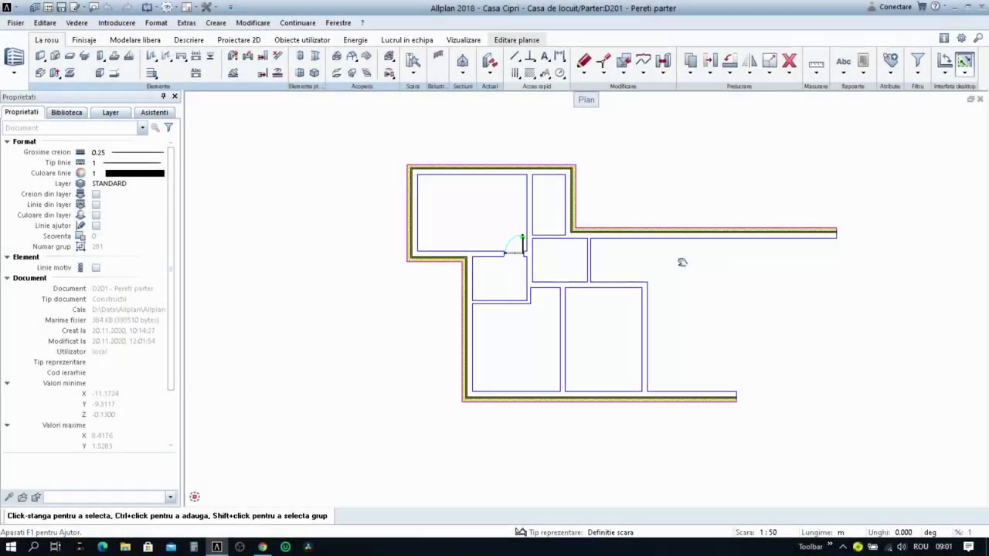
- Copy the vertical partition wall lines to a new position further right
scroll(602, 346, up, 5)
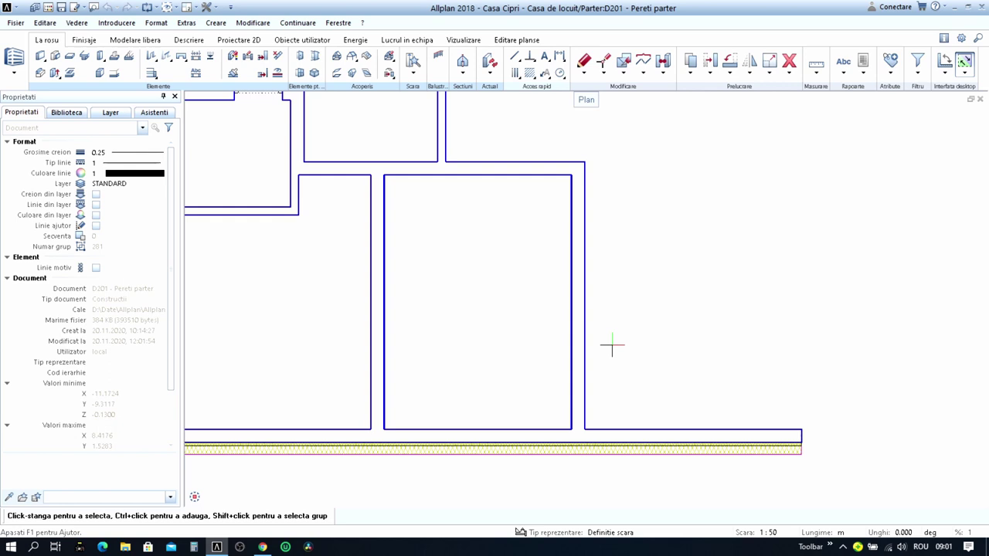
key(ctrl+c)
click(578, 371)
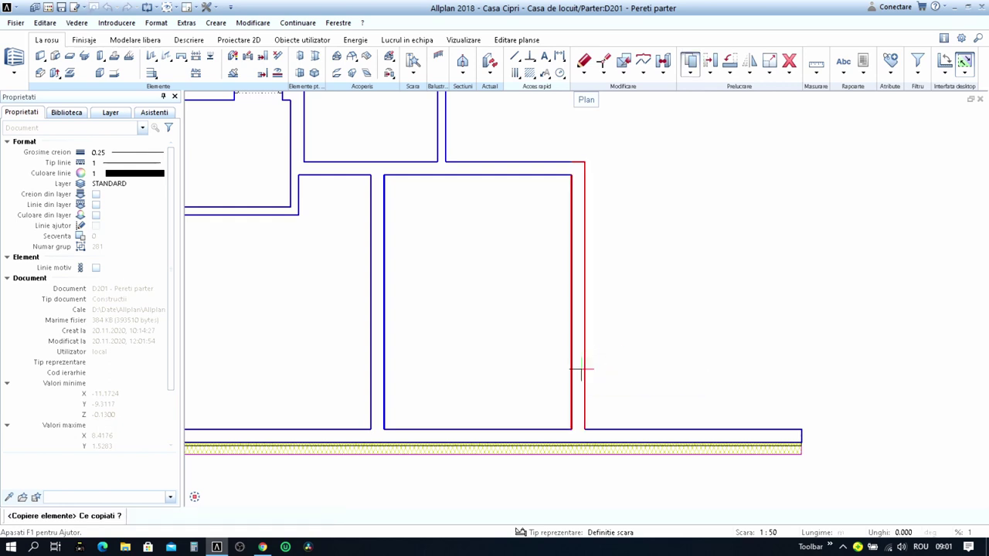
scroll(582, 415, down, 3)
click(584, 423)
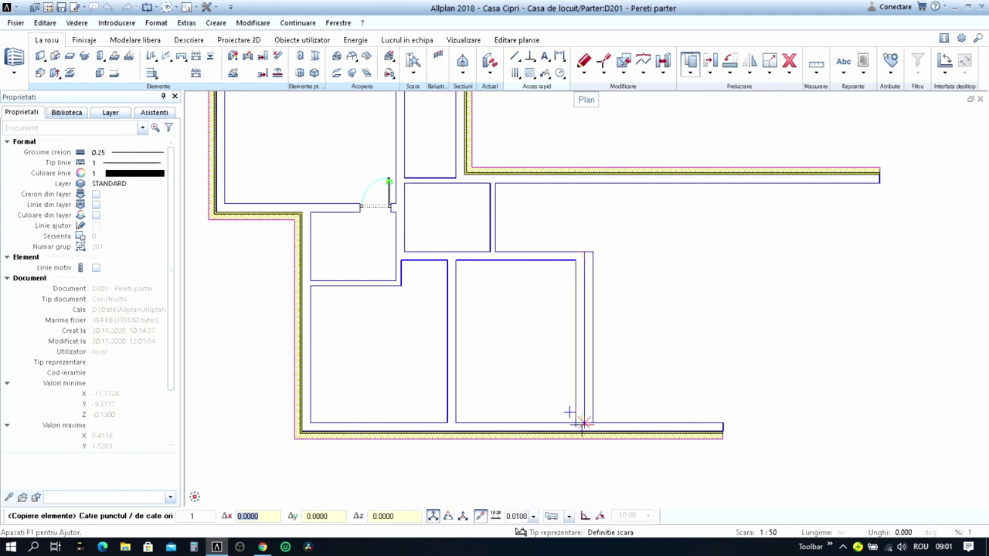
click(694, 424)
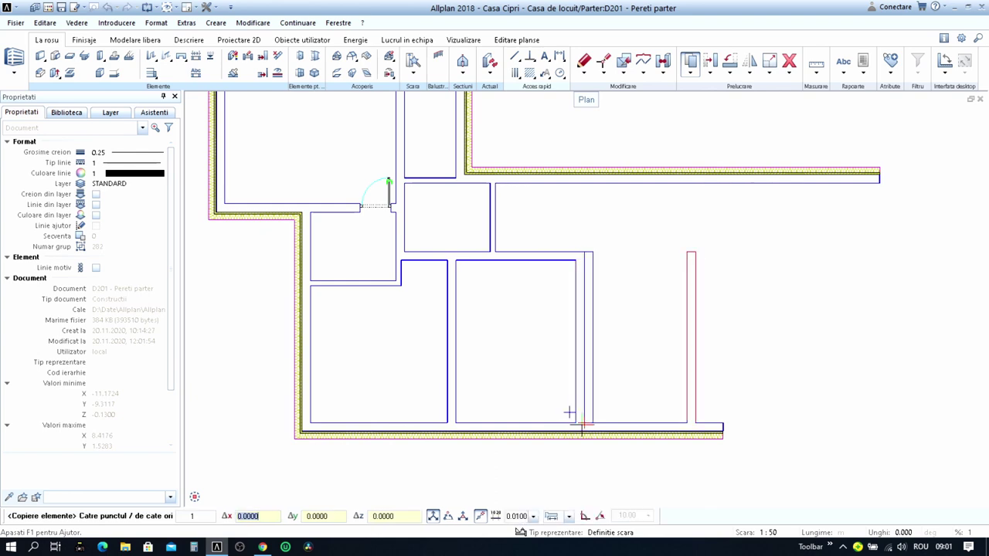
key(Escape)
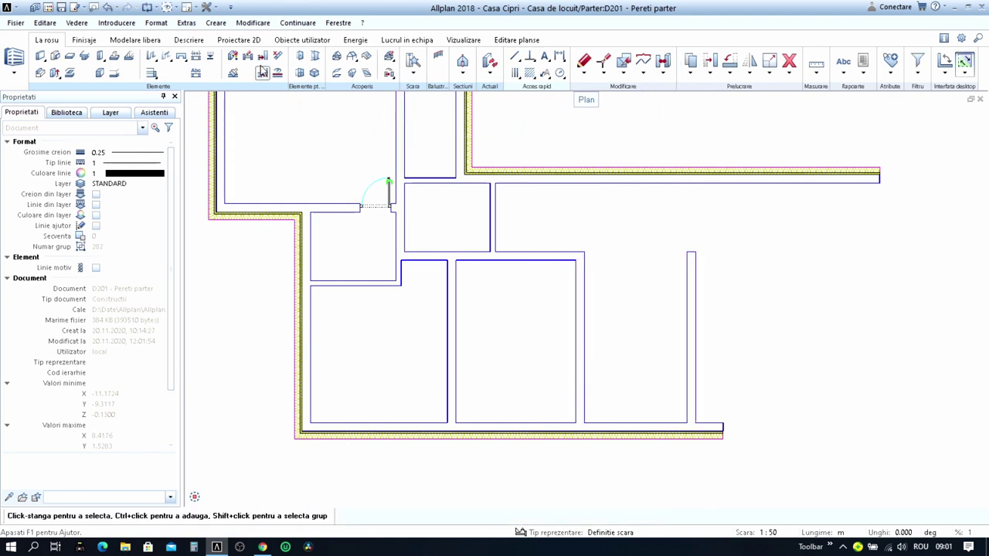
- Start Intersect Element with Element, then cancel it without joining anything
click(262, 59)
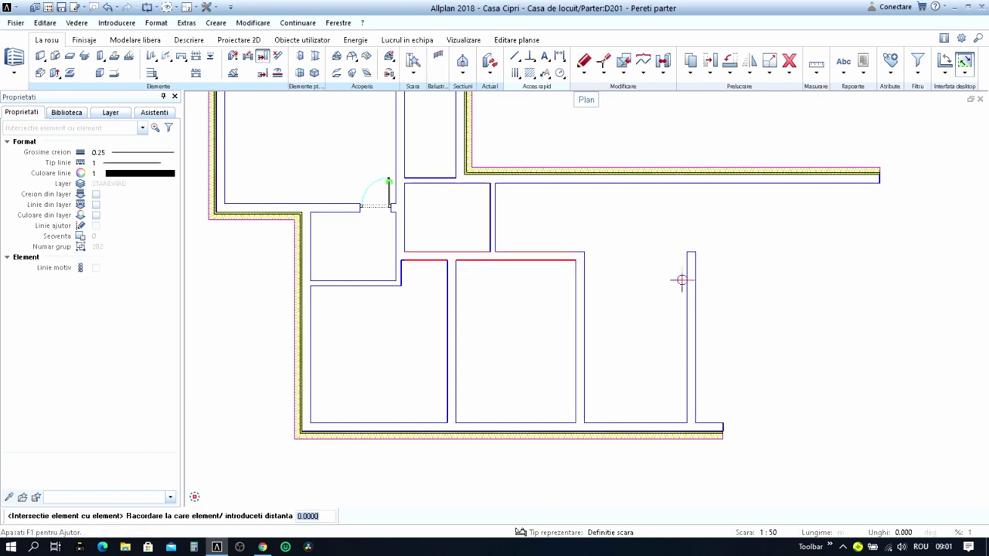
scroll(682, 279, down, 3)
scroll(706, 283, up, 2)
key(Escape)
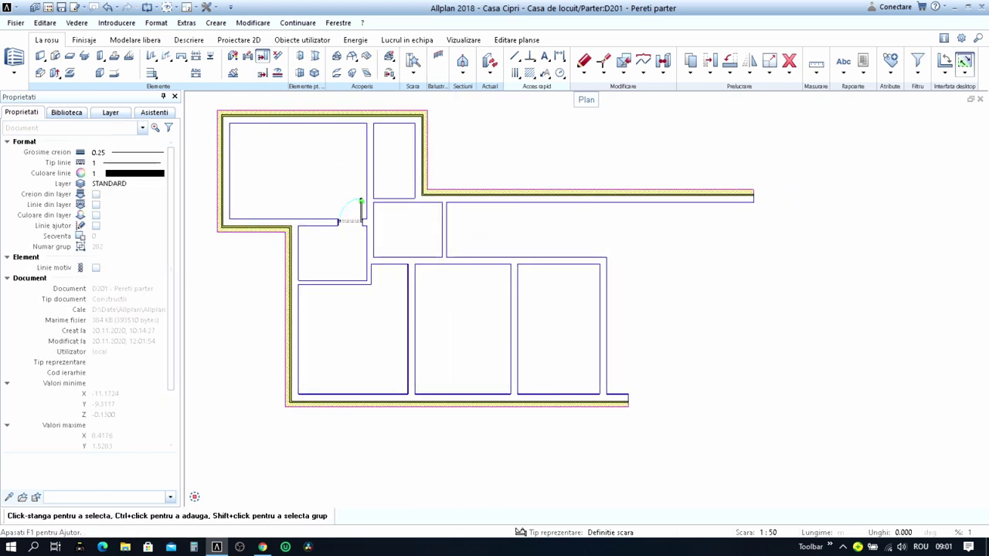
- Join the new vertical partition line to the top wall with Intersect Element with Element
scroll(606, 286, up, 1)
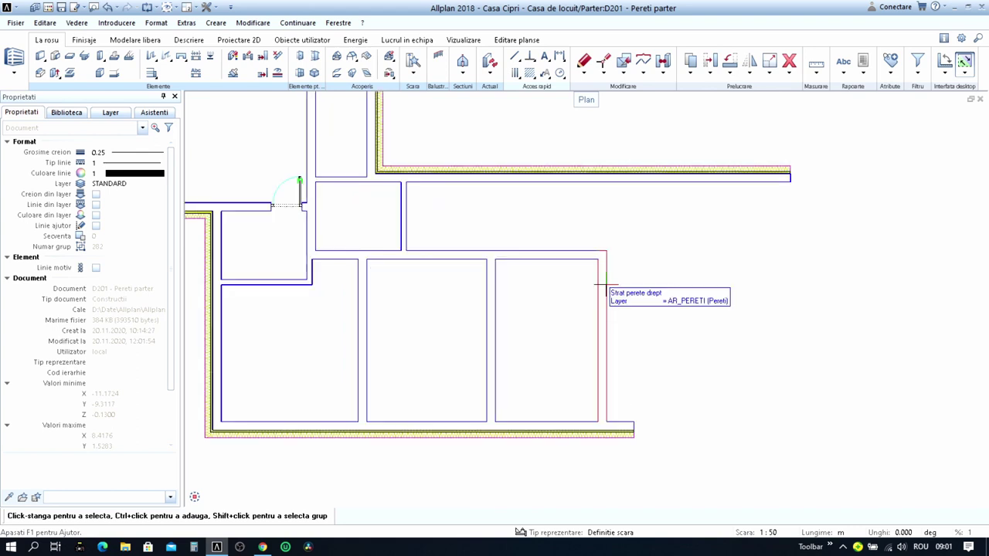
click(264, 62)
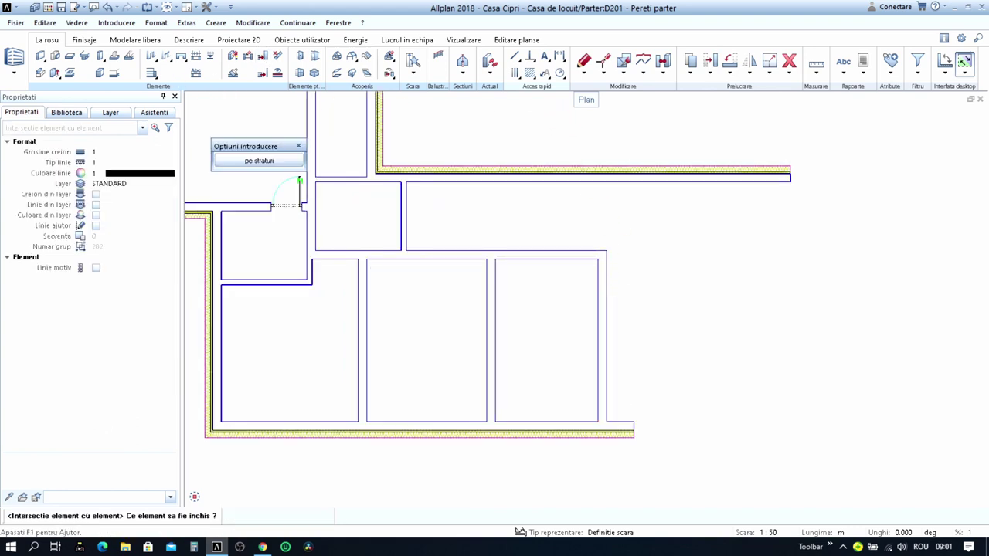
click(627, 187)
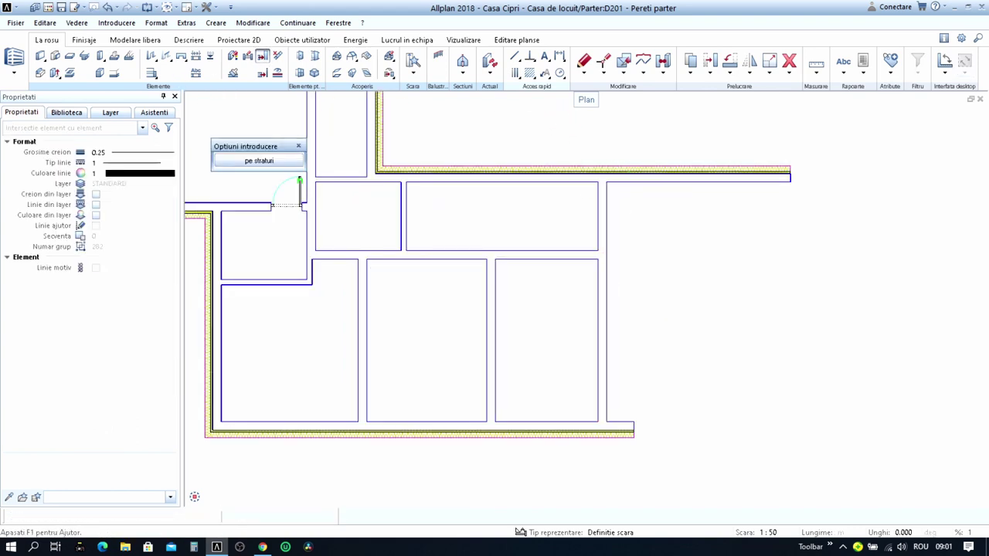
key(Escape)
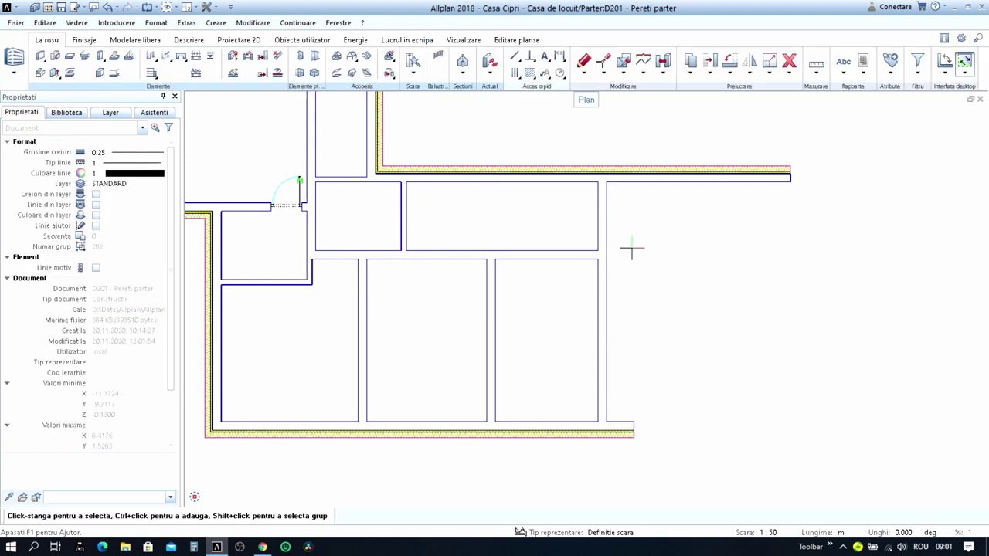
scroll(644, 209, down, 4)
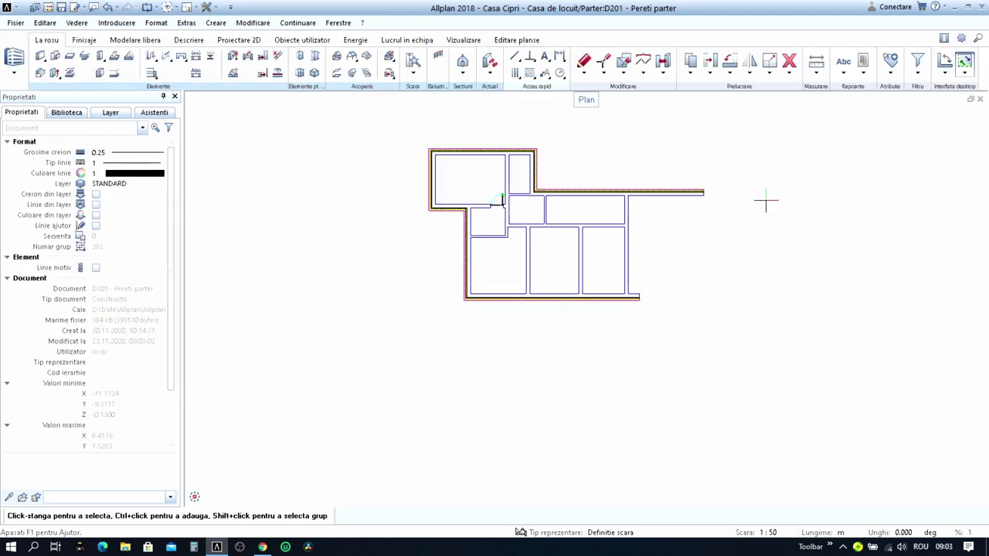
- Place a linear dimension line along the plan's left walls
scroll(409, 209, up, 1)
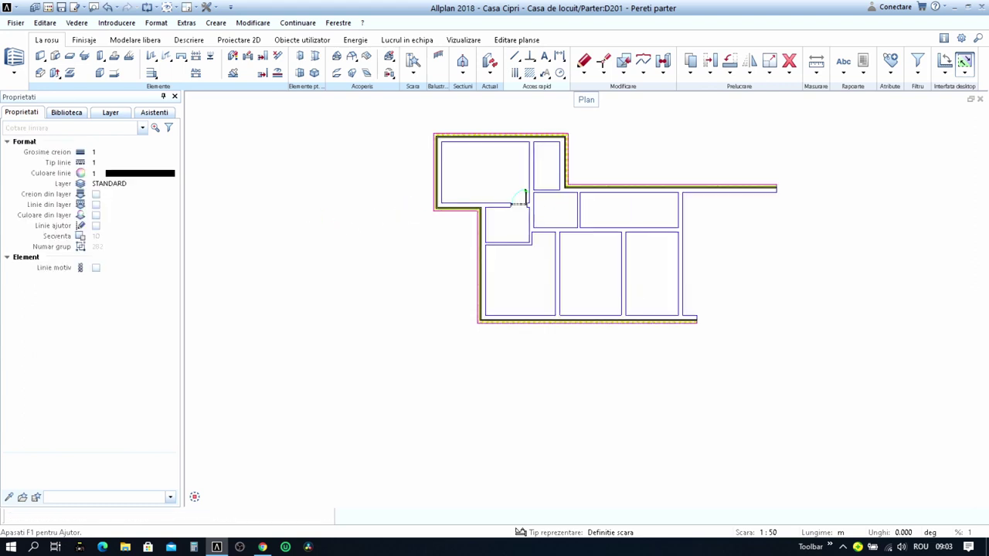
click(418, 125)
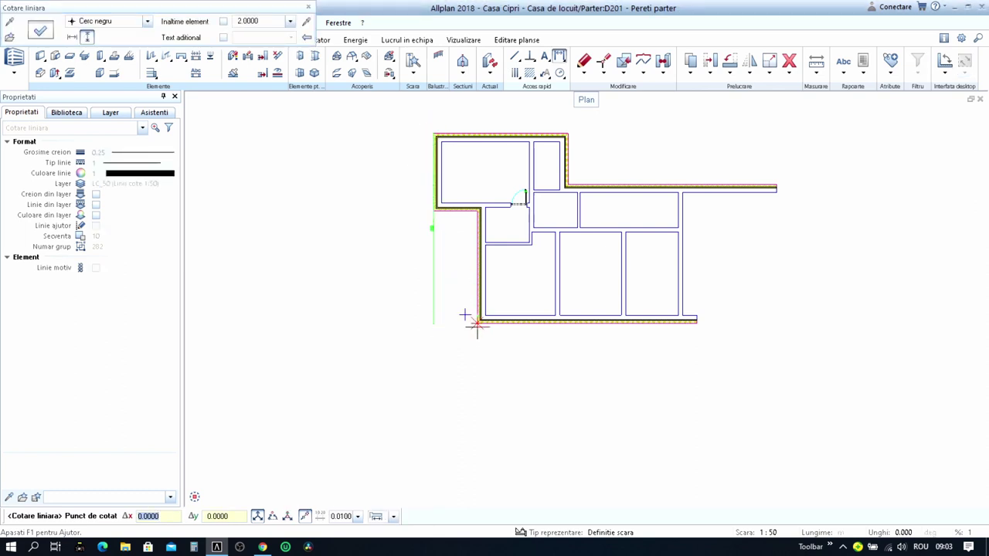
key(Escape)
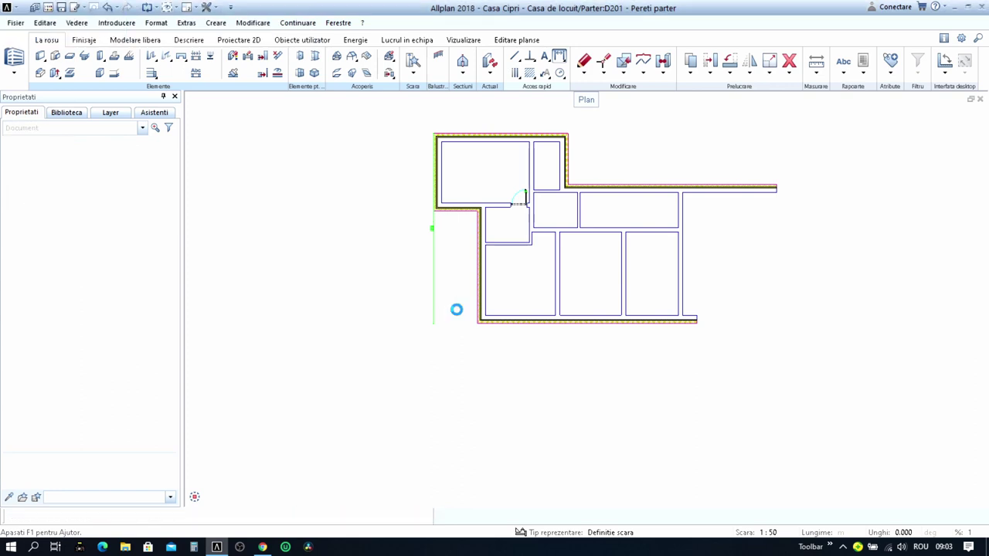
scroll(446, 298, up, 2)
scroll(441, 273, up, 3)
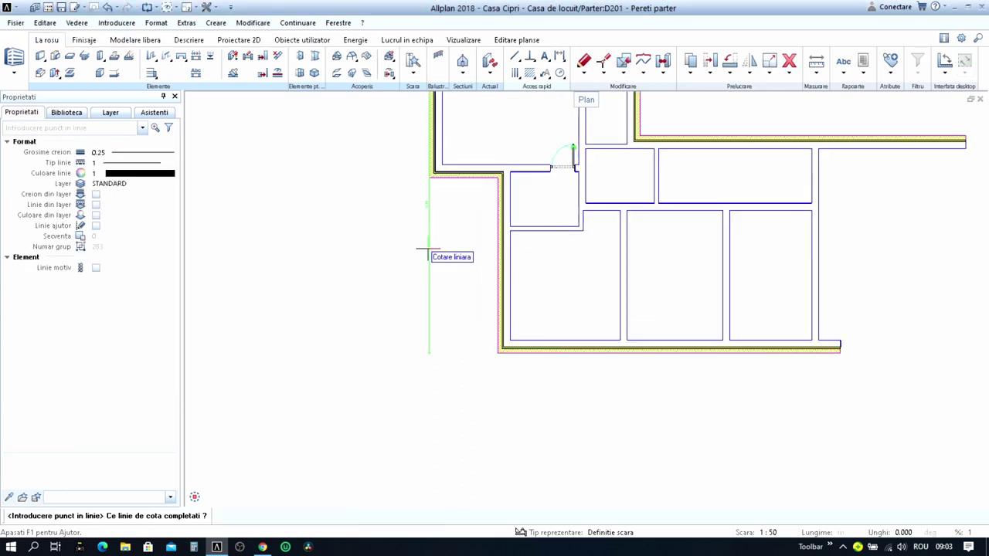
right_click(425, 247)
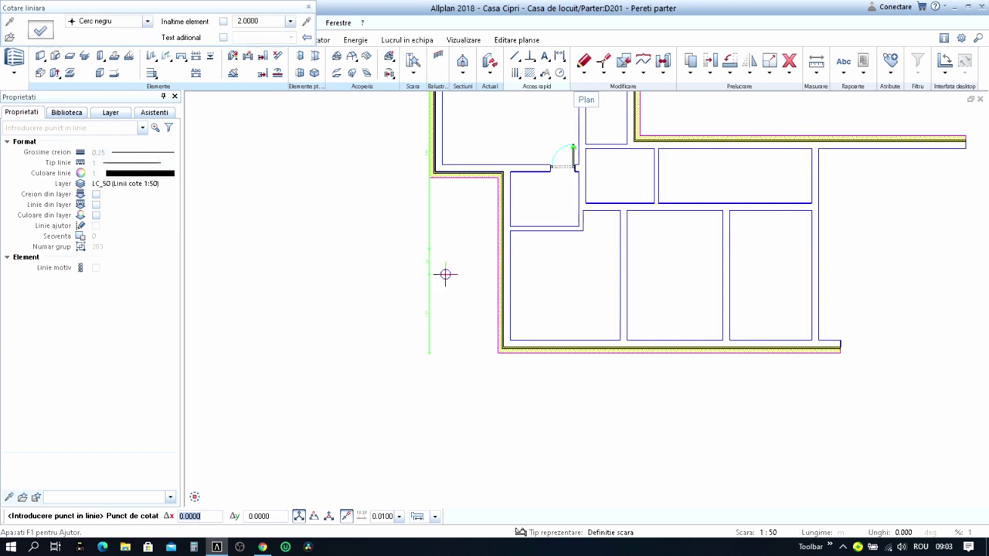
key(Escape)
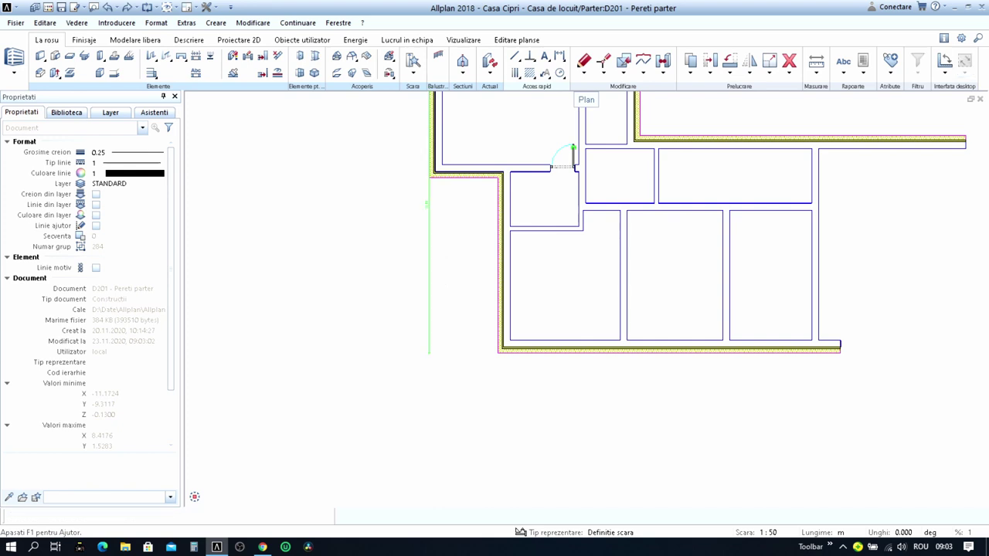
- Move the left-side dimension line 0.45 farther out from the walls
double_click(445, 272)
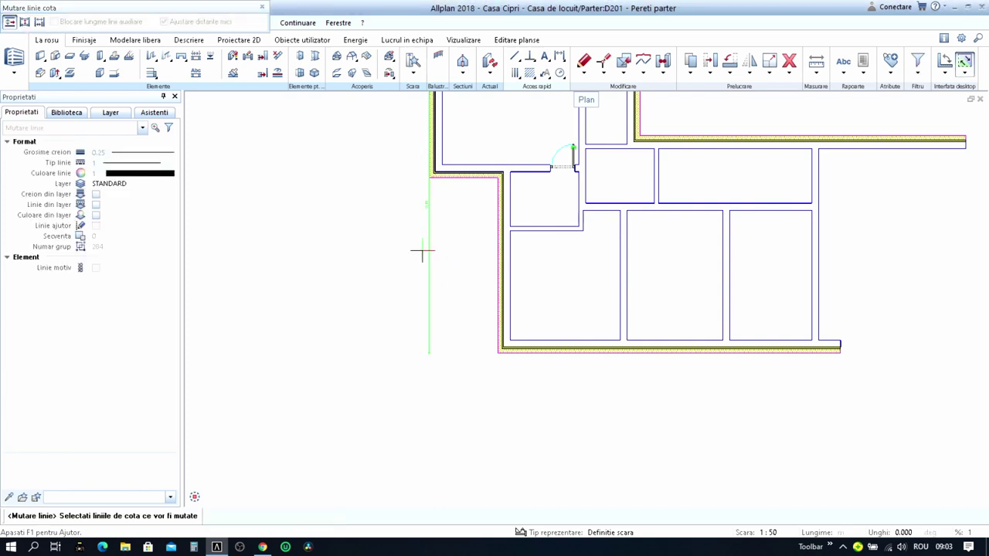
click(422, 253)
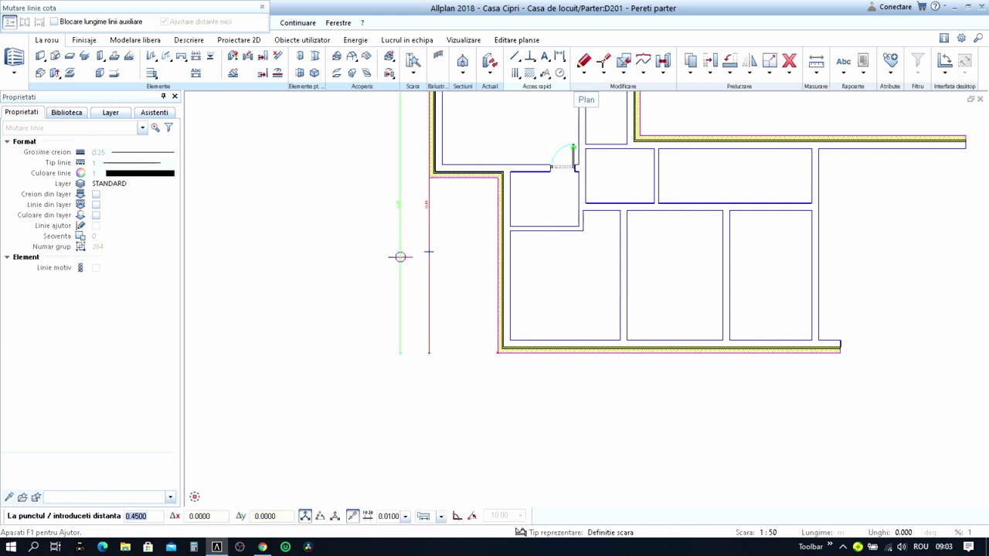
click(400, 256)
scroll(402, 224, up, 2)
scroll(399, 255, down, 3)
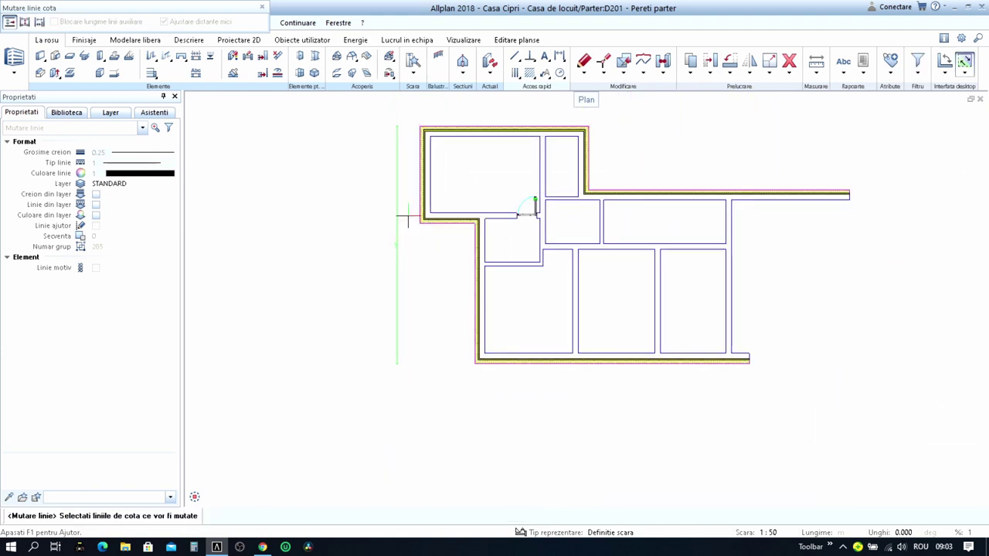
key(Escape)
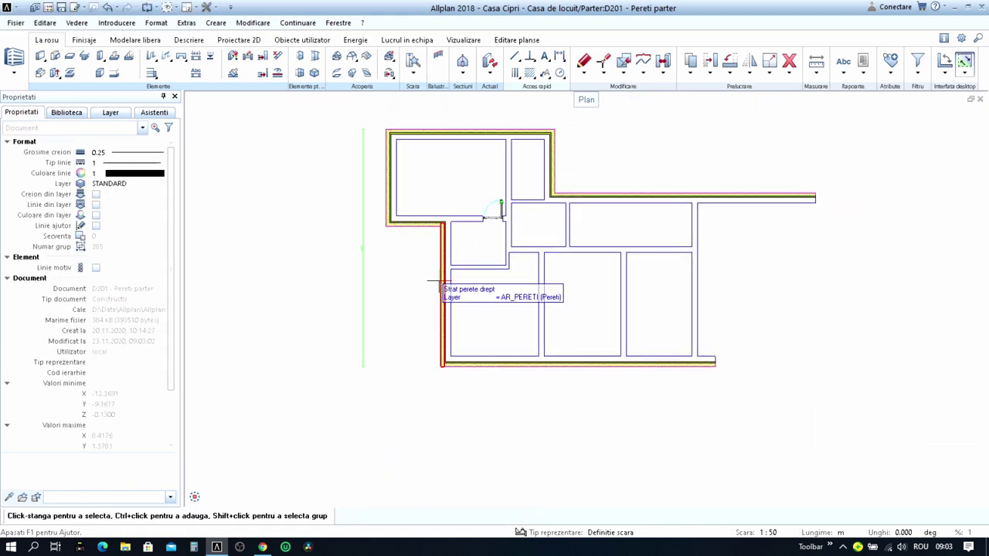
- Change Screen Representation so the plan displays in monochrome black with hatched walls
click(173, 10)
click(185, 26)
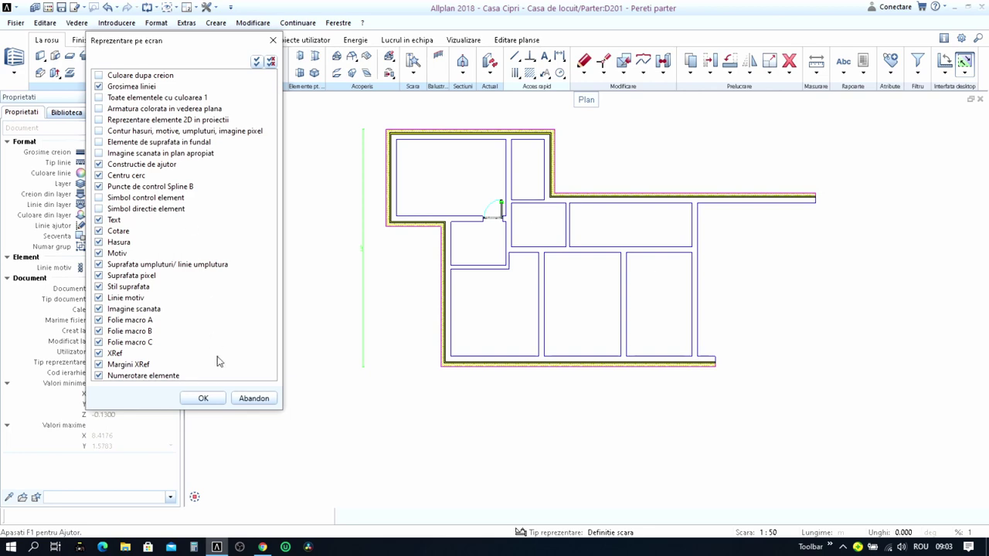
click(221, 399)
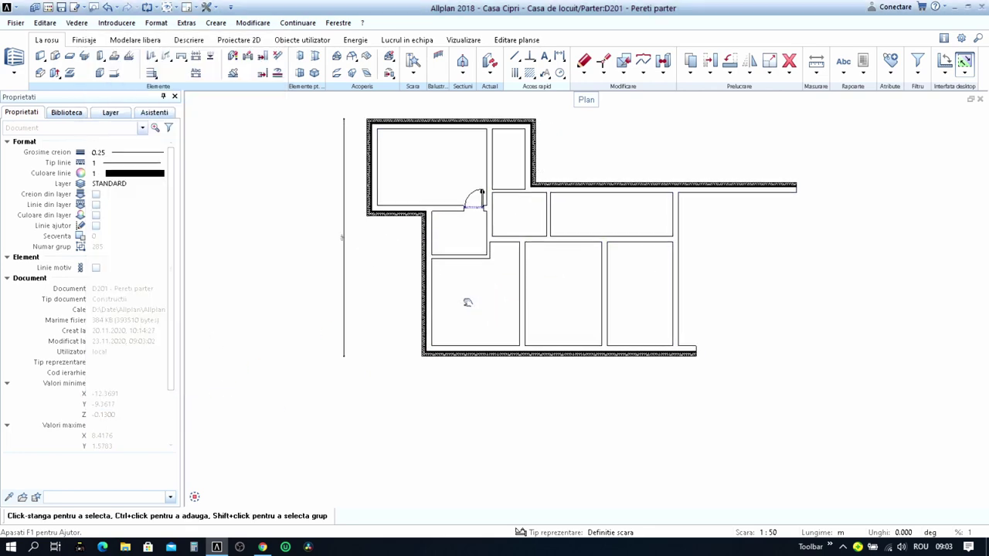
scroll(260, 224, up, 3)
scroll(265, 229, down, 2)
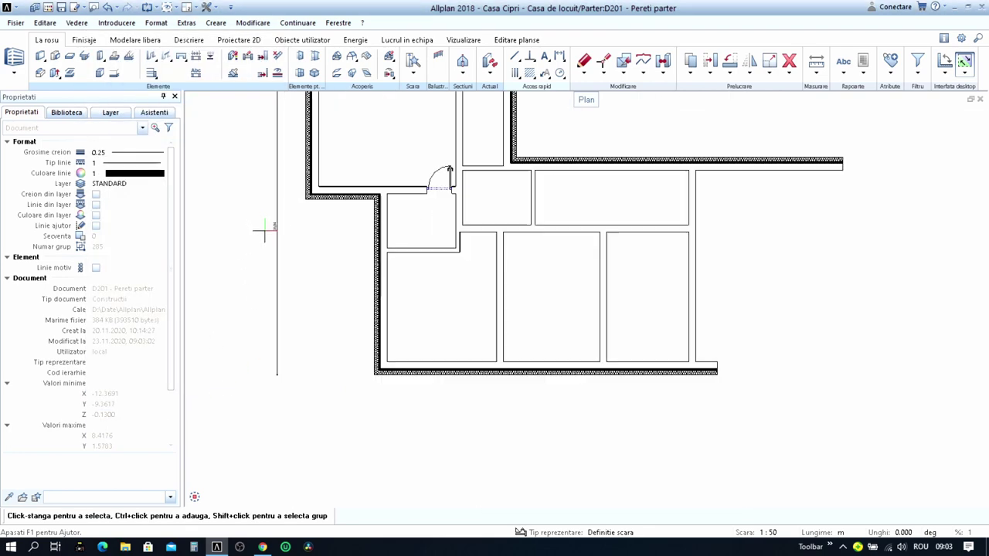
- Add a vertical 4.75 depth dimension in the lower-left room beside its right partition
right_click(479, 299)
right_click(479, 299)
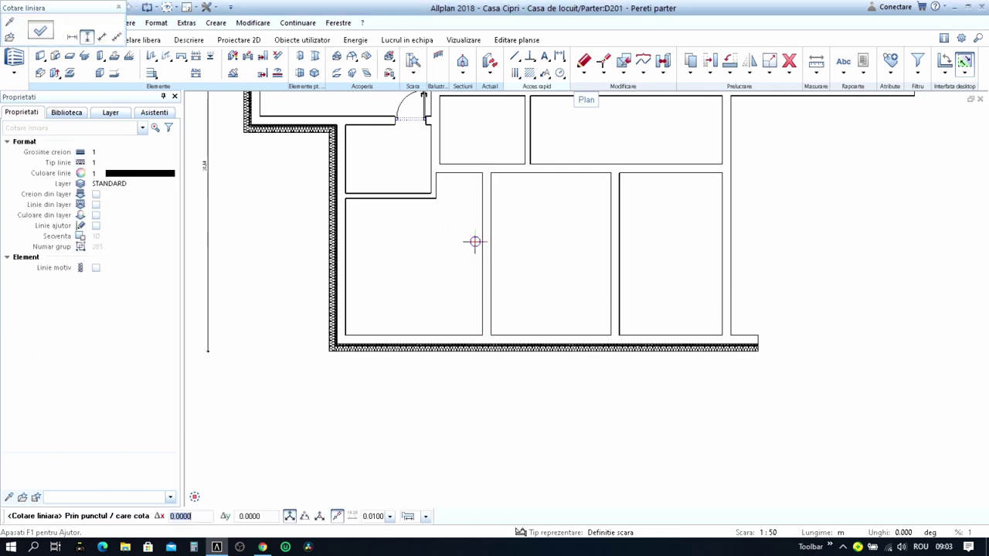
scroll(472, 221, up, 1)
click(465, 217)
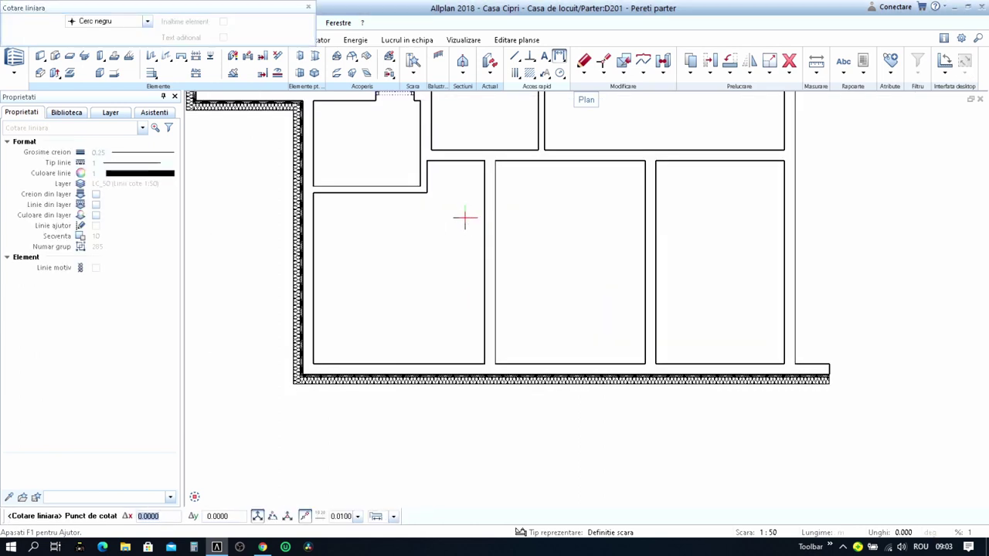
click(470, 145)
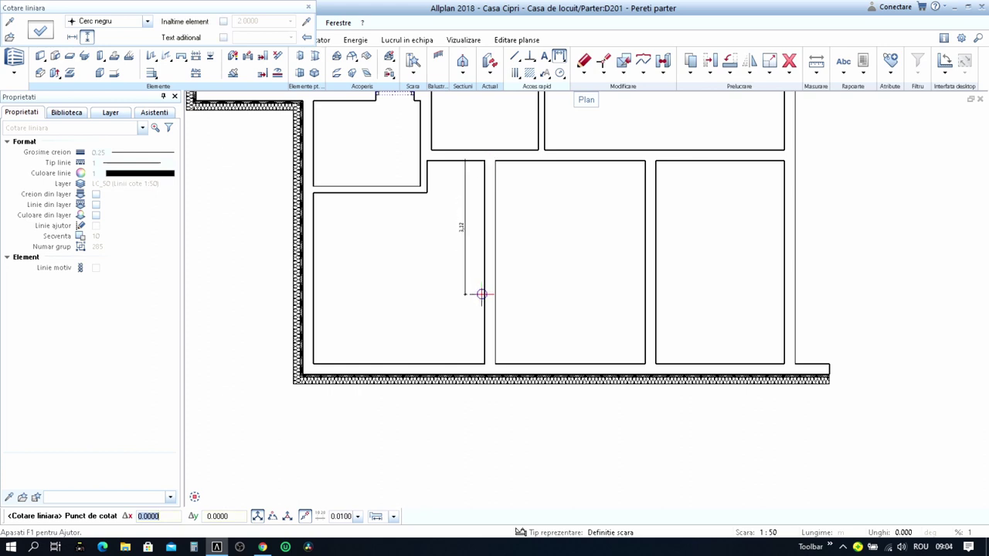
click(471, 349)
key(Escape)
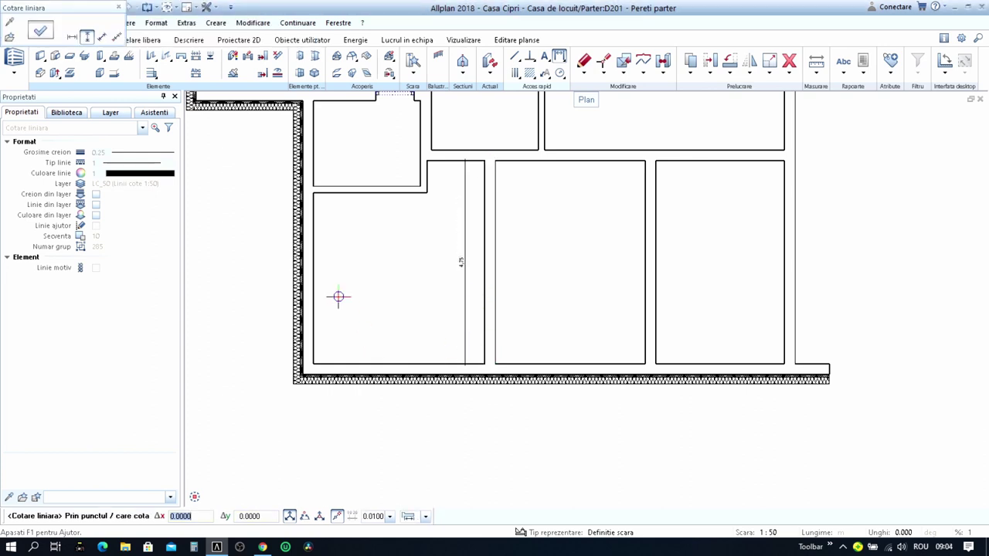
mouse_move(587, 258)
middle_down()
mouse_move(490, 276)
mouse_move(505, 268)
middle_up()
key(Escape)
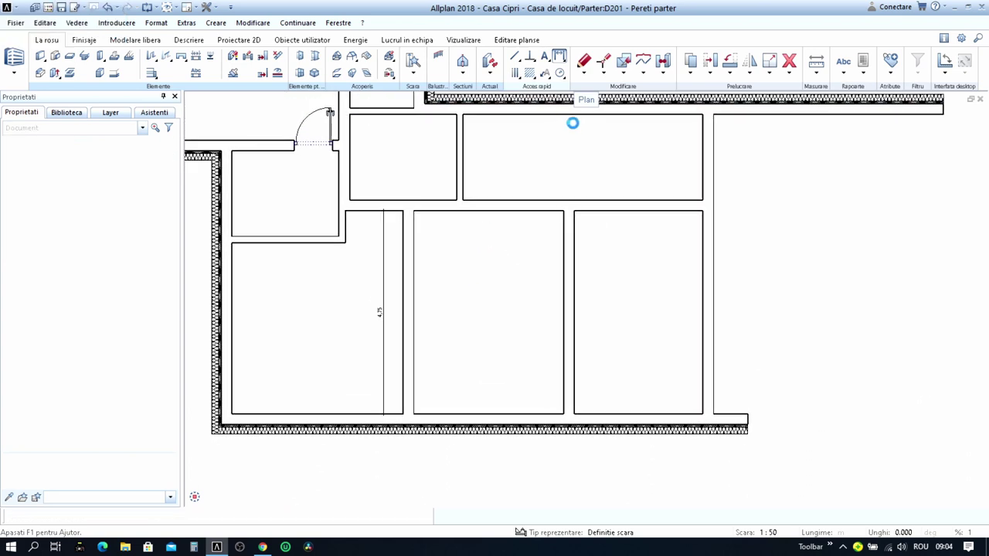
key(Escape)
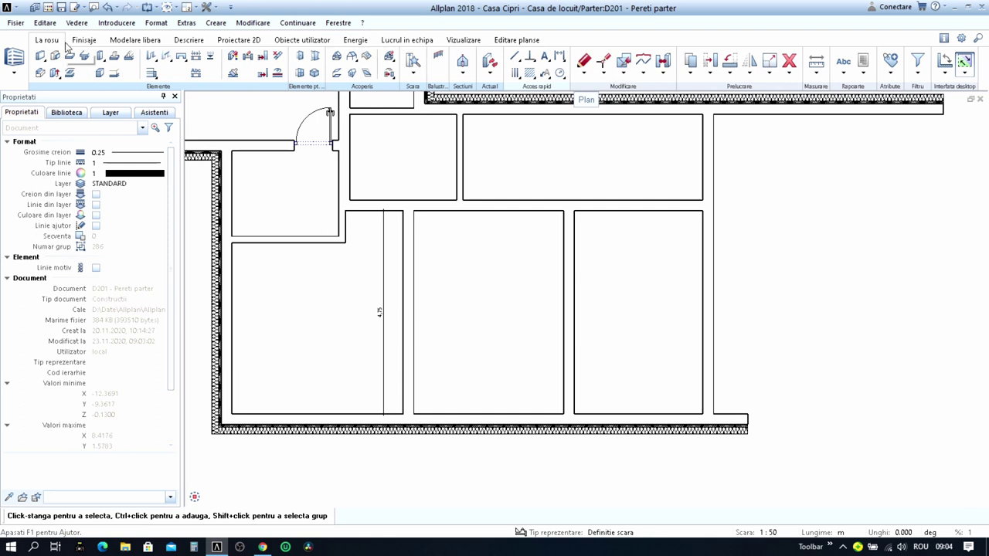
- Delete part of the partition wall between the upper and lower right rooms
click(280, 59)
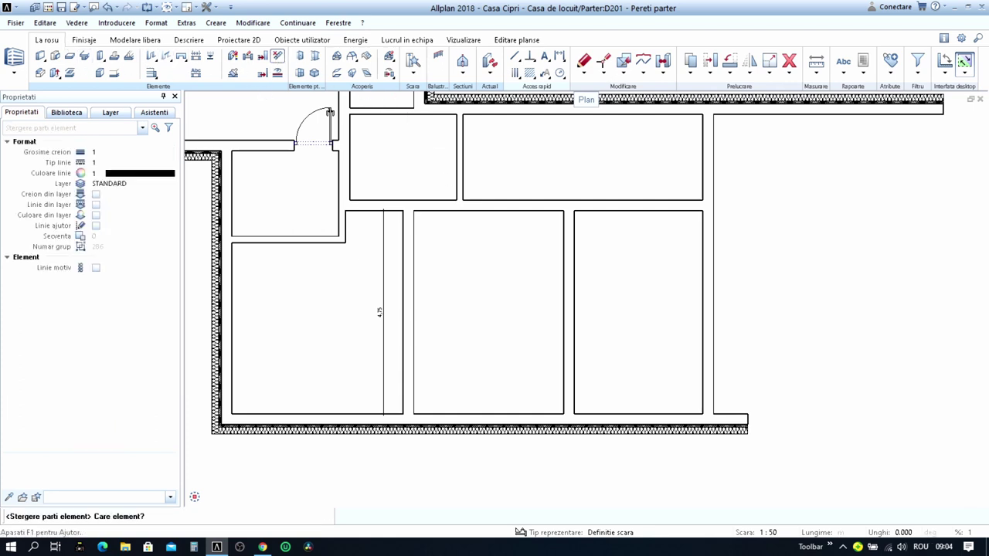
click(468, 202)
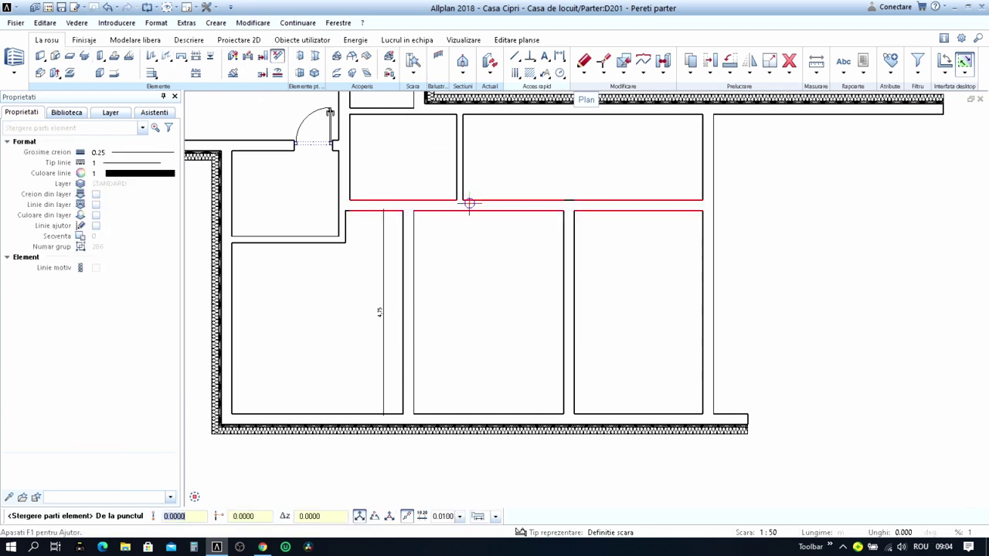
scroll(470, 204, up, 2)
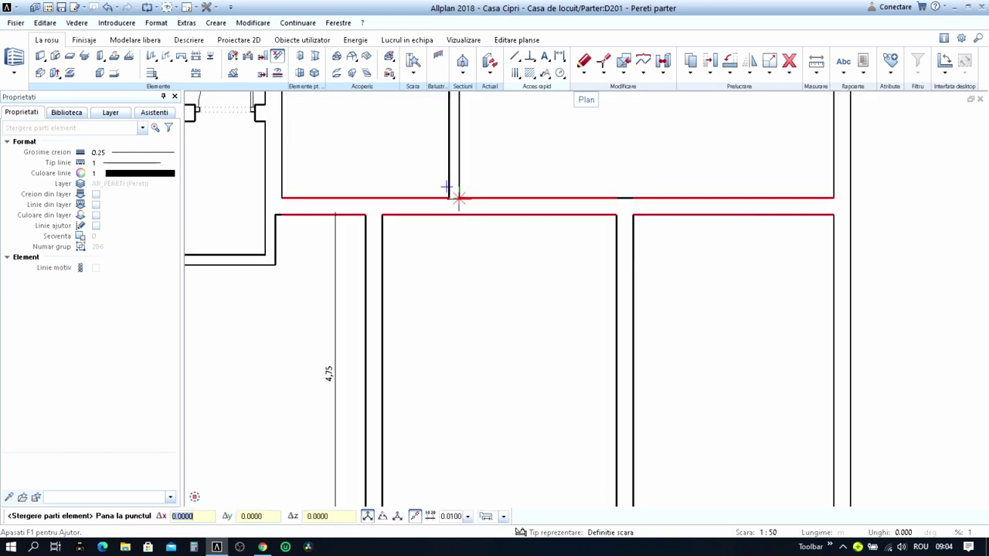
click(454, 194)
scroll(513, 212, down, 3)
key(Escape)
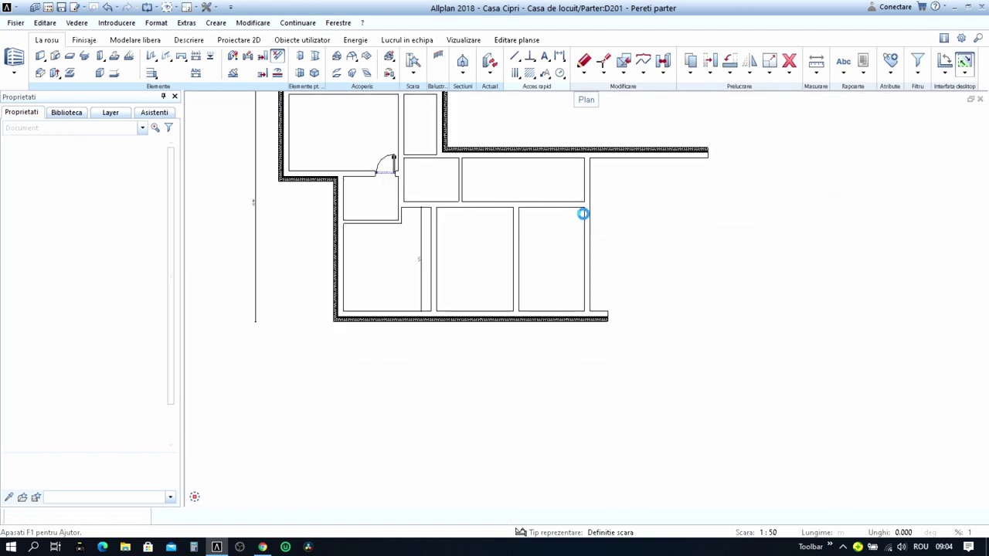
- Move the partition wall up by 0.2
key(ctrl+m)
scroll(575, 201, up, 2)
click(574, 201)
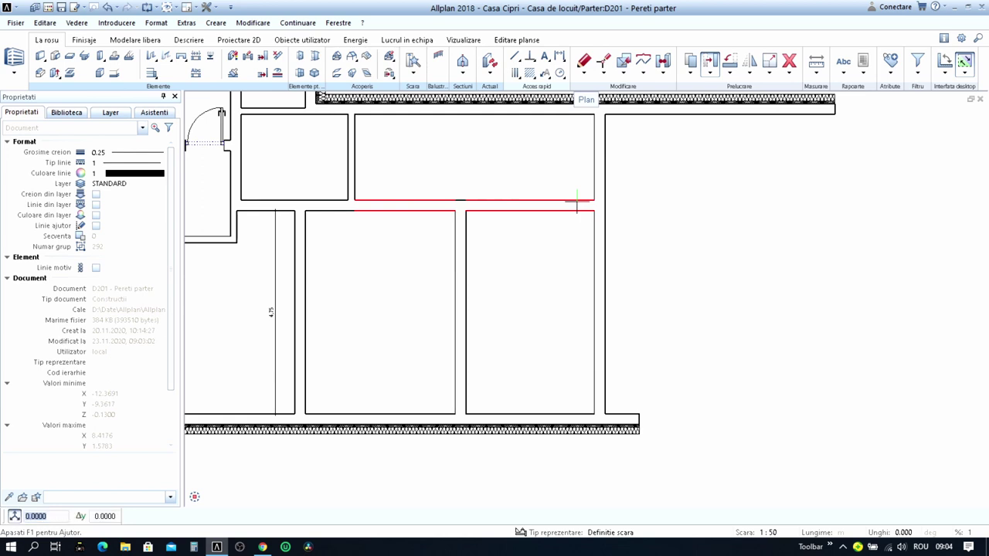
click(593, 200)
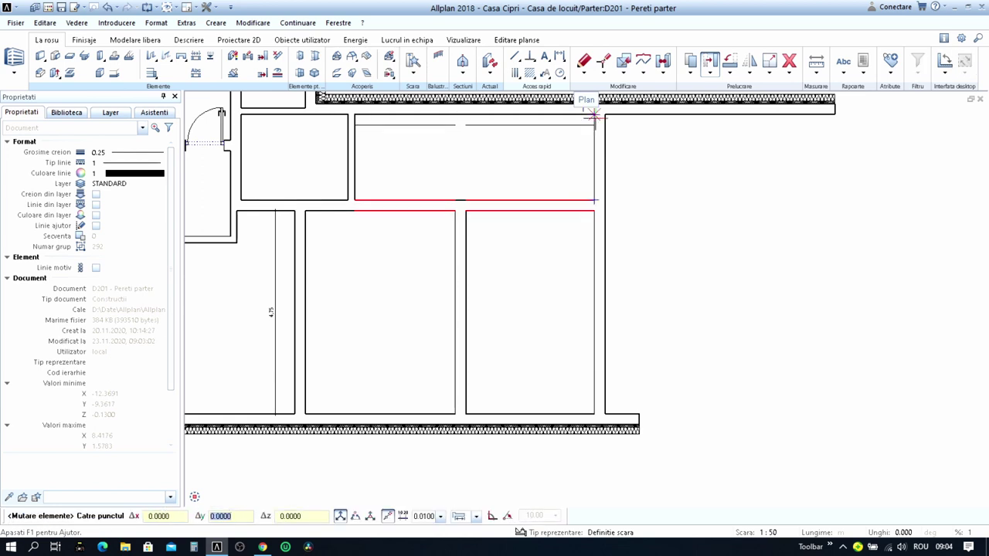
text(0.2)
key(Return)
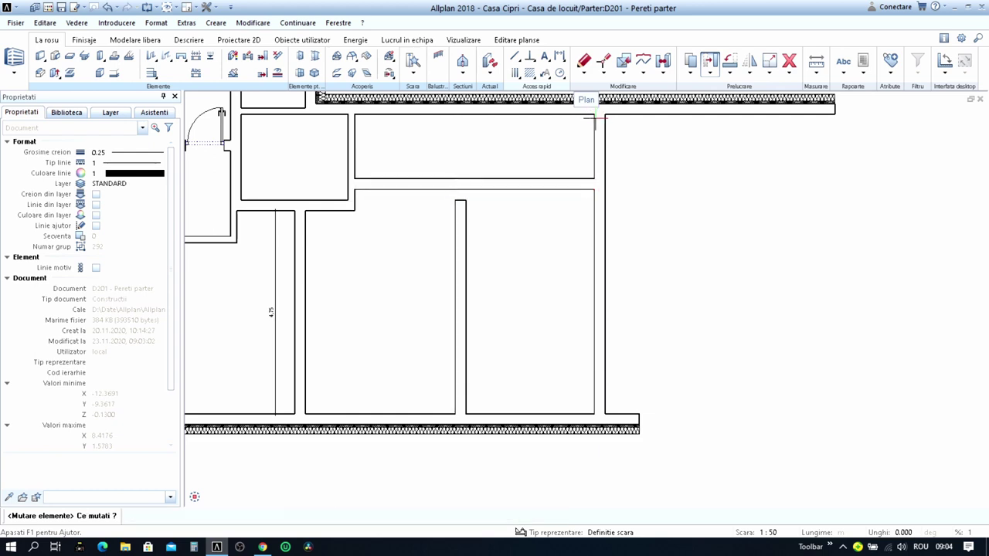
key(Escape)
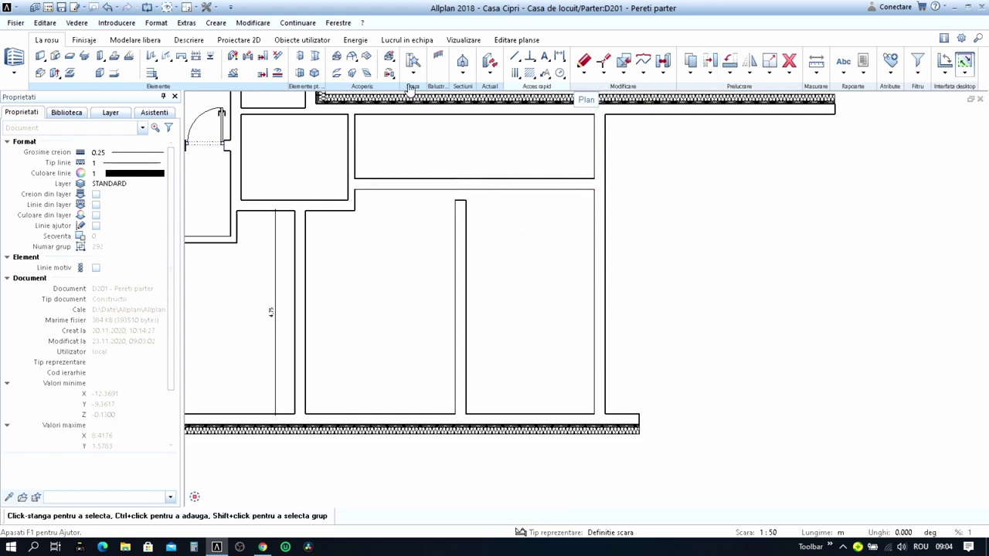
- Join the vertical partition to the moved wall with Intersectie element cu element
click(263, 61)
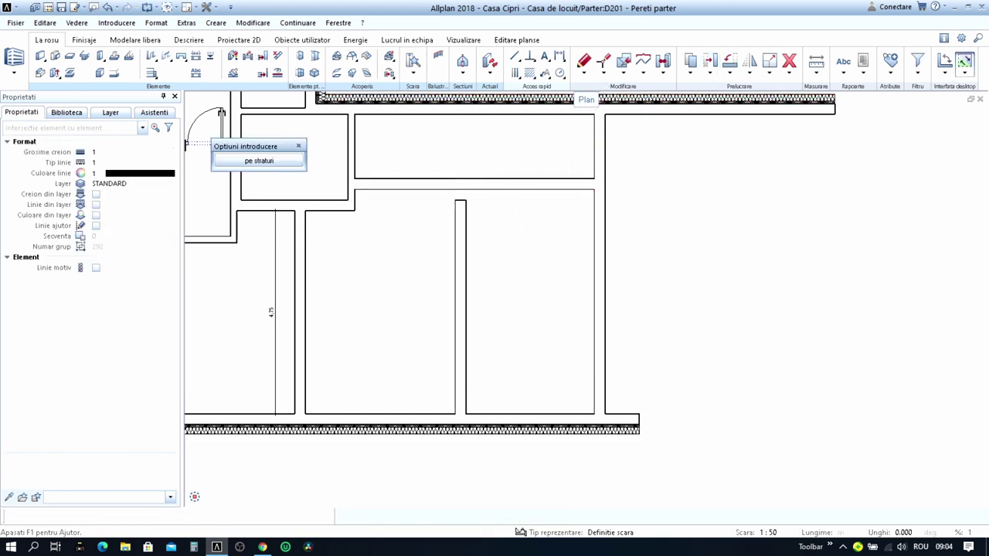
click(457, 220)
click(466, 193)
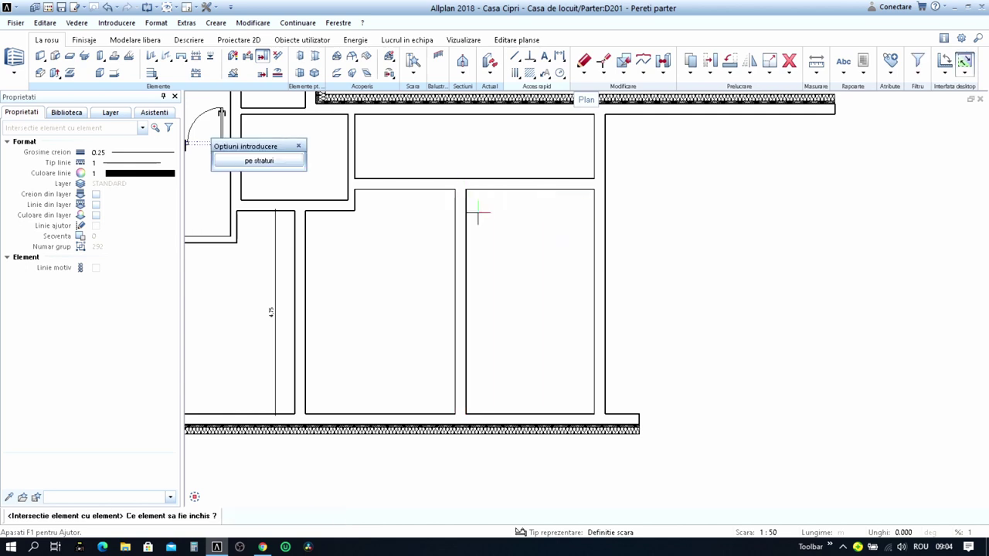
key(Escape)
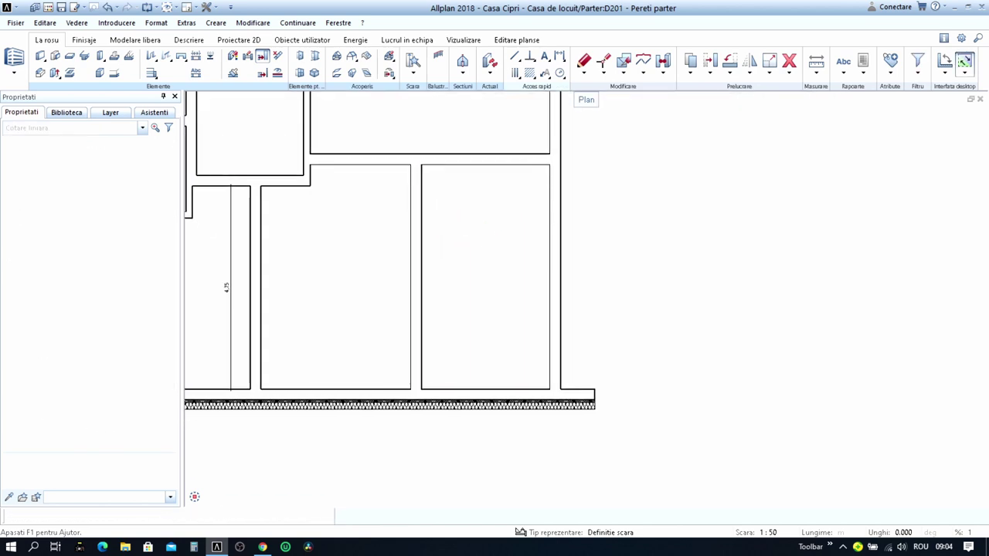
- Place a vertical 5.25 depth dimension from top to bottom wall in the bottom-right room
click(517, 203)
scroll(552, 166, up, 1)
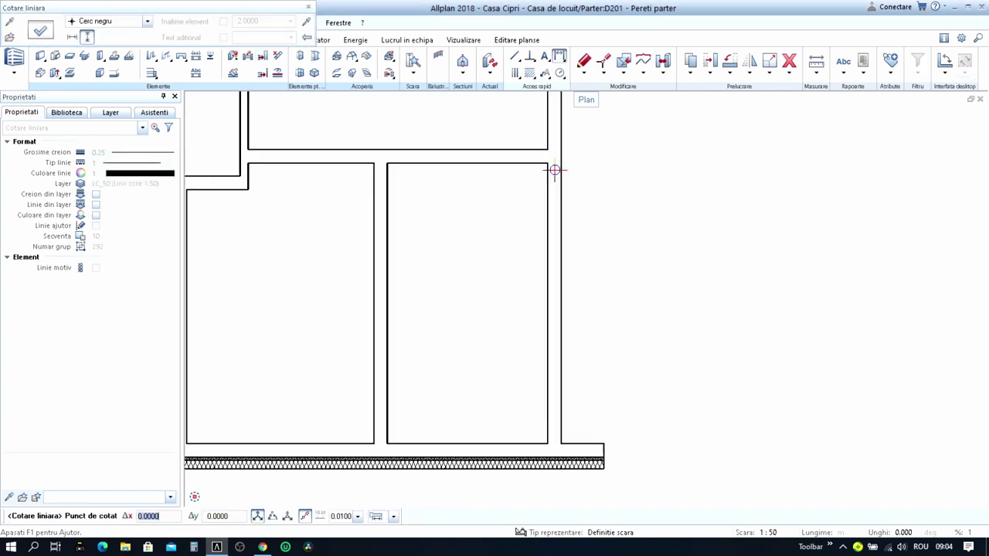
click(548, 163)
middle_drag(556, 326, 564, 299)
click(541, 327)
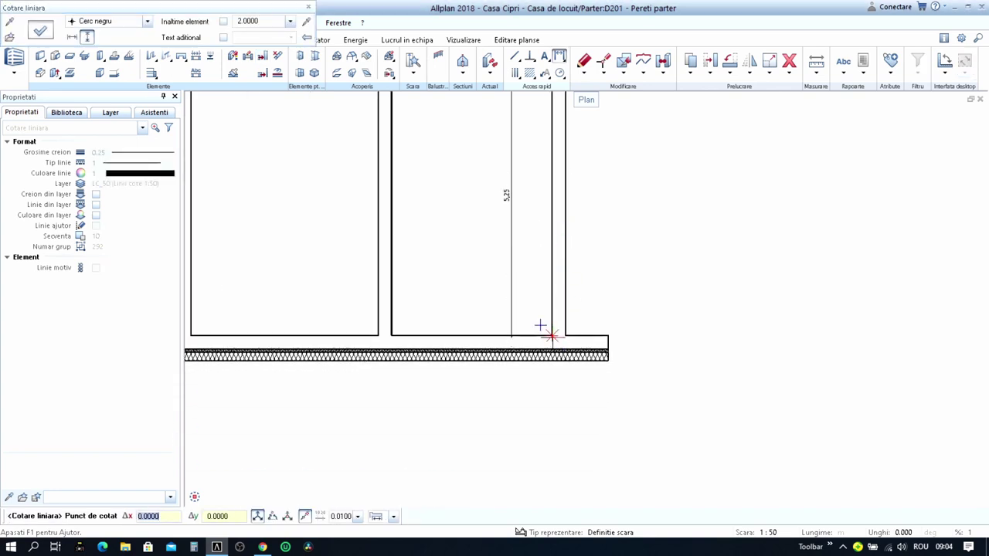
scroll(495, 299, down, 2)
key(Escape)
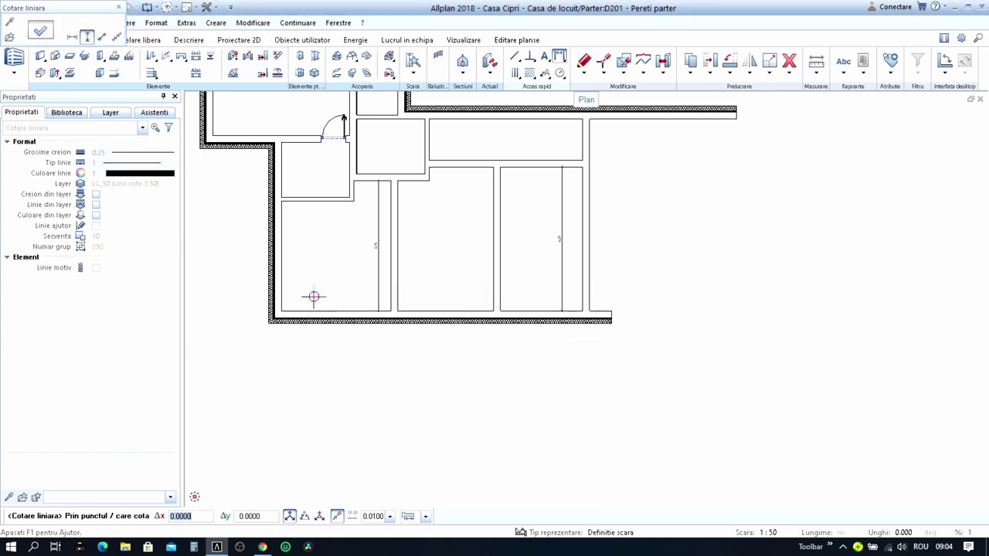
click(71, 36)
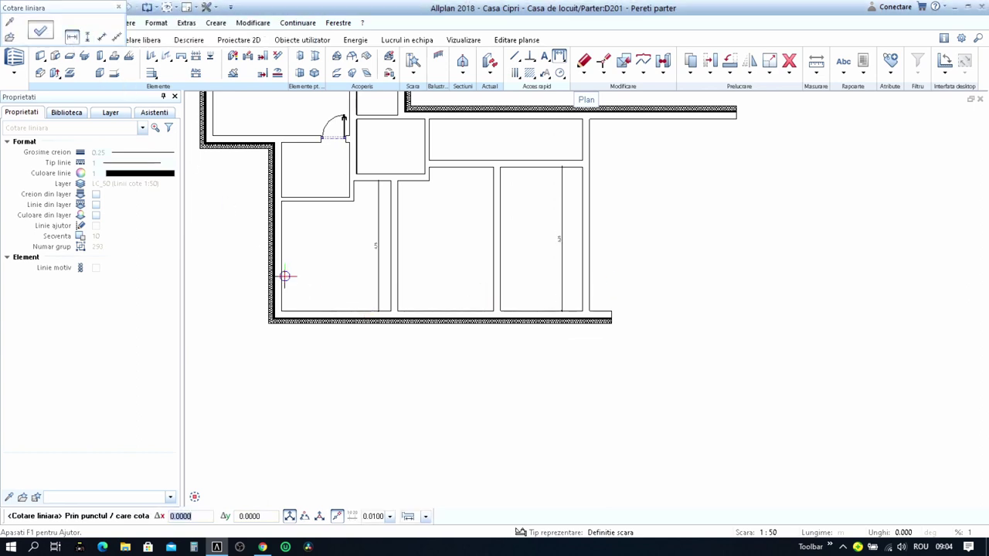
scroll(286, 296, up, 2)
- Dimension the bottom rooms horizontally: 4,00, 25, 3,50, 25 and 3,00
click(296, 306)
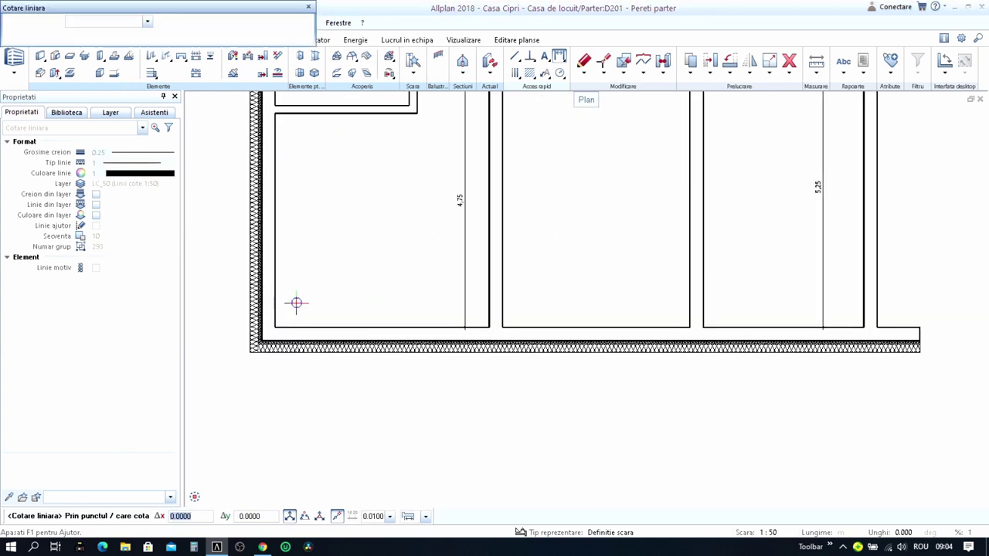
click(275, 303)
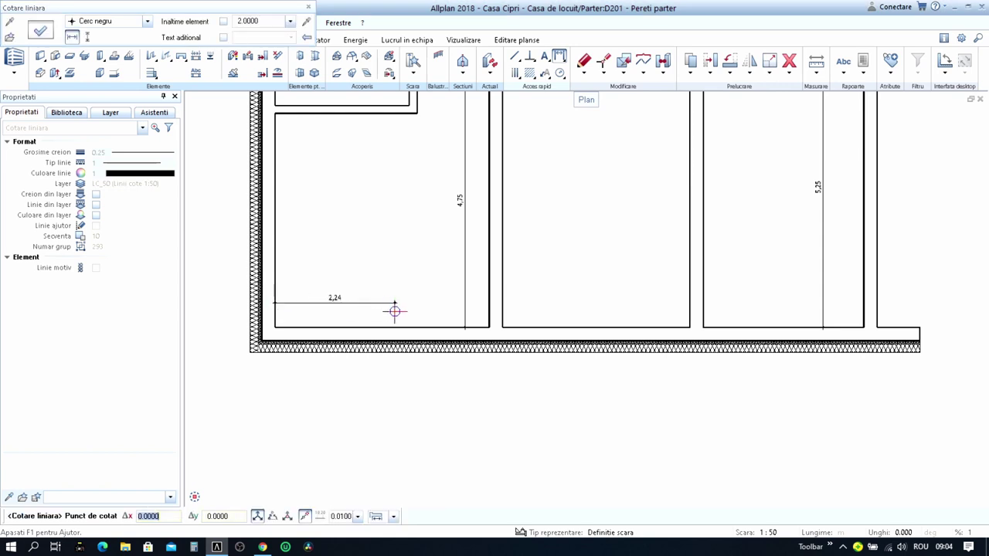
click(503, 326)
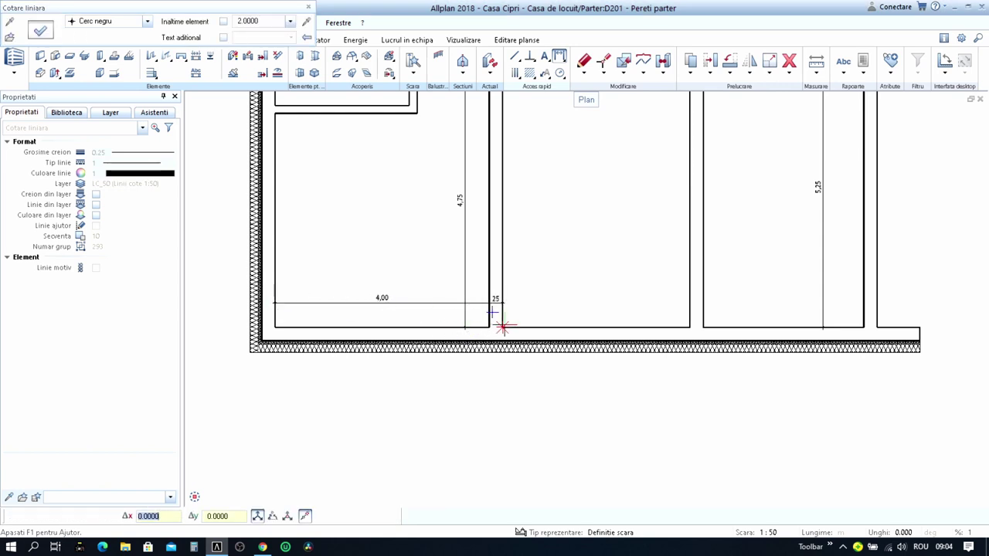
click(703, 327)
middle_drag(704, 328, 428, 327)
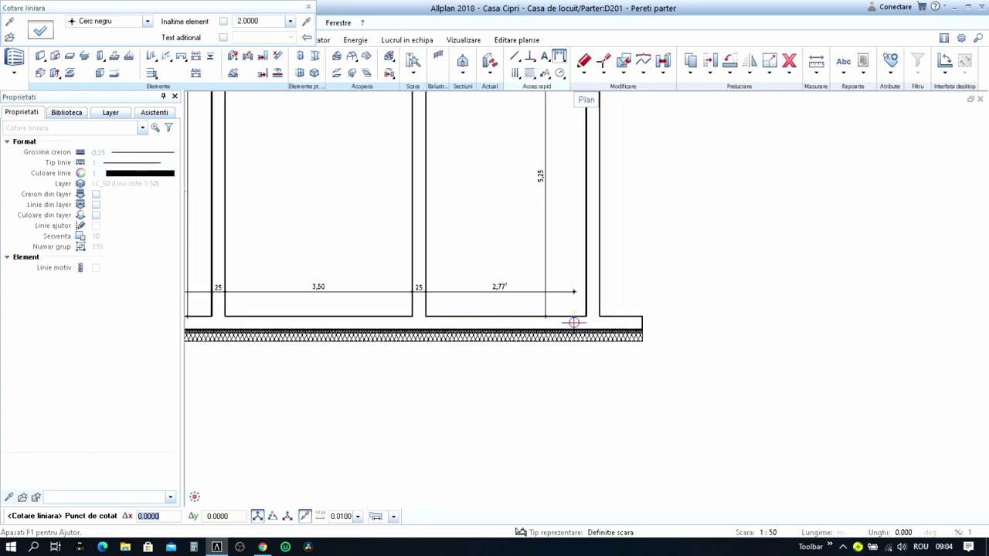
click(572, 326)
scroll(630, 331, down, 3)
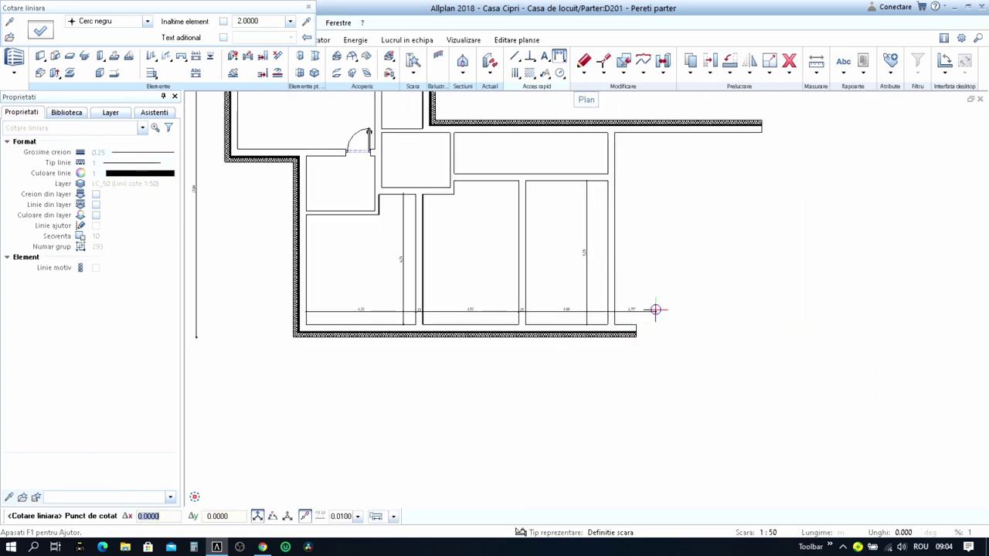
key(Escape)
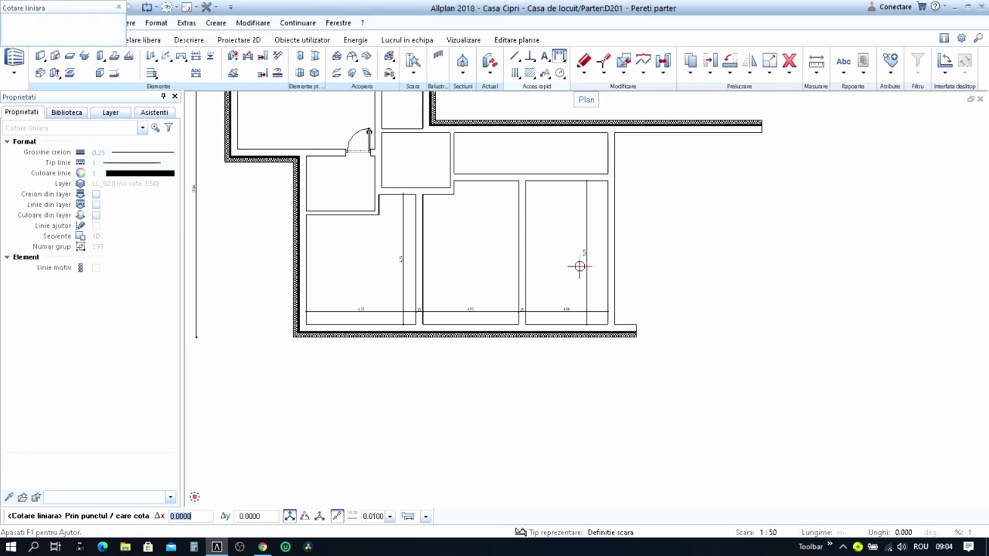
scroll(579, 267, up, 2)
key(Escape)
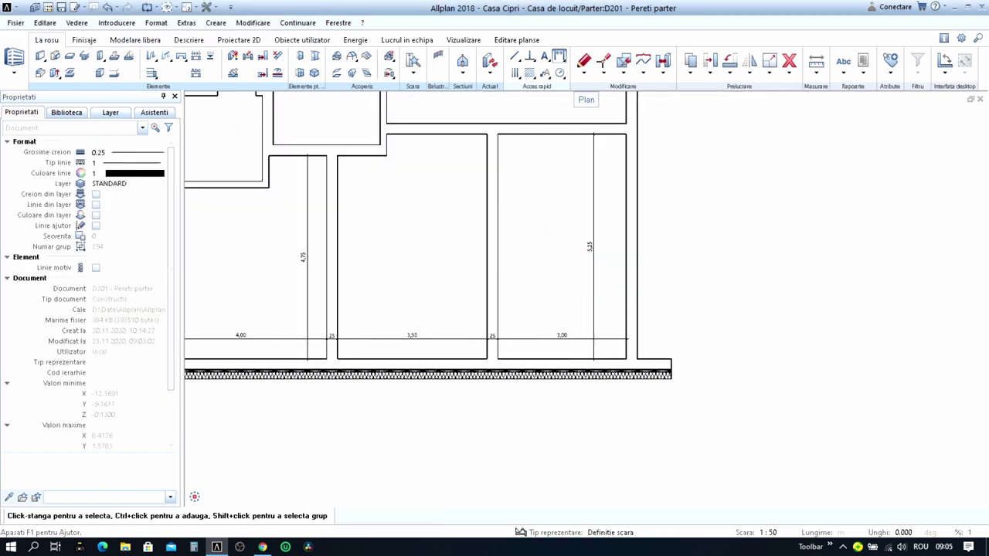
- Copy the short interior wall 2 to the right along the top exterior wall
scroll(602, 304, down, 1)
middle_drag(738, 287, 689, 310)
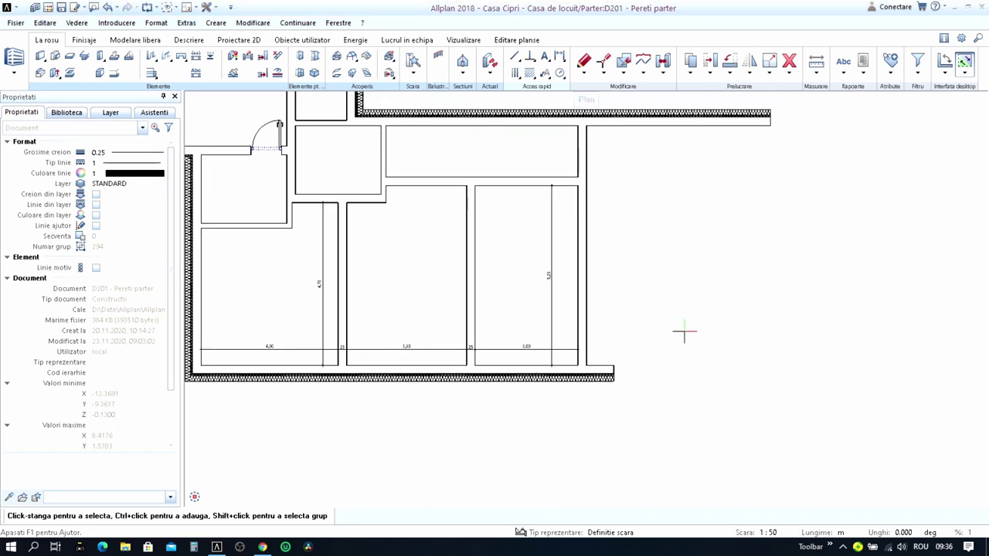
scroll(684, 334, down, 1)
scroll(670, 309, down, 1)
middle_drag(539, 234, 535, 262)
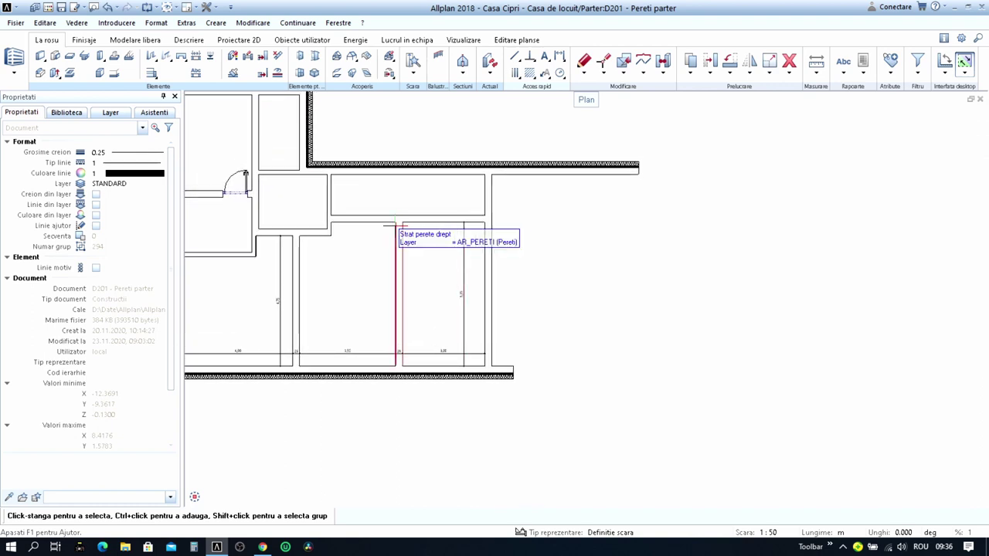
key(ctrl+c)
click(330, 188)
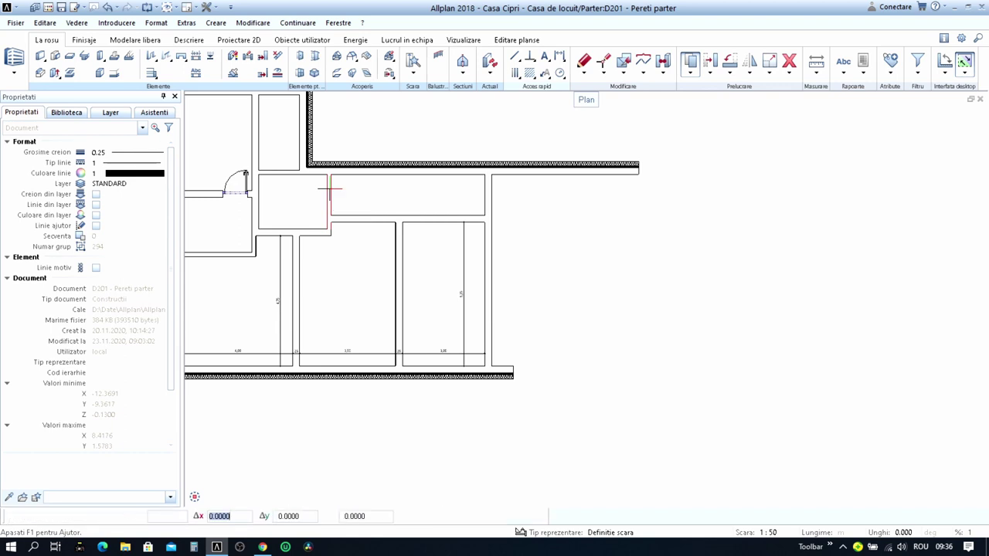
click(328, 173)
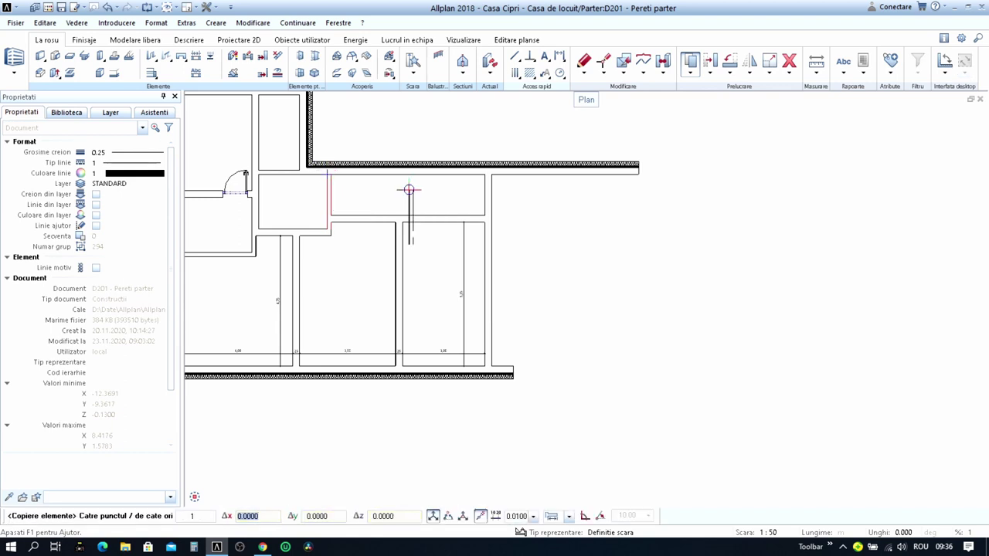
scroll(510, 199, up, 2)
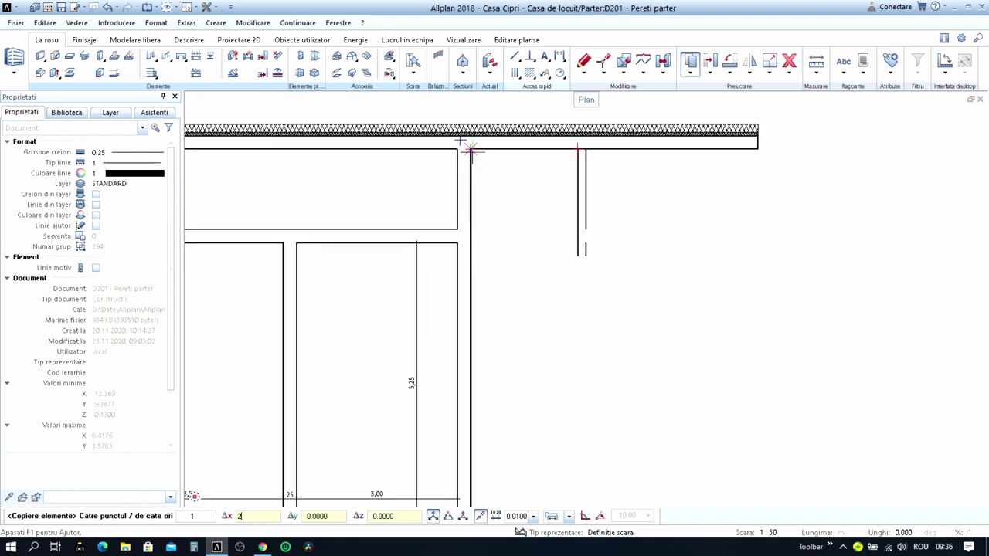
text(2)
scroll(530, 232, down, 2)
key(Return)
key(Escape)
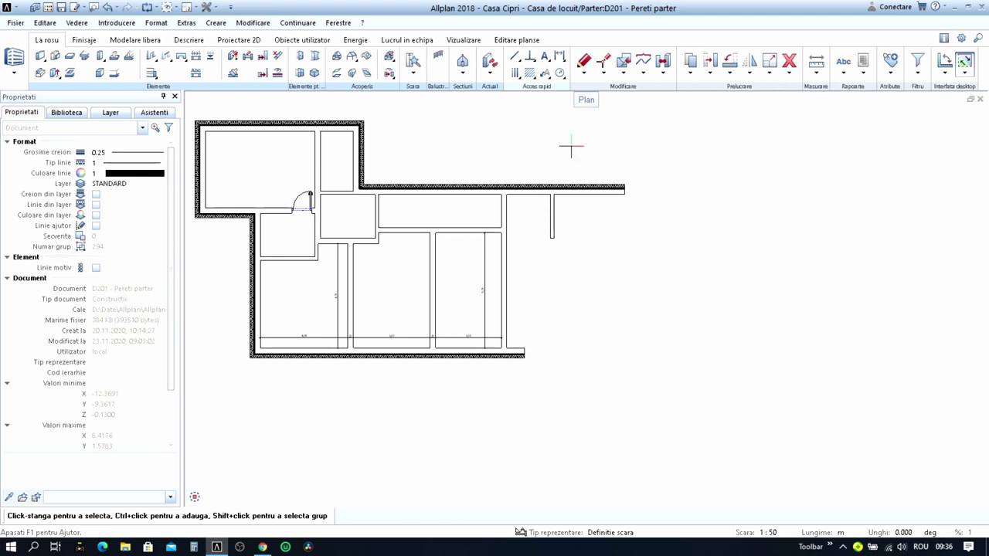
- Extend the bottom wall to meet the copied wall
click(262, 56)
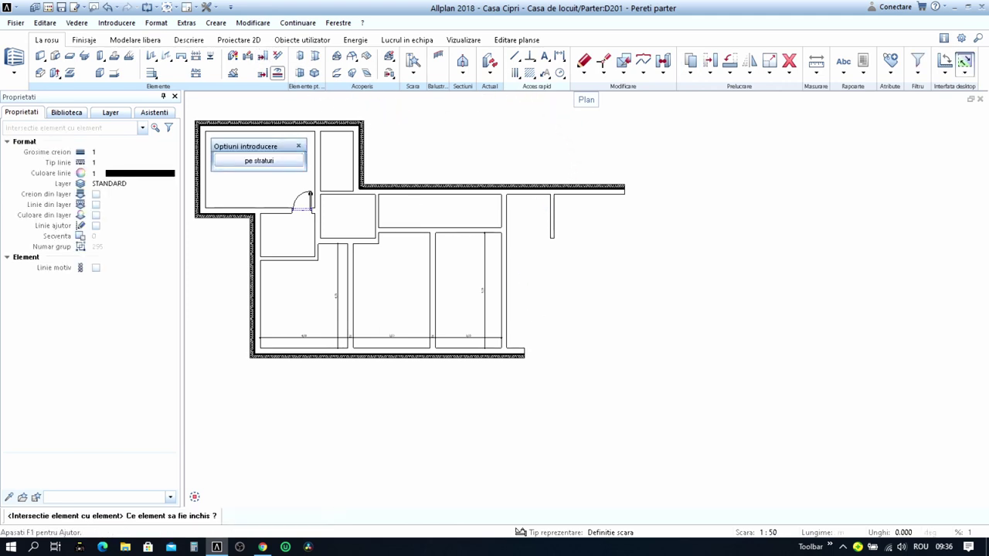
click(545, 232)
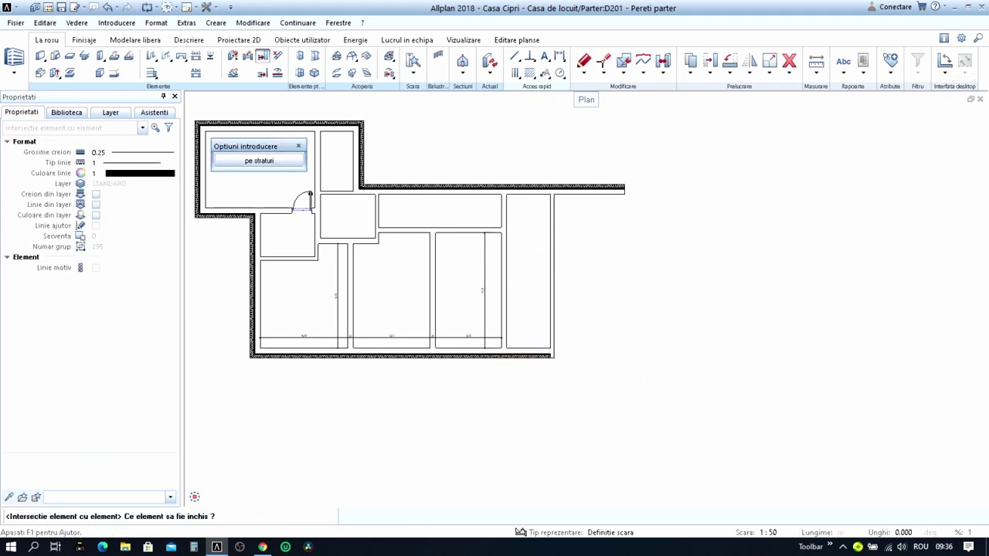
key(Escape)
scroll(495, 235, up, 5)
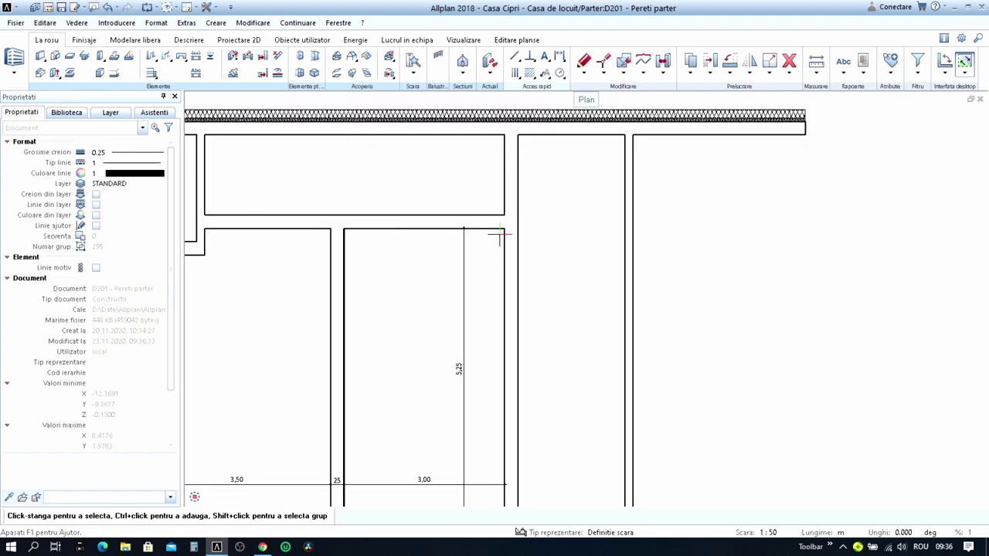
scroll(498, 224, down, 3)
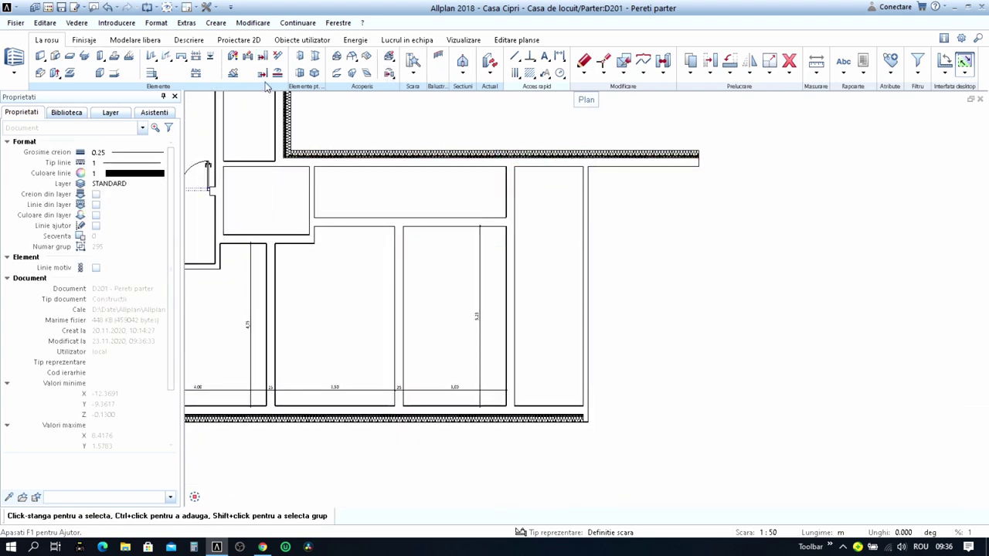
- Trim the interior wall against the corridor wall and join the corridor wall to the right wall
click(263, 56)
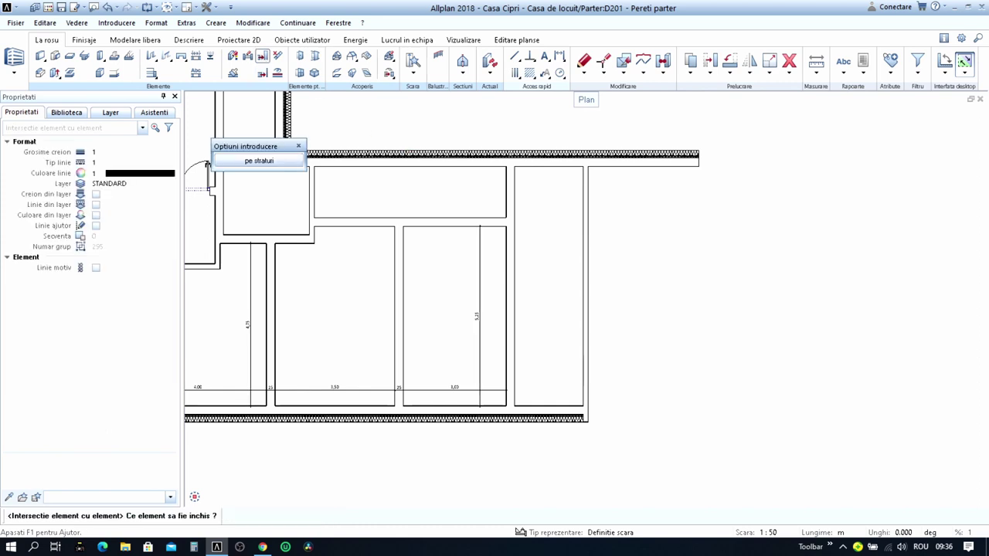
click(502, 216)
click(495, 222)
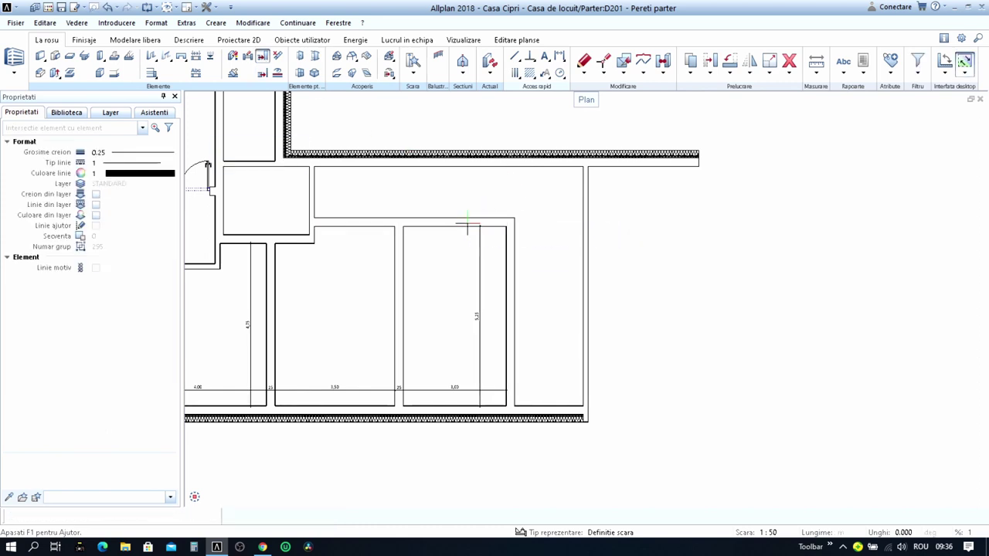
click(585, 229)
key(Escape)
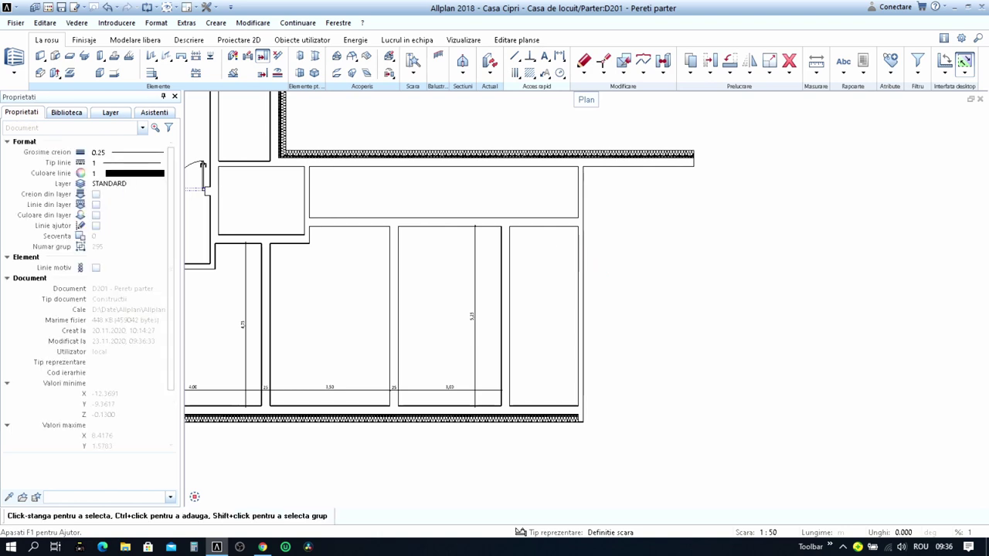
middle_drag(618, 311, 575, 278)
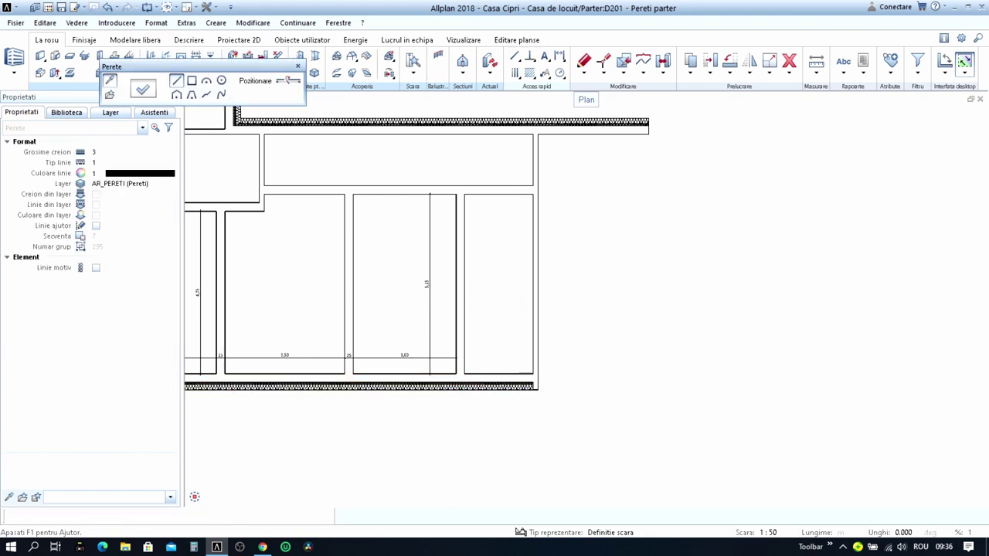
- Draw a 3.5-long vertical exterior wall down from the top wall's right end
click(588, 135)
text(2.5)
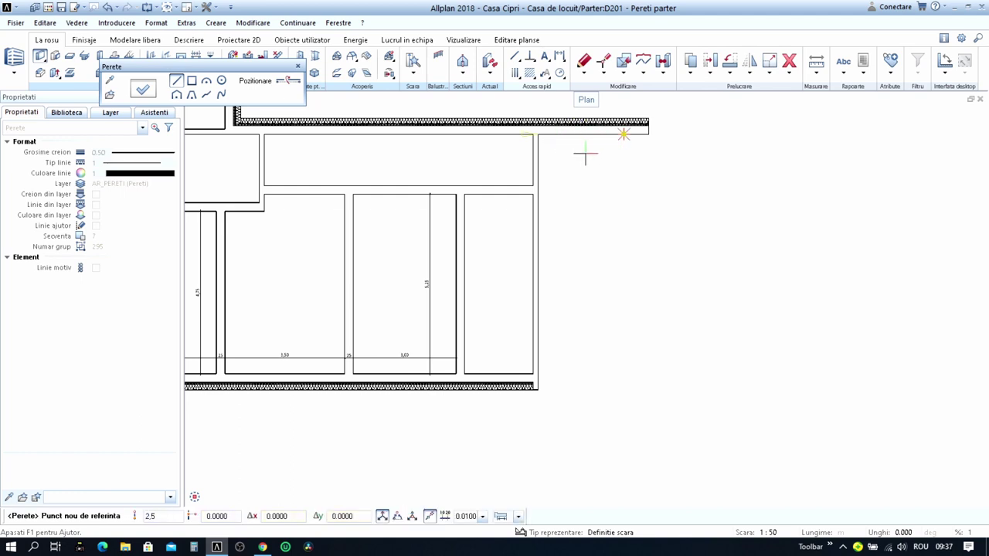
key(Return)
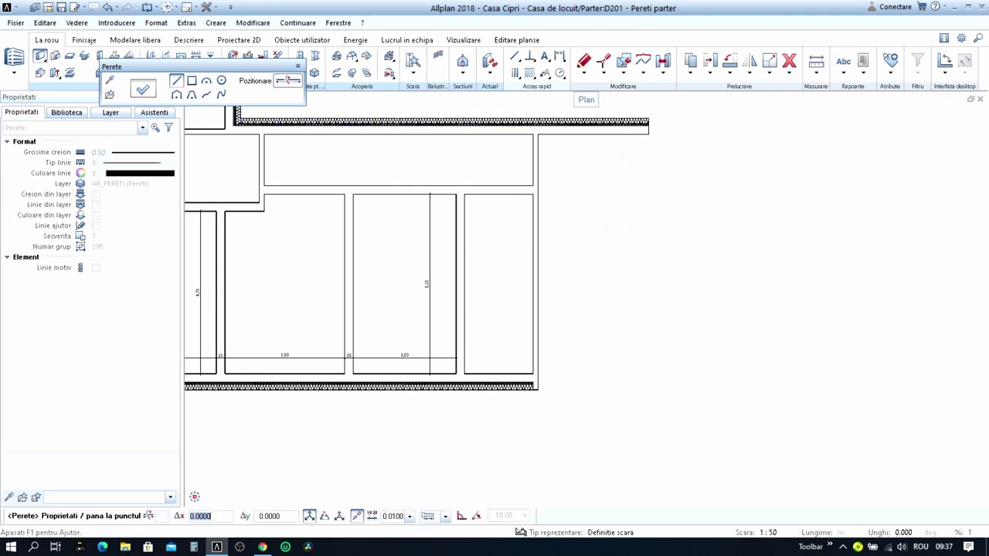
click(624, 254)
key(Escape)
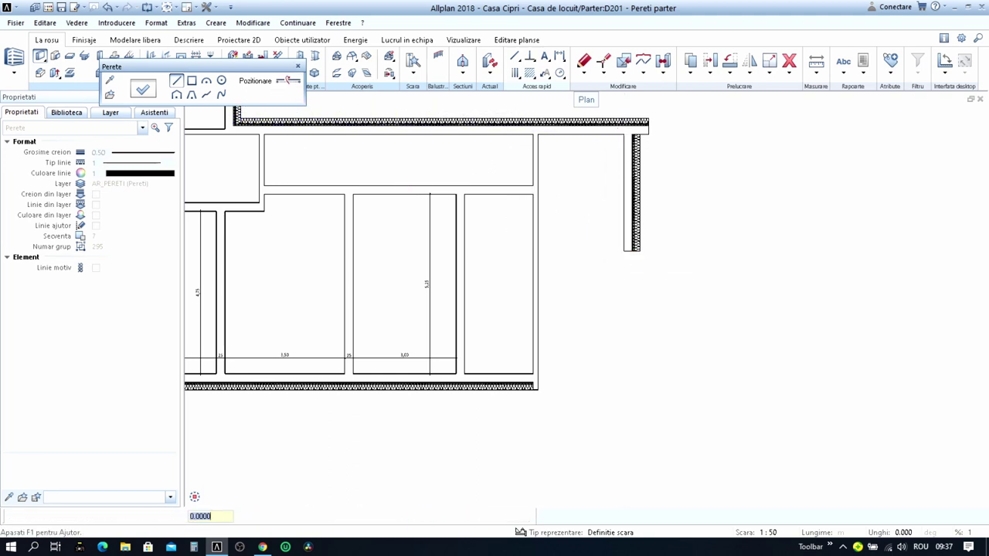
key(Escape)
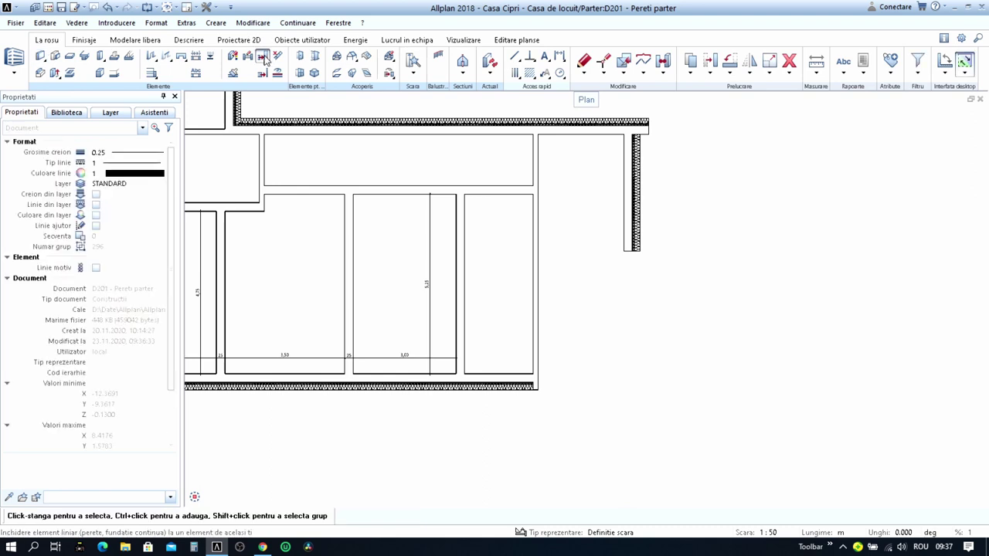
- Join the top exterior wall to the new right wall at the corner
click(263, 56)
click(607, 121)
click(635, 155)
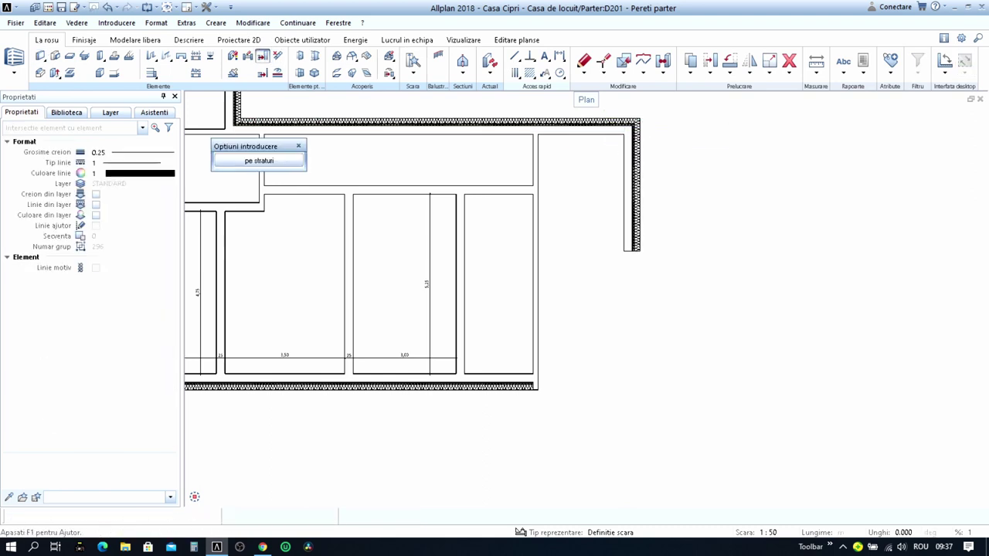
- Extend the right exterior wall down to meet the bottom wall, closing the bottom-right corner
click(635, 185)
click(512, 384)
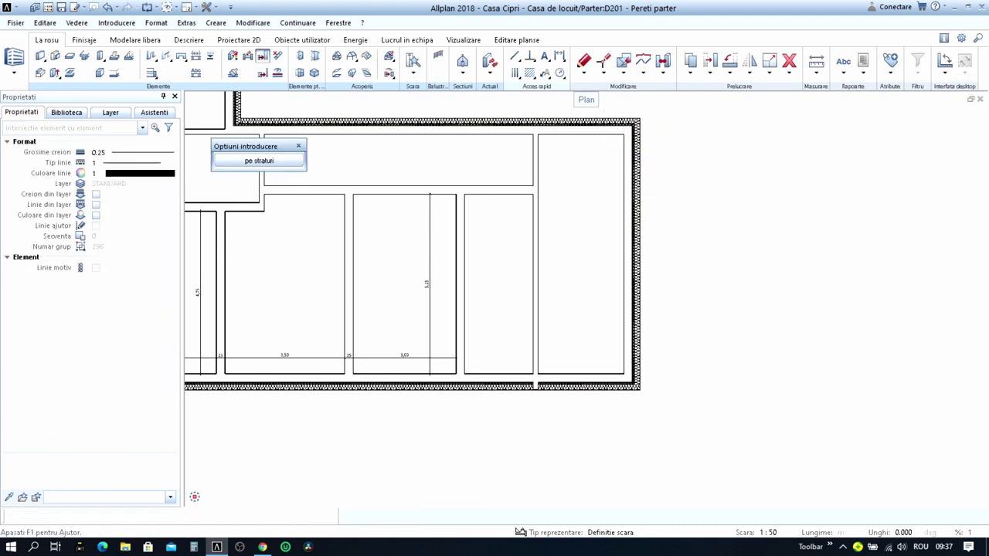
click(538, 363)
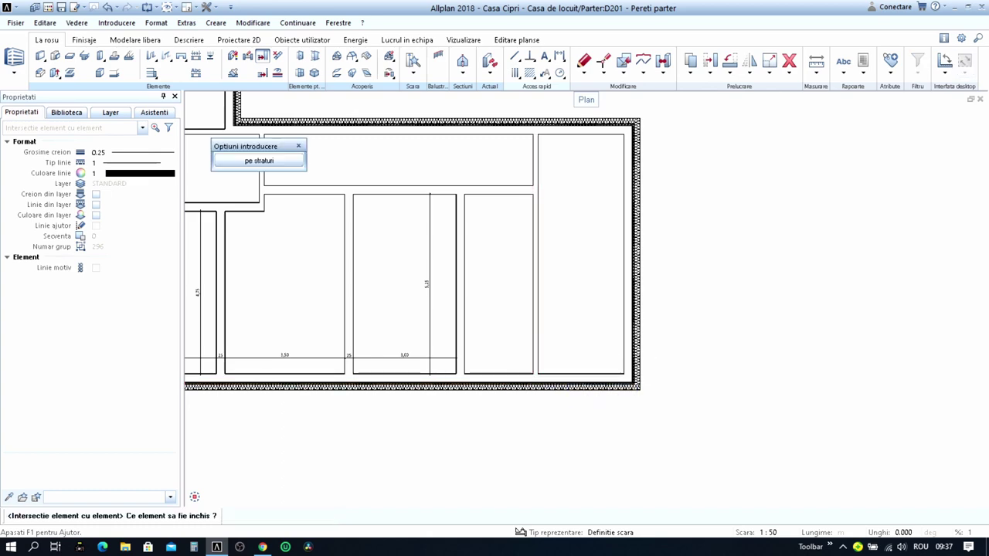
middle_drag(541, 247, 595, 180)
key(Escape)
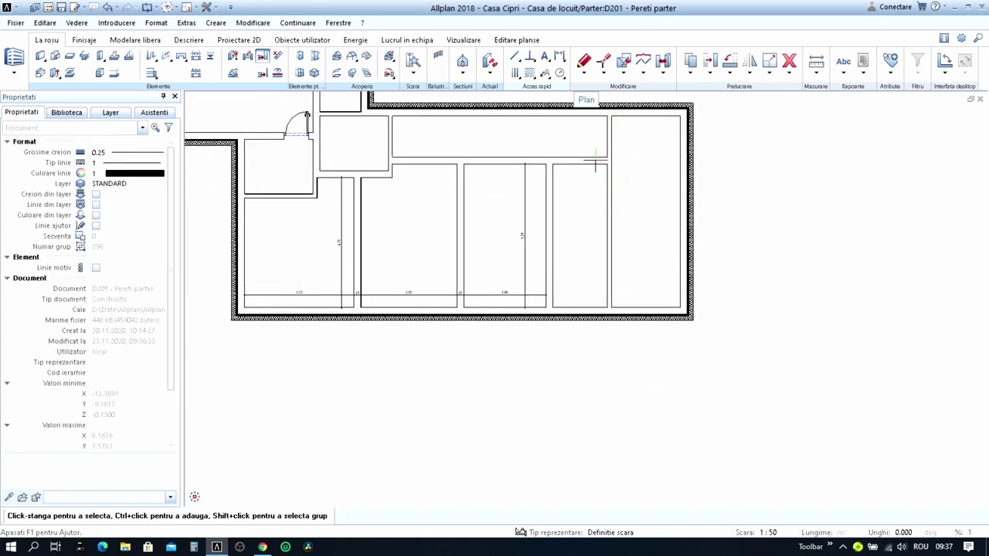
scroll(596, 162, up, 2)
middle_drag(610, 224, 619, 267)
scroll(620, 266, up, 1)
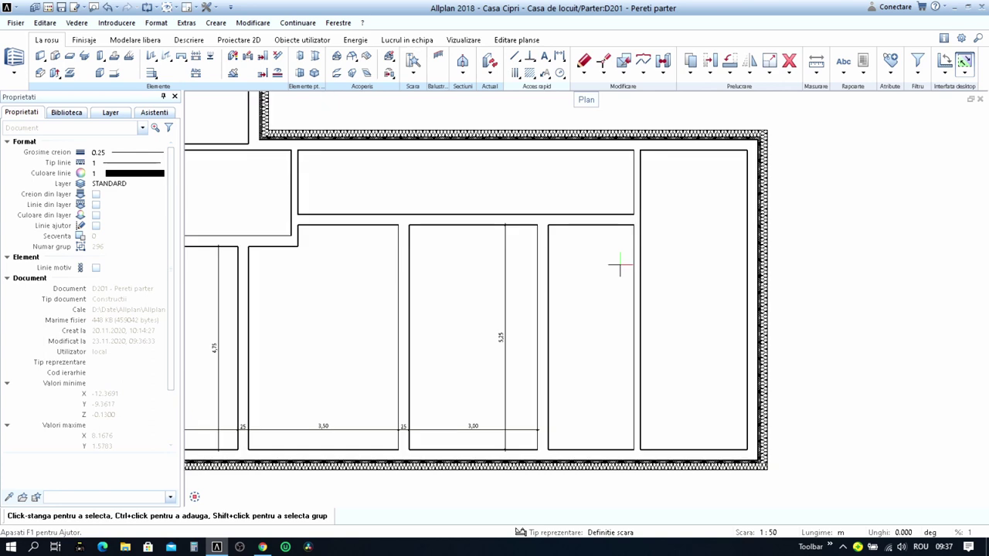
scroll(620, 266, down, 1)
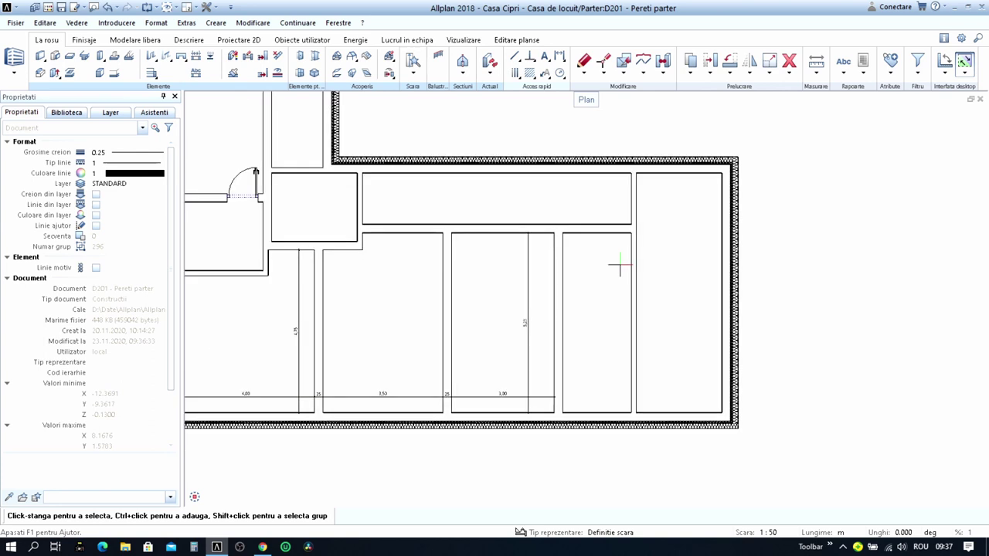
scroll(619, 267, up, 1)
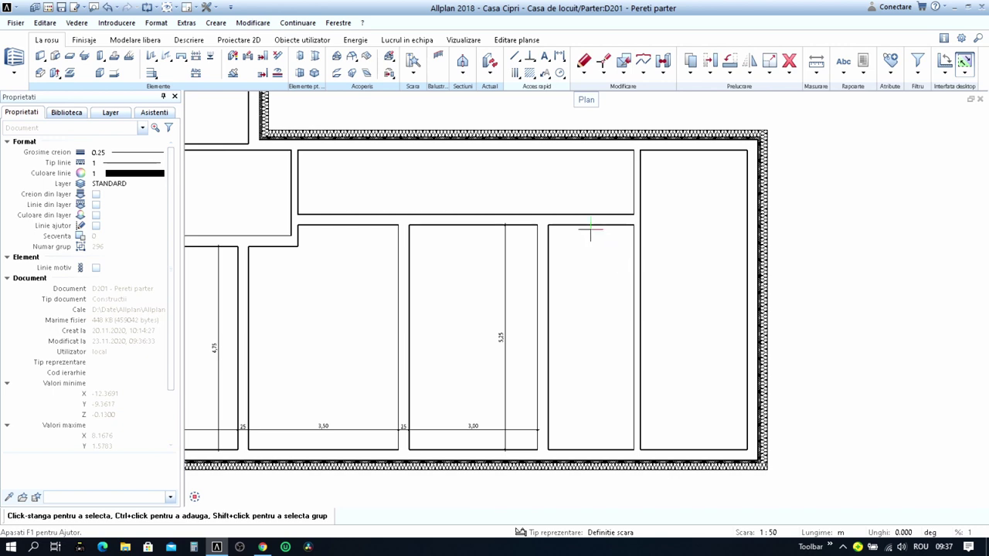
- Join the corridor's lower wall to its adjoining wall
click(266, 59)
click(515, 214)
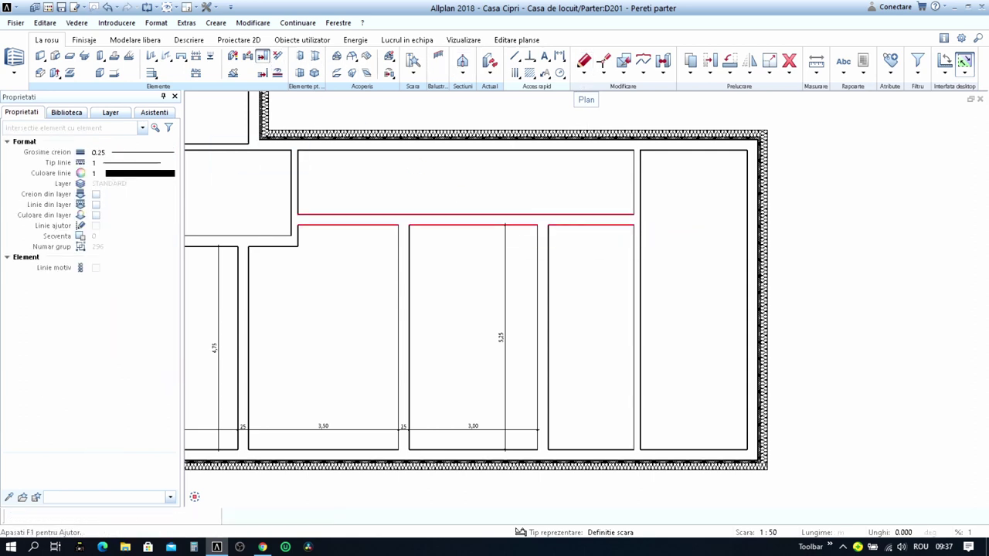
click(542, 267)
scroll(564, 255, down, 2)
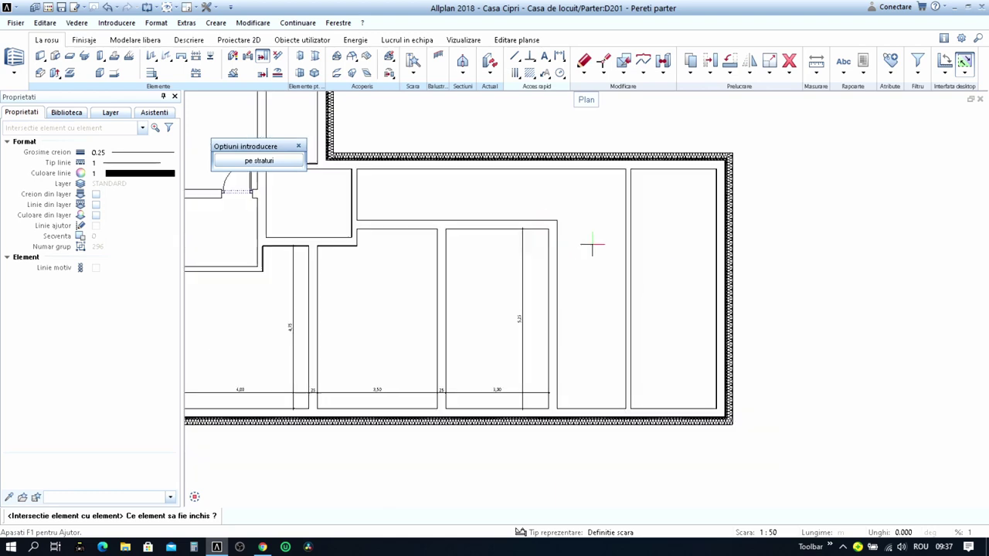
middle_drag(592, 245, 635, 224)
key(Escape)
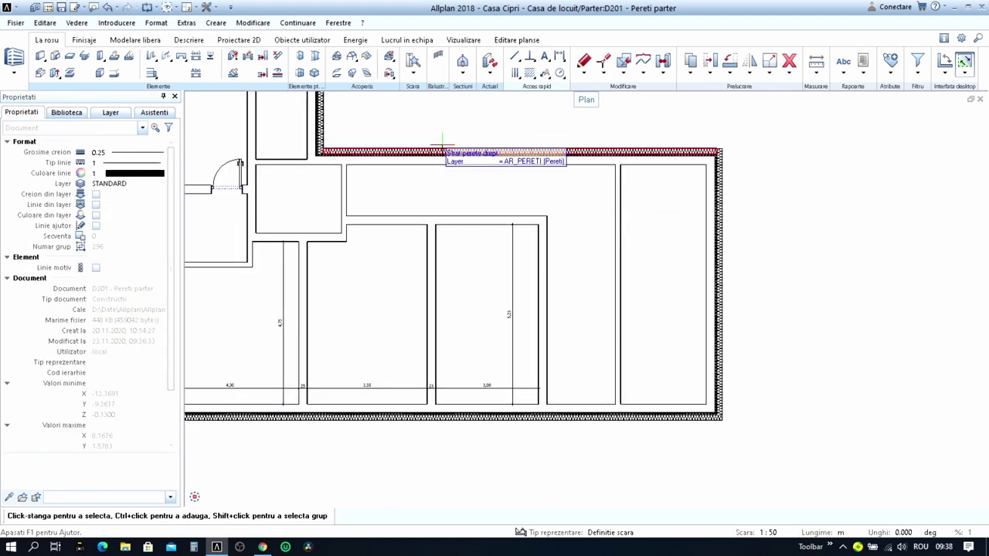
- Extend the corridor wall through to the right exterior wall
click(261, 57)
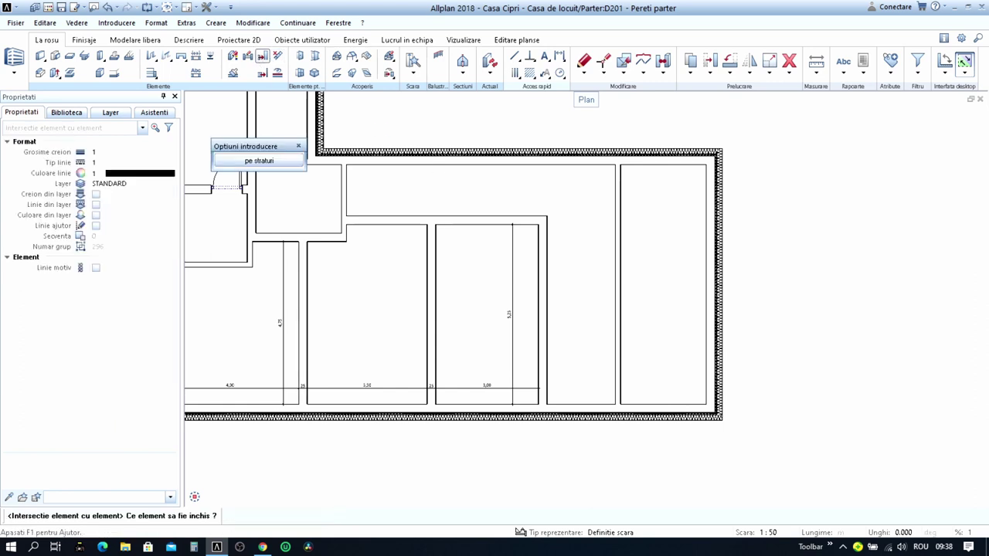
click(702, 228)
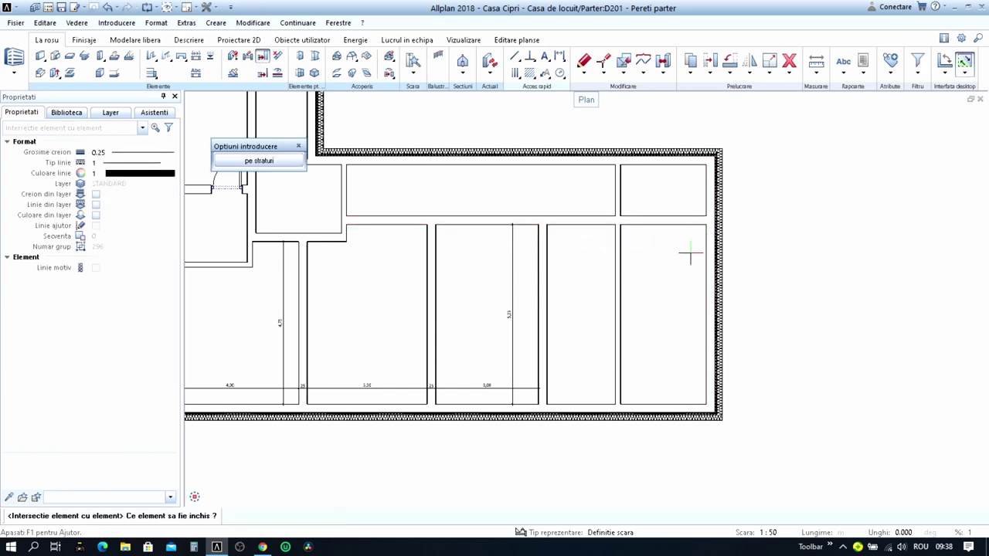
middle_drag(691, 254, 664, 248)
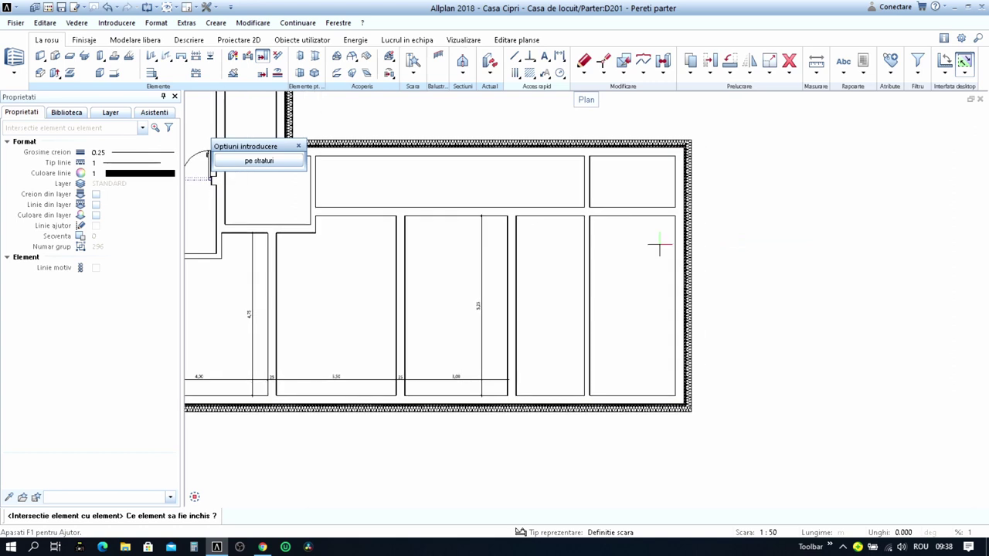
middle_drag(626, 279, 643, 254)
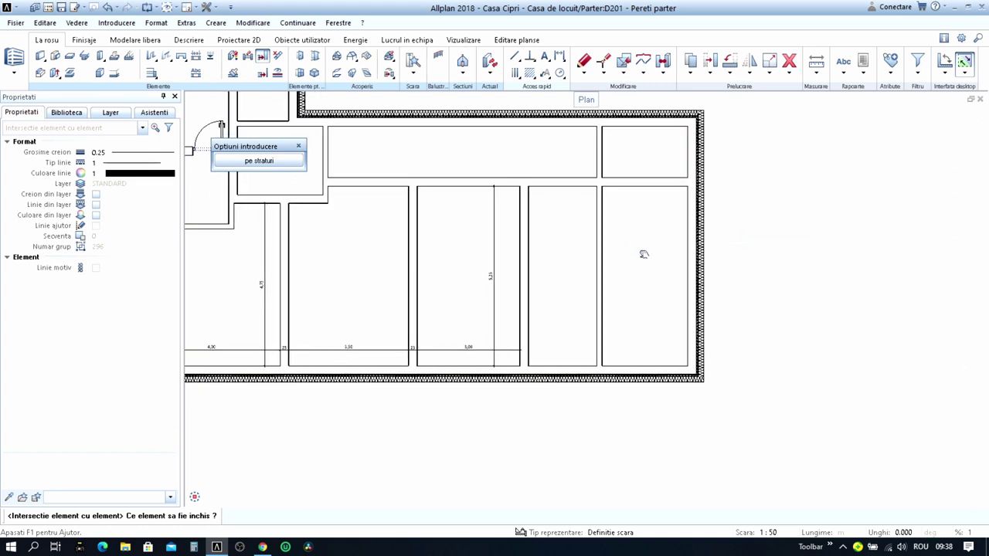
key(Escape)
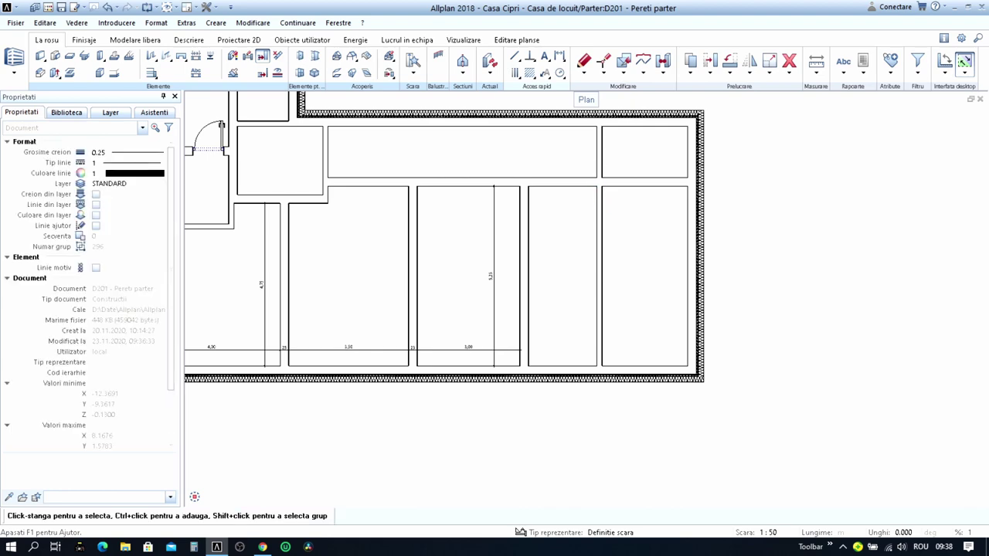
scroll(595, 170, up, 2)
- Draw a 1.71-long horizontal partition wall from a 1,5 offset to the right-hand wall
right_click(607, 158)
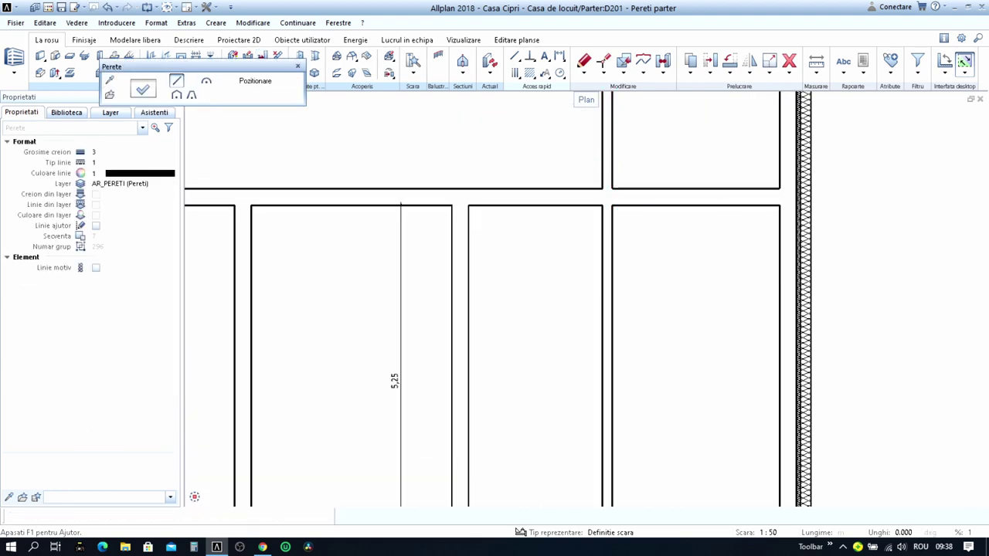
scroll(583, 203, down, 2)
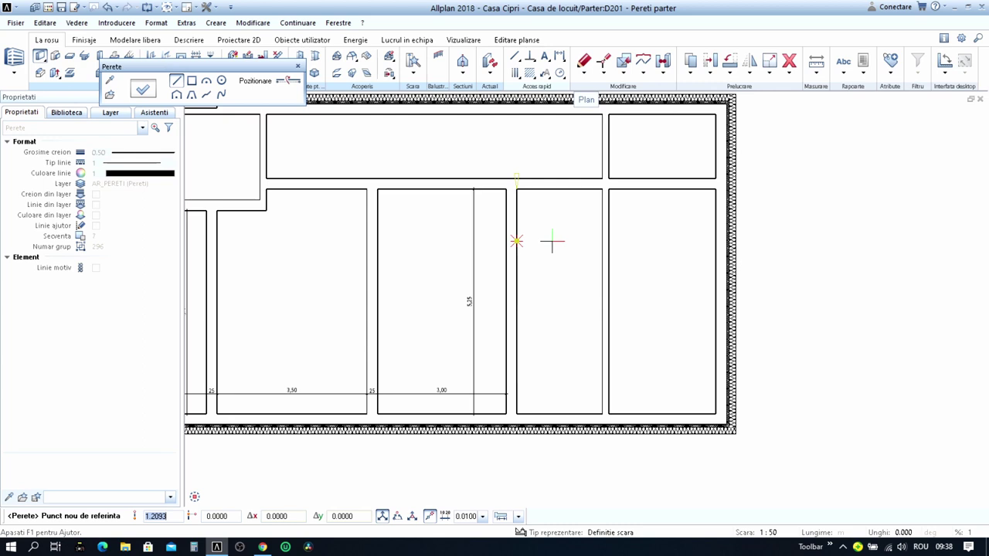
key(Return)
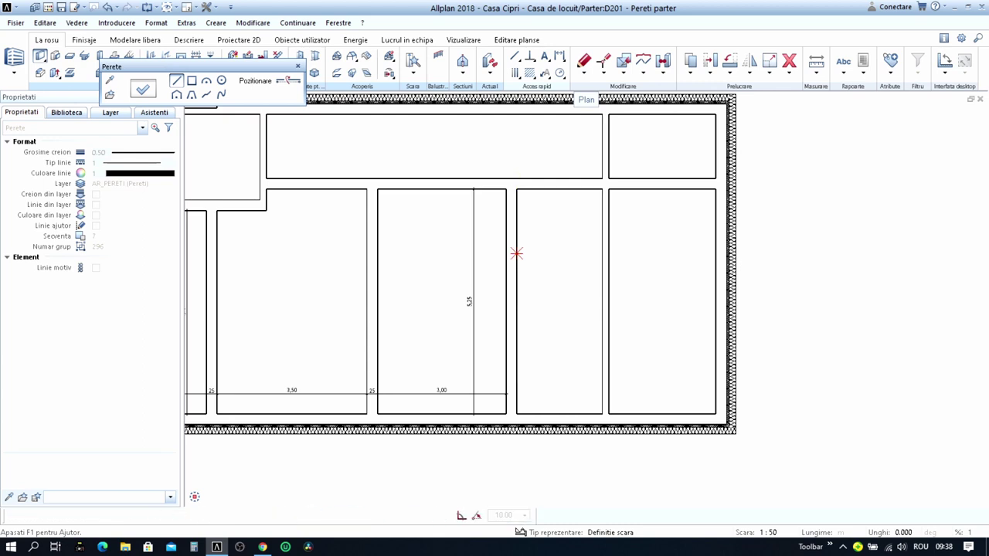
scroll(568, 258, up, 2)
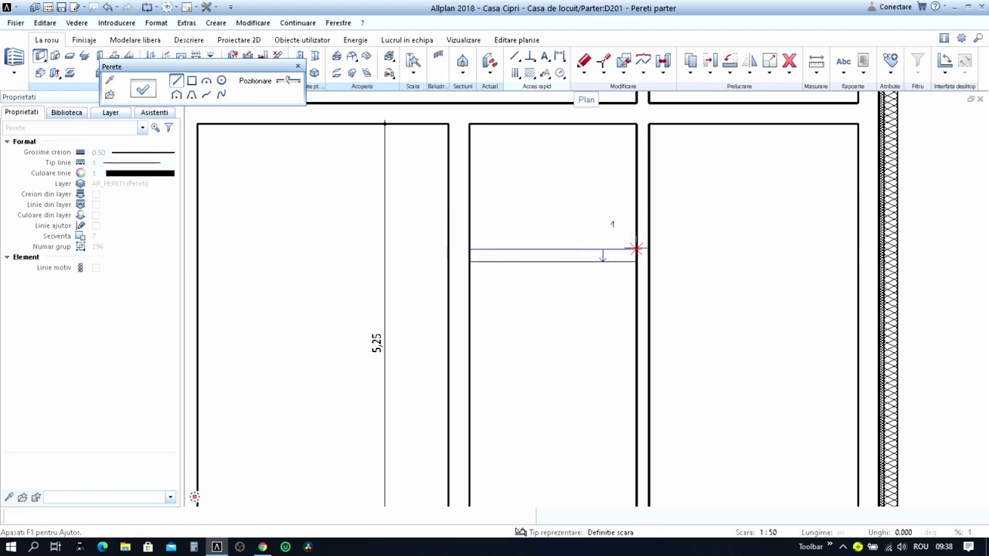
click(602, 249)
key(Escape)
scroll(608, 239, down, 2)
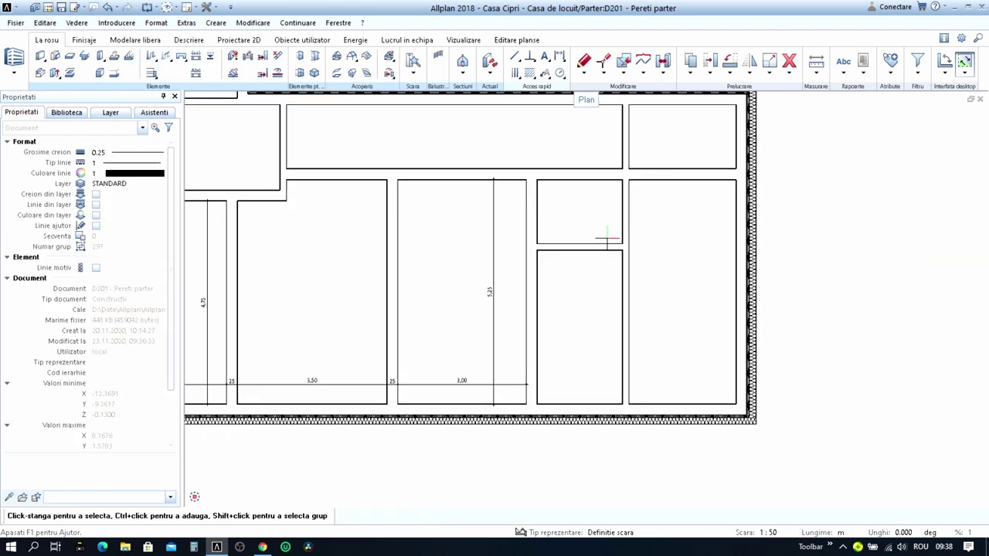
scroll(608, 239, down, 1)
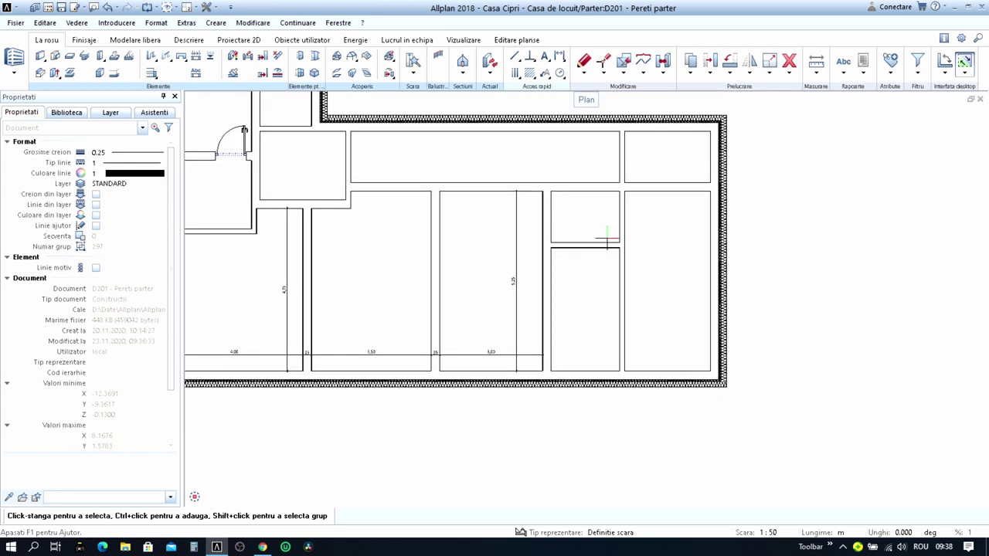
scroll(622, 259, down, 1)
middle_drag(531, 272, 607, 257)
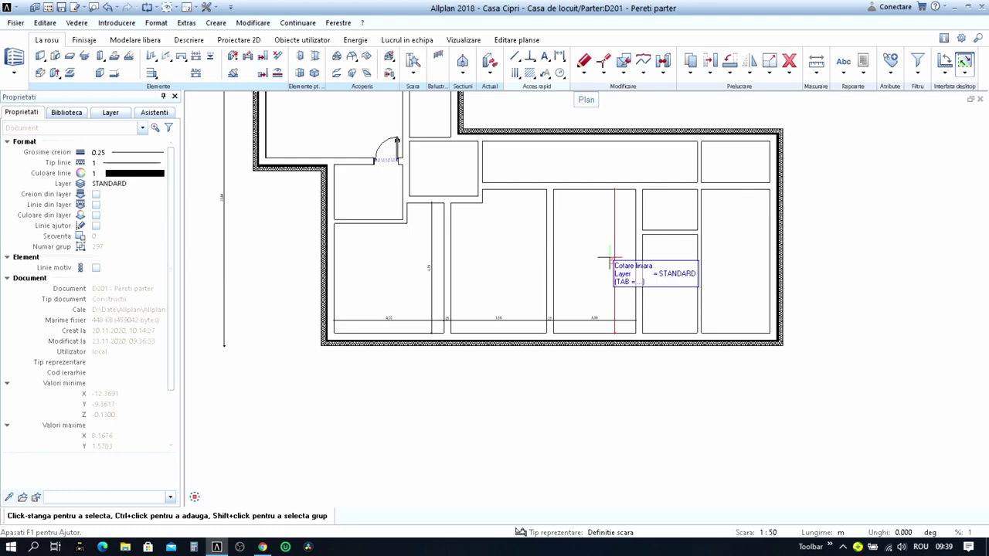
scroll(742, 162, up, 1)
scroll(416, 183, down, 1)
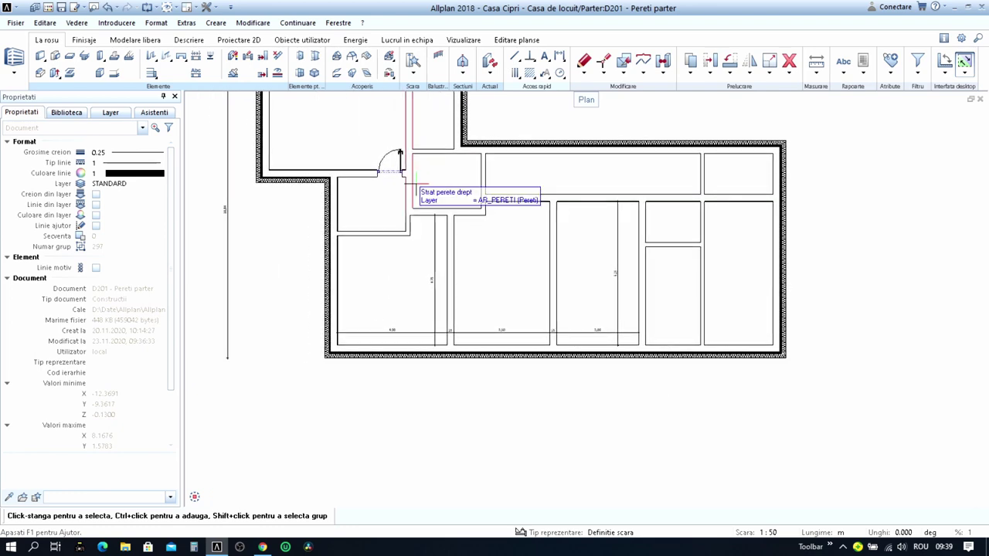
scroll(416, 184, up, 2)
scroll(371, 169, up, 1)
- Place a door 0.15 from the corner with 0.9000 width in the upper-right rooms' wall
click(354, 172)
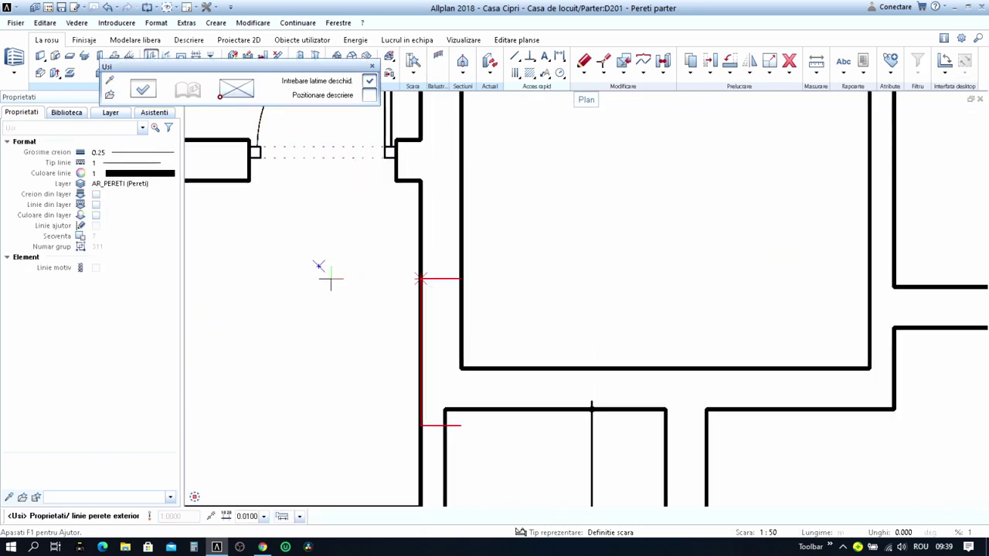
scroll(331, 278, down, 4)
scroll(417, 239, up, 2)
scroll(579, 221, up, 2)
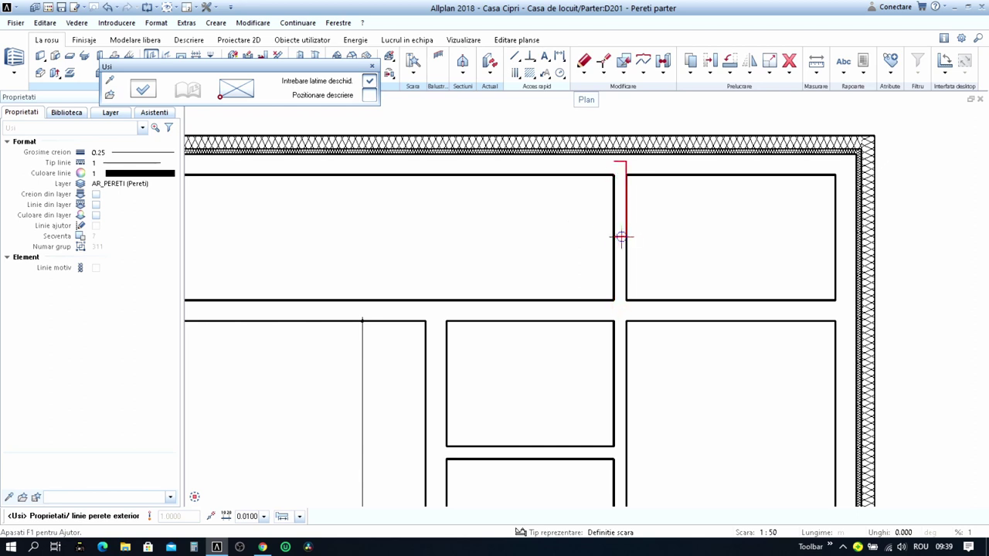
click(625, 267)
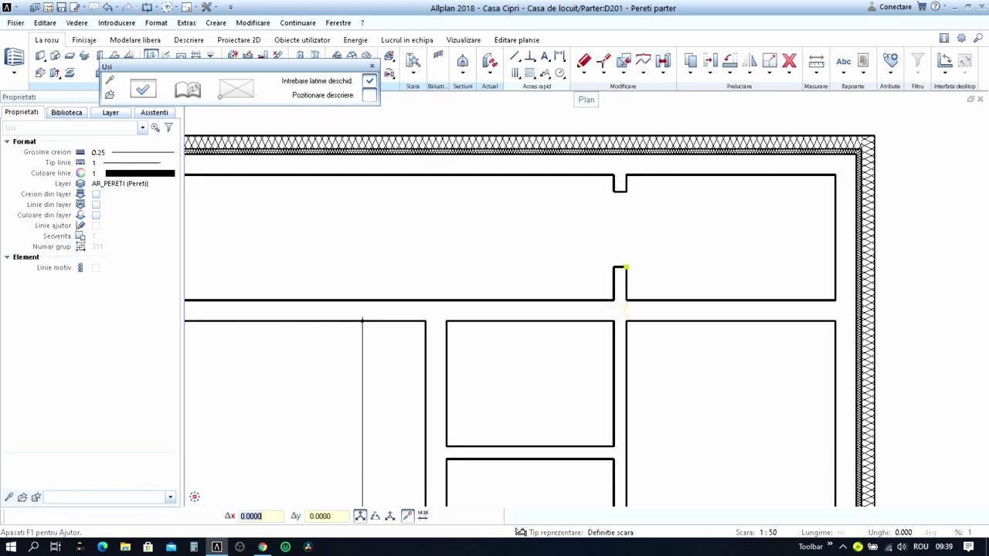
text(.15)
key(Return)
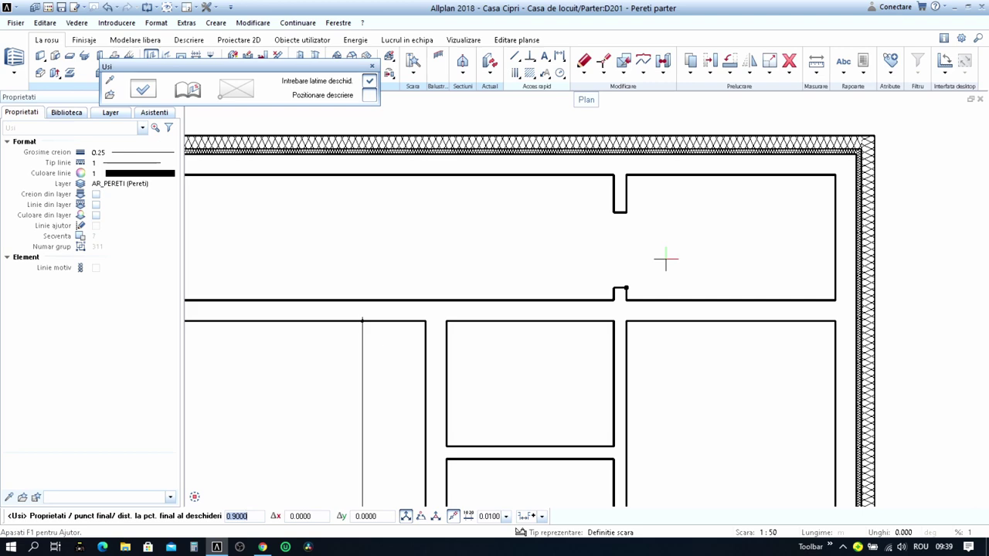
key(Return)
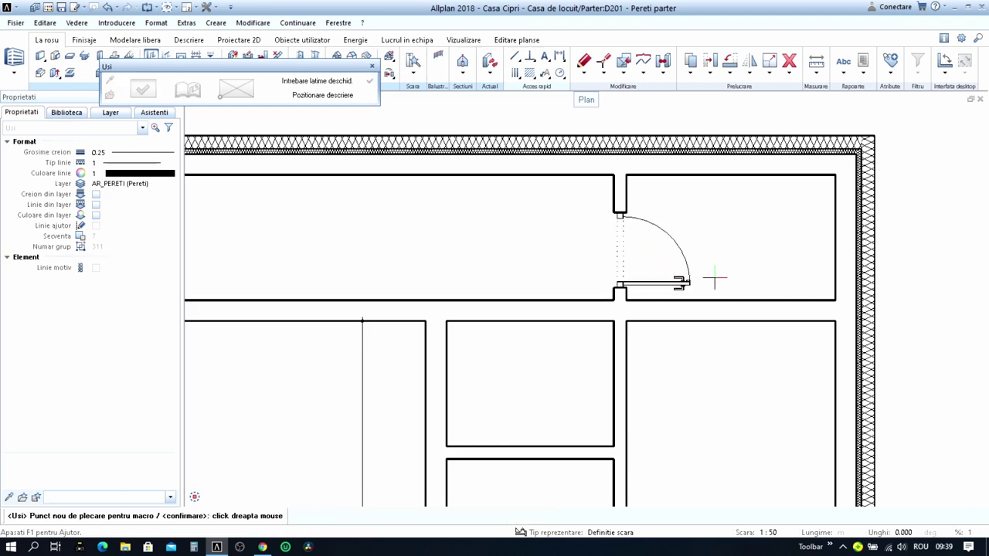
scroll(715, 281, down, 2)
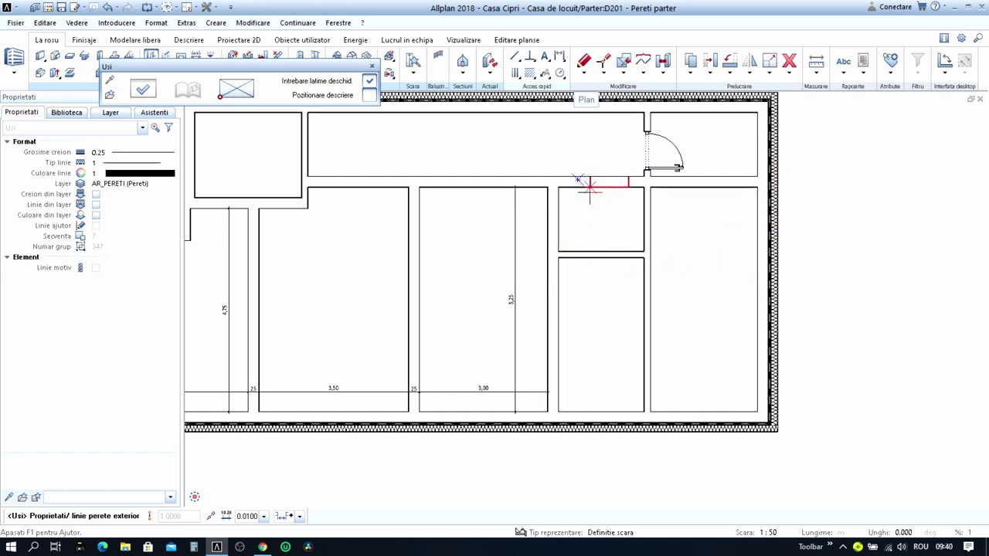
scroll(581, 187, up, 2)
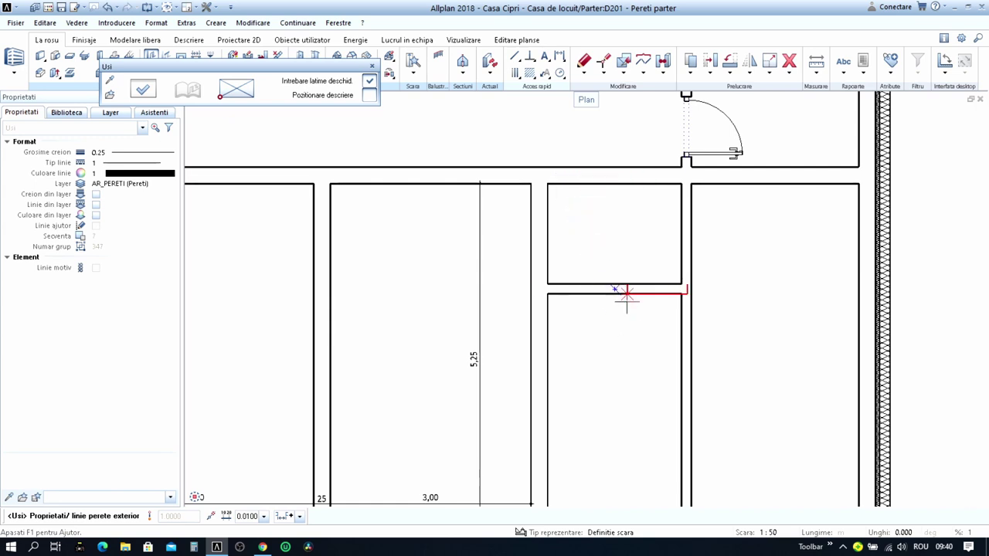
- Place a door in the small room's top wall, swinging downward
click(646, 164)
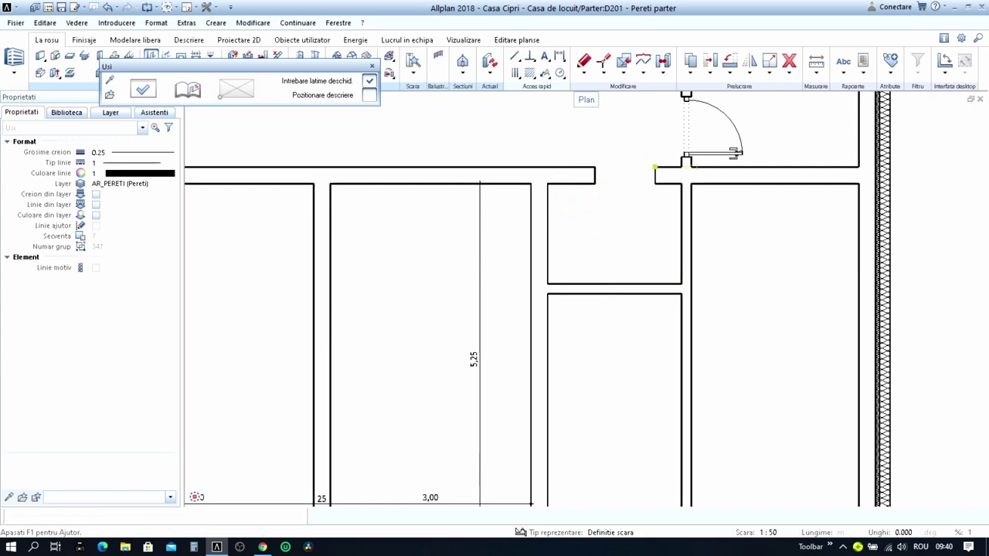
click(655, 164)
click(656, 194)
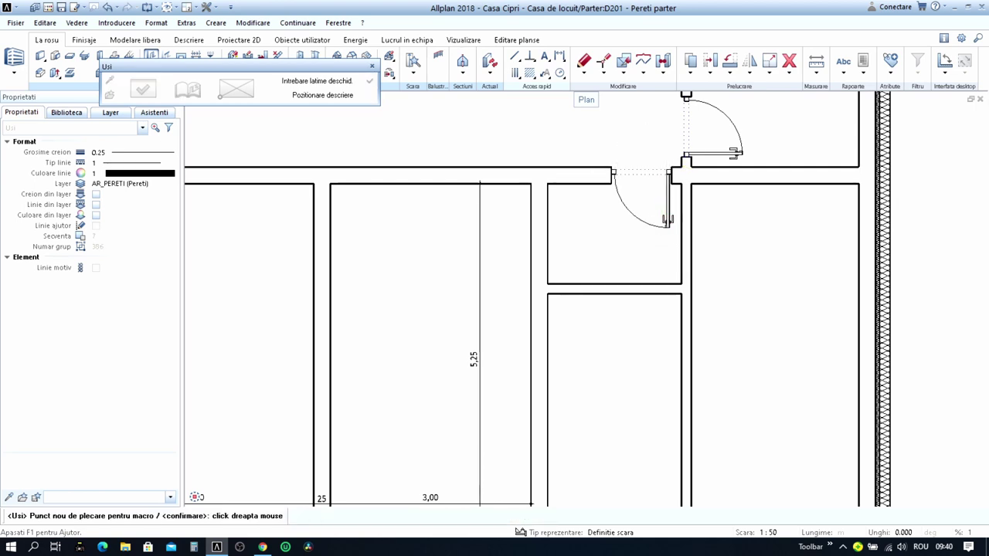
scroll(664, 222, down, 2)
right_click(674, 215)
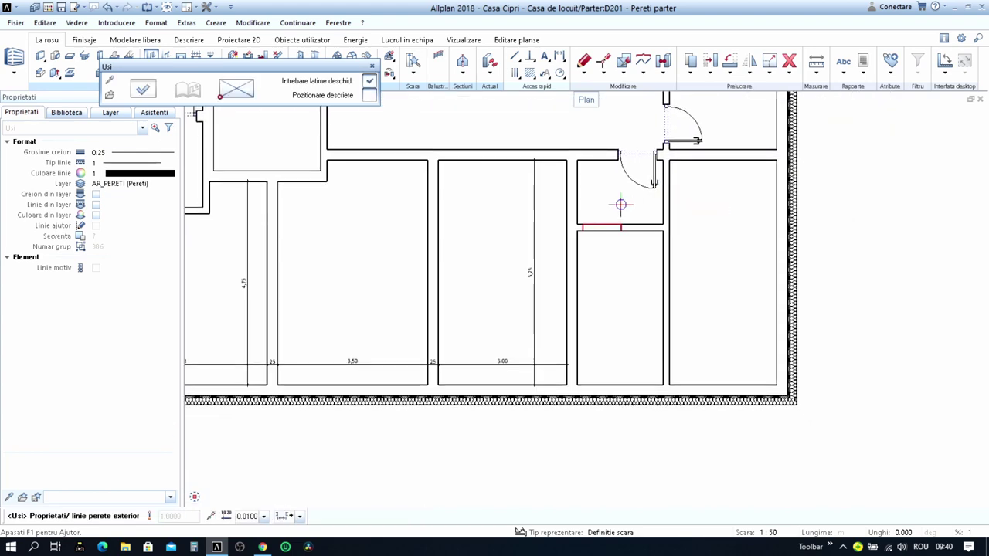
scroll(624, 224, up, 2)
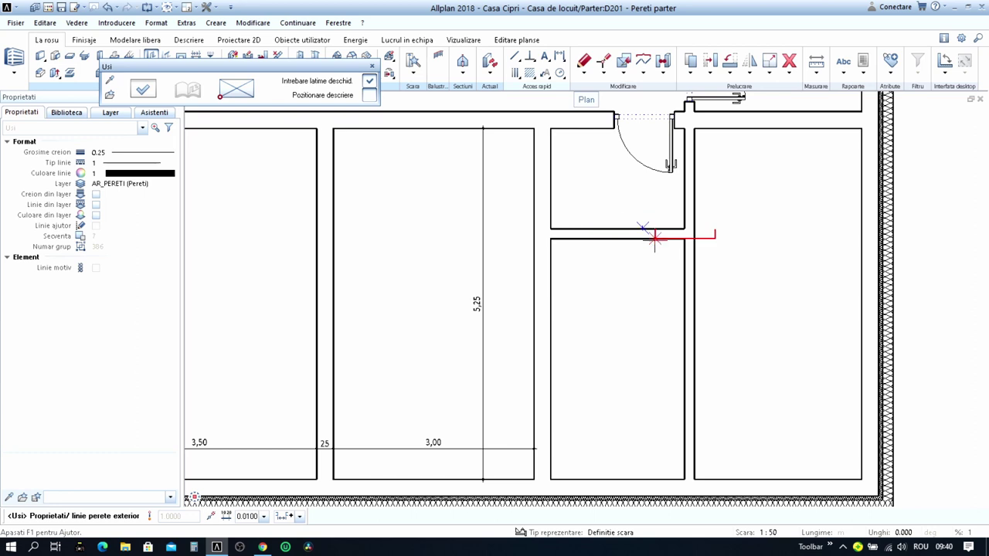
- Place a door in the new partition wall, swinging into the lower room
click(665, 226)
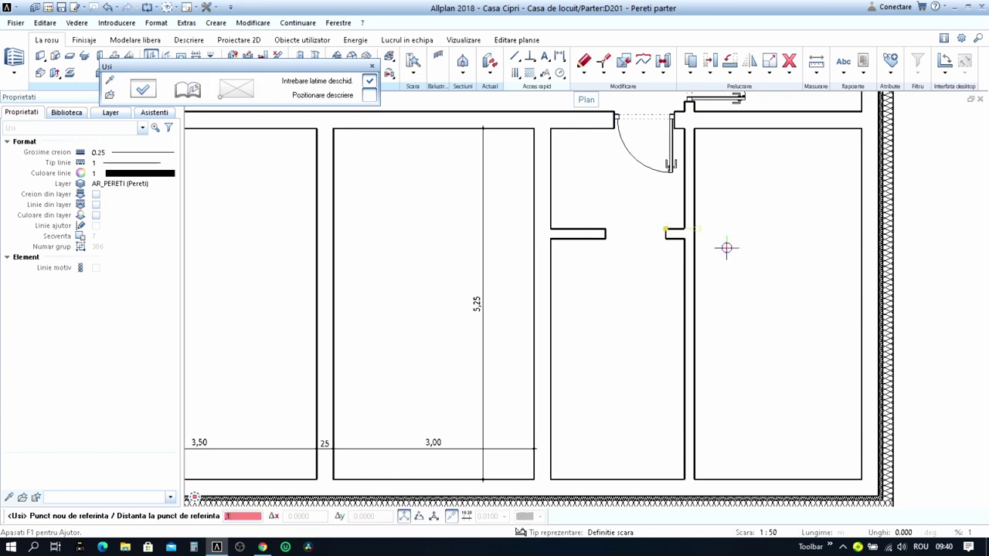
key(Return)
key(Return)
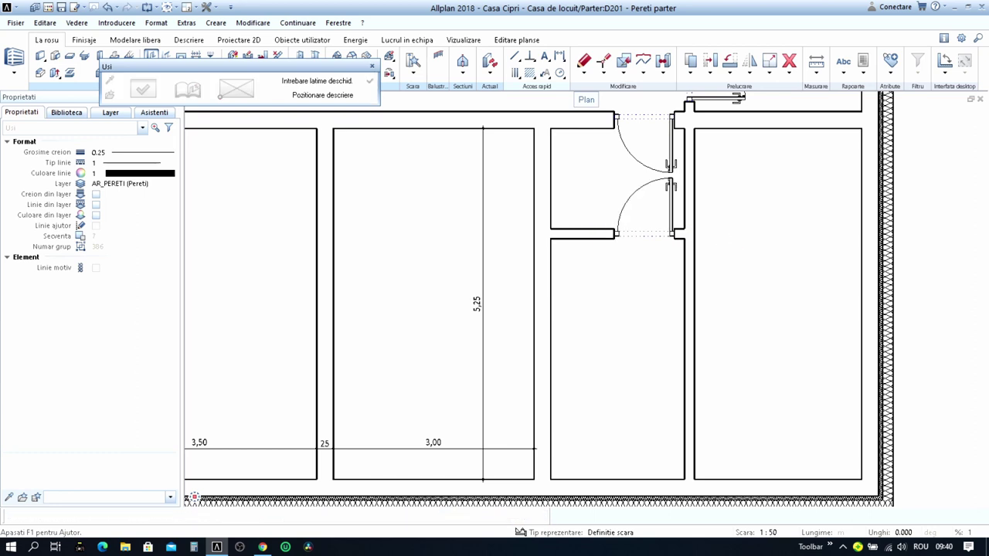
click(644, 296)
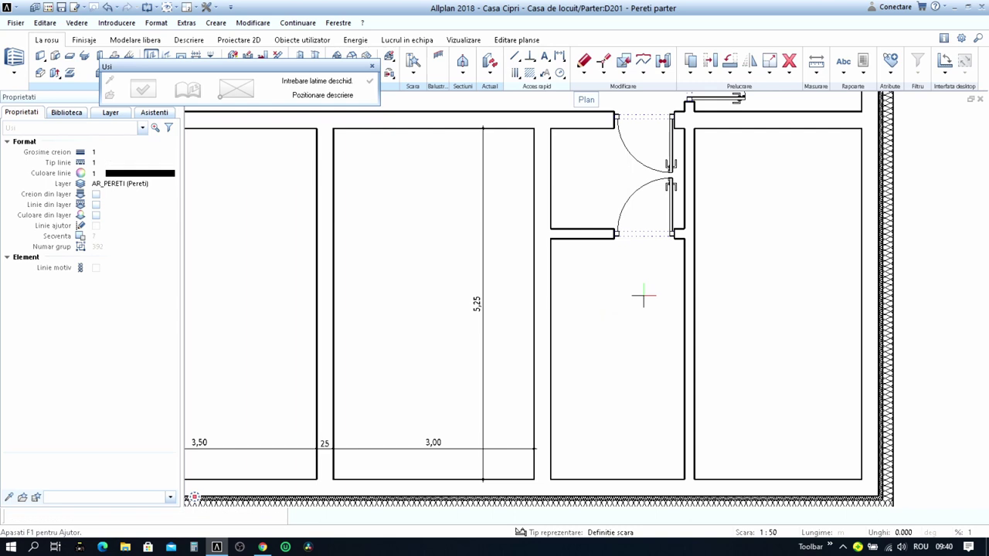
right_click(701, 290)
scroll(666, 291, down, 1)
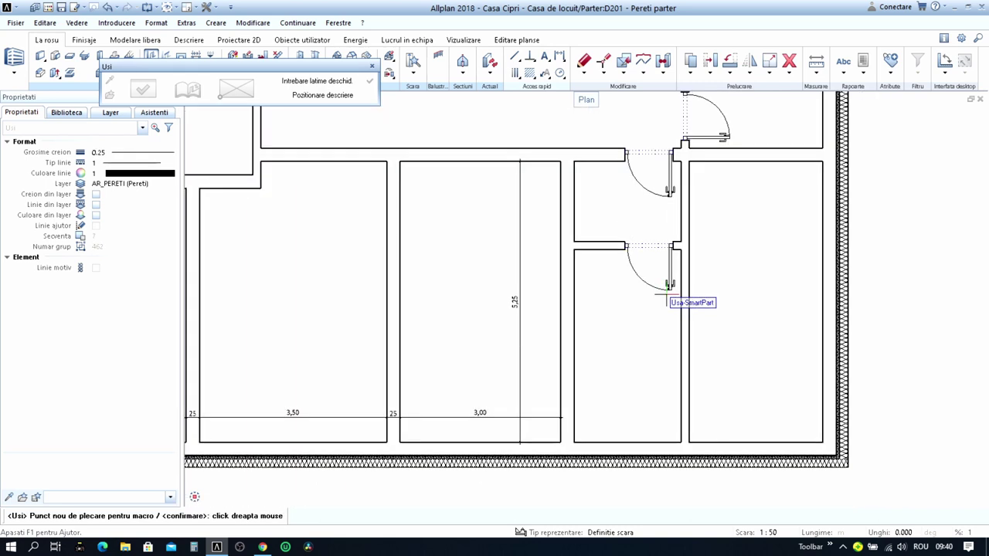
scroll(541, 208, up, 2)
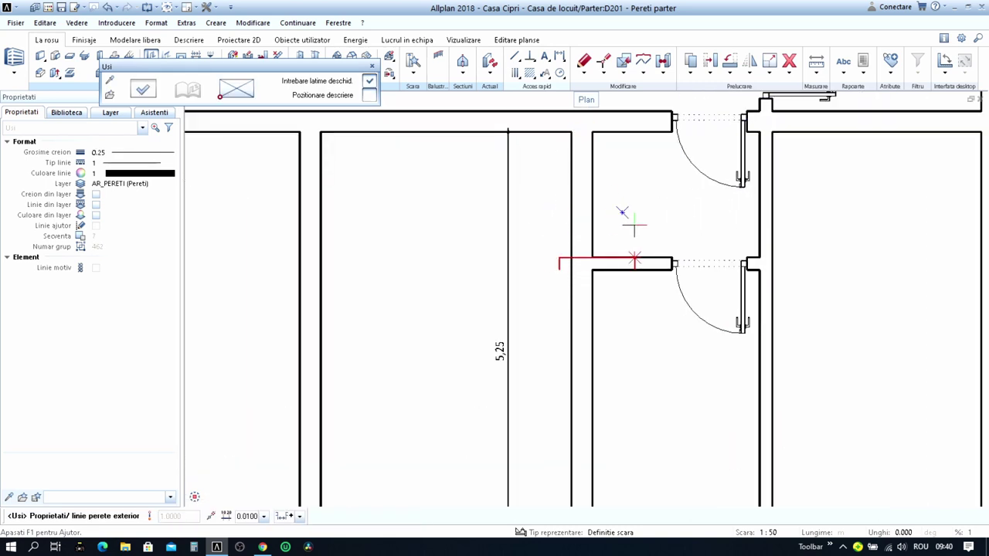
- Place a door in the left vertical wall with the default offset and width
click(593, 229)
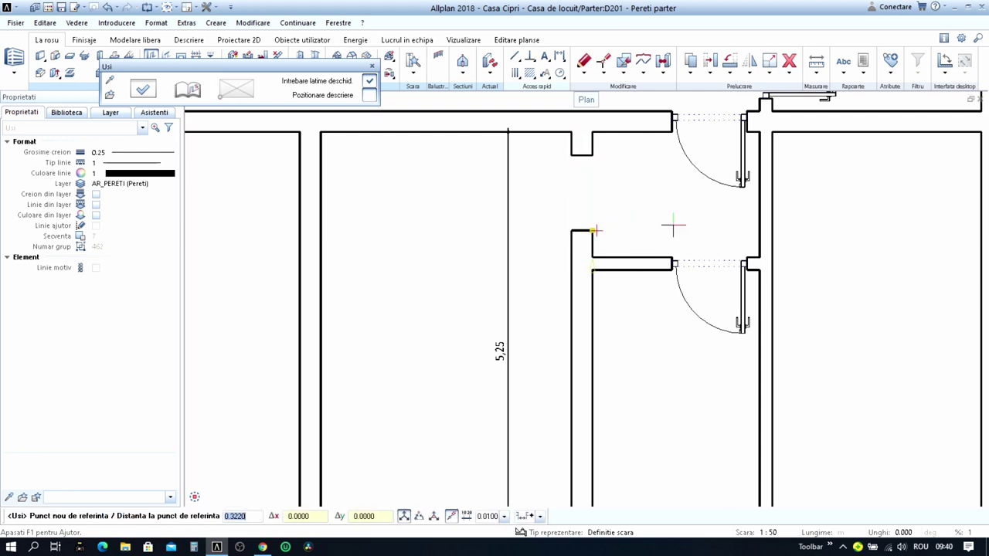
key(Return)
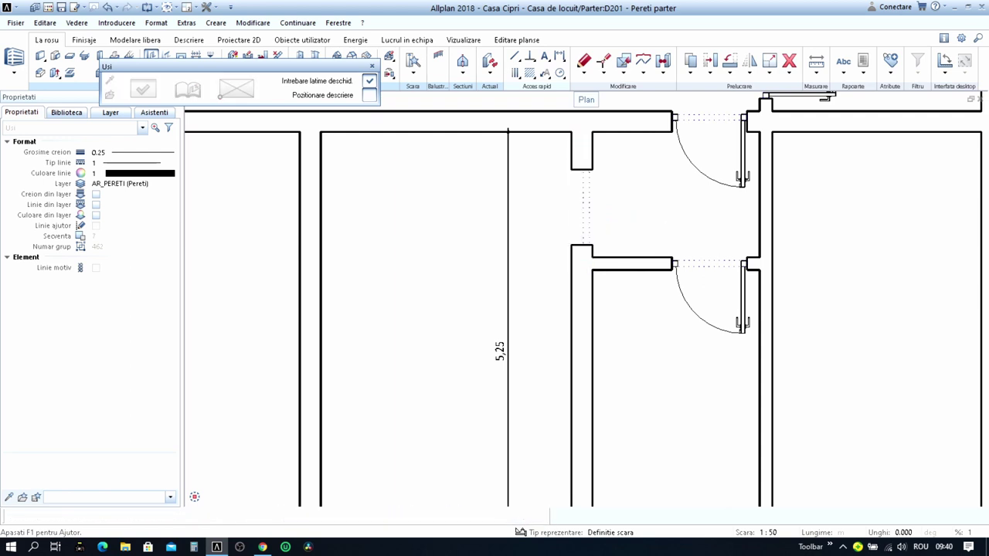
click(667, 221)
scroll(708, 337, down, 2)
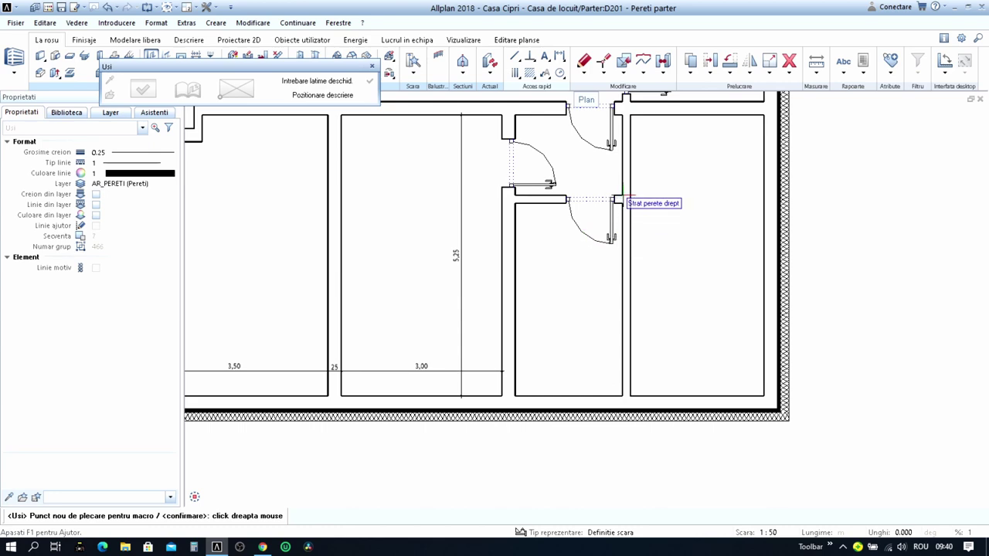
scroll(642, 184, up, 2)
right_click(649, 184)
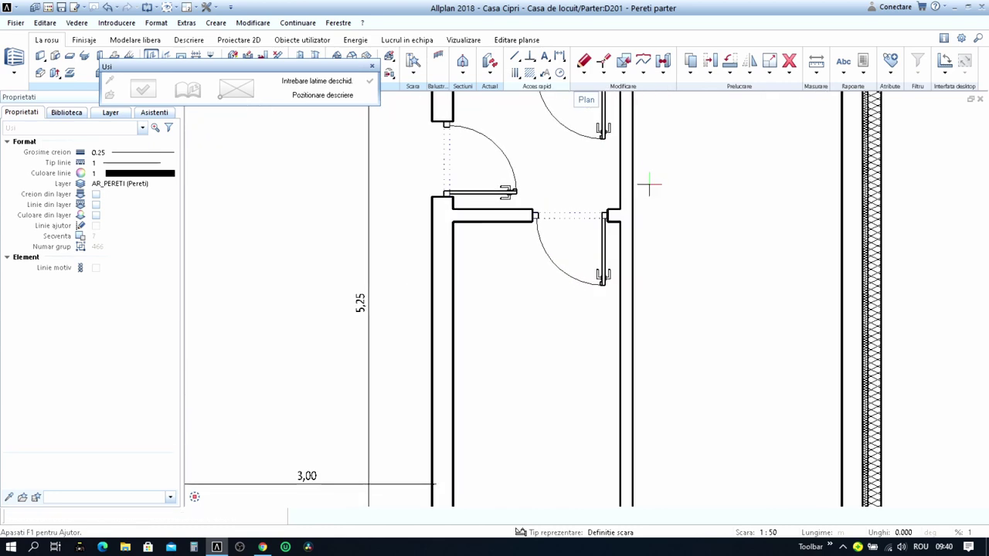
scroll(650, 184, up, 1)
middle_drag(649, 184, 659, 232)
scroll(649, 225, down, 1)
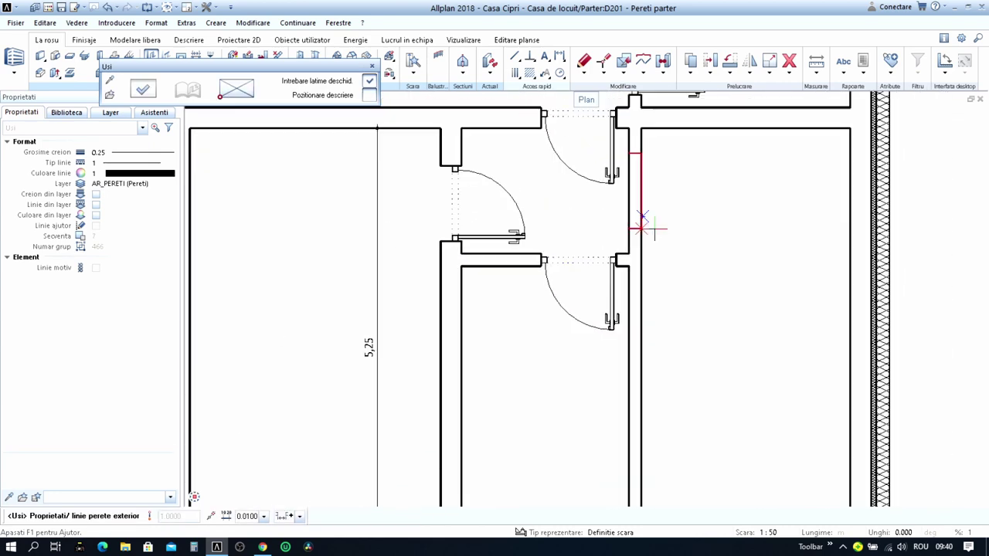
scroll(647, 226, down, 1)
scroll(647, 231, up, 2)
- Add a door in the small room's right wall, swinging into the right room
click(640, 224)
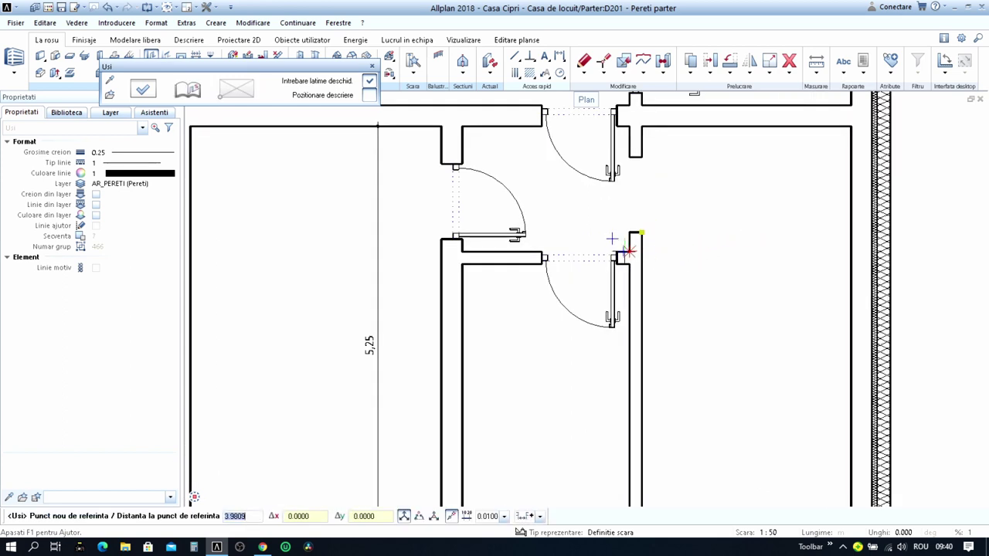
click(635, 239)
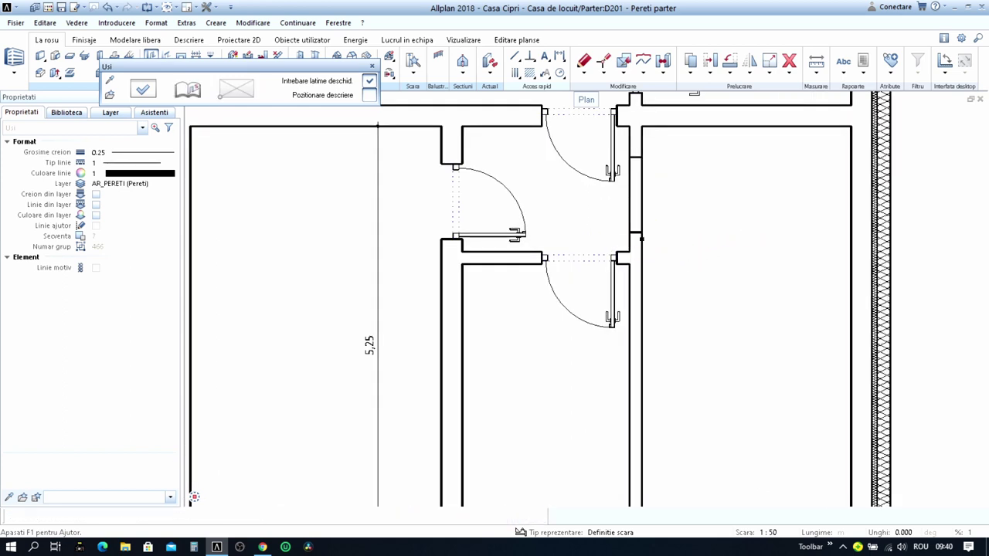
click(685, 149)
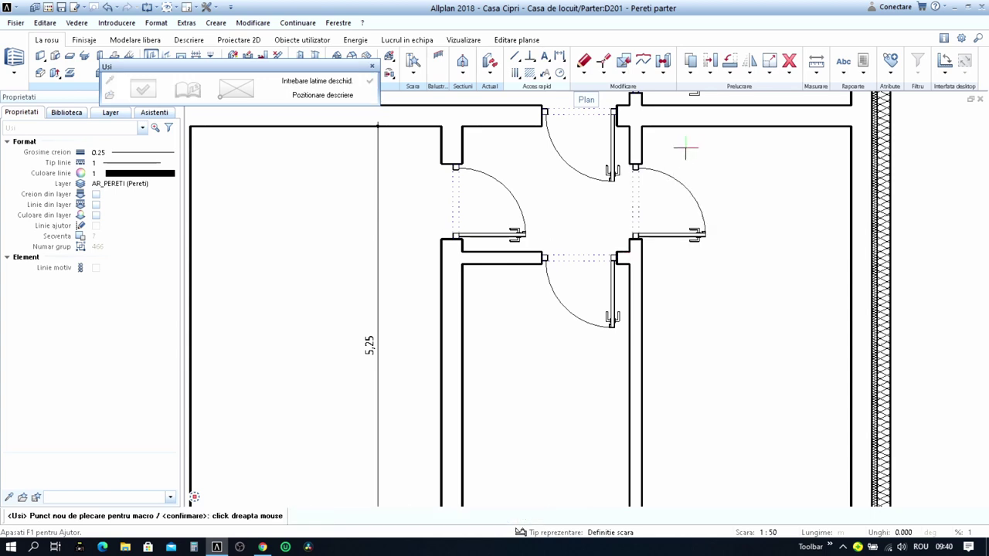
key(Escape)
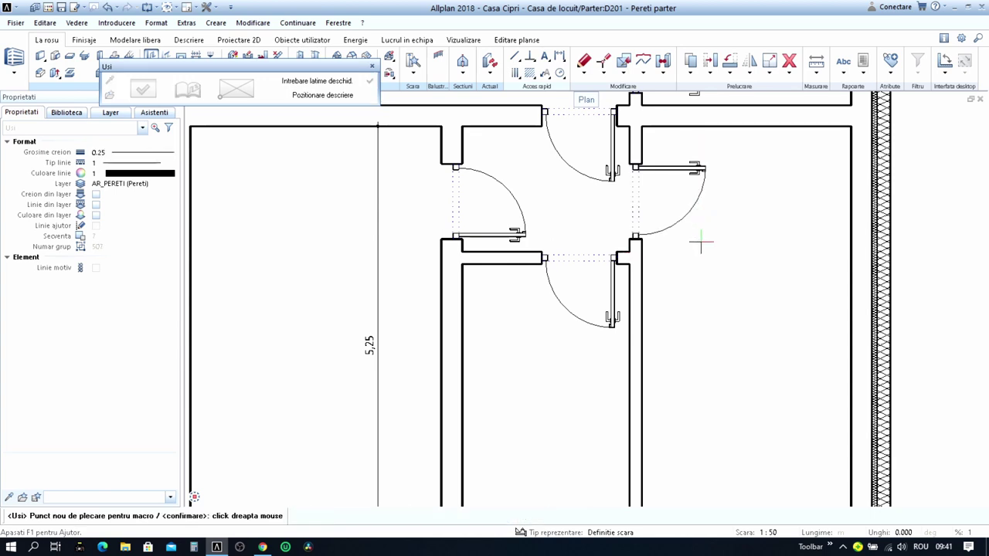
scroll(704, 246, down, 1)
scroll(698, 205, down, 1)
right_click(698, 205)
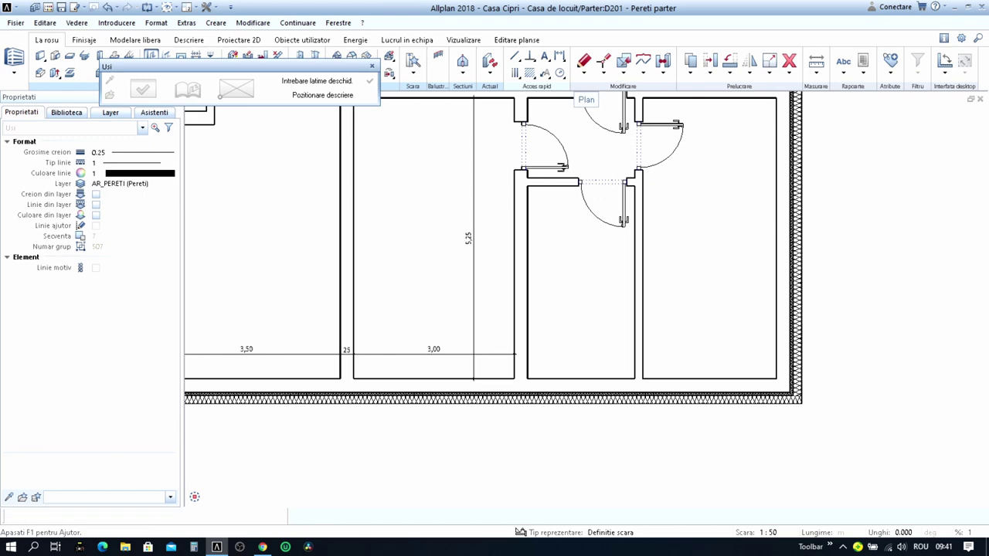
scroll(662, 165, up, 1)
scroll(641, 150, up, 1)
- Turn off Grosimea liniei in the screen display settings so the plan shows thin lines
key(Escape)
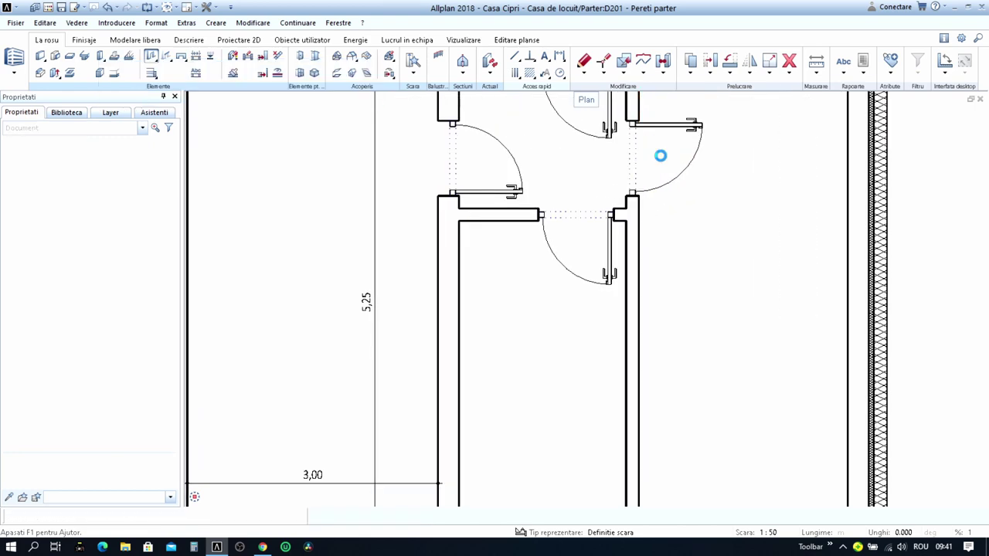
scroll(665, 221, up, 1)
scroll(657, 203, up, 1)
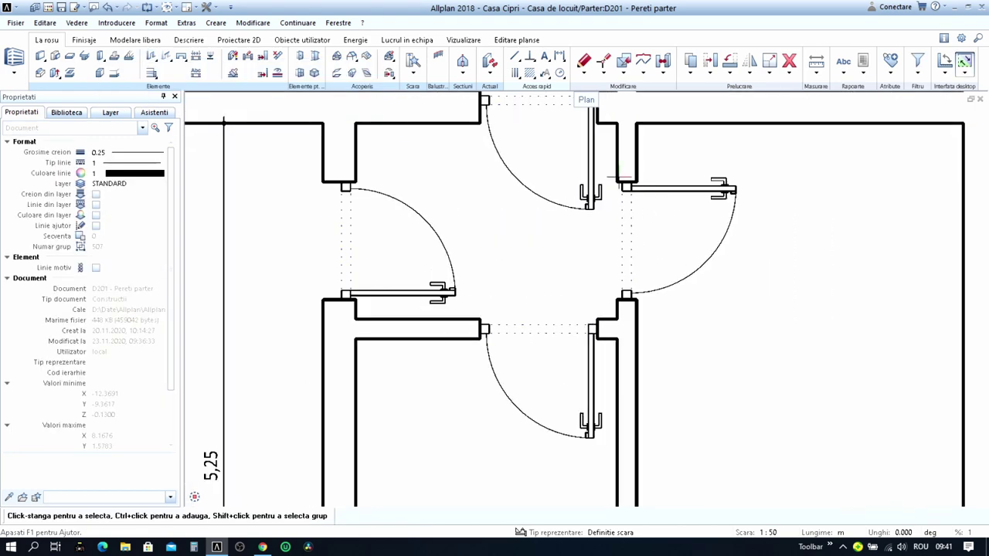
click(172, 9)
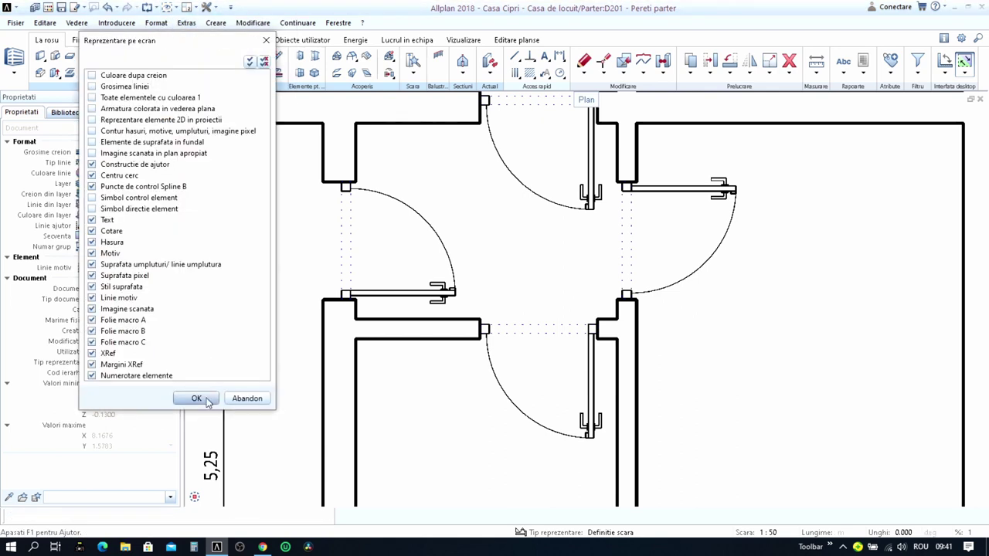
click(196, 399)
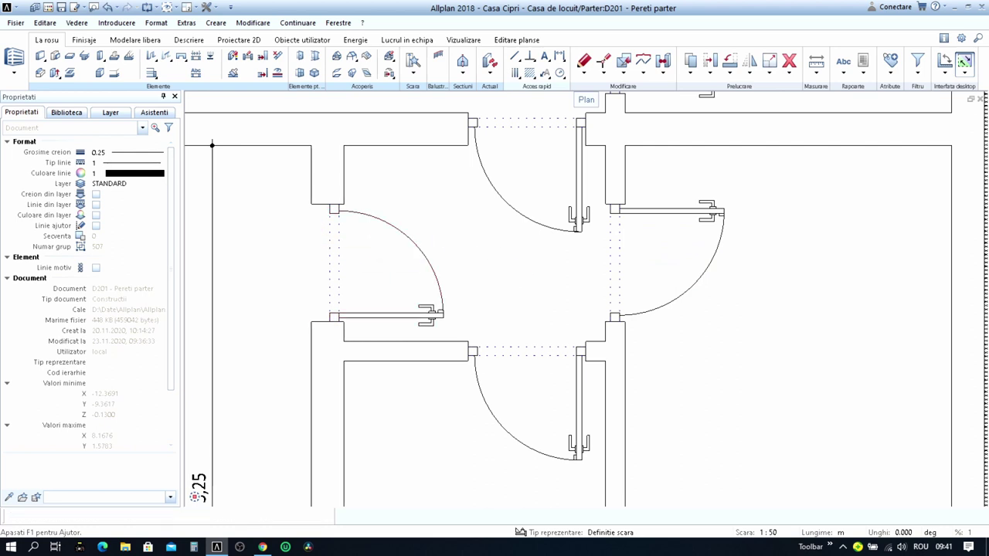
click(515, 56)
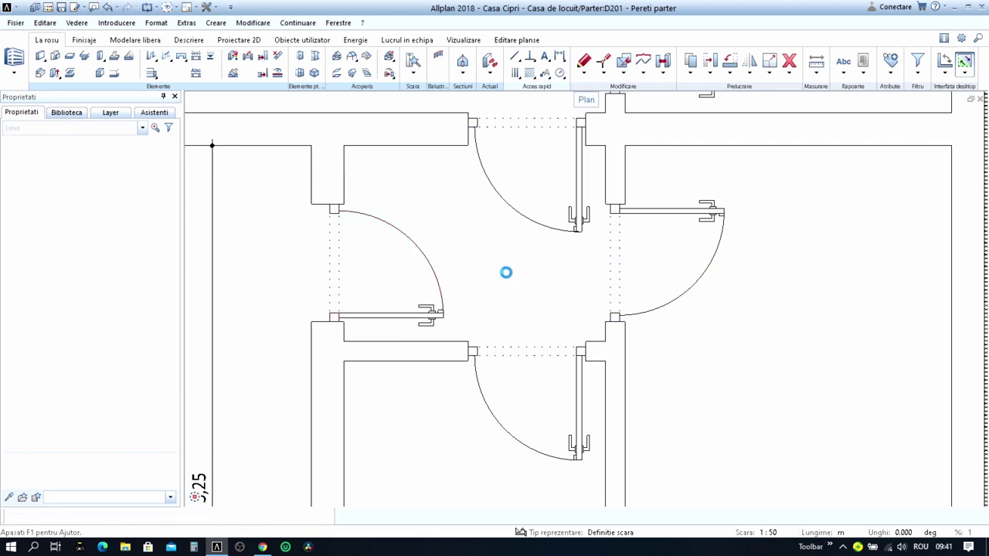
- Draw a horizontal line from the wall corner across the corridor and drop it 0.19 lower
click(605, 204)
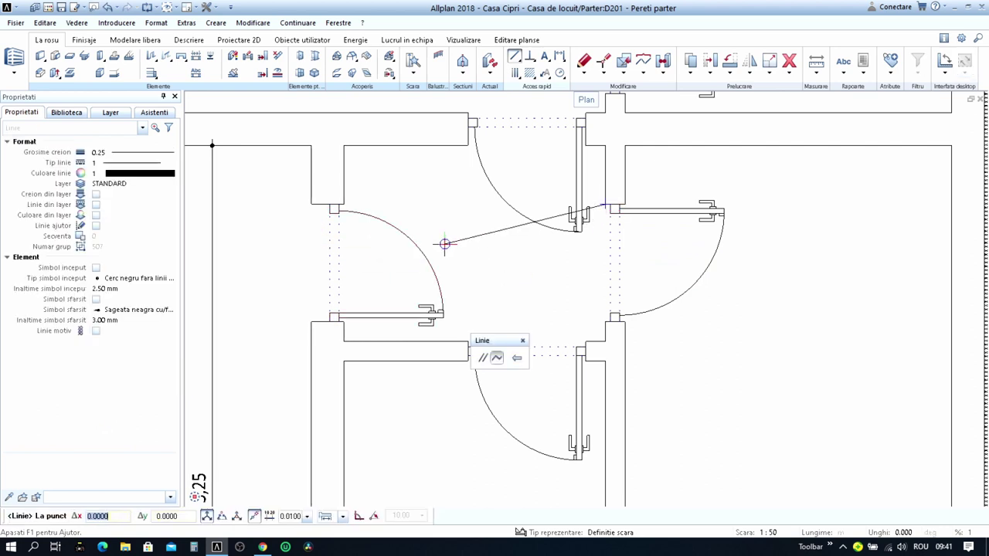
click(431, 204)
key(Escape)
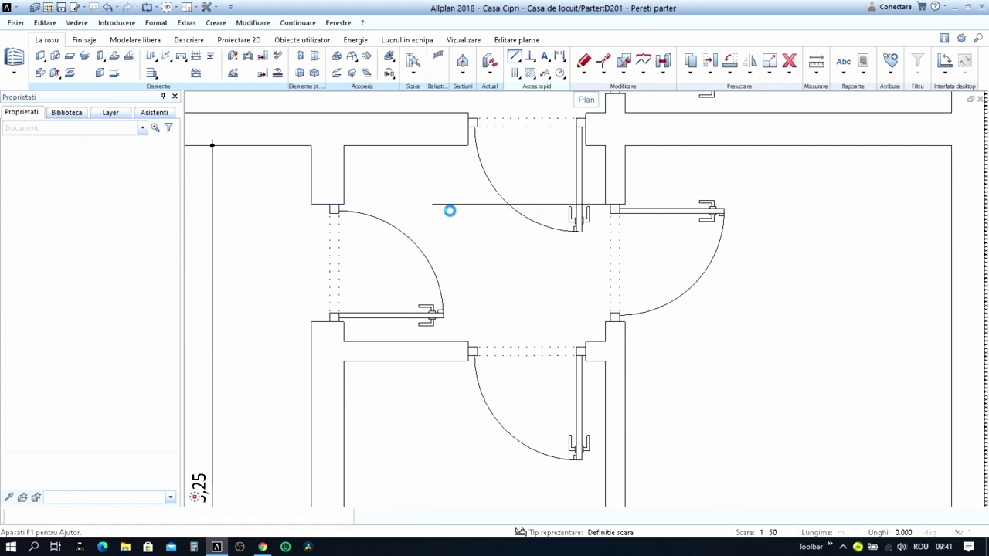
click(451, 205)
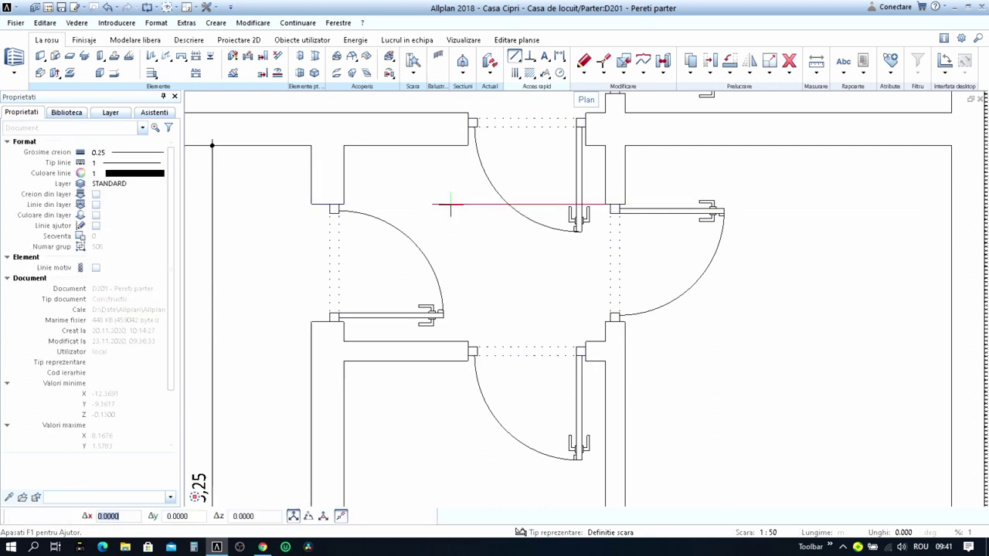
click(451, 204)
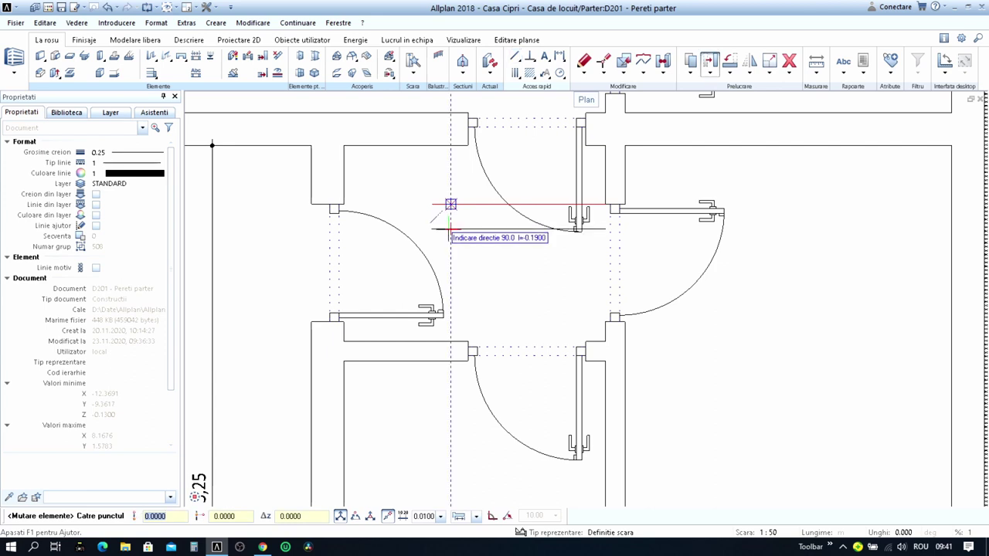
click(449, 229)
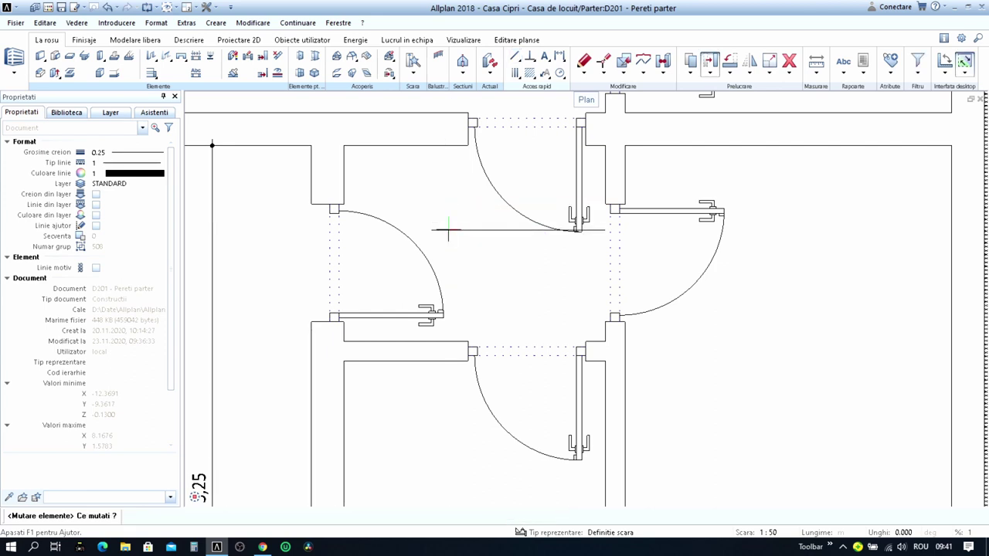
- Nudge the line down a further offset of 5
click(448, 231)
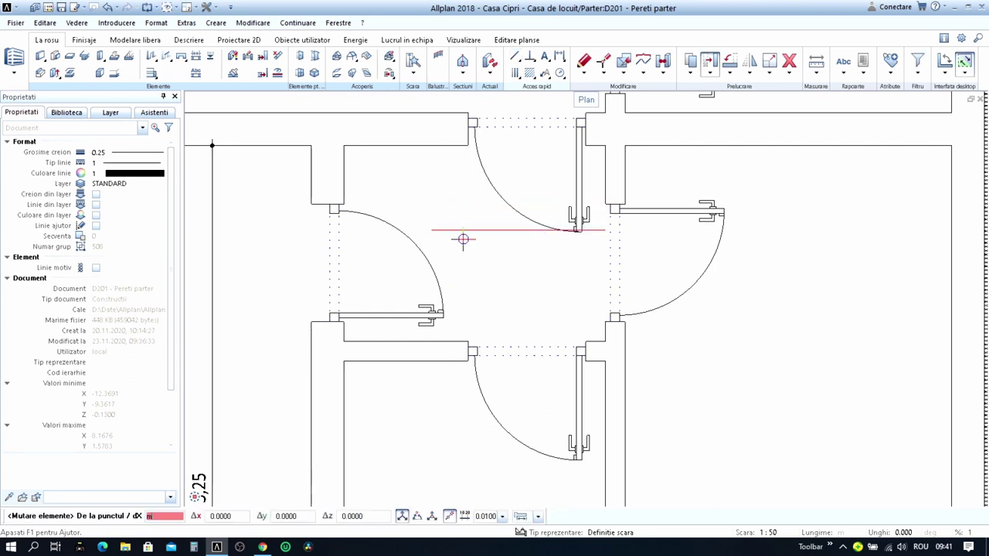
click(466, 234)
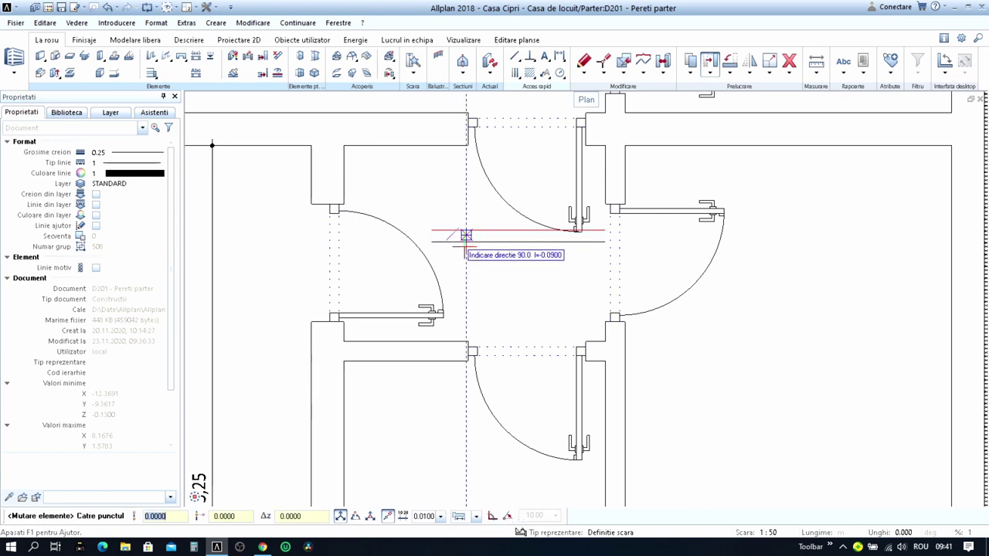
text(5)
key(Return)
key(Escape)
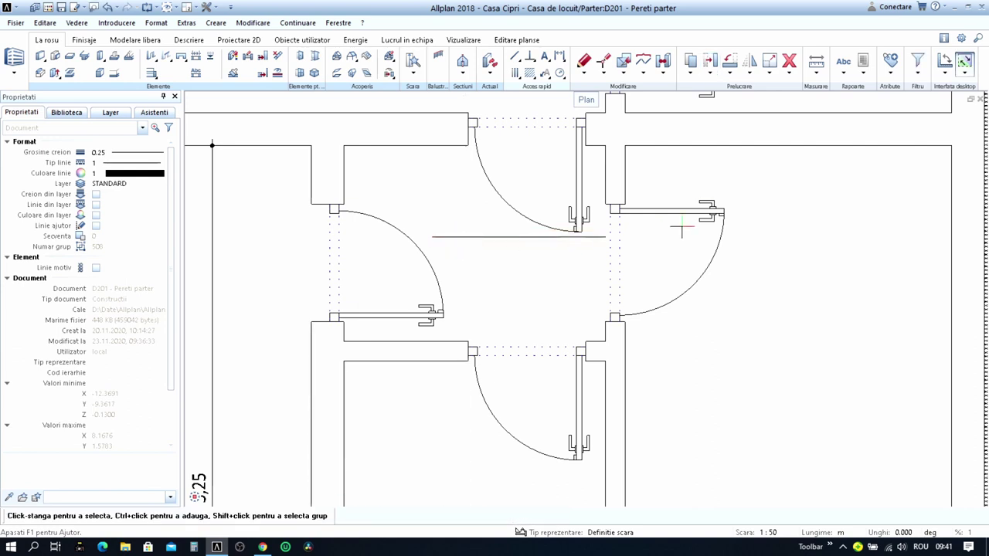
scroll(682, 229, up, 2)
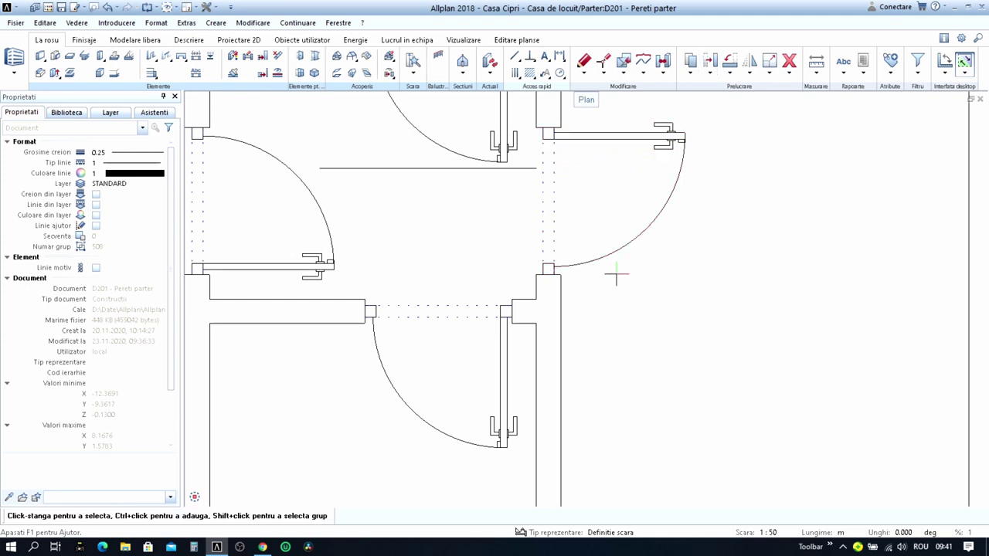
key(ctrl+m)
scroll(613, 275, down, 2)
- Shift the new door and the lower door slightly along their walls
drag(560, 196, 662, 338)
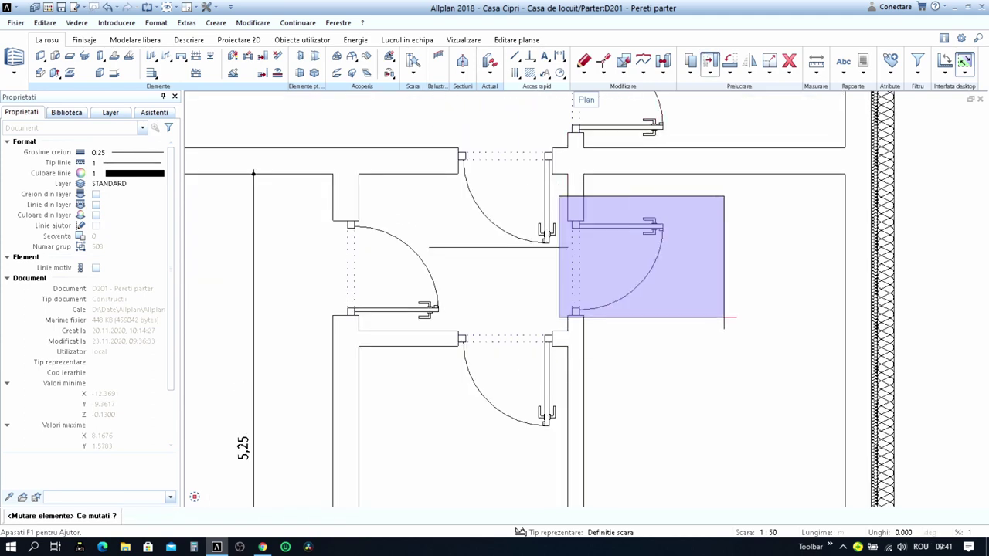
click(662, 338)
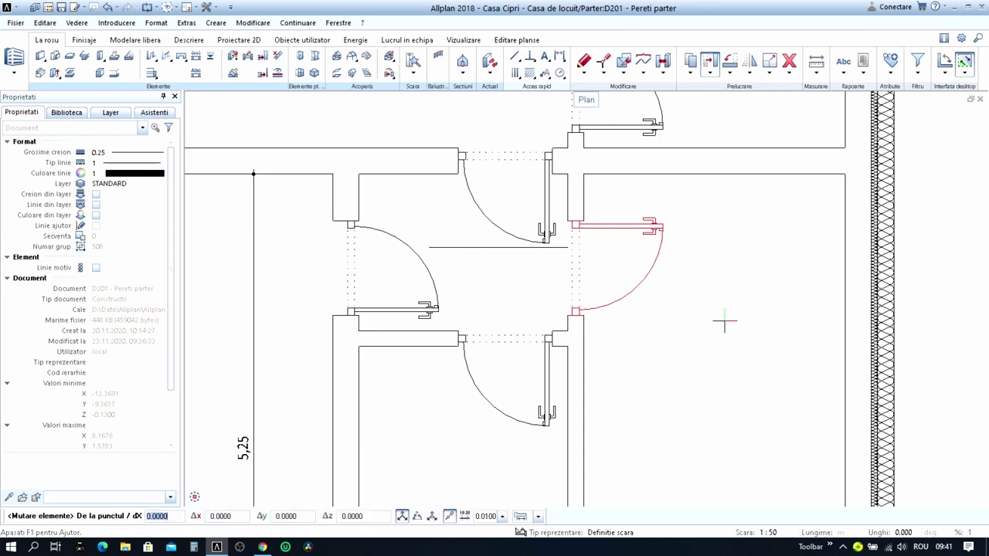
click(738, 221)
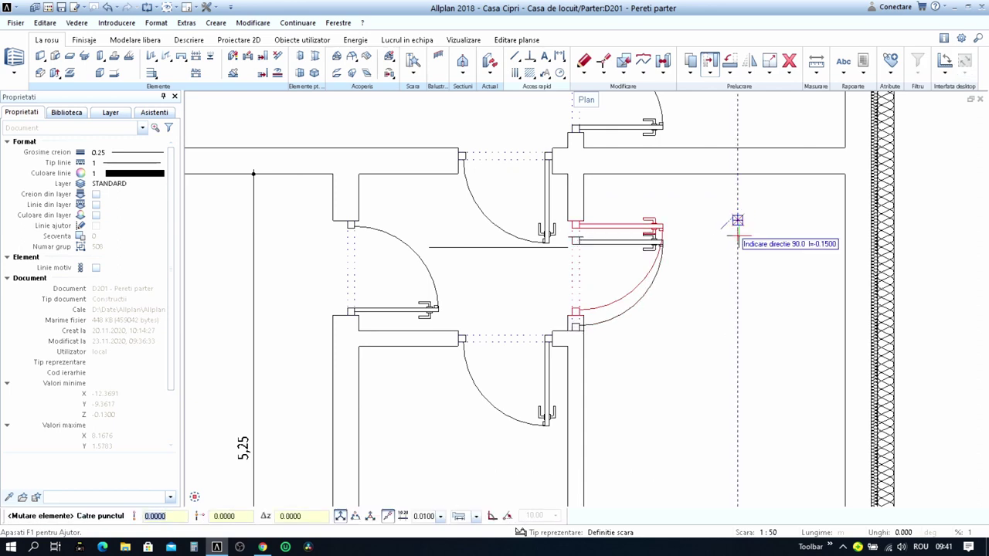
text(.2)
click(738, 231)
scroll(710, 194, down, 3)
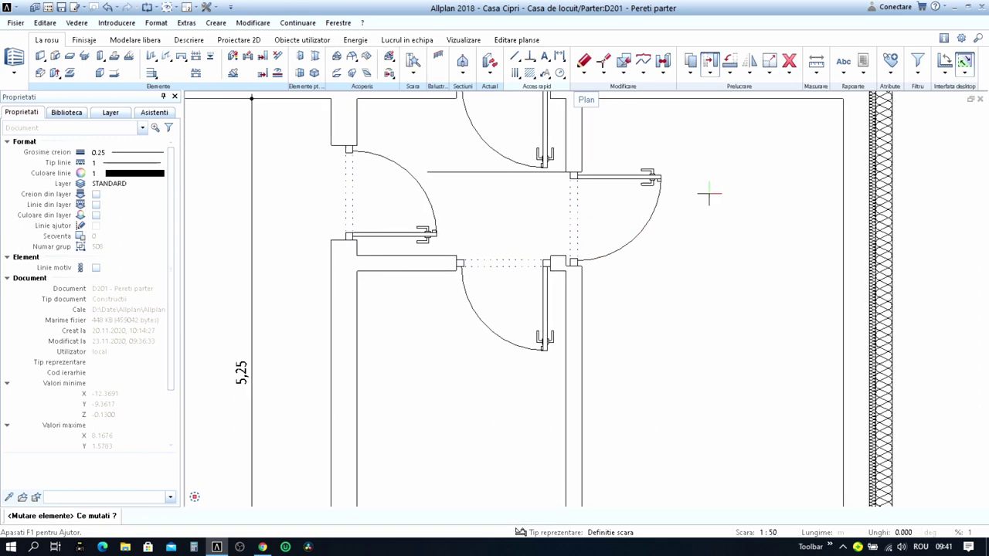
scroll(564, 261, up, 3)
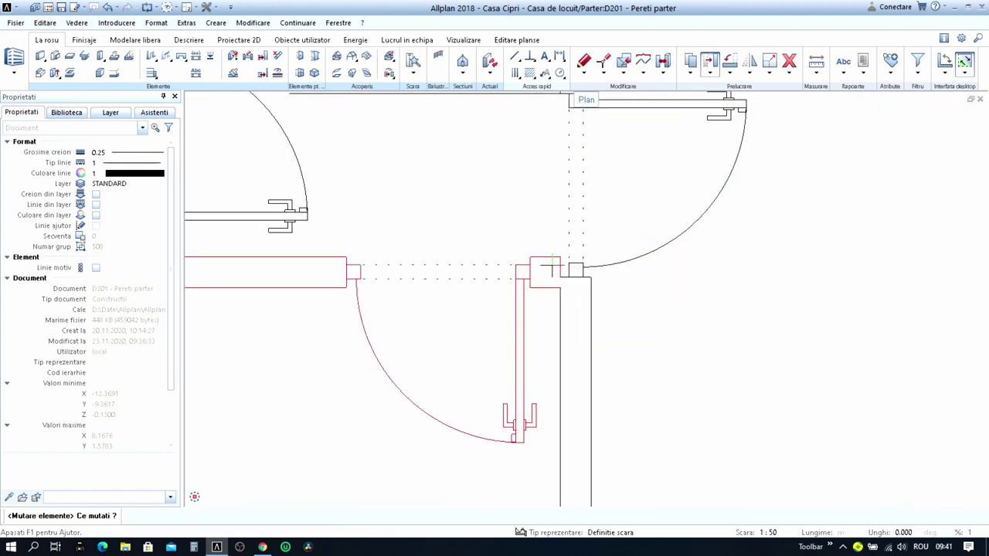
click(551, 268)
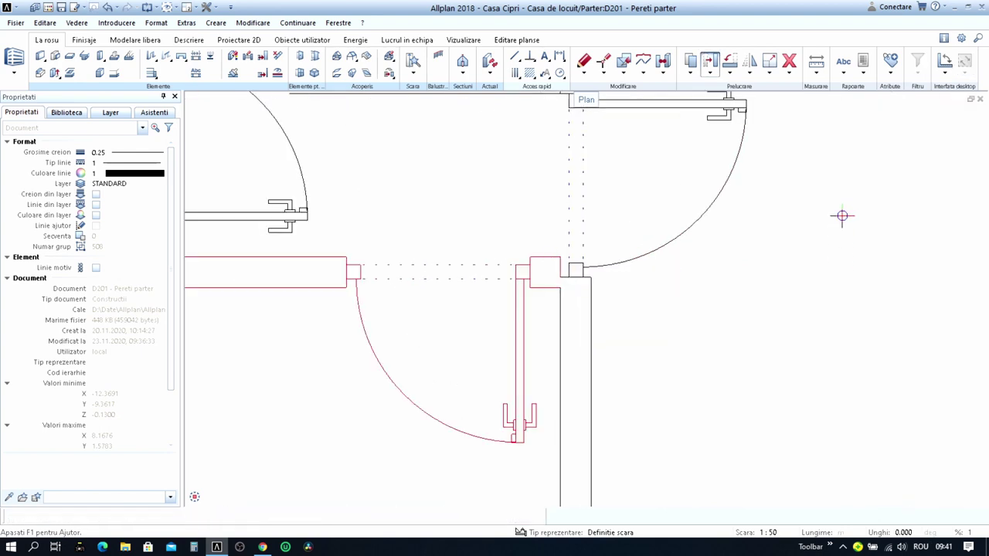
click(842, 208)
click(841, 216)
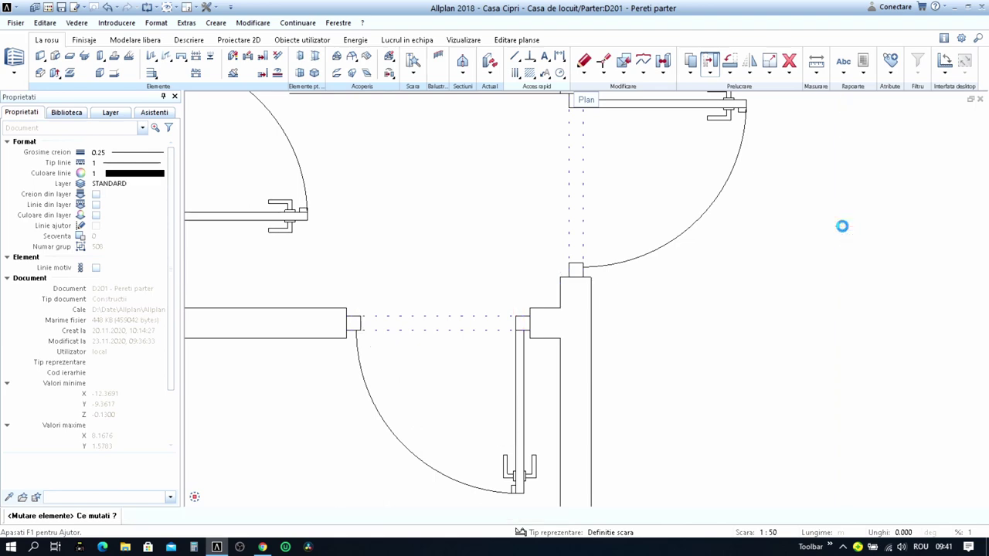
- Start the Delete tool, zoom the view, then cancel it
scroll(691, 280, down, 3)
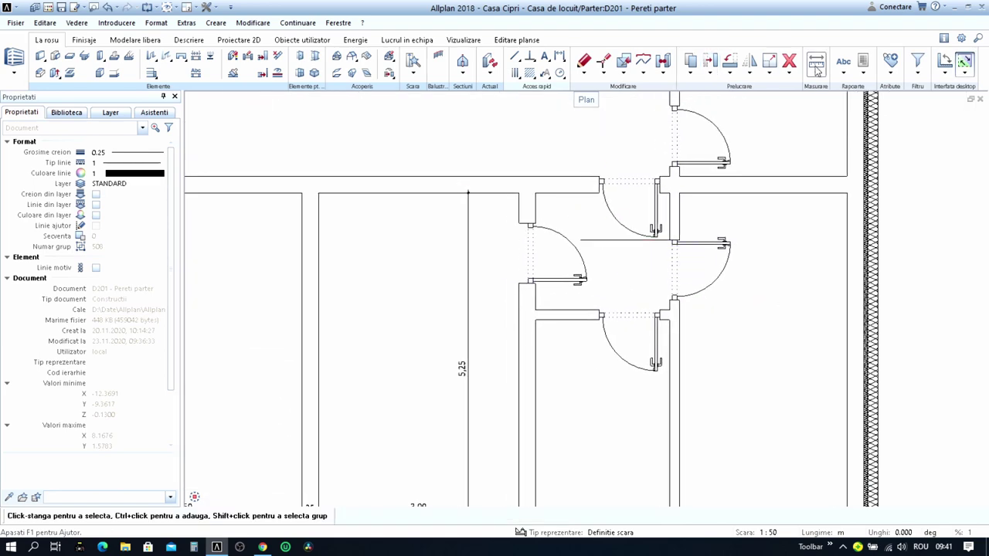
click(789, 60)
scroll(627, 234, up, 2)
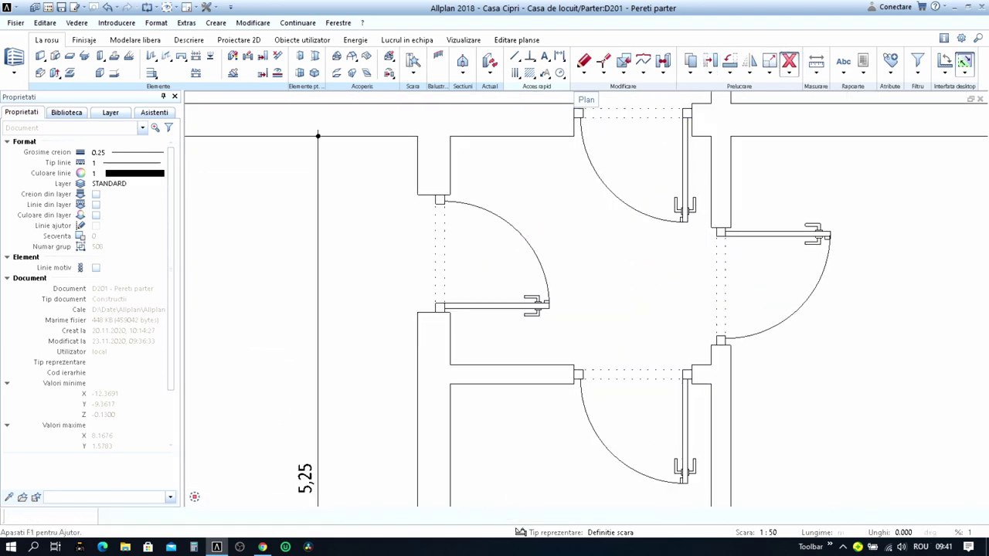
scroll(611, 255, up, 1)
scroll(484, 324, down, 2)
scroll(484, 322, up, 1)
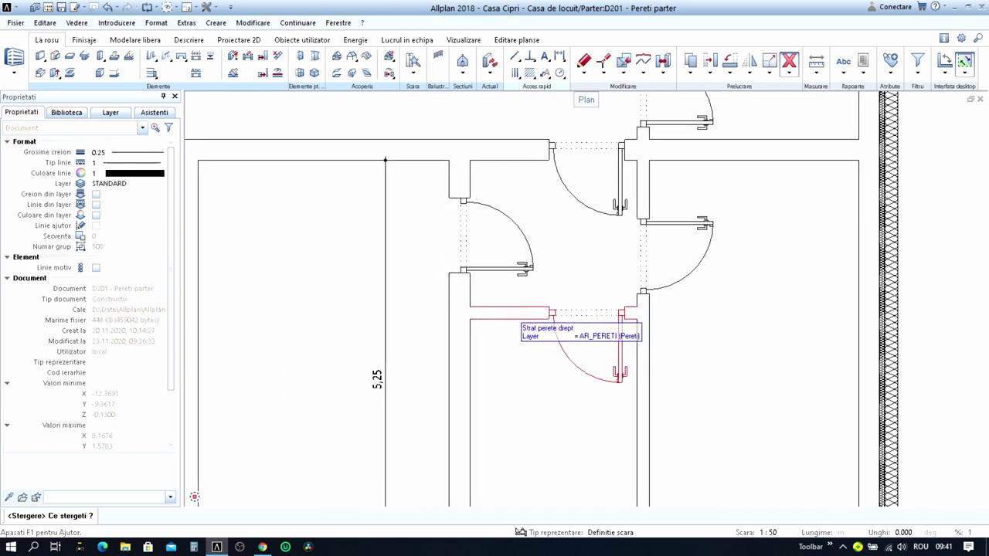
scroll(484, 309, up, 1)
scroll(482, 275, up, 1)
scroll(482, 276, up, 1)
key(Escape)
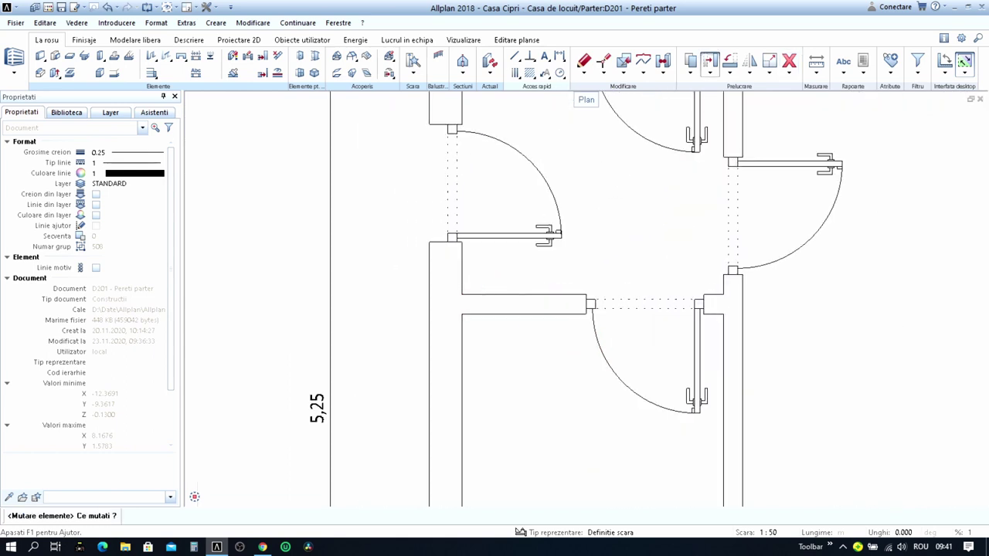
- Move the upper-left door down with a Δy of -25 from its corner
drag(397, 111, 591, 253)
click(461, 242)
key(Tab)
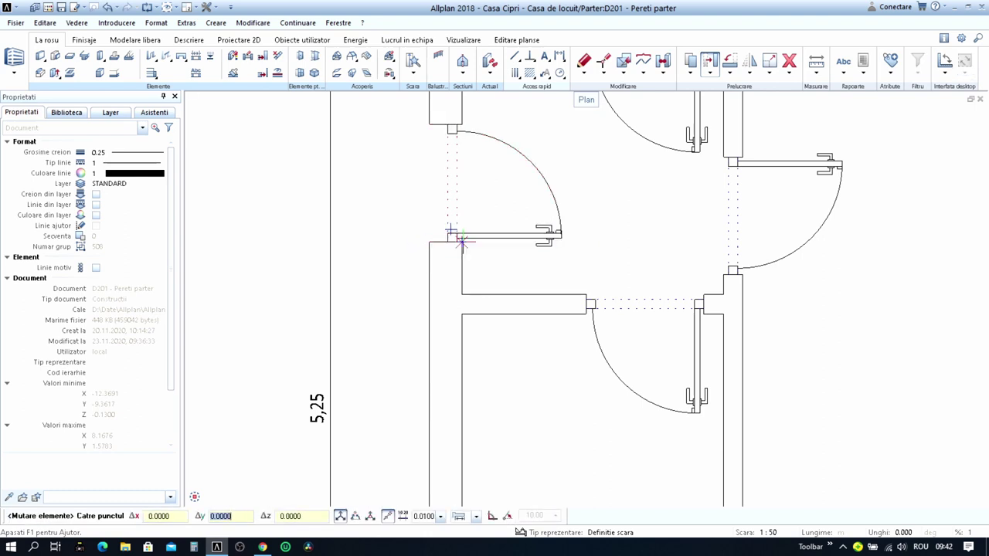
text(-25)
key(Return)
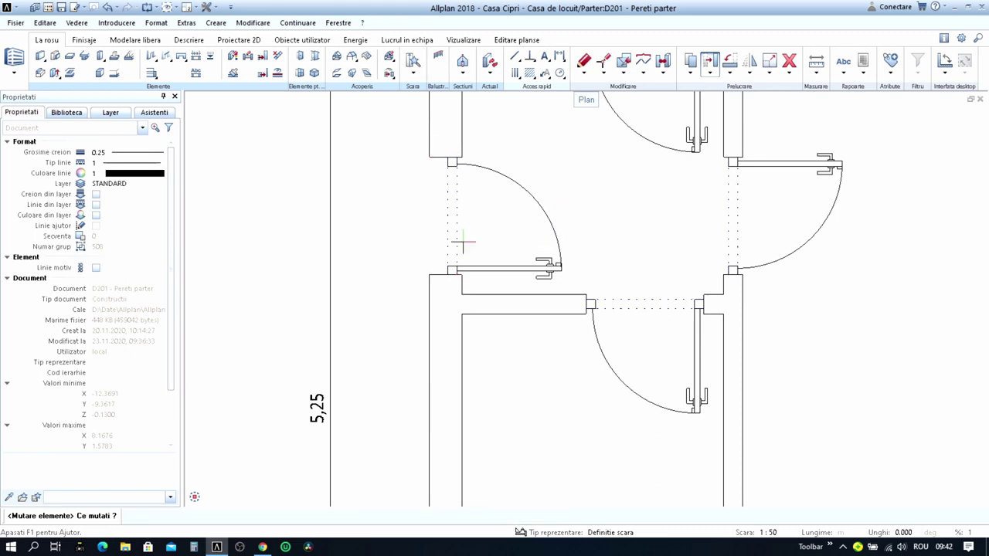
scroll(532, 311, down, 5)
scroll(534, 287, down, 2)
key(Escape)
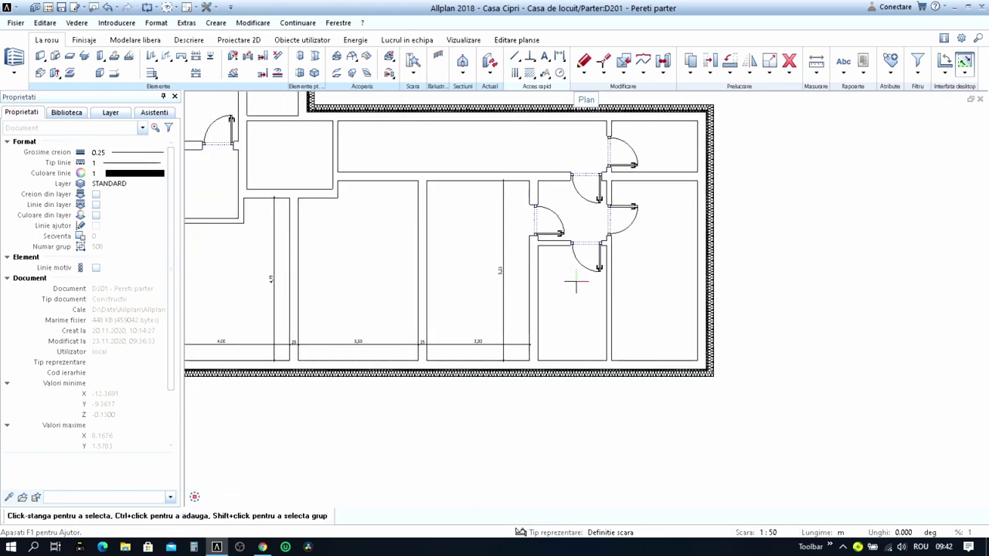
scroll(576, 283, up, 2)
scroll(544, 297, down, 2)
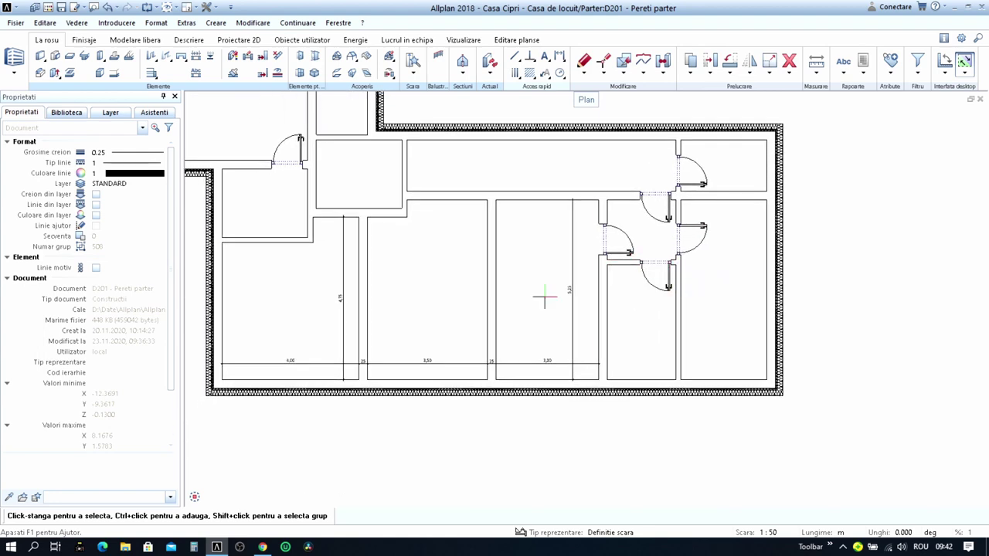
middle_drag(544, 297, 584, 288)
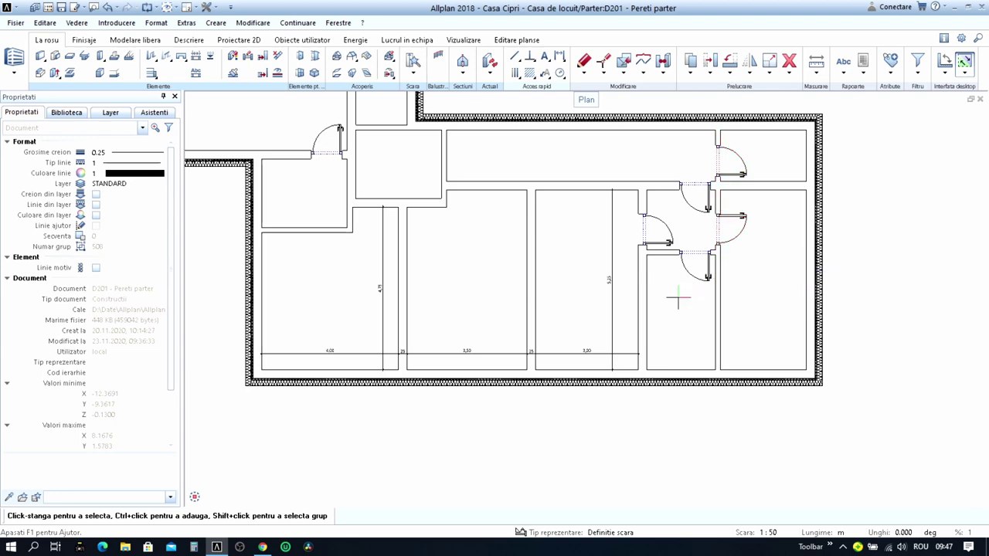
middle_drag(658, 264, 688, 279)
scroll(688, 277, up, 1)
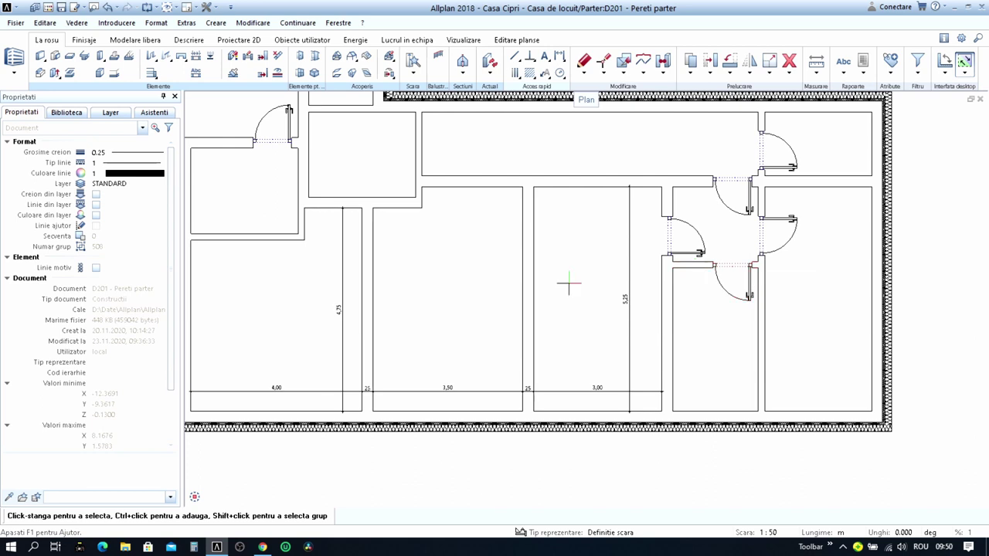
scroll(668, 249, up, 2)
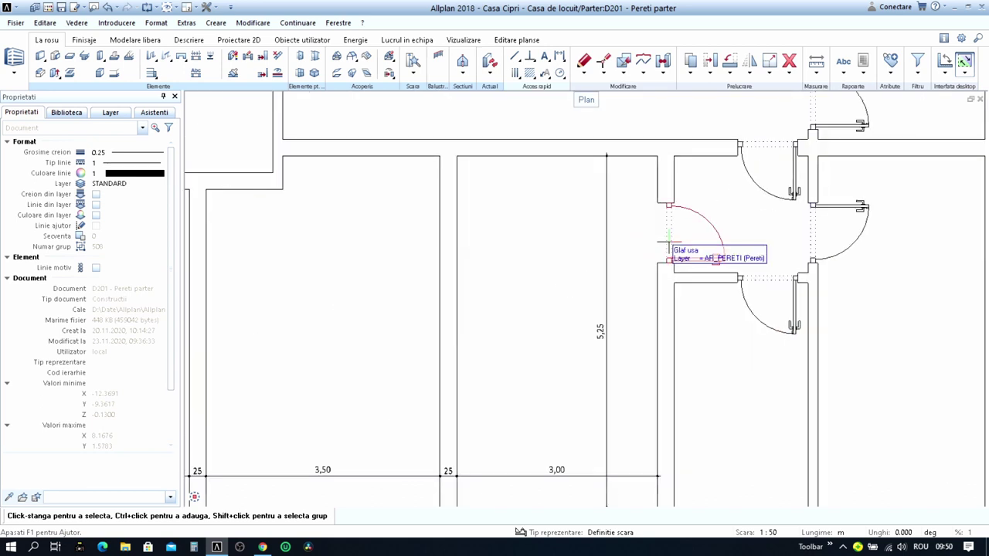
scroll(668, 247, up, 1)
- Place a 0.90 m door in the partition between the 3,50 and 3,00 rooms, 2 from the reference point
scroll(666, 240, up, 1)
right_click(572, 105)
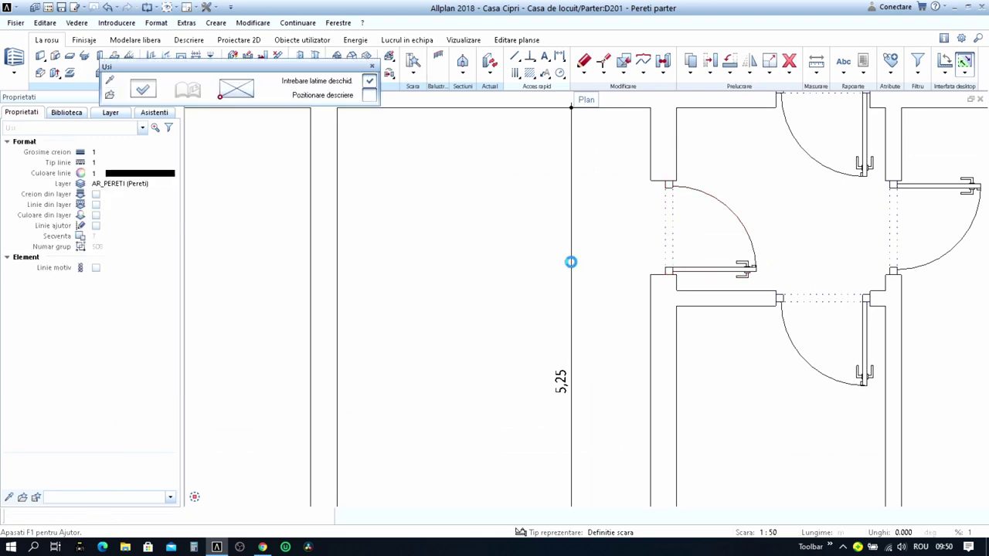
scroll(541, 271, down, 3)
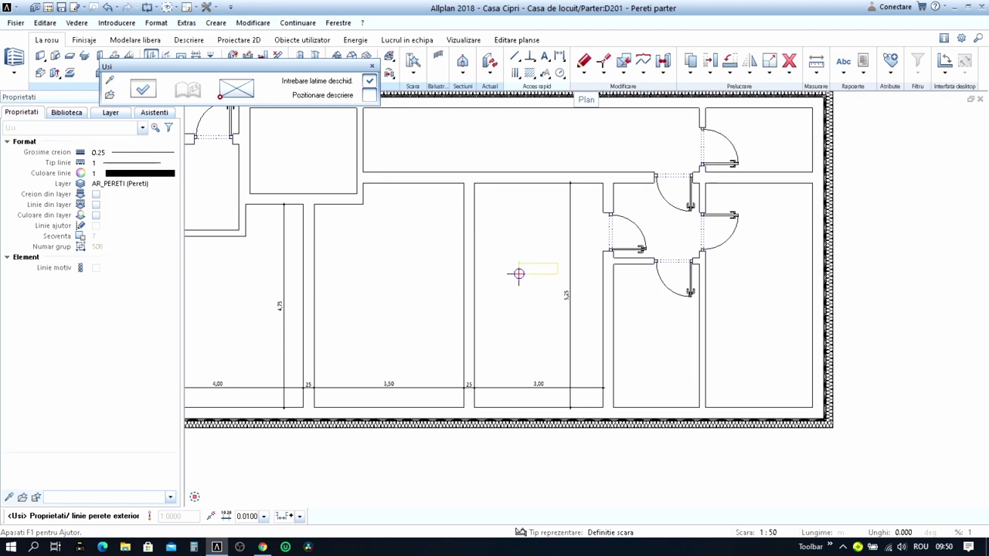
scroll(474, 279, up, 2)
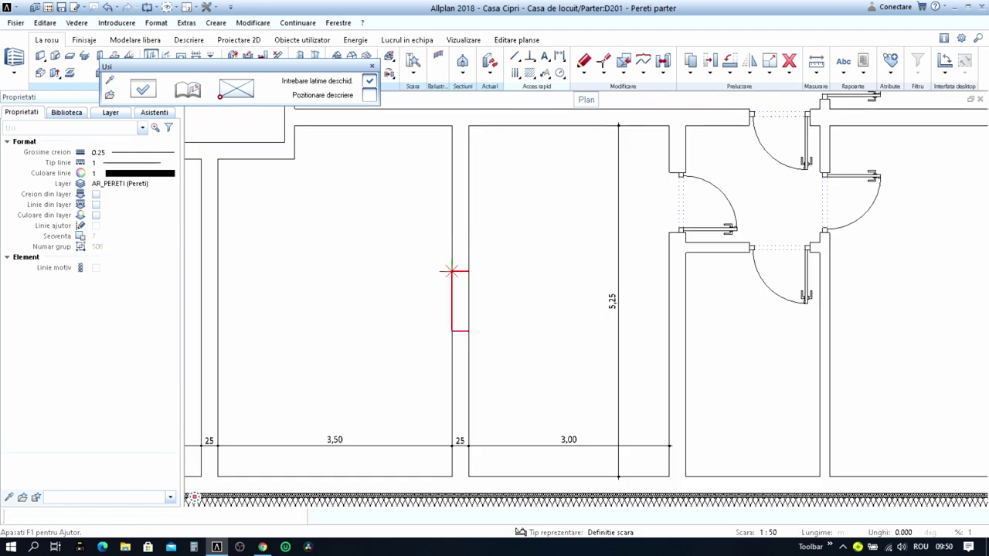
click(452, 270)
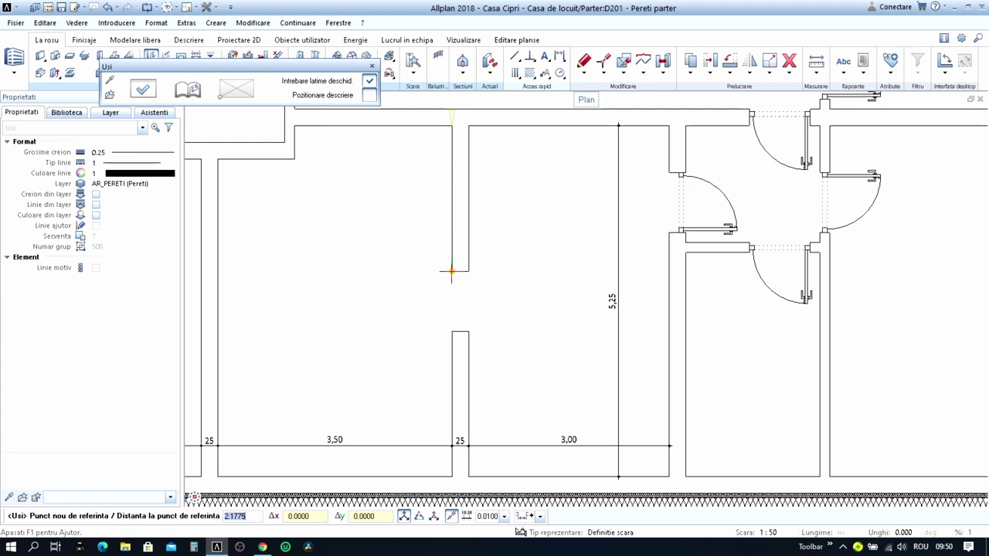
text(1.8)
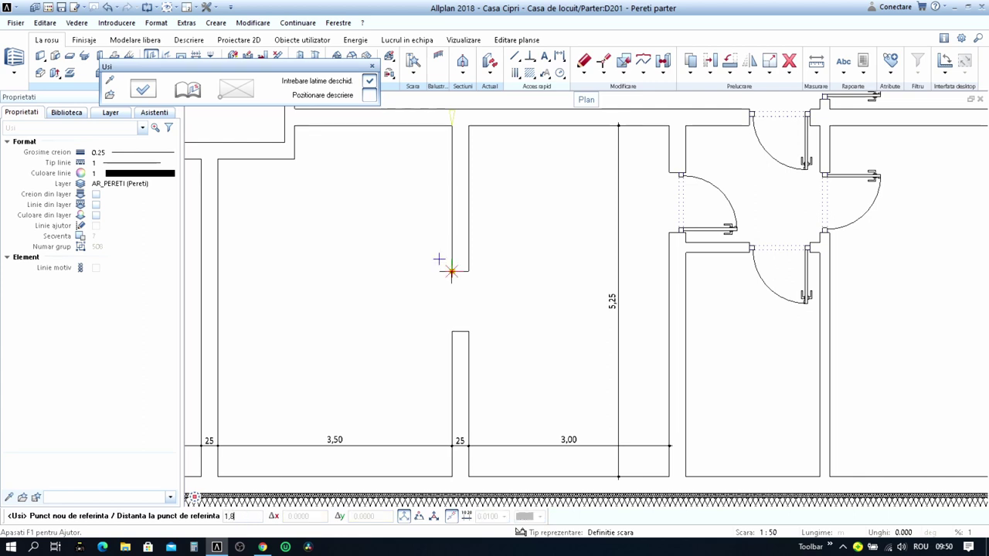
key(BackSpace)
key(BackSpace)
key(BackSpace)
text(2)
key(Return)
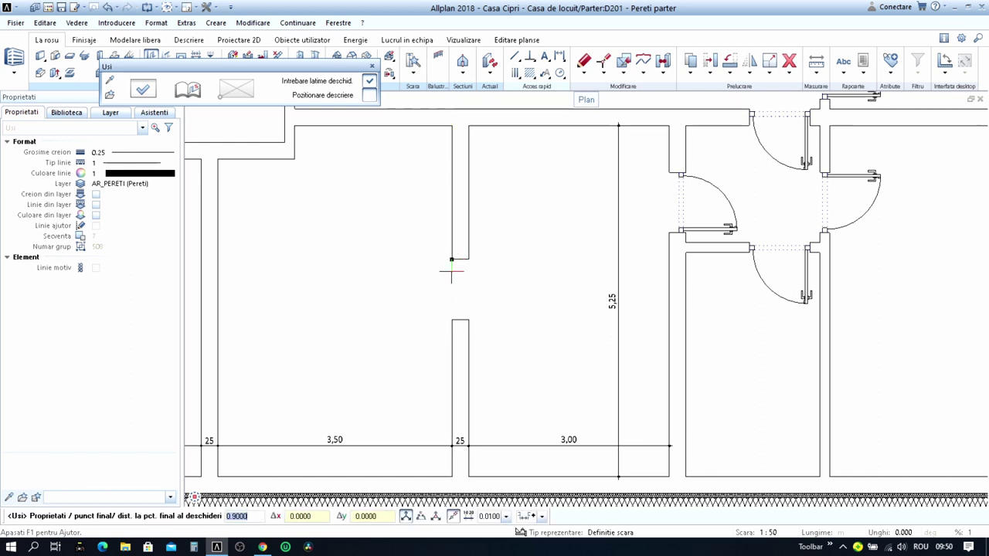
key(Return)
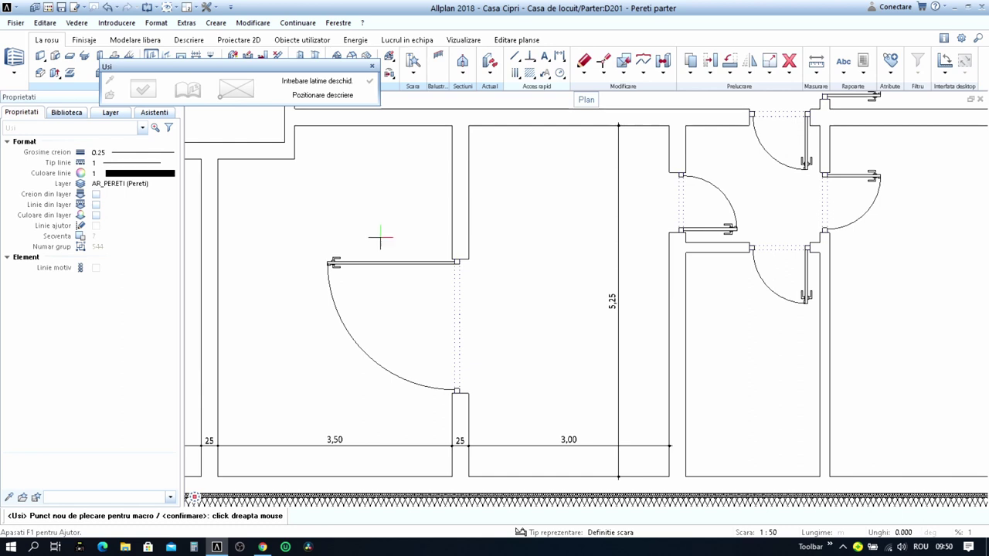
right_click(412, 243)
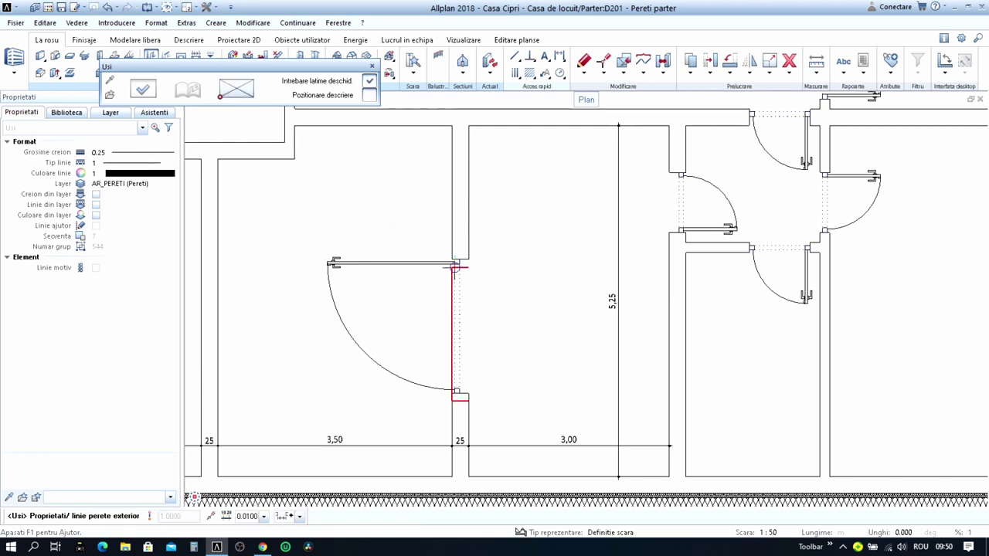
scroll(455, 266, up, 1)
scroll(455, 267, up, 1)
key(Escape)
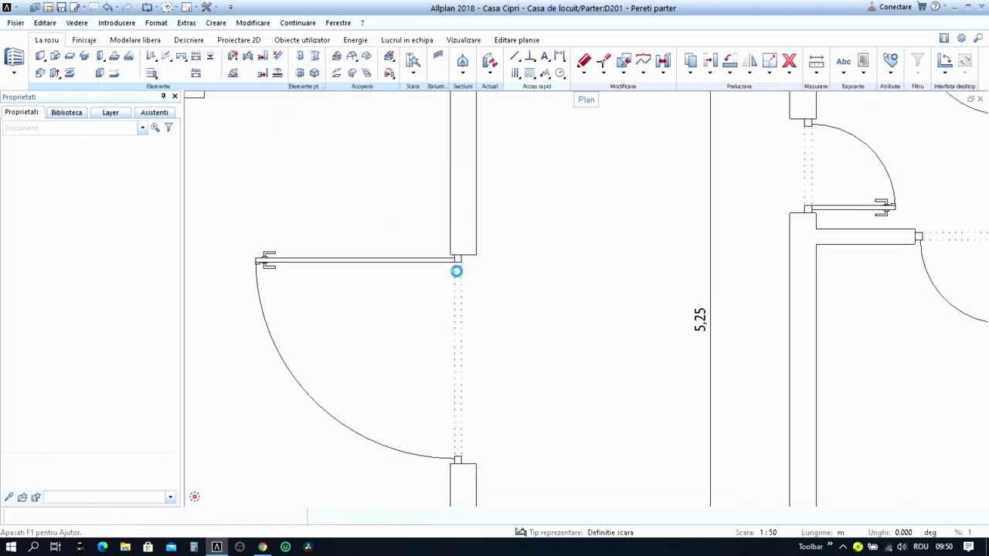
- Select the new door's elements, delete them, and undo the deletion
scroll(456, 272, up, 2)
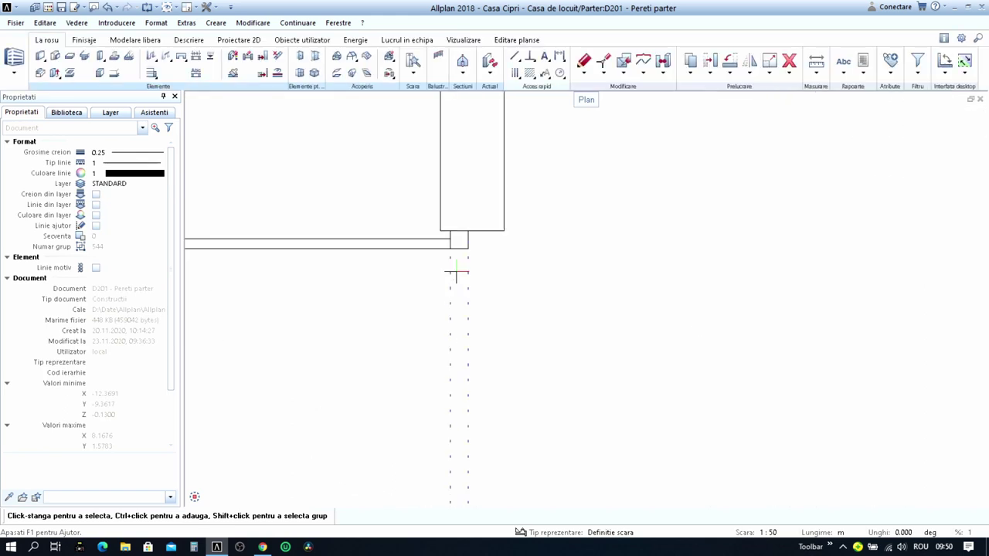
scroll(456, 272, down, 4)
scroll(464, 263, down, 1)
scroll(508, 221, up, 1)
scroll(517, 229, up, 2)
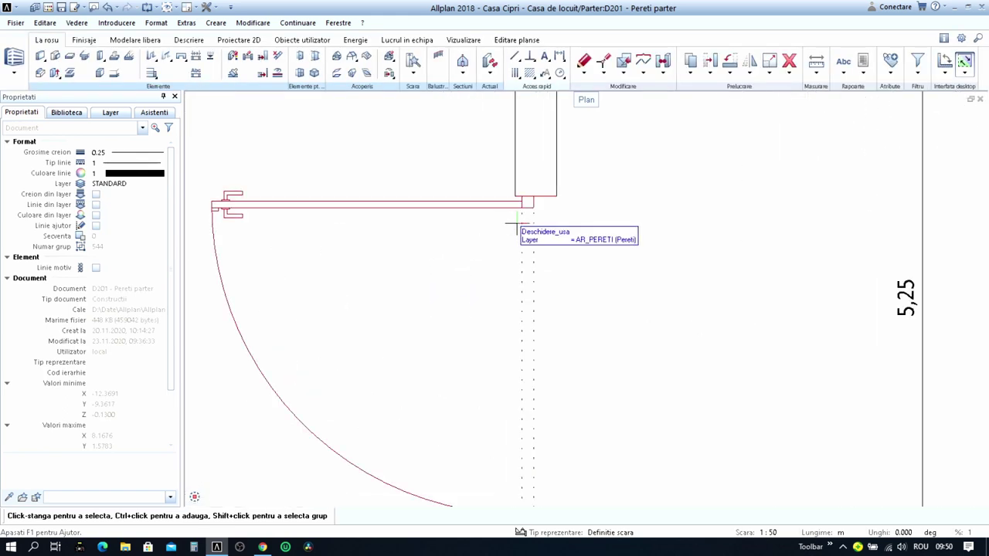
click(544, 226)
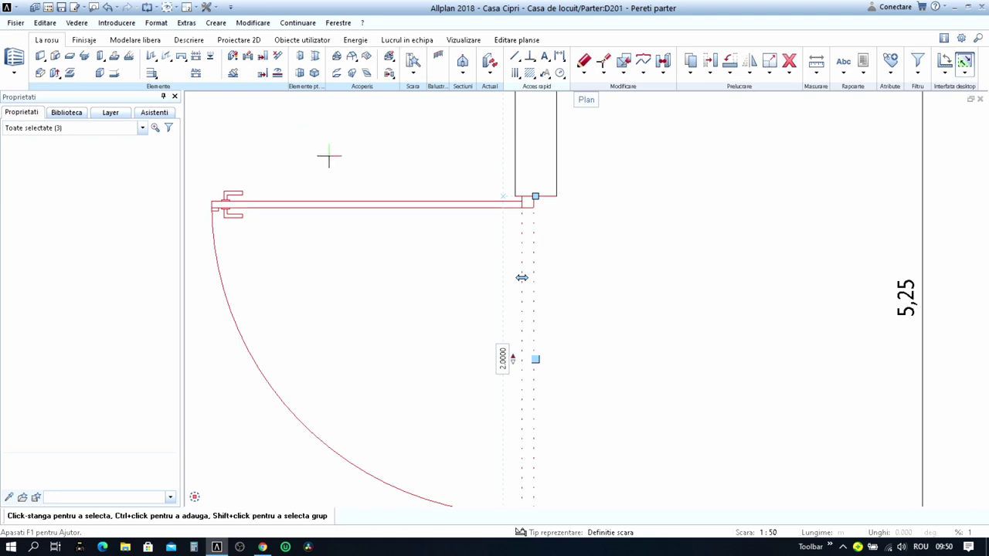
scroll(328, 158, down, 1)
scroll(328, 158, down, 1)
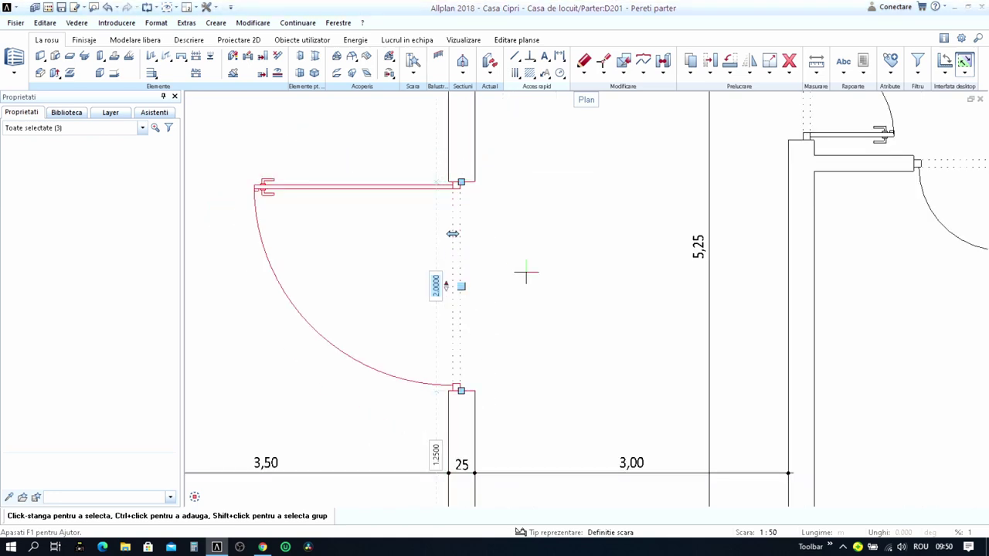
key(Delete)
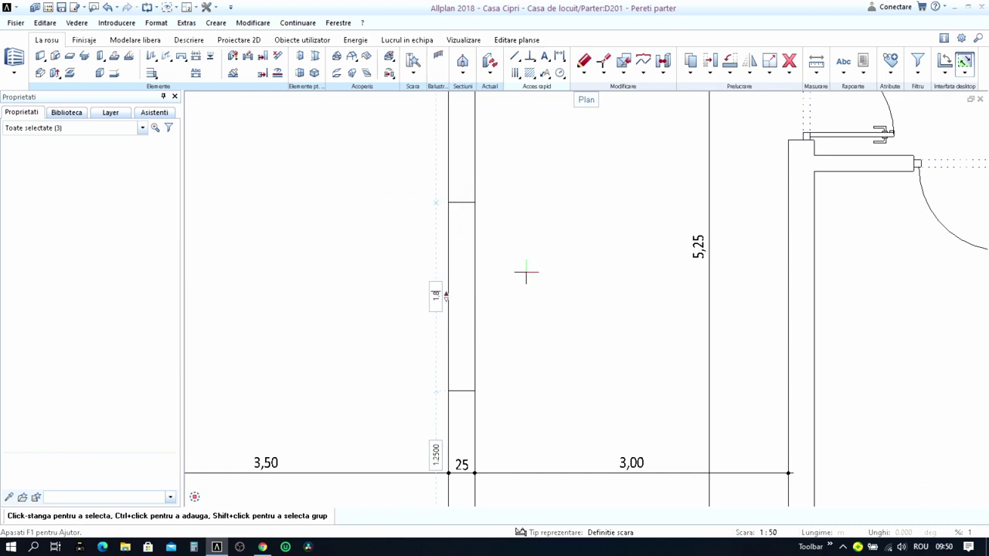
key(ctrl+z)
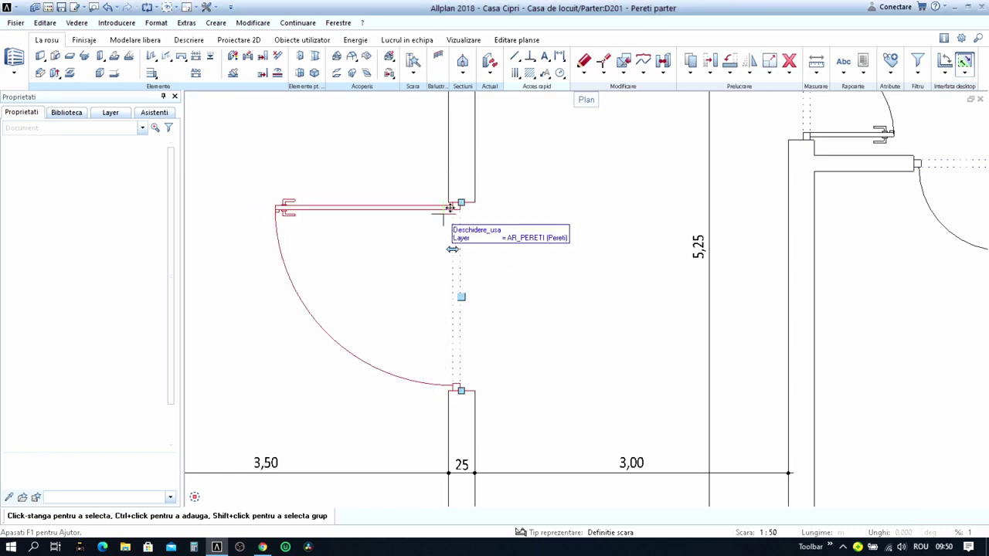
- Isolate the door SmartPart in the selection and open it for editing
scroll(441, 205, up, 2)
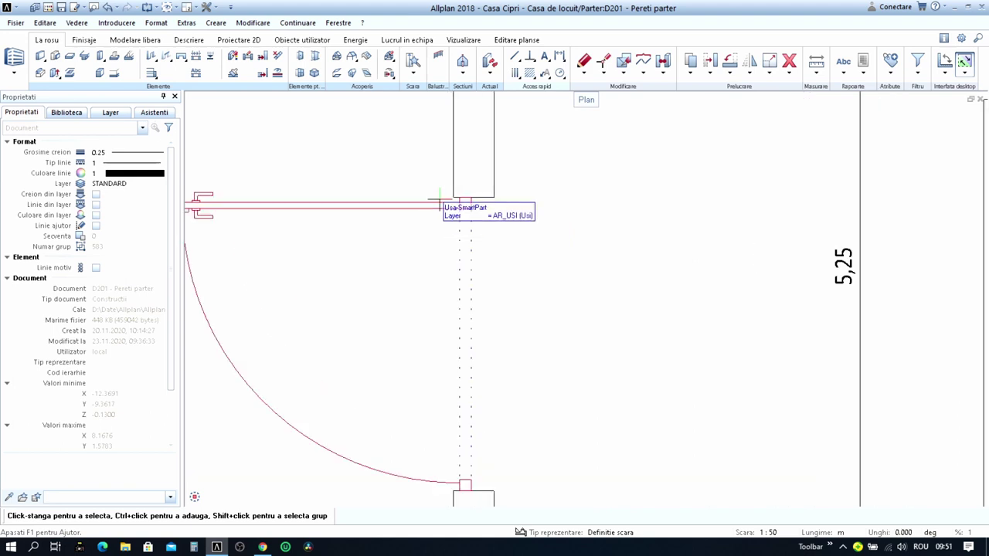
click(438, 205)
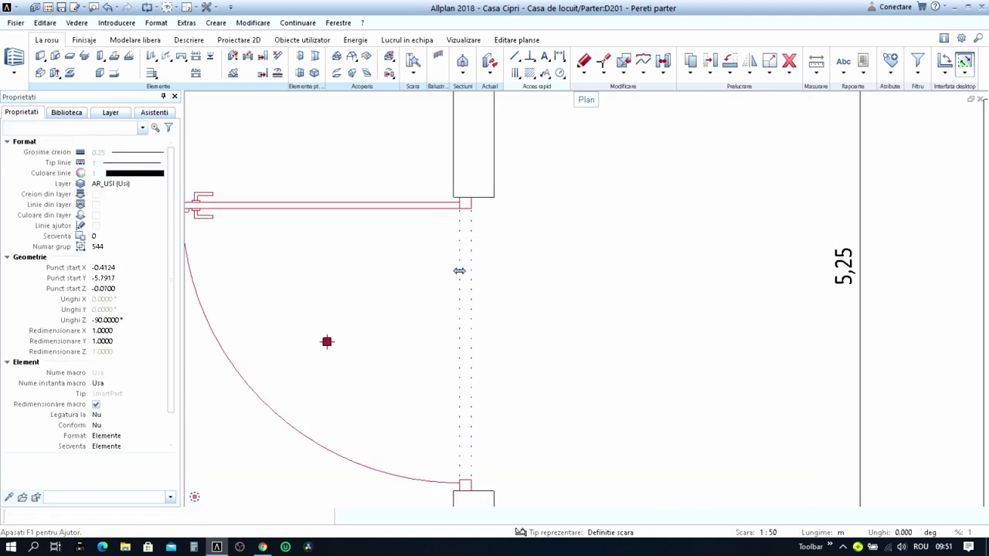
click(591, 204)
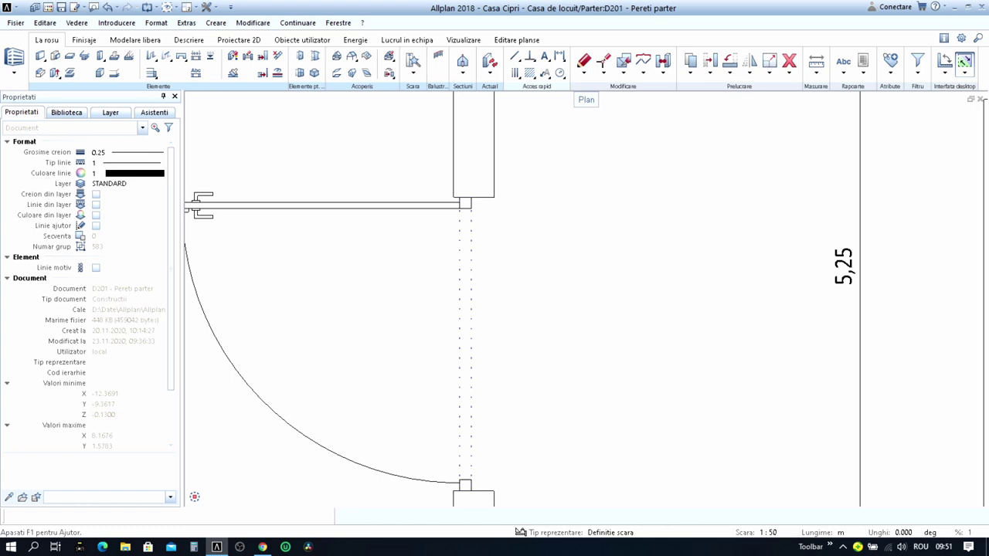
key(Delete)
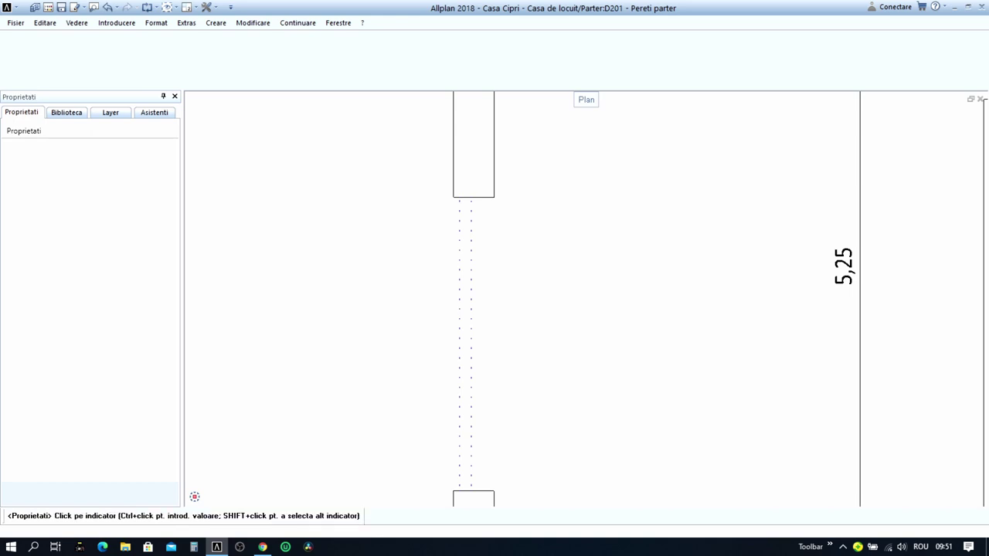
- Go from Biblioteca back to Proprietati and show the Elemente tab with the door's leaf preview
key(ctrl+z)
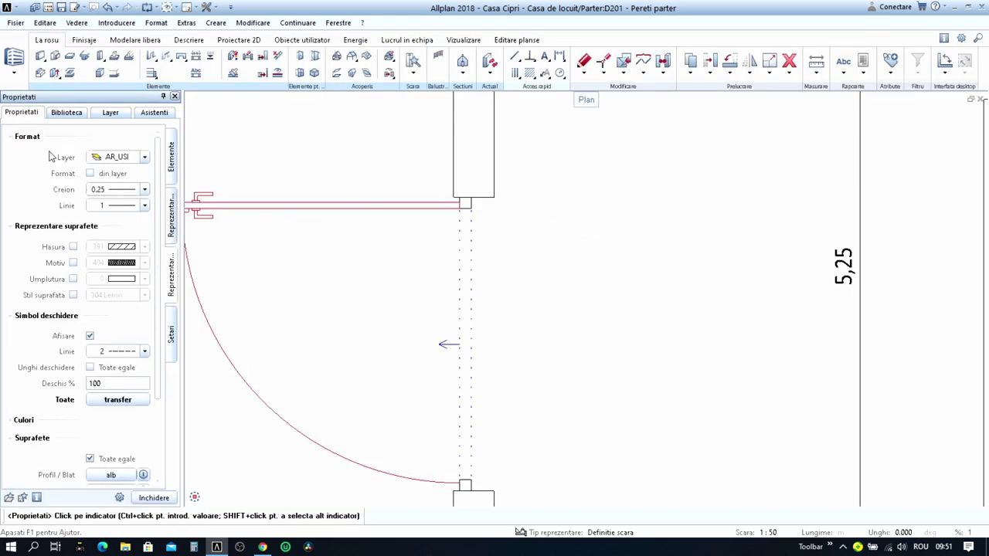
scroll(111, 286, down, 3)
scroll(111, 289, up, 3)
click(75, 120)
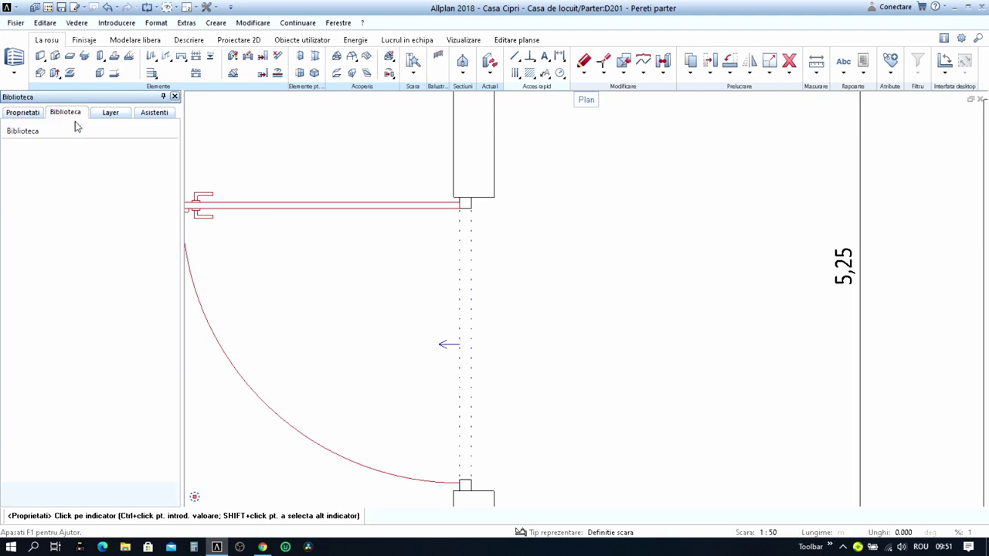
click(23, 113)
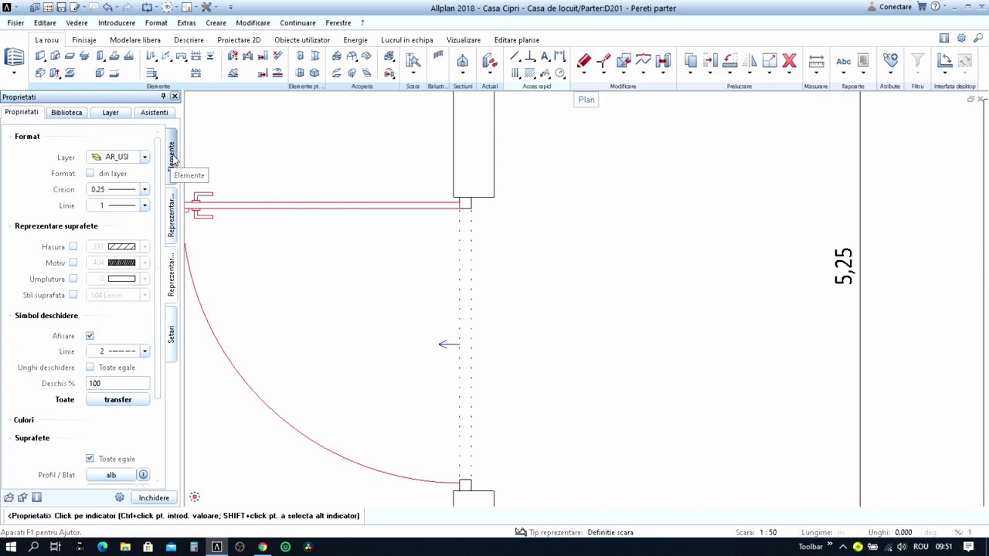
click(173, 160)
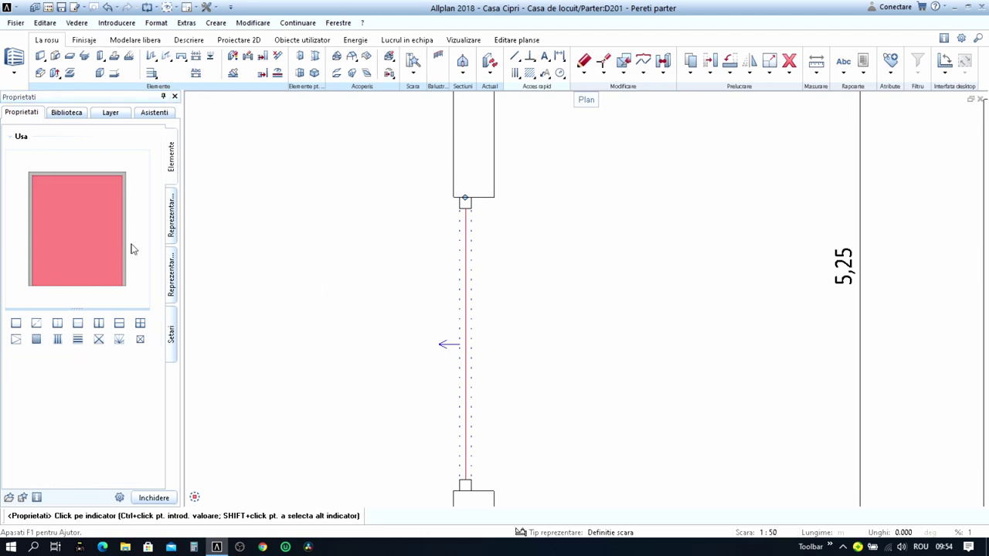
- Split the door into two vertical fields and make the left one a 'Glisare, oriz.' sliding leaf
click(59, 324)
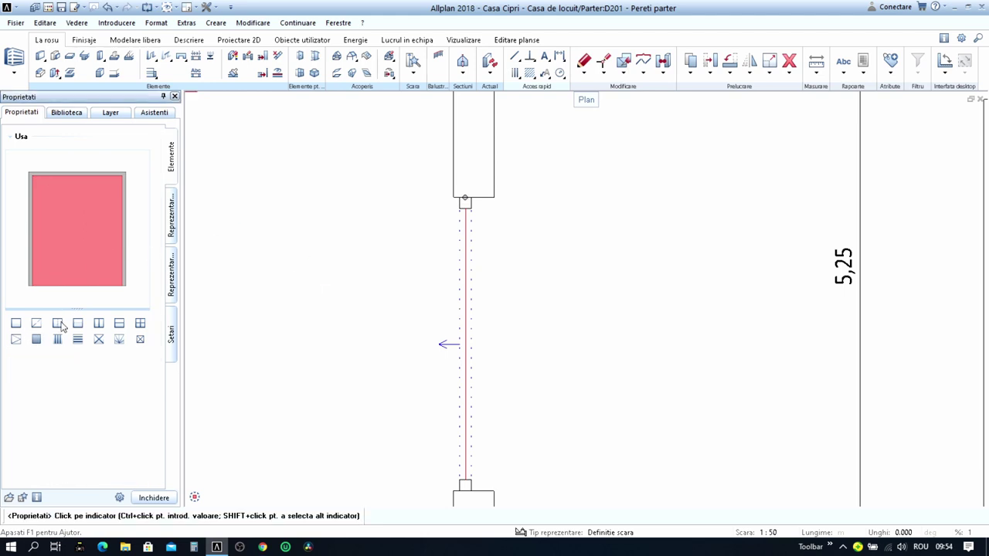
click(79, 239)
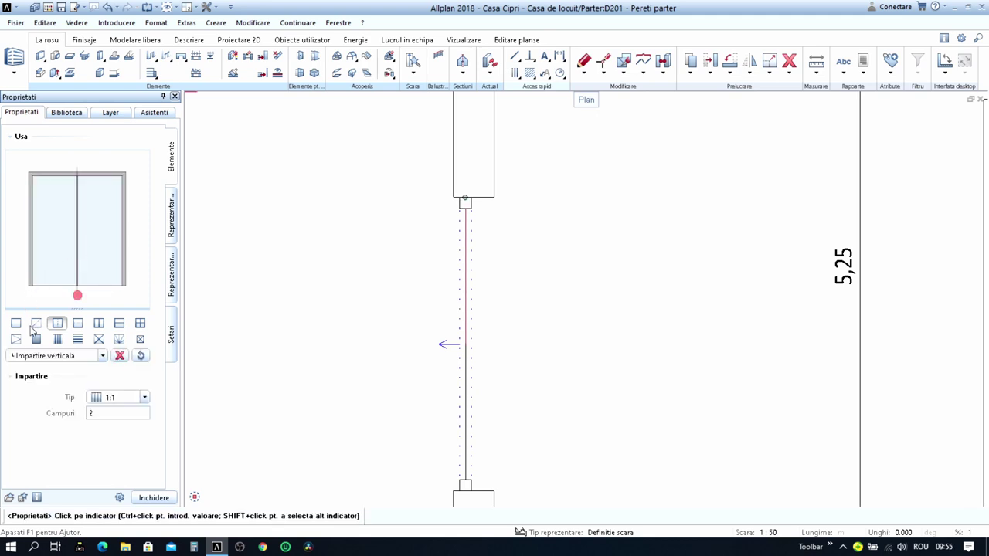
click(50, 271)
click(36, 339)
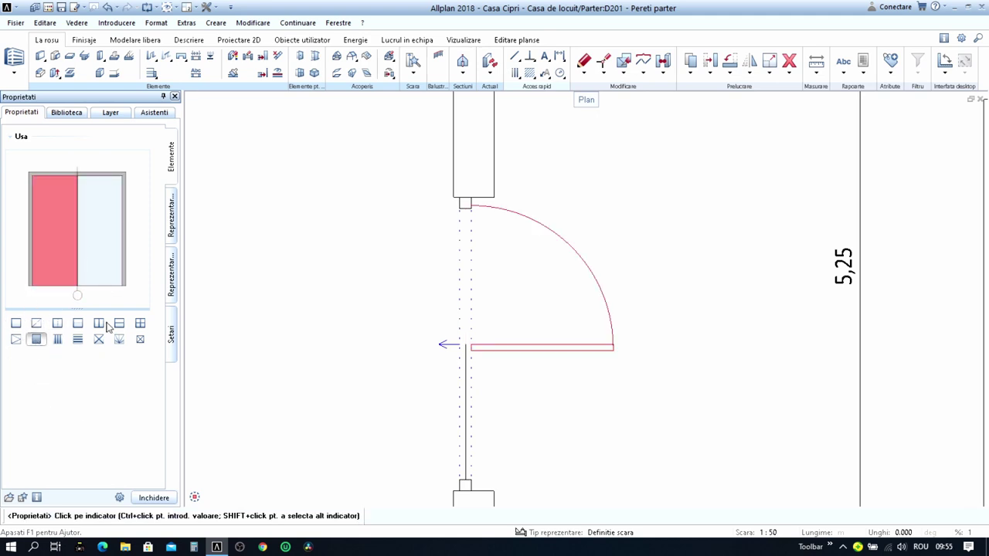
click(126, 399)
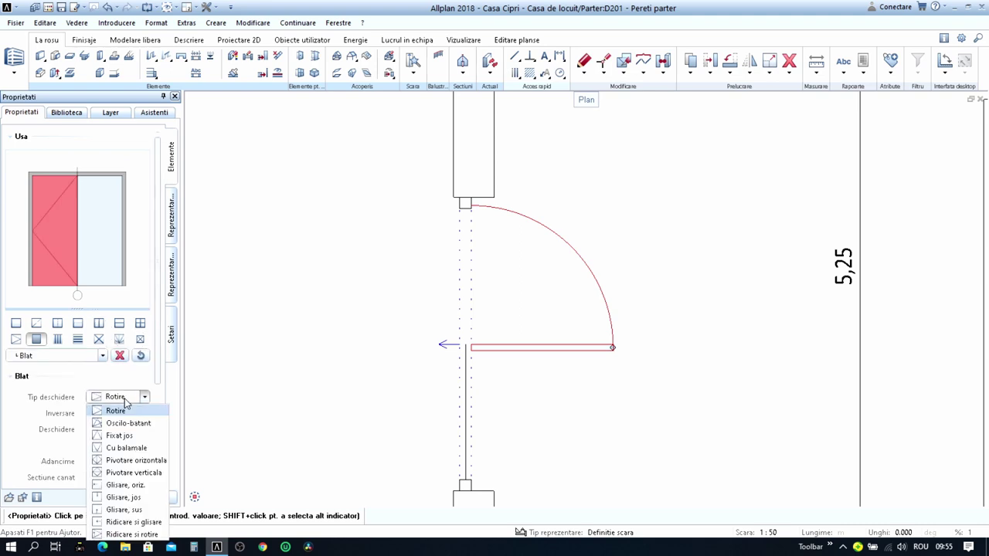
click(130, 486)
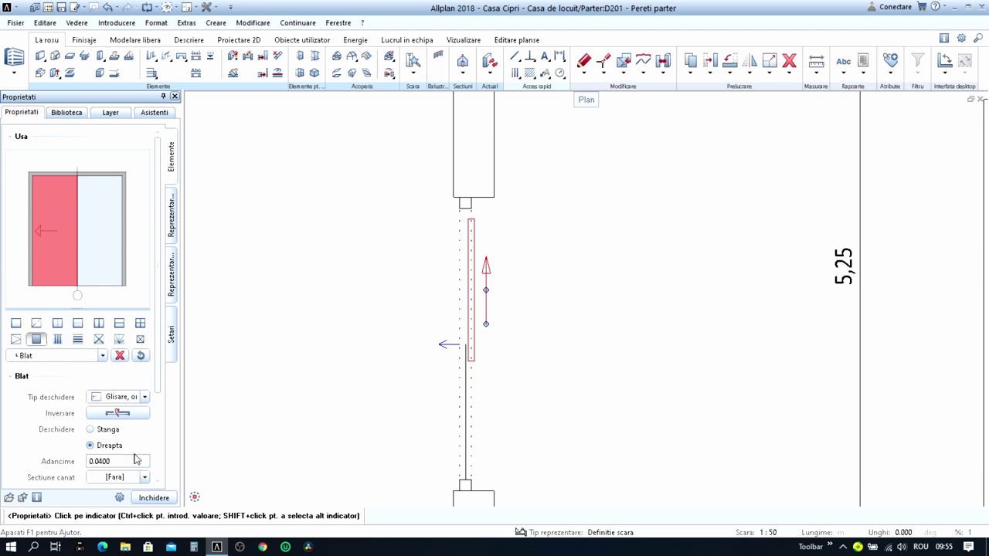
- Set the leaf section profile (Sectiune canat) and opening-side handle (Parte deschidere) to [Fara]
scroll(135, 459, down, 3)
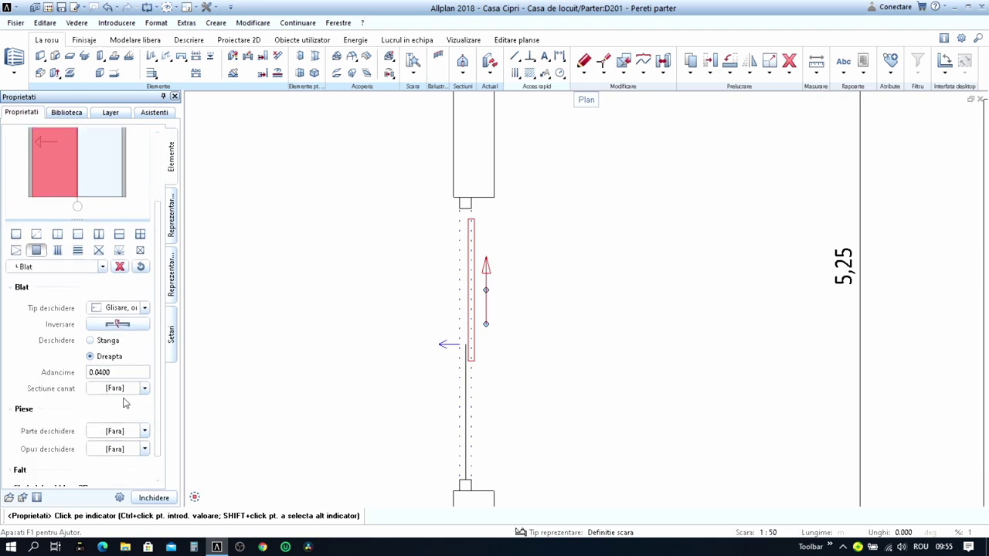
click(123, 392)
click(125, 393)
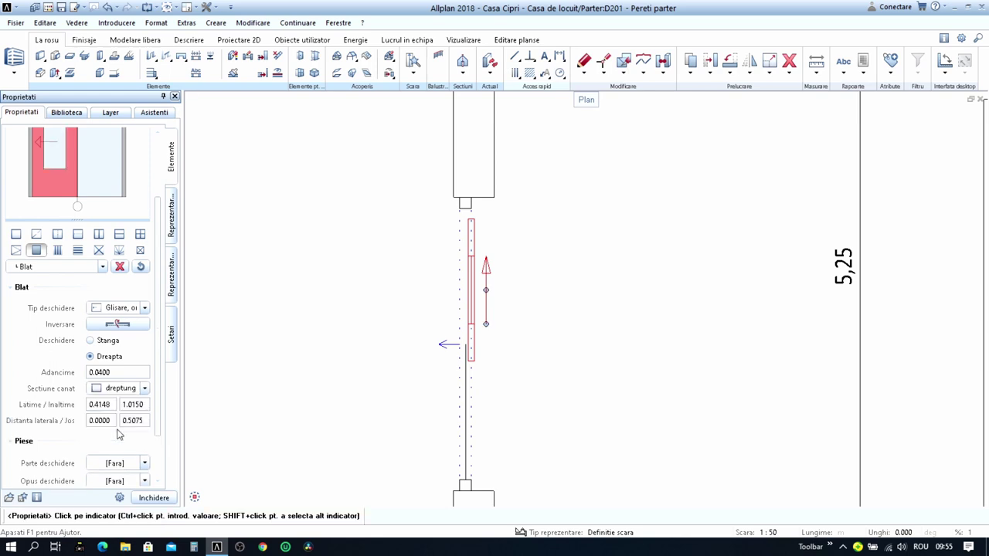
click(124, 391)
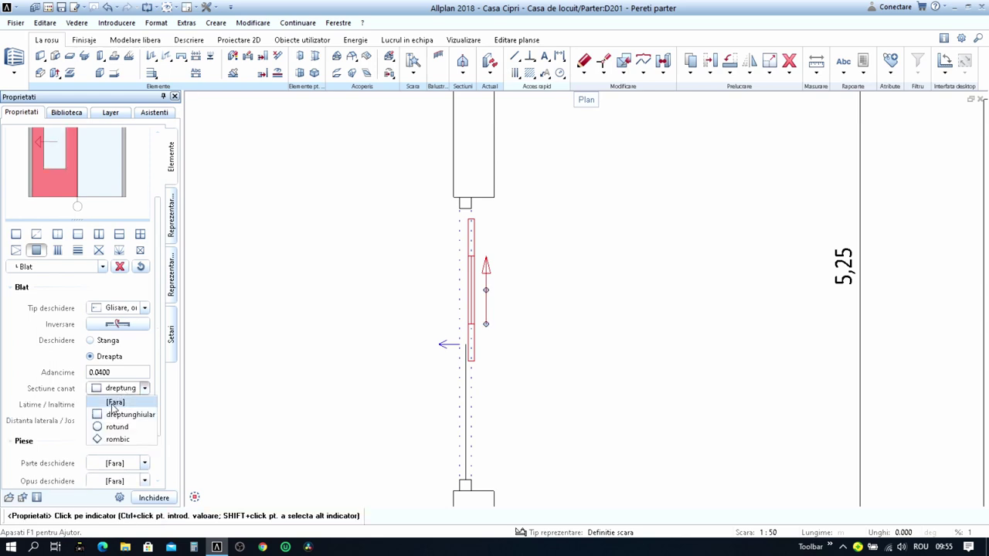
click(114, 402)
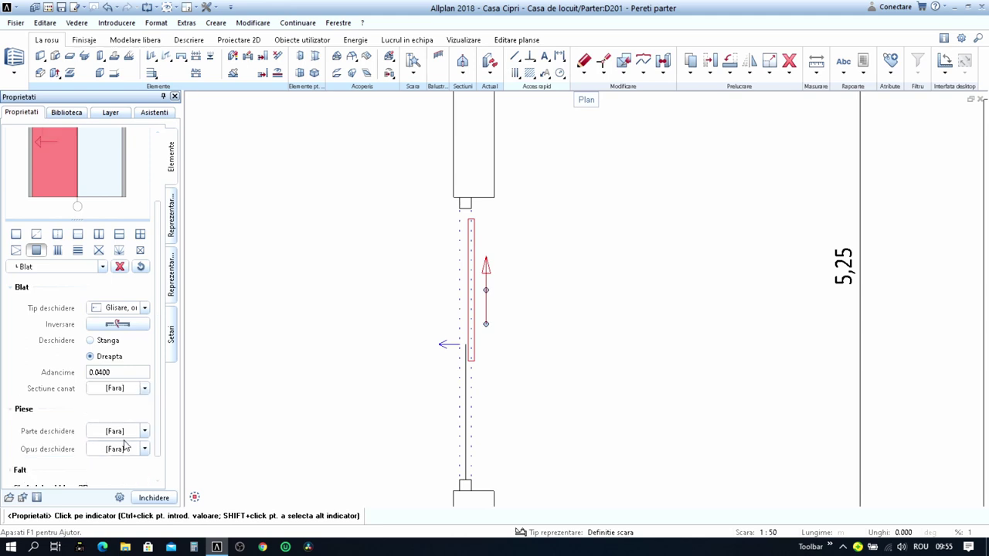
click(127, 435)
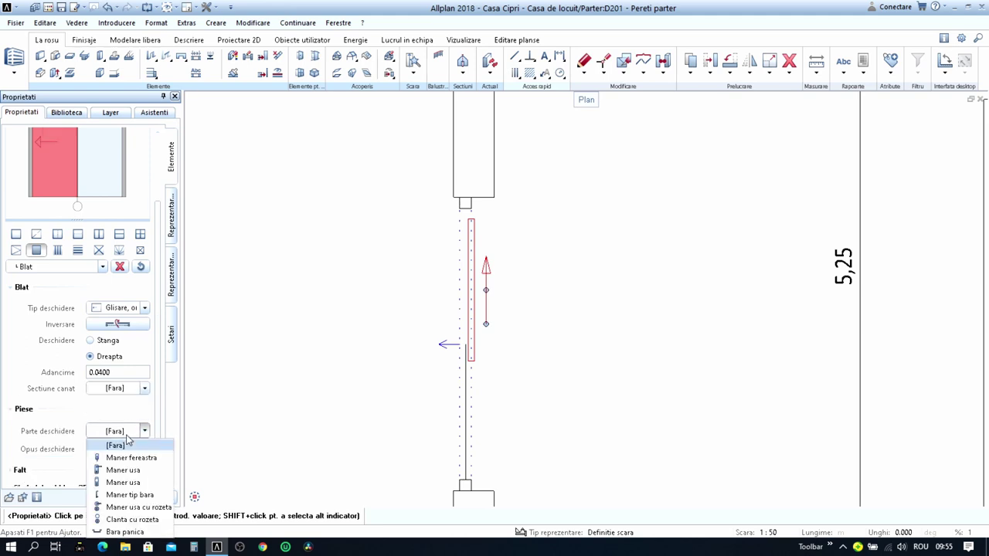
click(126, 436)
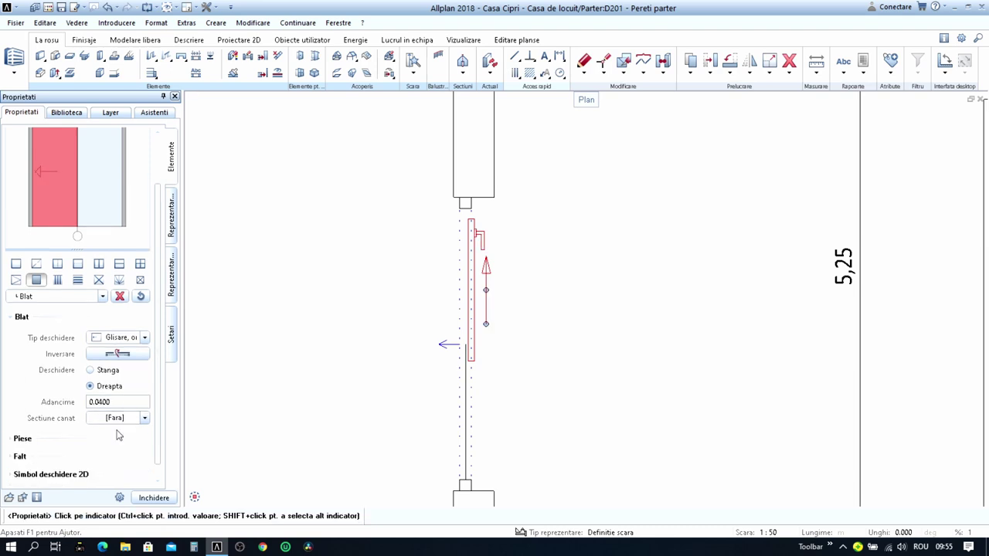
click(117, 437)
scroll(119, 429, down, 1)
scroll(124, 422, down, 1)
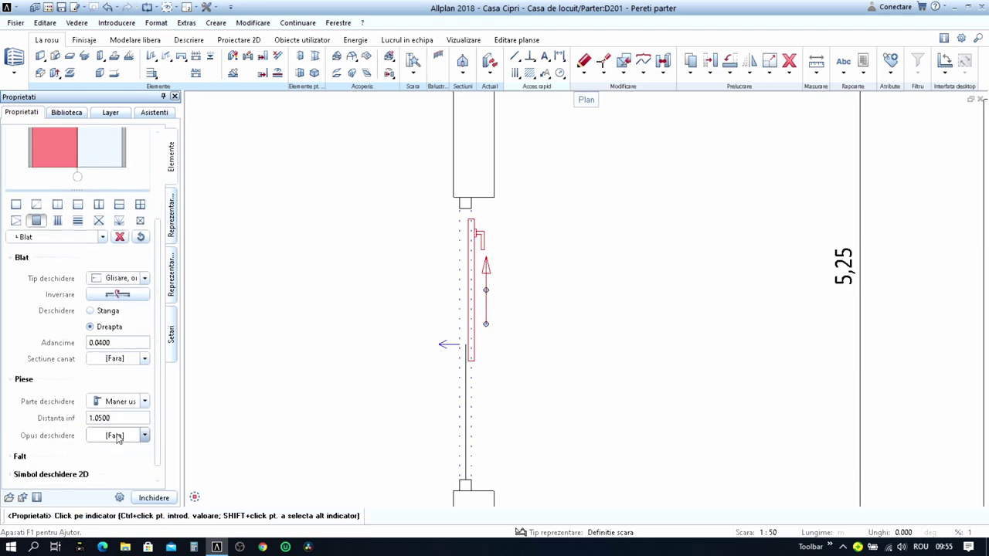
click(142, 401)
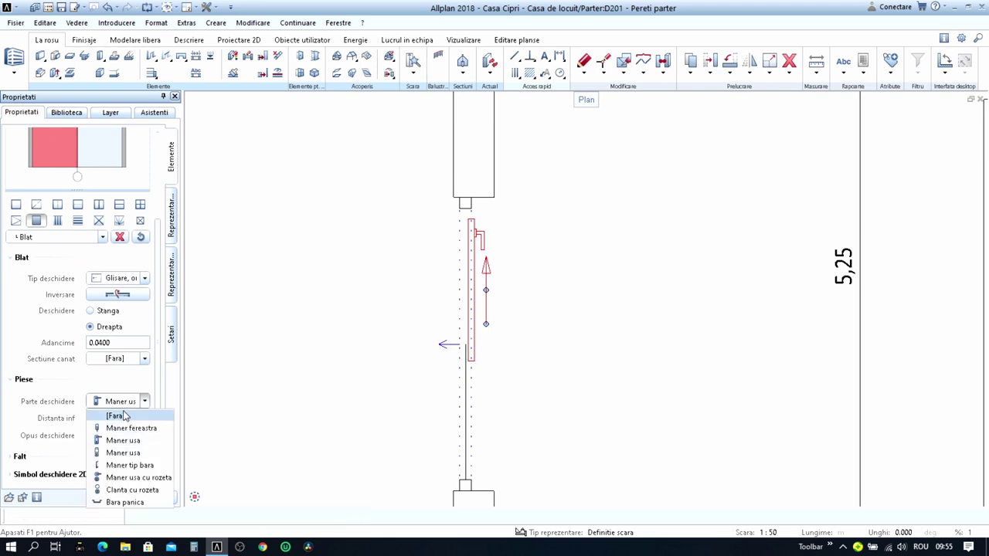
click(125, 417)
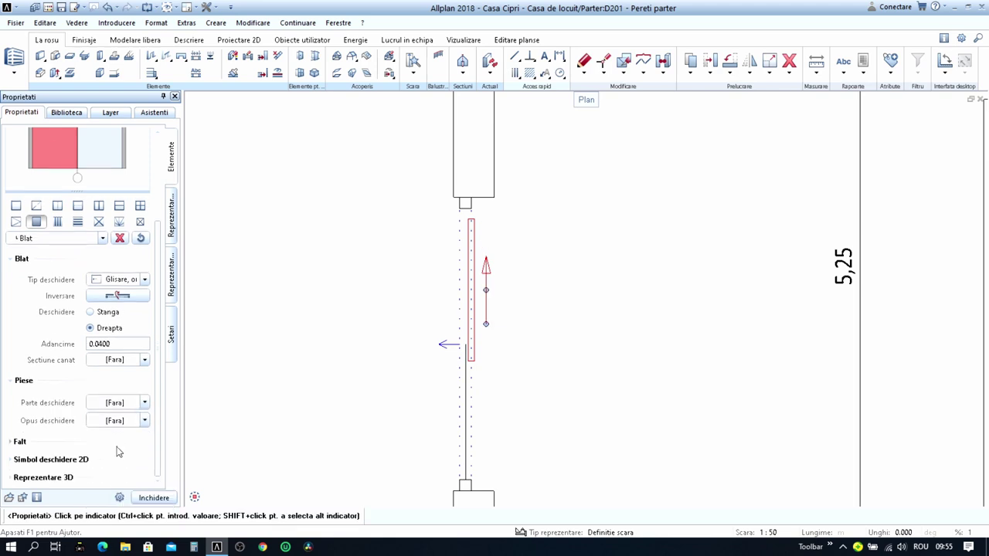
scroll(117, 452, down, 1)
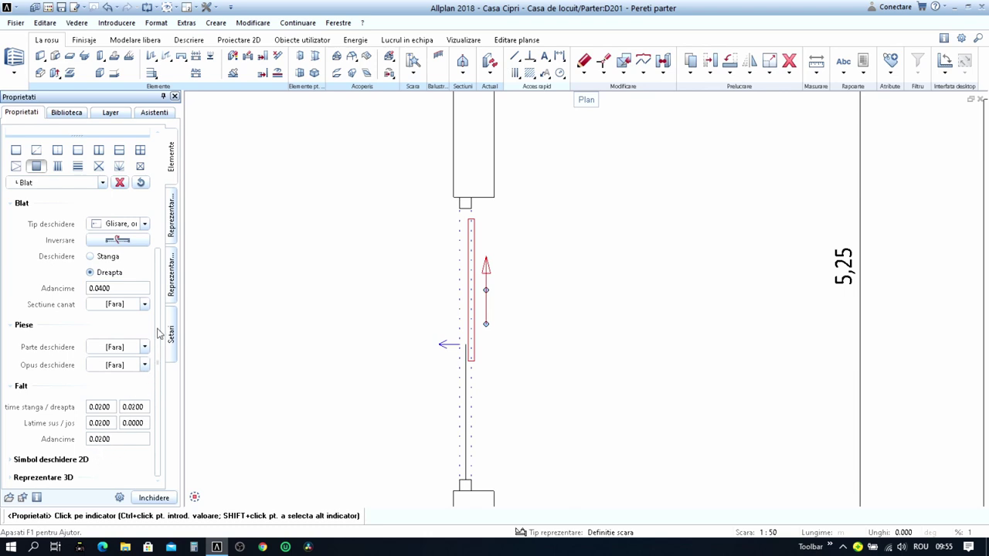
- In the 2D opening symbol settings, change the height percentage from 33 to 30
click(67, 478)
click(85, 423)
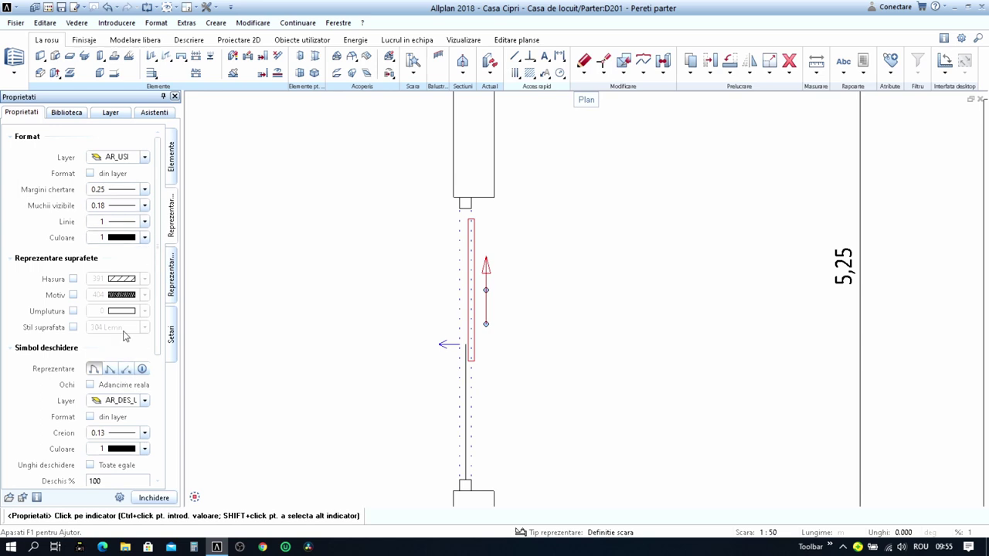
scroll(132, 347, down, 5)
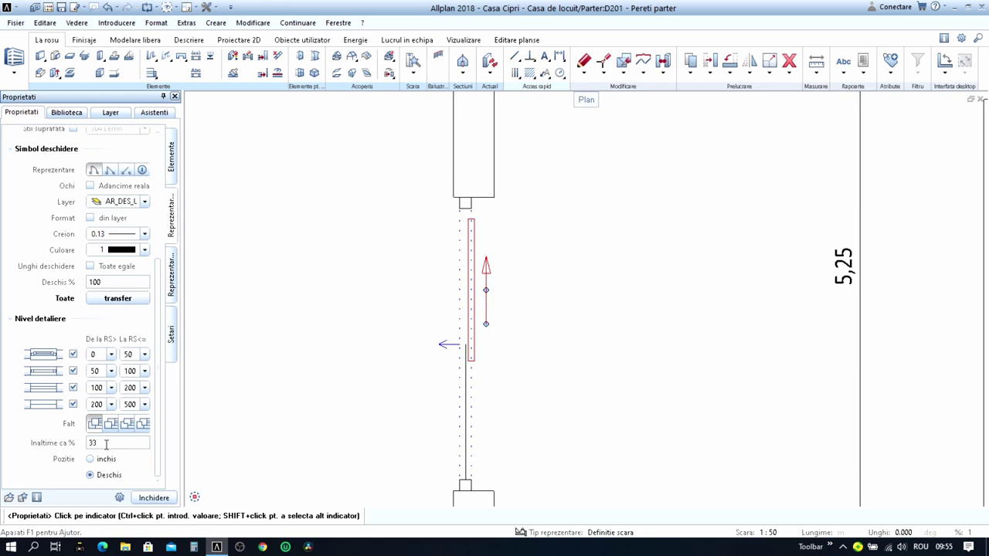
drag(106, 443, 81, 446)
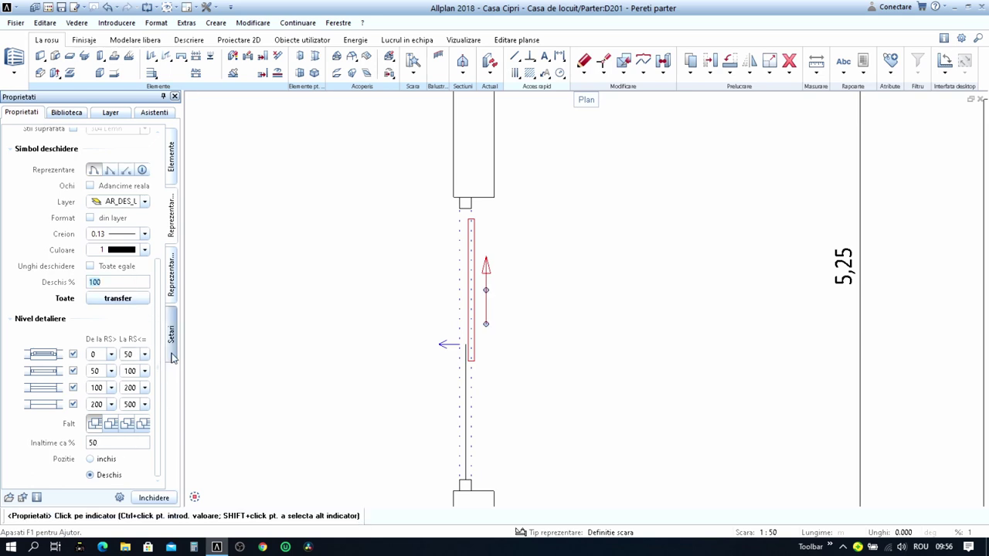
click(122, 442)
text(30)
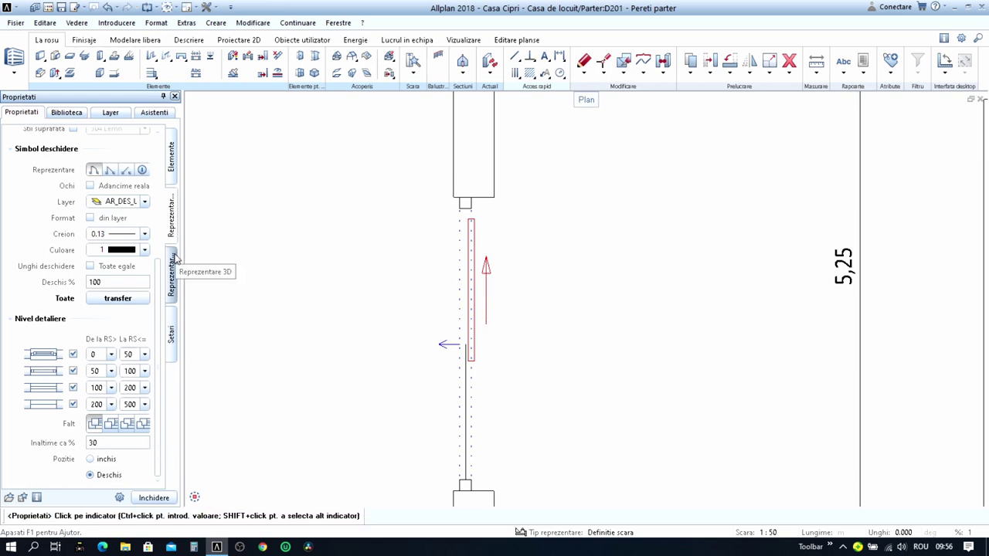
- In the Elemente settings, set the sliding door's Deschidere to Stanga
click(173, 174)
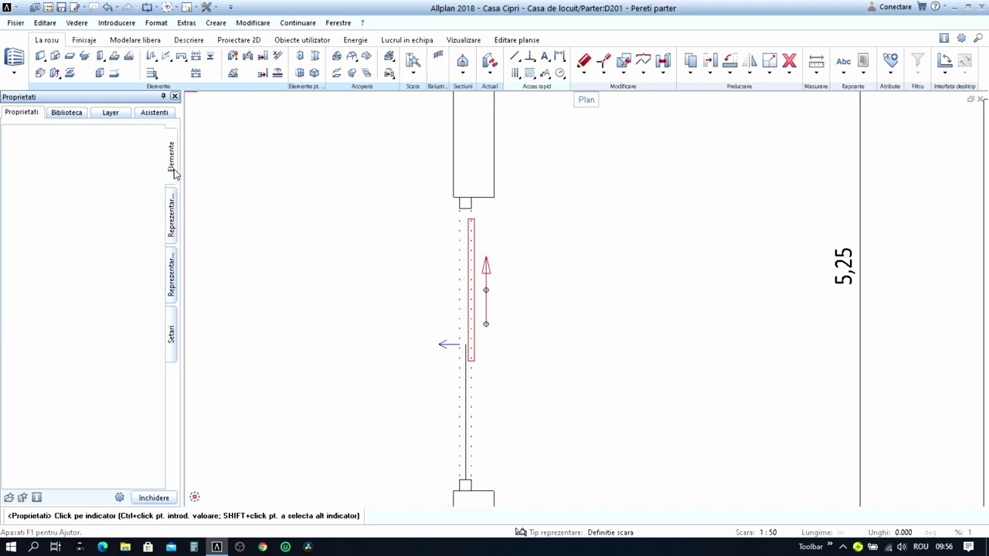
scroll(150, 439, down, 5)
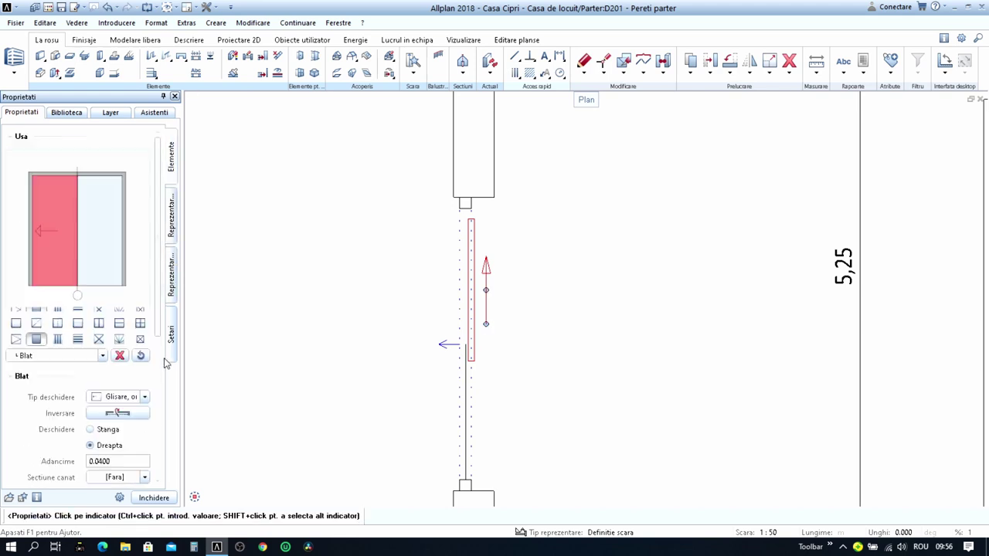
scroll(153, 402, down, 3)
scroll(156, 362, down, 1)
scroll(156, 362, down, 3)
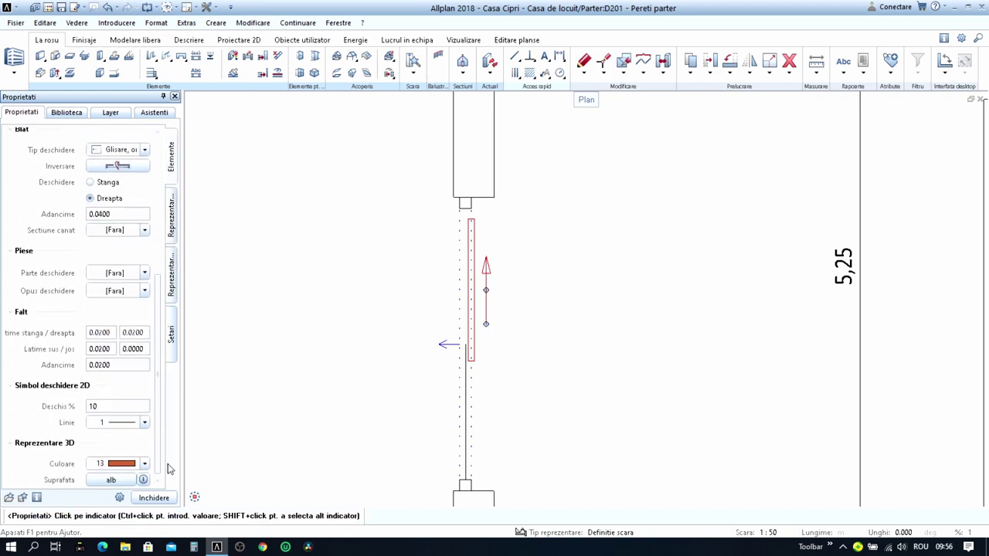
scroll(156, 362, down, 1)
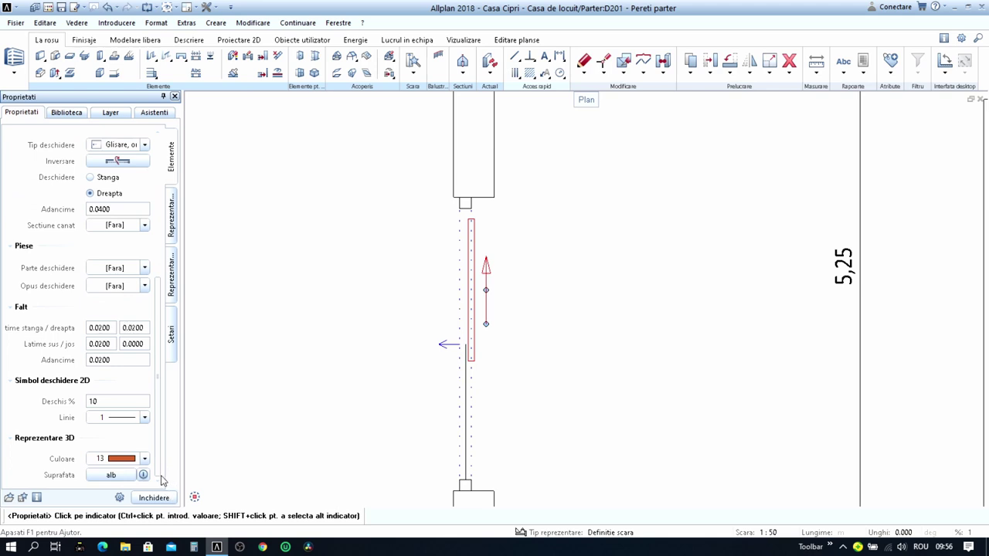
scroll(162, 479, up, 4)
scroll(162, 464, up, 4)
scroll(163, 448, up, 2)
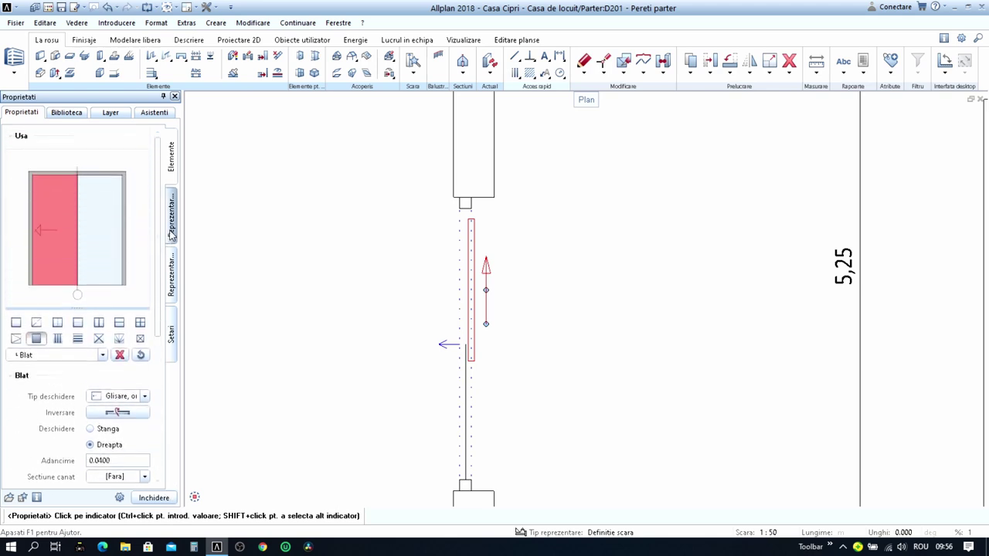
click(171, 217)
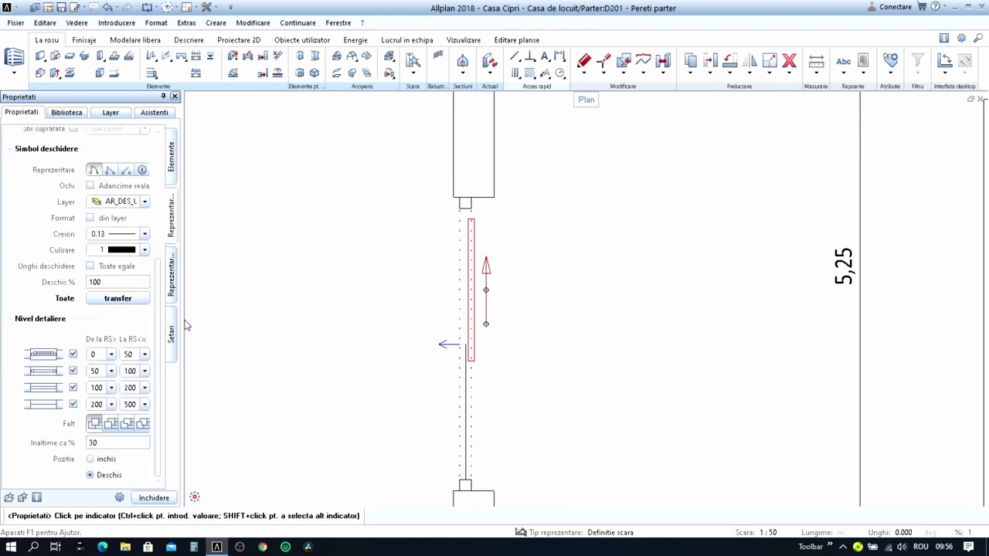
click(170, 171)
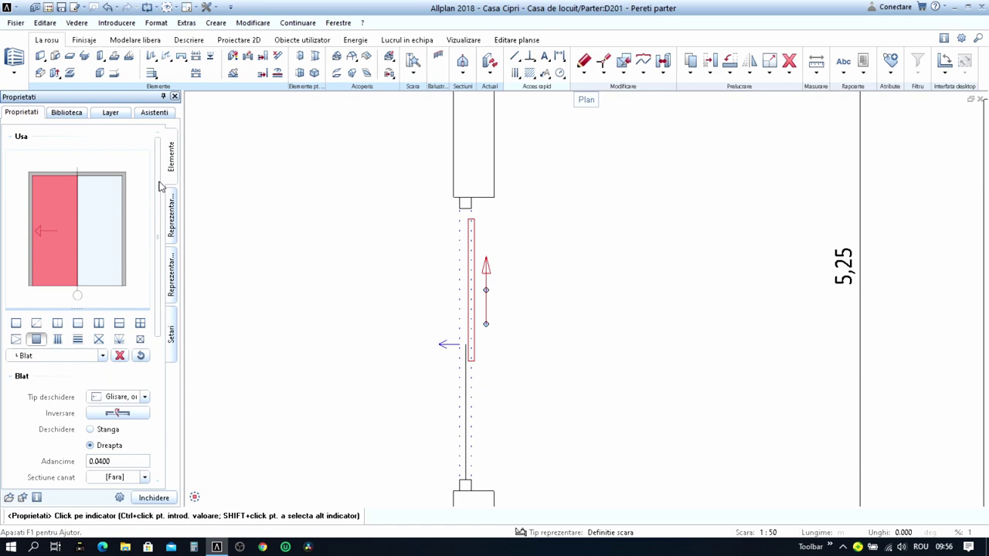
click(117, 413)
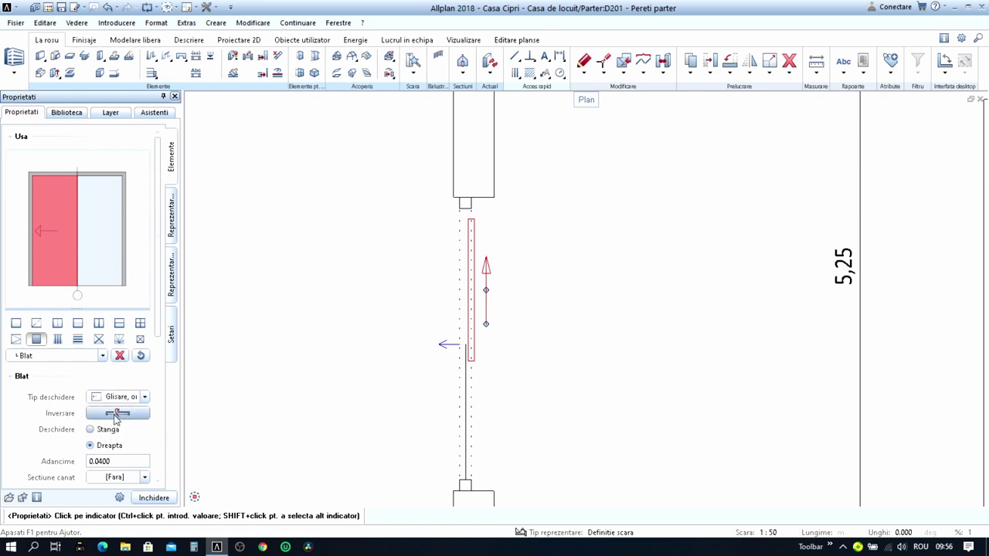
click(110, 435)
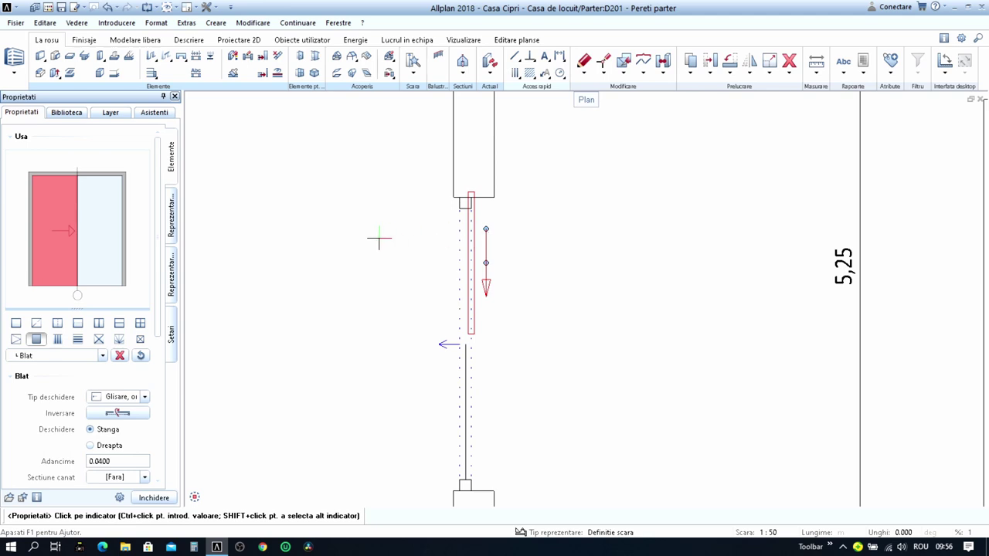
- Finish editing the door and clear the stray door and wall selections
key(Escape)
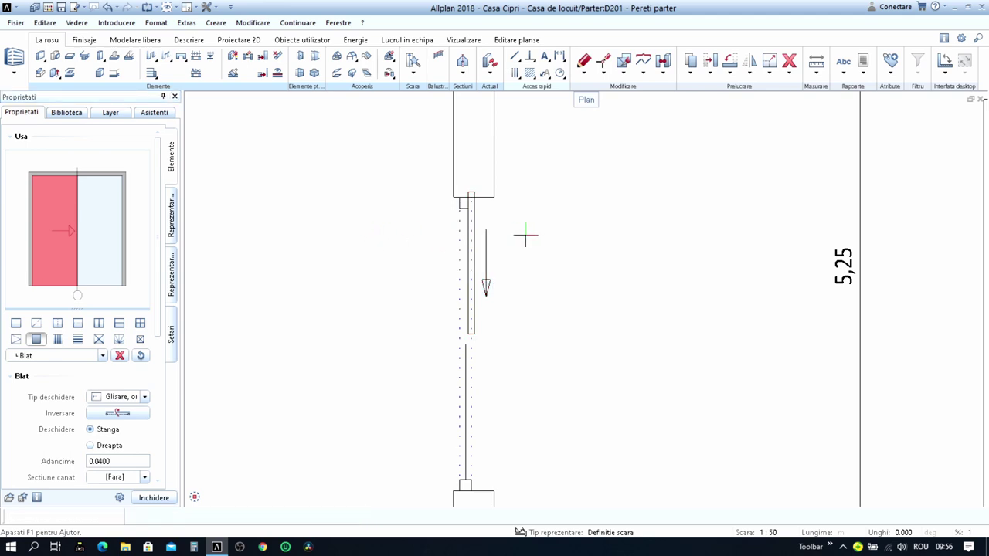
key(Escape)
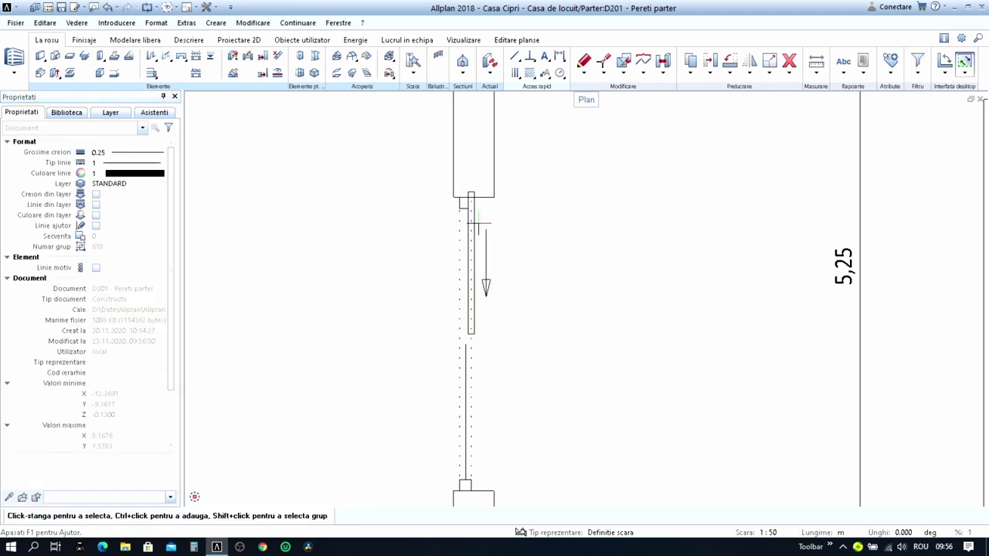
click(477, 220)
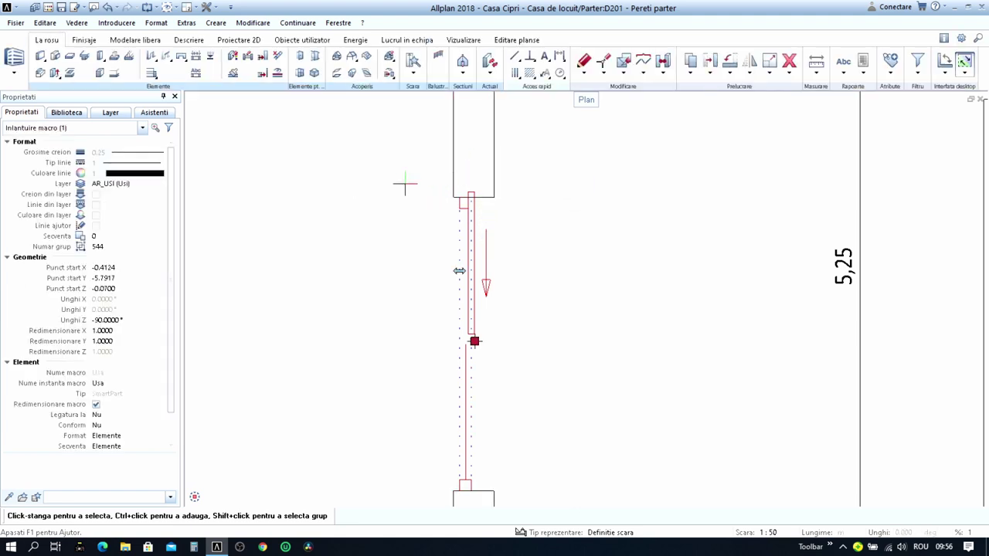
key(Escape)
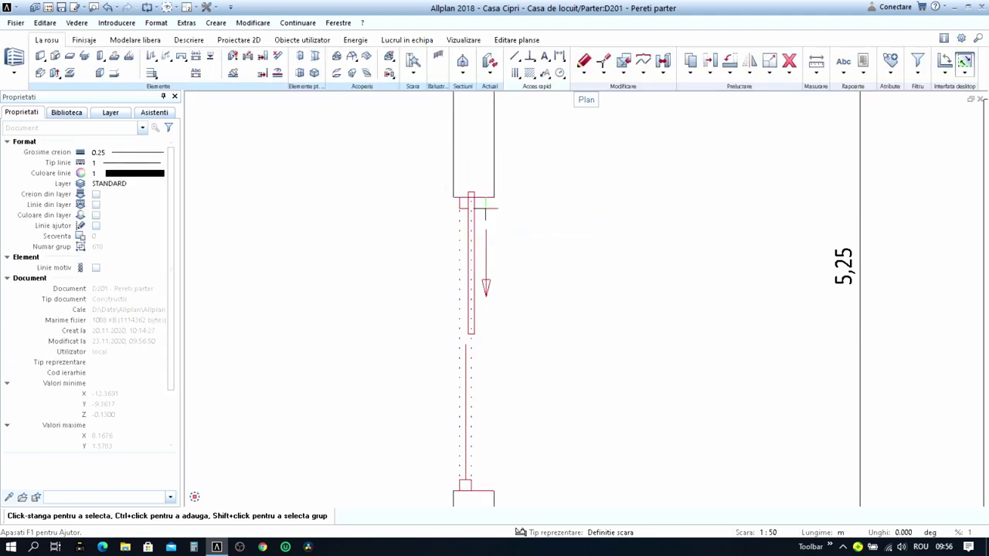
click(486, 208)
key(Escape)
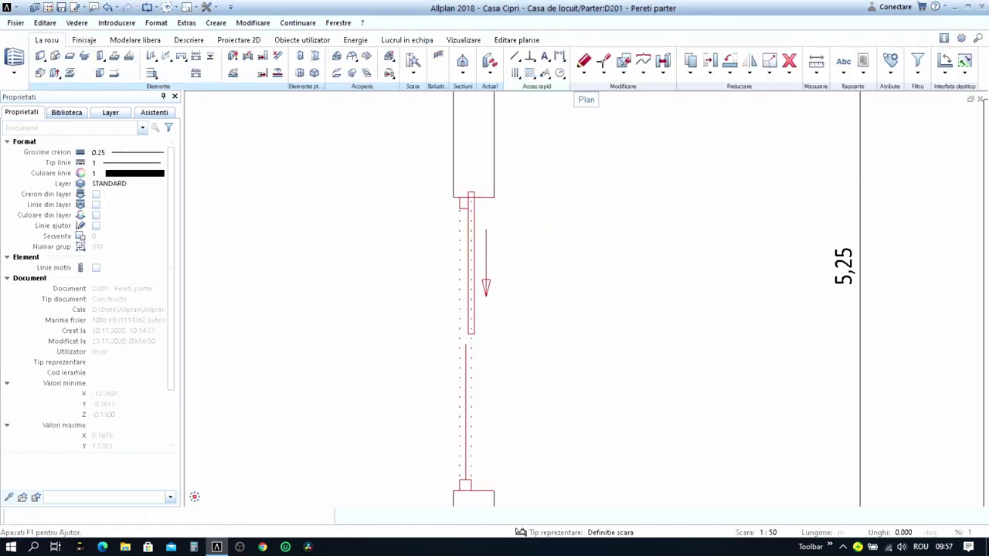
- Set the door opening's exterior reveal (Ge) to 0 on the Glaf tab and confirm
double_click(465, 203)
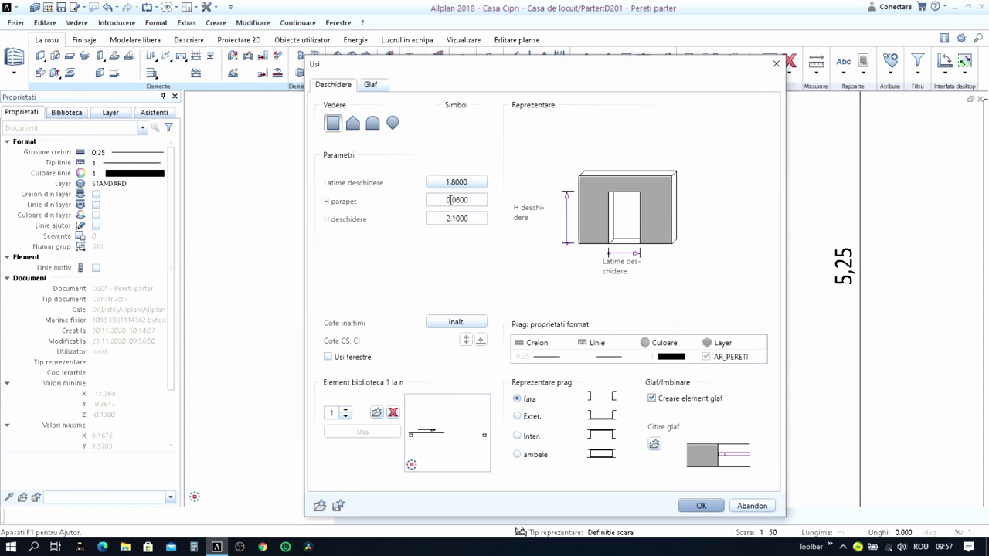
click(450, 199)
double_click(450, 199)
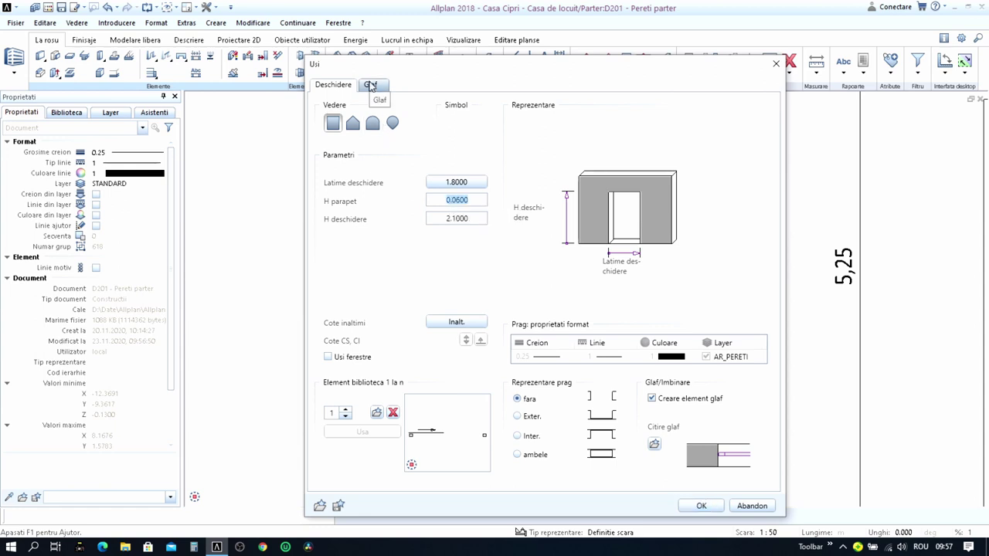
key(ctrl+Tab)
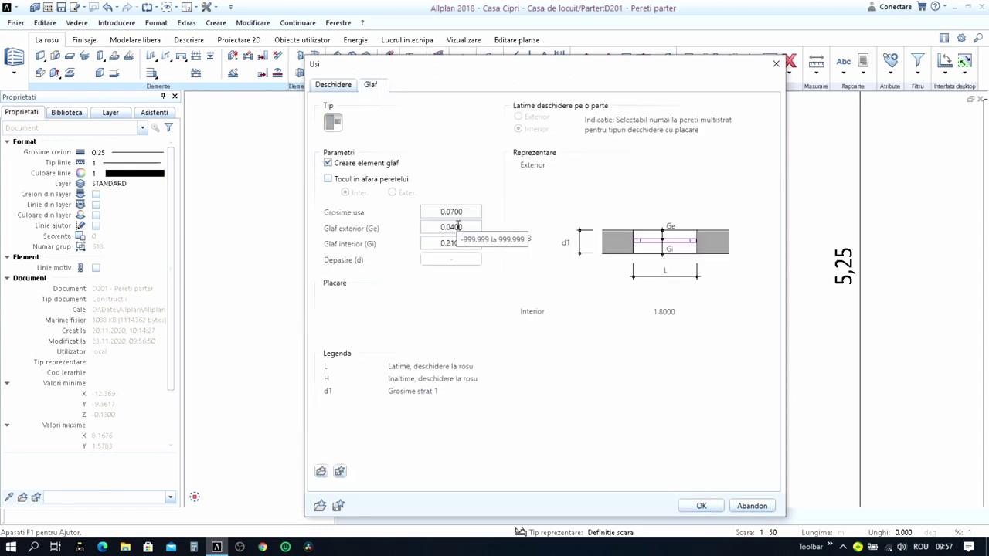
text(0)
key(Return)
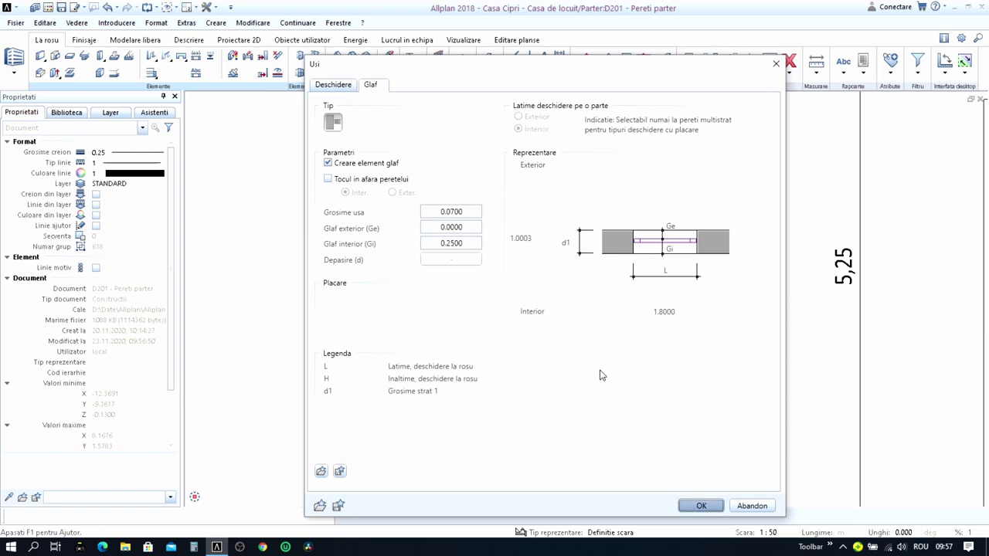
click(684, 506)
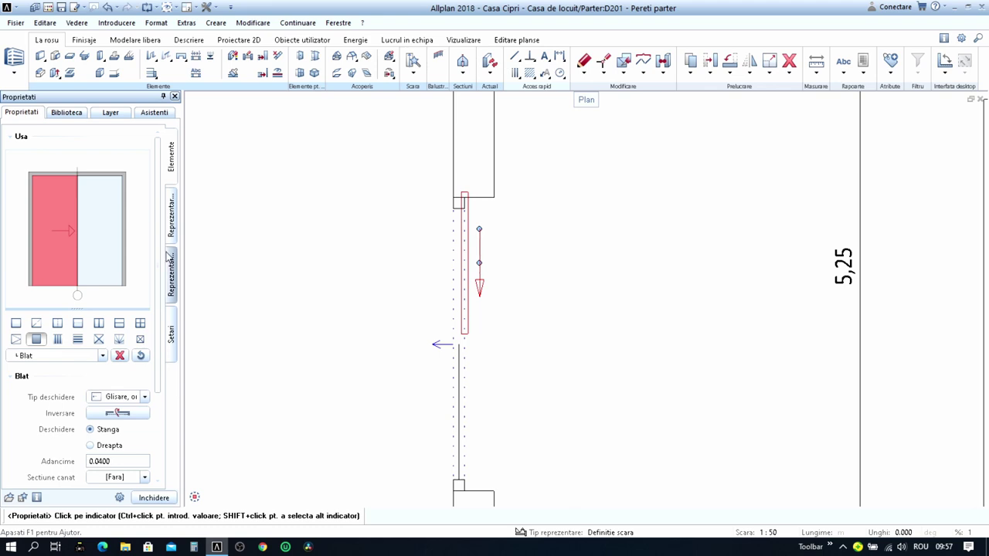
- Flip the sliding leaf with Inversare, keeping the leaf depth (Blat Adancime) at 0.04
click(126, 415)
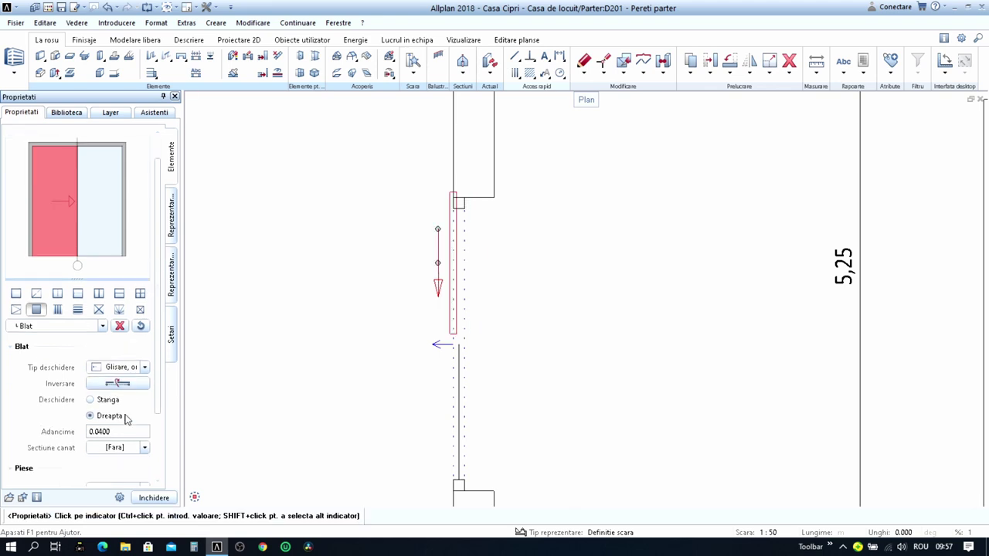
scroll(127, 418, down, 1)
scroll(128, 418, down, 1)
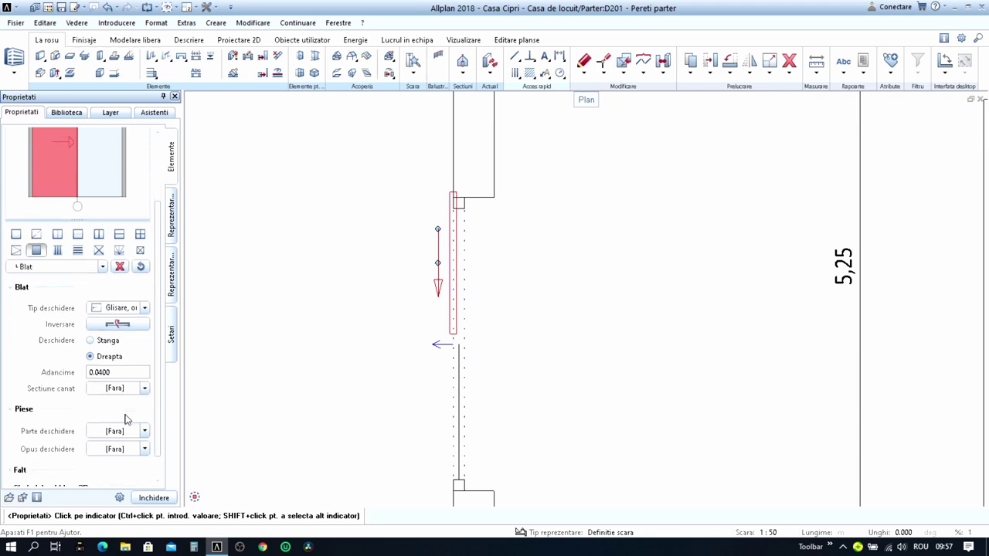
click(122, 373)
text(0,0)
text(6)
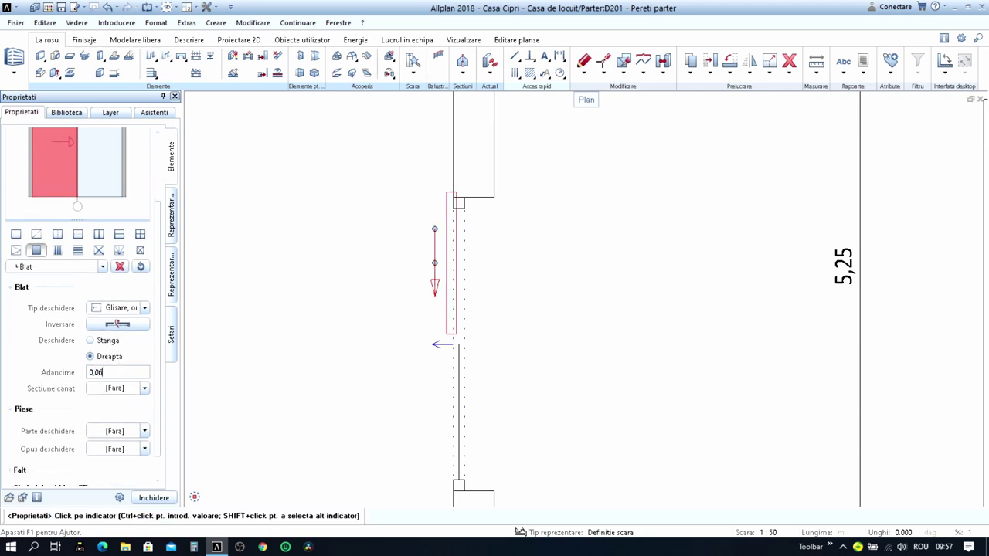
key(Return)
click(118, 372)
text(0)
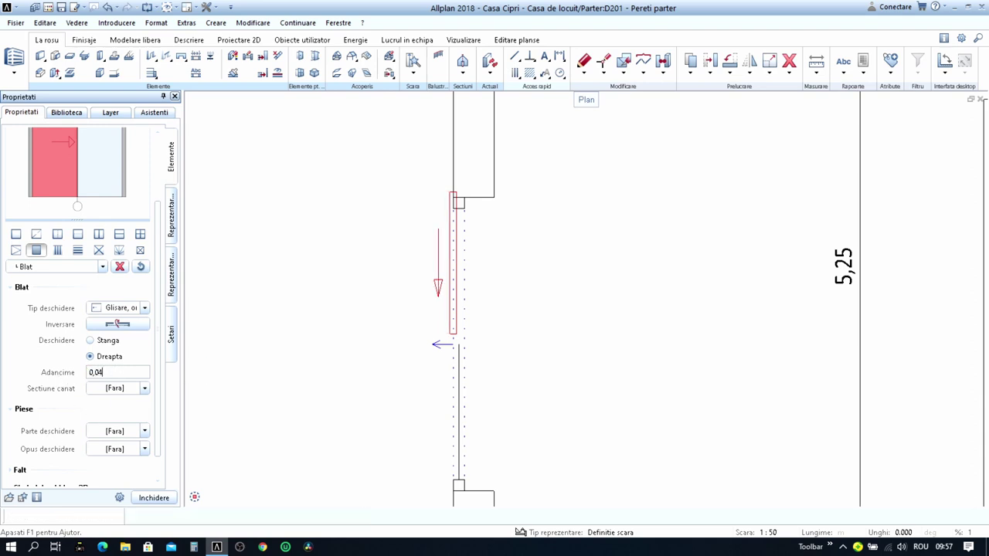
key(Return)
- Expand the Falt rebate settings and set the left rebate width to 0.02
scroll(103, 403, down, 1)
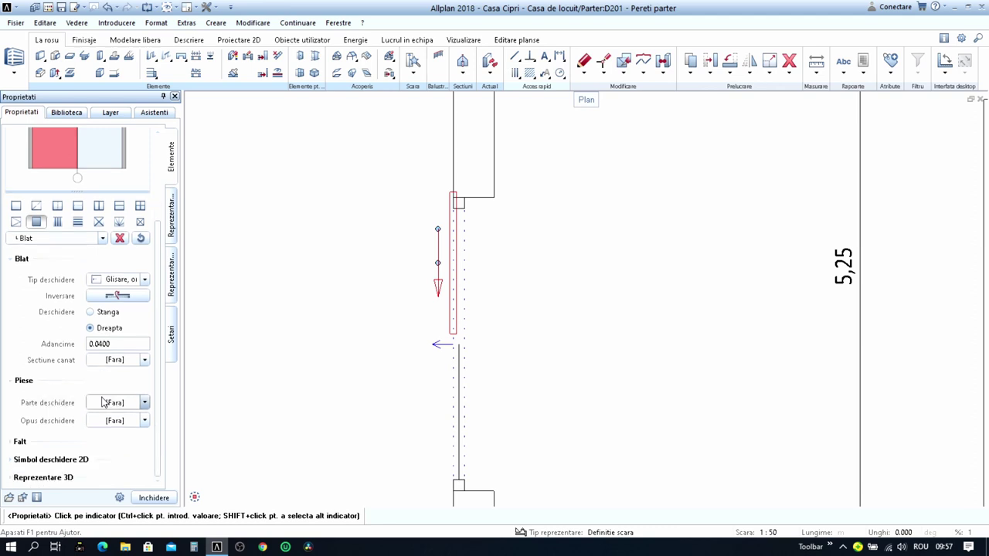
click(20, 441)
scroll(109, 443, down, 2)
click(106, 406)
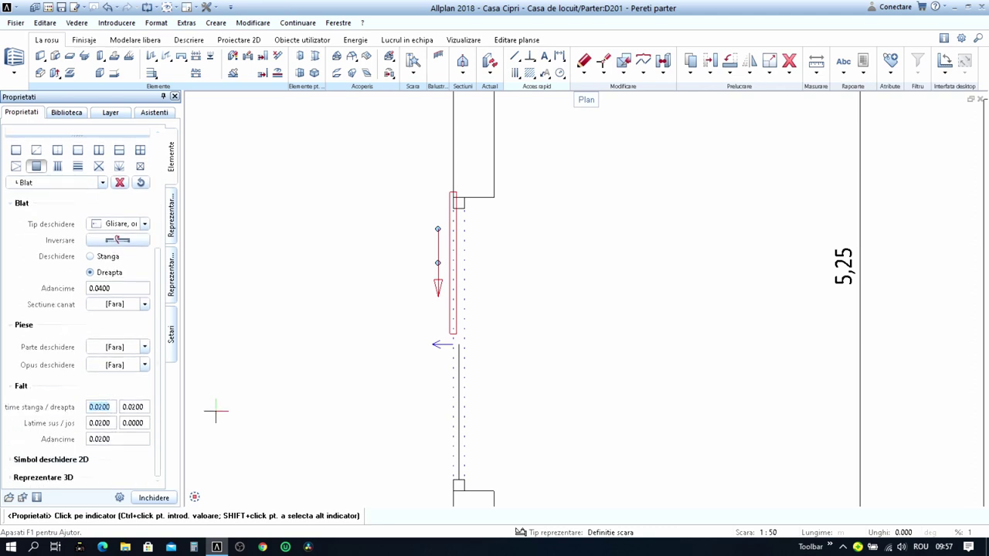
text(0)
key(Return)
click(109, 407)
text(0,02)
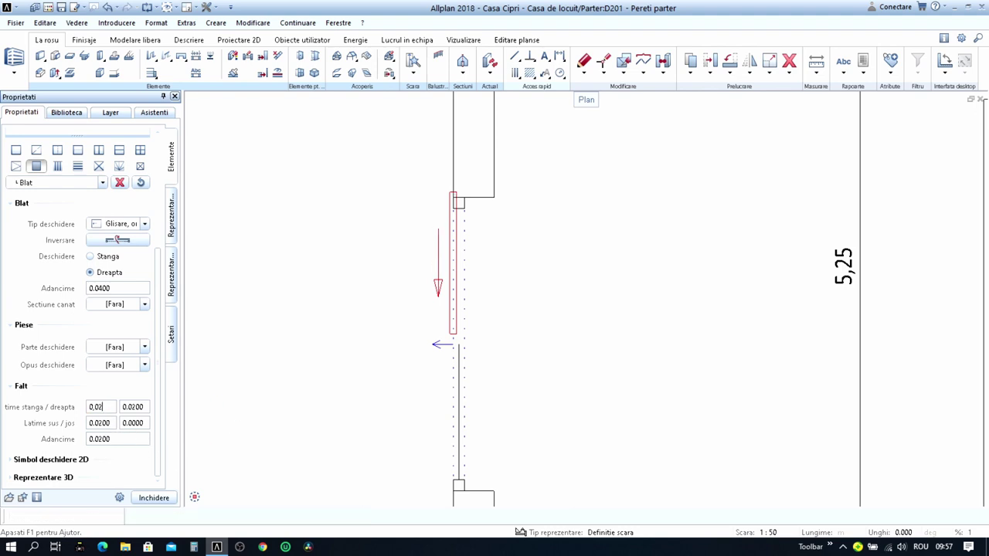
key(Return)
- Set the rebate depth (Adancime) to -0.0200
click(108, 439)
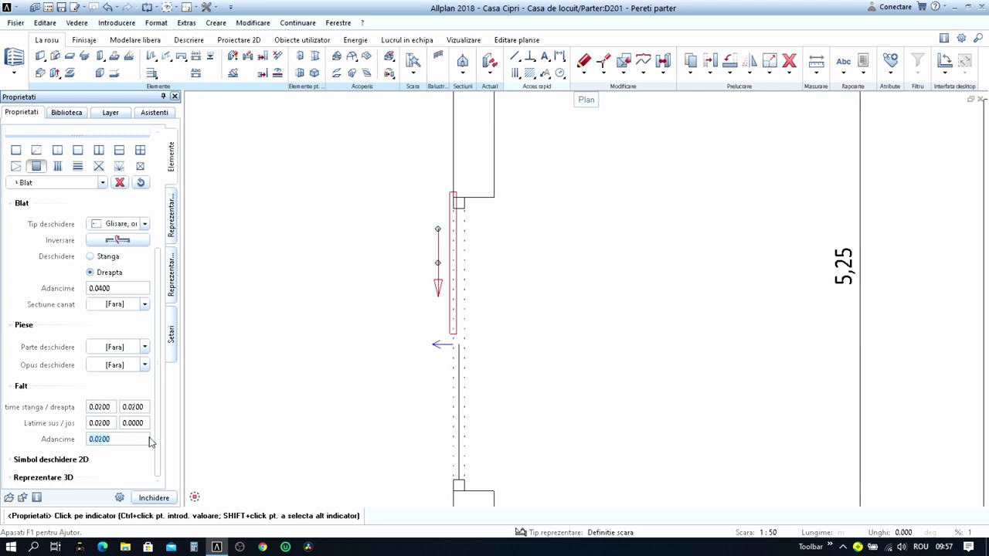
text(0)
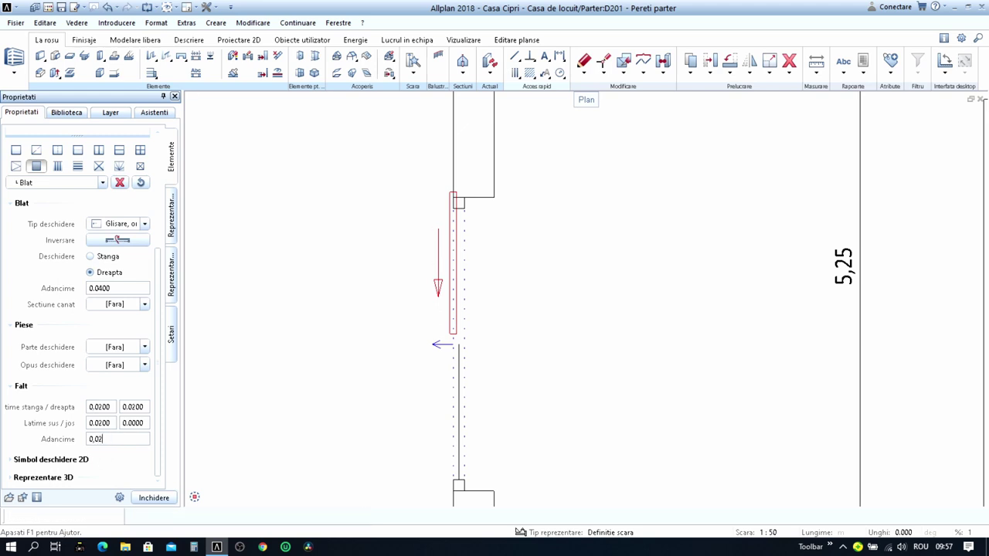
key(Return)
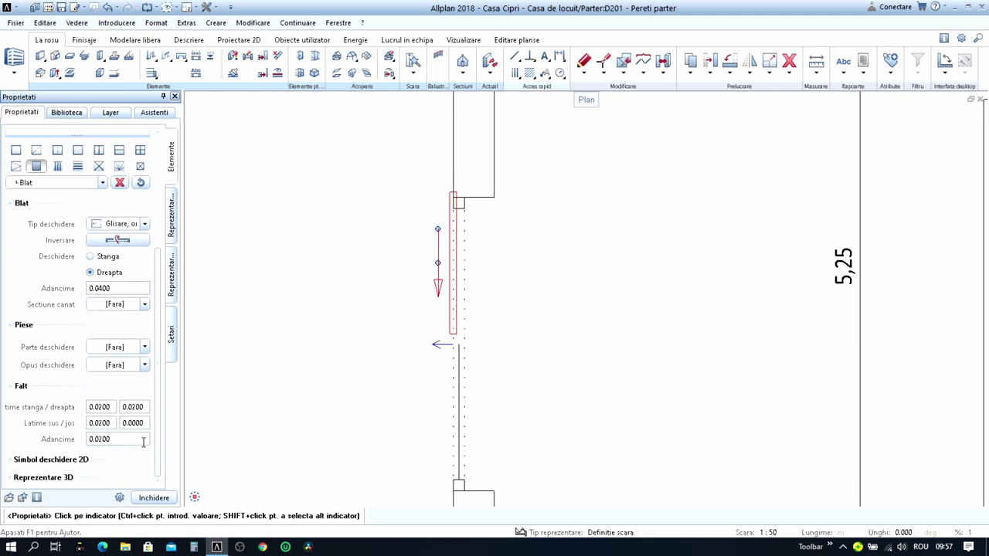
double_click(127, 442)
text(0)
click(121, 439)
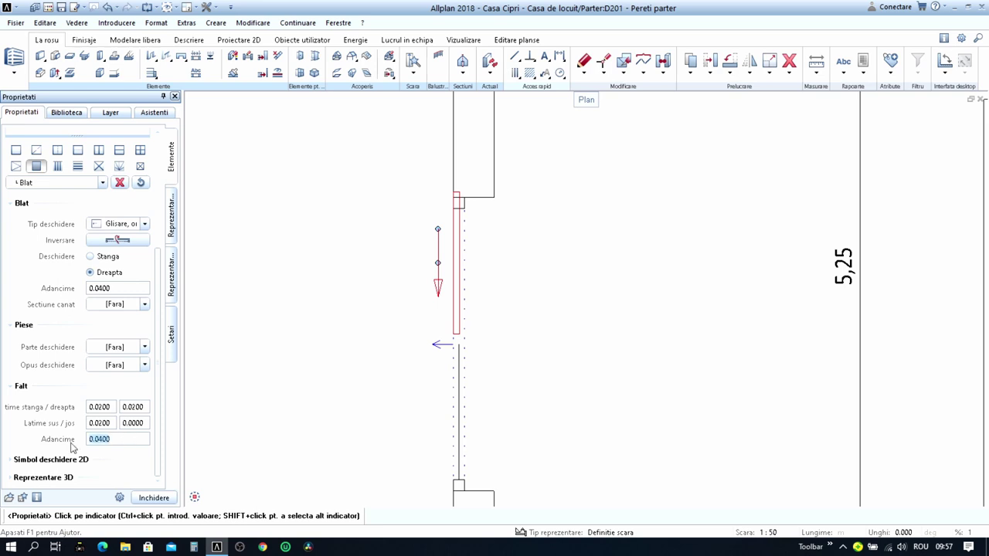
text(0)
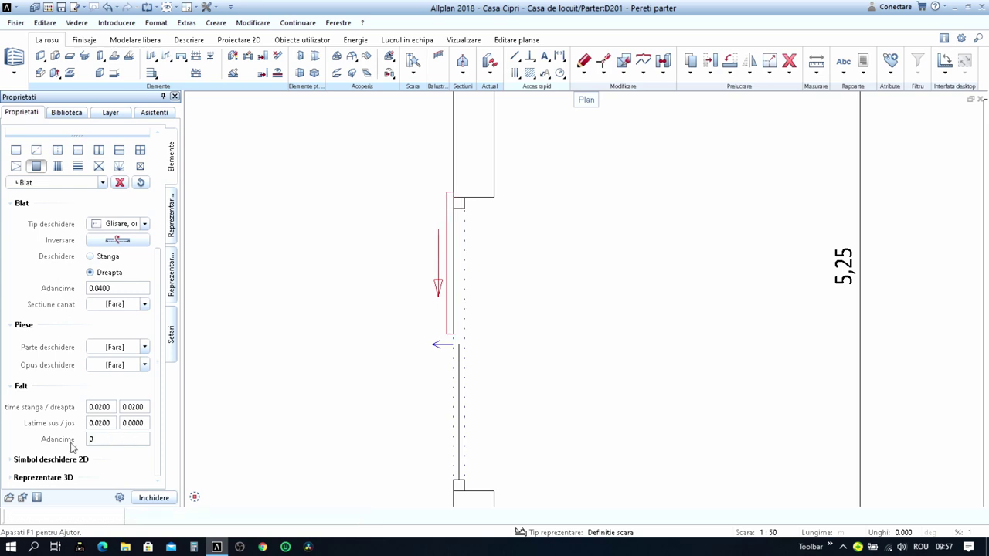
key(Return)
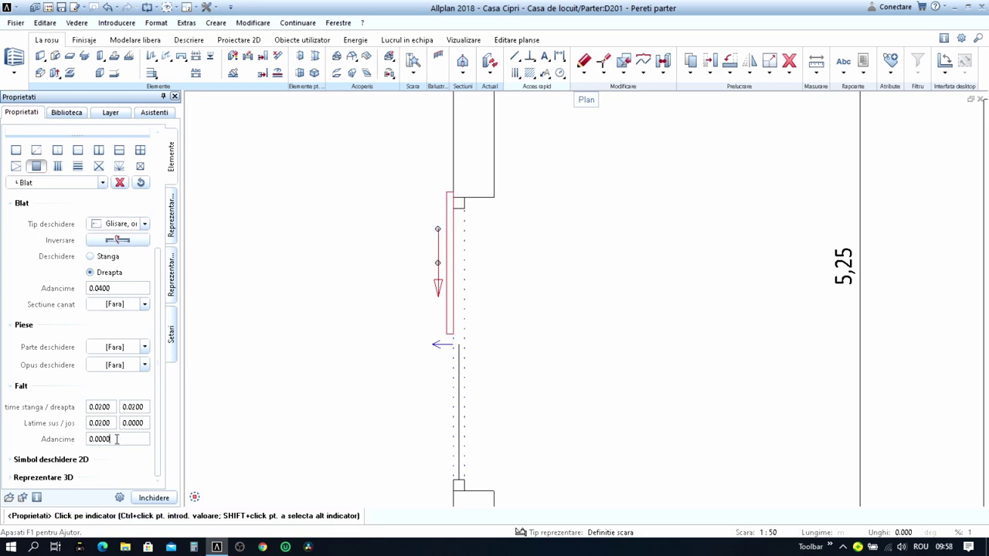
click(117, 439)
text(-0)
key(Return)
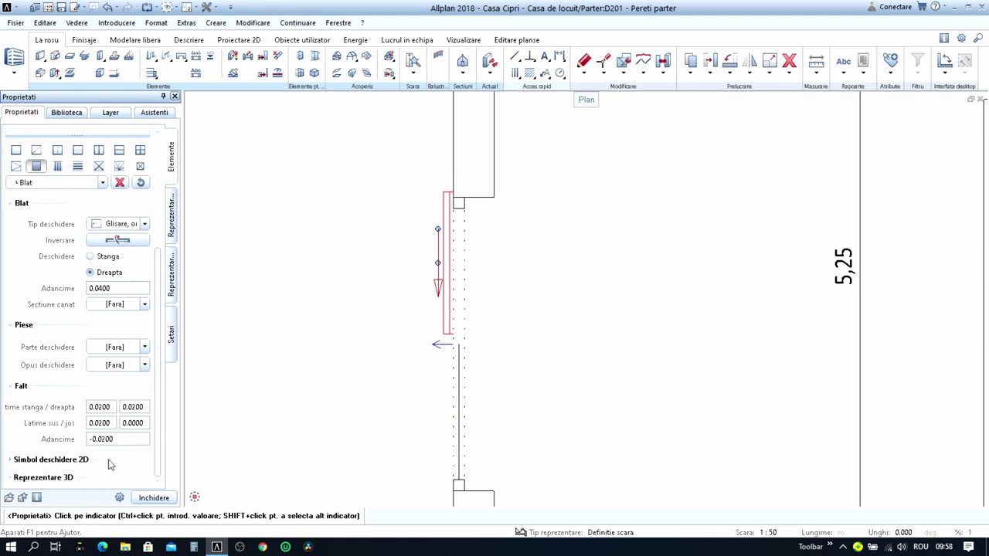
click(71, 464)
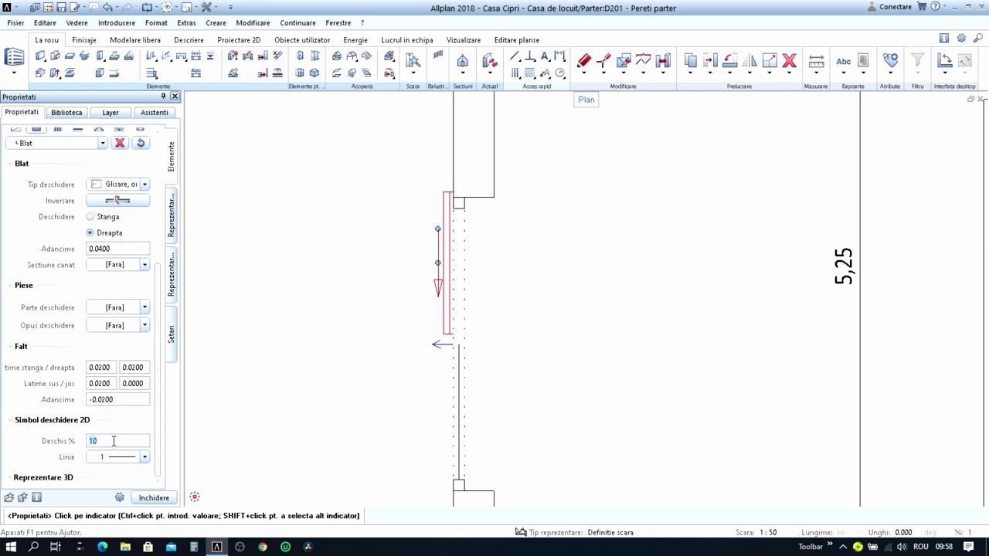
- Enter 50 for the 2D symbol's Deschis %, replacing 10, so the door shows half open
text(50)
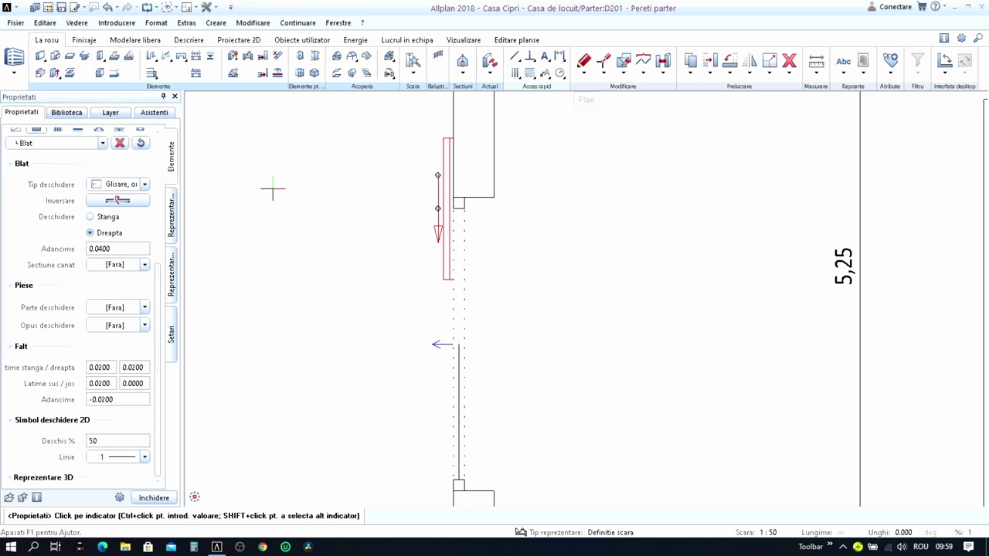
click(843, 546)
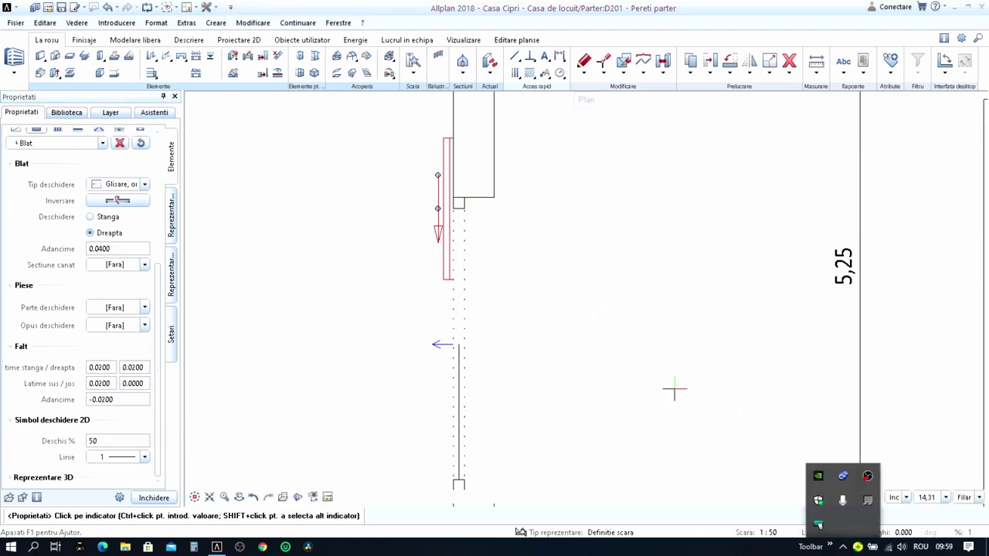
click(671, 391)
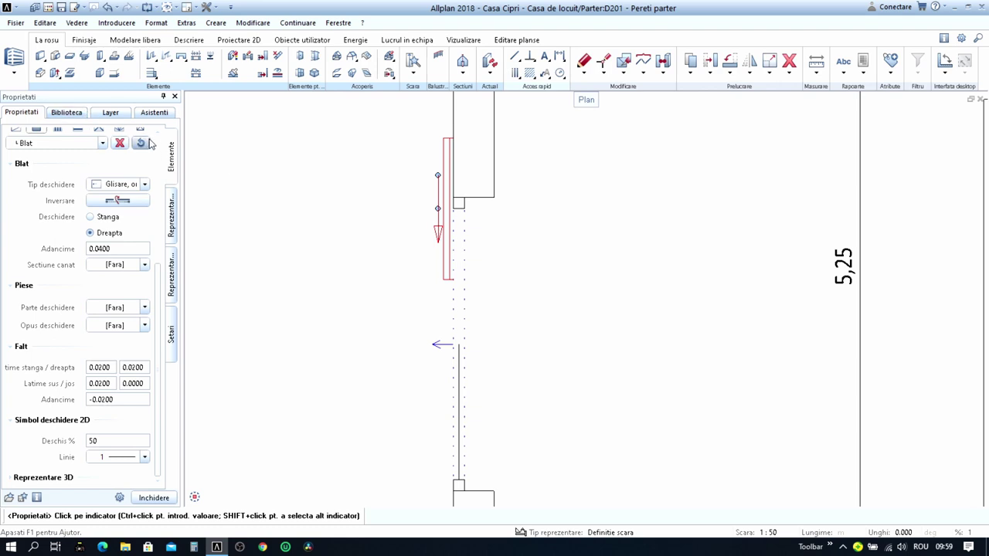
- Make the door's second leaf a horizontal sliding leaf (Glisare, oriz.), flipped to the other wall side
scroll(144, 197, up, 3)
scroll(144, 197, up, 2)
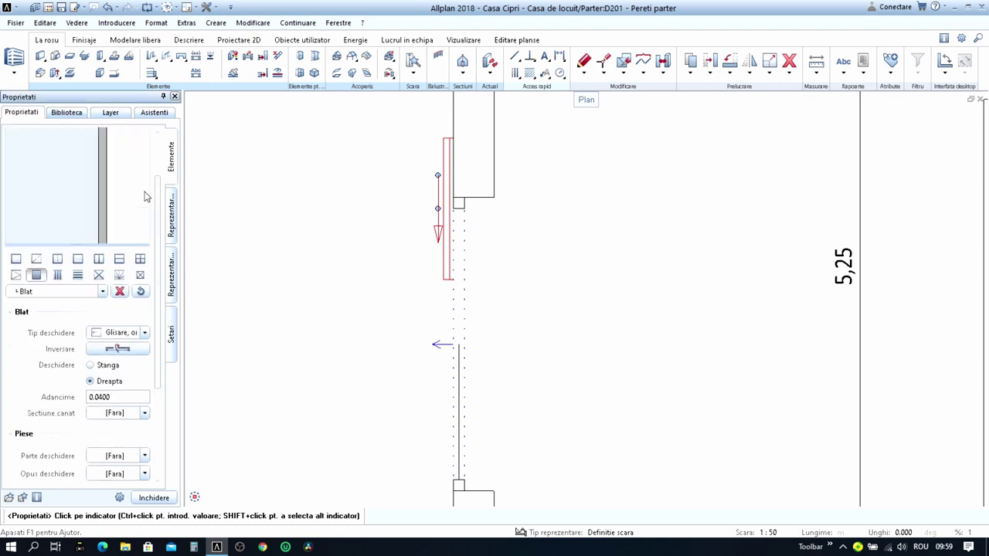
scroll(144, 197, down, 3)
scroll(62, 178, up, 2)
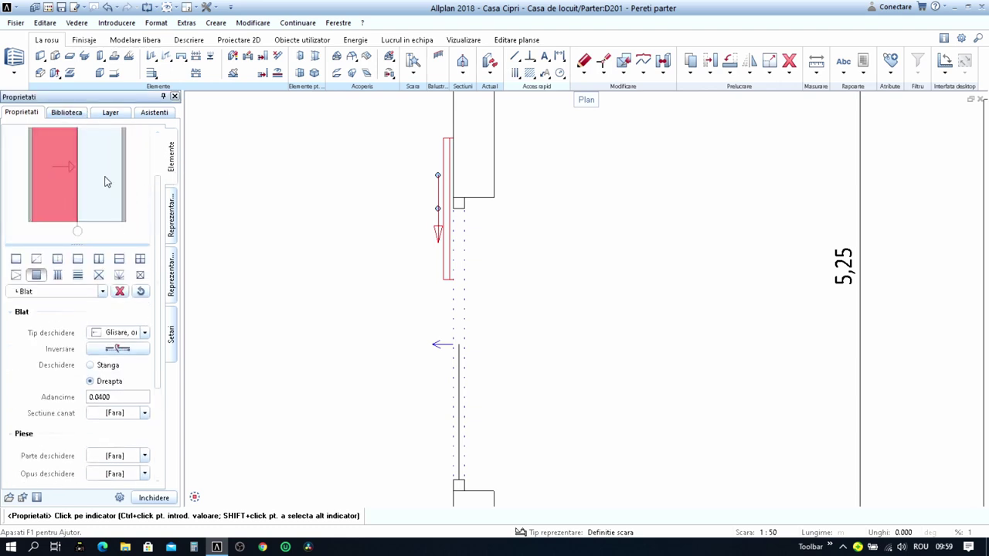
click(109, 191)
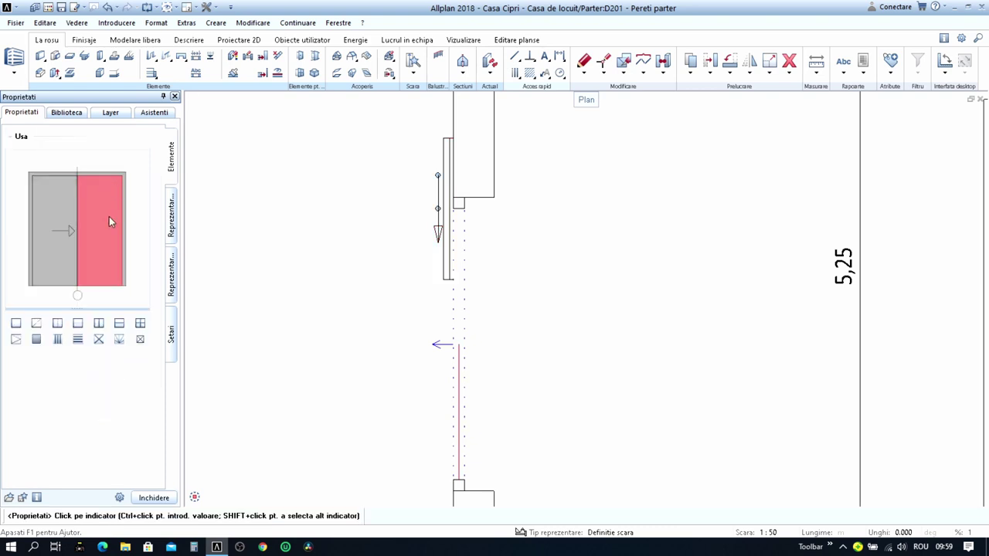
click(41, 345)
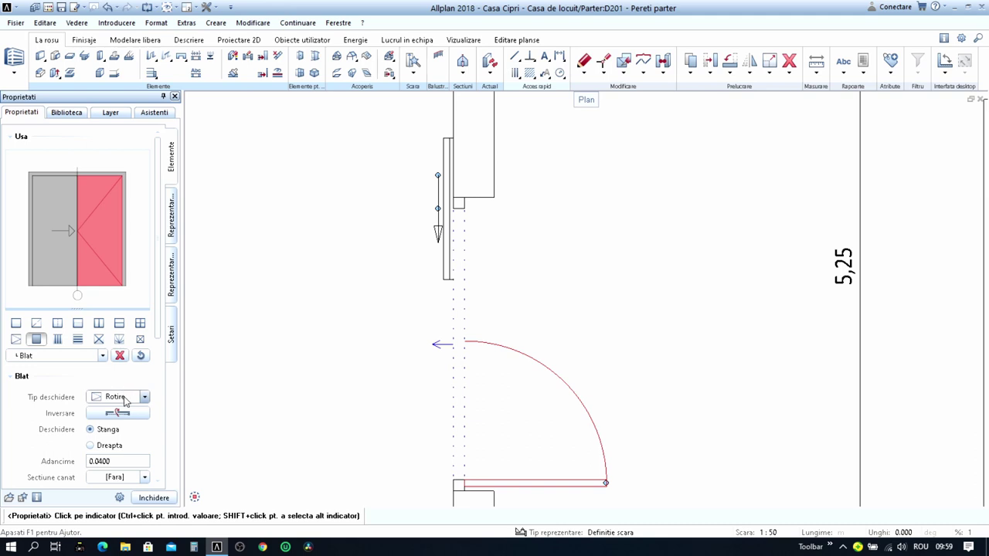
click(118, 397)
click(126, 485)
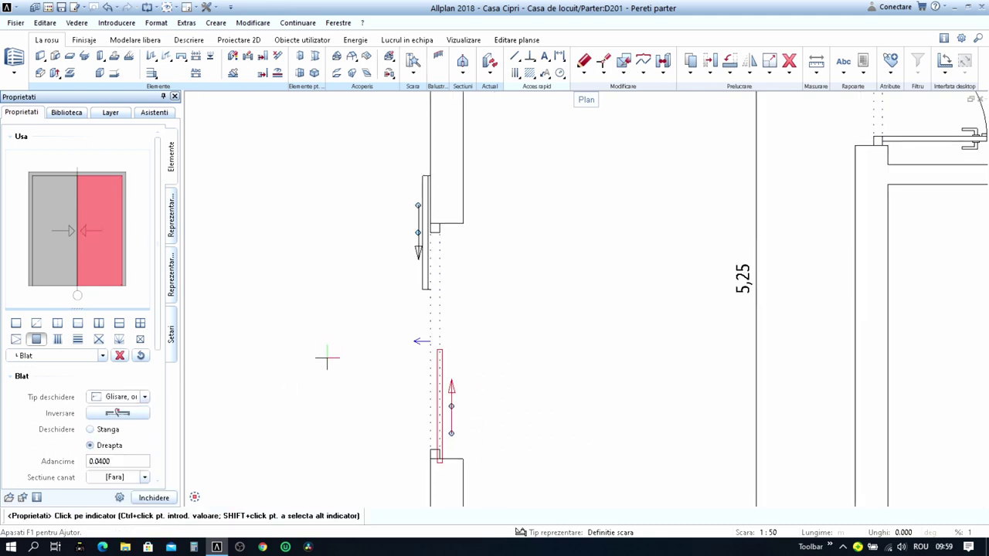
scroll(325, 333, down, 2)
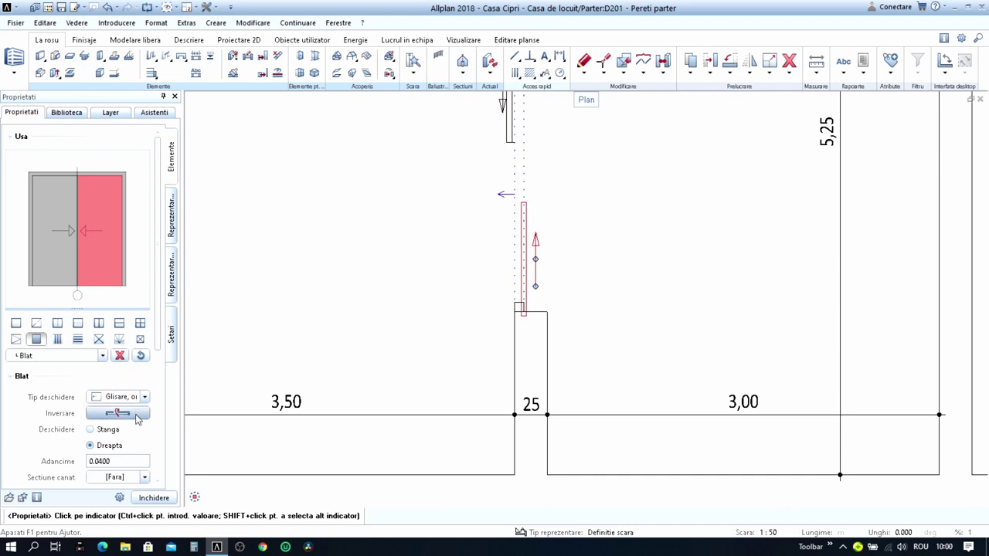
click(136, 413)
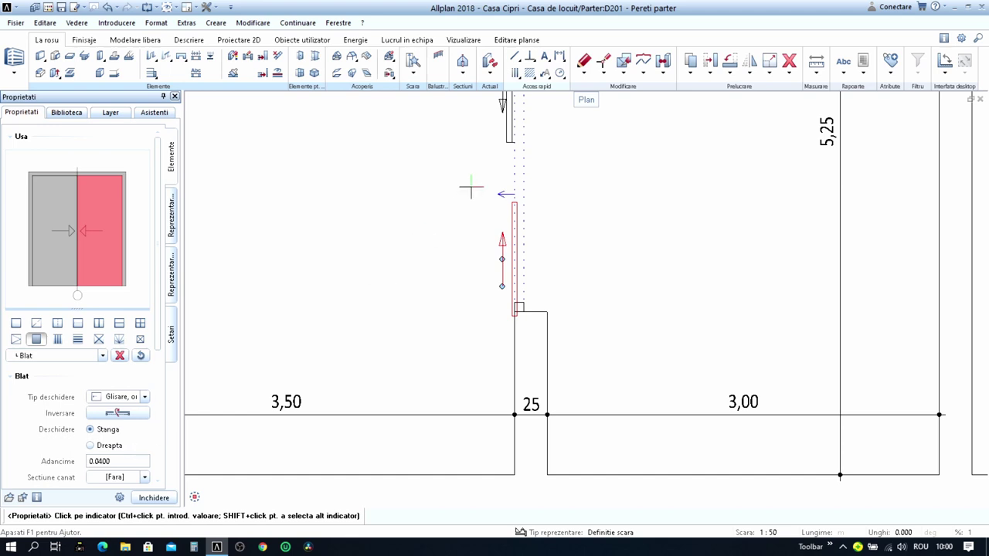
- Select the second leaf and keep both Parte and Opus deschidere pieces at [Fara]
key(Escape)
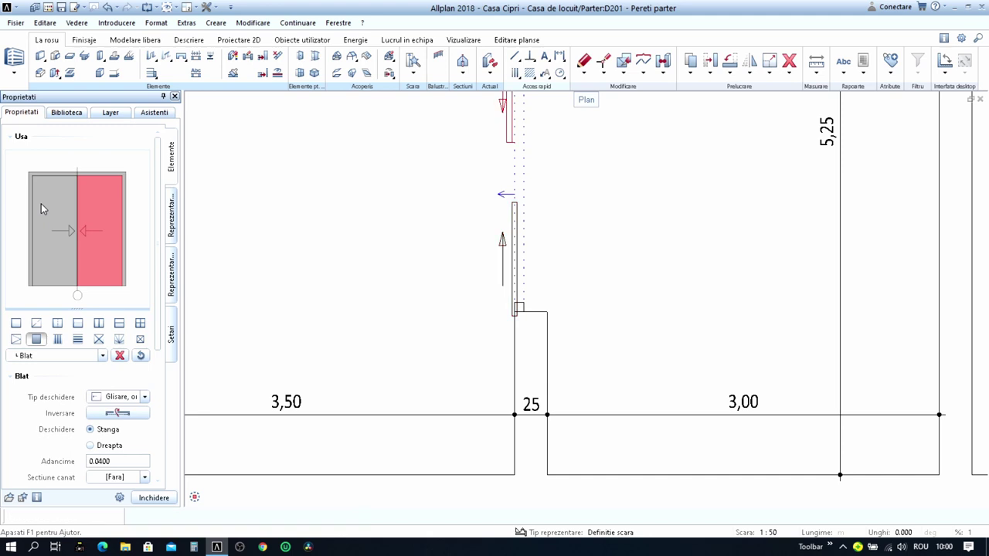
click(67, 213)
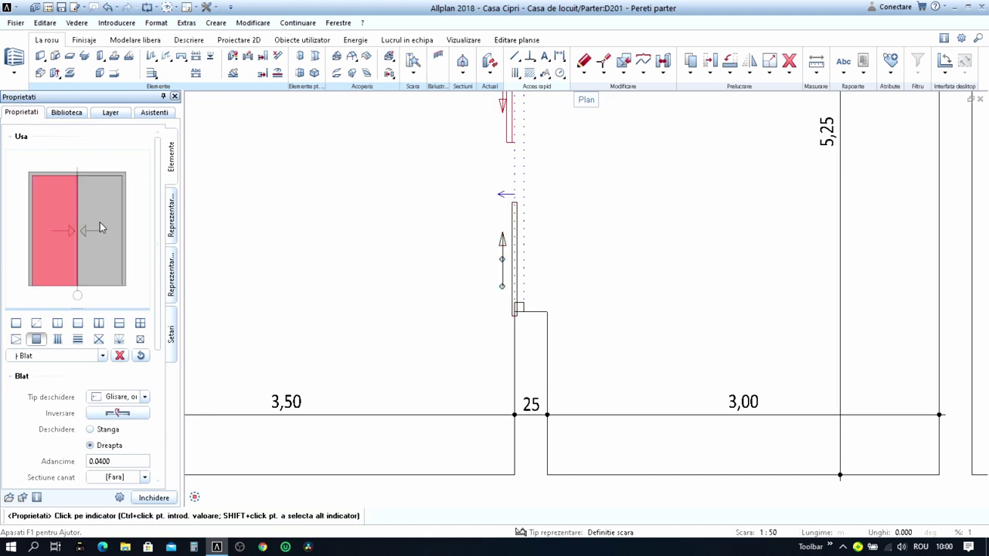
click(104, 218)
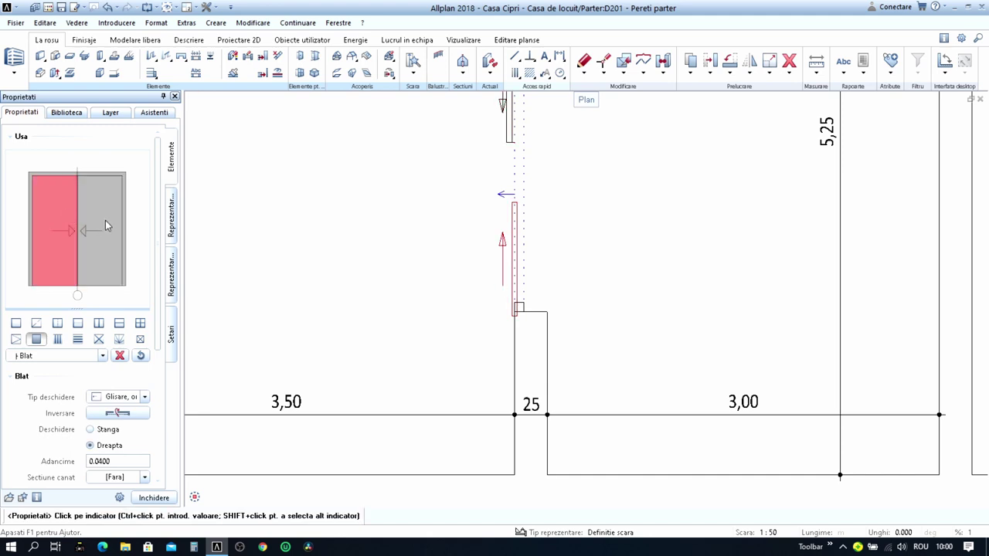
click(116, 248)
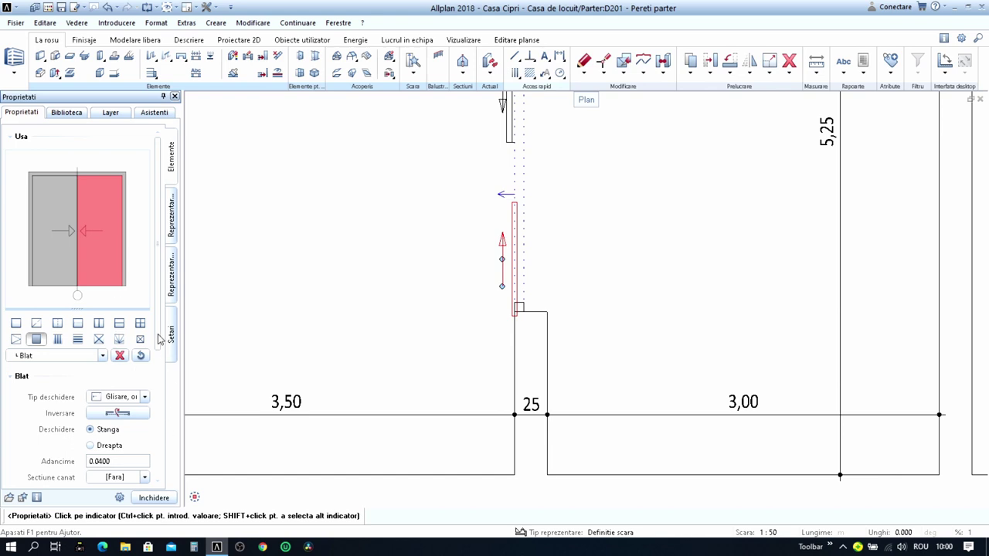
scroll(160, 368, down, 2)
scroll(159, 387, down, 3)
scroll(159, 417, down, 2)
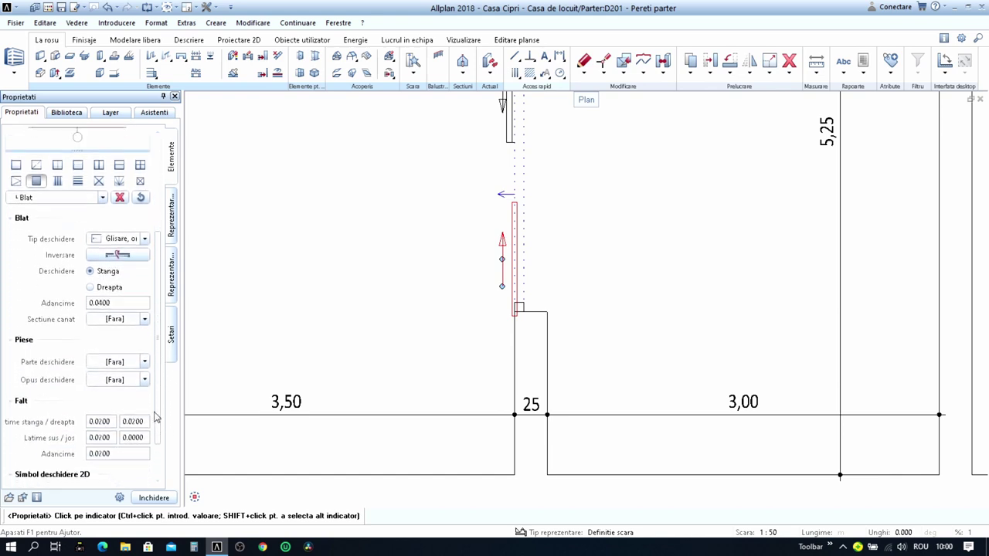
click(121, 363)
click(126, 365)
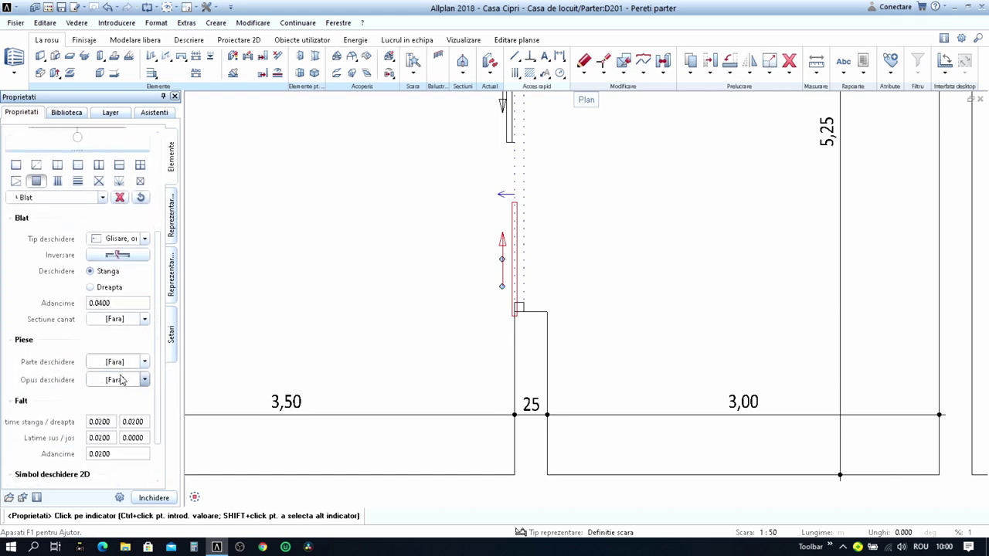
click(121, 379)
click(121, 379)
- Set the leaf's rebate depth to -0.02 and Deschis % to 50, then finish editing
click(121, 455)
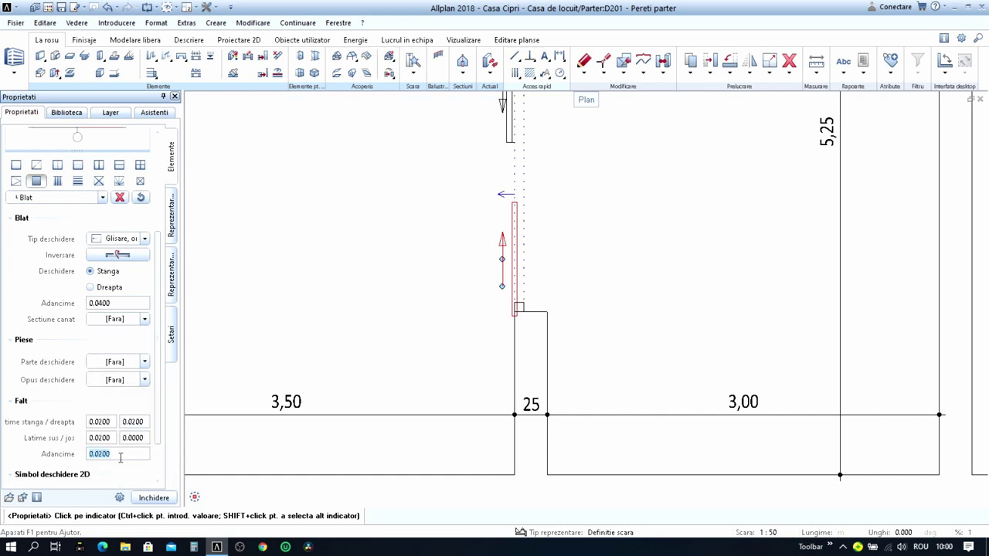
text(-0)
key(Return)
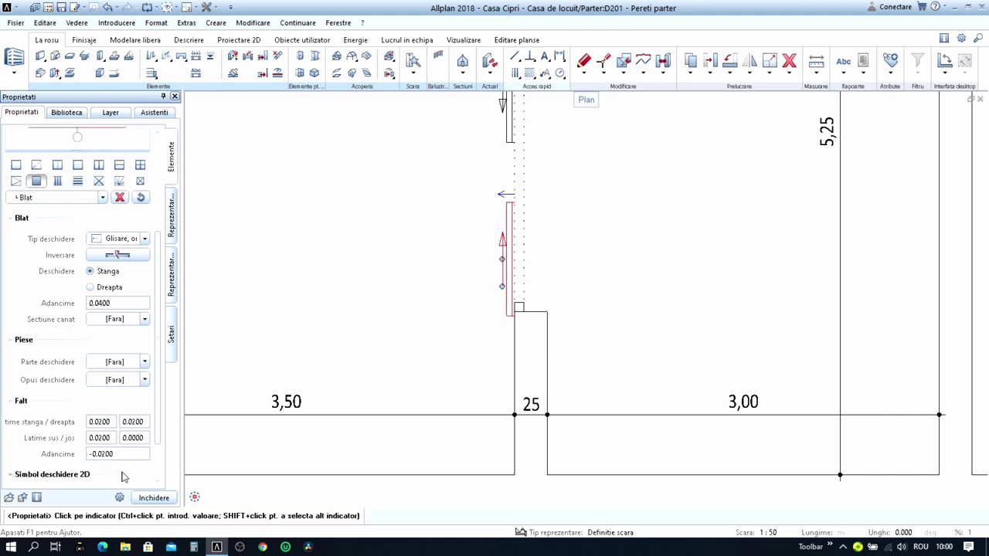
scroll(124, 477, down, 1)
scroll(120, 448, down, 1)
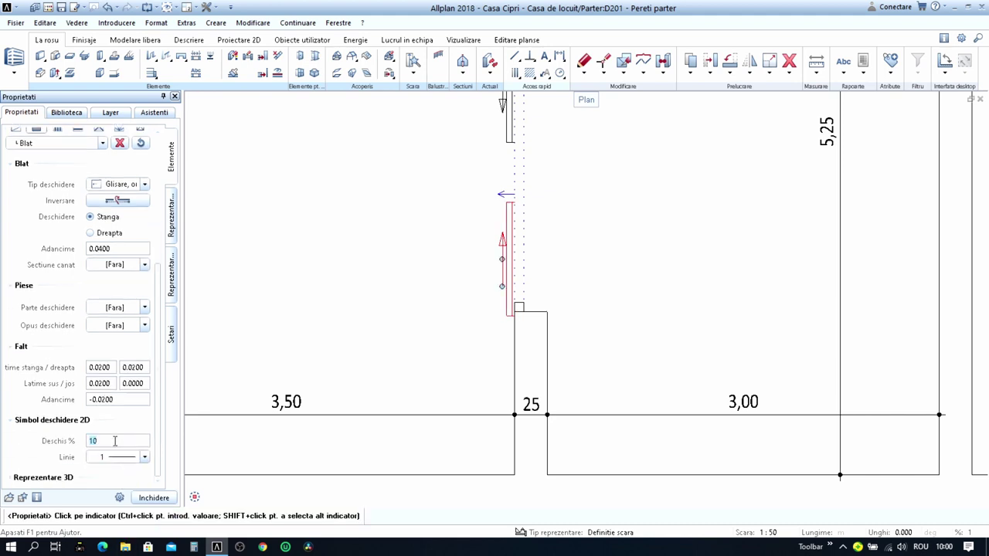
text(50)
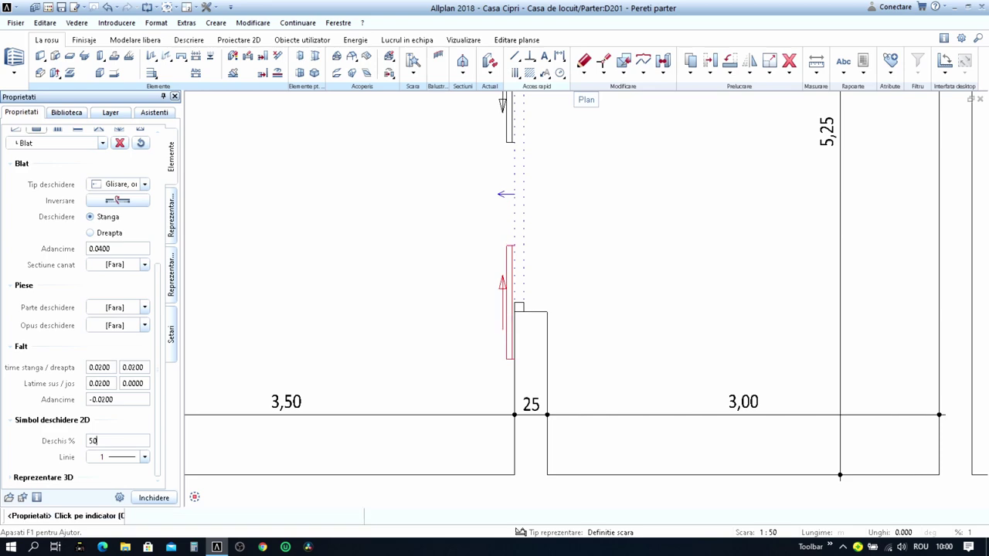
scroll(473, 299, up, 2)
scroll(424, 298, down, 3)
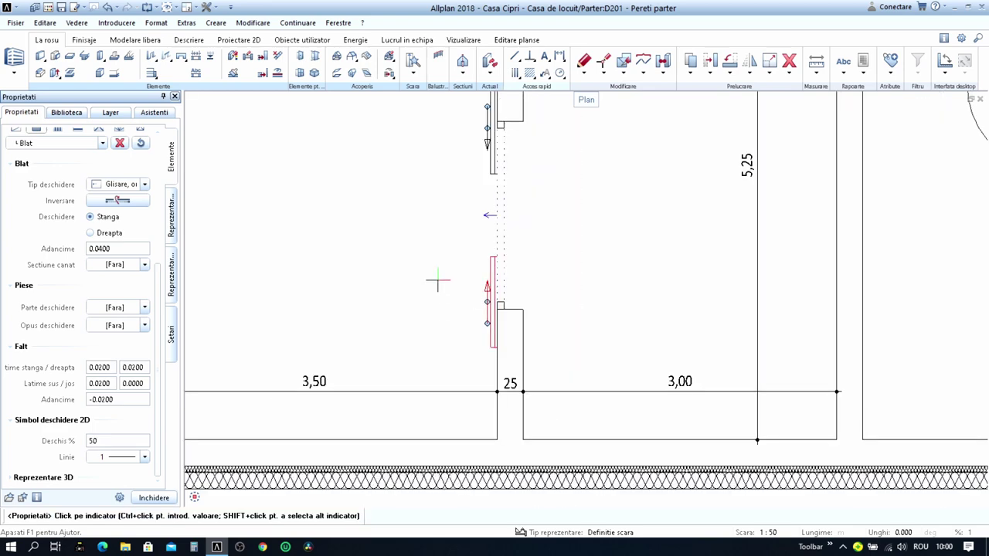
scroll(438, 280, down, 1)
scroll(472, 312, up, 1)
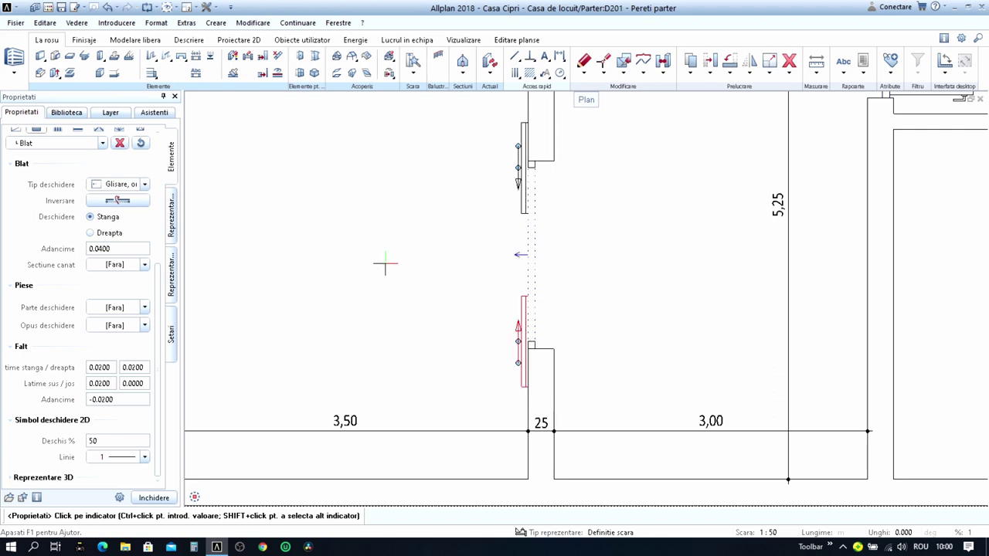
key(Escape)
key(Escape)
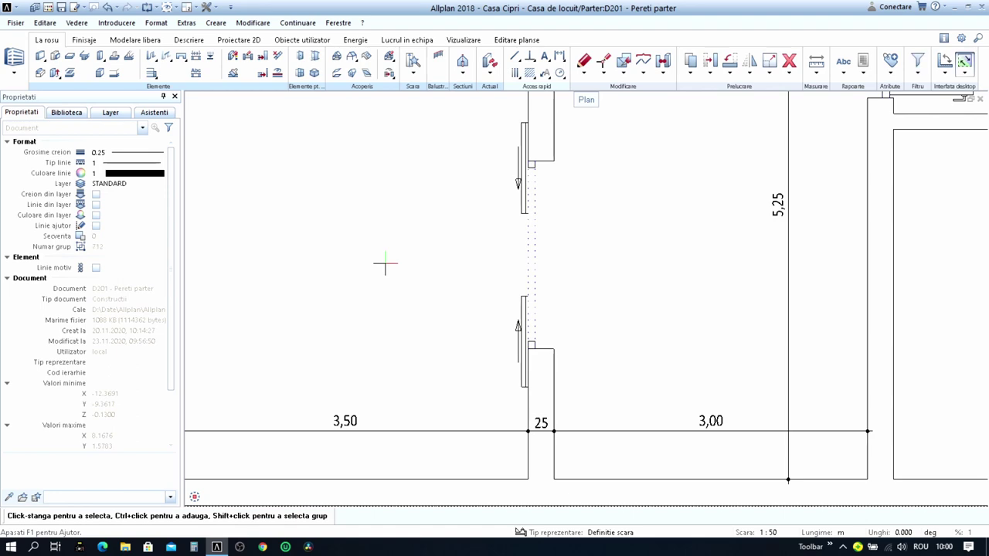
- Open a 3D perspective view of the house beside the plan, orbited to look from above
scroll(523, 249, down, 1)
scroll(541, 242, down, 2)
scroll(579, 220, up, 1)
scroll(584, 240, up, 1)
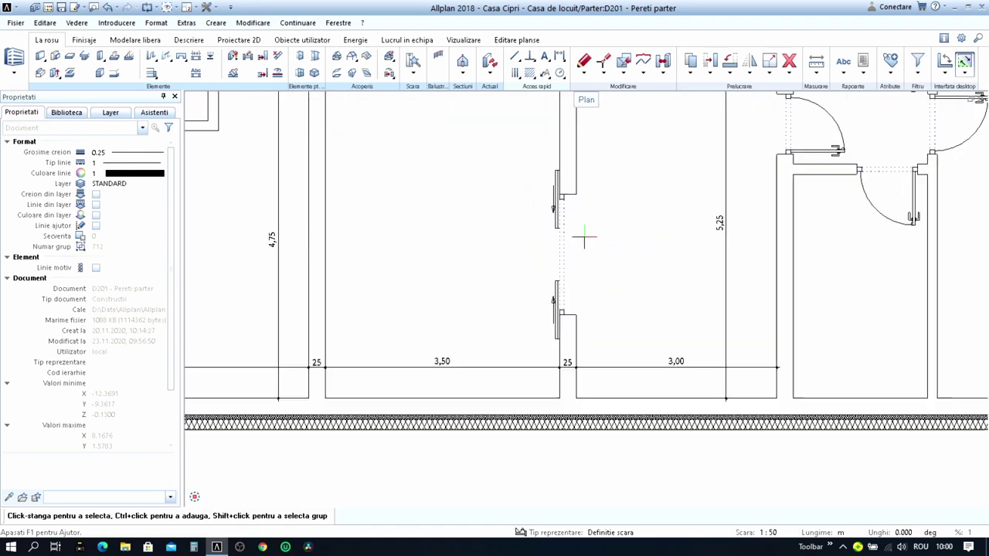
scroll(581, 239, up, 1)
key(F4)
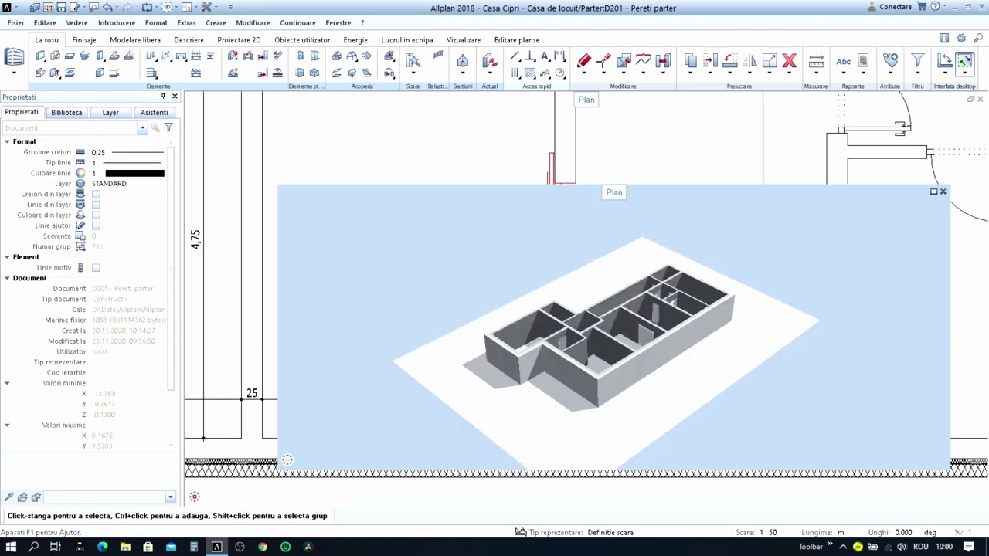
drag(342, 369, 335, 326)
- Zoom to the entrance door and bring up its Glaf (frame) settings from the plan
scroll(335, 327, up, 1)
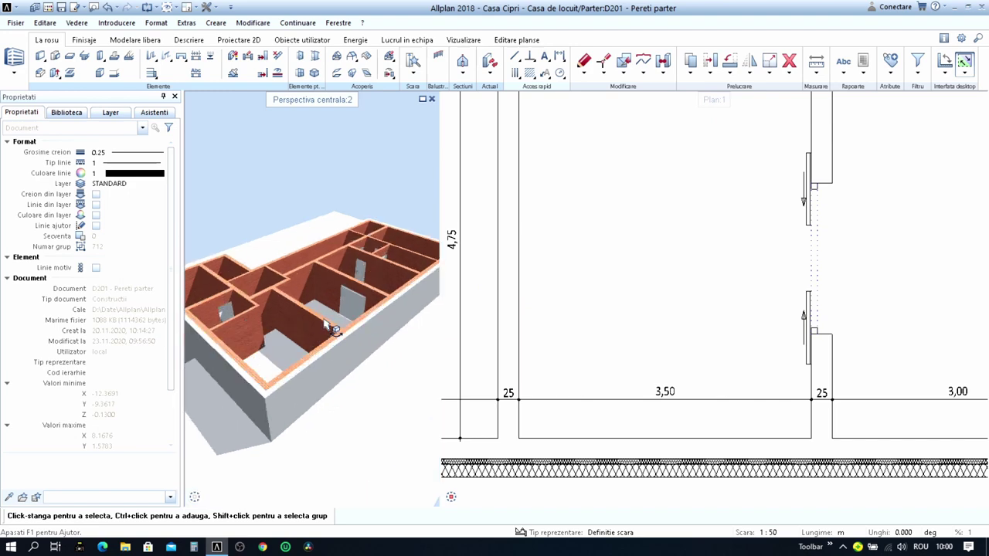
scroll(332, 329, up, 1)
scroll(325, 337, up, 1)
scroll(310, 347, up, 1)
scroll(309, 347, up, 1)
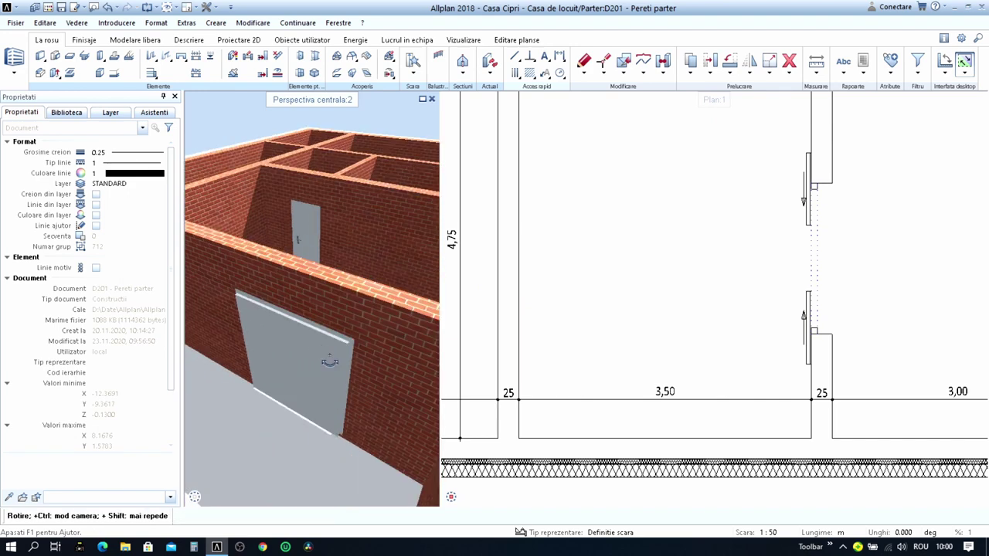
scroll(325, 353, up, 2)
scroll(313, 371, up, 1)
scroll(308, 386, up, 1)
scroll(320, 384, down, 2)
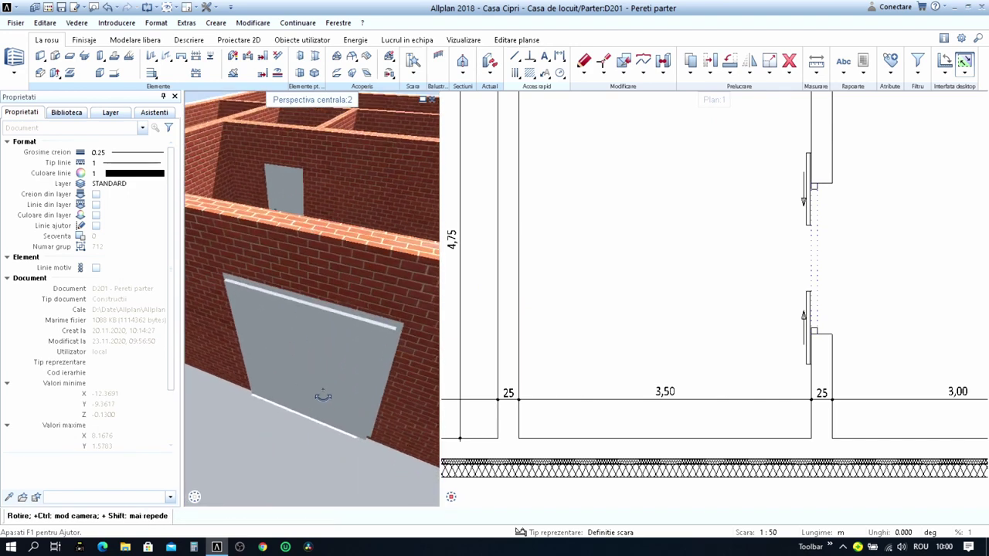
scroll(320, 386, down, 1)
scroll(633, 316, down, 1)
scroll(609, 282, down, 2)
scroll(656, 248, up, 4)
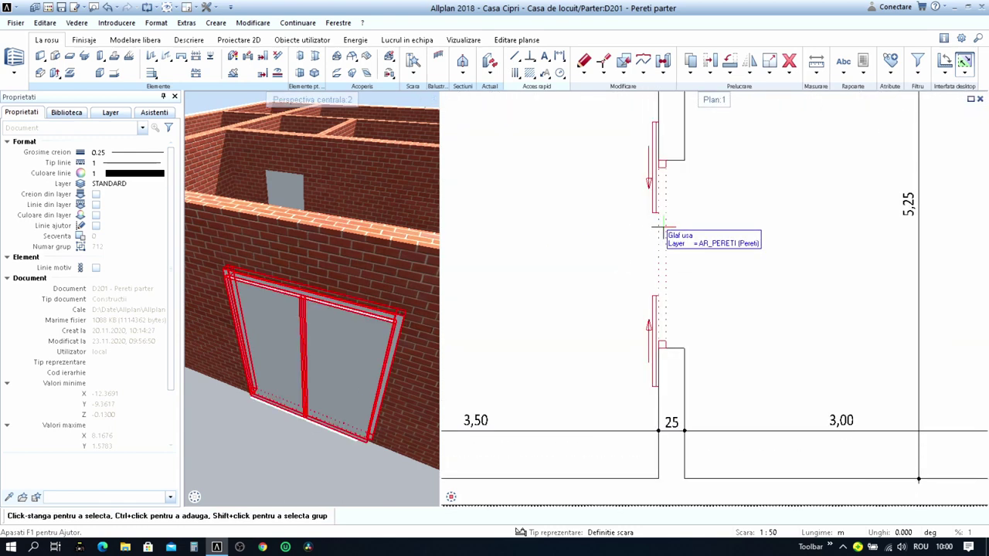
click(662, 226)
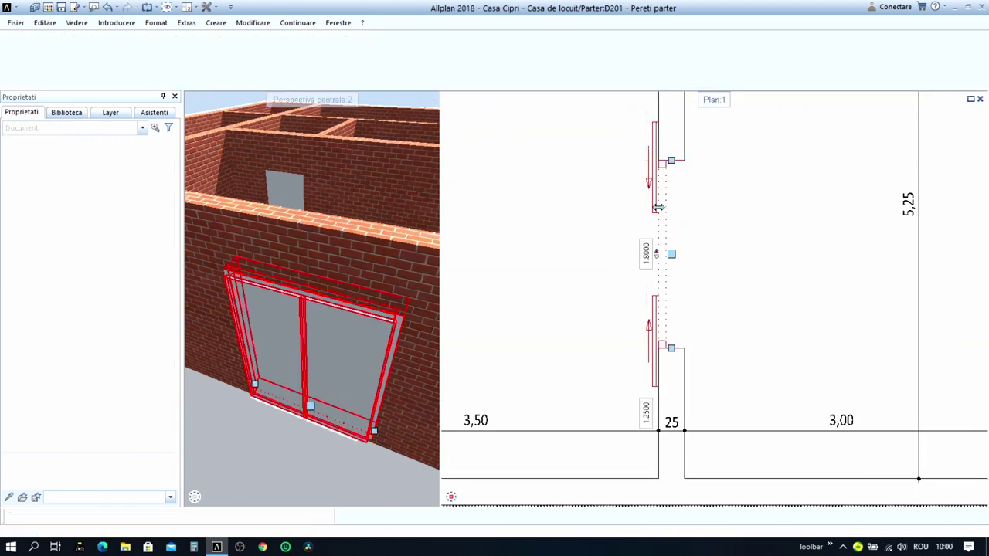
key(Delete)
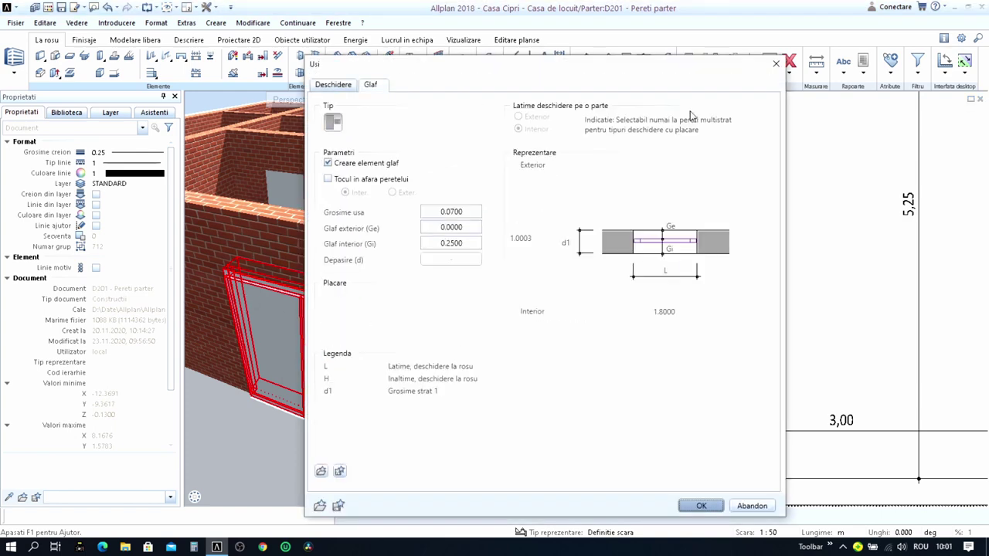
- Close the Usi door dialog and delete the selected entrance door
click(776, 64)
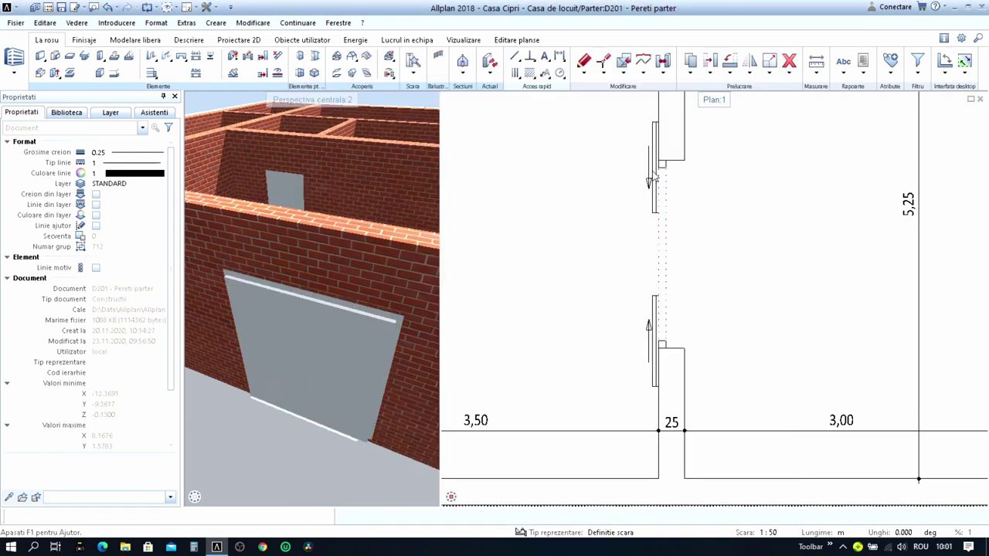
scroll(655, 152, up, 3)
scroll(655, 151, up, 1)
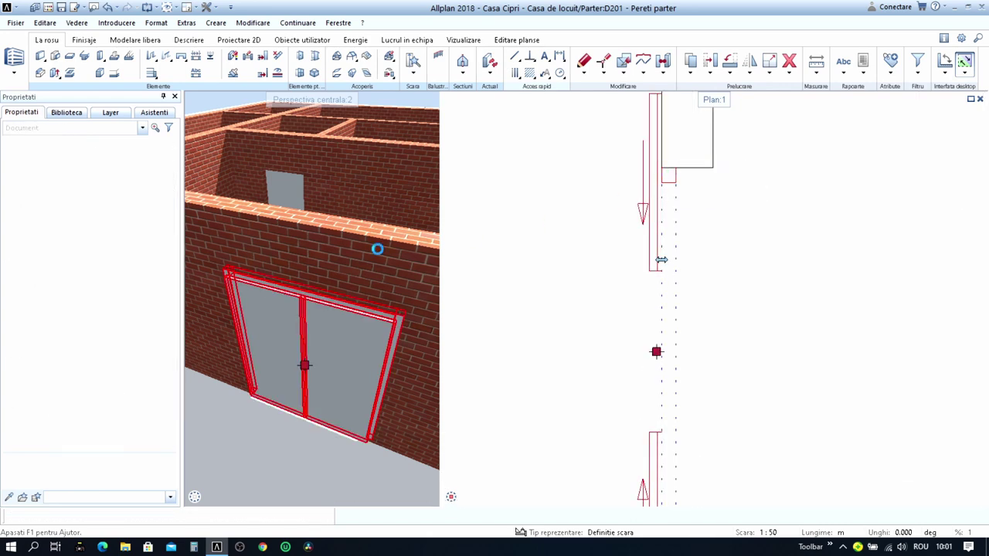
key(Delete)
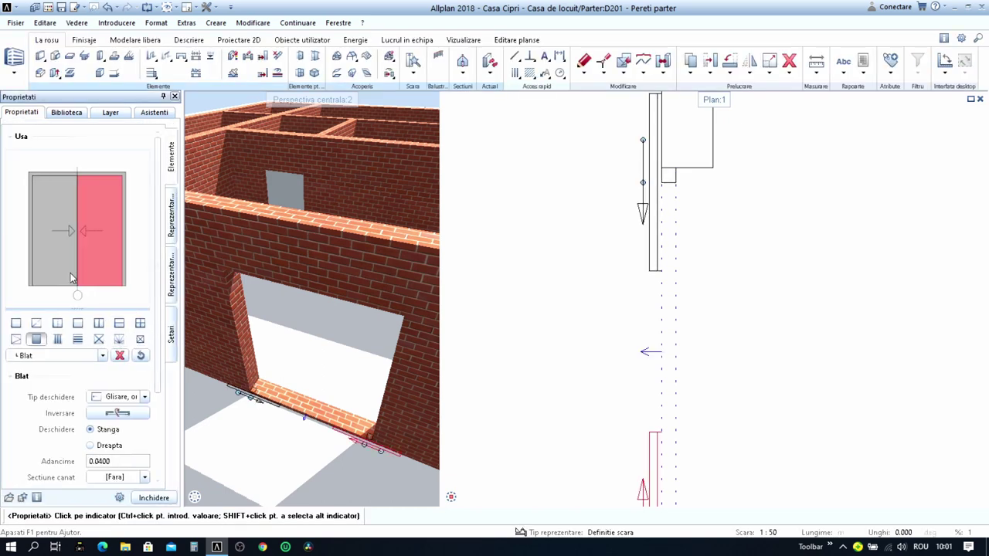
- Set the first leaf to open right with Clanta cu rozeta handles on both faces
click(104, 431)
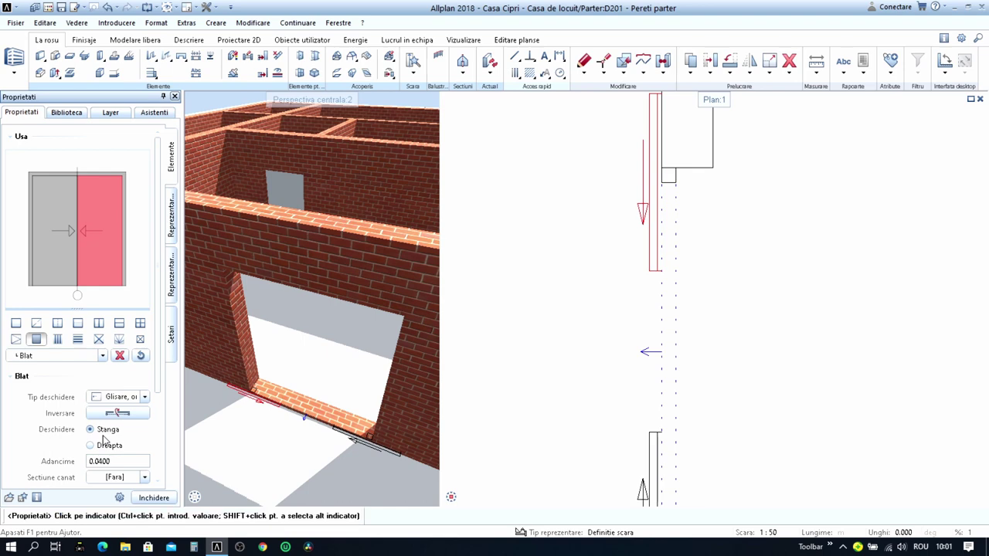
click(105, 445)
scroll(93, 407, down, 1)
scroll(93, 407, down, 2)
scroll(93, 407, down, 1)
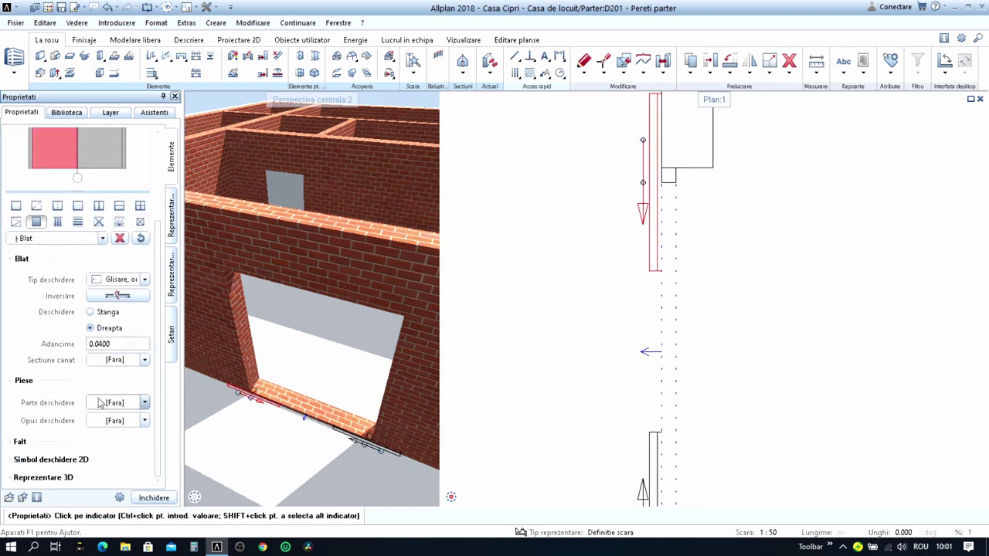
click(116, 408)
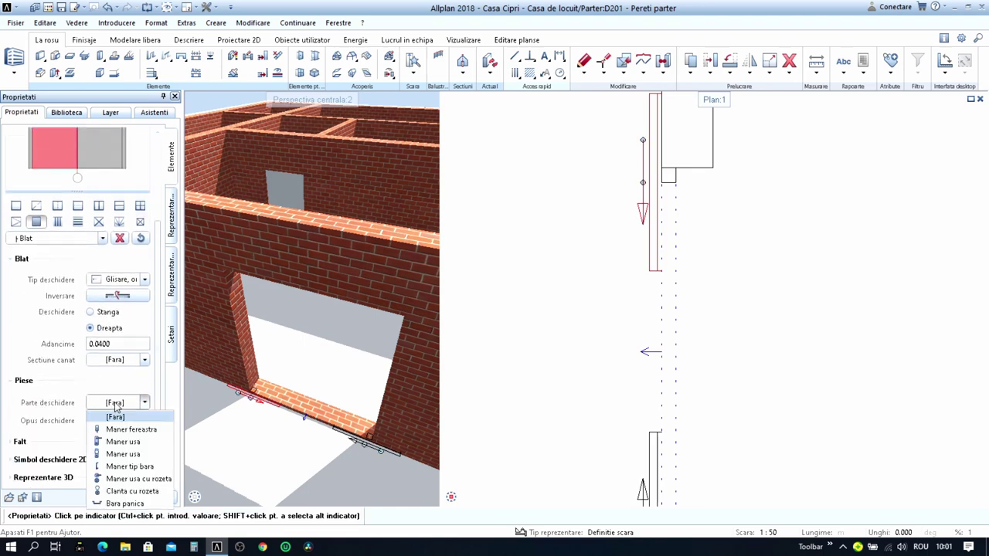
click(139, 493)
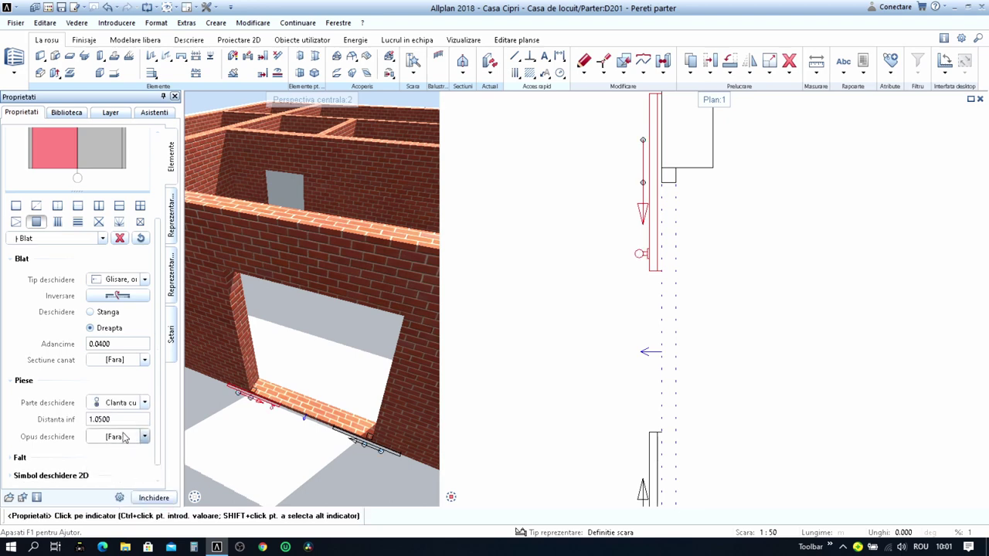
click(122, 439)
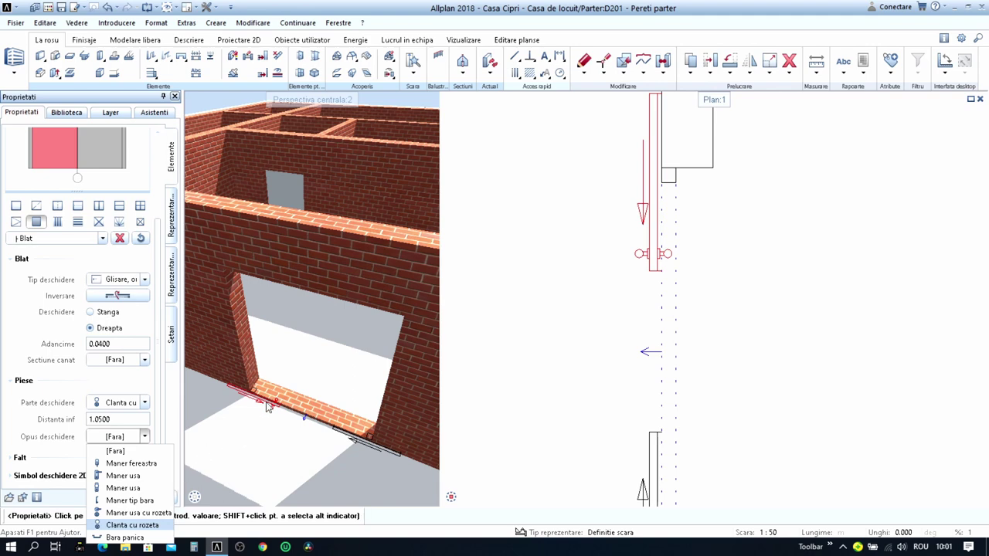
click(133, 524)
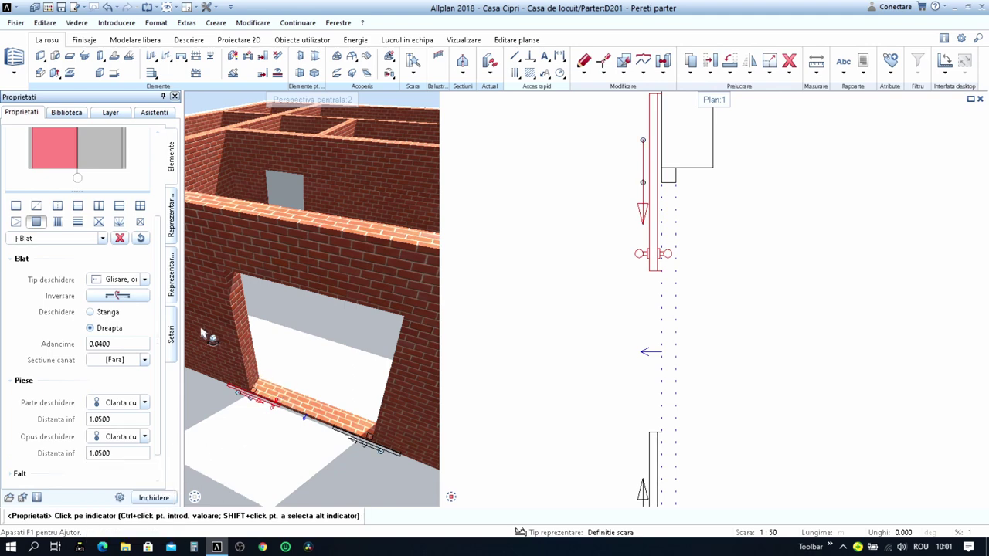
- Give the other leaf Clanta cu rozeta handles on both faces at 1.05 m
shift+click(192, 388)
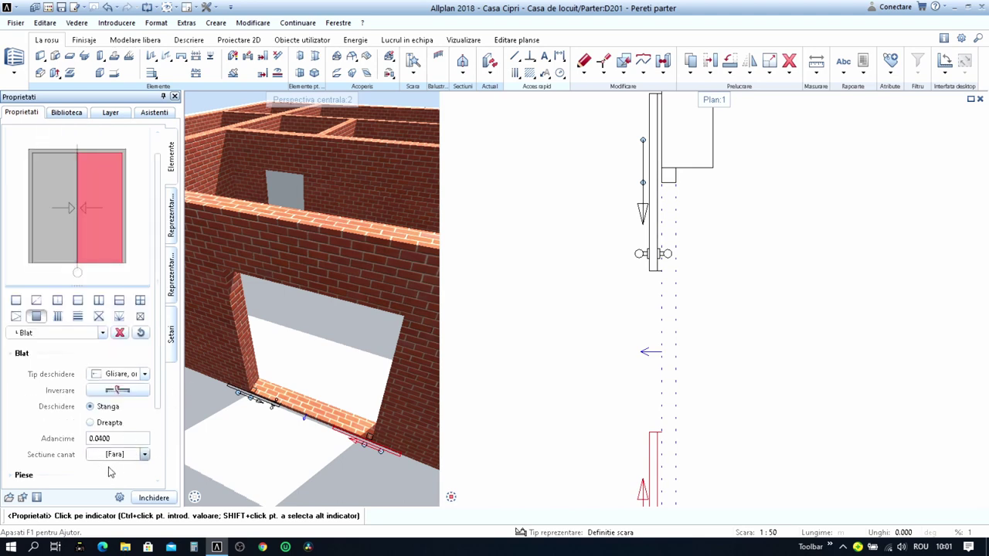
click(122, 402)
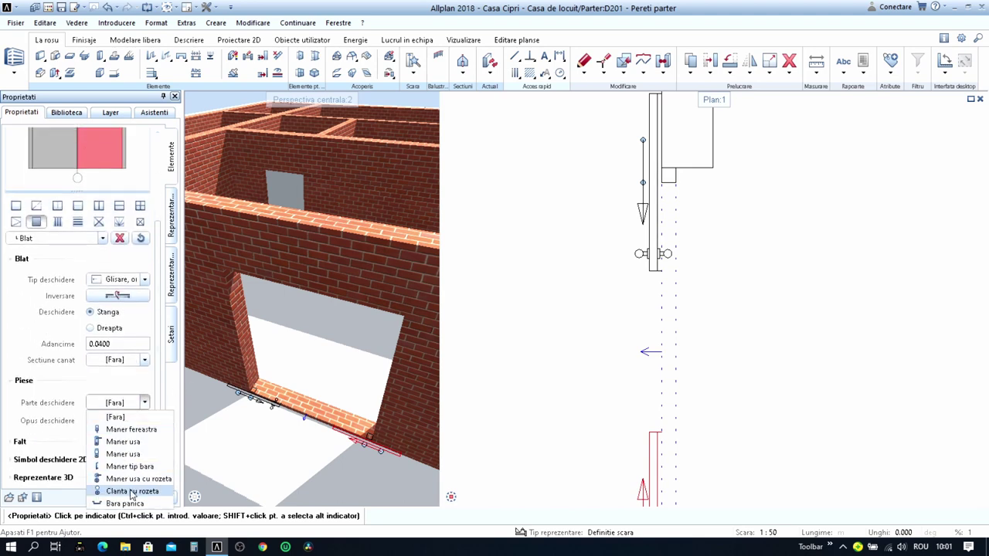
key(Return)
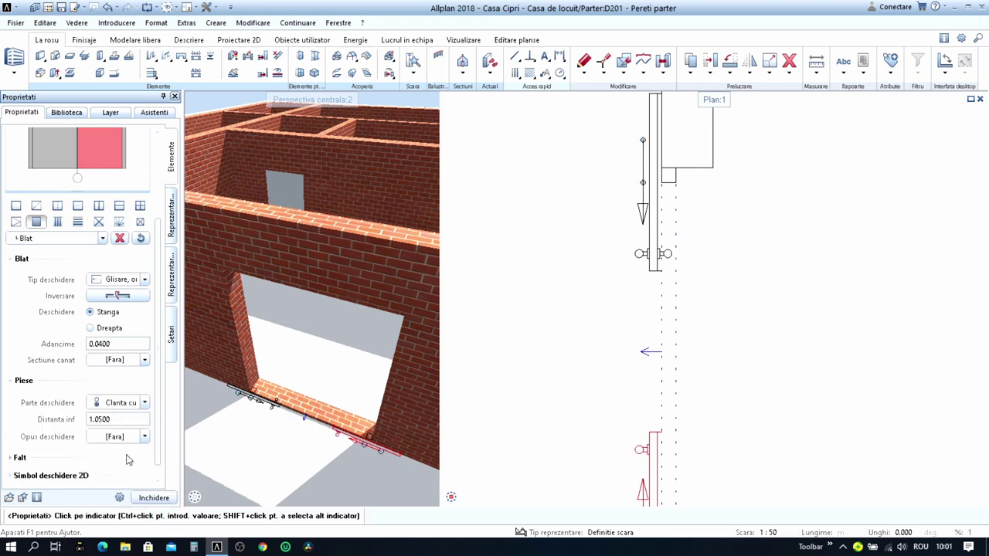
click(120, 438)
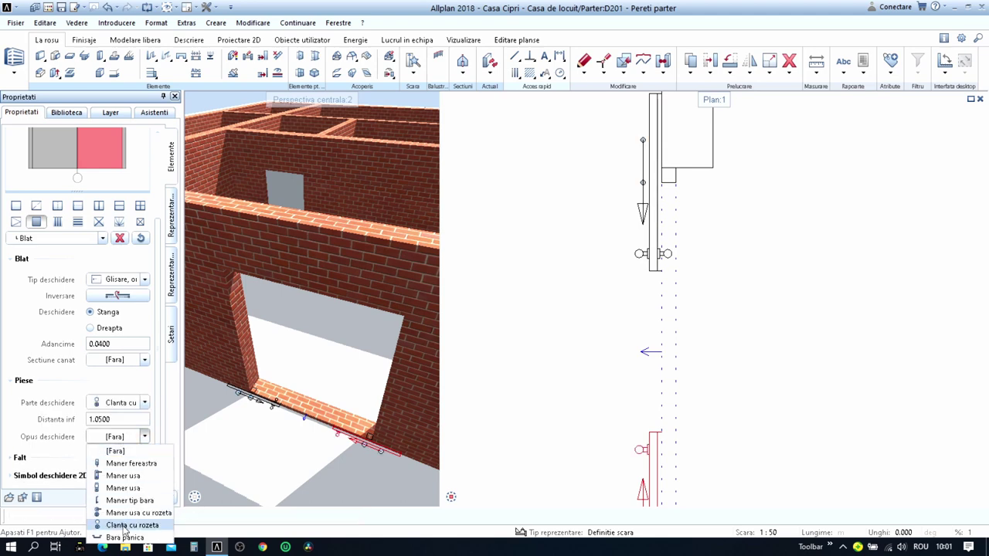
click(123, 527)
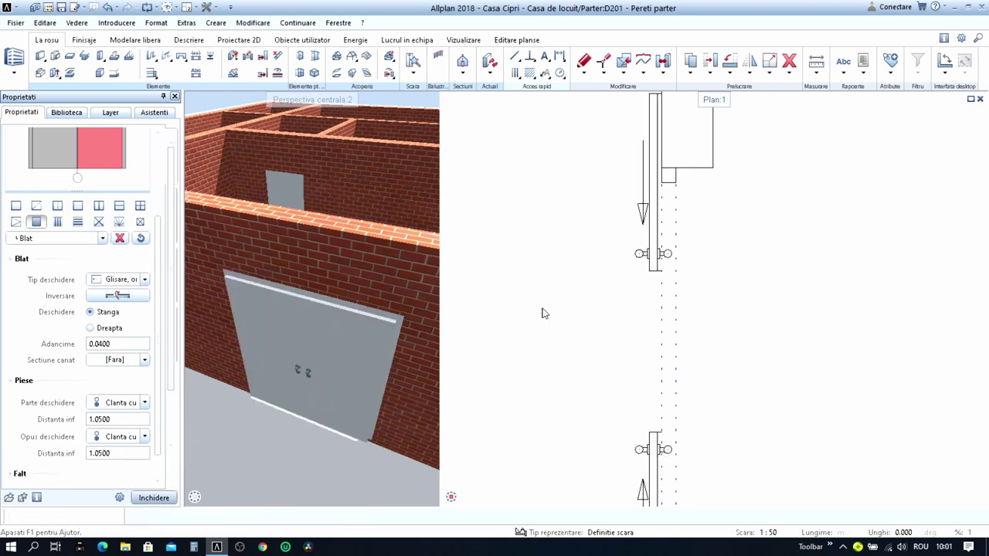
- Close the door properties to place the double door in the wall
key(Escape)
scroll(543, 312, down, 2)
scroll(555, 309, down, 3)
scroll(585, 309, down, 2)
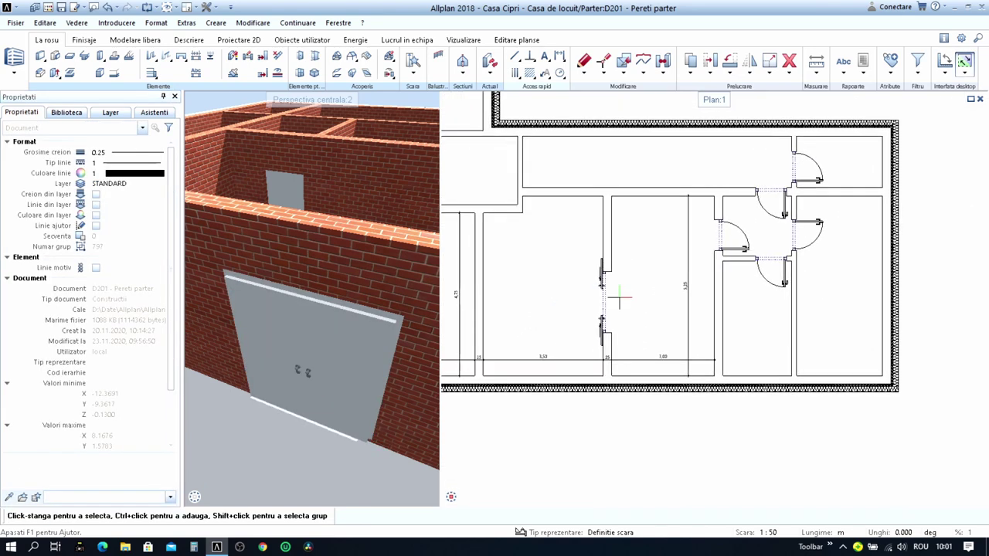
scroll(624, 294, up, 1)
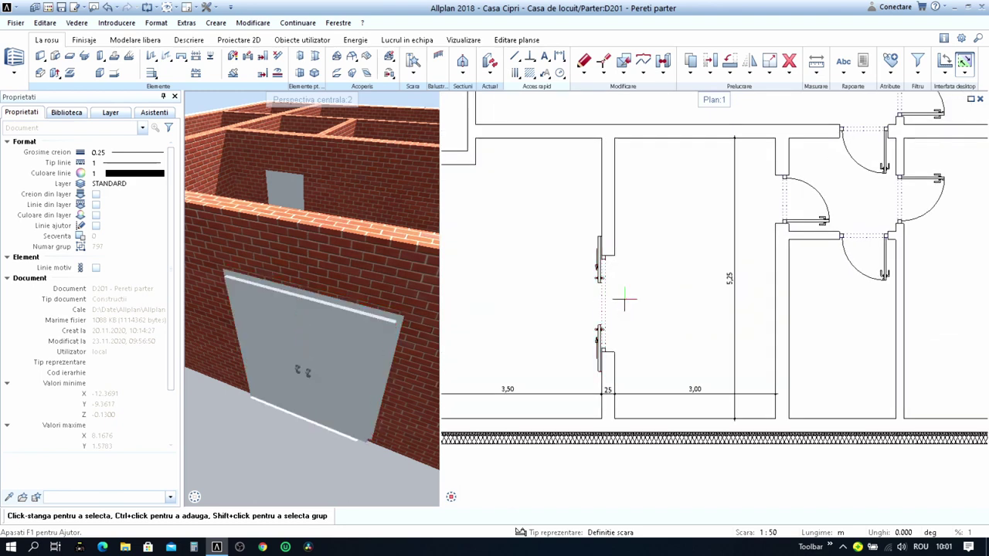
scroll(649, 290, up, 2)
scroll(697, 280, up, 1)
- Move the door along the wall from a base point at its jamb to its final spot
key(ctrl+m)
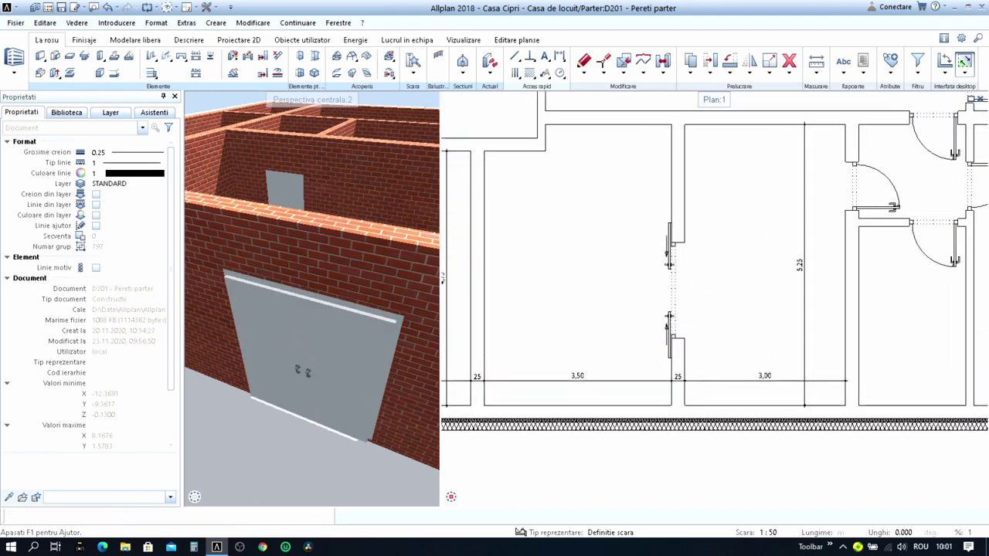
drag(605, 183, 709, 307)
click(723, 309)
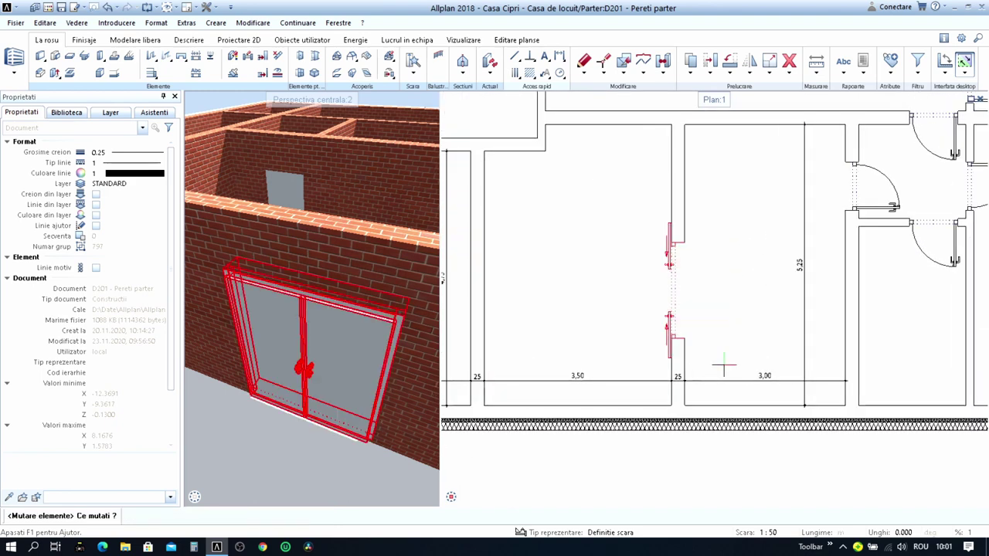
scroll(664, 292, up, 1)
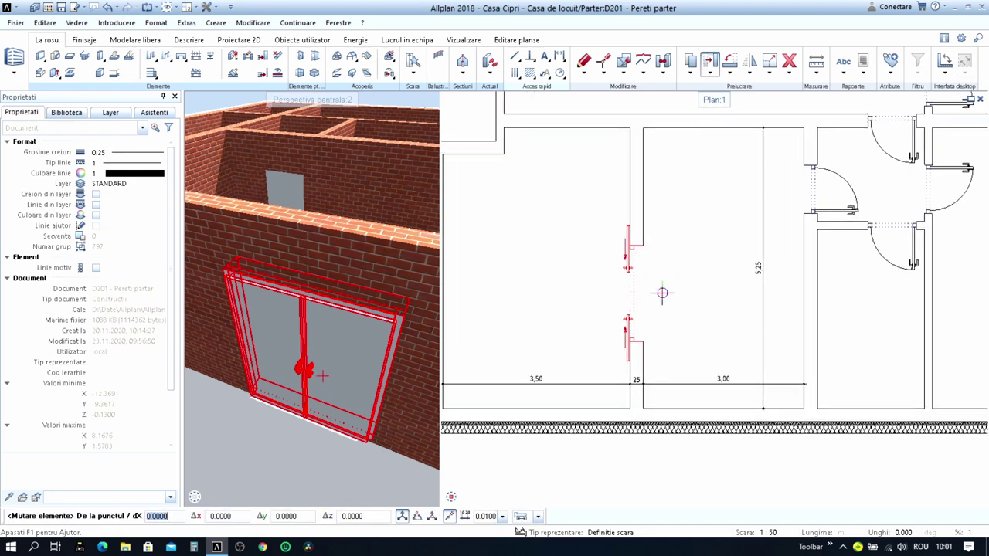
click(662, 291)
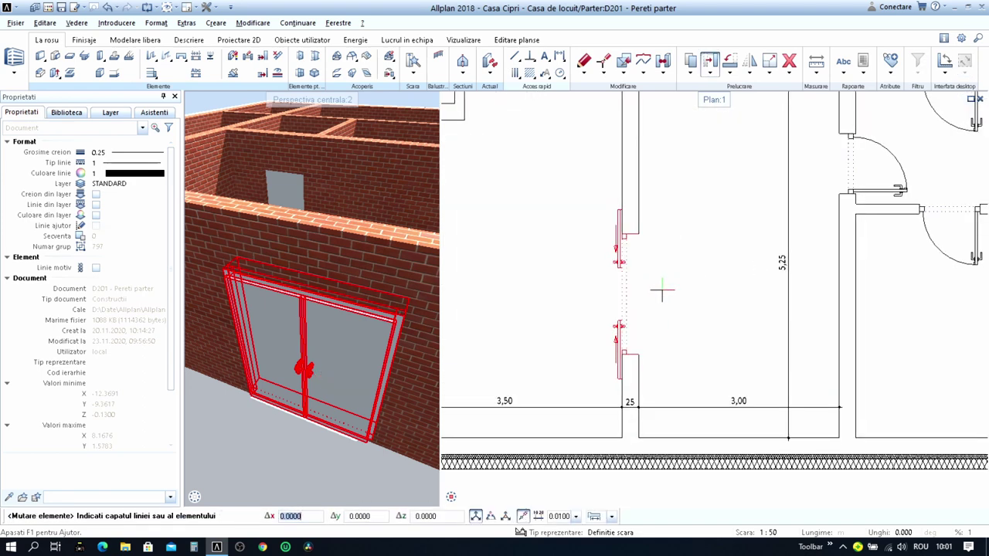
click(637, 232)
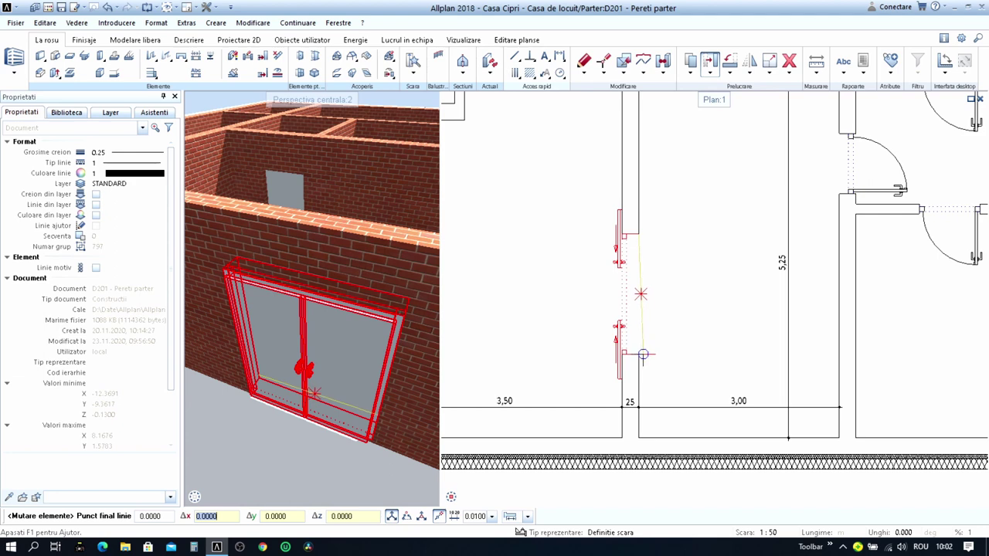
click(639, 294)
middle_drag(666, 314, 601, 348)
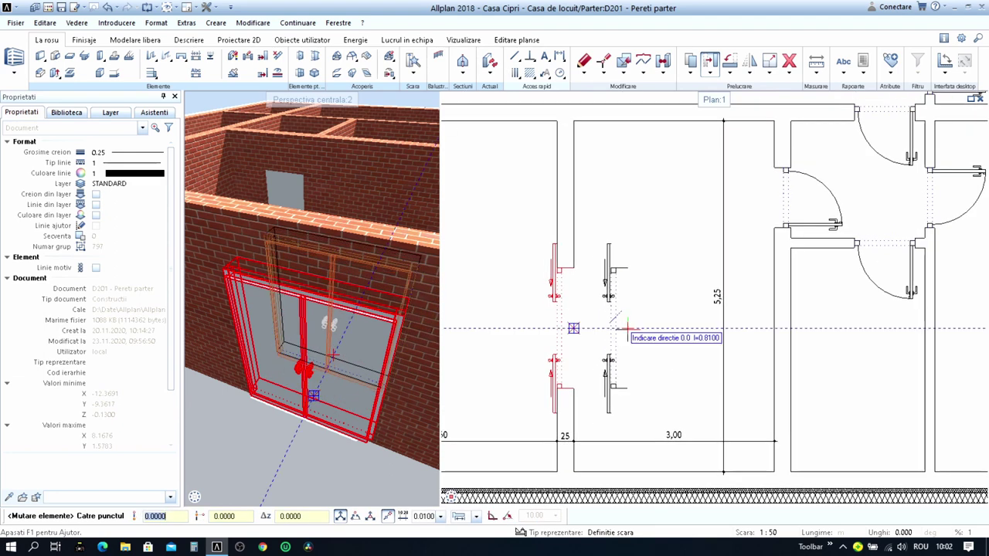
click(626, 329)
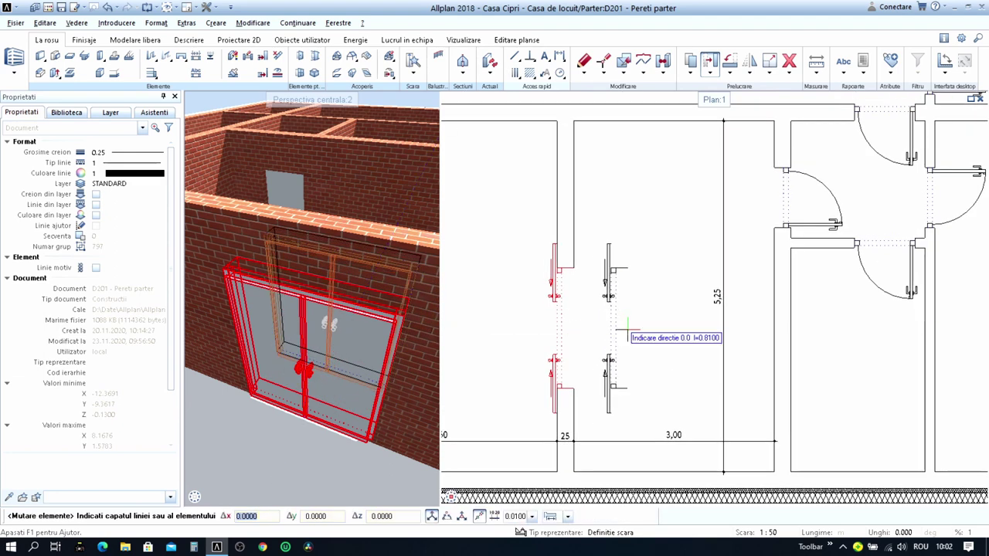
click(573, 121)
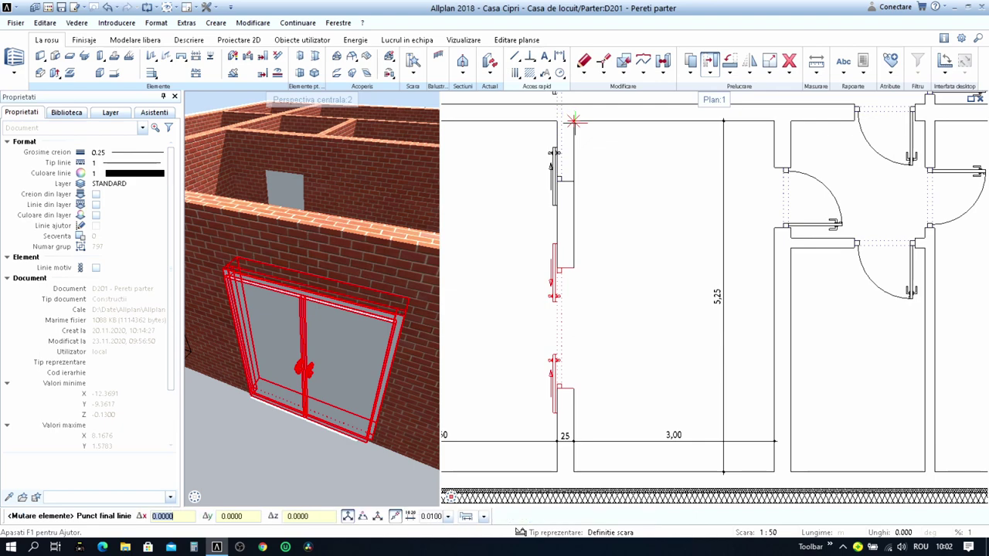
click(577, 471)
scroll(585, 378, down, 3)
- Insert a matching 1.80 m door, reusing the existing door's settings, into the wall between the 4.00 and 3.50 rooms
scroll(585, 371, down, 2)
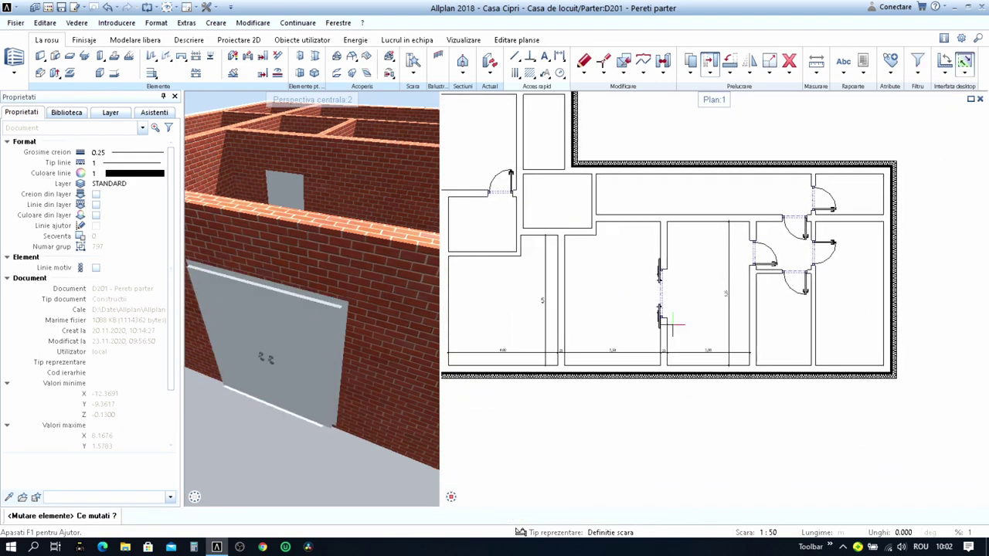
key(Escape)
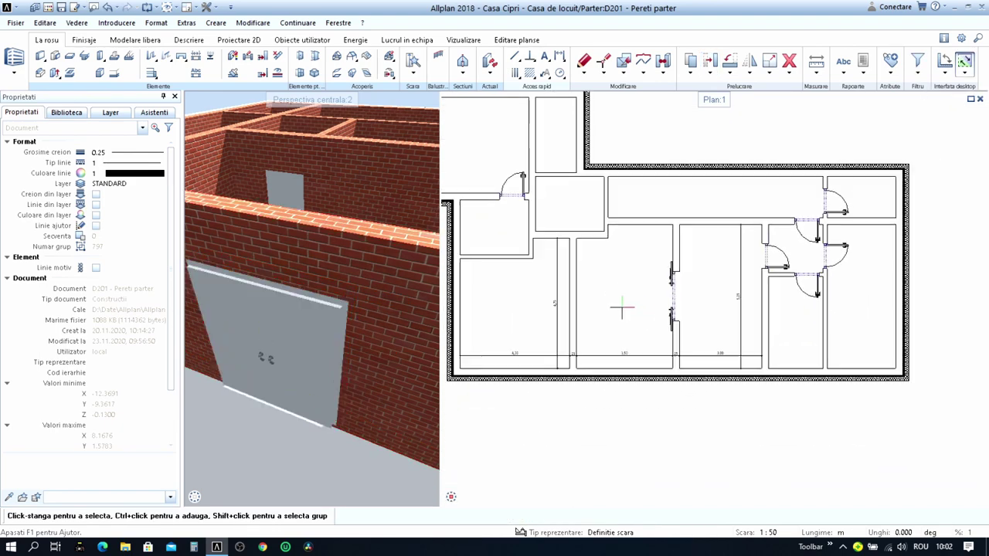
scroll(626, 323, up, 2)
scroll(602, 322, up, 2)
scroll(714, 287, down, 2)
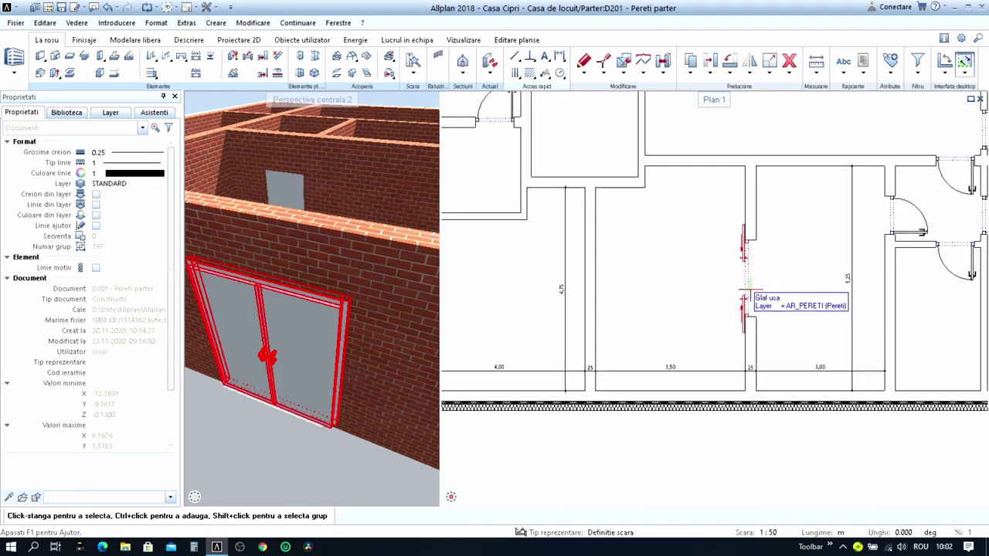
middle_drag(755, 290, 744, 280)
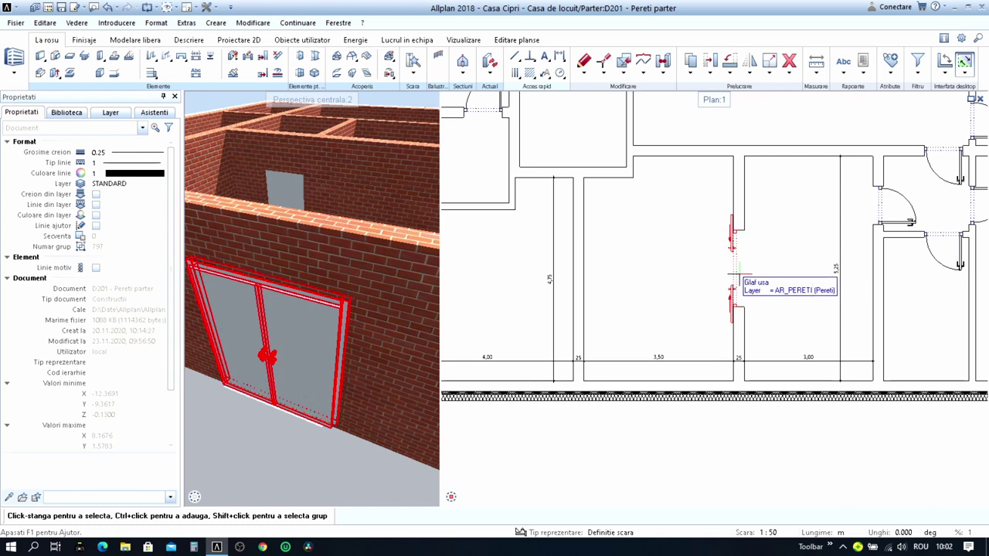
double_click(744, 279)
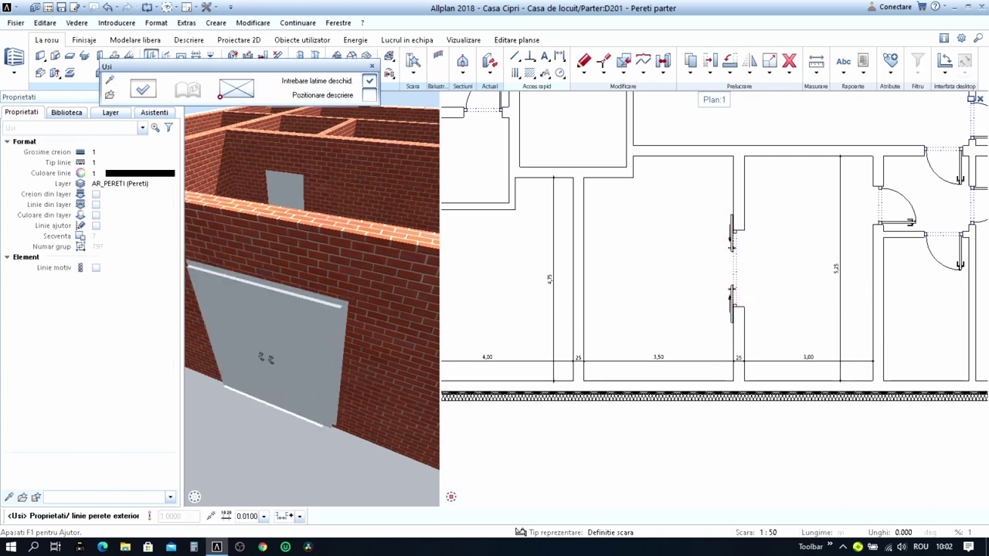
click(578, 332)
click(578, 255)
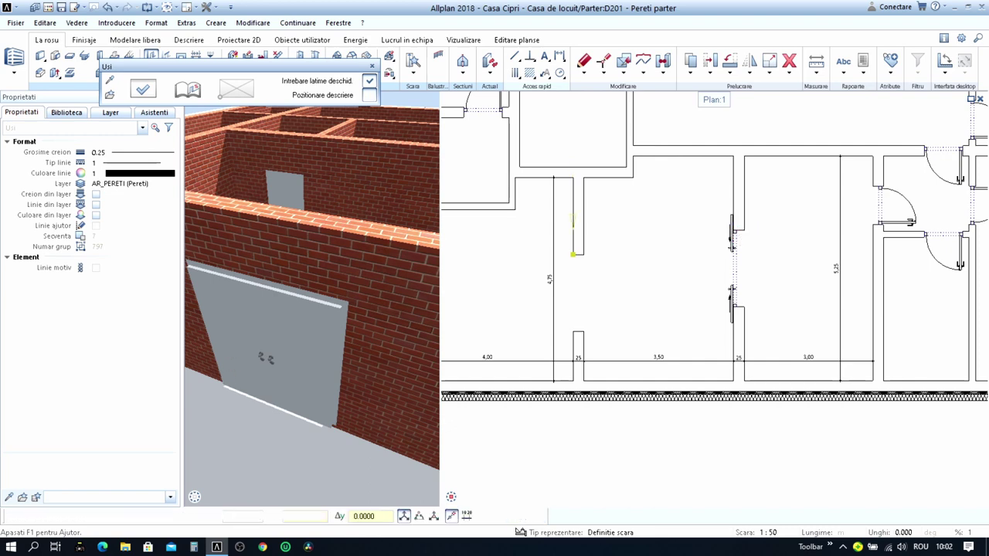
click(744, 229)
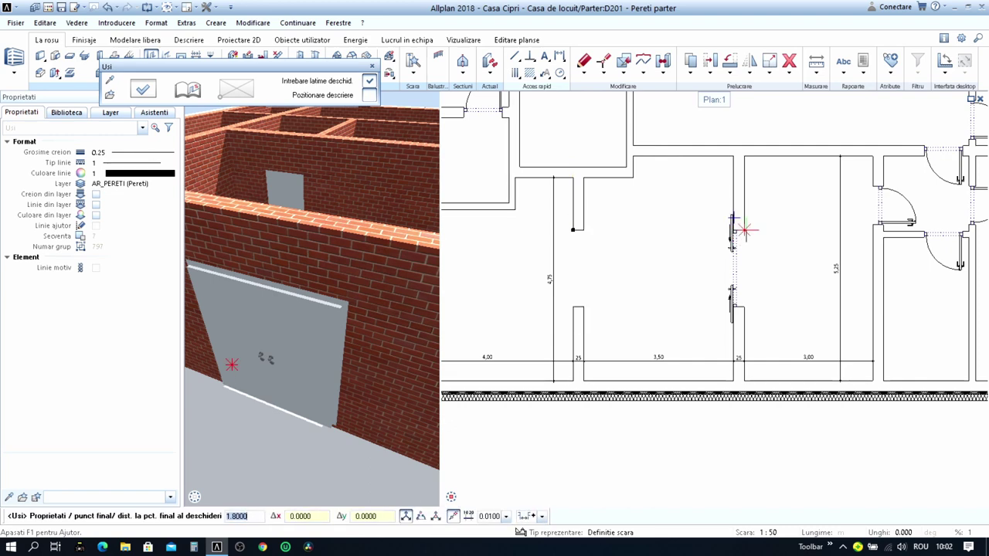
key(Return)
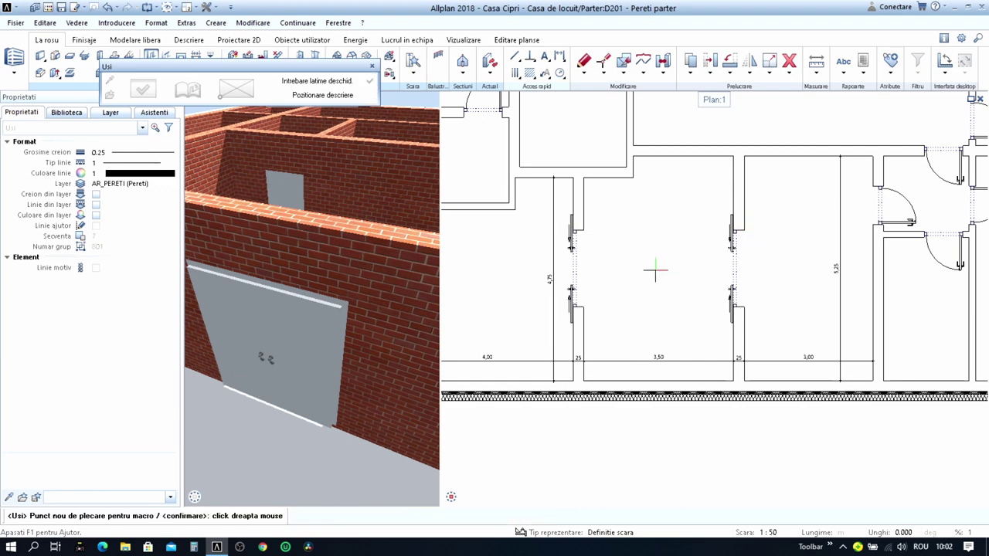
scroll(672, 269, down, 1)
scroll(690, 267, down, 1)
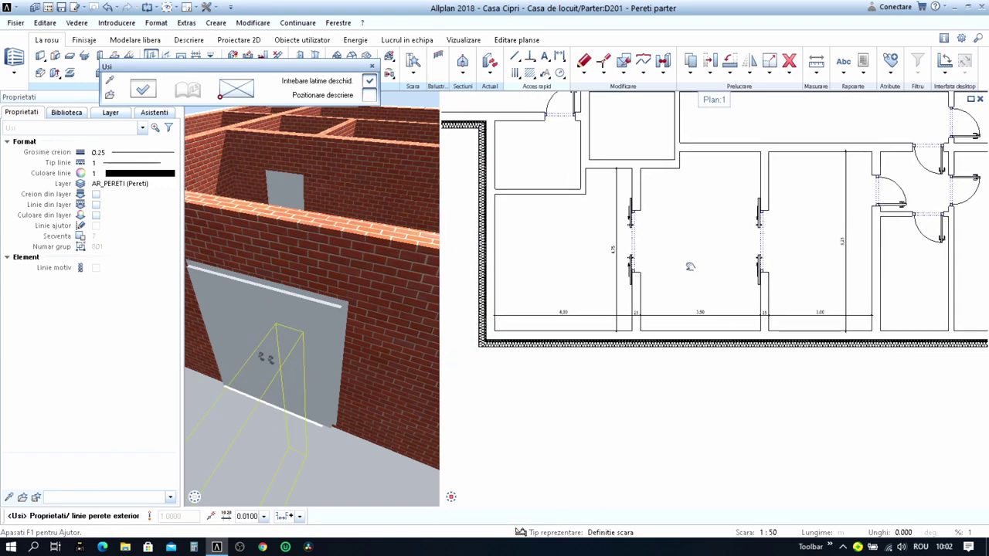
key(Escape)
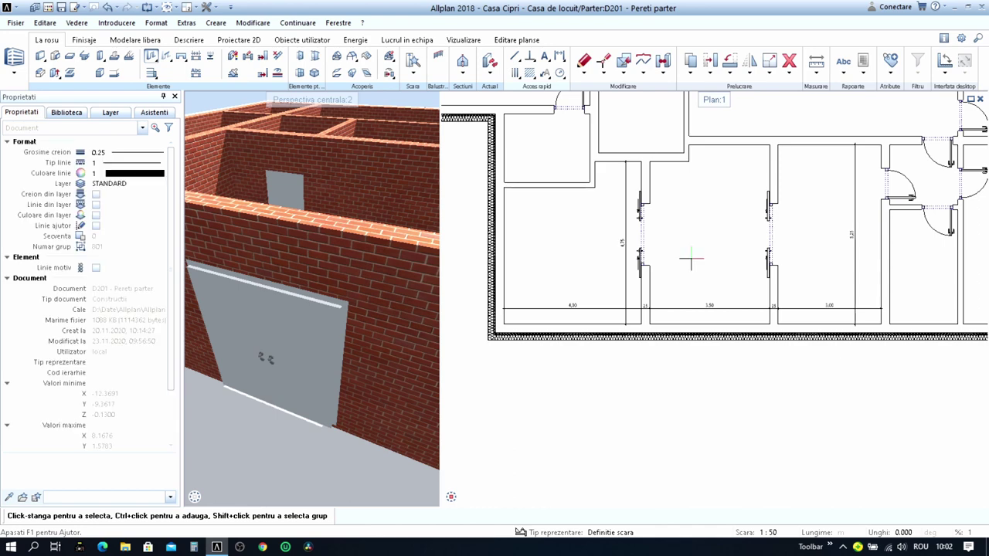
- Move the doors in the two interior walls together to a new position
scroll(691, 261, down, 1)
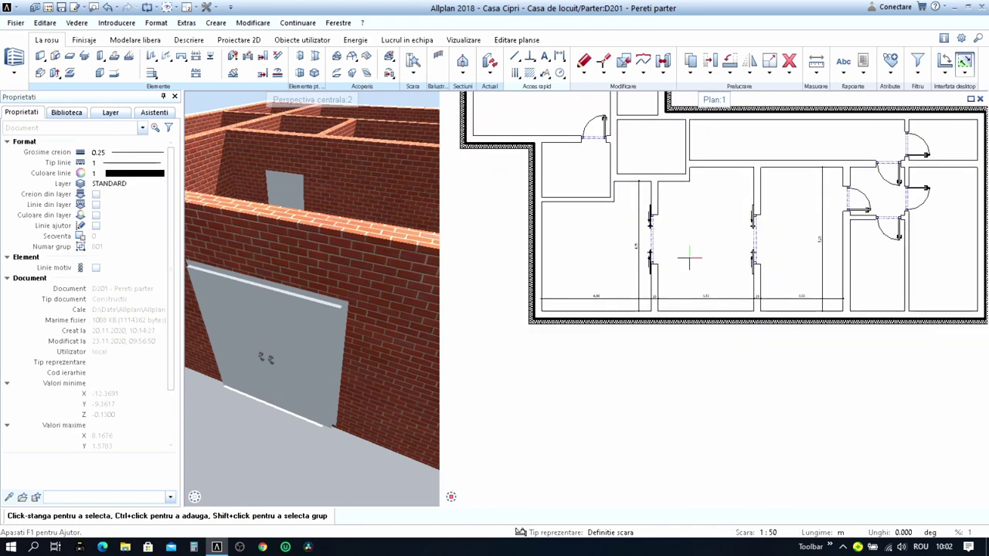
scroll(690, 260, up, 1)
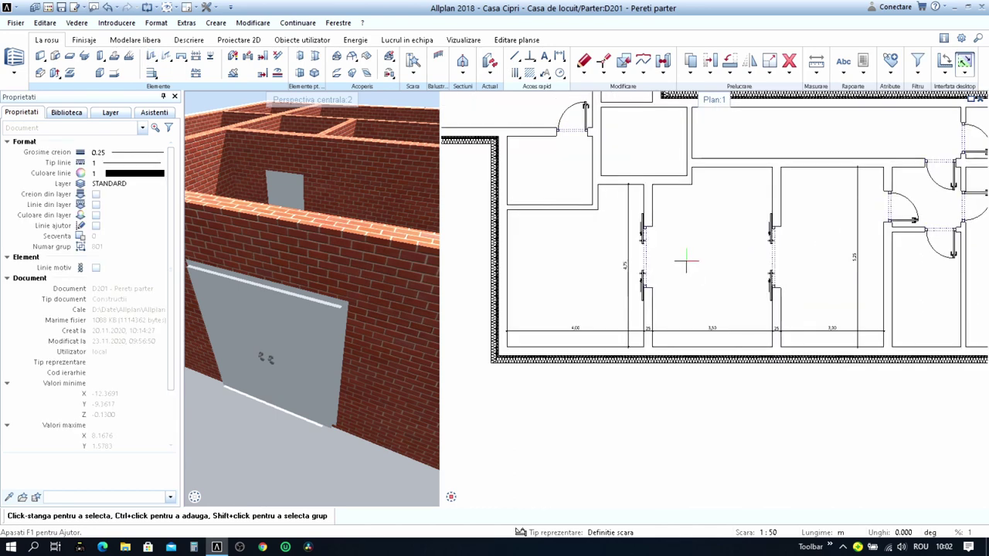
key(m)
drag(612, 202, 816, 301)
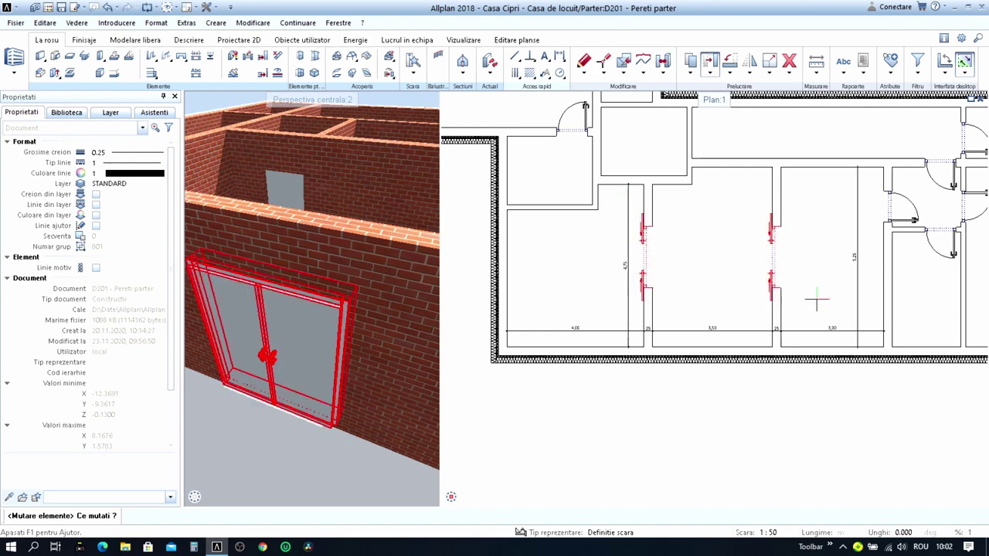
click(723, 226)
click(722, 225)
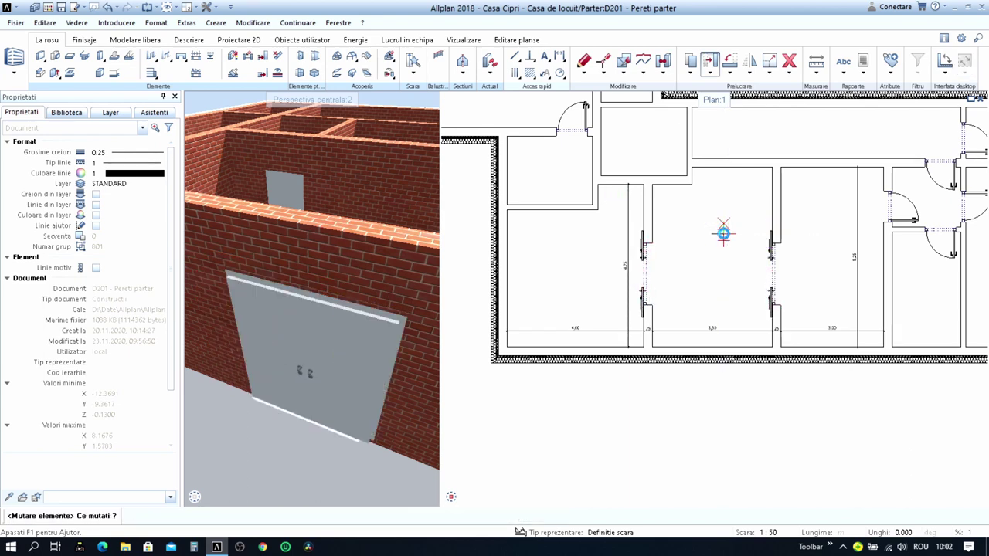
key(Escape)
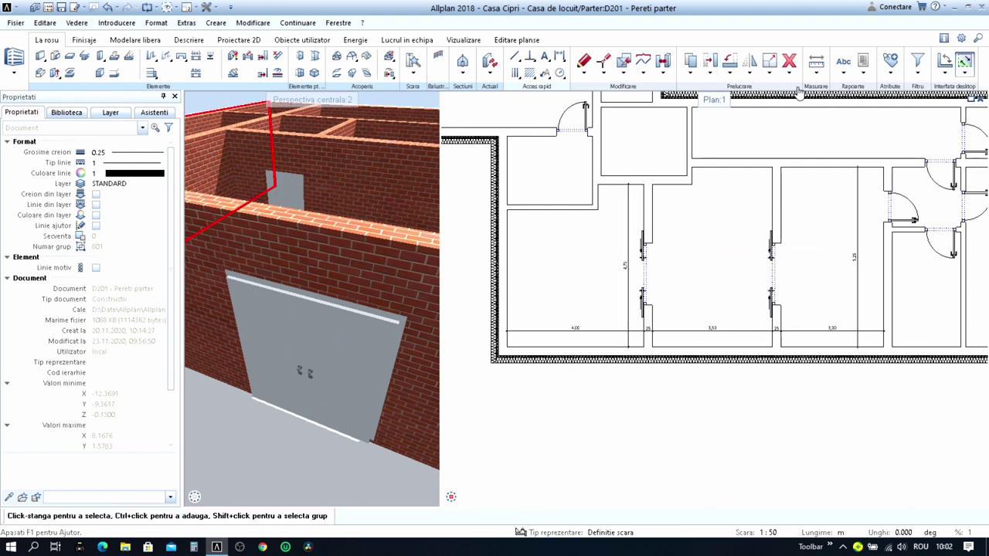
- Measure the 1.225 m distance between a door and the wall corner
click(816, 62)
scroll(642, 322, up, 3)
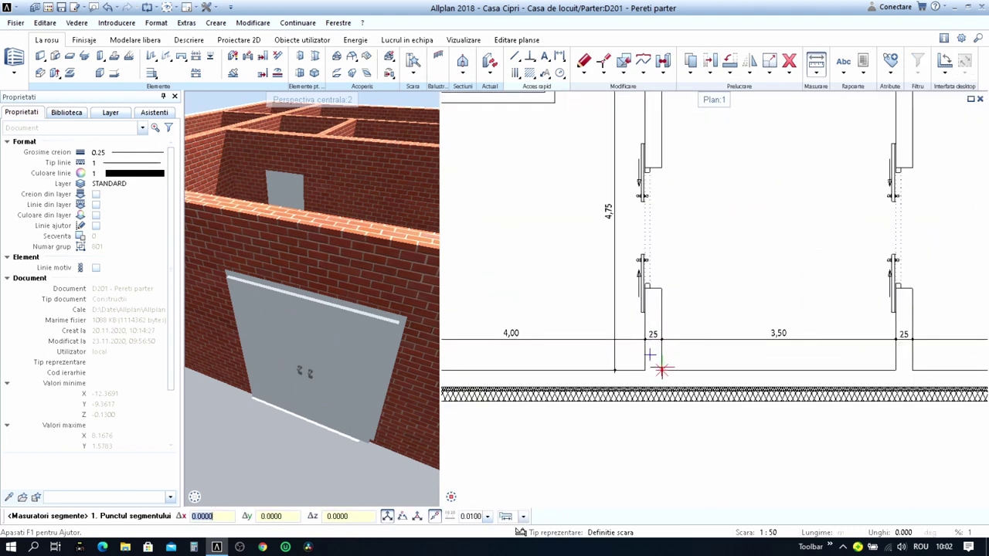
click(662, 369)
click(661, 289)
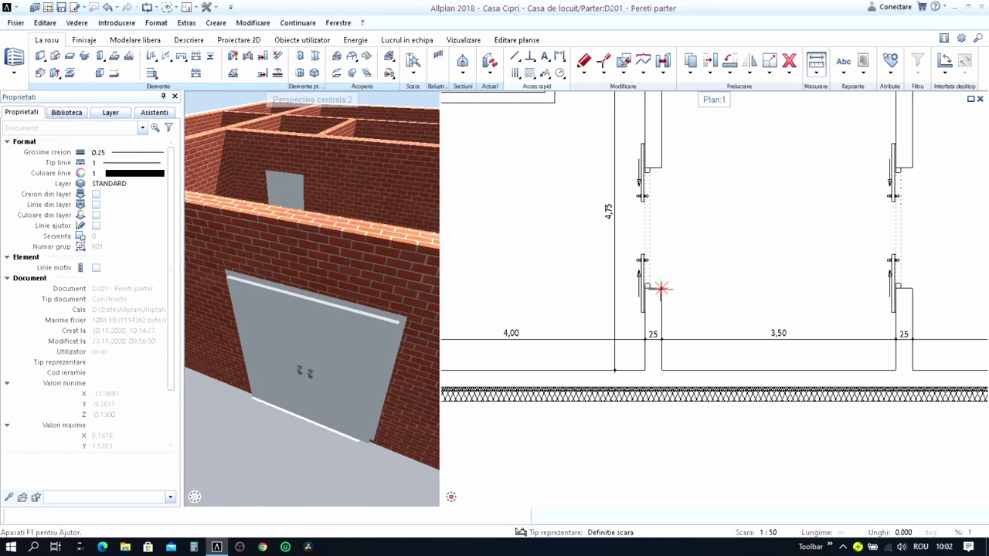
click(803, 276)
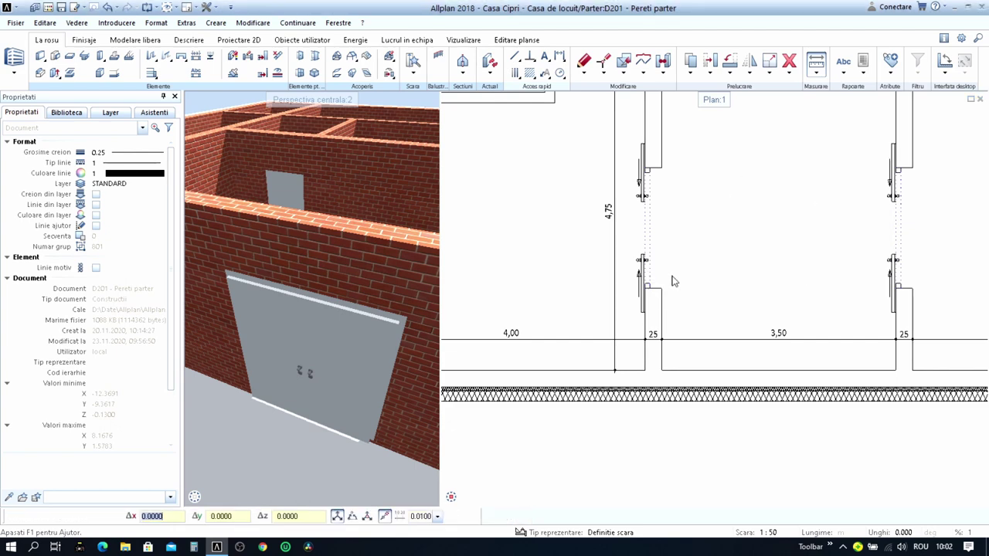
scroll(660, 263, down, 2)
scroll(656, 256, down, 1)
- Move both interior-wall doors 1.2 m along their walls (dY 1.2)
key(ctrl+m)
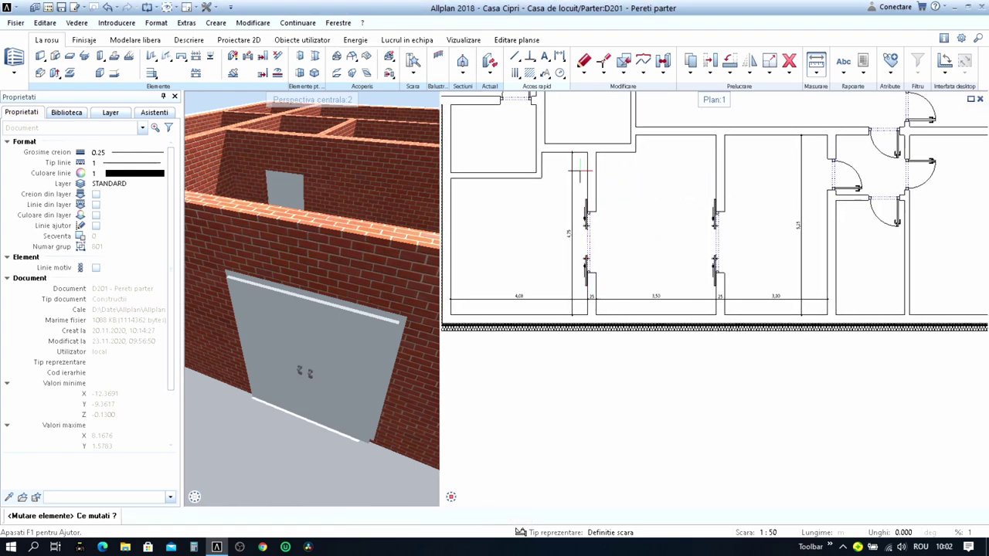
drag(556, 172, 744, 294)
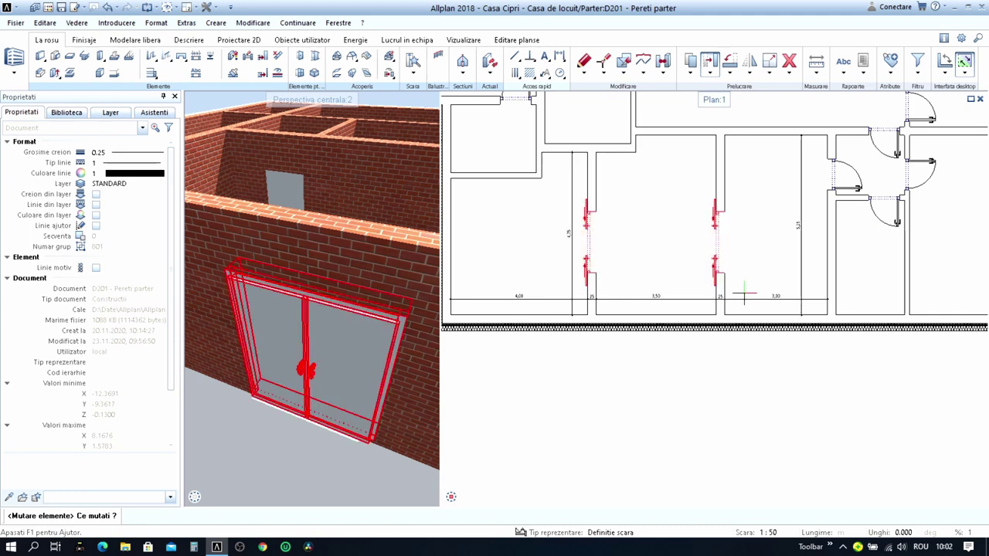
right_click(748, 288)
click(717, 272)
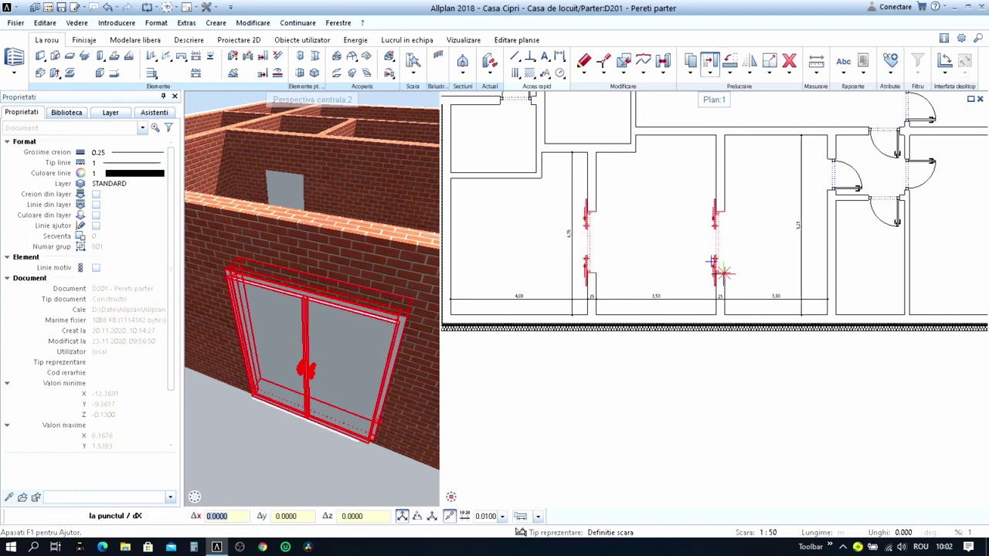
scroll(726, 301, up, 2)
text(1,2)
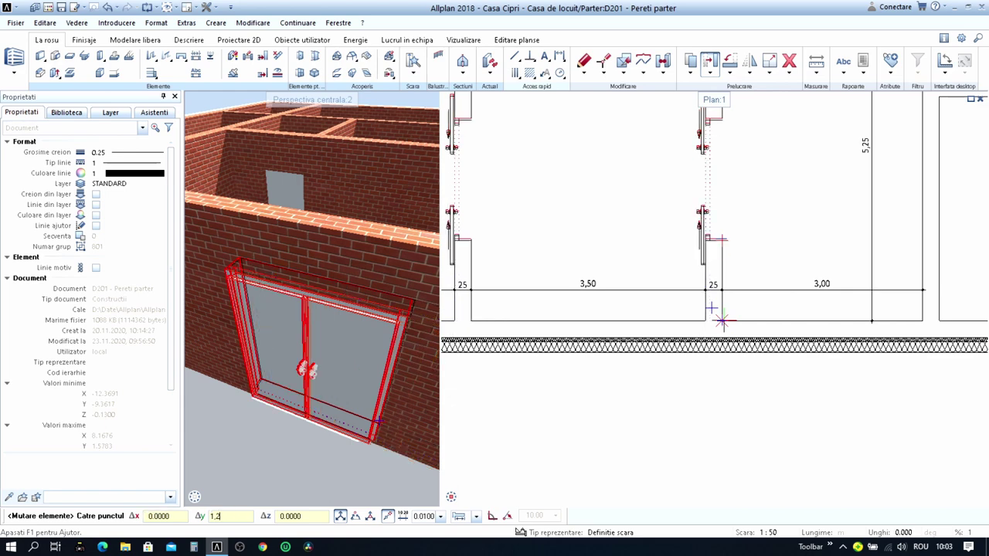
click(721, 318)
scroll(680, 287, down, 3)
middle_drag(677, 282, 699, 269)
key(Escape)
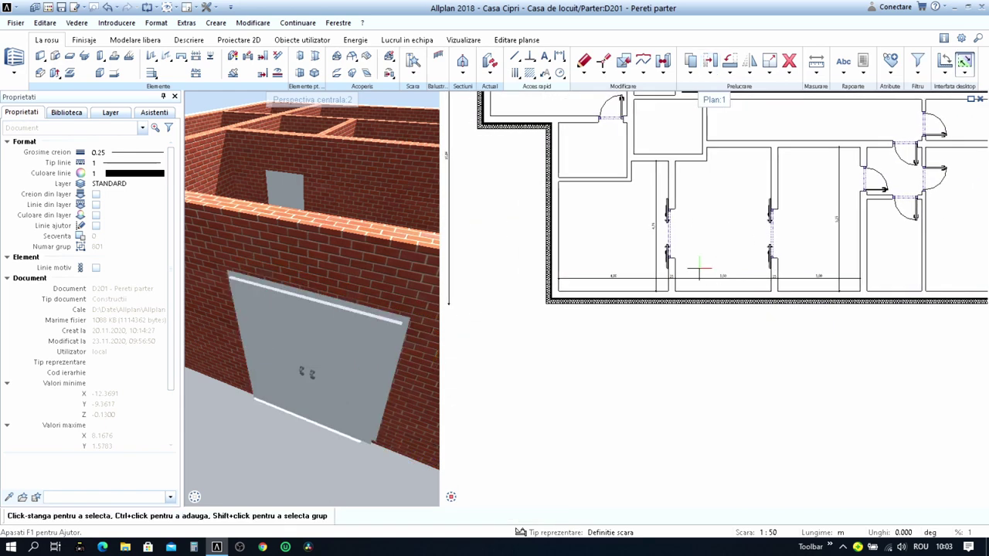
middle_drag(710, 225, 715, 265)
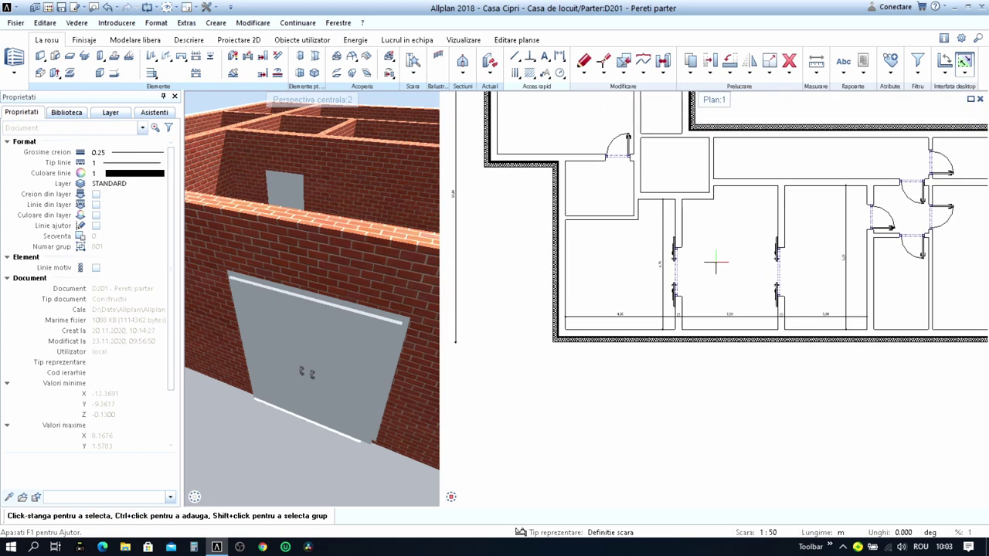
- Place a 0.9 m door in the 3,50 room's top wall, 1 m from the corner, swinging downward
scroll(724, 232, up, 2)
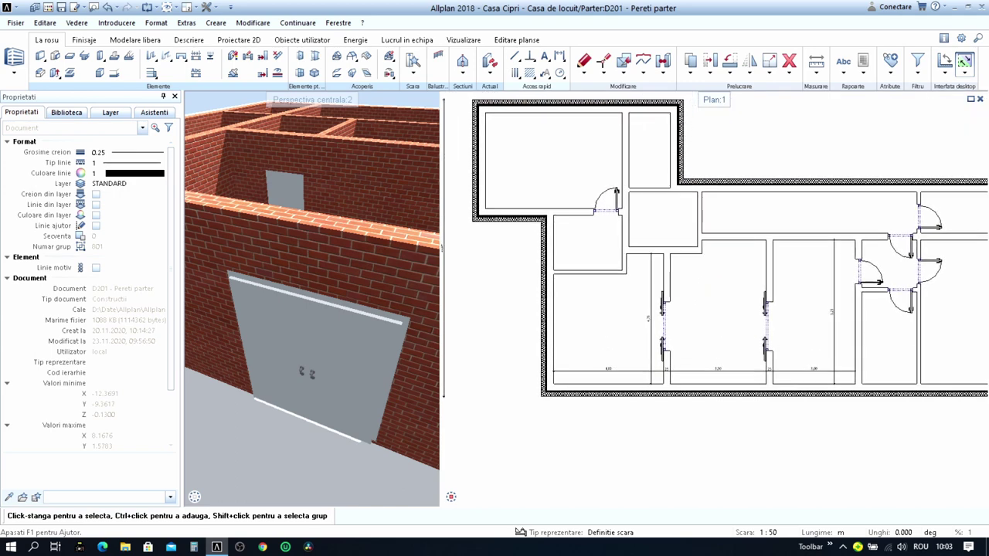
scroll(850, 275, up, 2)
scroll(864, 270, up, 2)
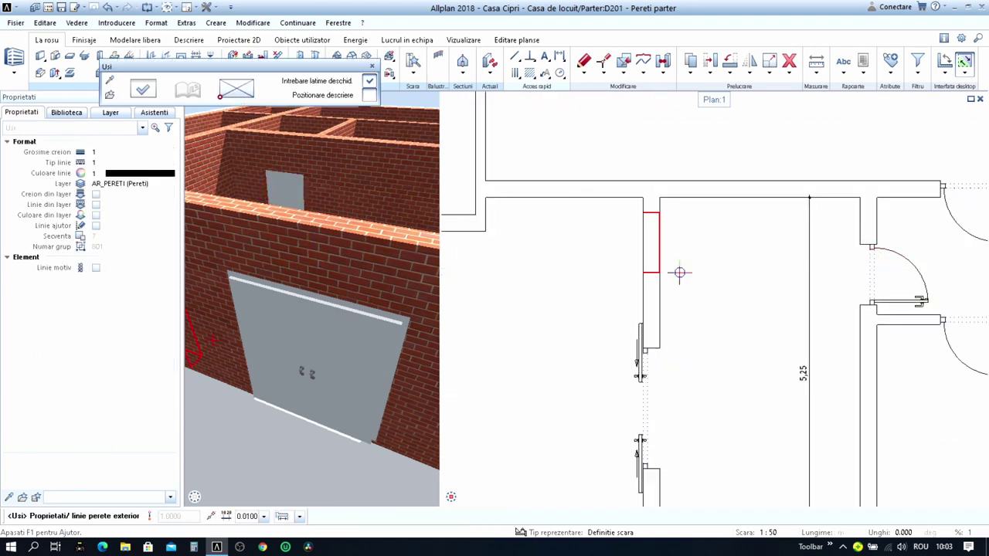
scroll(669, 271, down, 2)
scroll(669, 267, up, 2)
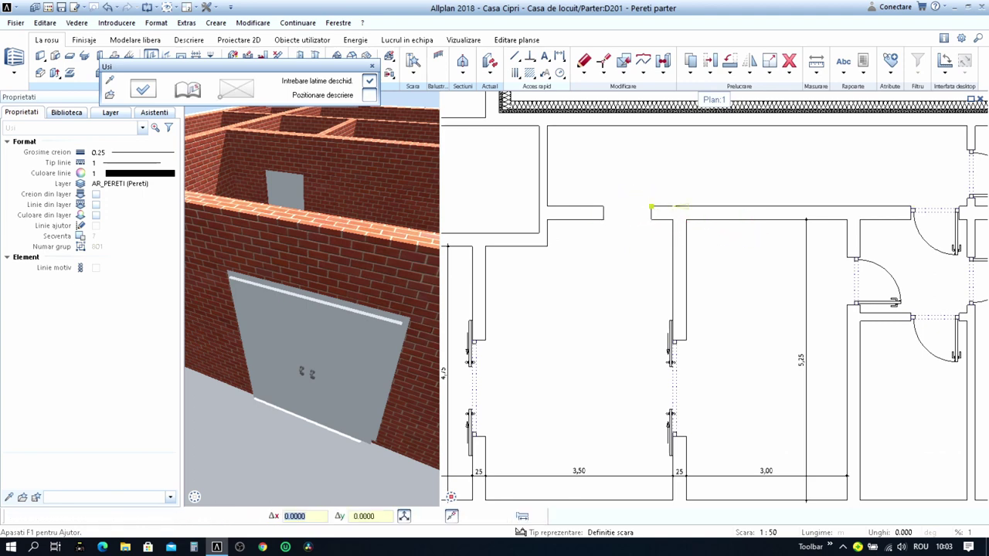
text(1)
key(Return)
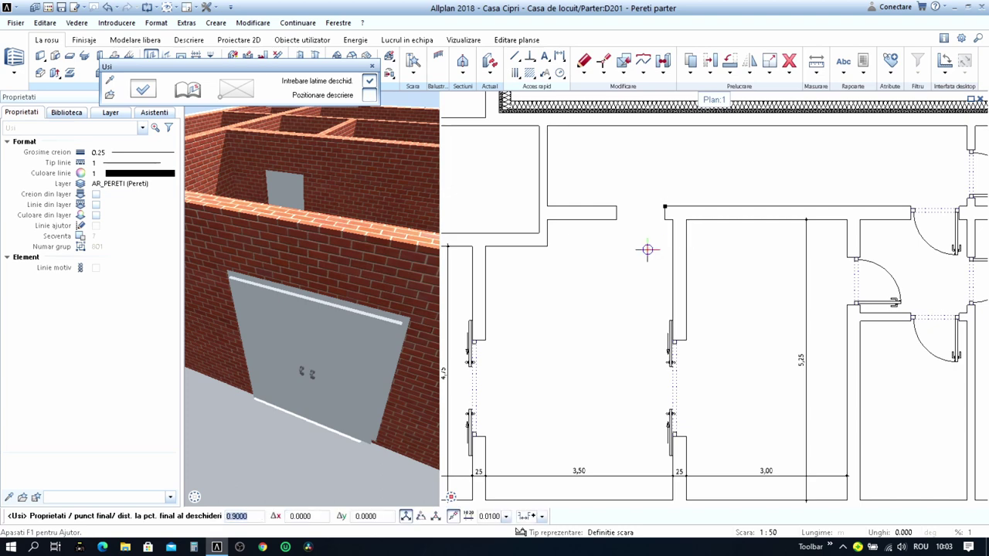
key(Return)
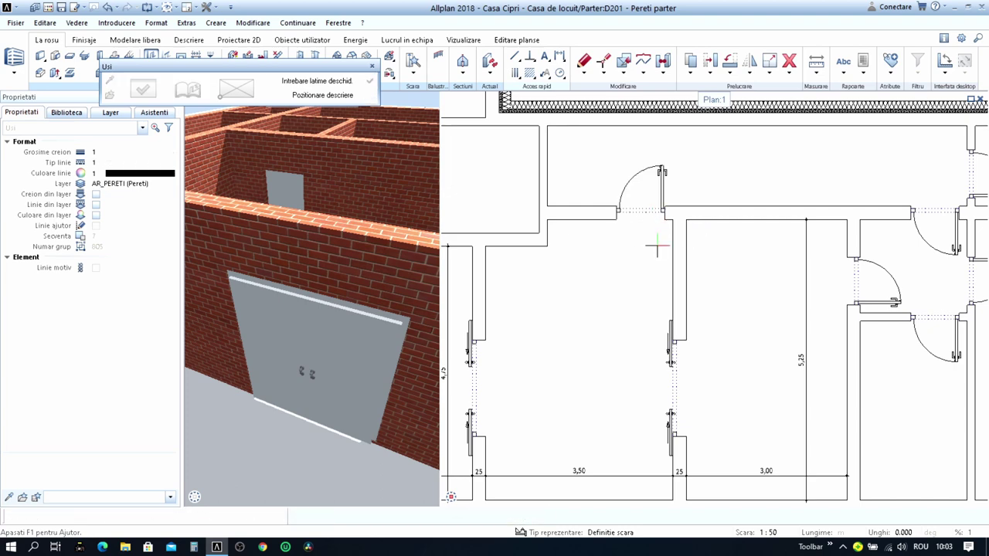
click(660, 248)
- Begin a second door placement, cancel it, and bring the whole floor plan into view
scroll(664, 247, down, 2)
scroll(685, 246, down, 1)
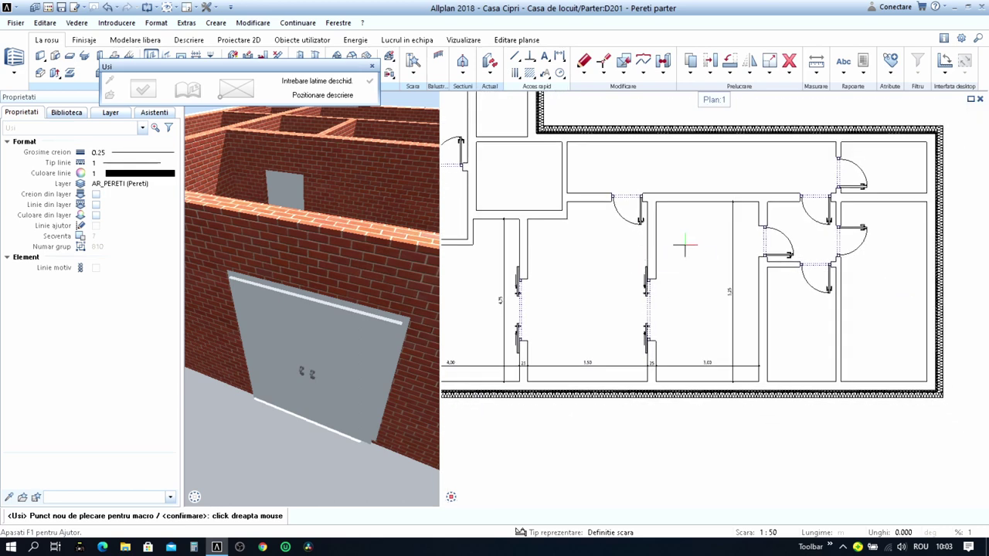
middle_drag(620, 238, 632, 263)
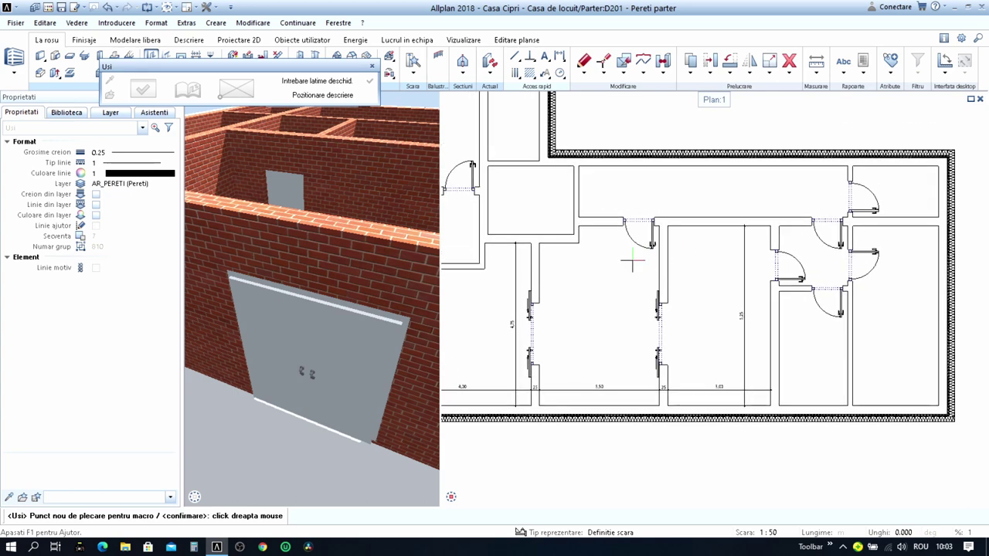
scroll(605, 281, down, 1)
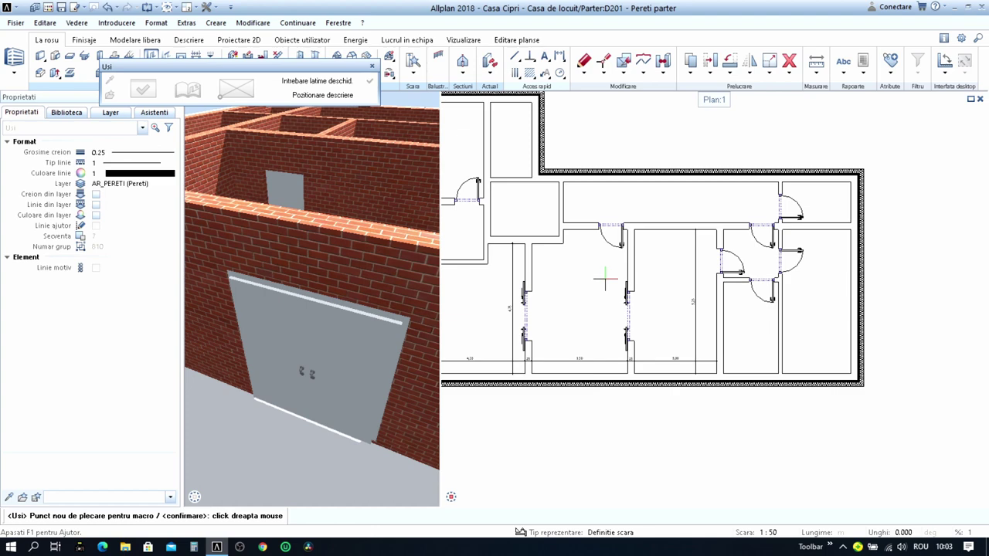
middle_drag(582, 290, 673, 251)
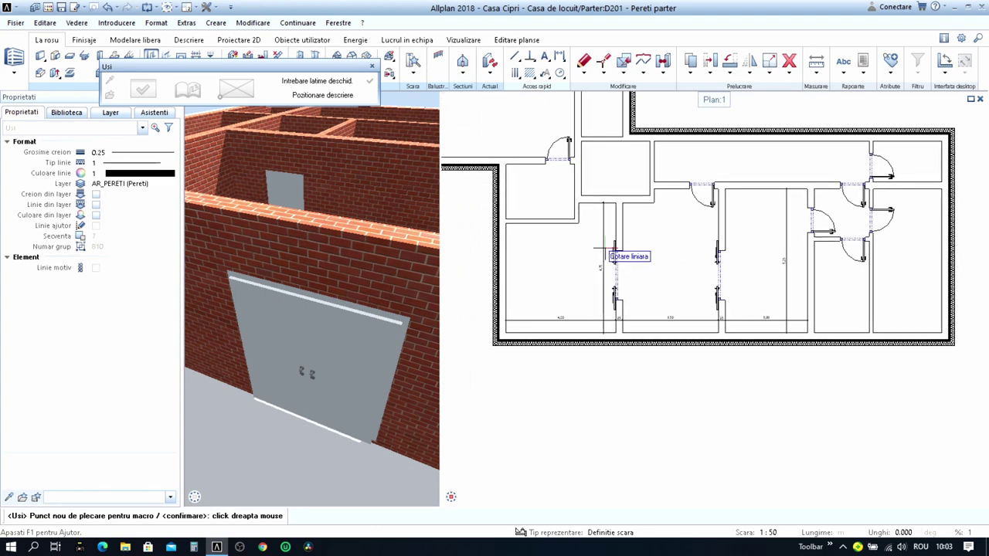
scroll(603, 250, up, 1)
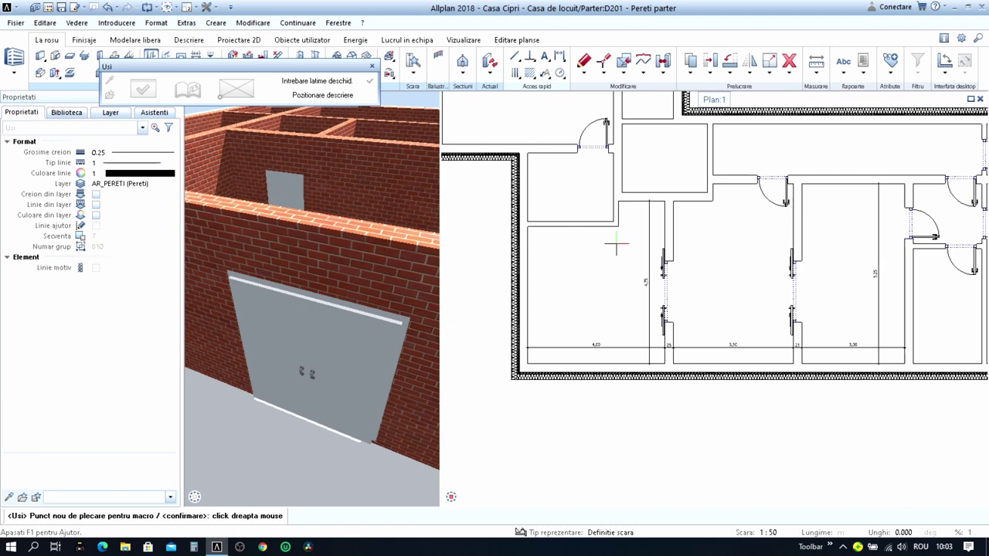
right_click(617, 244)
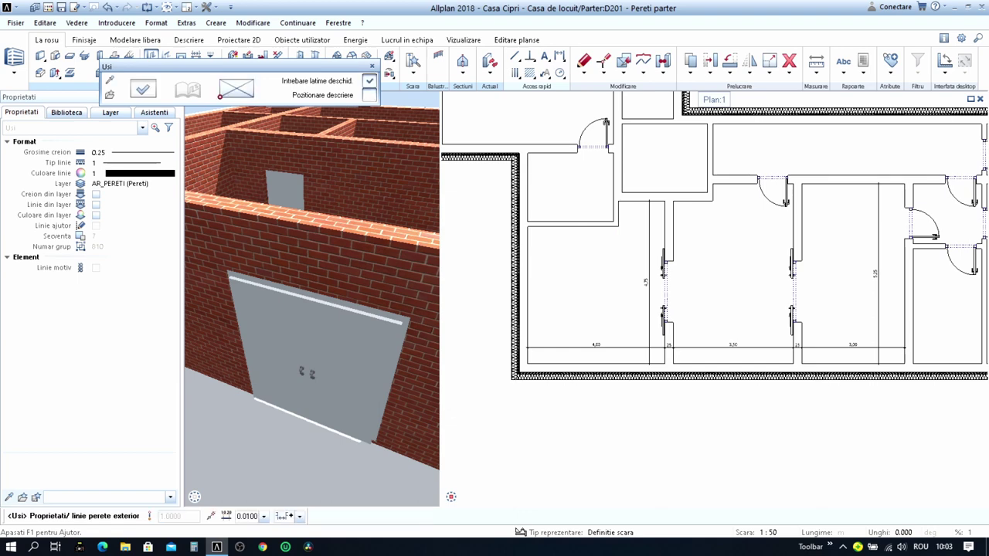
middle_drag(610, 228, 611, 278)
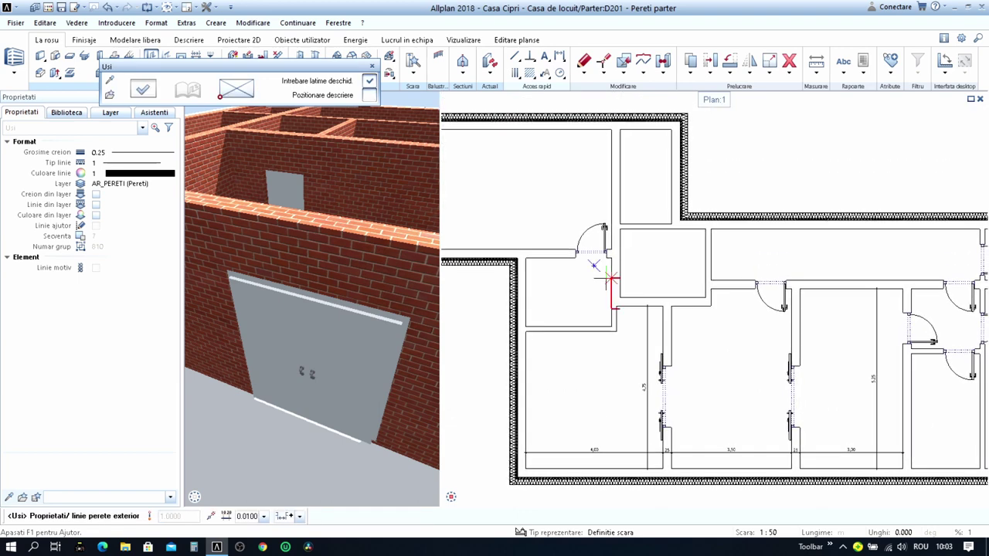
scroll(616, 207, up, 2)
click(618, 209)
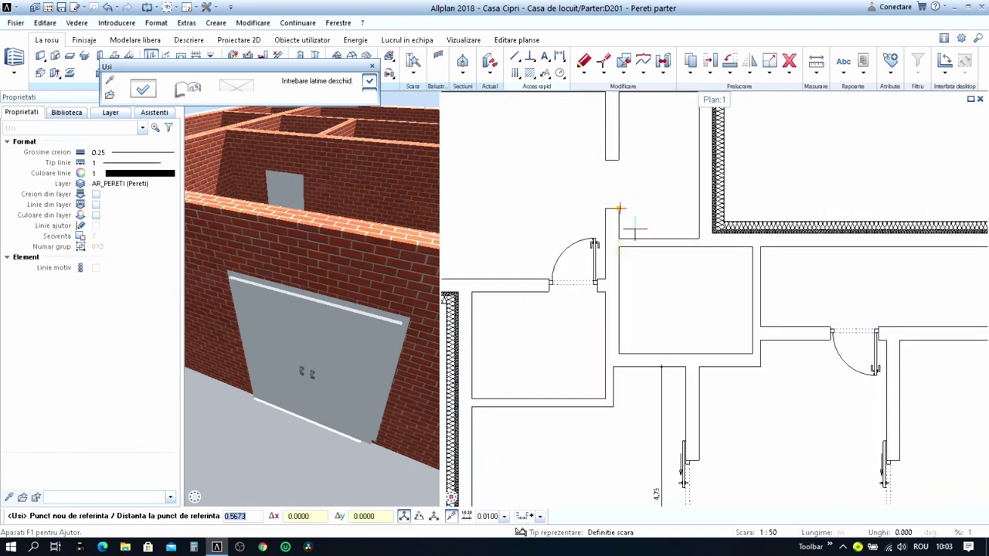
key(Escape)
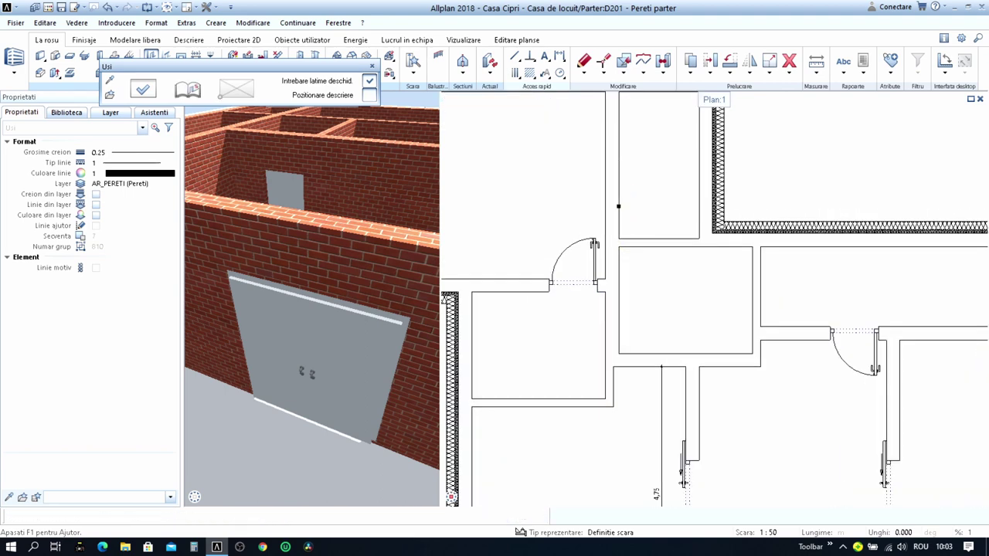
scroll(636, 232, down, 3)
middle_drag(647, 278, 643, 248)
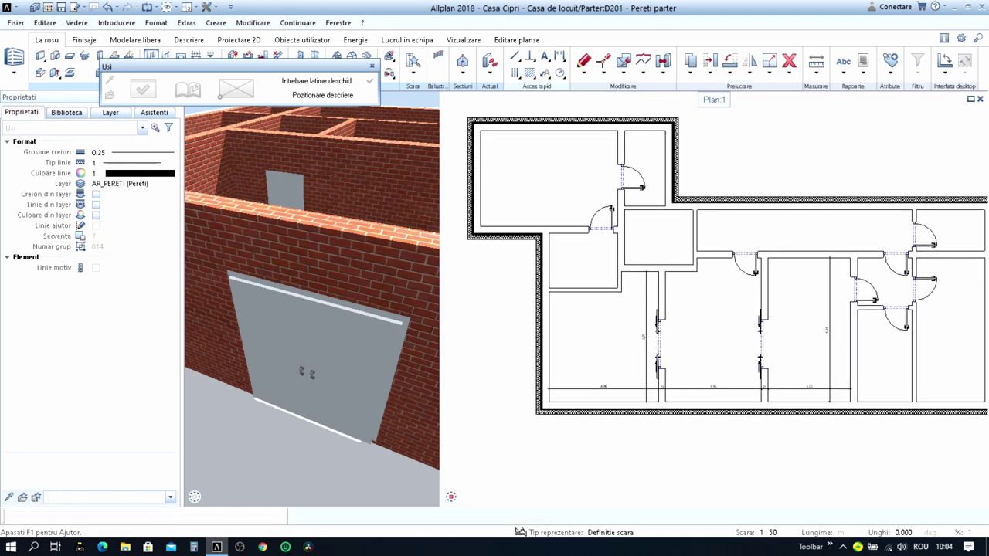
- Insert another hinged door into the short interior wall beside the hallway
click(624, 252)
scroll(626, 255, up, 3)
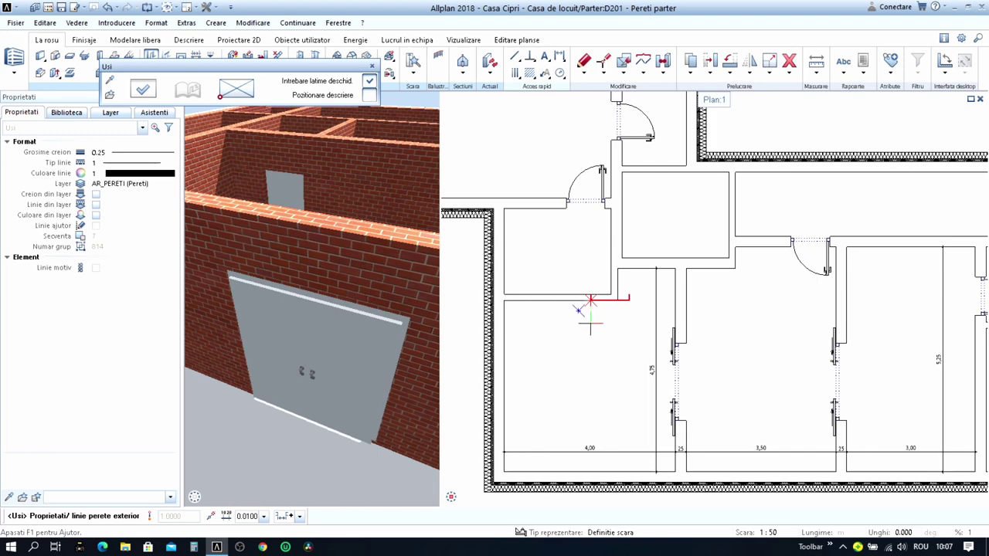
scroll(576, 255, up, 2)
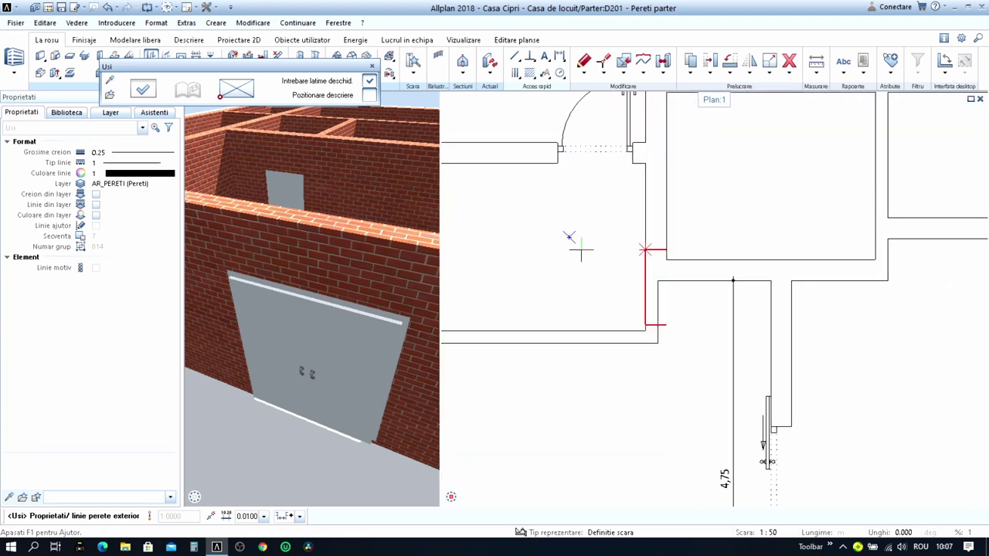
ctrl+scroll(588, 255, up, 3)
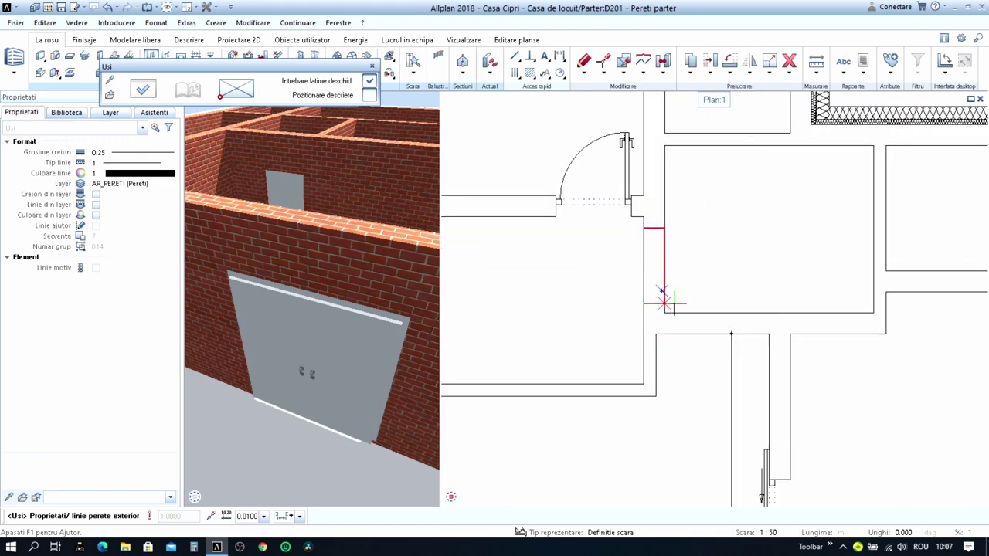
click(665, 301)
text(0,15)
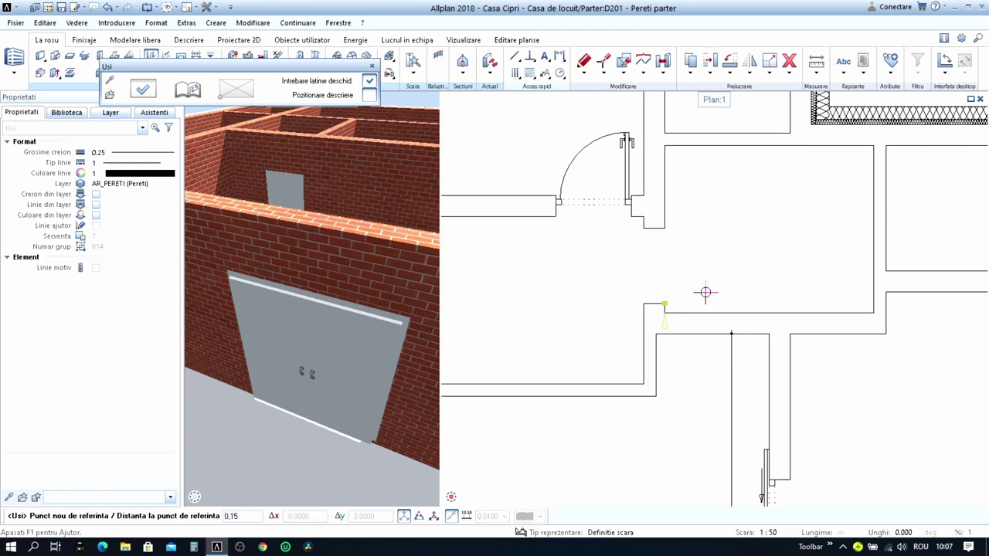
key(Return)
key(Return)
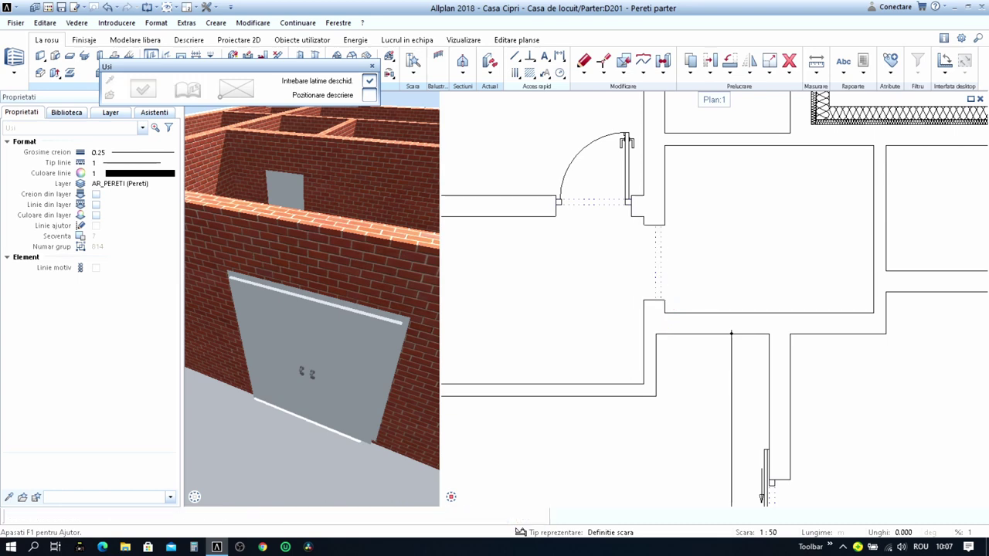
scroll(705, 296, down, 3)
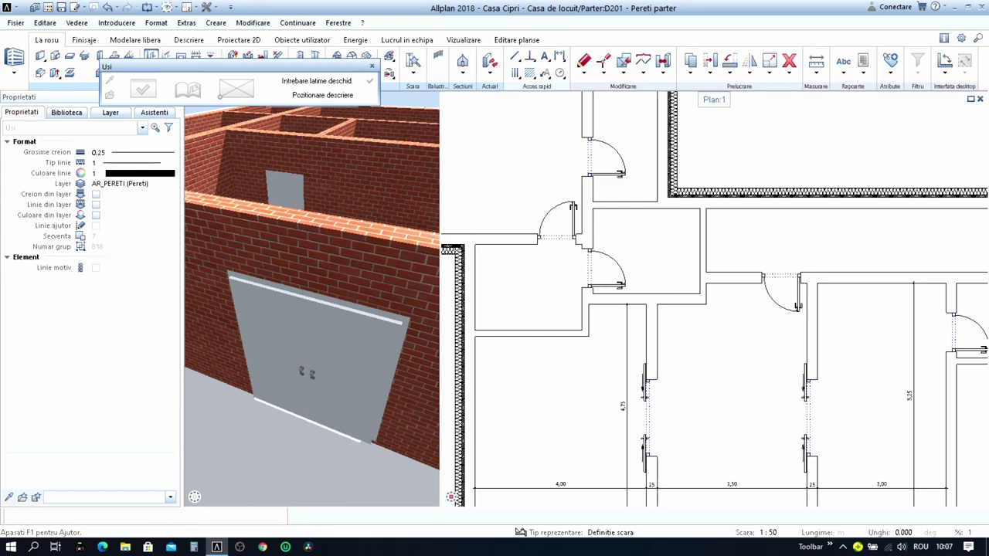
click(695, 275)
- End door insertion, then start and cancel a move of the interior wall
middle_drag(696, 275, 584, 265)
key(Escape)
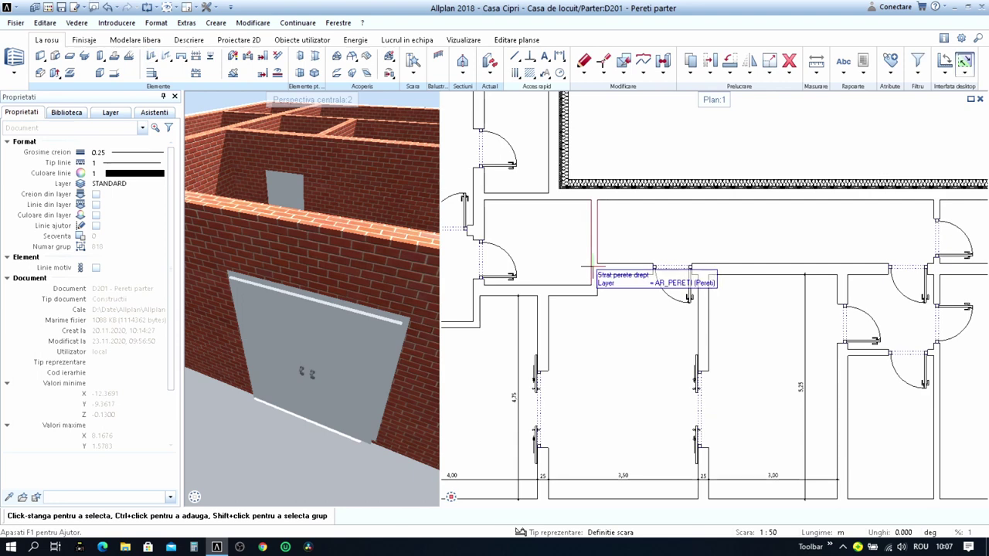
scroll(593, 268, up, 1)
scroll(633, 267, up, 1)
scroll(679, 265, up, 1)
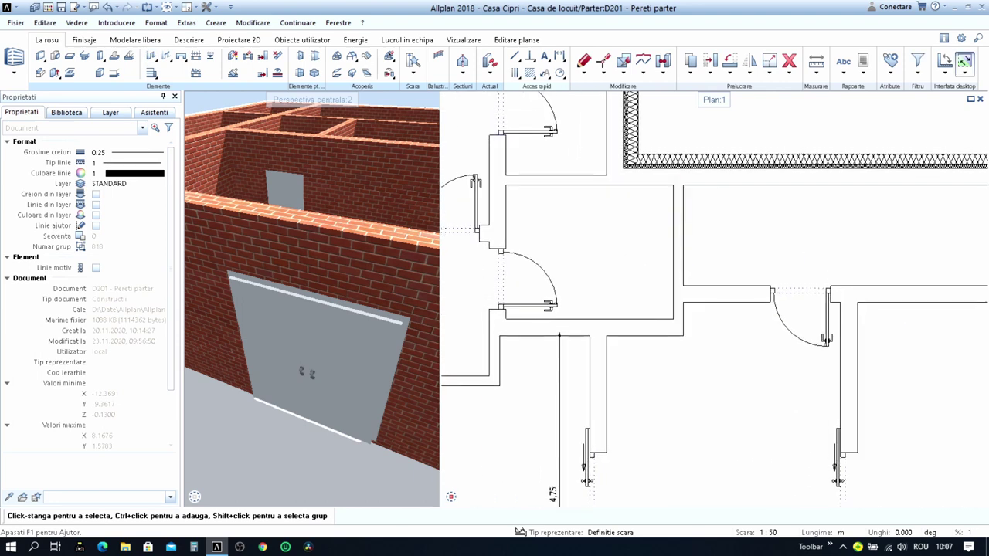
key(m)
click(677, 262)
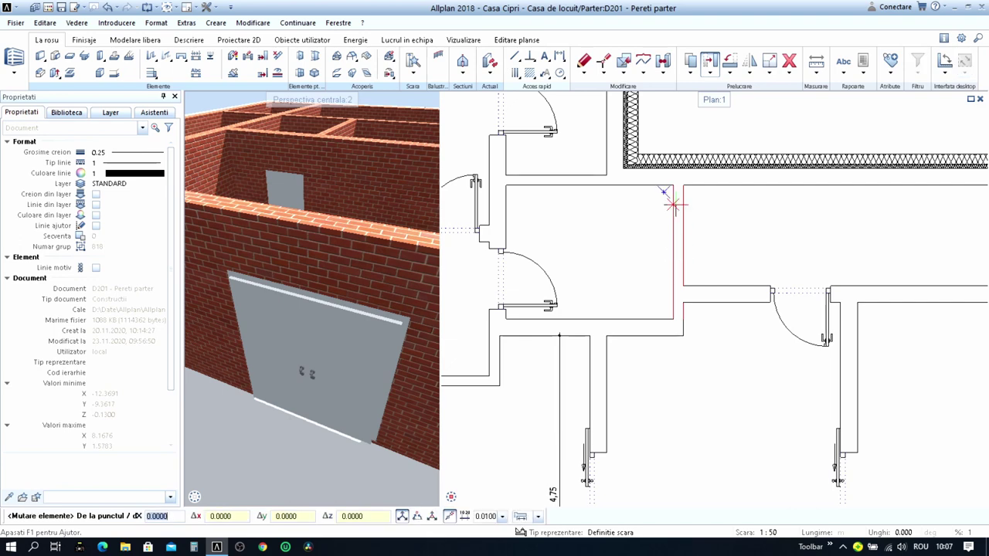
key(Escape)
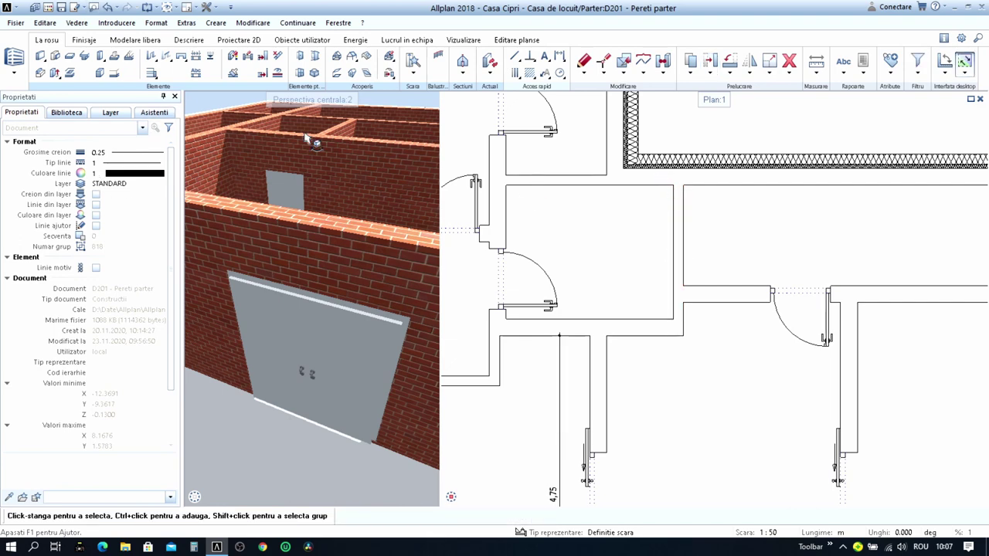
- Measure the 0.53 m offset between the interior wall end and the exterior wall corner
scroll(597, 216, down, 1)
scroll(612, 234, down, 1)
scroll(617, 233, up, 1)
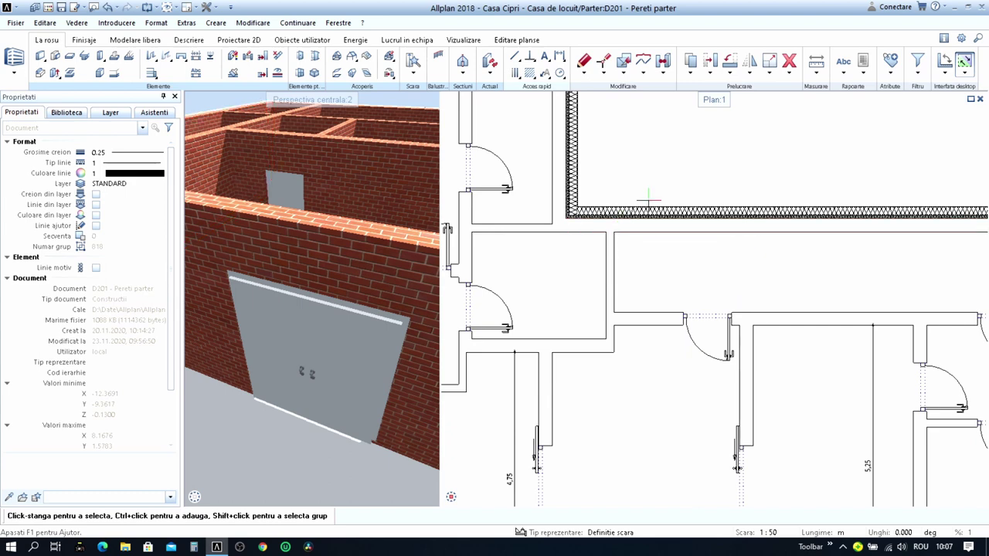
click(816, 66)
scroll(585, 227, up, 3)
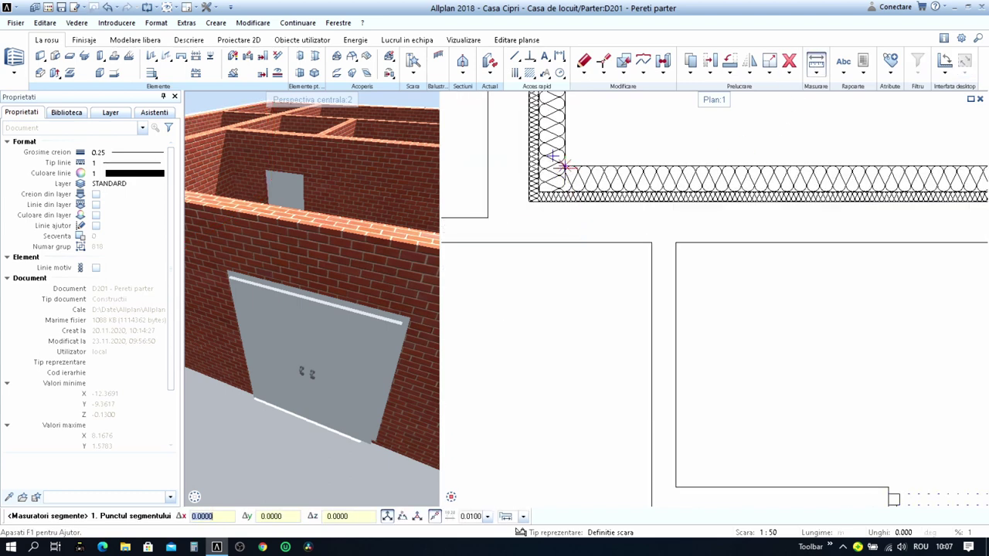
click(564, 244)
click(653, 241)
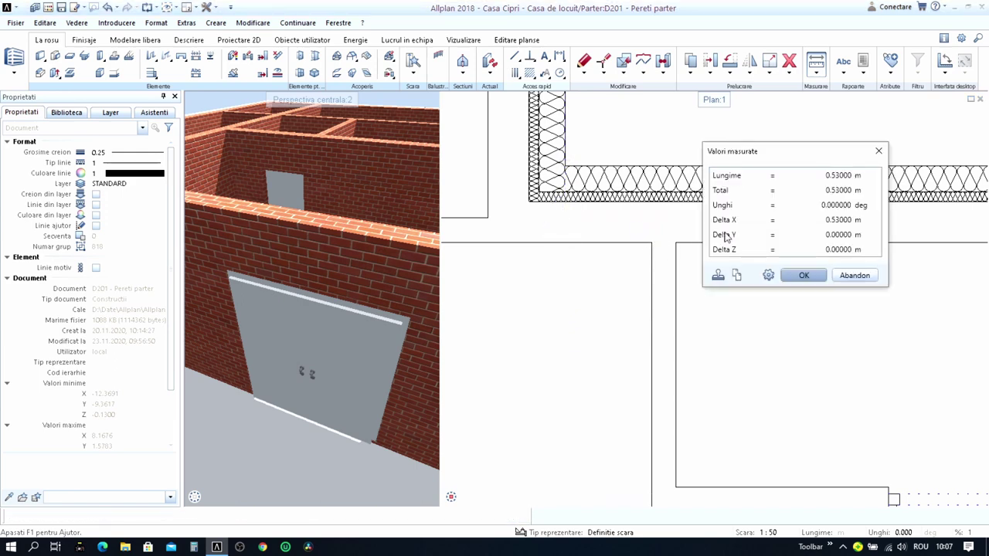
click(878, 152)
- Abandon a second wall-move attempt and begin drawing a line from the wall corner
scroll(735, 242, down, 2)
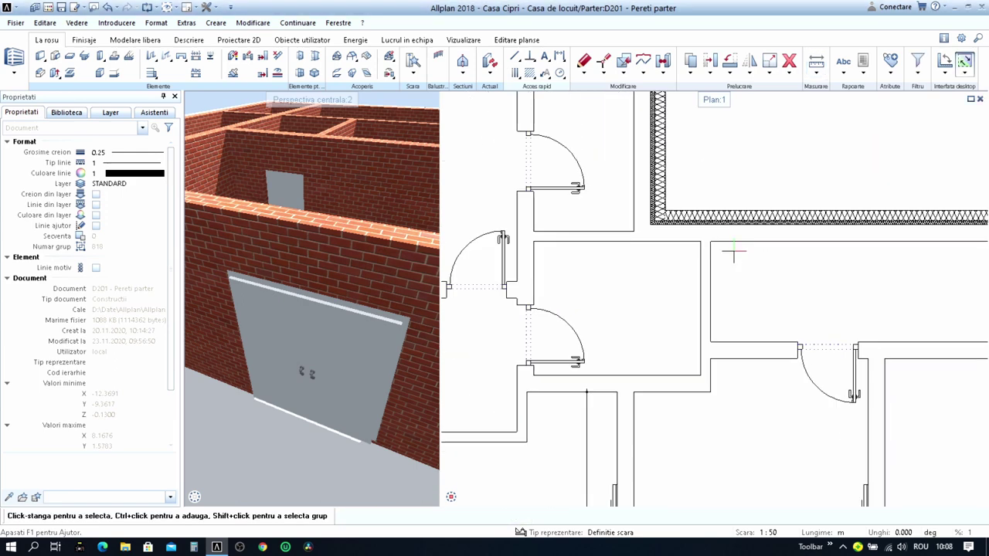
key(m)
click(698, 230)
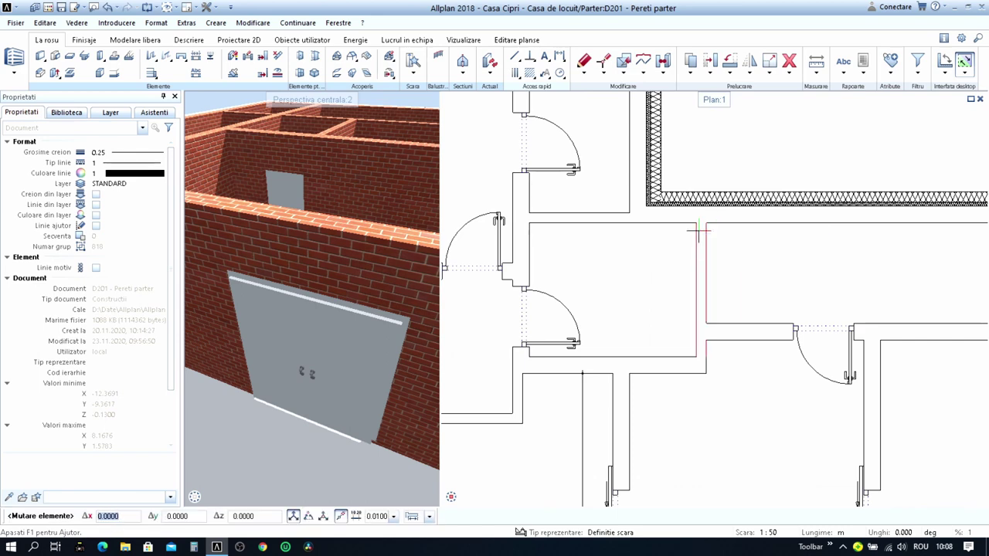
key(Escape)
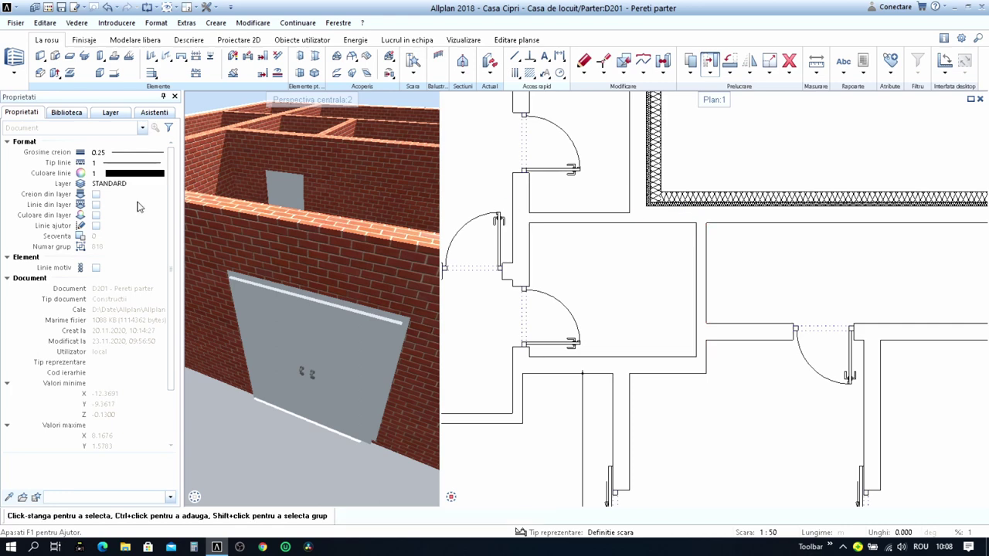
scroll(726, 149, down, 1)
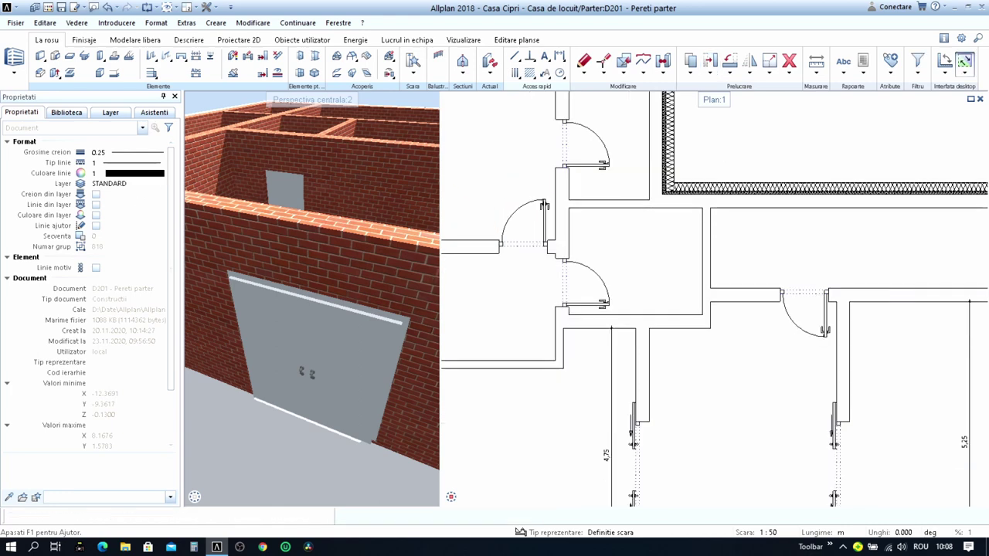
key(l)
scroll(704, 166, up, 1)
- Finish the guide line and move it 1.25 m to the right
scroll(695, 178, up, 1)
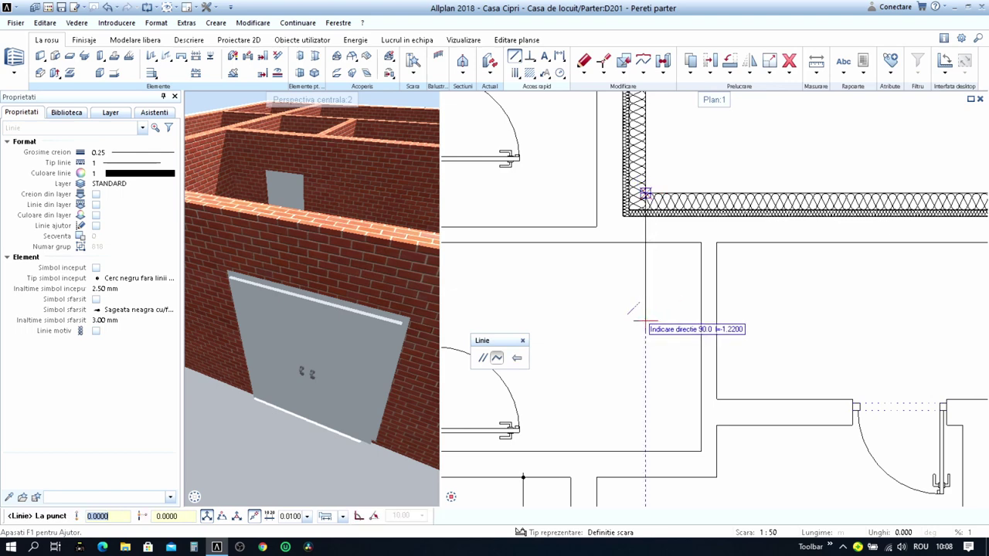
key(Escape)
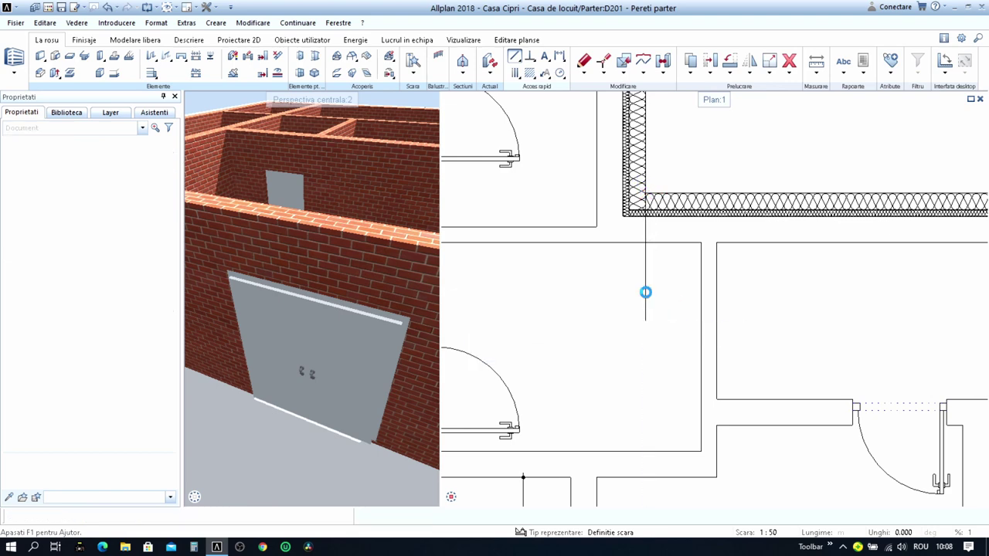
key(m)
click(646, 292)
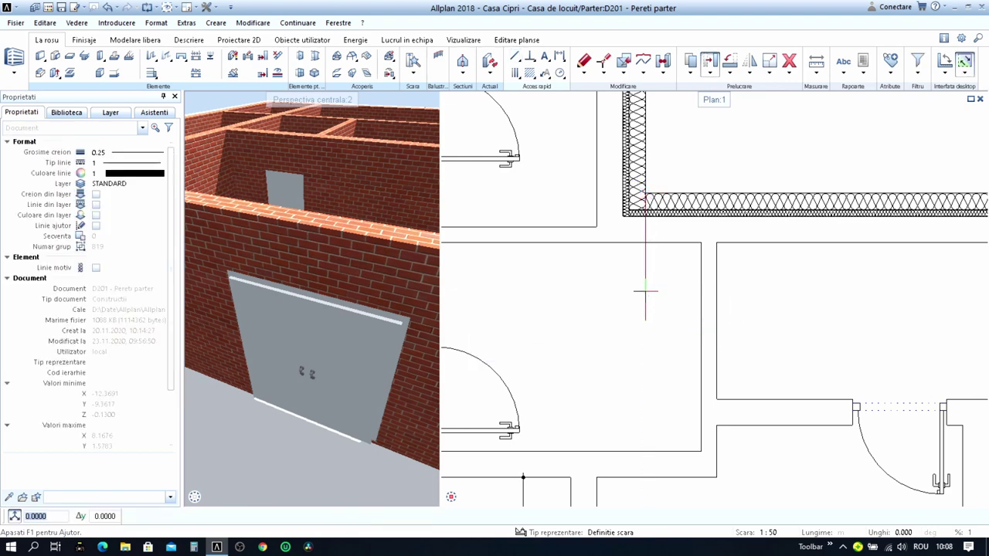
click(646, 292)
text(1.25)
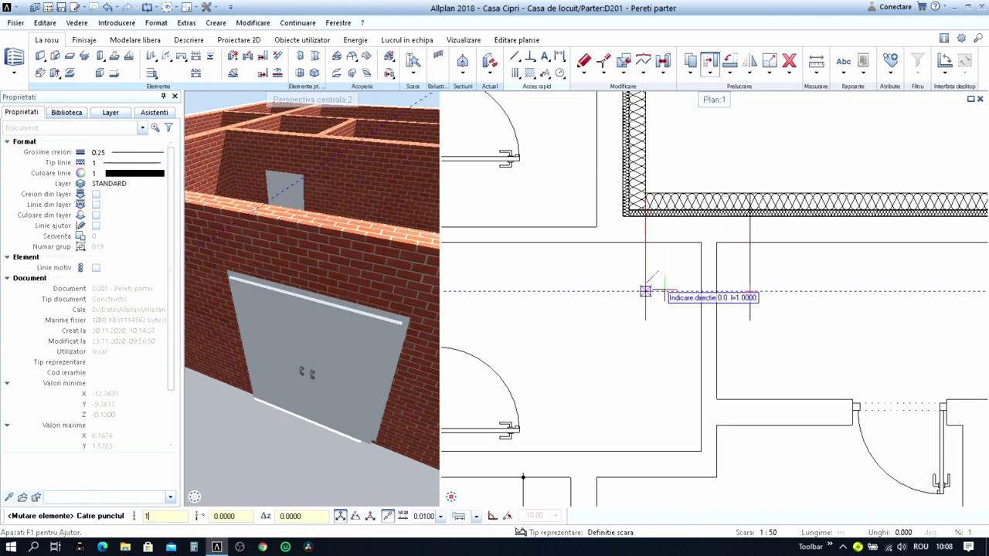
key(Return)
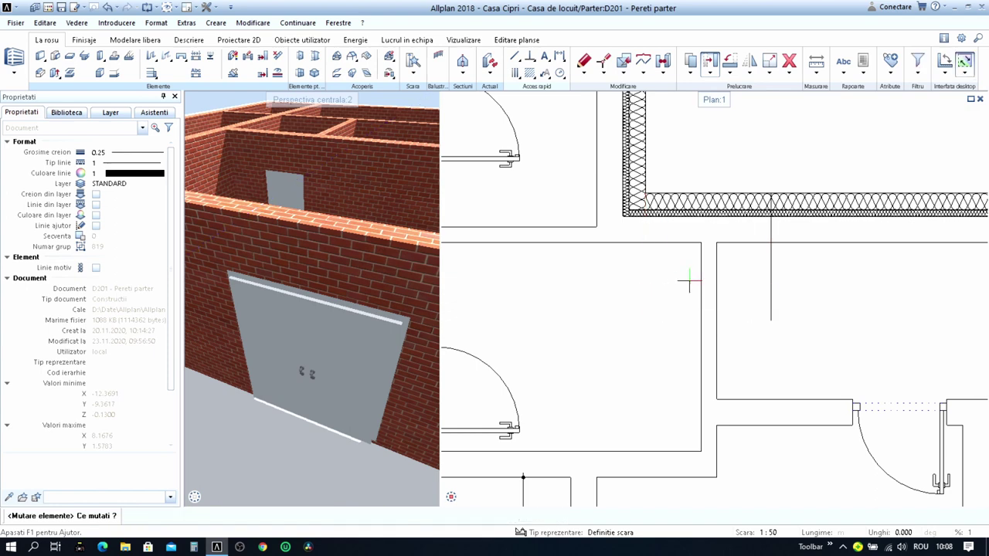
- Move the vertical interior wall onto the shifted guide line
click(706, 275)
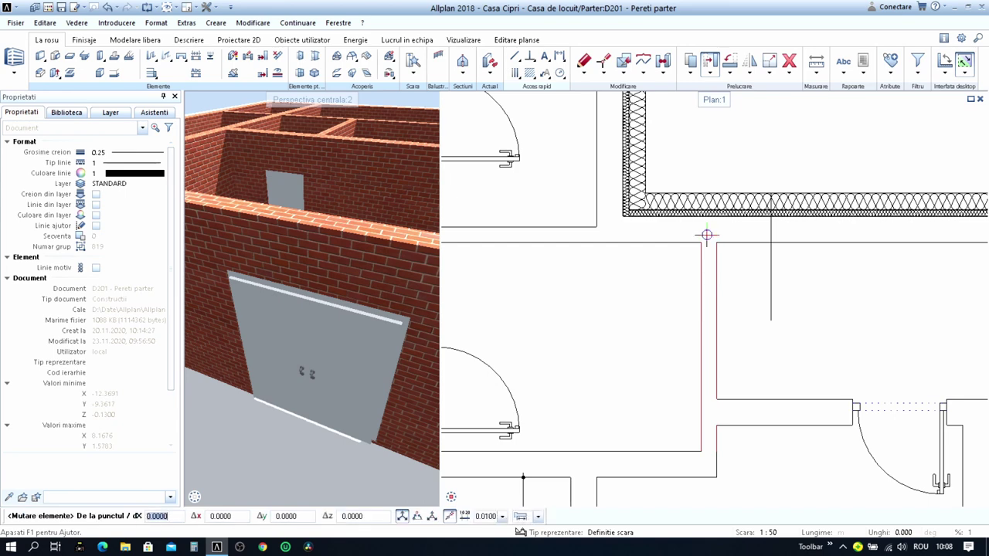
click(700, 243)
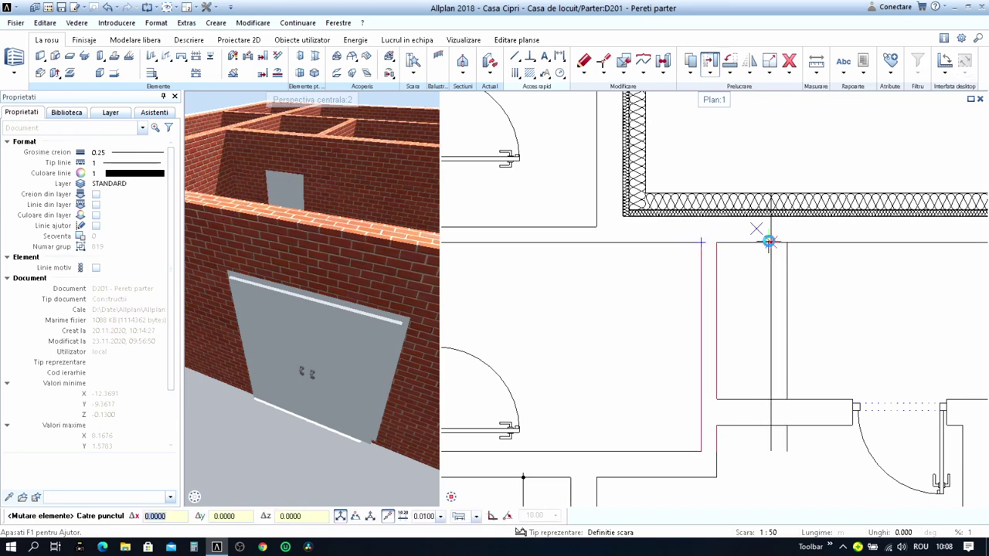
click(771, 242)
scroll(779, 294, down, 2)
middle_drag(779, 294, 686, 190)
key(Escape)
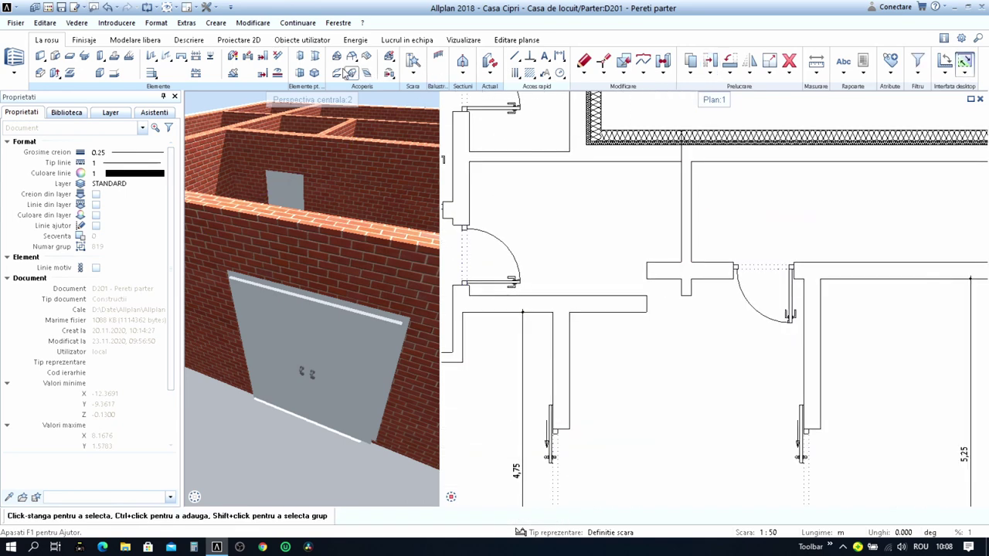
click(262, 56)
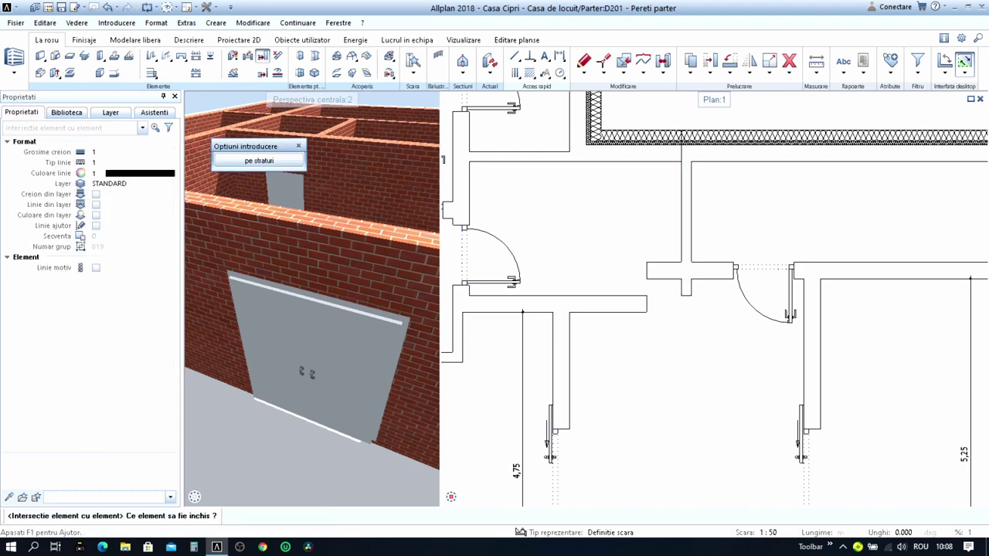
- Join the horizontal and vertical interior walls at their intersection, dismissing a warning
click(632, 307)
click(688, 251)
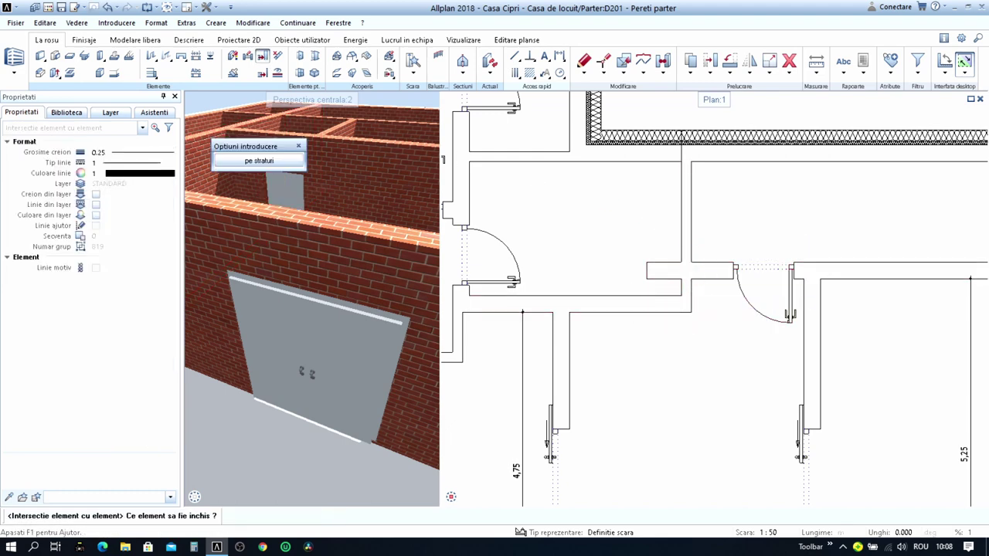
click(701, 272)
click(669, 313)
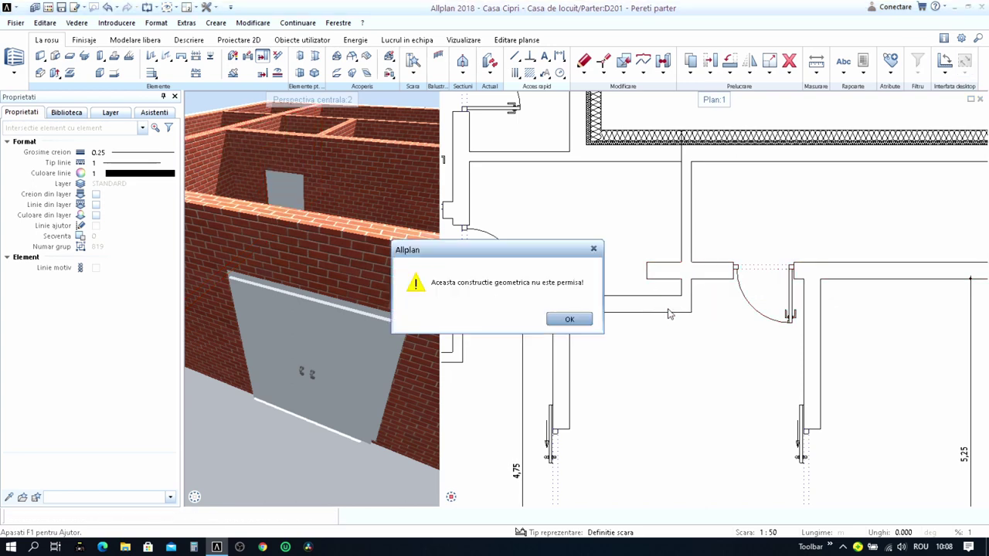
click(585, 320)
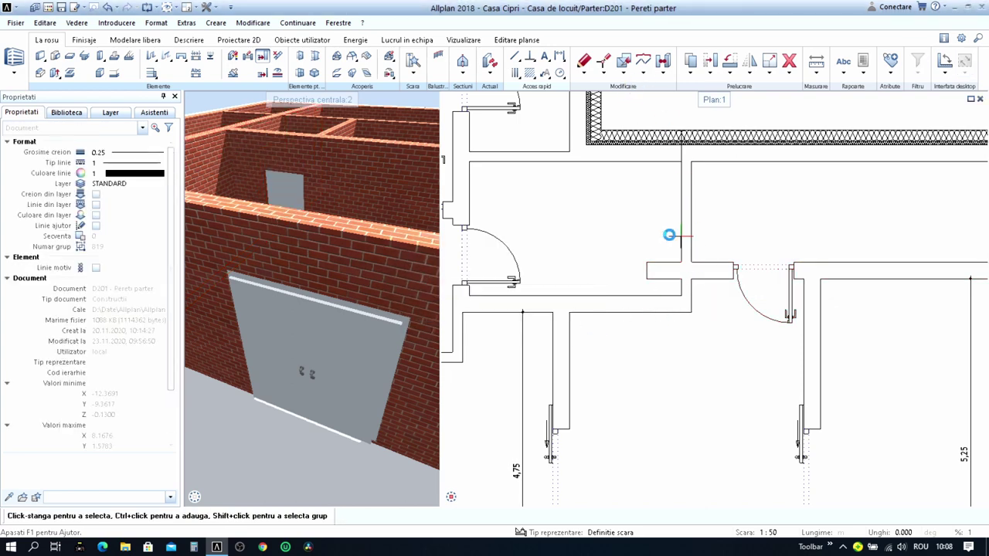
click(695, 268)
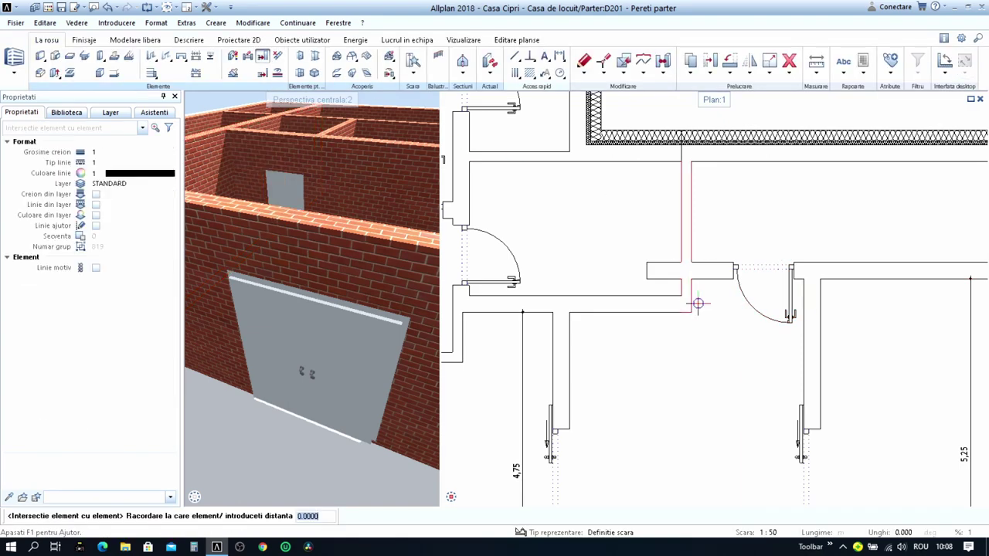
key(Escape)
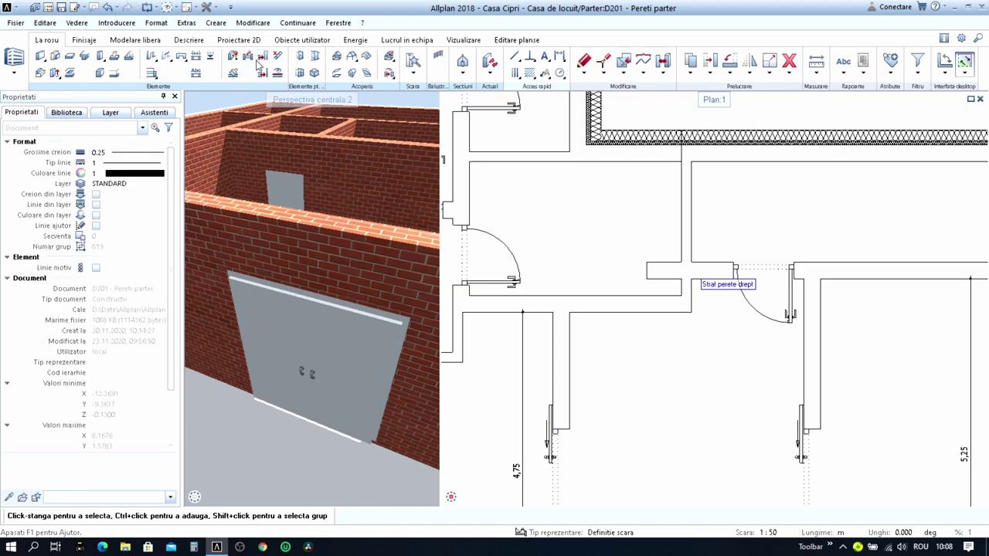
- Repeat the wall intersection on the wall containing the door to complete the join
click(261, 58)
click(730, 272)
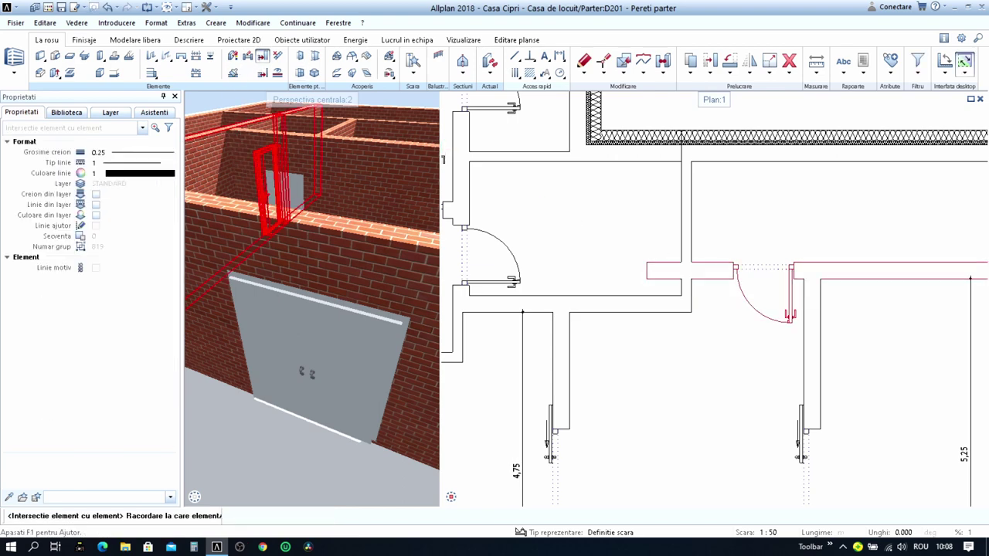
click(684, 280)
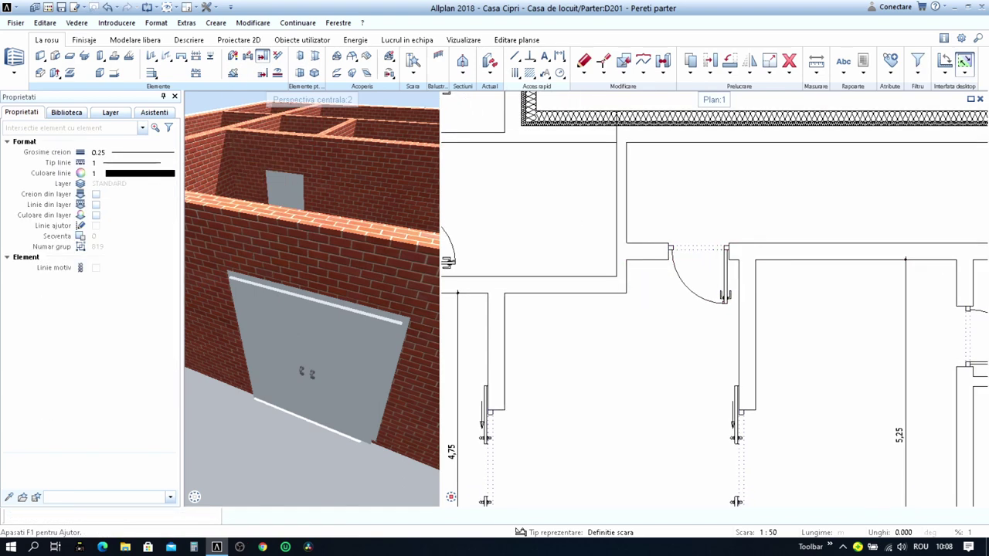
key(Escape)
click(277, 56)
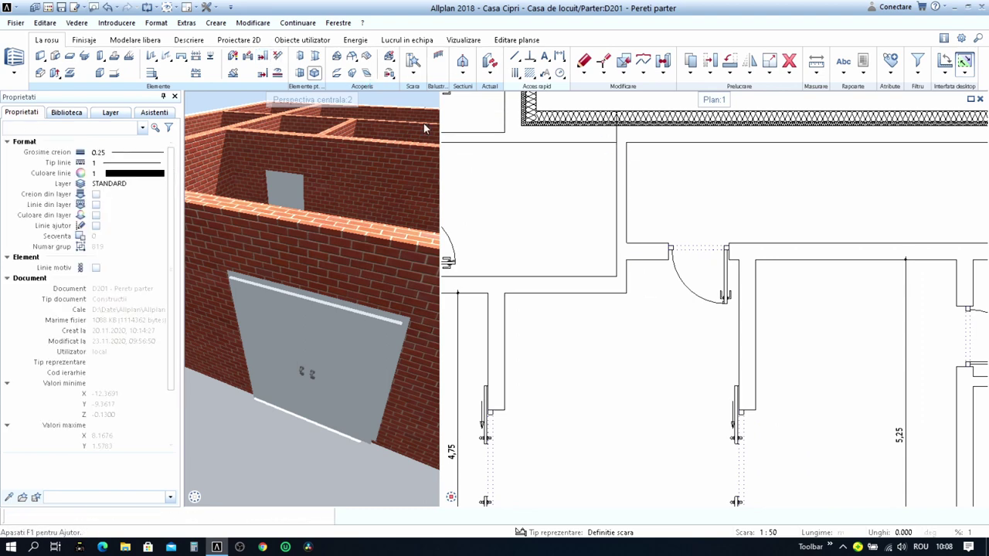
scroll(626, 267, up, 3)
- Cut a piece out of the wall beside the doorway between two picked points
click(630, 263)
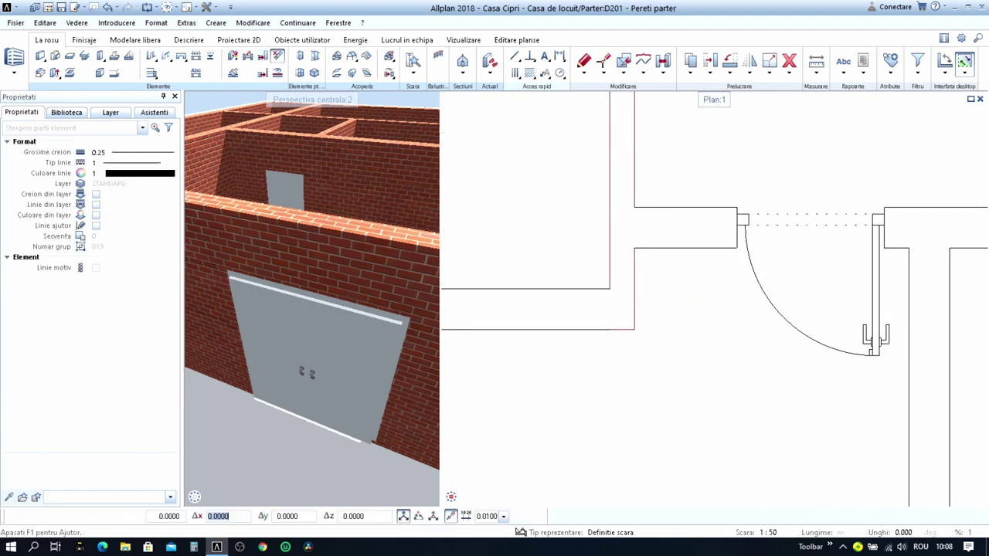
click(632, 207)
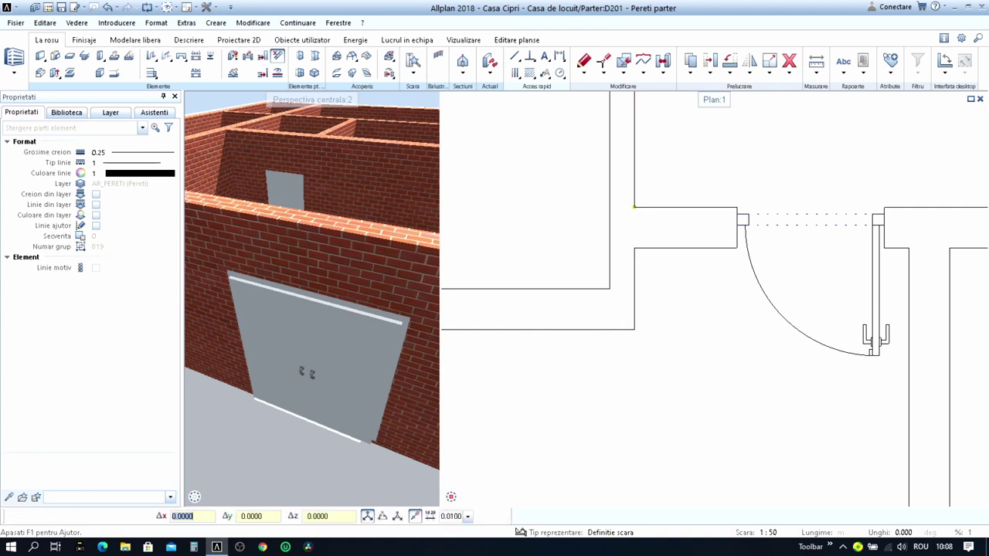
click(632, 248)
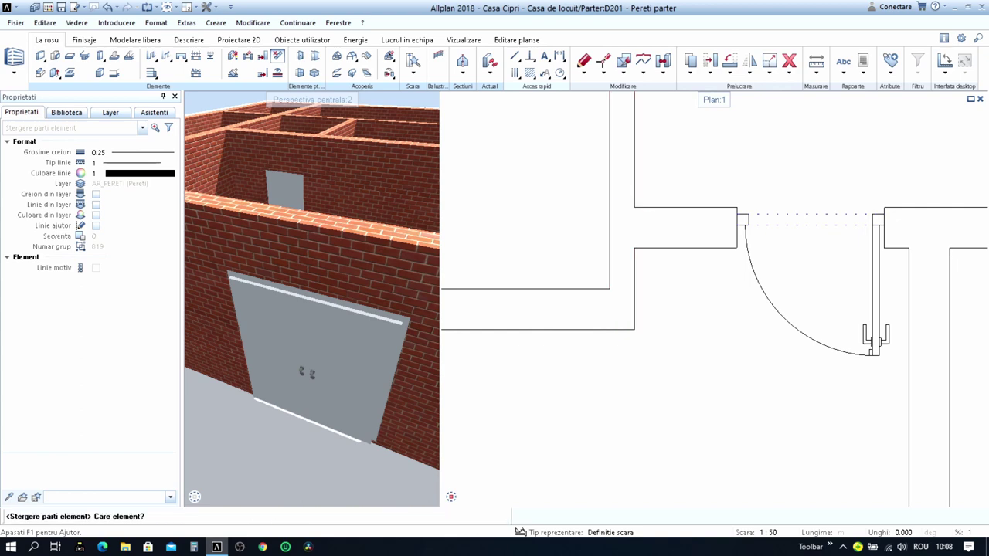
key(Escape)
- Set that wall's thickness to 0.25 in its wall properties
right_click(628, 267)
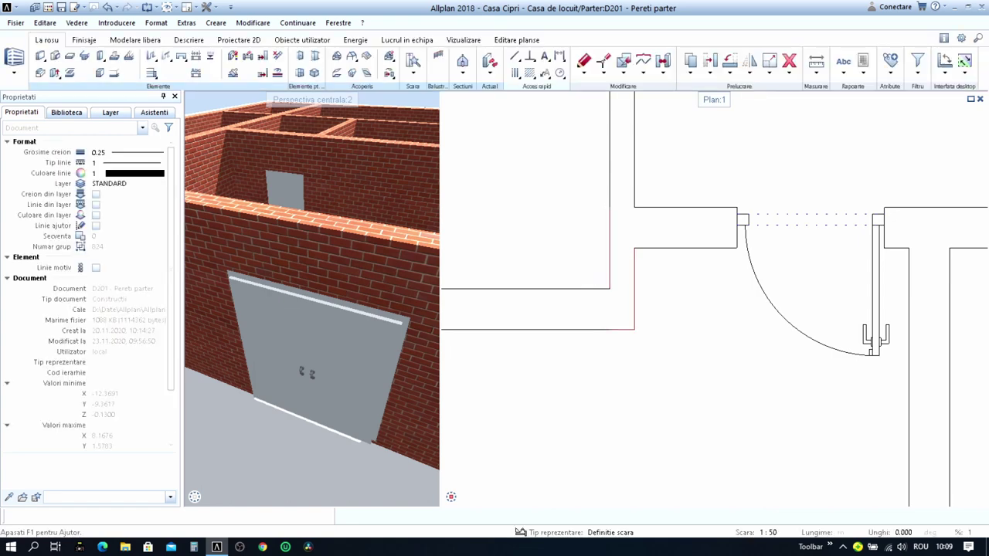
double_click(635, 293)
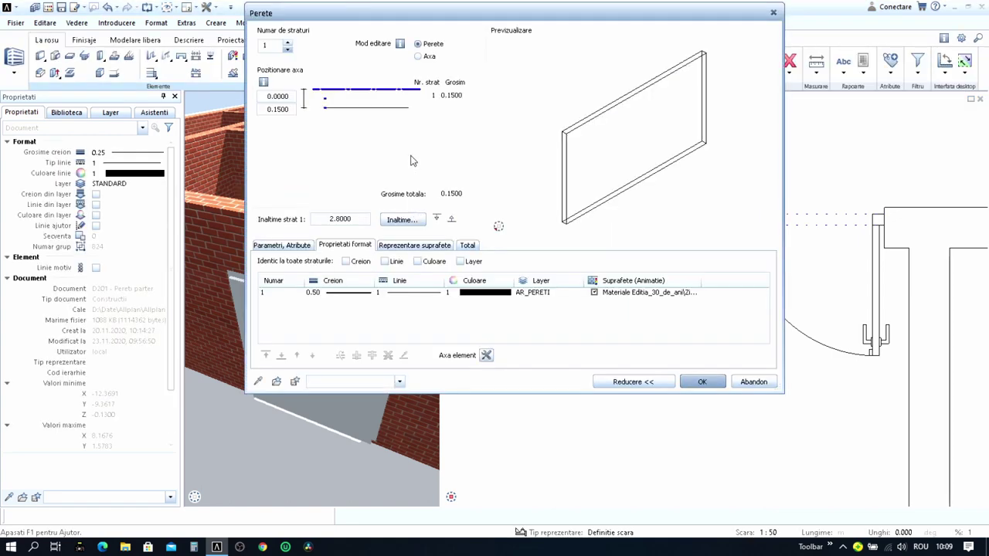
click(453, 99)
text(.25)
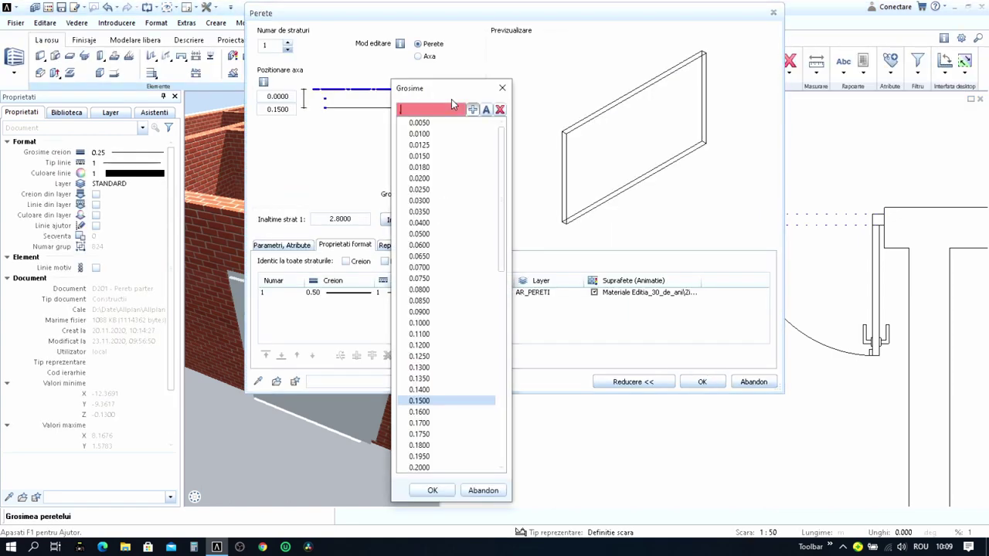
key(Return)
click(700, 382)
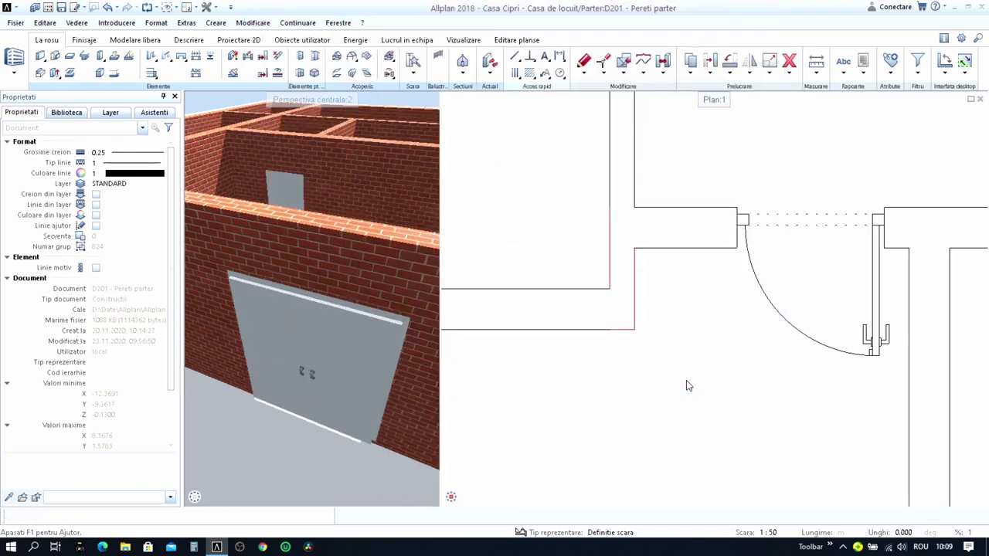
- Cancel the delete command and start a new door reusing the existing door's settings
scroll(699, 205, down, 3)
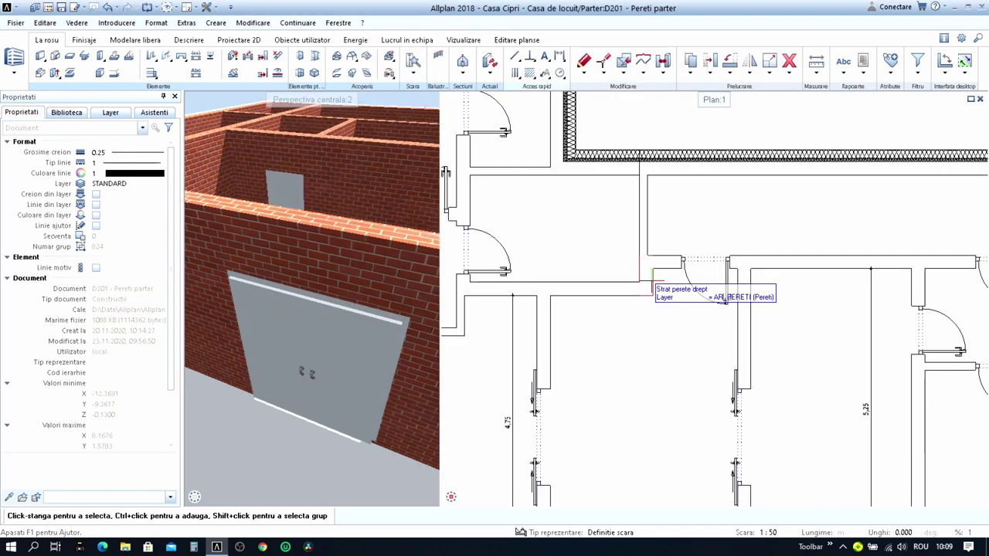
click(788, 61)
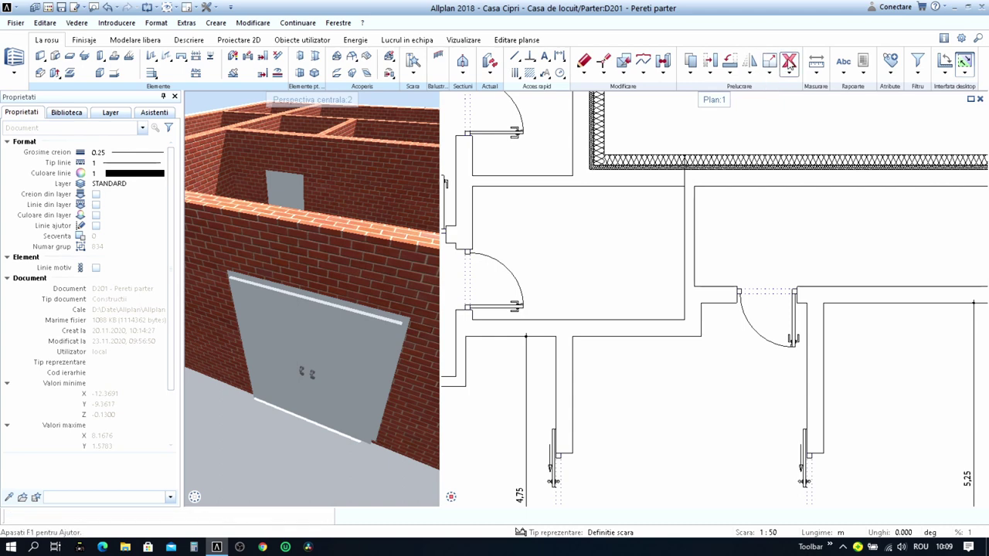
scroll(679, 206, up, 3)
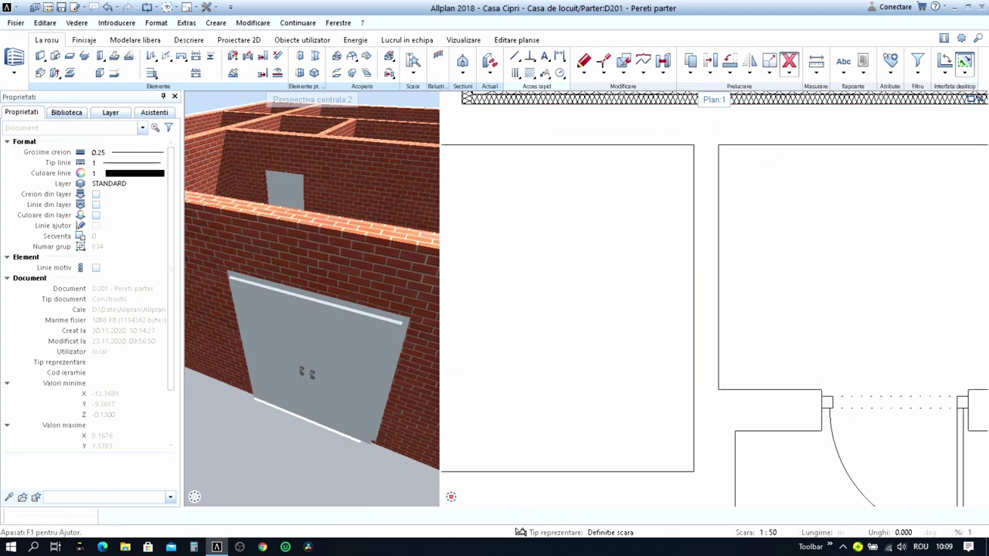
scroll(657, 232, down, 3)
scroll(625, 280, down, 1)
key(Escape)
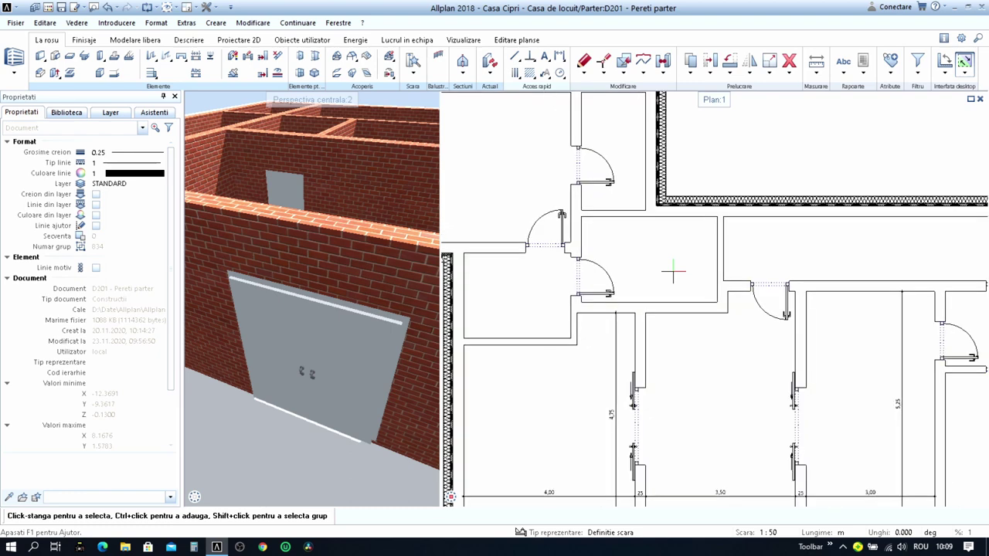
scroll(674, 277, down, 1)
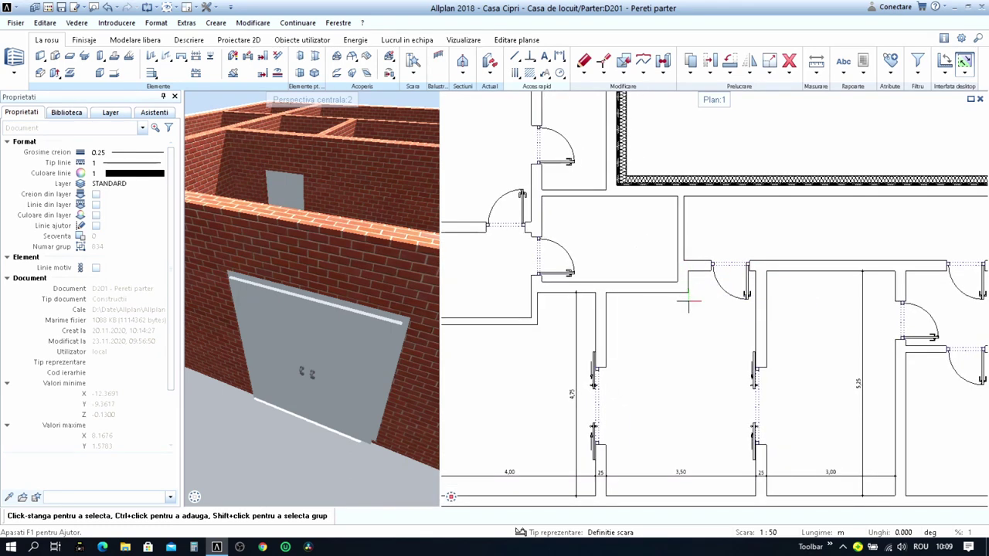
middle_drag(709, 322, 653, 292)
scroll(641, 247, up, 3)
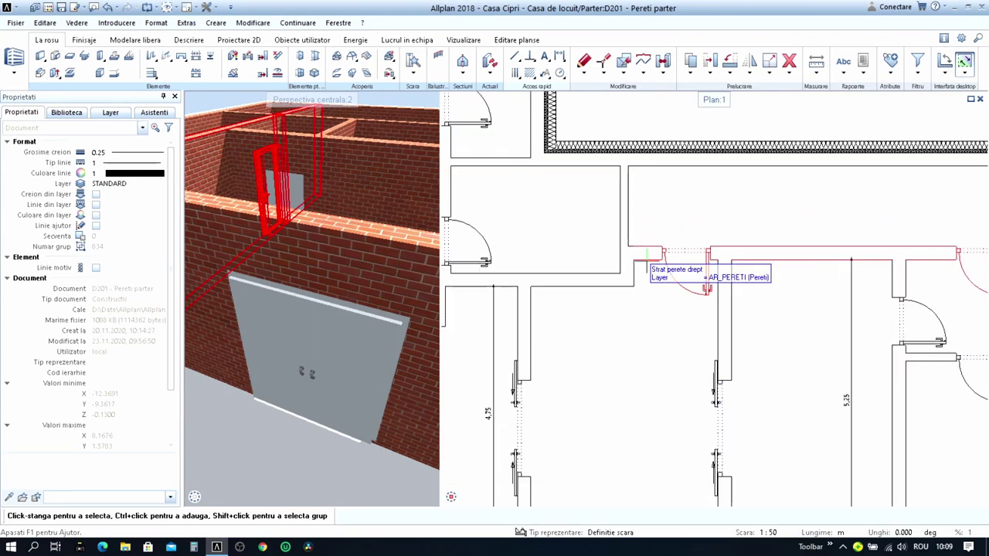
double_click(671, 258)
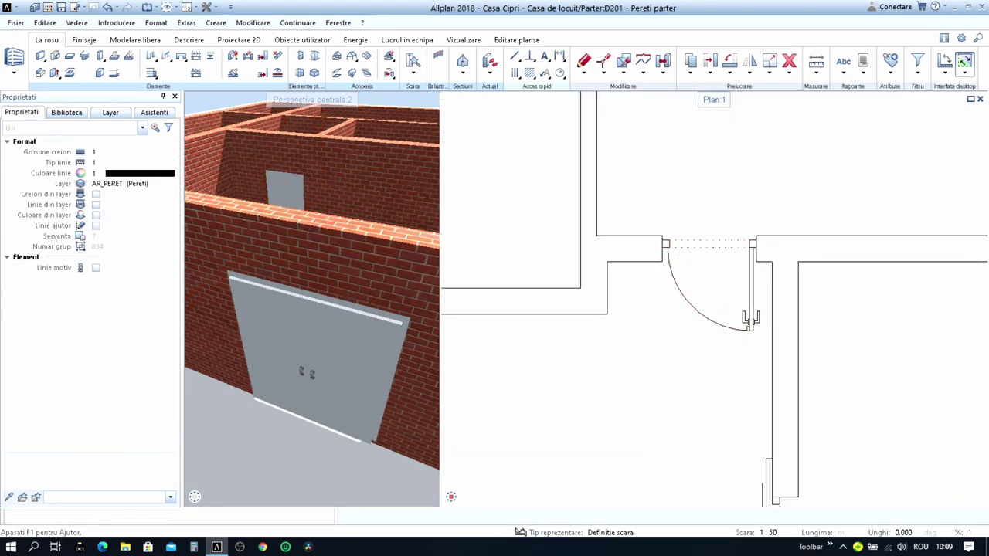
scroll(687, 236, down, 1)
scroll(687, 236, up, 2)
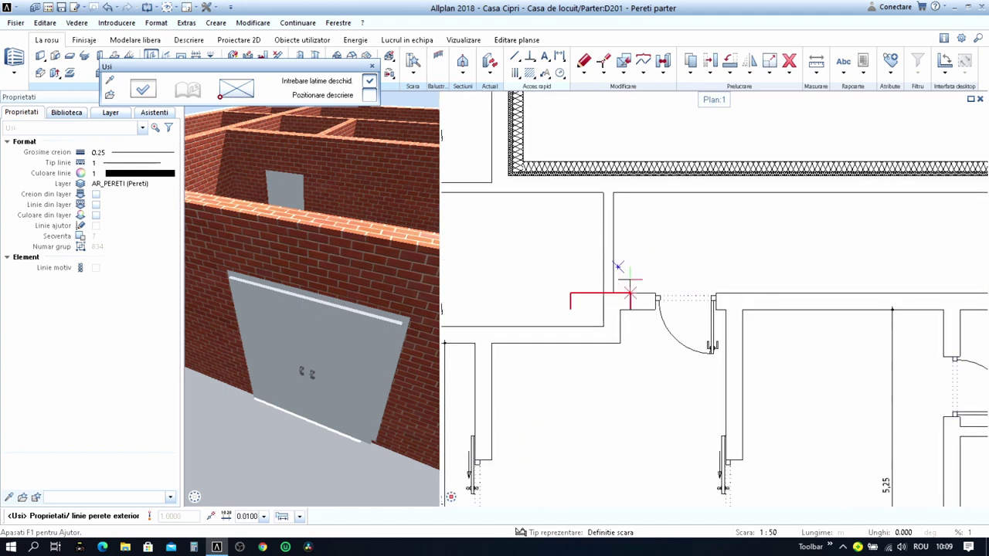
- Insert a 0.90 m door in the horizontal interior wall and fit the plan in view
click(628, 272)
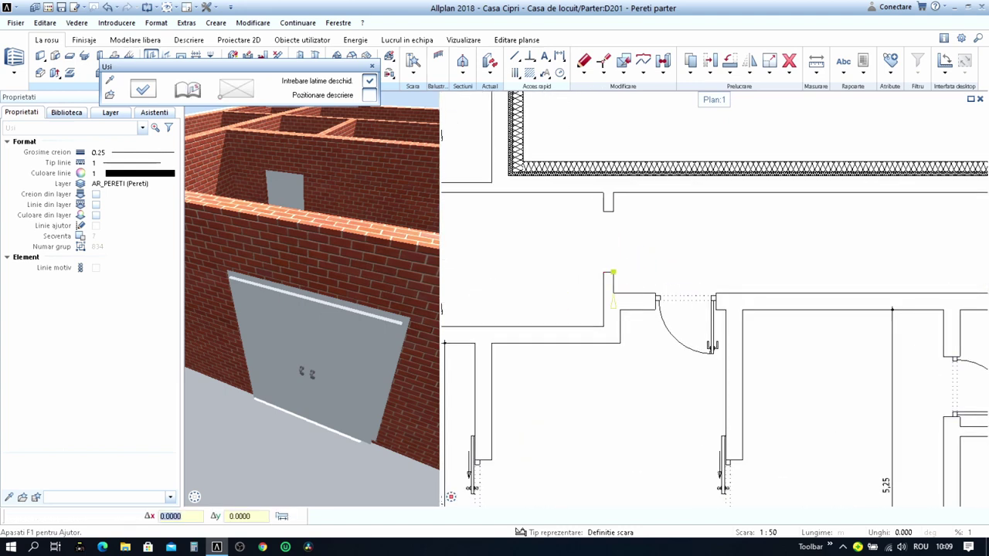
click(628, 272)
key(Return)
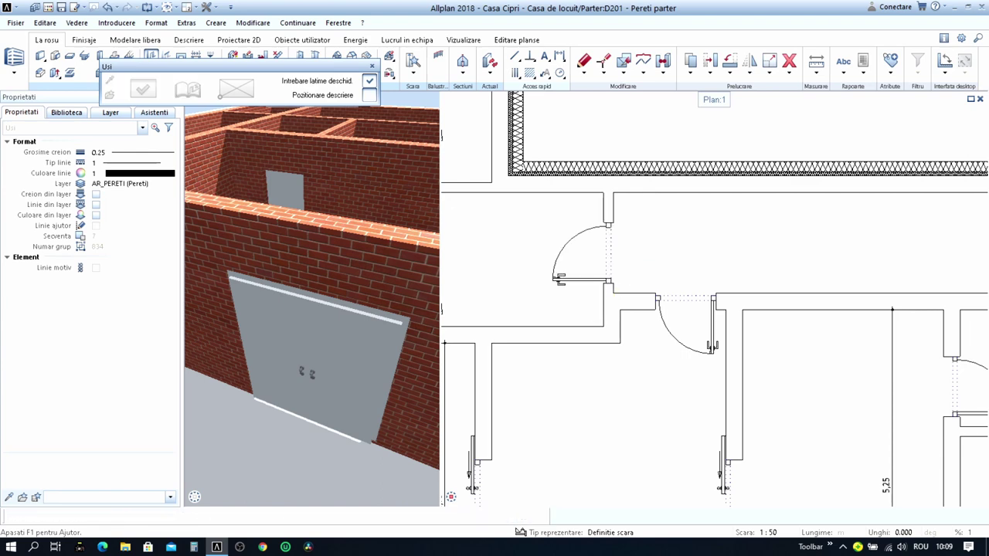
key(Home)
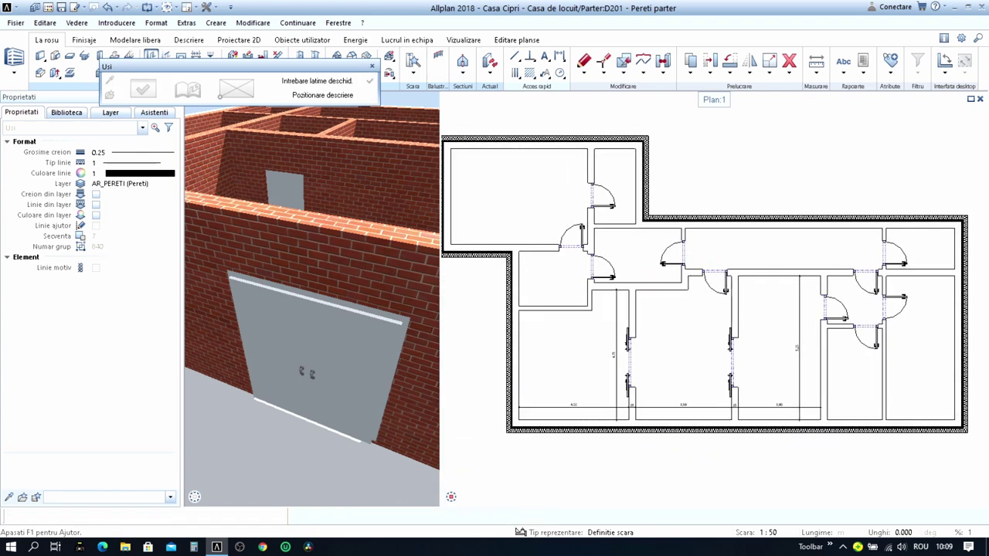
scroll(698, 277, down, 2)
key(Escape)
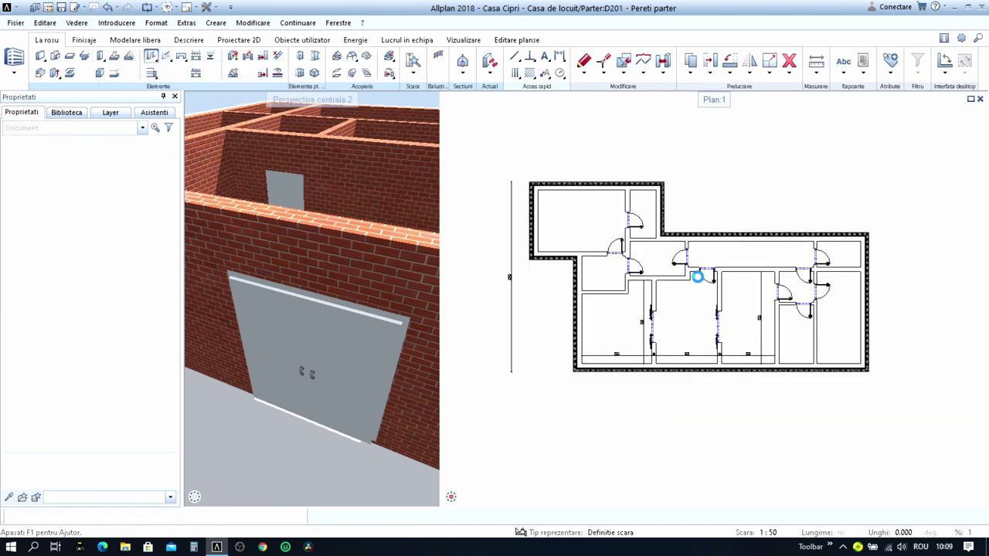
scroll(698, 277, up, 3)
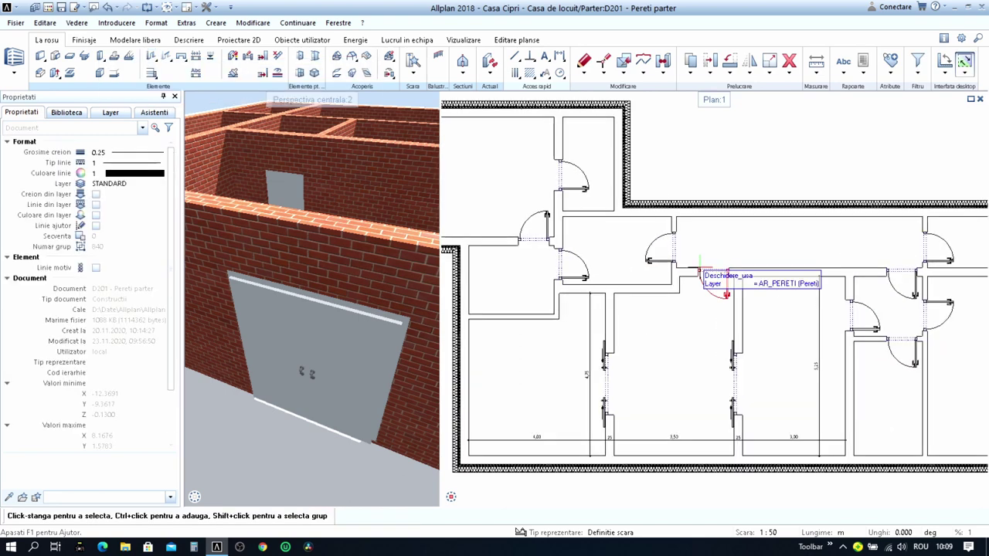
middle_drag(700, 267, 617, 262)
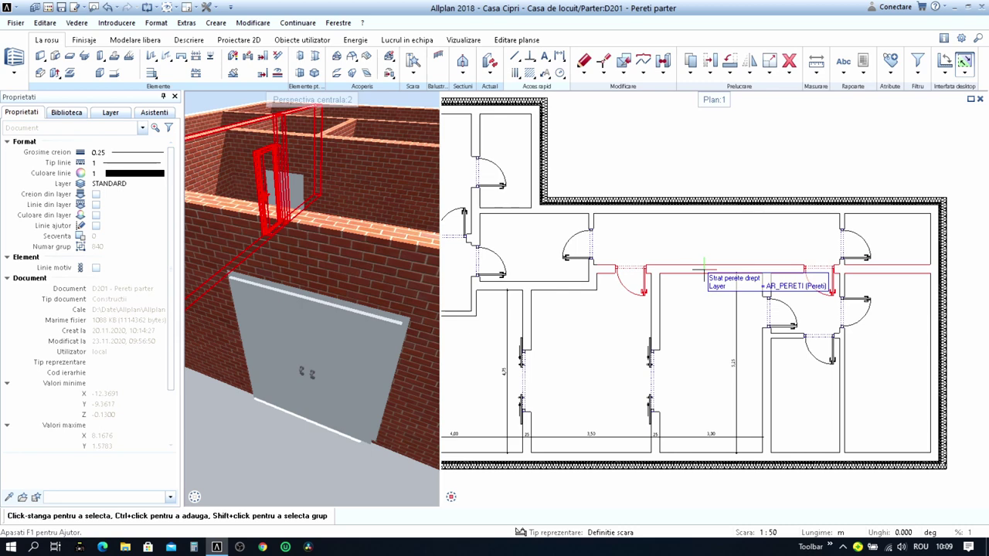
mouse_move(715, 303)
middle_down()
mouse_move(708, 295)
mouse_move(746, 303)
middle_up()
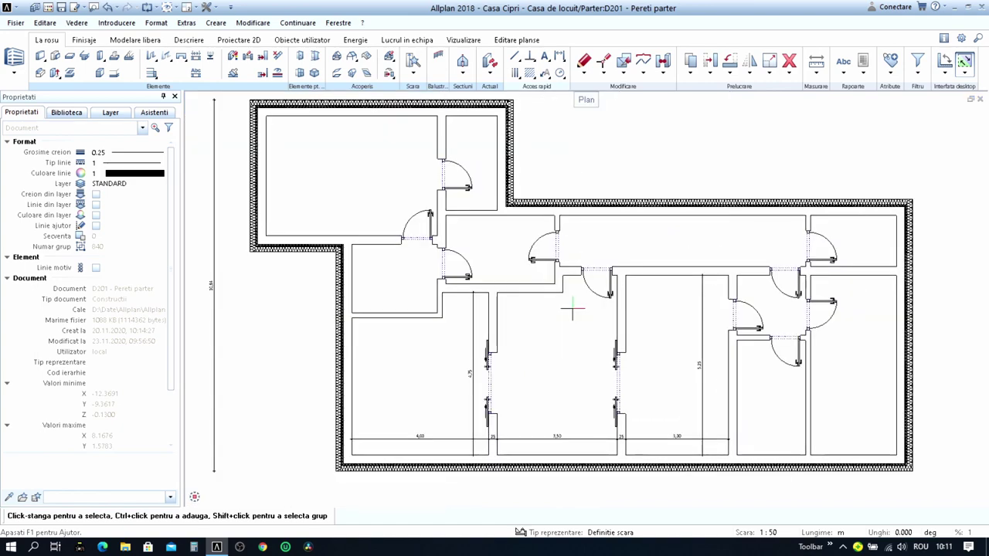
- Open the wall properties of the left exterior wall: three layers totalling 0.47 m, 2.80 m high
scroll(533, 351, up, 2)
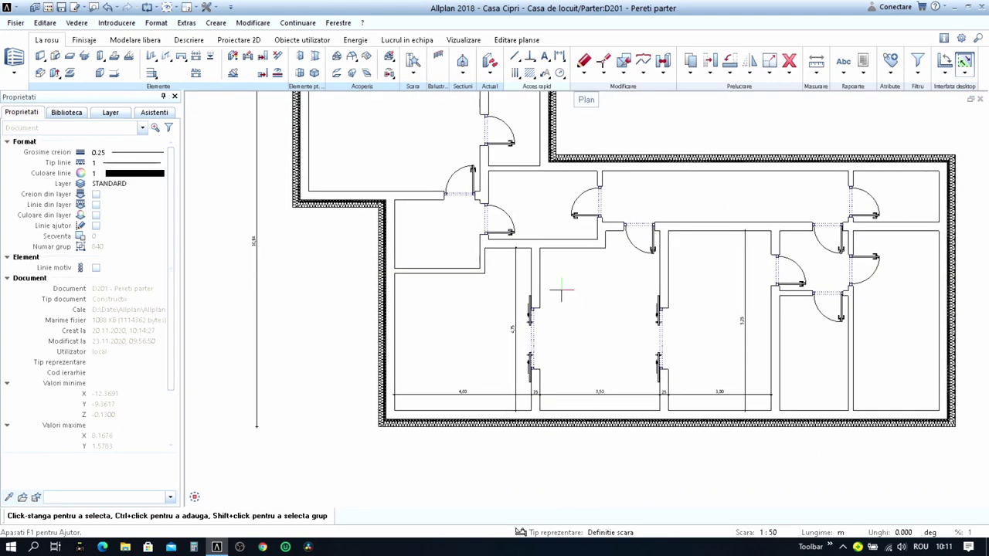
scroll(569, 287, down, 3)
scroll(589, 292, up, 2)
middle_drag(596, 285, 595, 309)
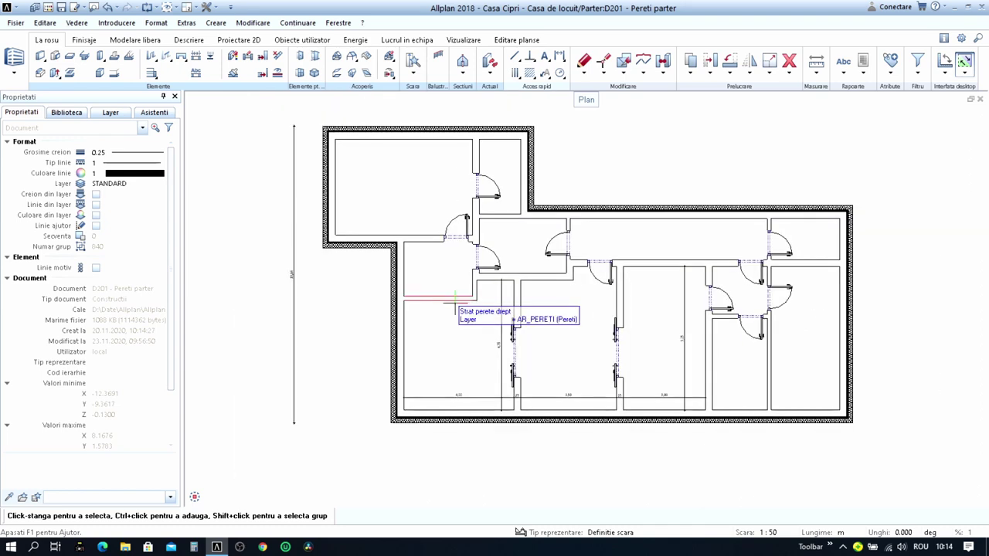
scroll(455, 301, up, 2)
scroll(390, 275, up, 2)
click(394, 277)
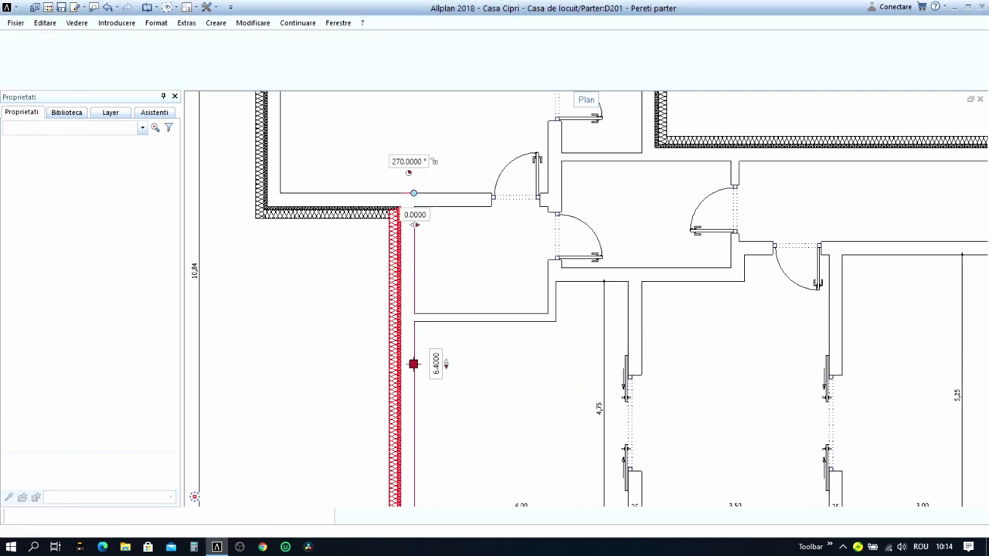
key(Escape)
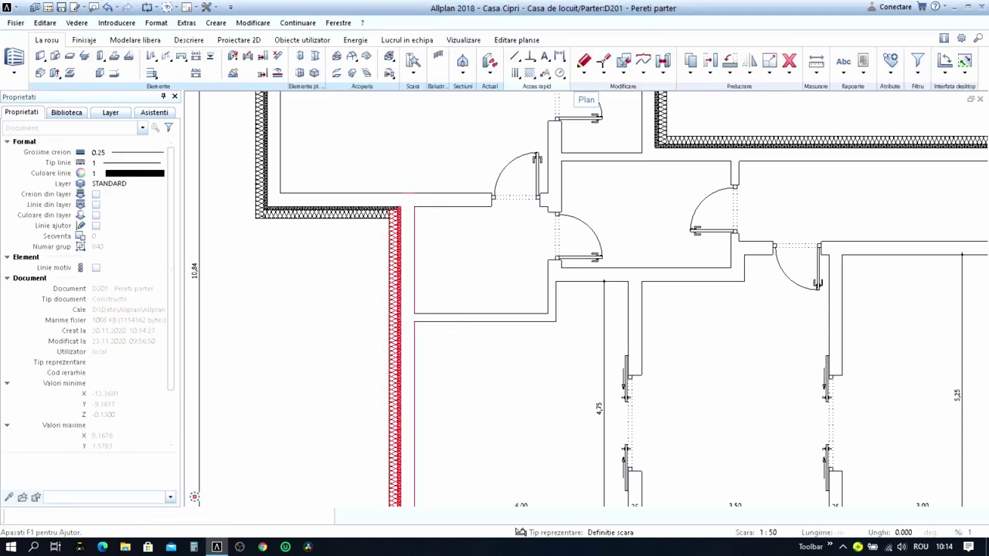
double_click(395, 321)
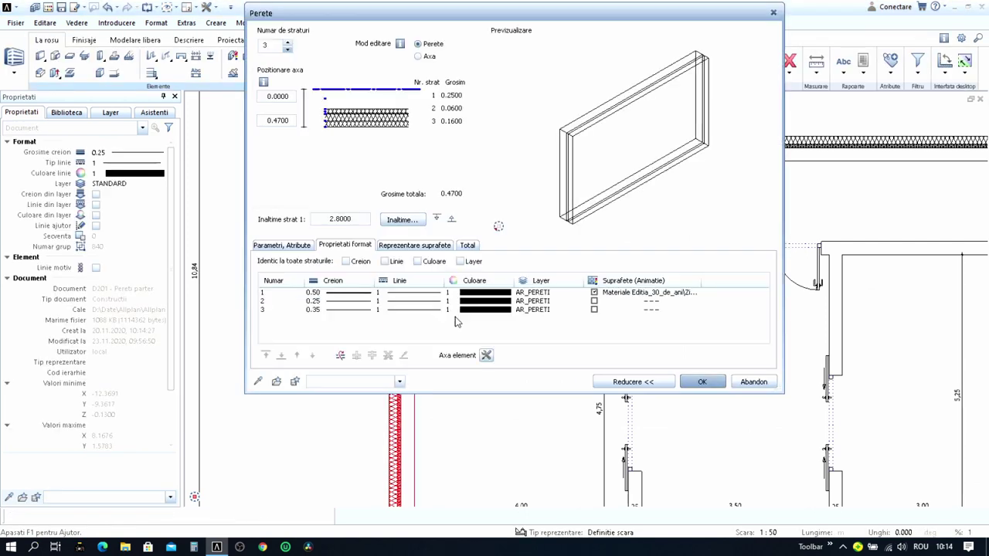
- Start a new surface from the wall layer's surface list
click(282, 245)
click(342, 246)
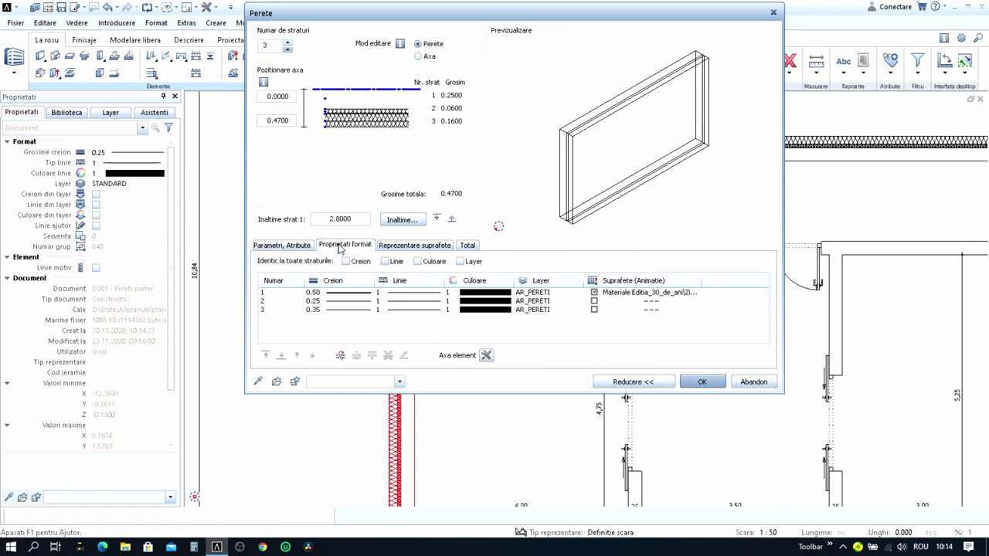
click(644, 311)
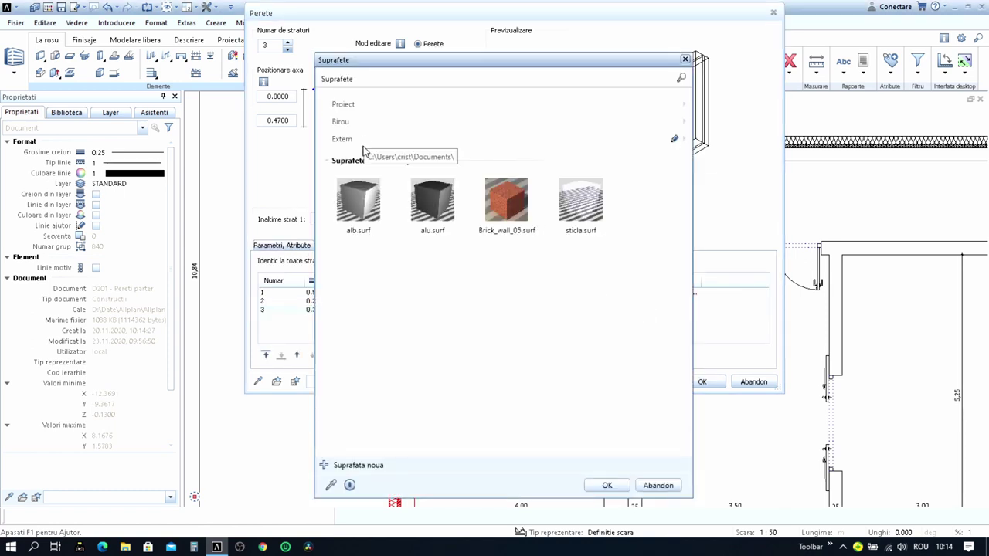
click(354, 465)
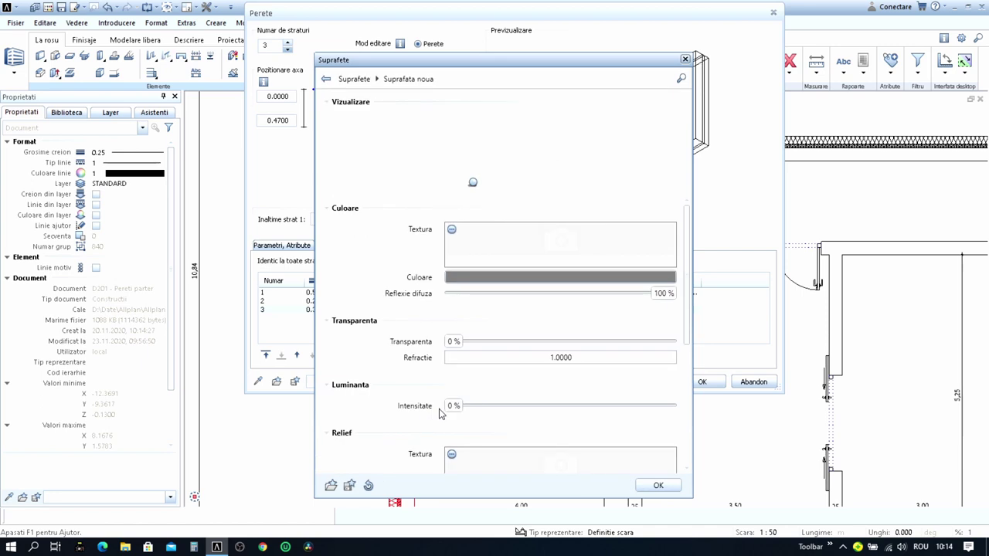
- Load 167_metal rufing texture-seamless.jpg from Casa Budiului.prj\design as the surface texture
click(456, 232)
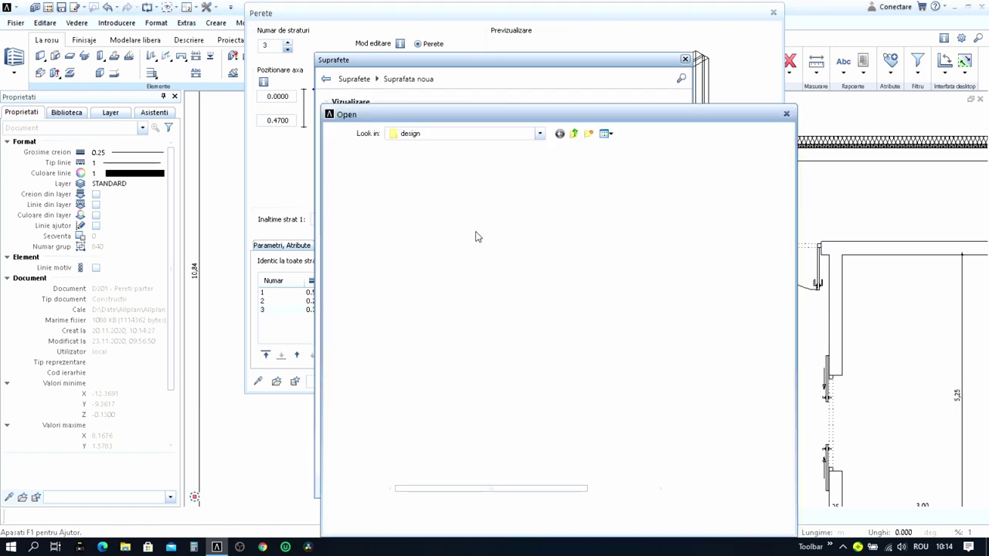
click(449, 137)
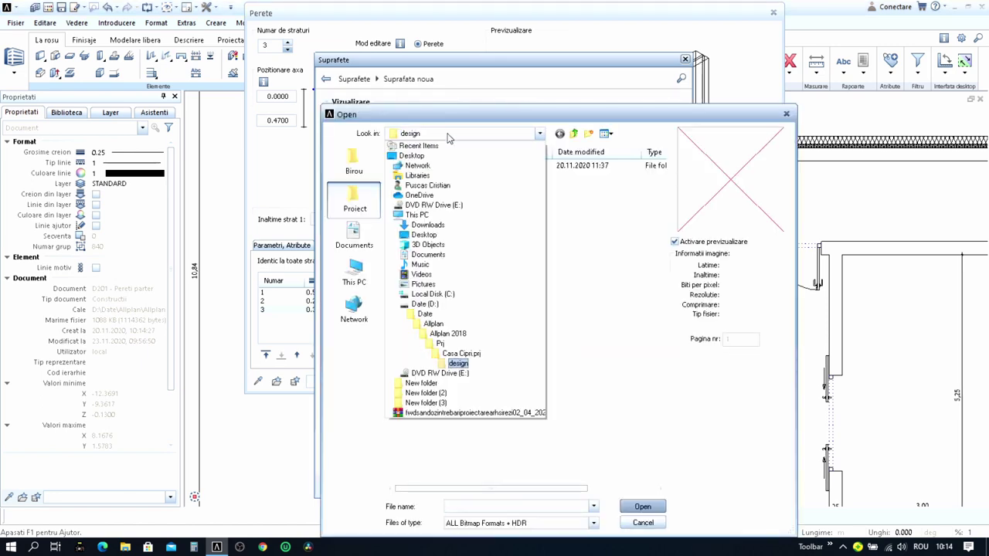
click(446, 346)
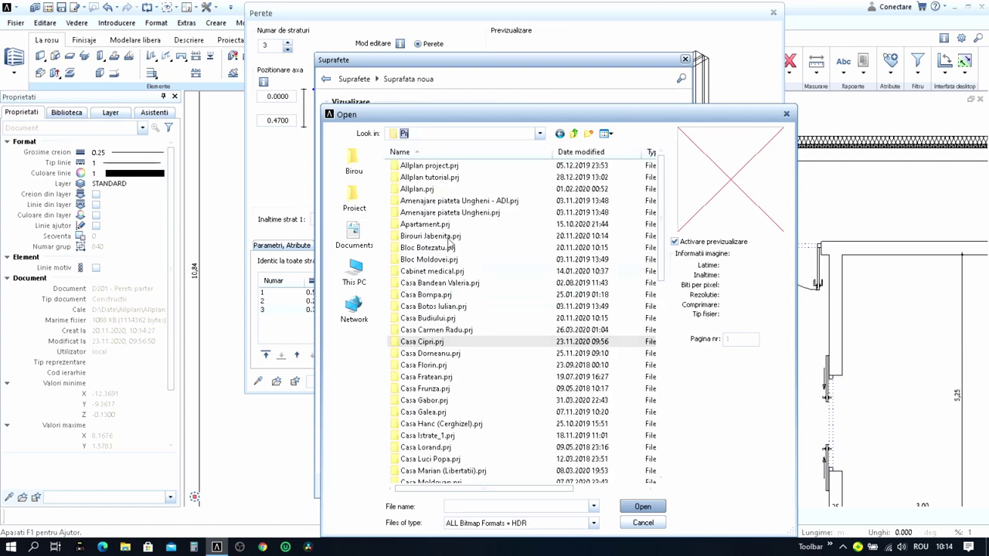
click(587, 152)
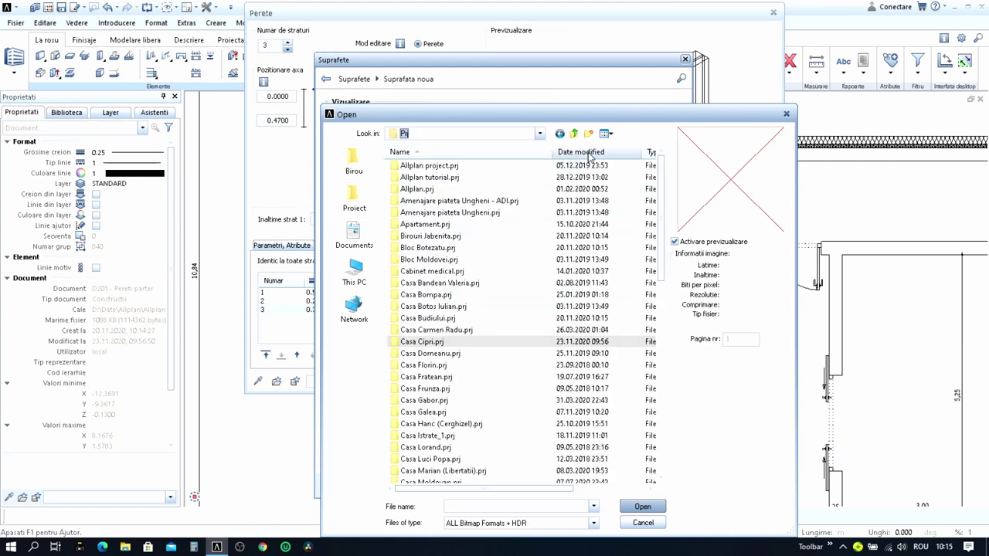
double_click(442, 178)
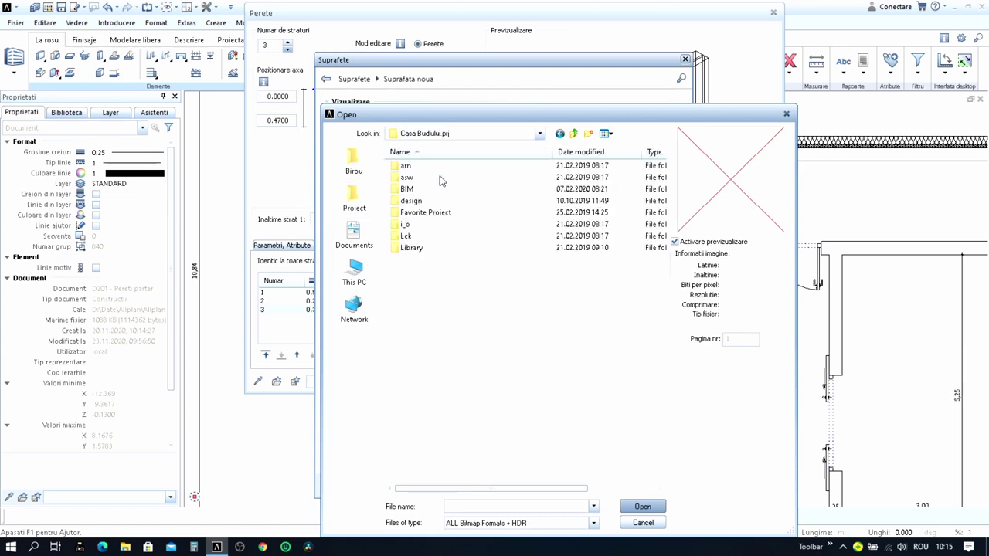
double_click(415, 202)
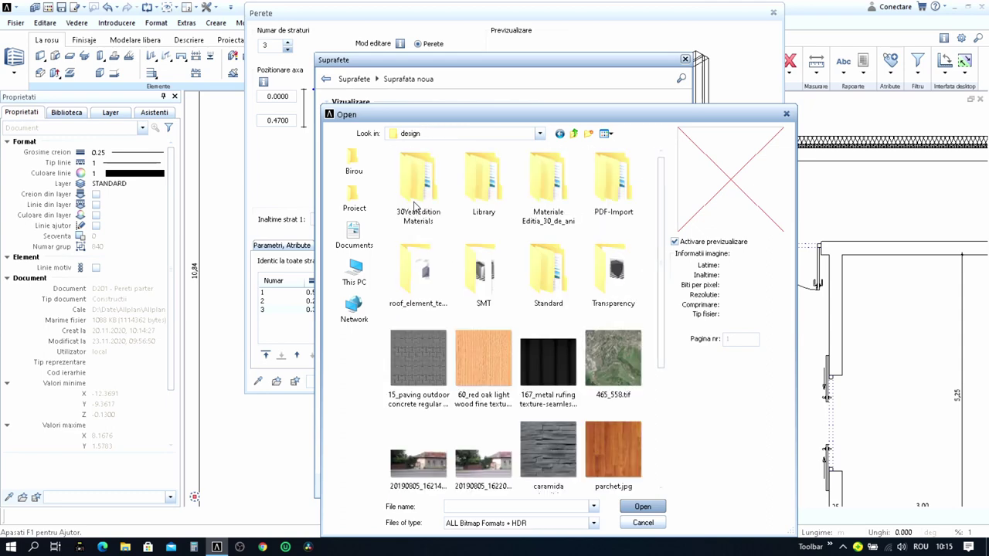
scroll(562, 330, down, 4)
scroll(562, 309, up, 3)
click(562, 312)
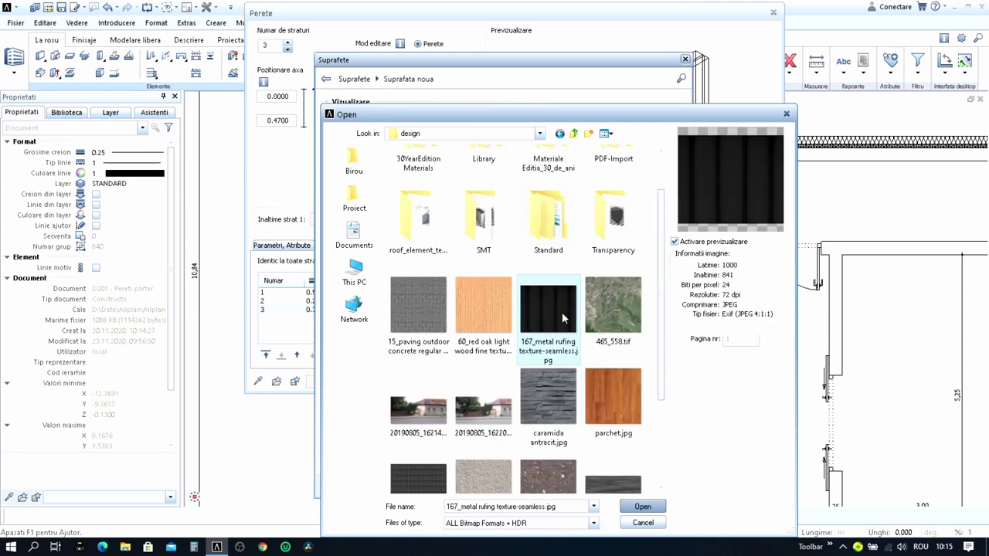
click(657, 508)
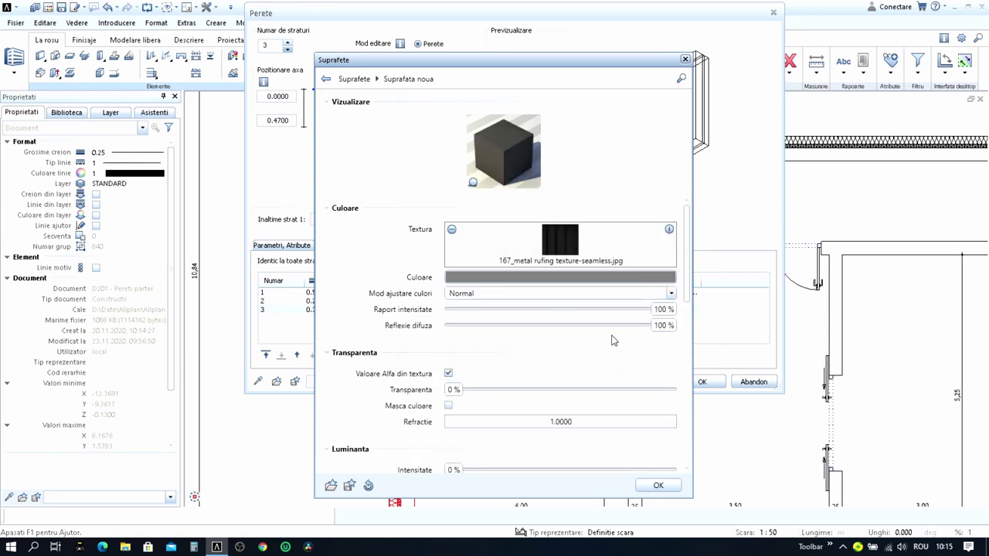
- Set the metal texture's X scale (Scalare pe directia X) to 2 m
scroll(541, 360, down, 1)
scroll(537, 358, down, 1)
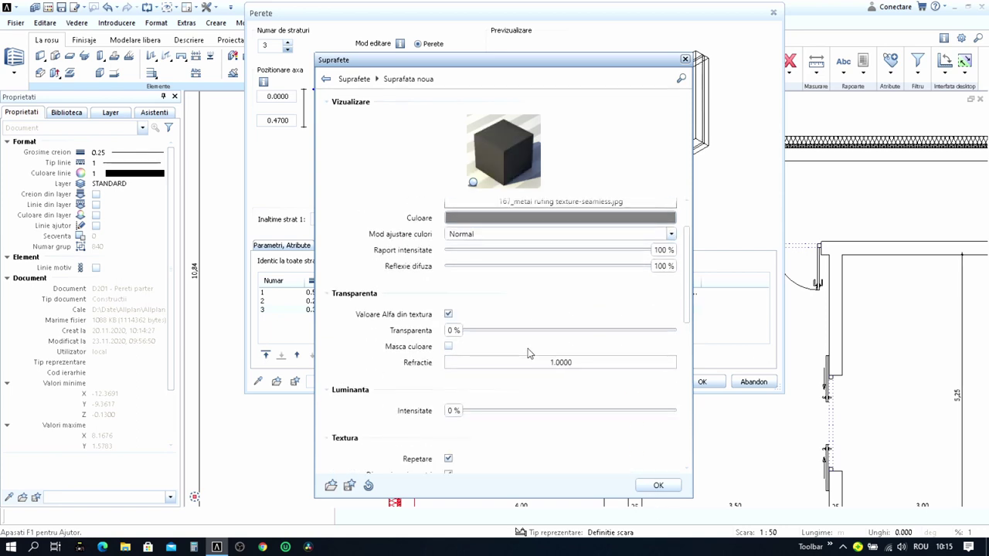
scroll(533, 357, down, 2)
scroll(528, 355, down, 1)
click(599, 401)
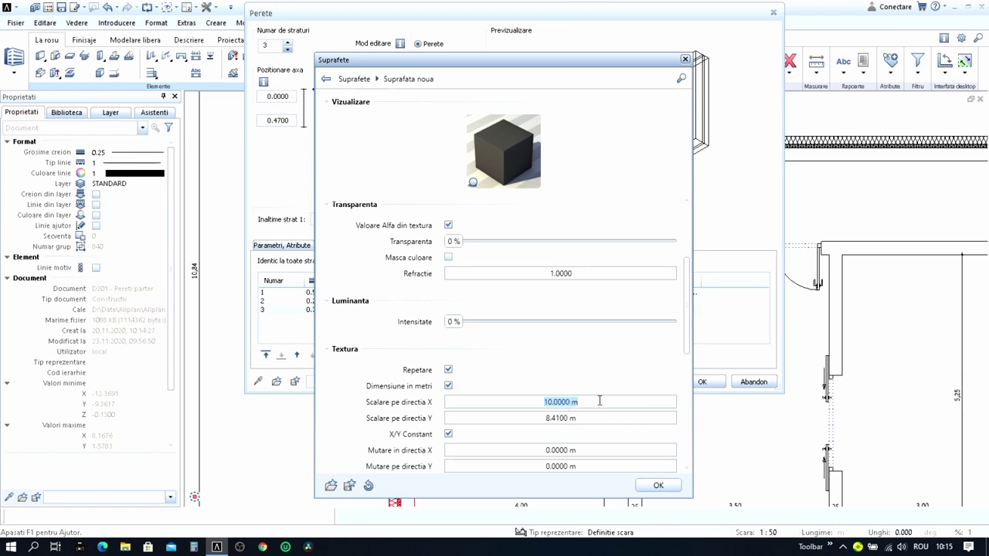
text(5)
key(Return)
click(560, 402)
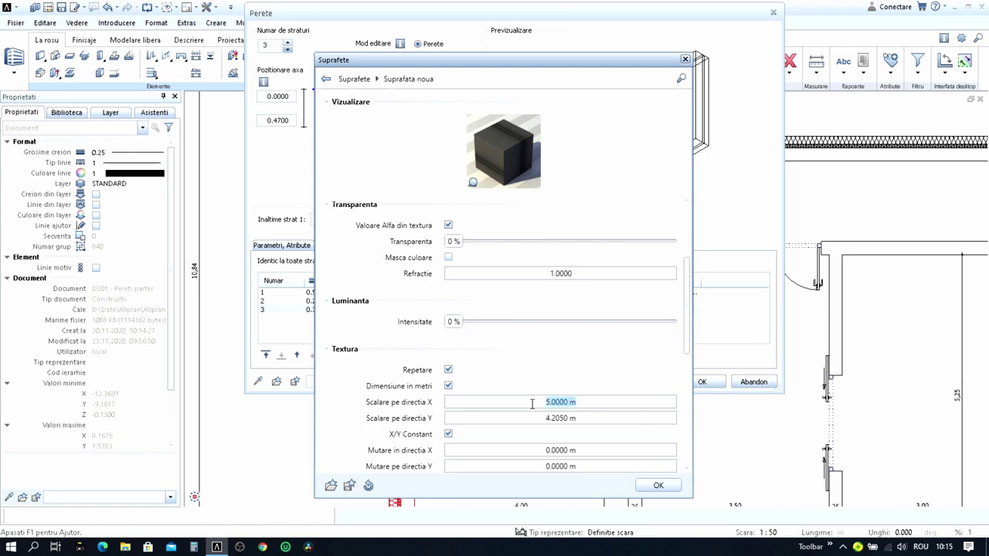
text(2)
key(Return)
- Save the surface as tabla faltuita.surf and assign it to wall layer 3
scroll(518, 369, down, 5)
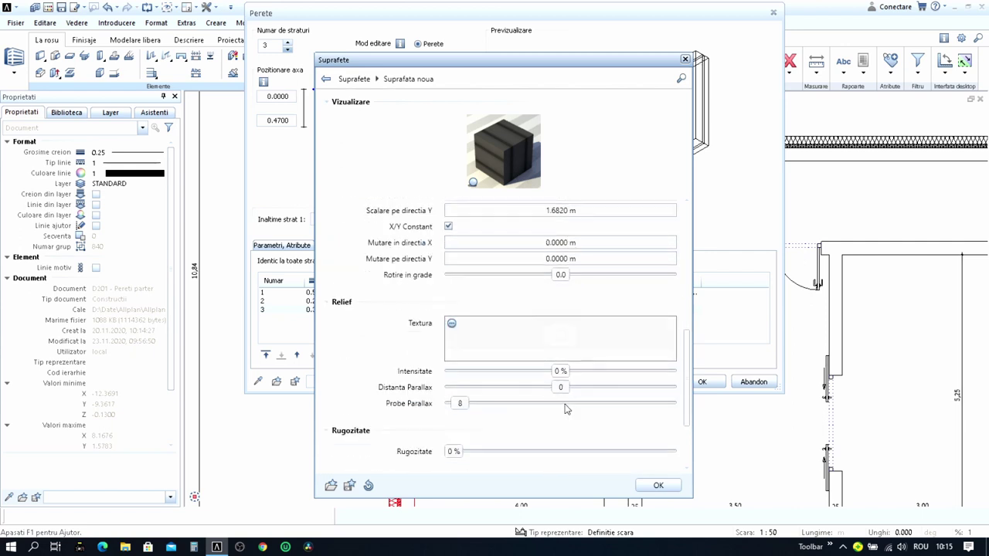
scroll(564, 408, down, 3)
scroll(565, 408, down, 1)
text(tabla faltuita)
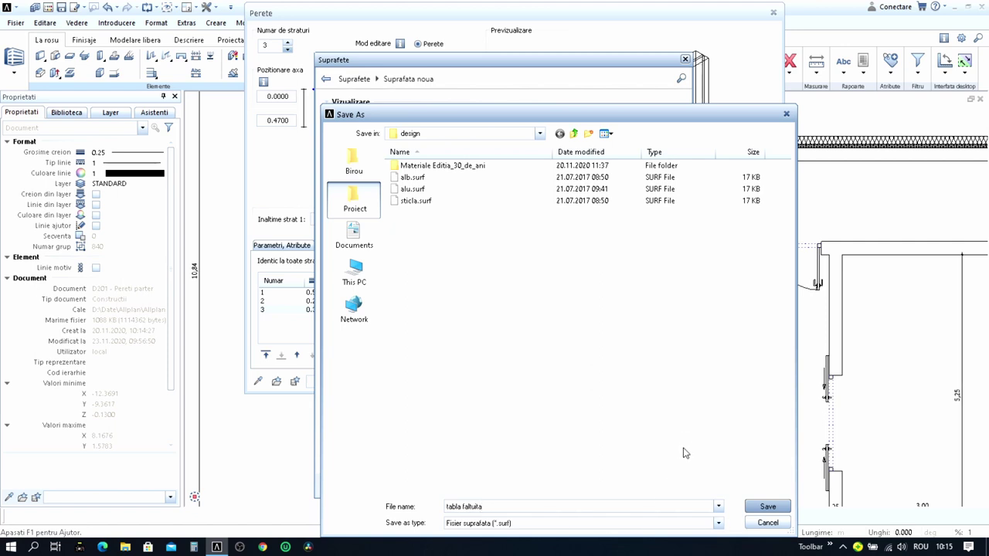
click(776, 510)
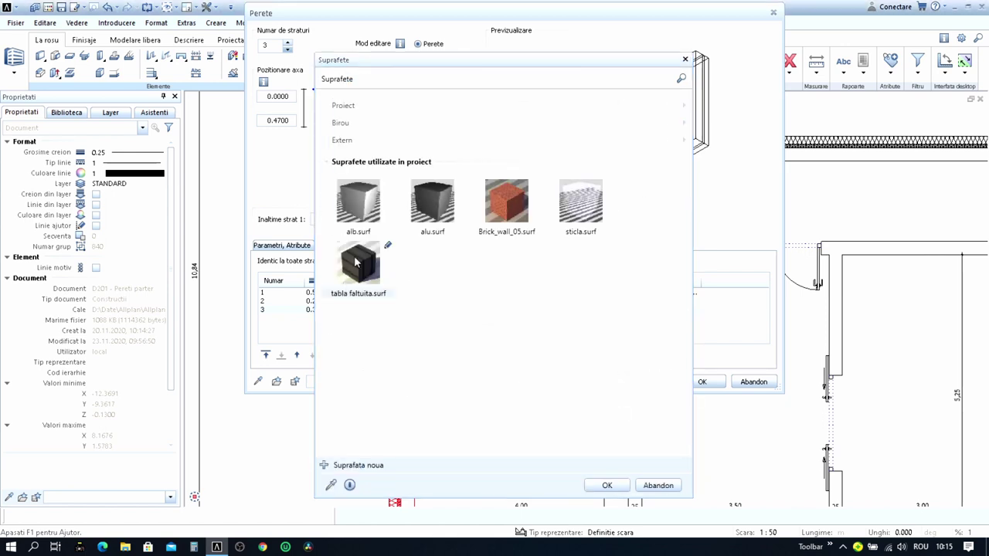
double_click(358, 263)
click(701, 382)
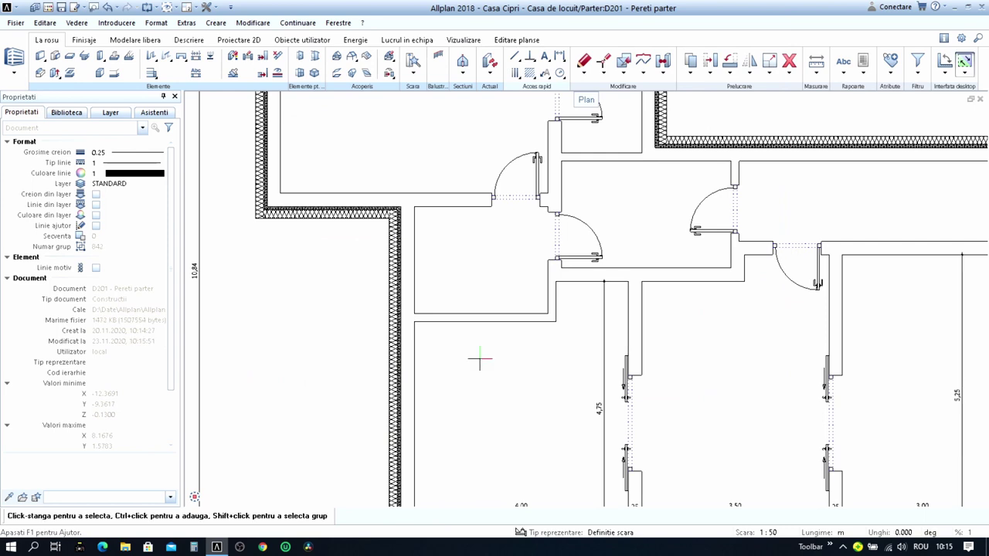
- Show a central perspective beside the plan, orbited and zoomed onto the black exterior wall
key(F4)
drag(285, 358, 317, 350)
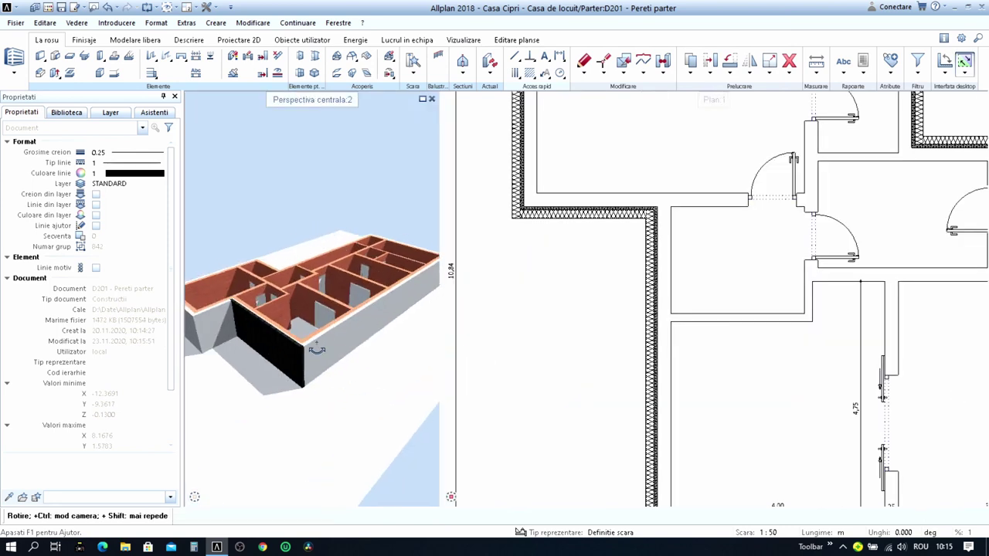
scroll(316, 349, up, 2)
scroll(312, 352, up, 3)
scroll(305, 352, up, 2)
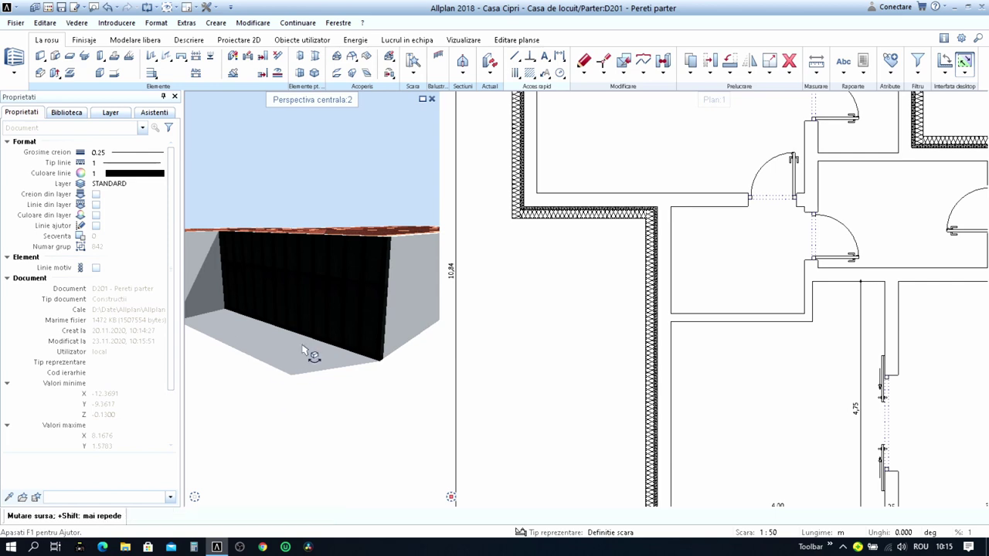
scroll(332, 363, down, 5)
drag(369, 372, 291, 367)
scroll(278, 353, up, 3)
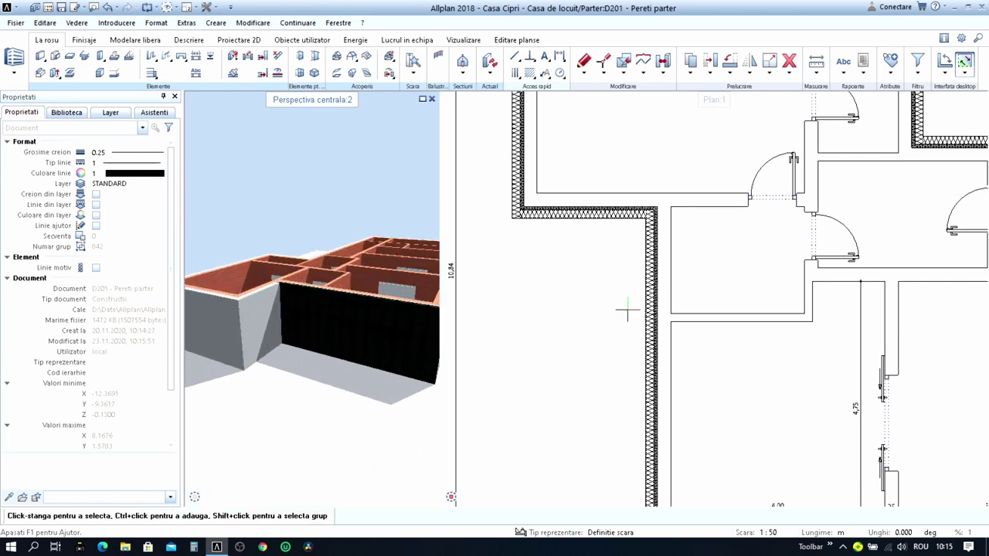
click(652, 309)
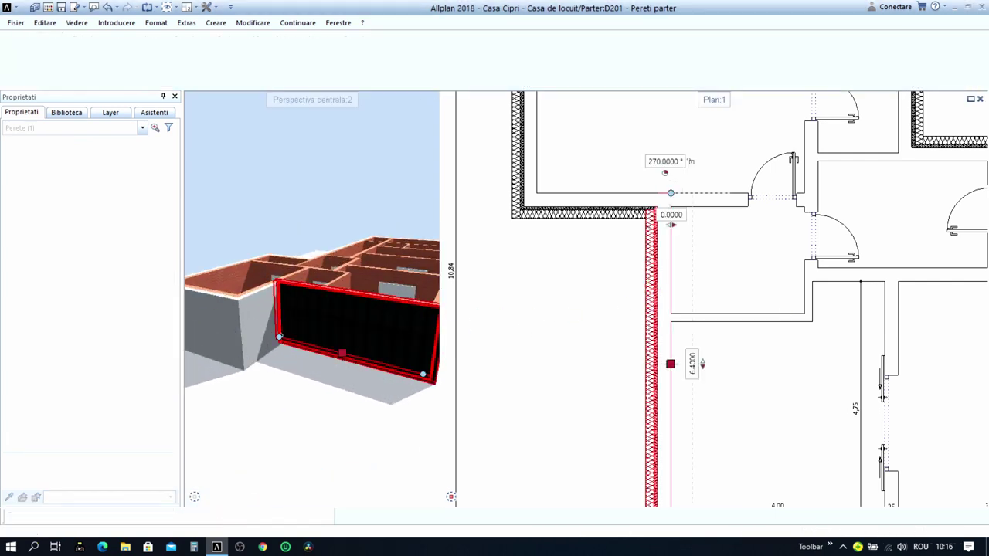
key(Escape)
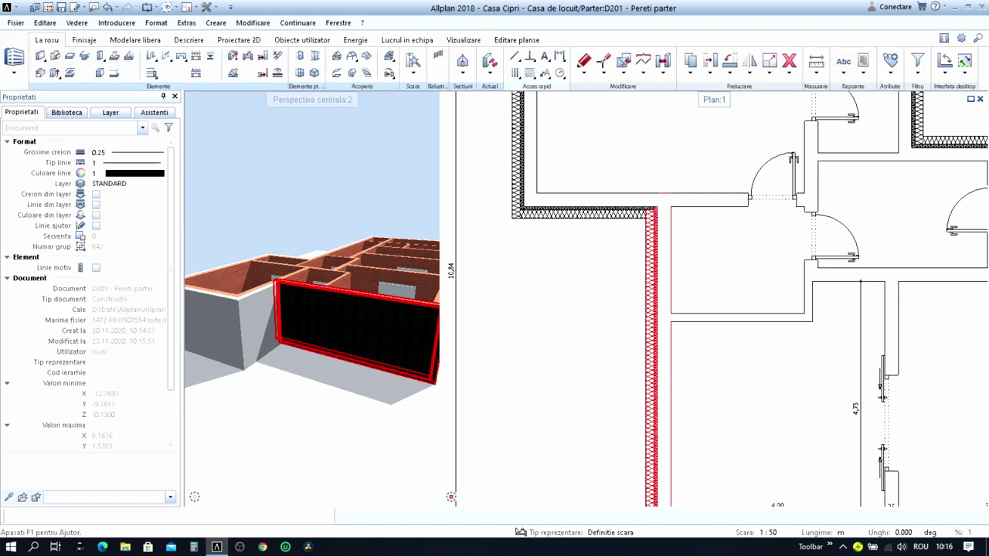
- Open the tabla faltuita surface settings from the exterior wall's layer 3
double_click(651, 298)
click(638, 310)
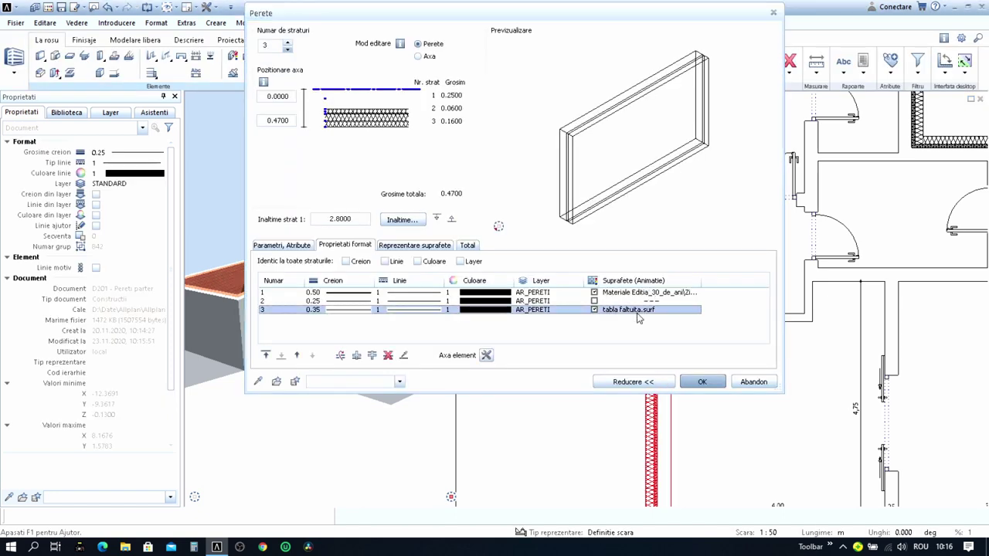
click(638, 317)
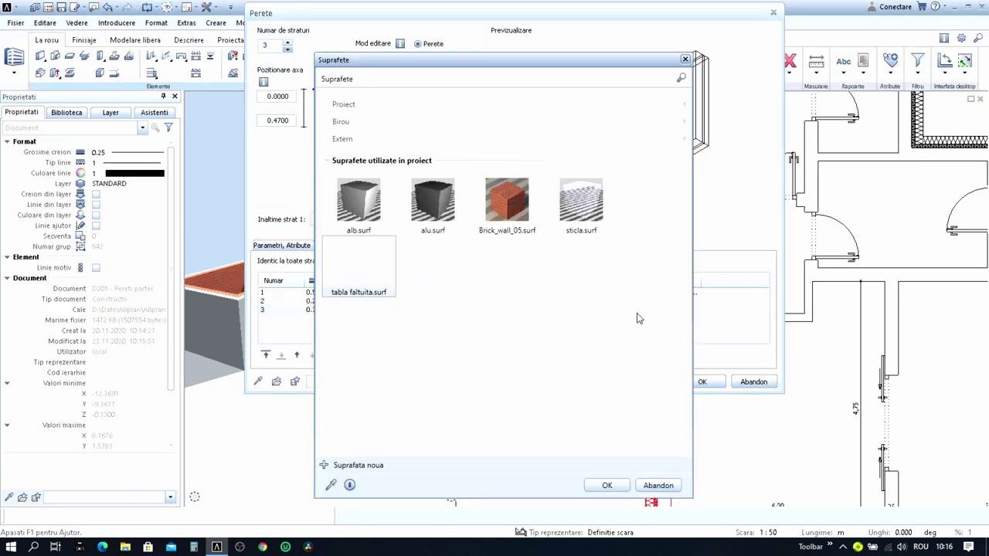
right_click(389, 245)
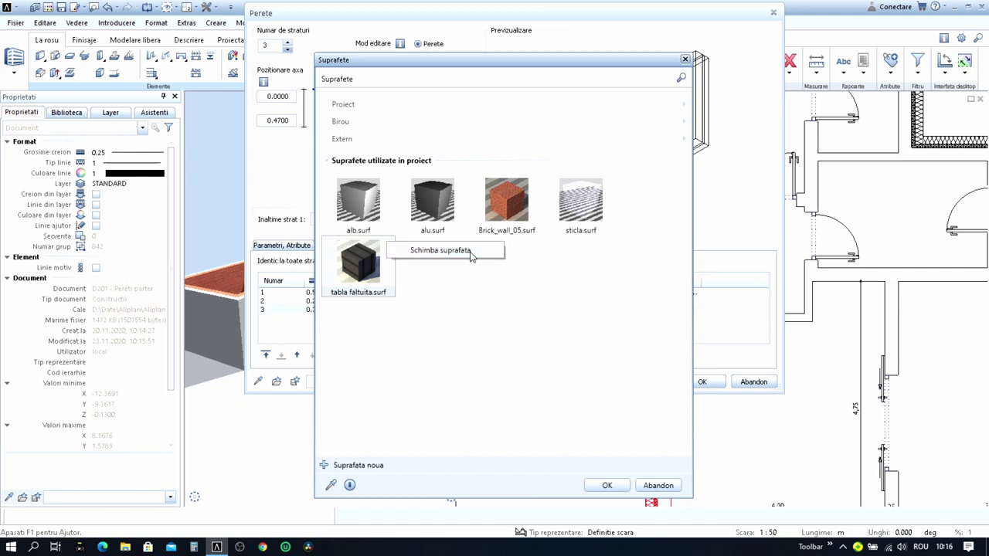
click(470, 251)
- Unlink the texture scales, set the Y scale to 5 m, and reapply the surface to layer 3
scroll(561, 384, down, 3)
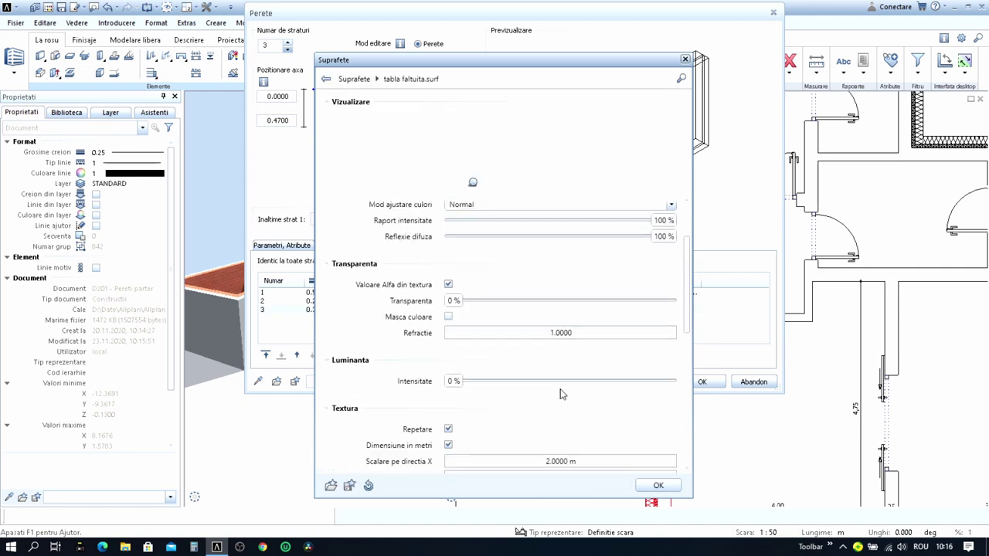
scroll(564, 390, down, 2)
scroll(570, 390, down, 1)
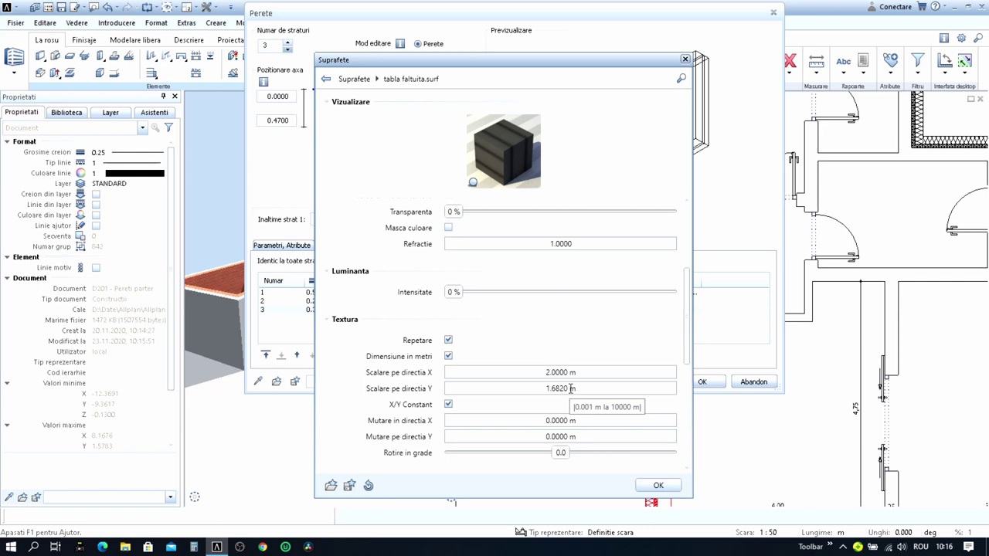
click(449, 356)
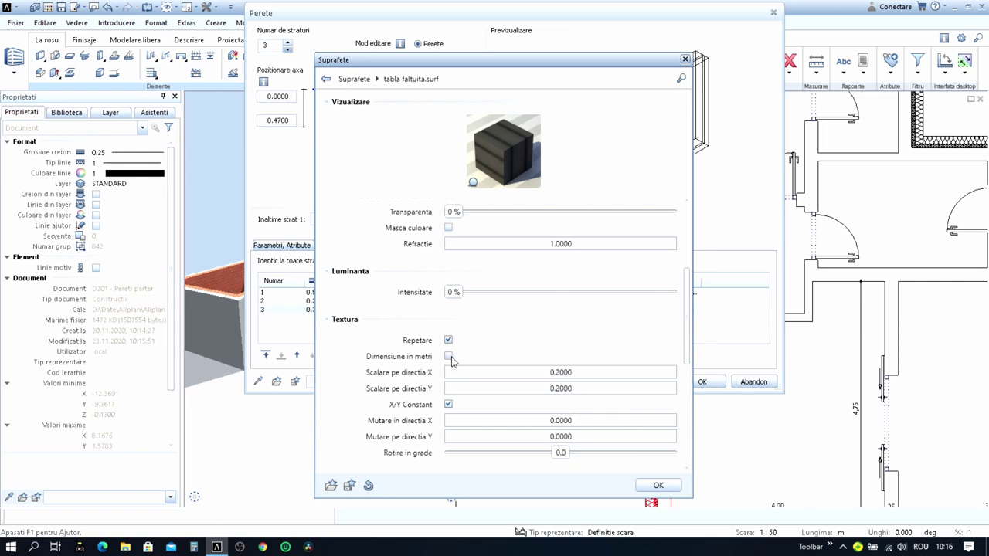
click(448, 359)
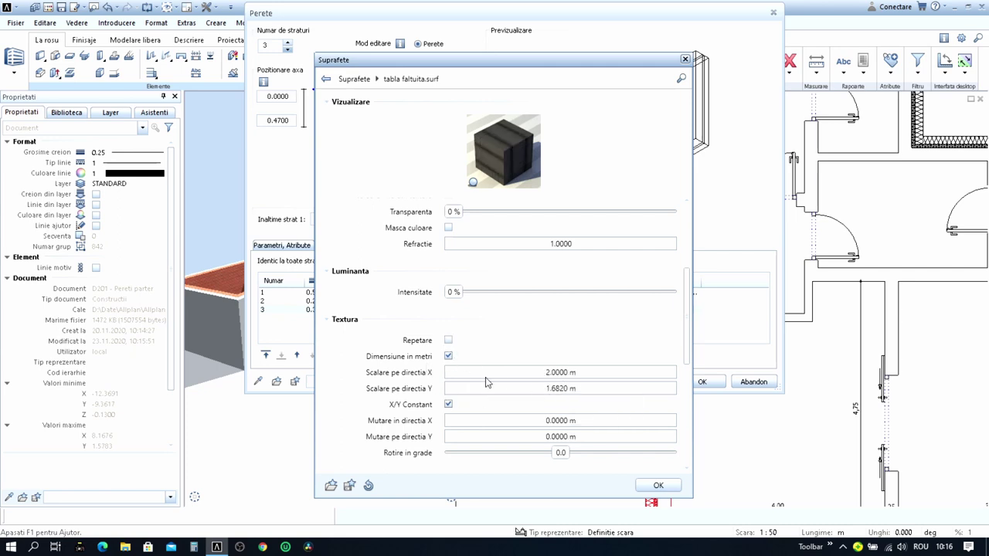
click(448, 404)
click(567, 389)
mouse_move(640, 374)
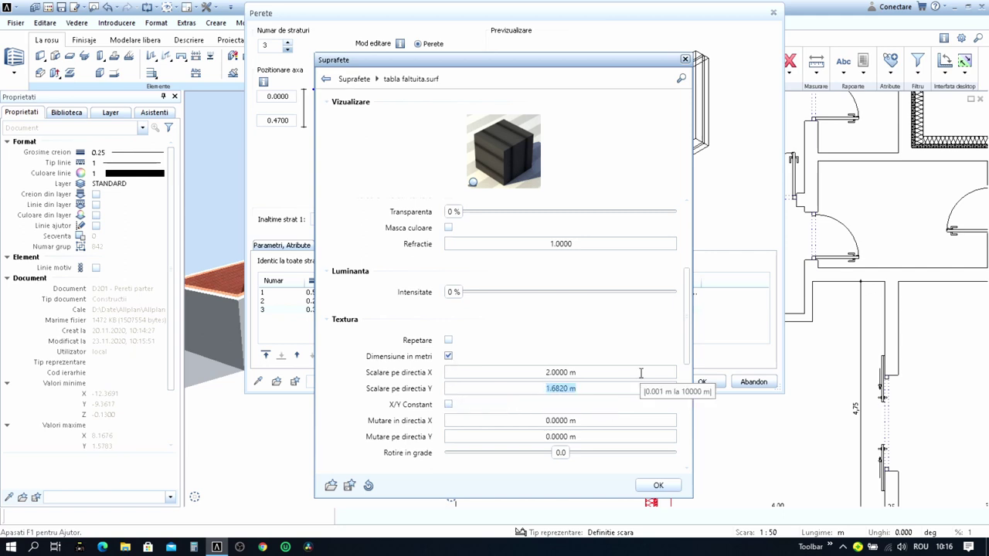
text(5)
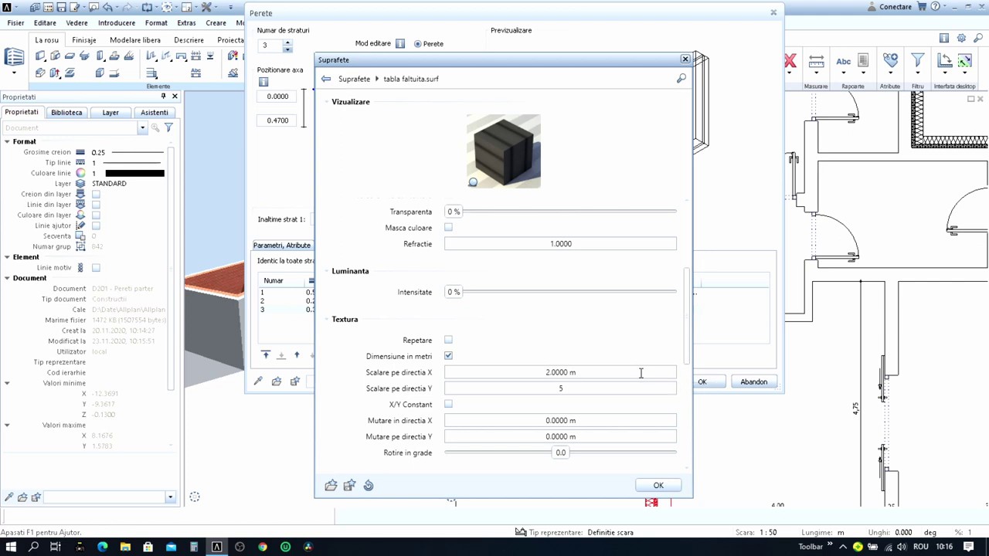
click(640, 373)
click(657, 487)
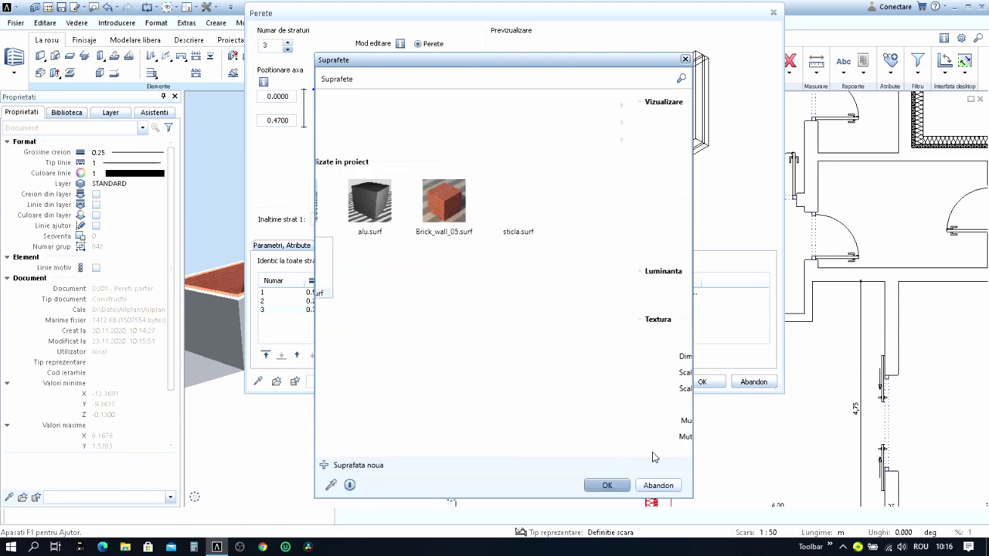
click(608, 485)
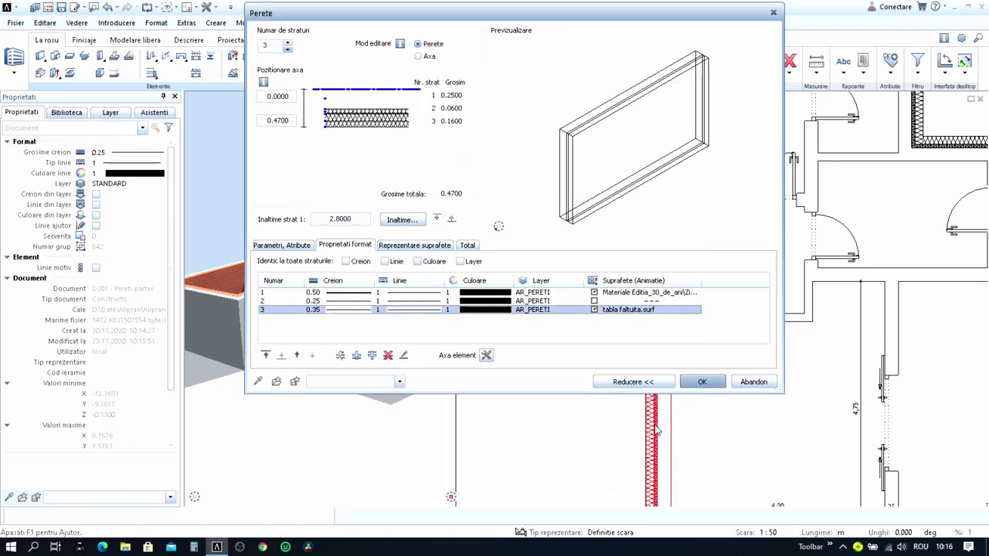
click(702, 381)
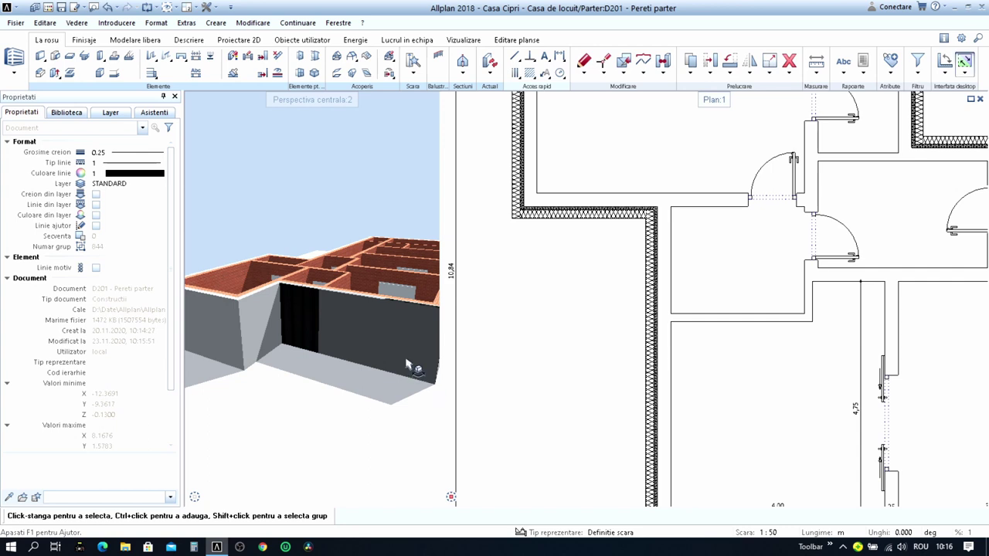
- Open tabla faltuita.surf for editing from the exterior wall's outer layer
click(653, 288)
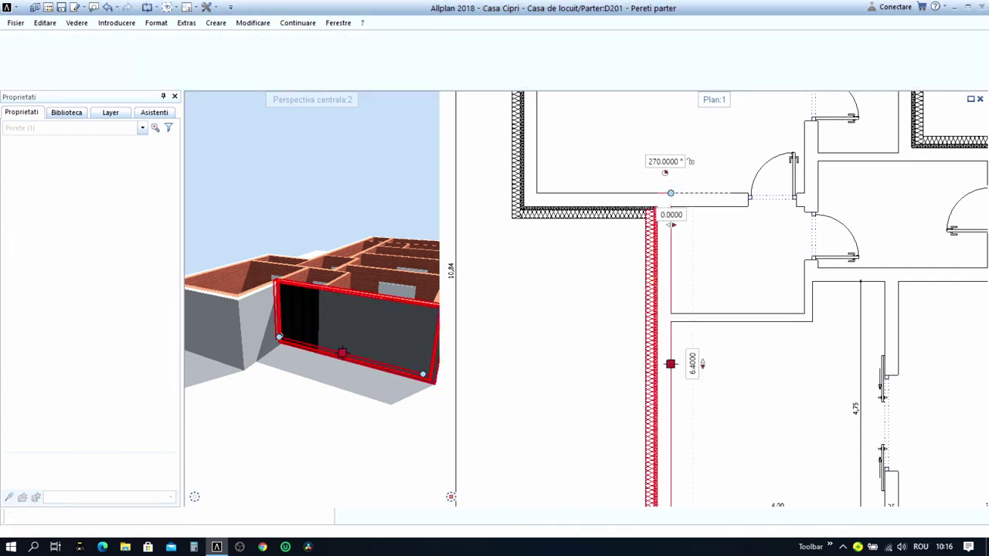
key(Escape)
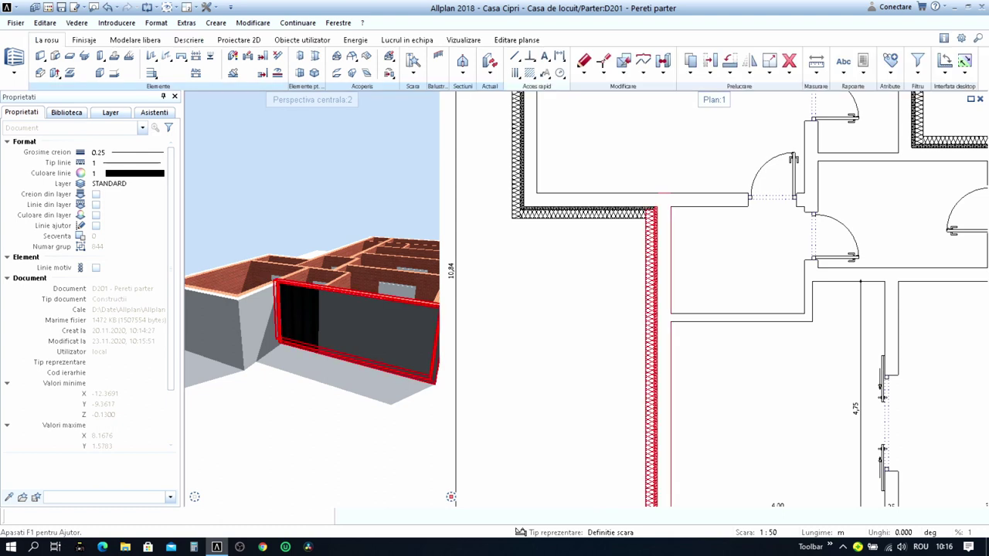
double_click(659, 304)
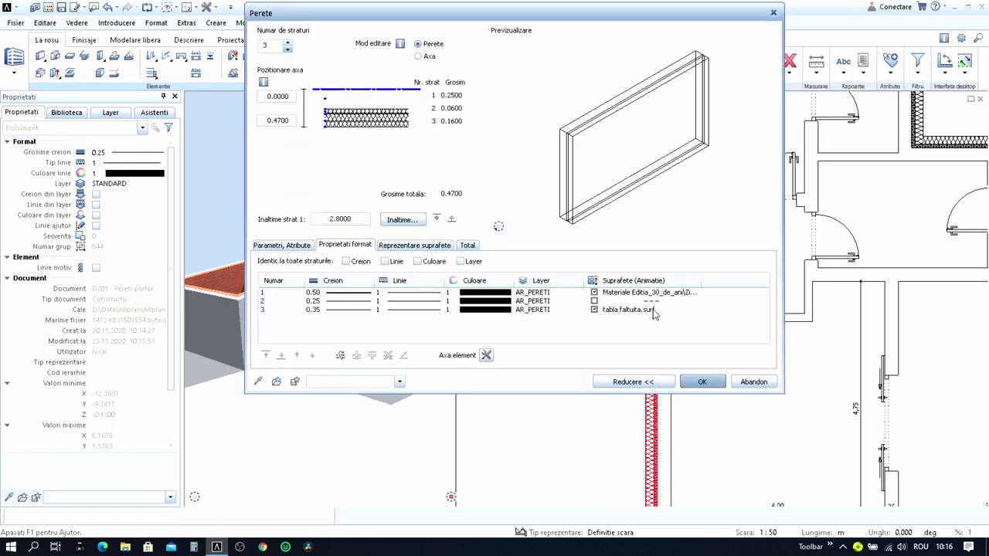
click(654, 311)
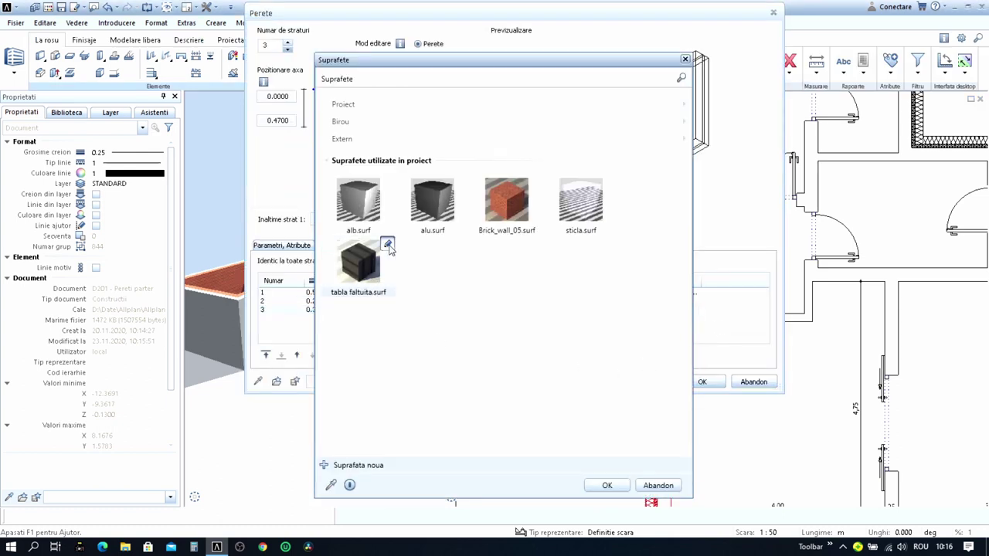
click(390, 247)
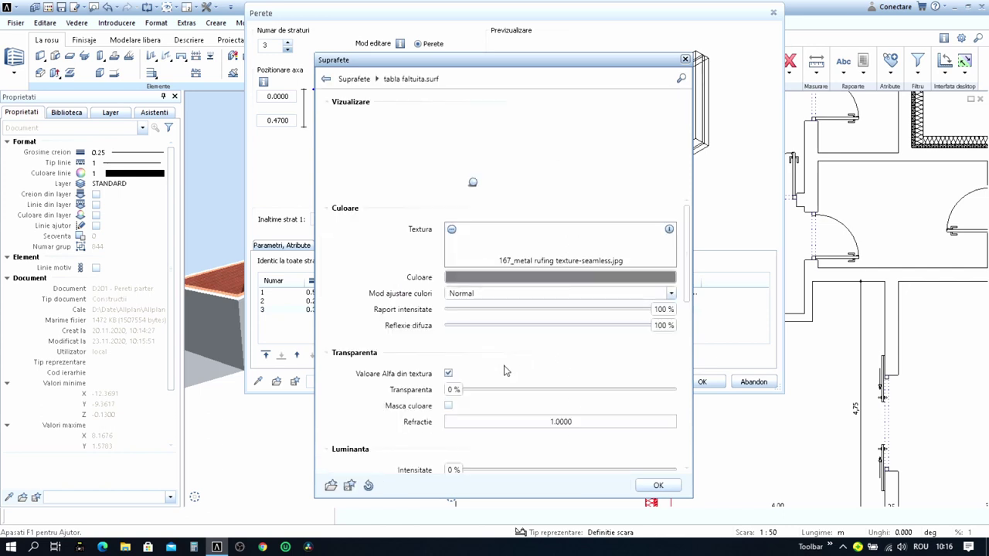
- Tick Repetare under Textura and apply the repeating surface to the wall
scroll(488, 385, down, 2)
scroll(489, 385, down, 3)
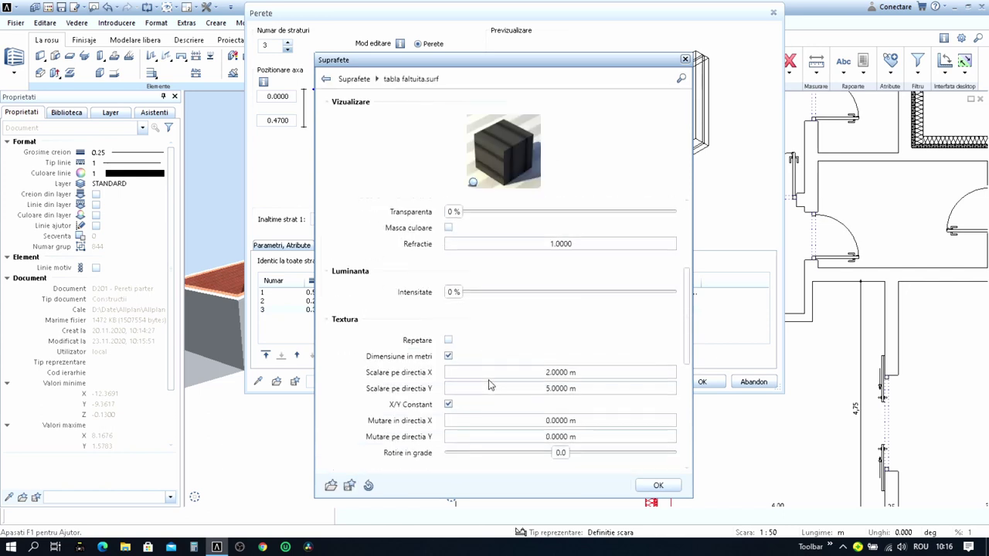
click(448, 340)
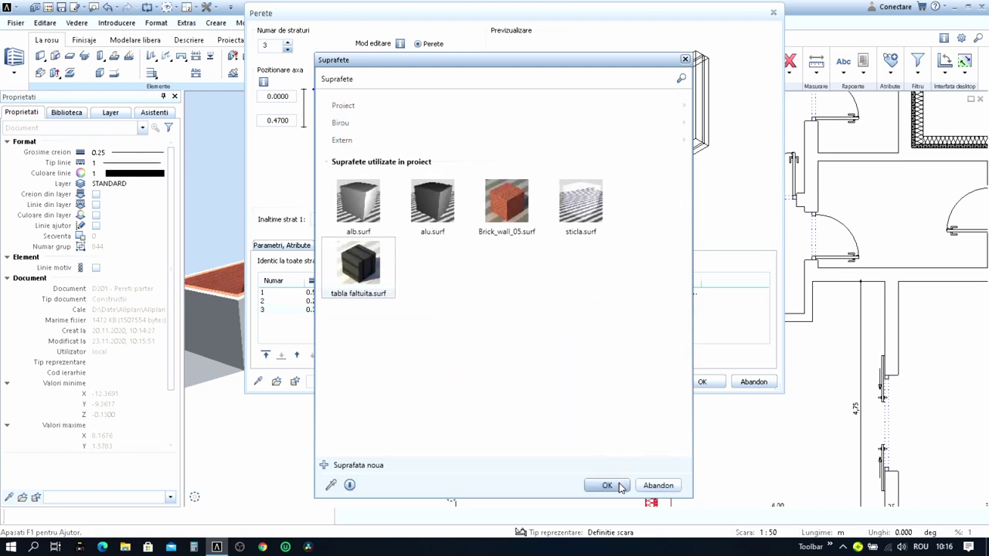
click(621, 486)
click(703, 383)
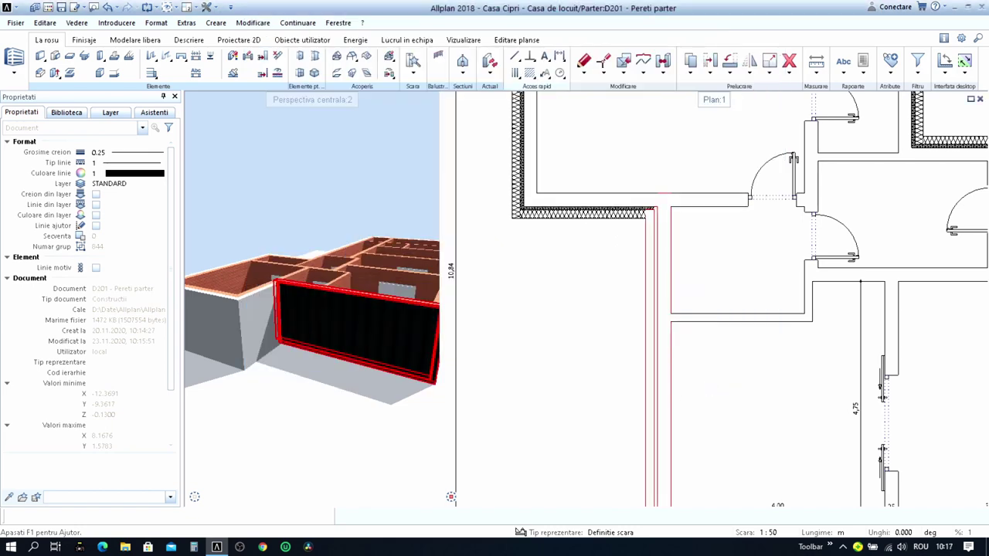
scroll(443, 363, down, 3)
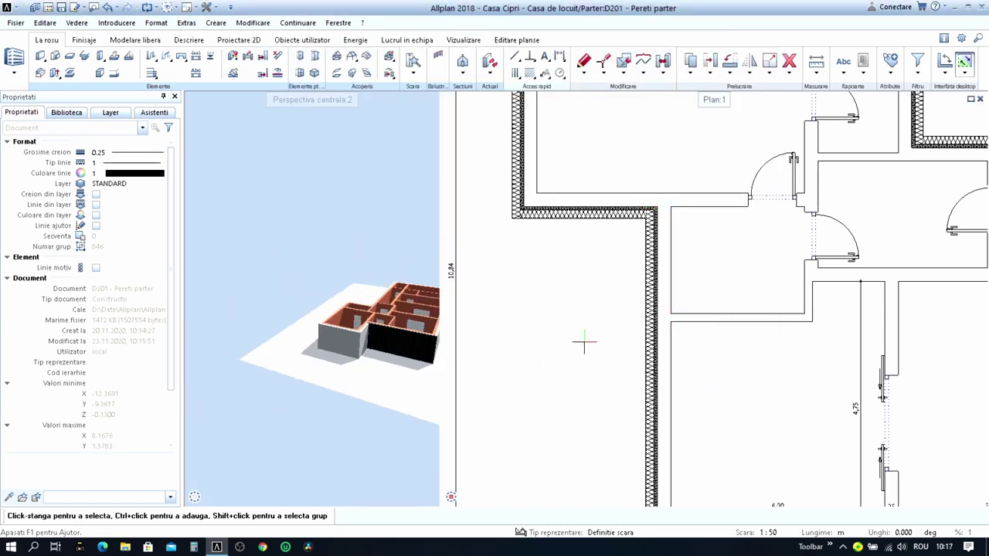
scroll(583, 342, down, 3)
middle_drag(369, 397, 496, 347)
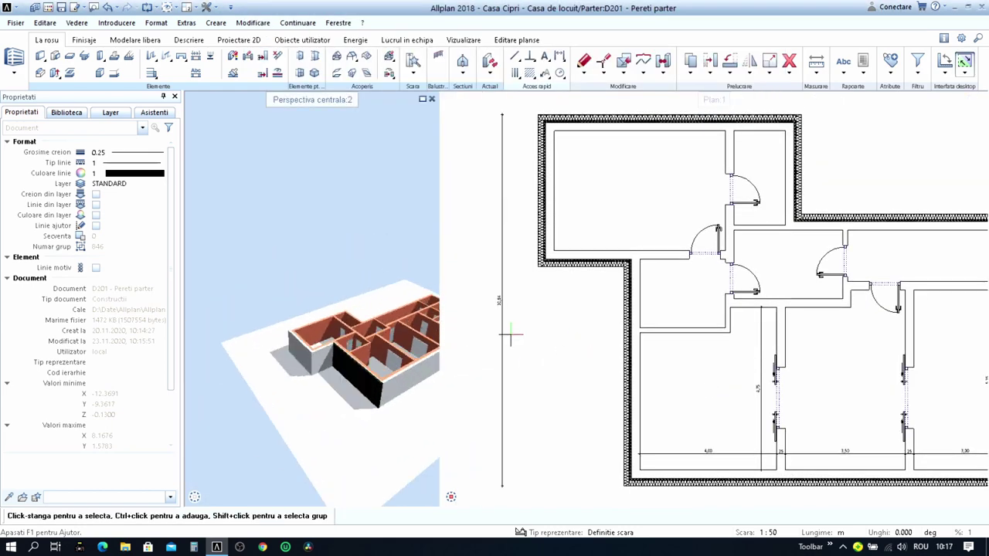
scroll(563, 294, up, 1)
scroll(541, 241, down, 2)
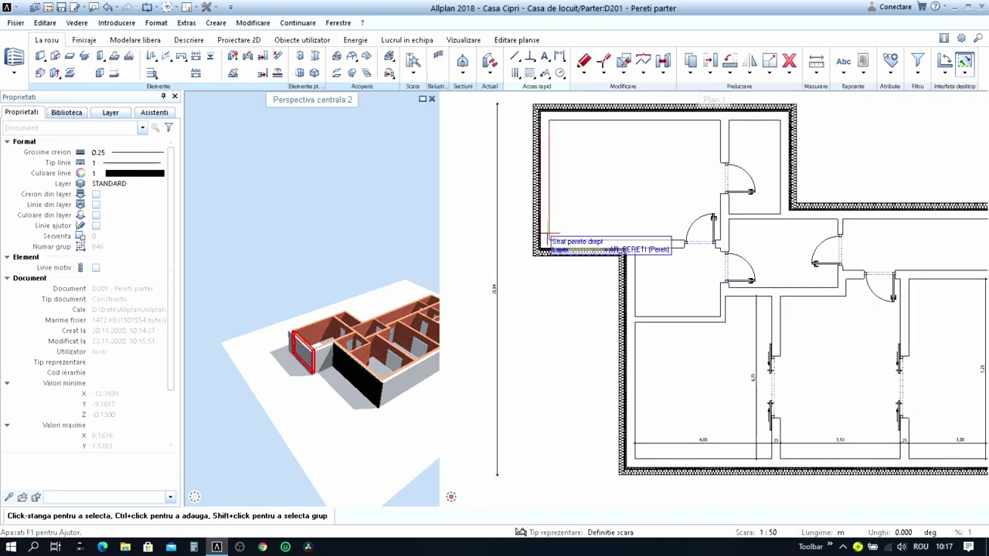
scroll(541, 260, down, 2)
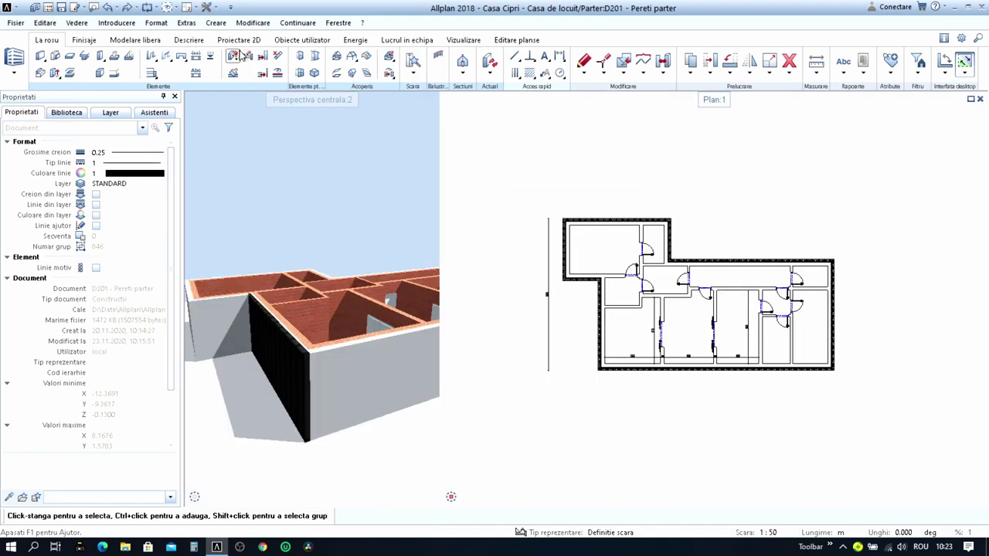
- In Modify Architectural Element Properties, set Suprafata to tabla faltuita.surf
click(240, 52)
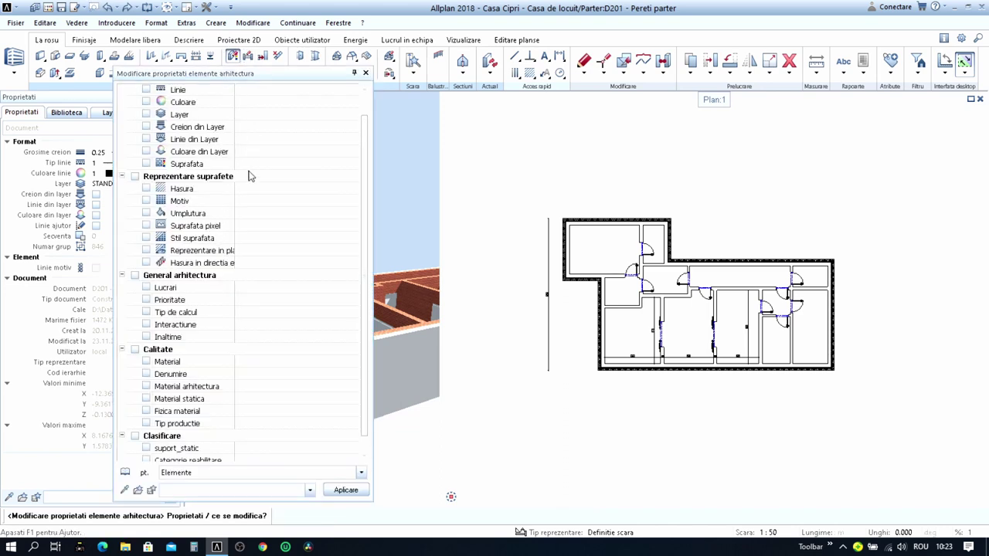
click(256, 164)
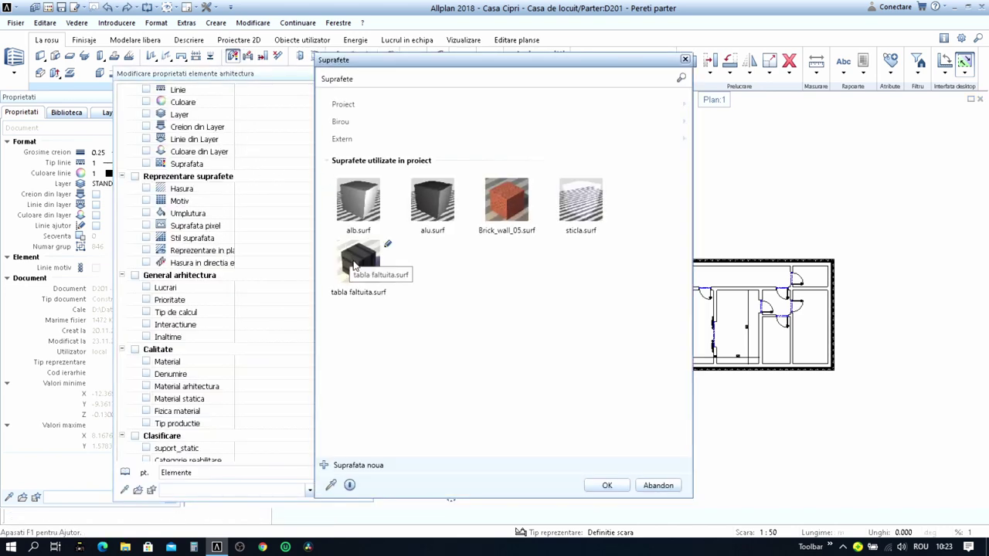
click(354, 266)
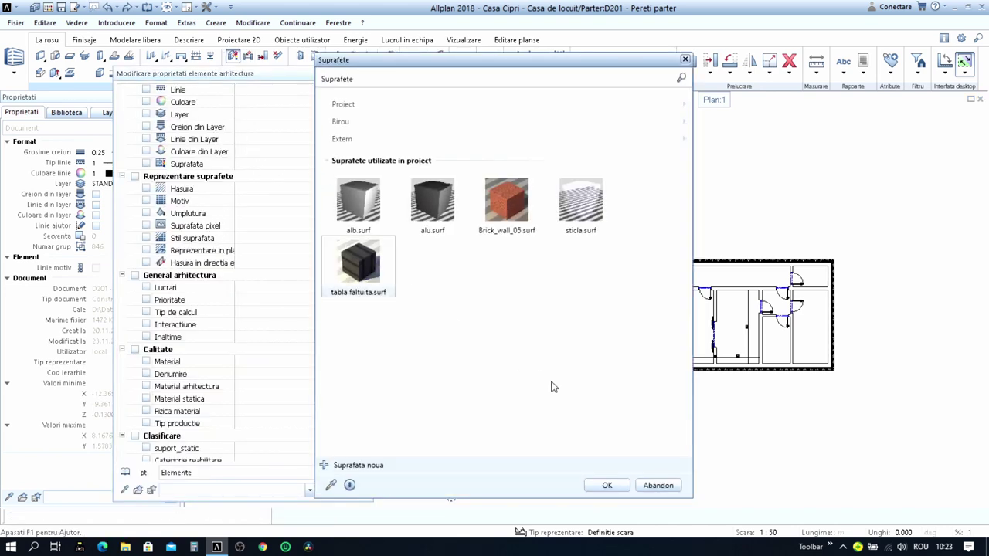
click(608, 485)
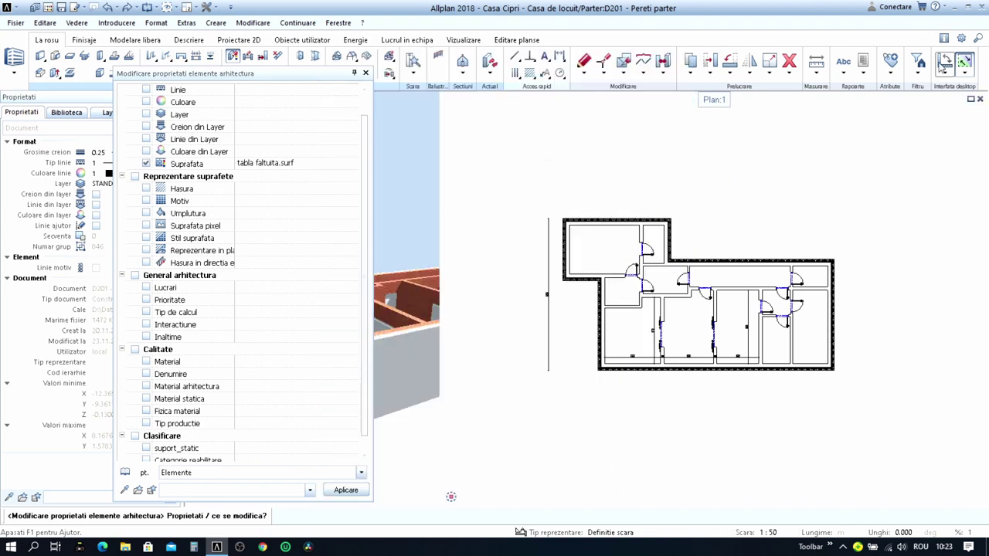
- Filter to Perete 0.16 walls, window-select the whole plan and apply the surface
click(922, 67)
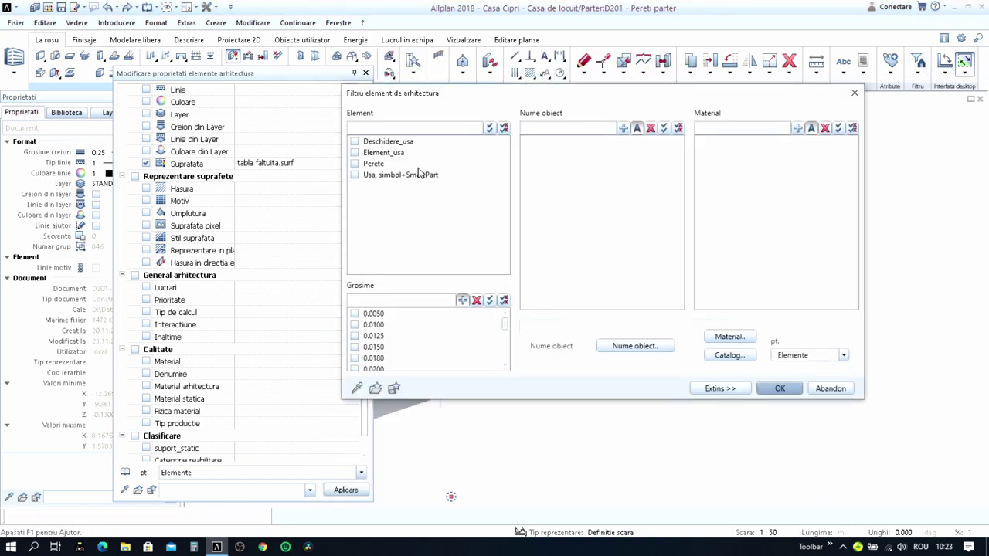
click(367, 167)
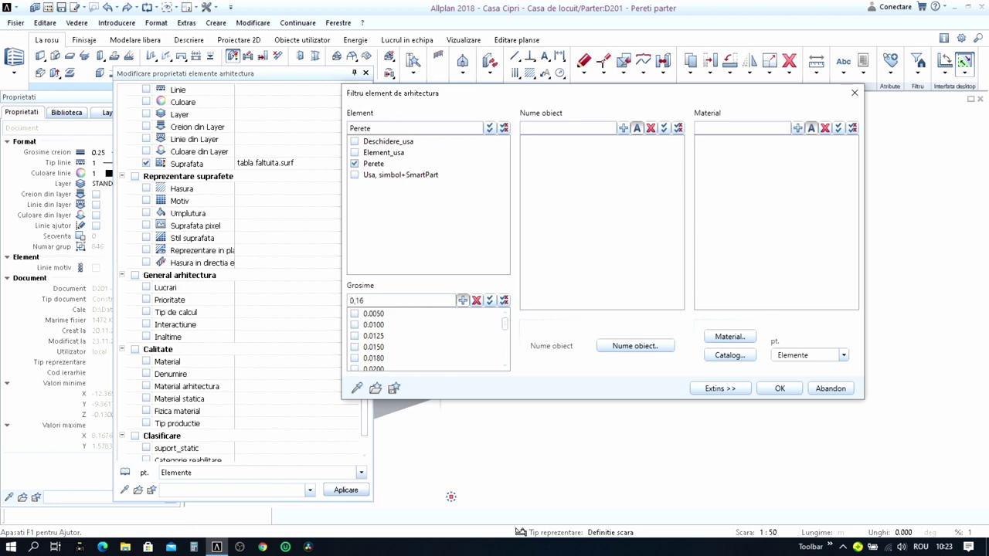
click(780, 388)
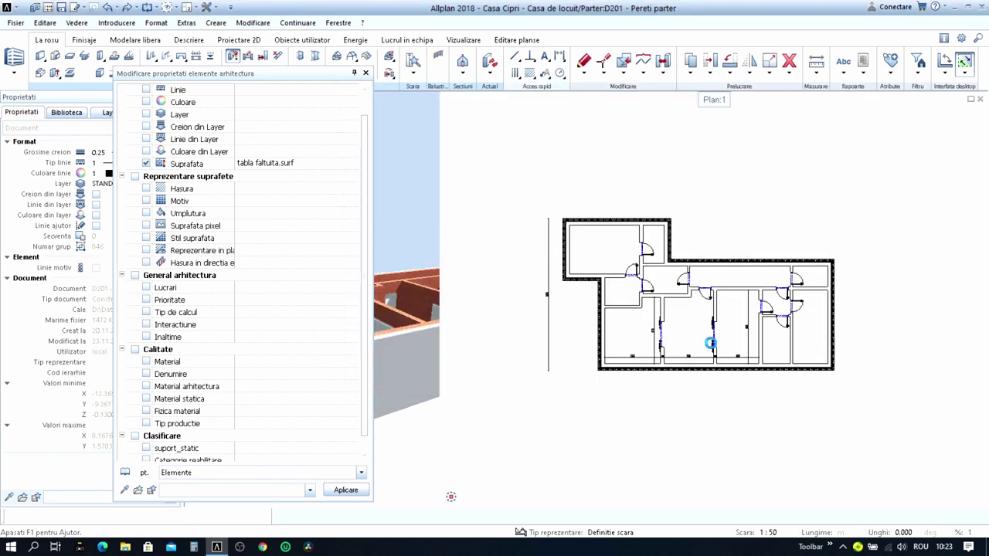
drag(544, 166, 910, 465)
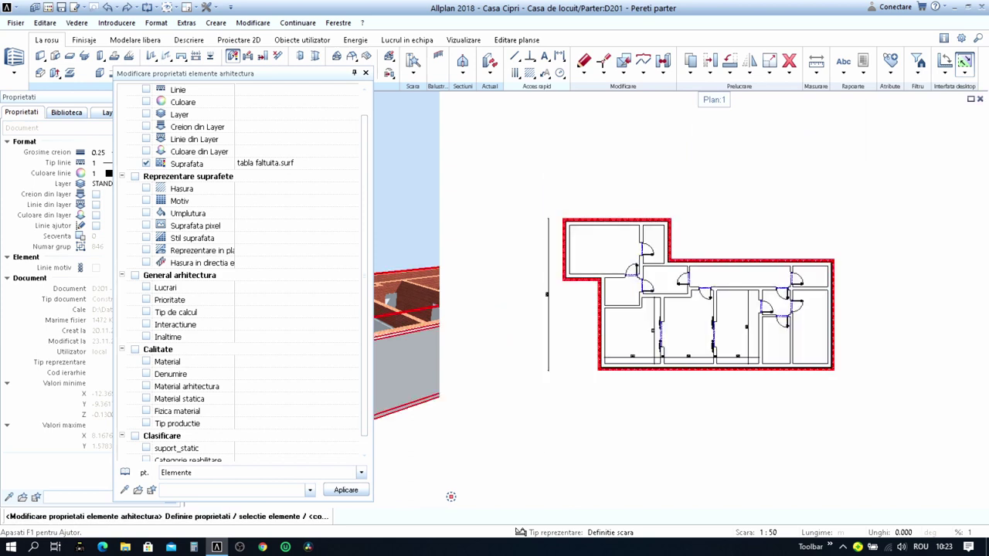
click(345, 489)
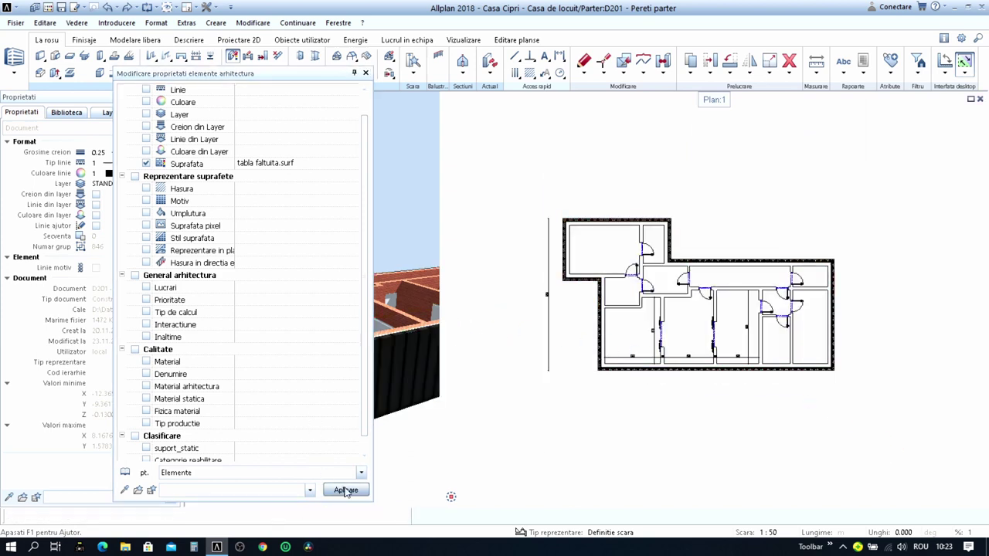
click(366, 73)
scroll(353, 309, down, 3)
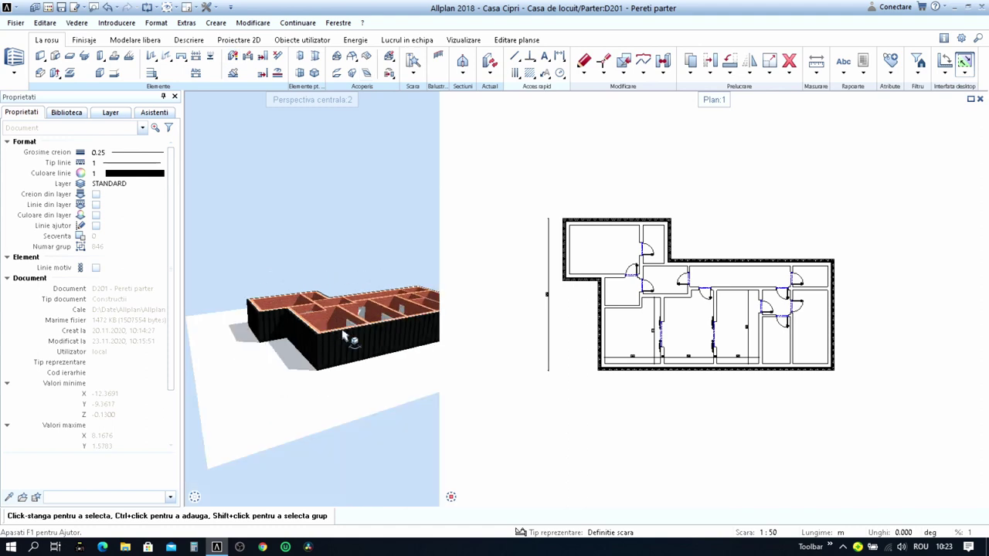
shift+middle_drag(353, 340, 258, 261)
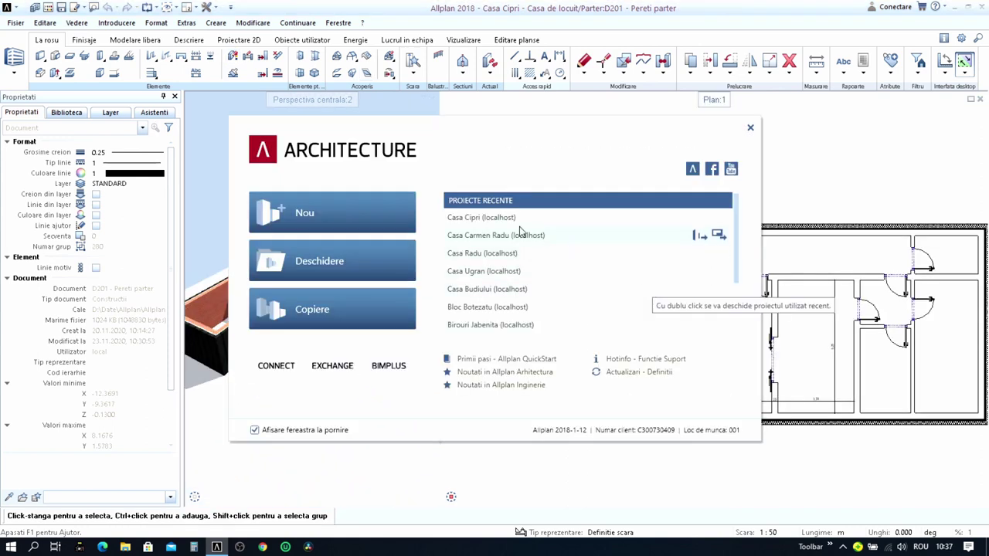
double_click(481, 254)
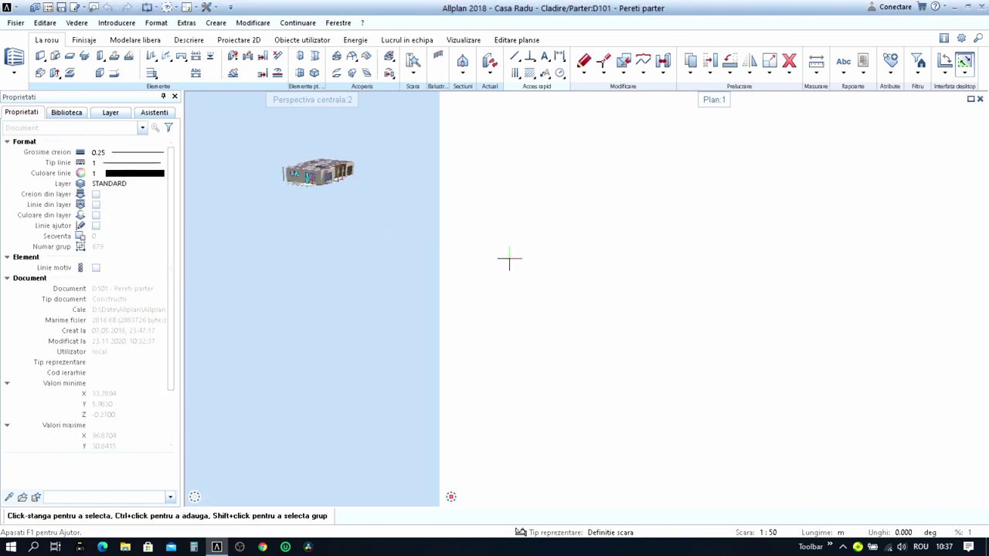
scroll(473, 274, up, 2)
scroll(473, 275, up, 2)
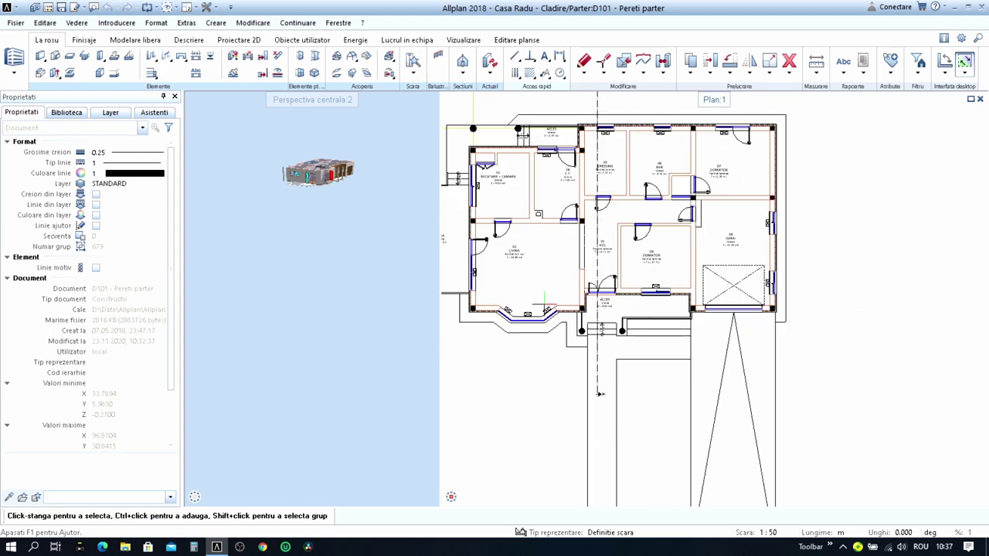
scroll(770, 245, up, 3)
scroll(769, 246, up, 1)
scroll(770, 245, up, 1)
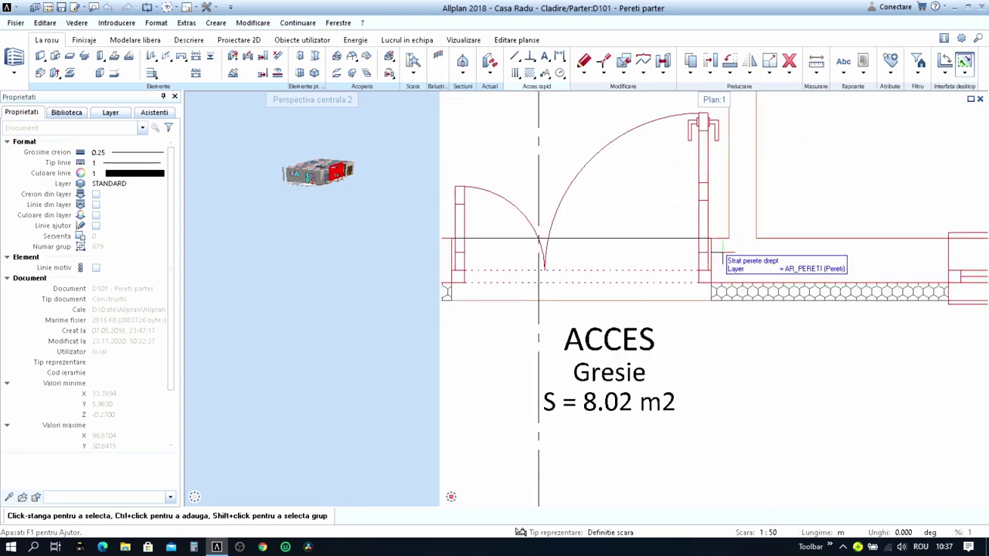
click(736, 267)
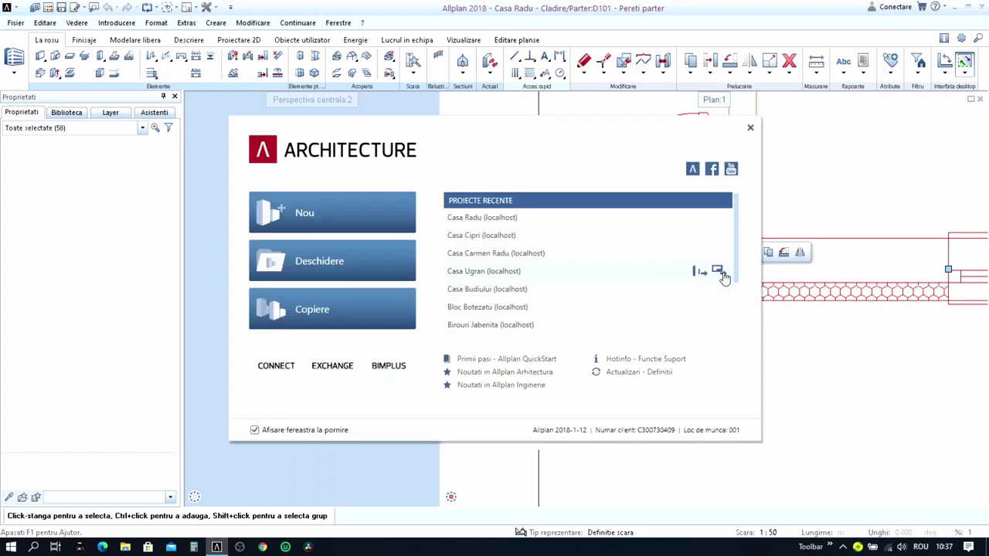
key(Escape)
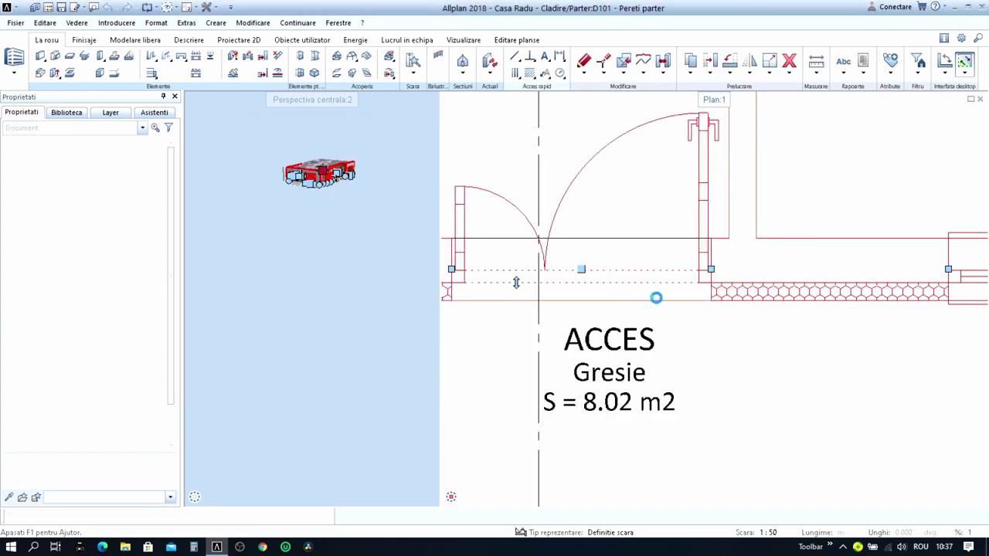
key(Escape)
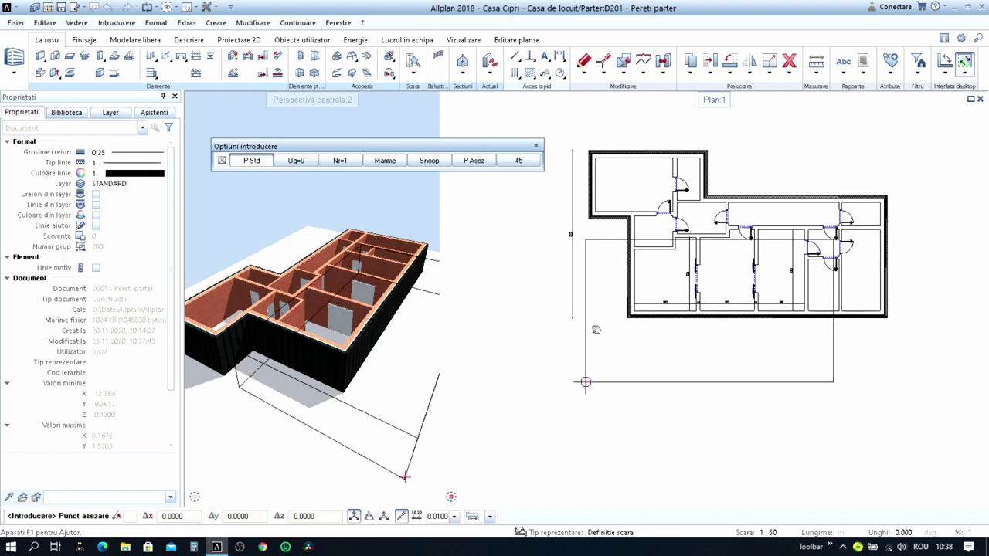
- Drop the copied walls below the floor plan
click(578, 421)
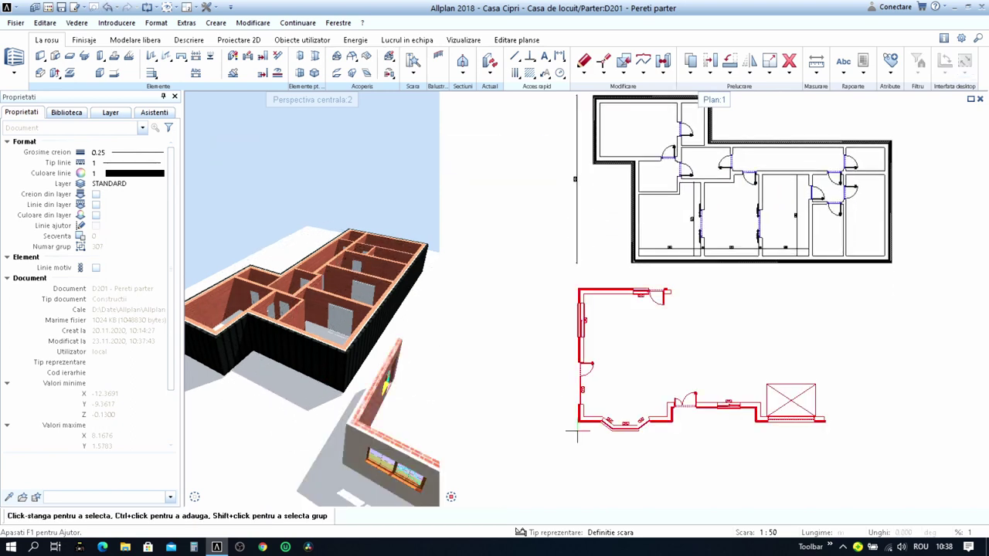
key(Escape)
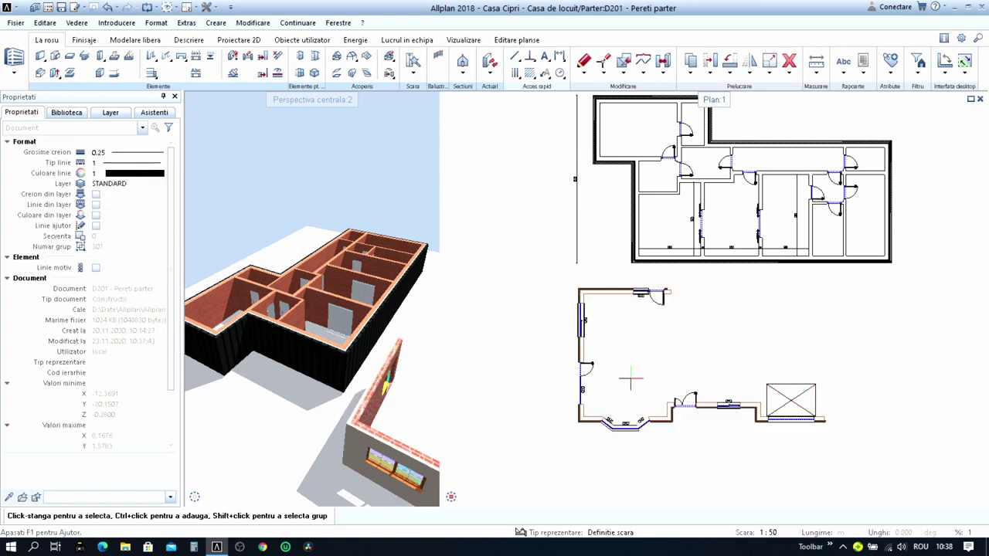
scroll(581, 363, up, 2)
scroll(588, 386, down, 2)
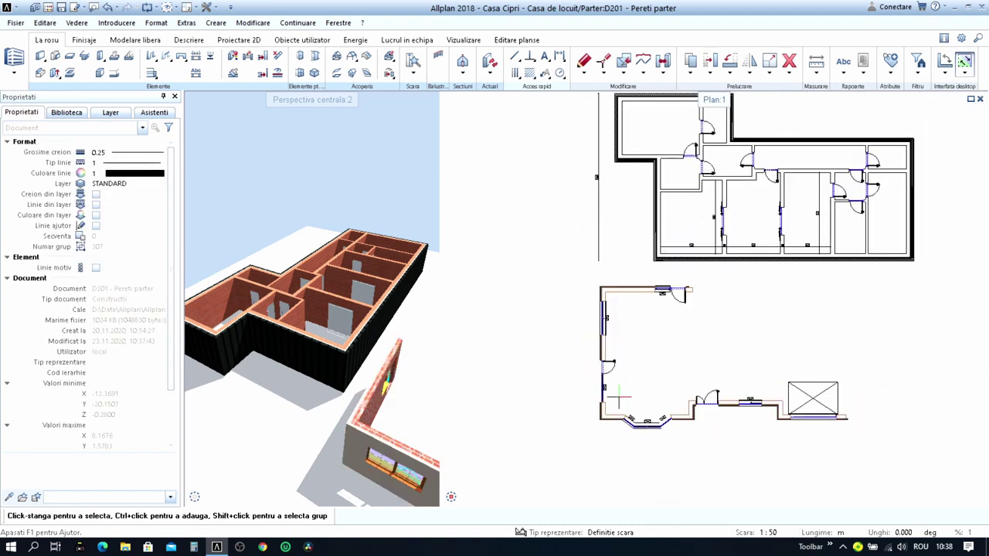
scroll(595, 410, up, 1)
scroll(707, 408, up, 3)
scroll(722, 387, up, 2)
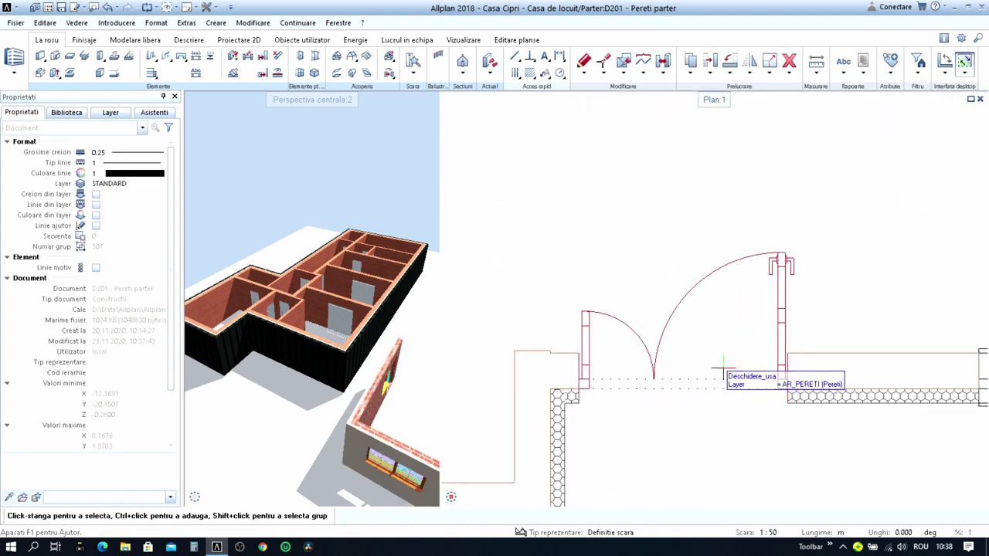
- Insert a door matching the existing one at the left exterior wall's end, distance 0
right_click(724, 370)
right_click(724, 369)
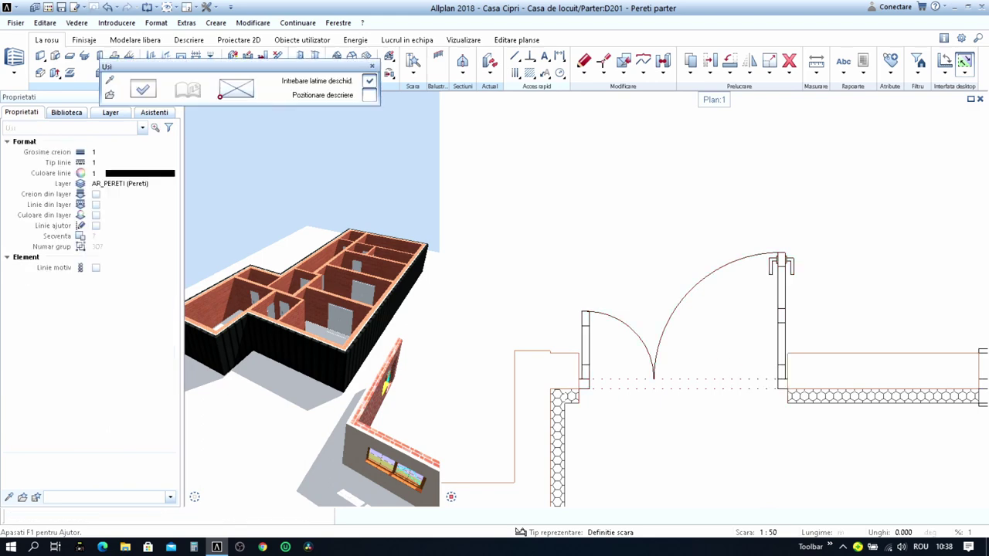
scroll(673, 338, down, 1)
scroll(661, 269, up, 2)
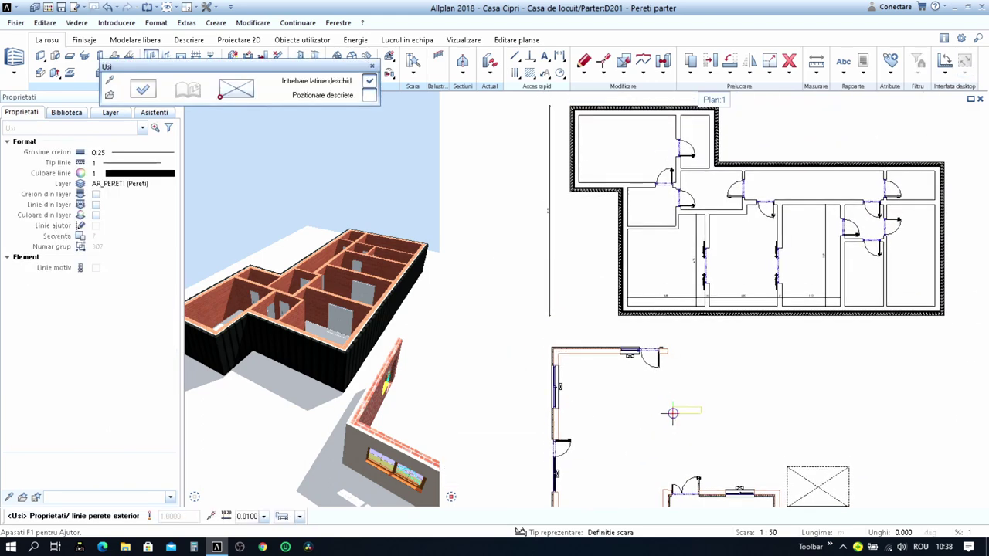
scroll(633, 270, up, 1)
scroll(624, 282, up, 1)
scroll(623, 282, up, 2)
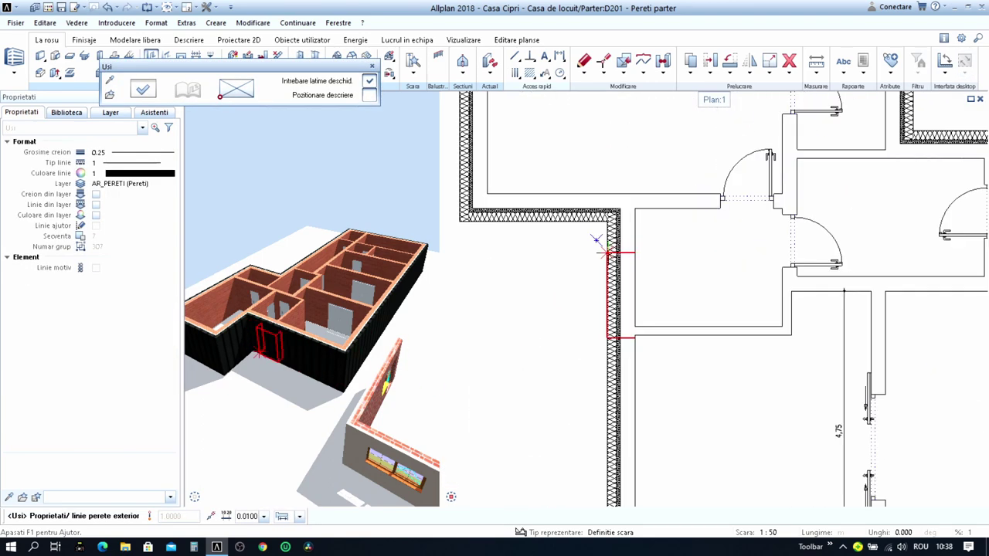
scroll(621, 263, up, 1)
click(614, 218)
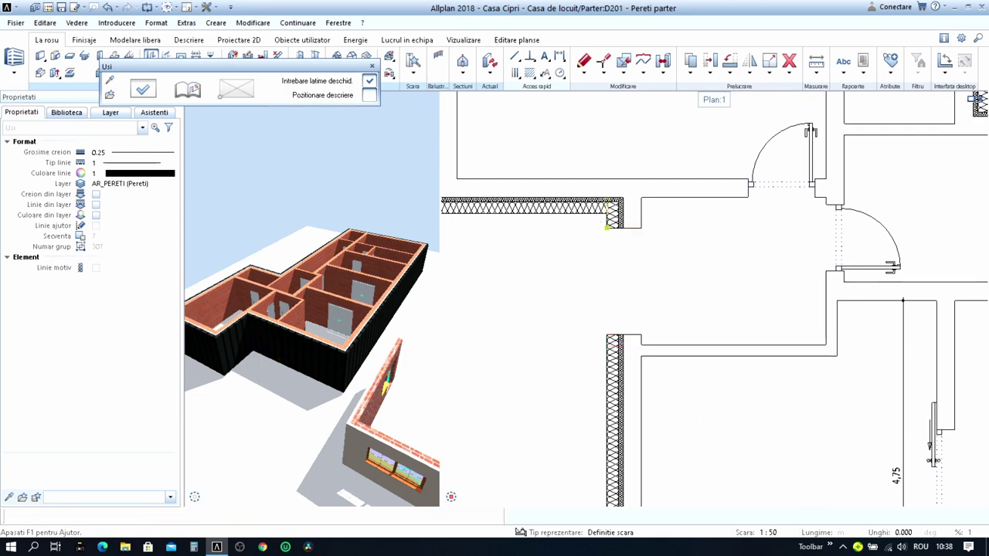
text(0,1)
key(Return)
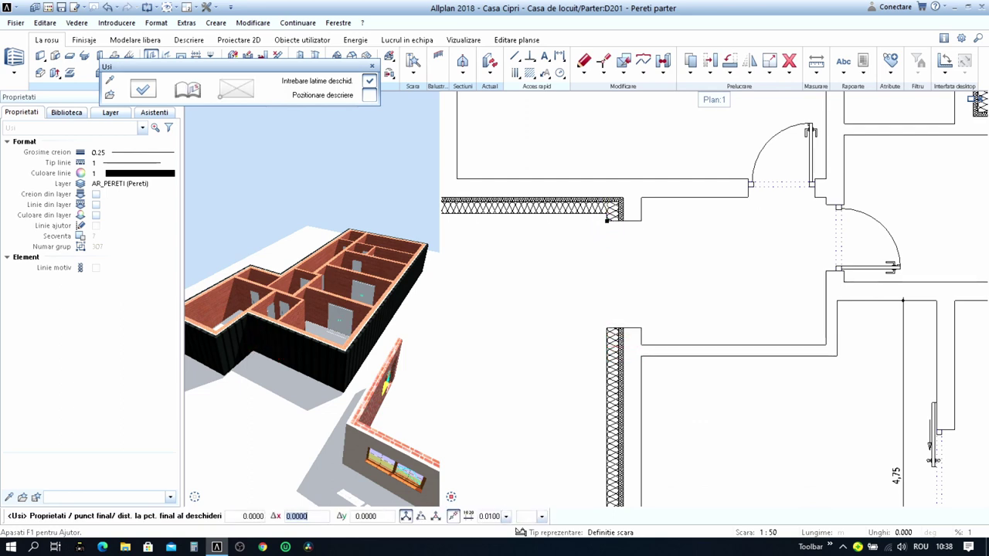
key(Return)
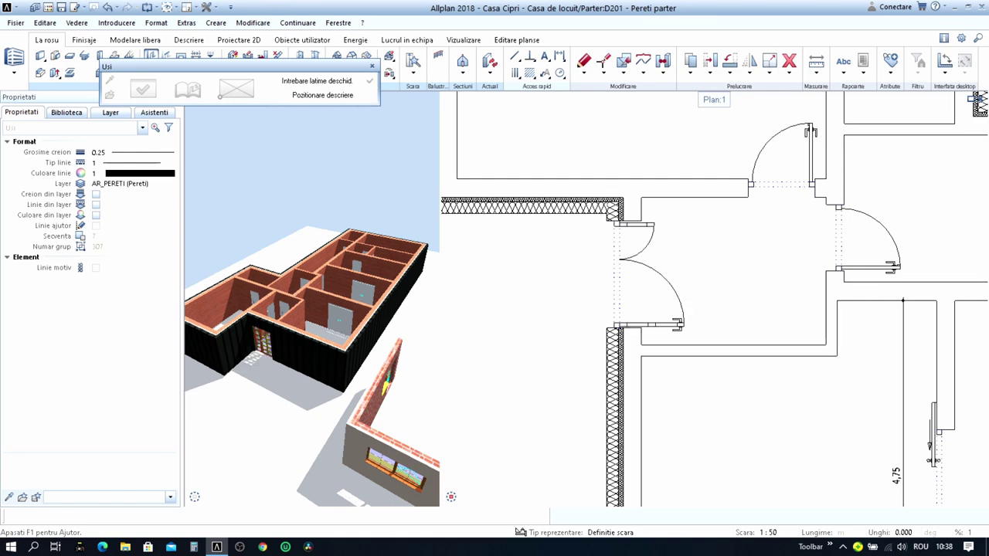
scroll(592, 281, down, 1)
scroll(592, 282, down, 1)
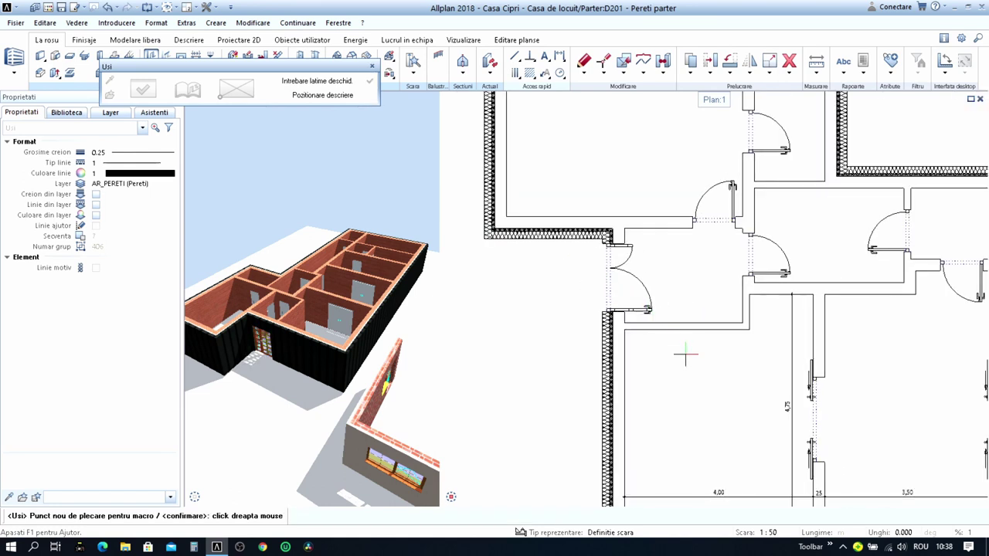
key(Escape)
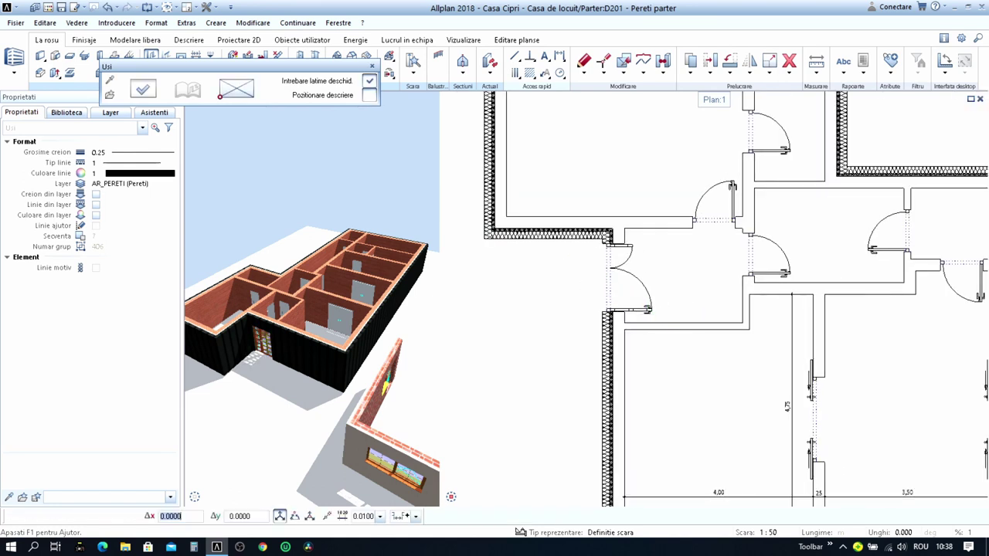
key(Escape)
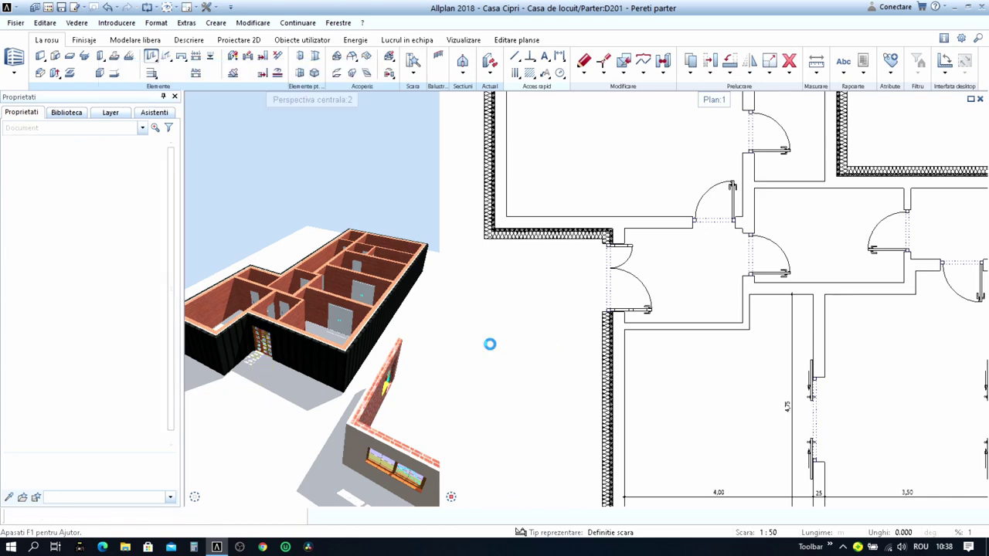
- Zoom to the new entrance door and open its properties for editing
scroll(566, 332, up, 1)
scroll(596, 307, up, 1)
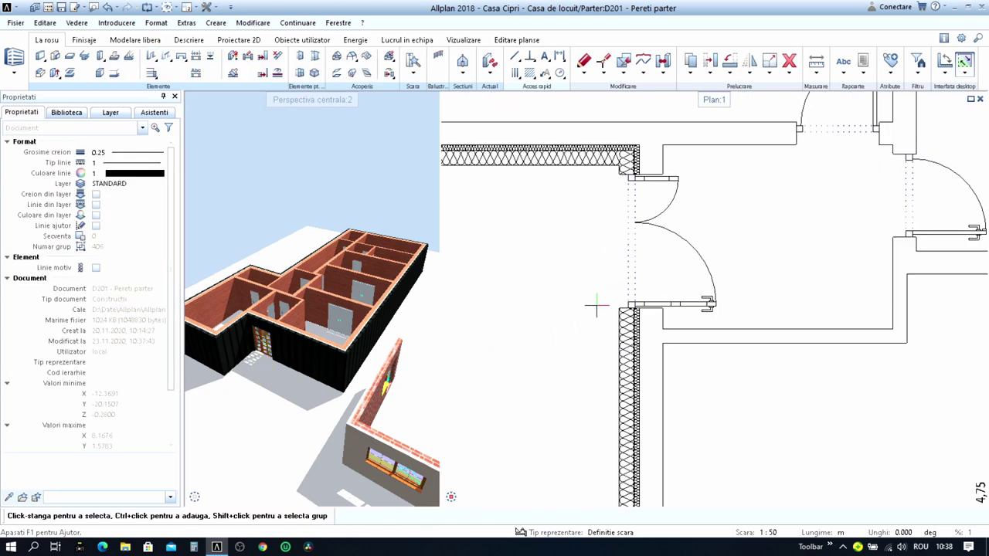
scroll(624, 254, up, 1)
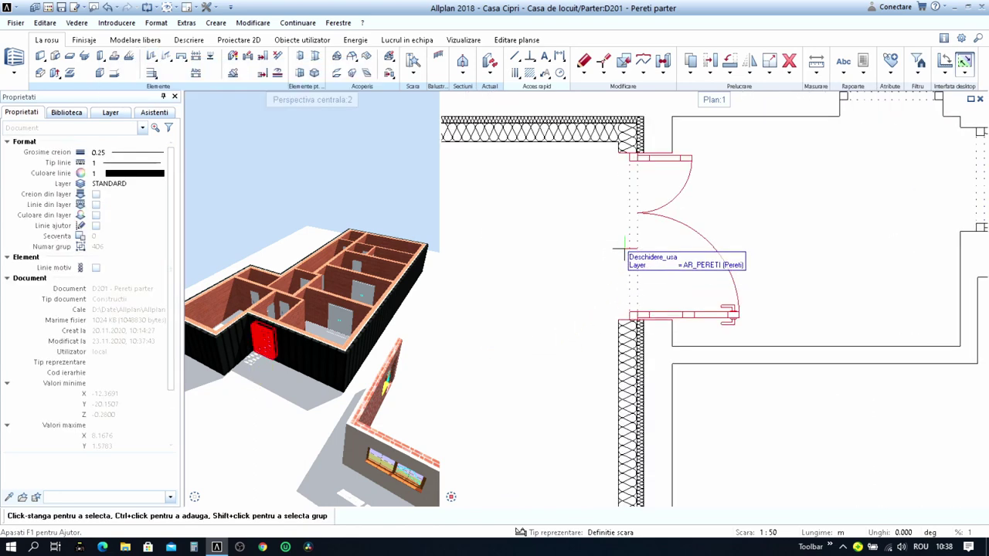
middle_drag(624, 250, 678, 267)
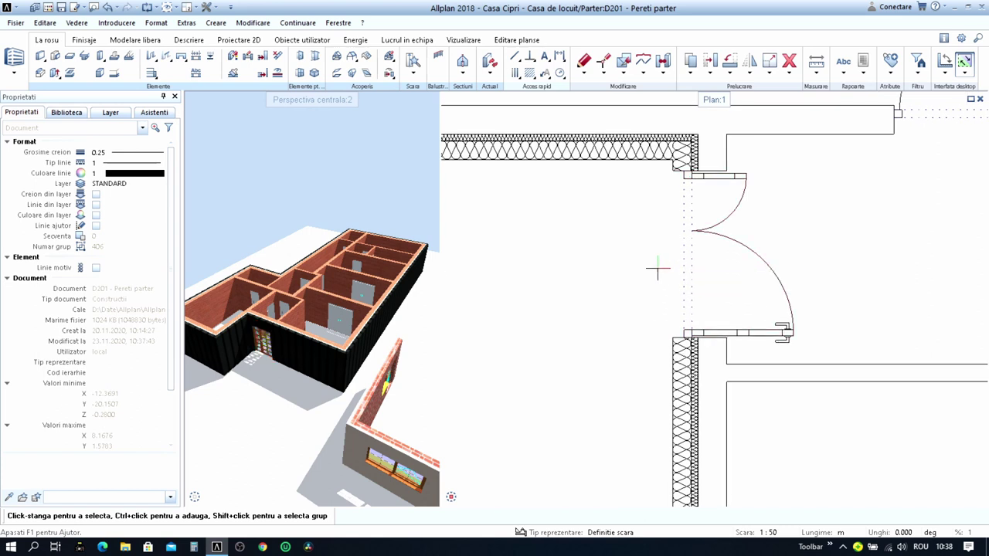
scroll(665, 255, up, 1)
scroll(656, 243, up, 1)
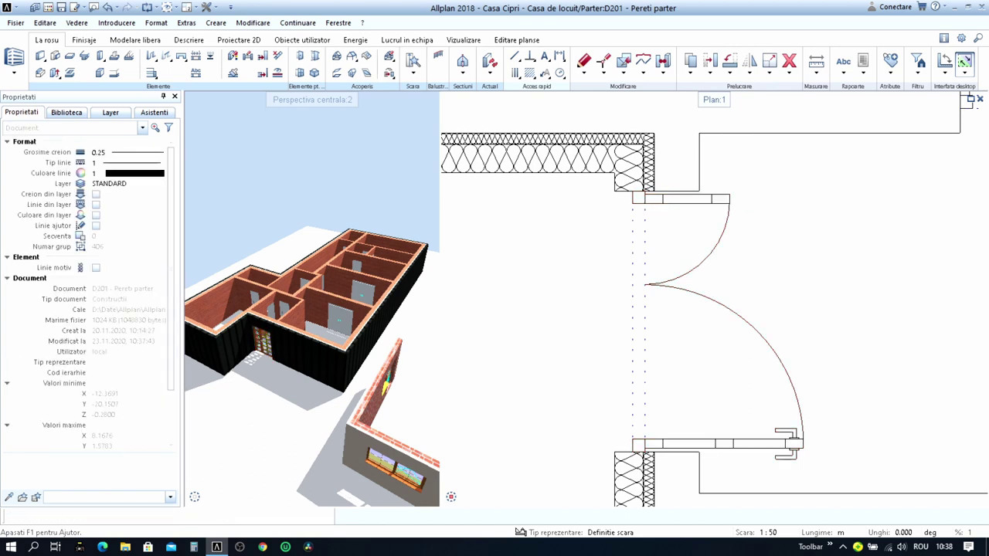
key(Delete)
click(662, 199)
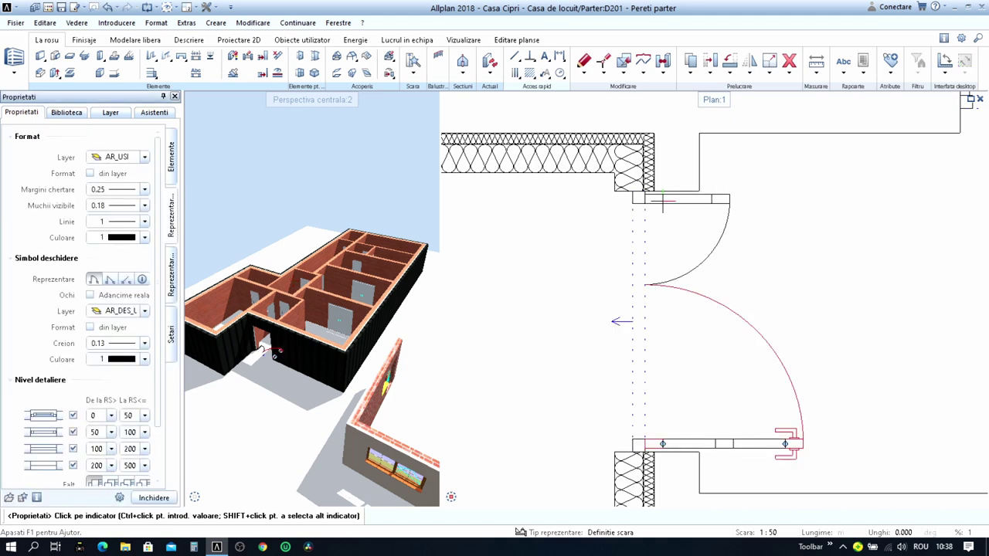
key(Escape)
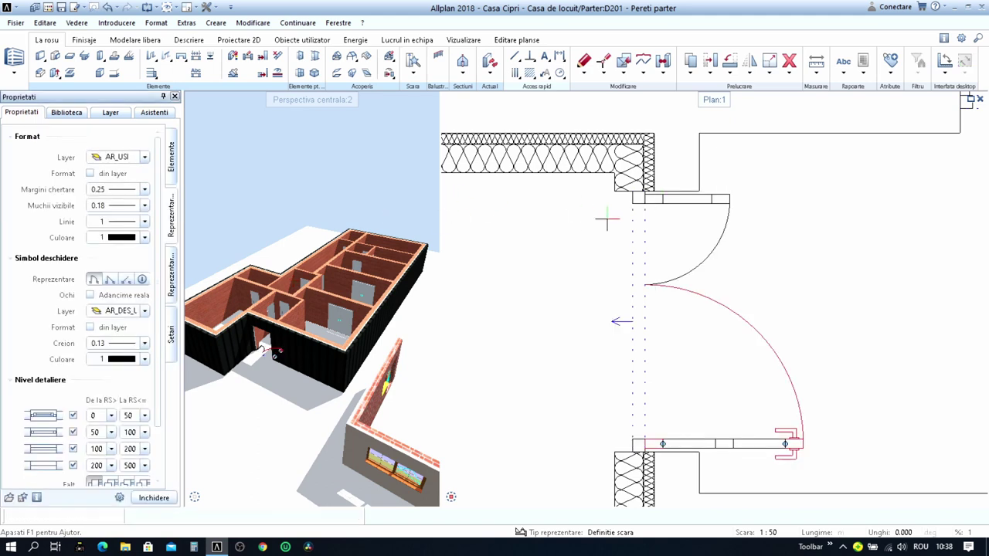
key(Escape)
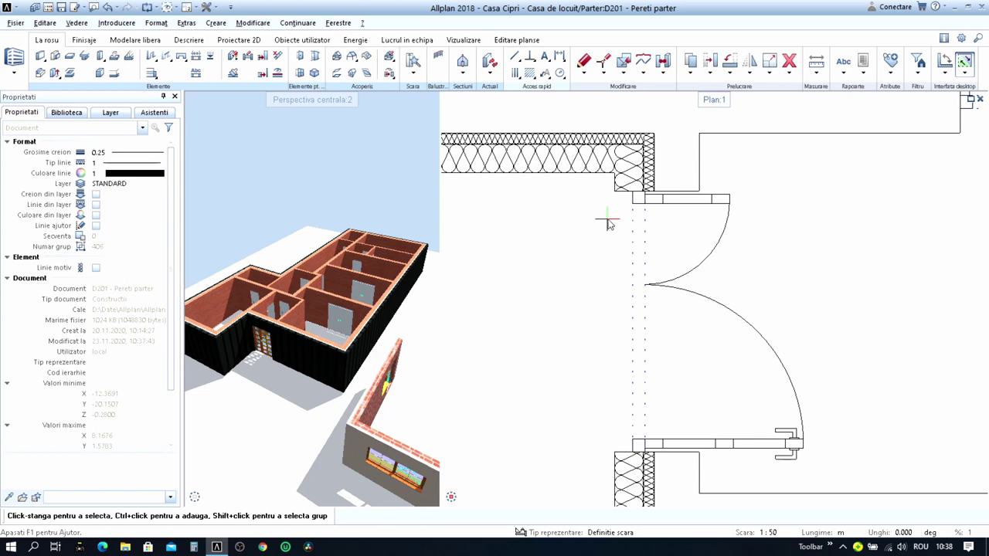
- Select the new entrance door and delete it
scroll(607, 224, down, 1)
click(710, 399)
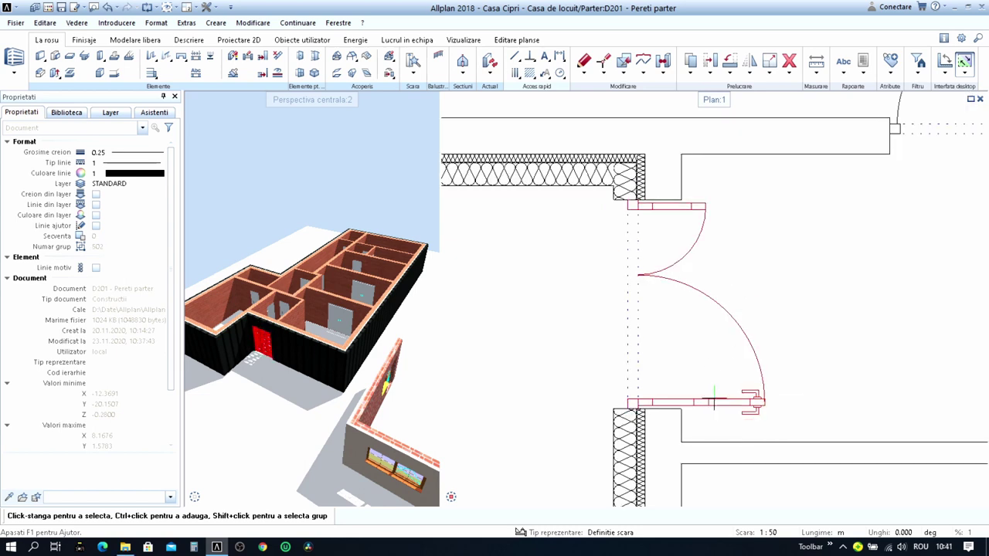
key(Escape)
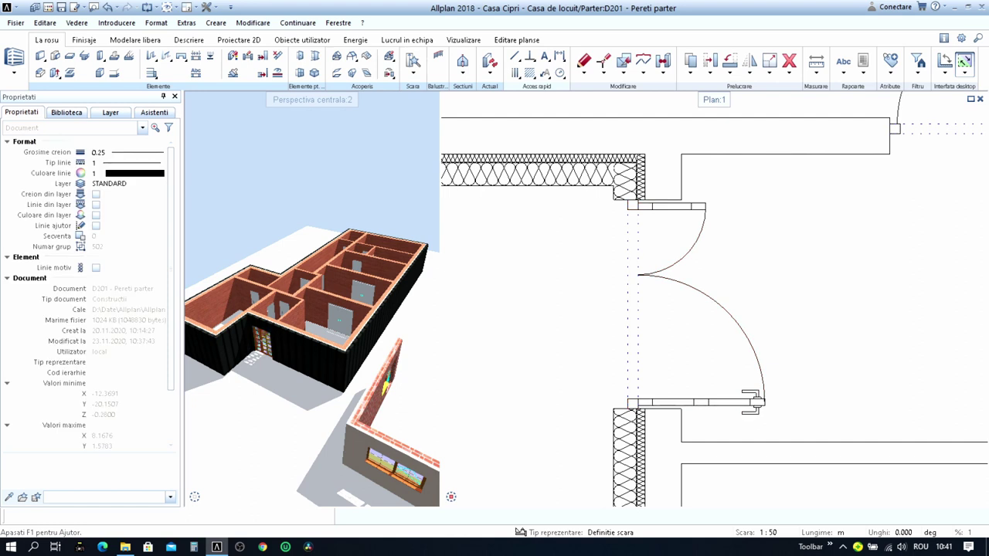
key(Delete)
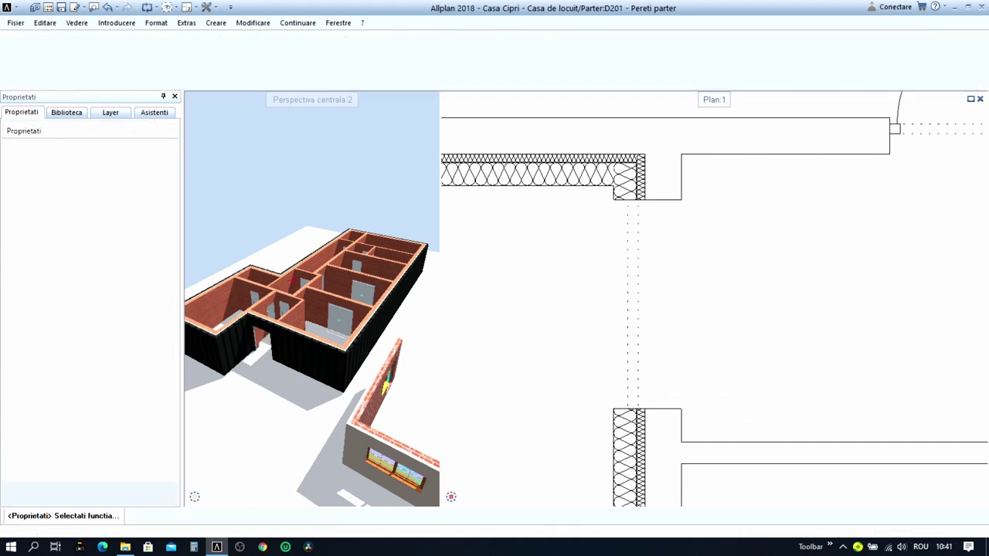
- Restore the door and give its Profil / Blat the gri antracit.surf surface from design > Continut
key(ctrl+z)
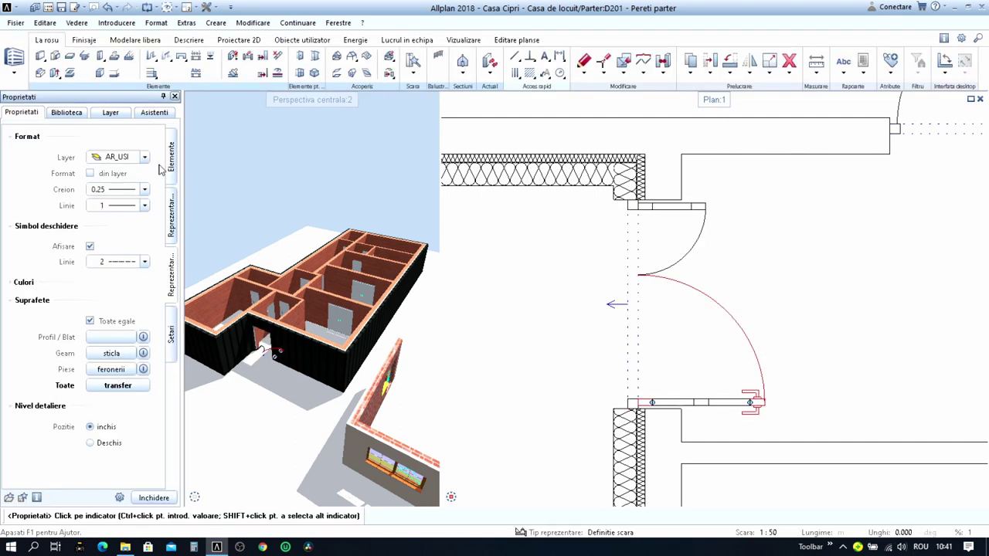
click(120, 333)
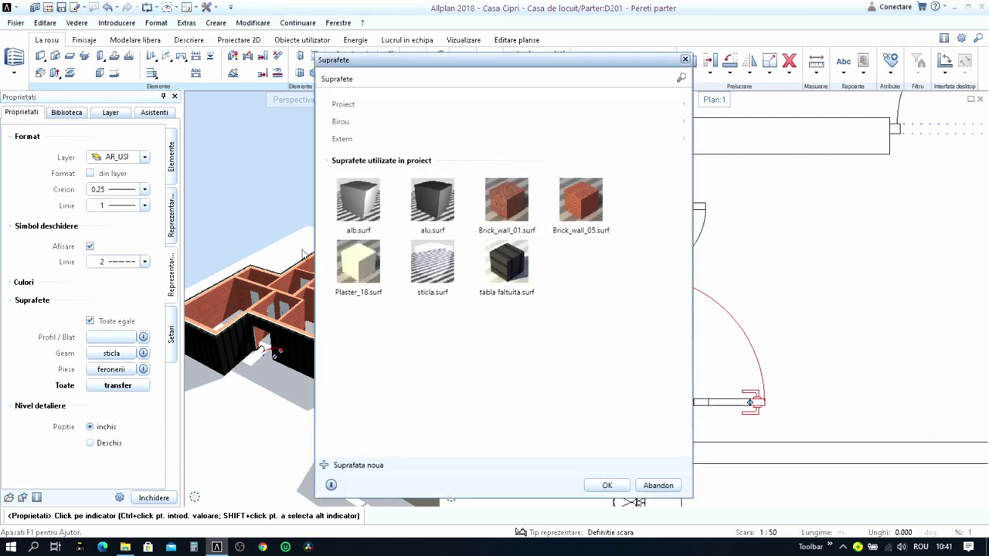
click(352, 104)
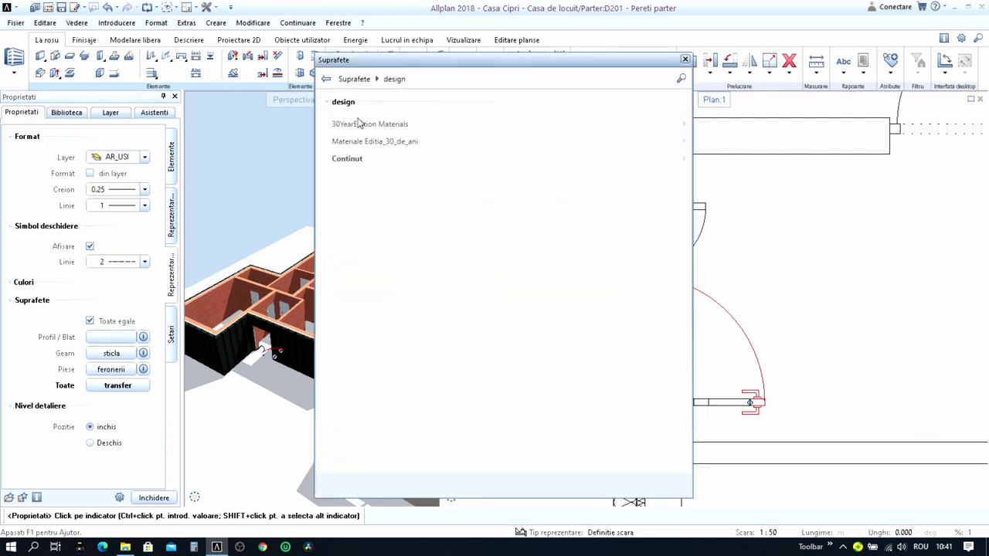
click(357, 160)
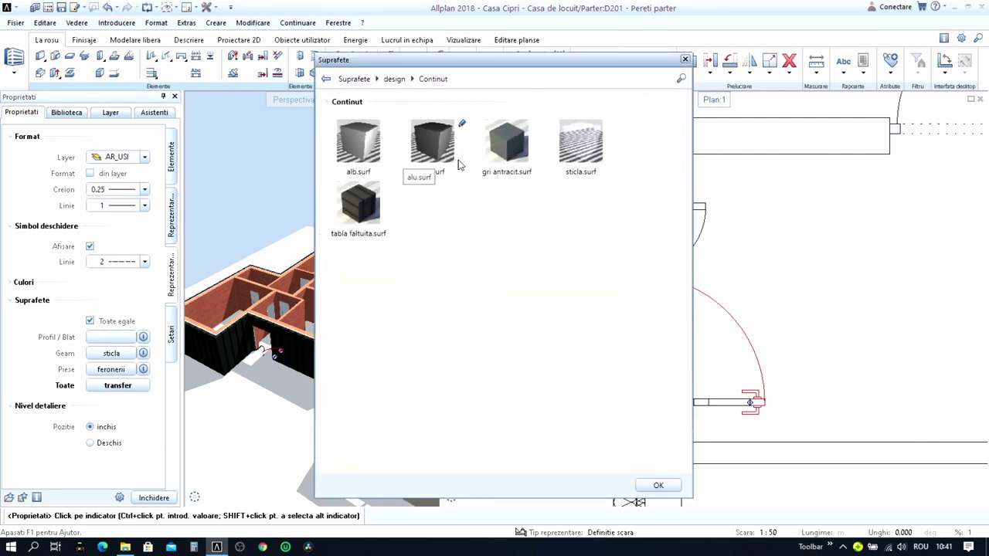
key(alt+Tab)
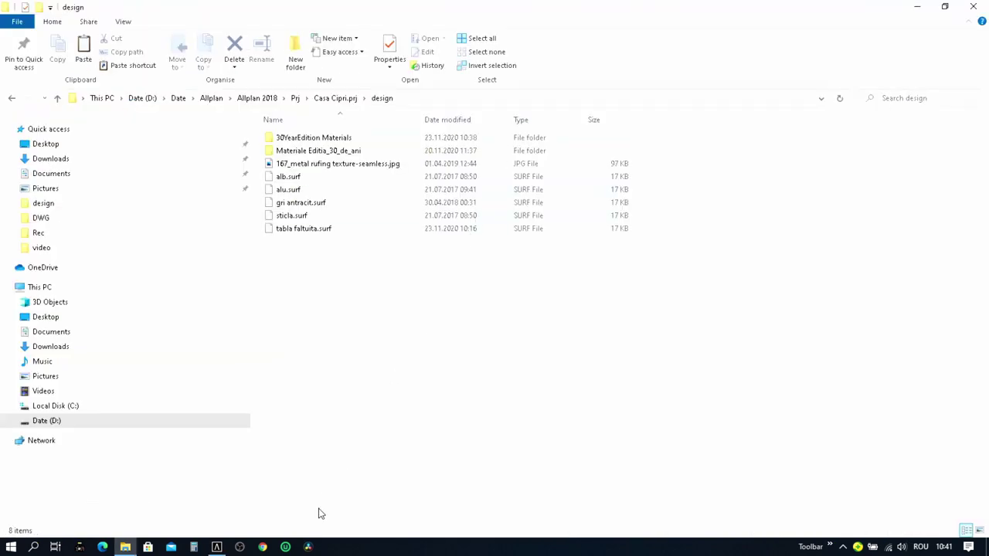
click(217, 548)
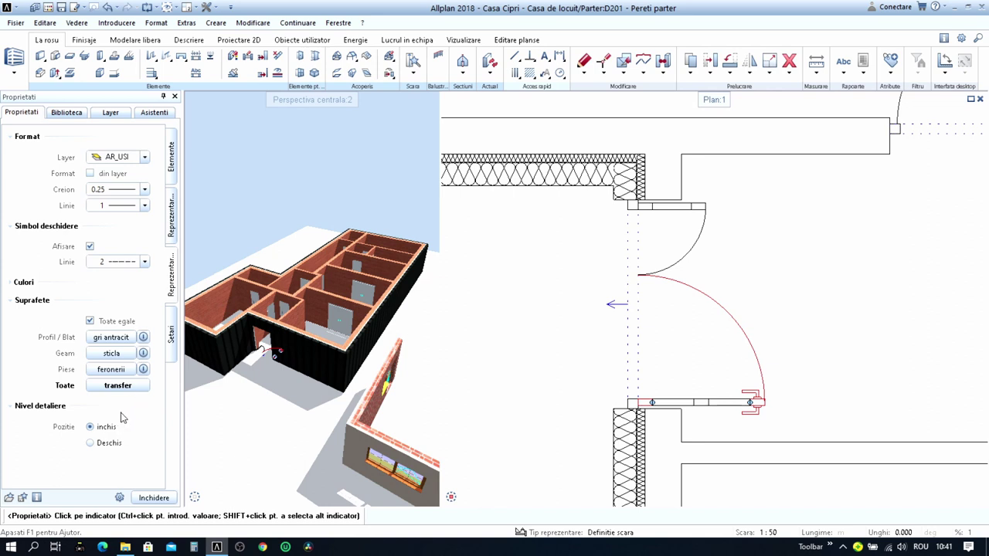
click(125, 389)
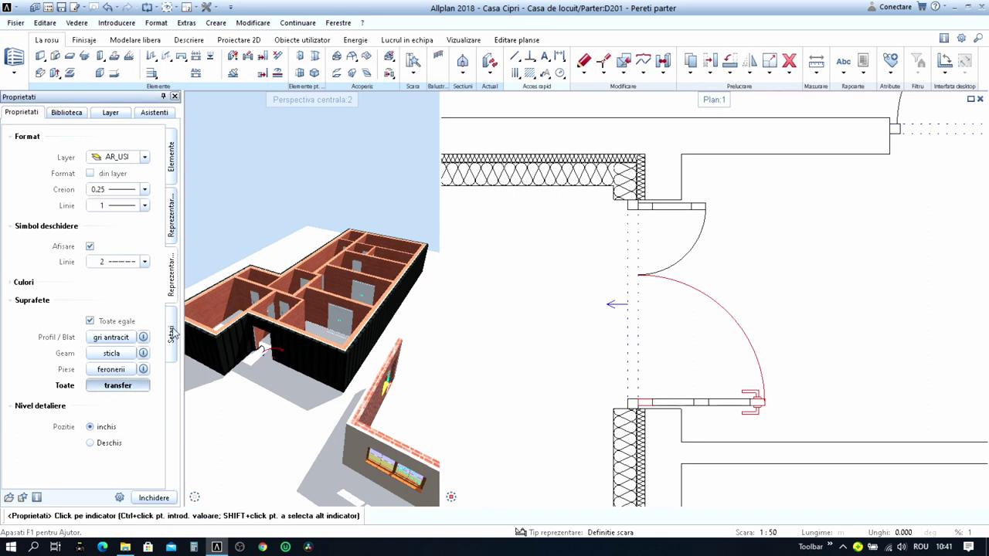
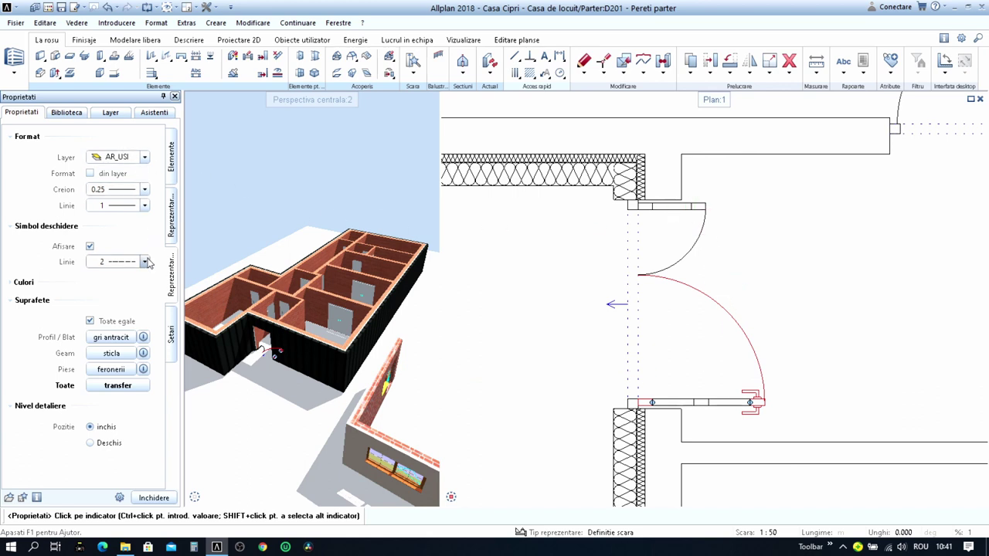
- Apply the glazed door settings to the entrance door and check it in 3D
click(154, 497)
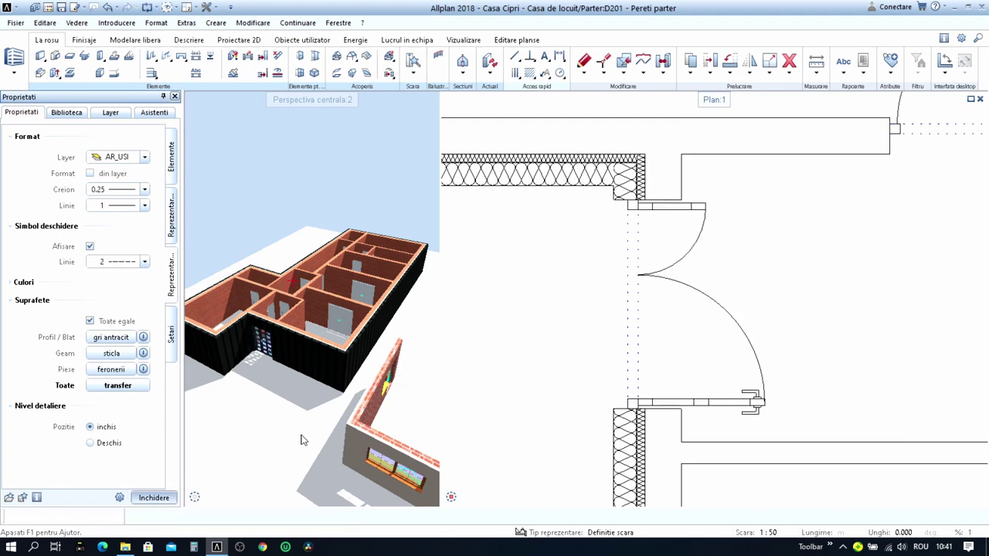
scroll(266, 352, up, 5)
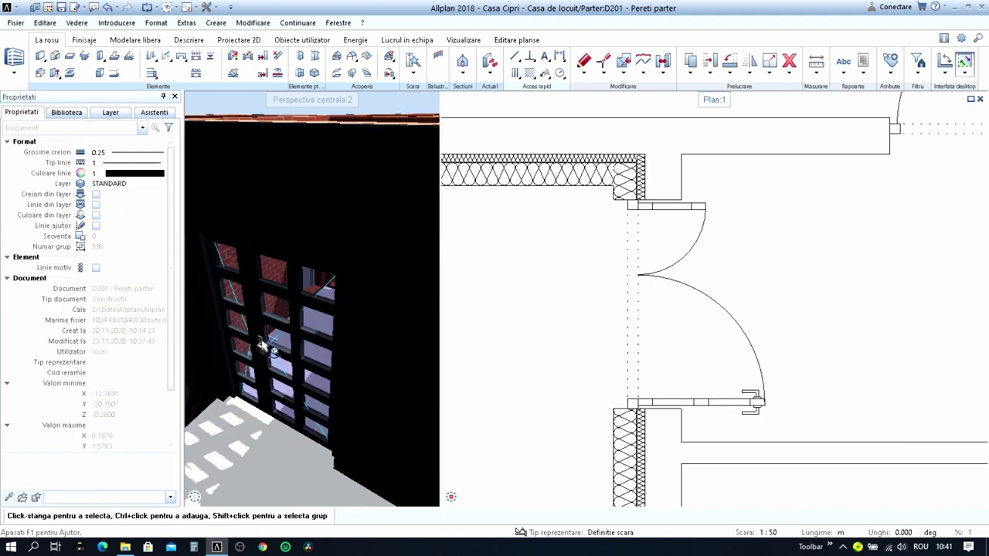
scroll(266, 351, down, 3)
scroll(267, 349, down, 3)
scroll(598, 305, down, 5)
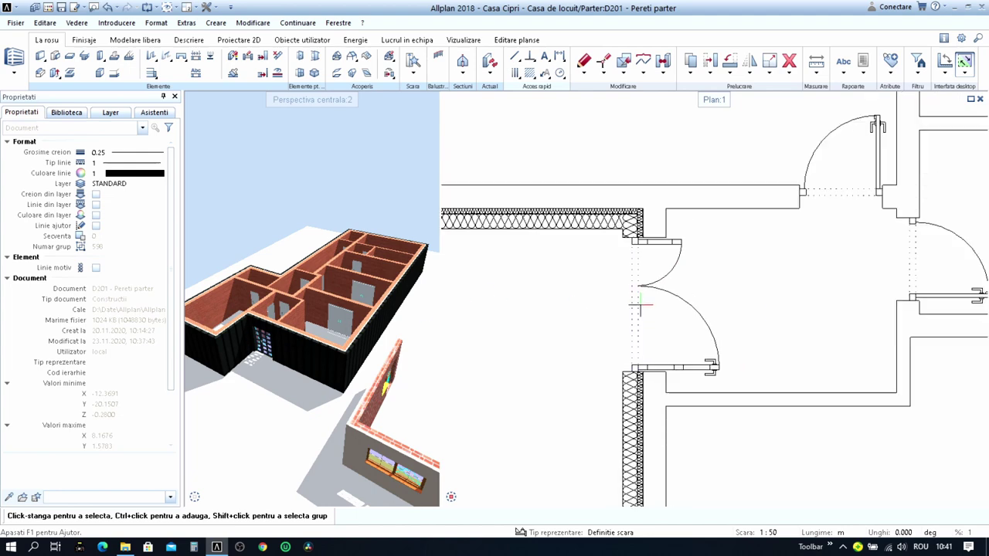
- Close the Perspectiva centrala:2 viewport so only the ground-floor plan fills the drawing area
click(431, 98)
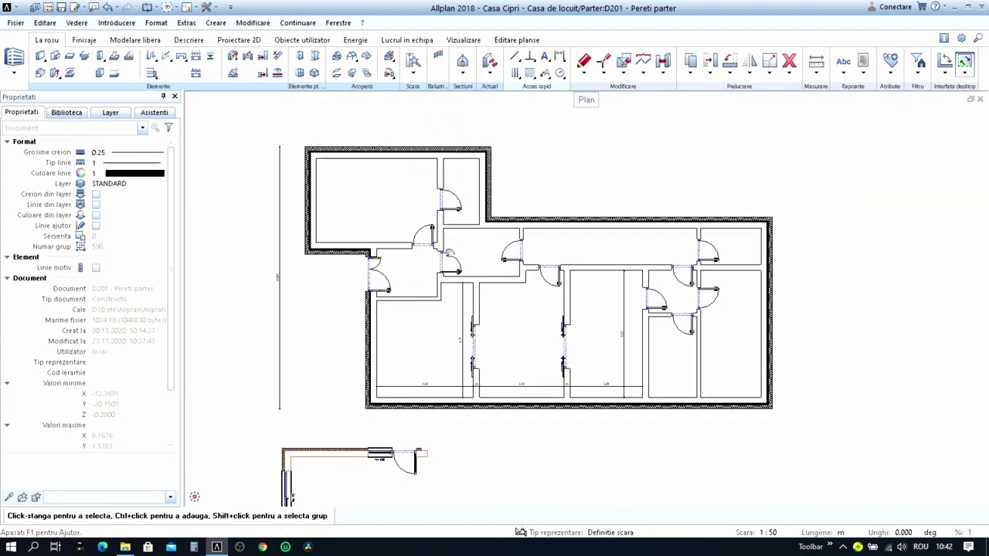
scroll(476, 269, up, 1)
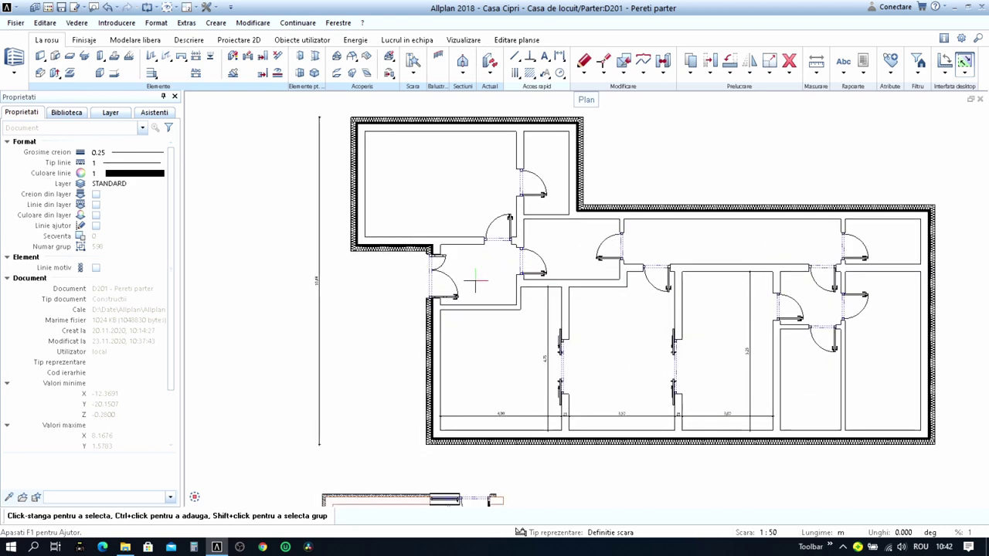
scroll(495, 267, up, 3)
scroll(526, 251, up, 1)
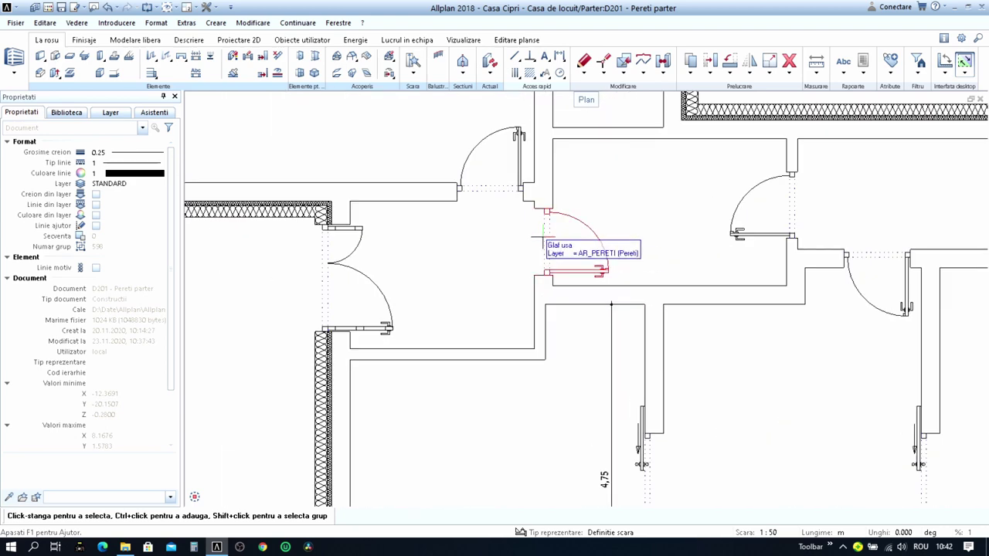
- Place a copy of the existing door in the lower hallway wall at distance .16
right_click(600, 270)
right_click(599, 269)
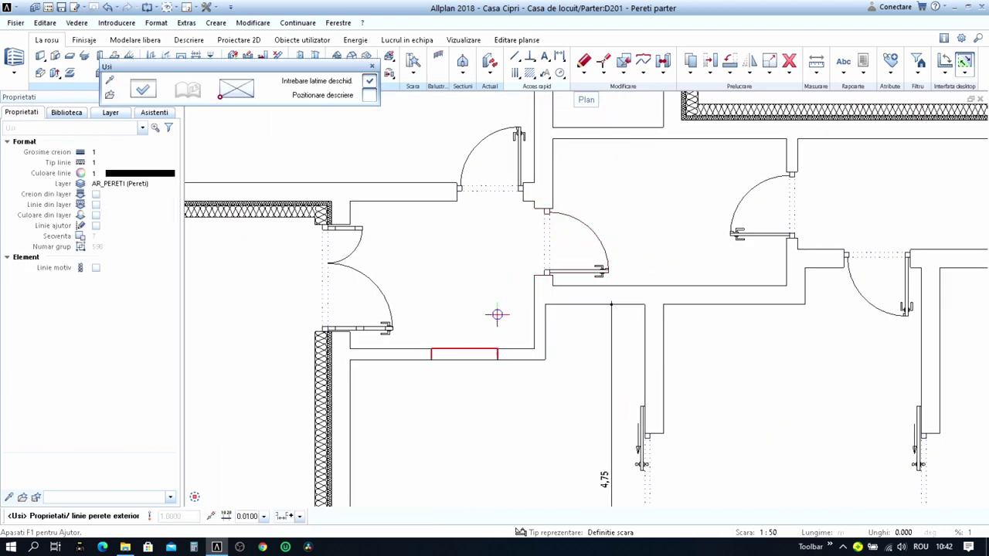
click(510, 352)
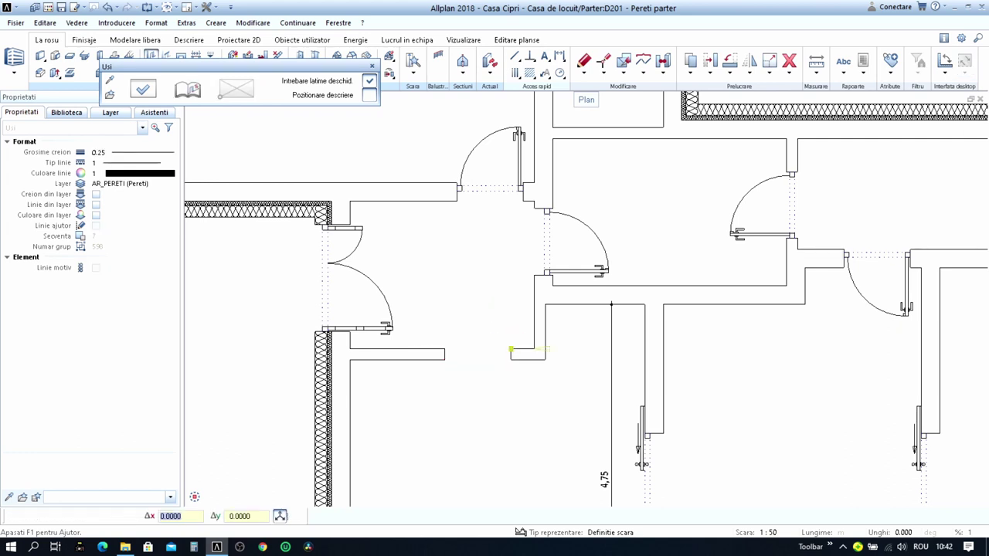
text(.16)
key(Return)
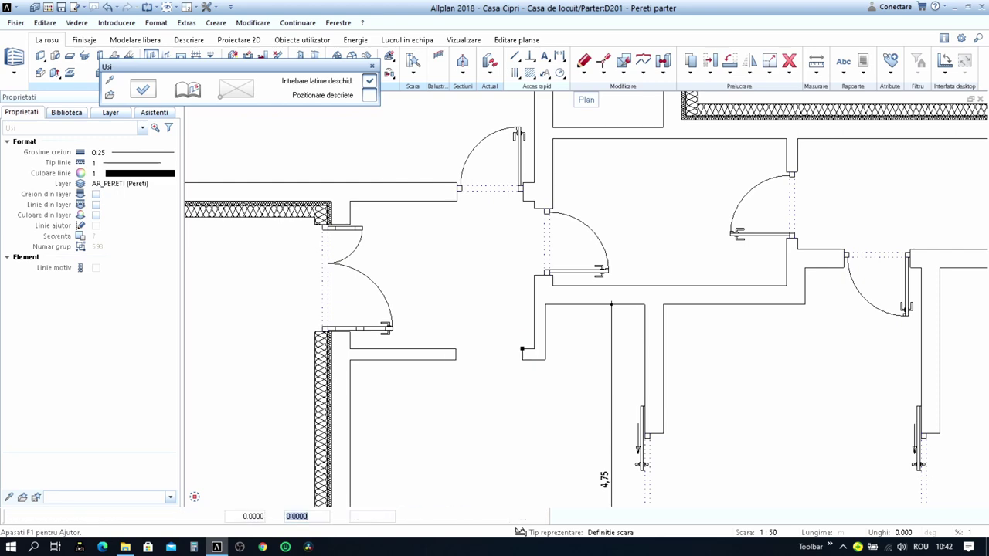
key(Escape)
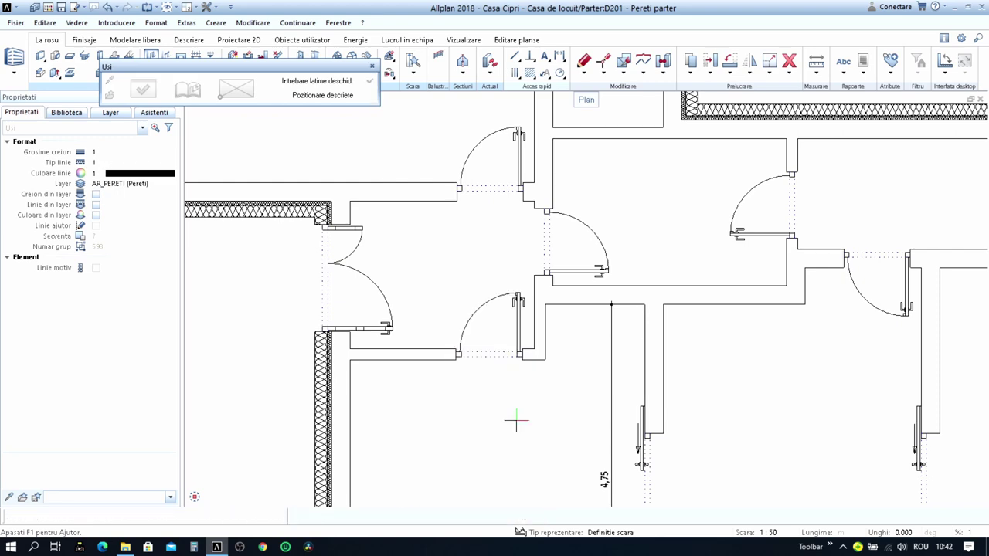
scroll(536, 415, down, 2)
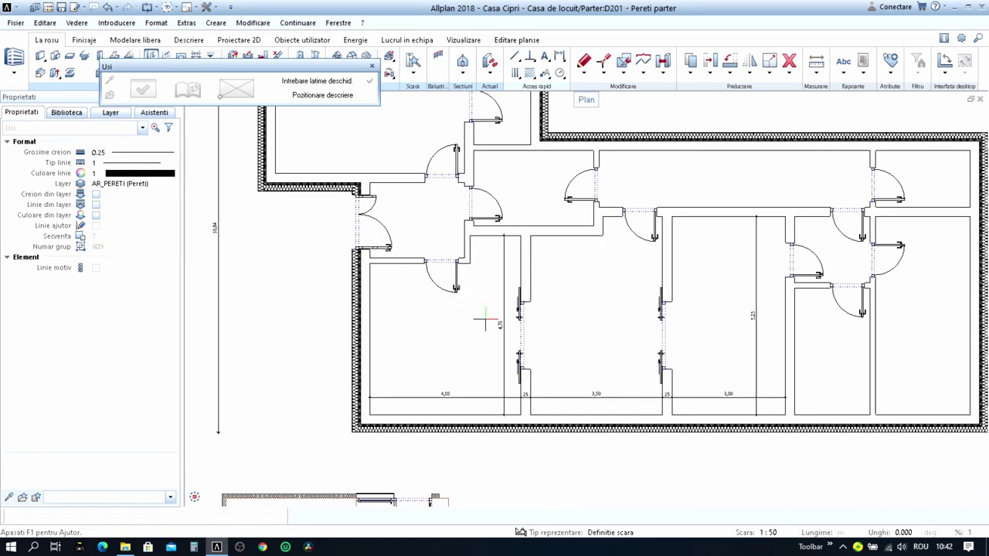
scroll(567, 308, down, 1)
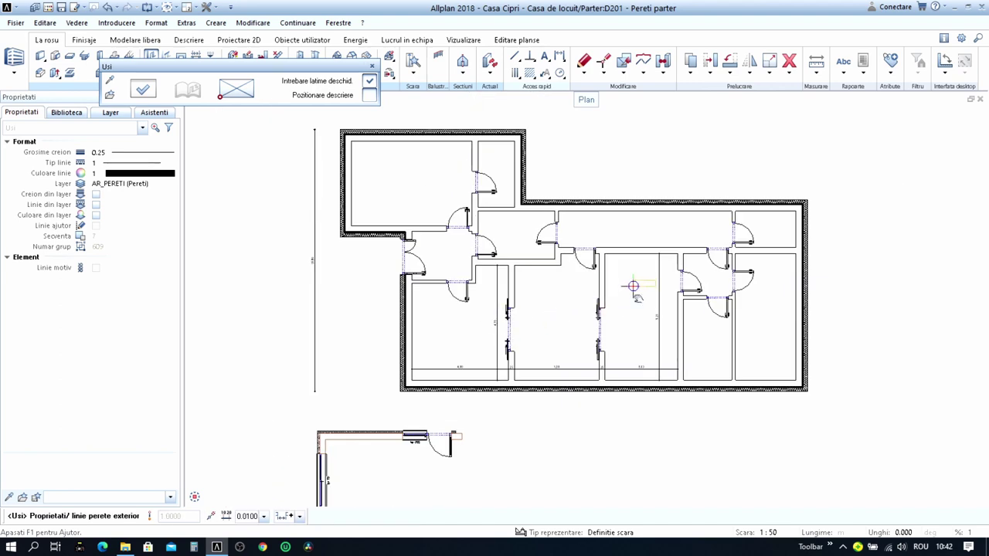
key(Escape)
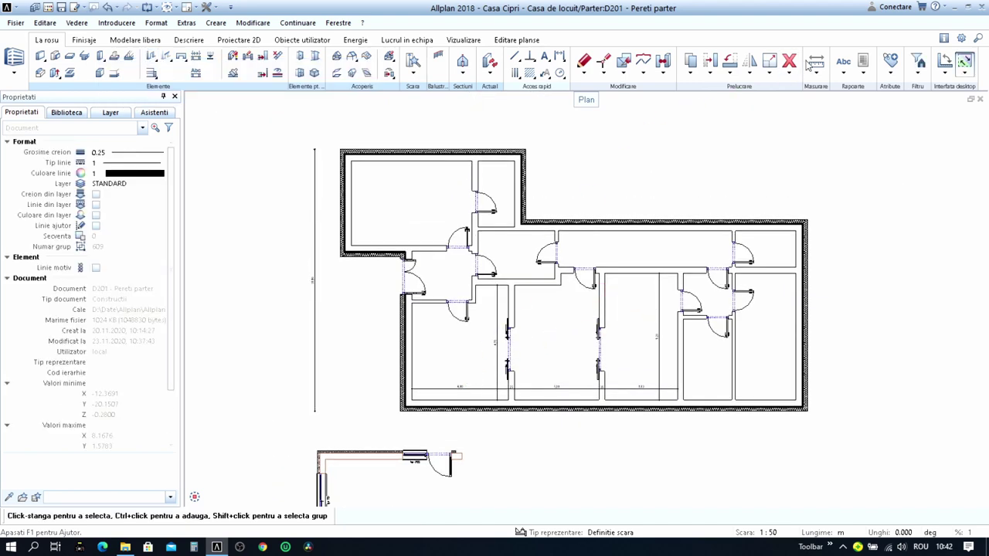
- Delete the lower L-shaped drawing, leaving the wall strip with two windows and a door
click(789, 61)
scroll(639, 350, down, 2)
middle_drag(640, 350, 629, 282)
scroll(635, 390, up, 2)
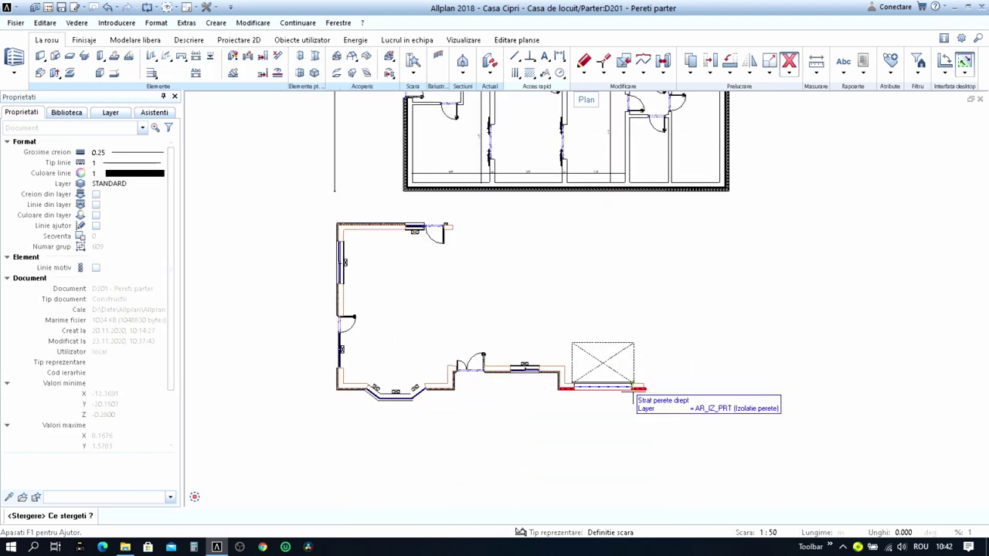
scroll(634, 390, down, 2)
drag(676, 419, 395, 304)
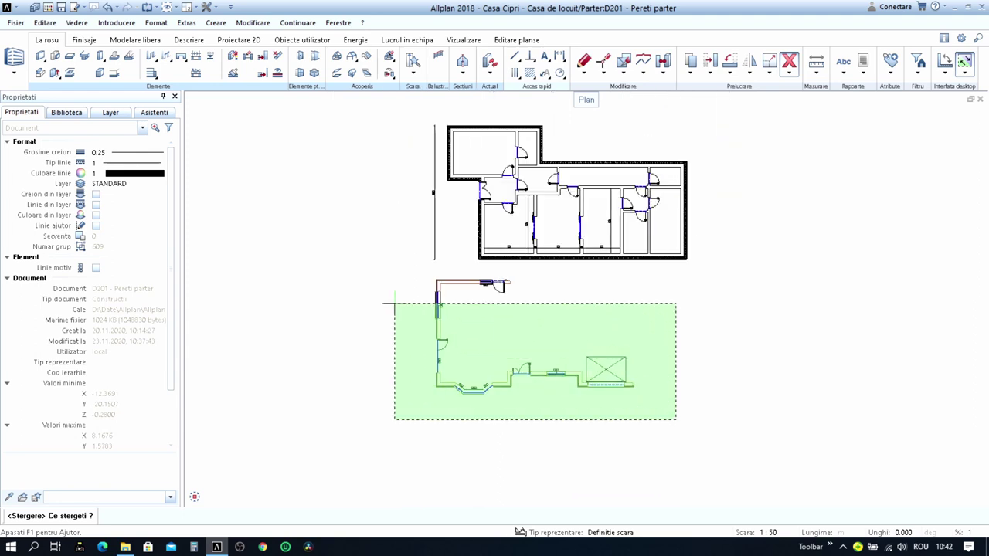
key(Escape)
scroll(641, 363, down, 2)
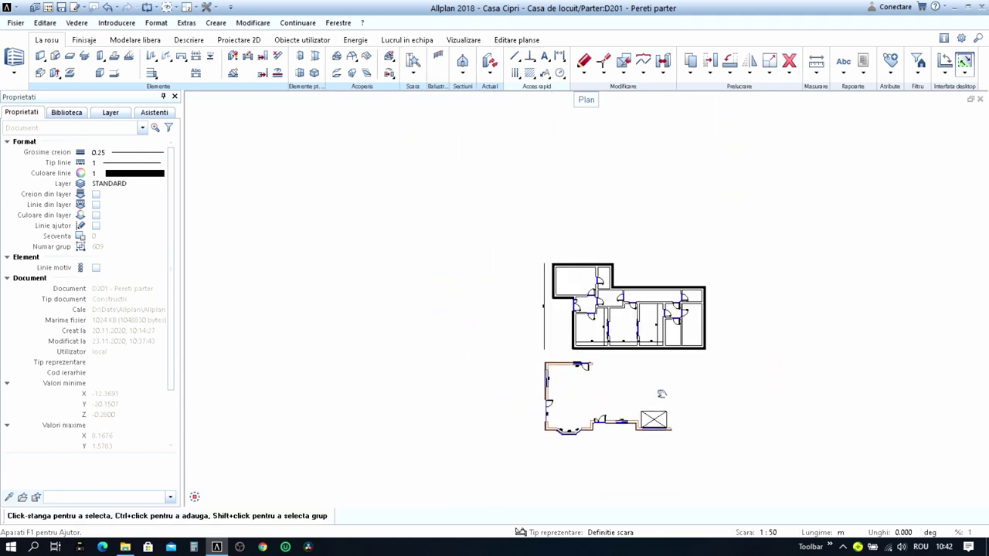
scroll(639, 337, up, 2)
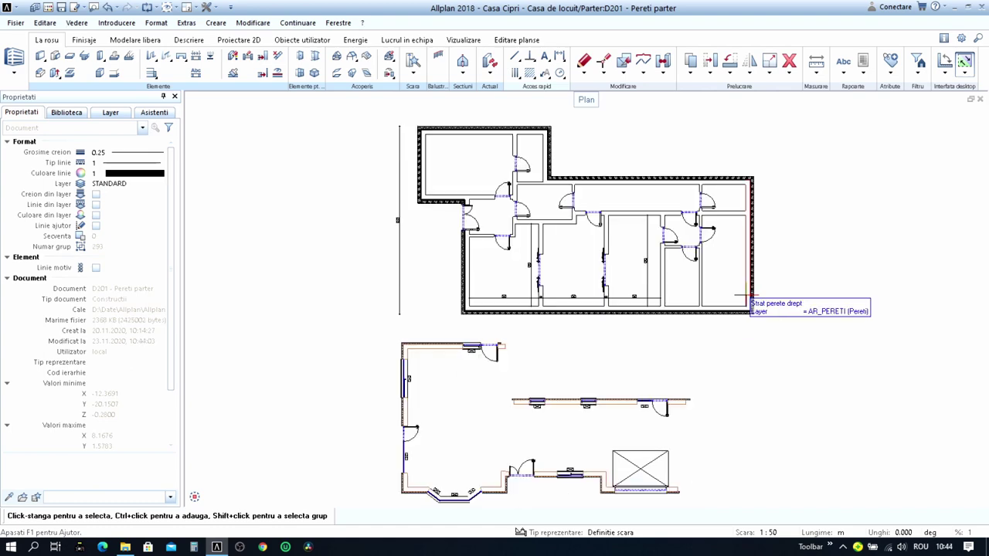
scroll(646, 406, up, 3)
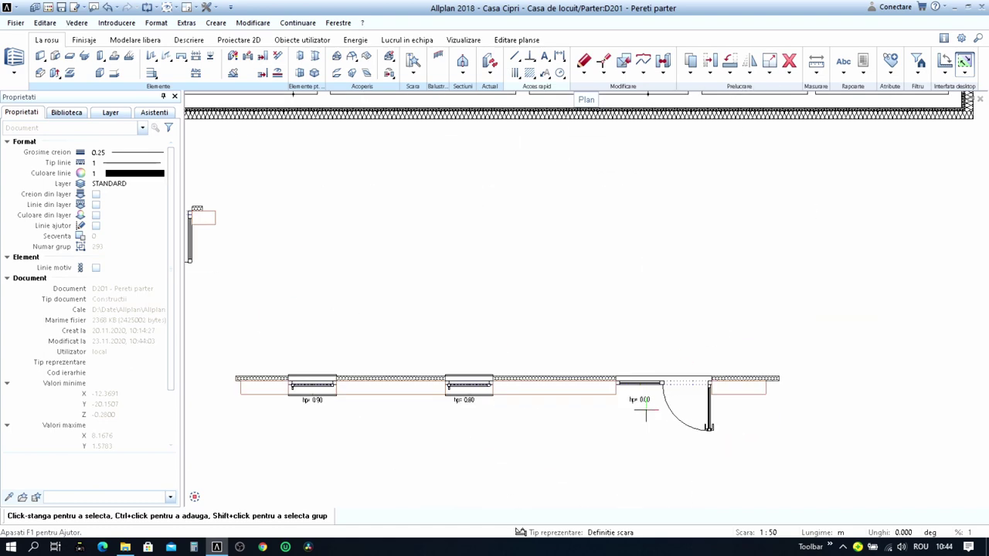
scroll(641, 410, up, 3)
- Insert a matching door into the upper-left room's left exterior wall, swinging inward
double_click(680, 384)
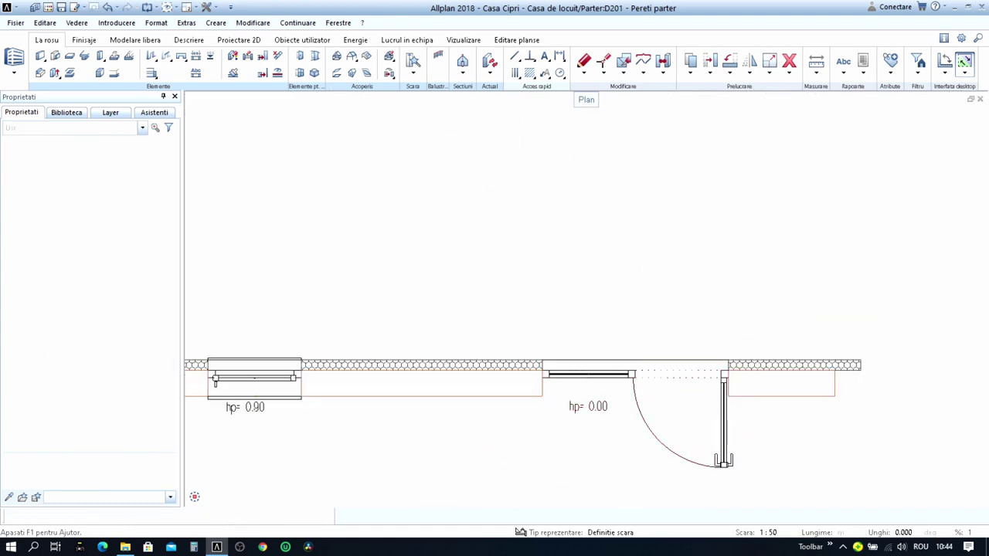
scroll(680, 387, down, 2)
scroll(668, 379, down, 2)
scroll(541, 294, up, 2)
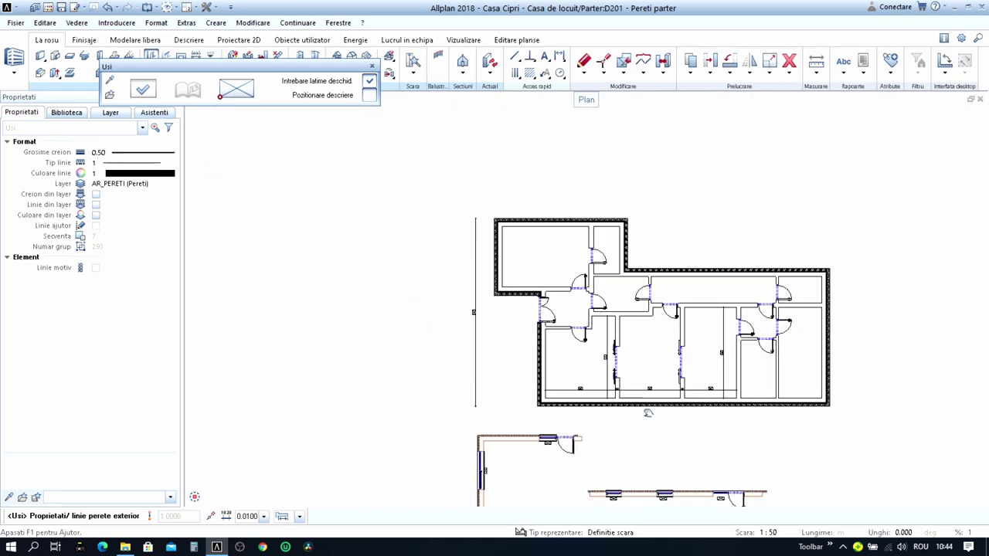
scroll(530, 286, up, 2)
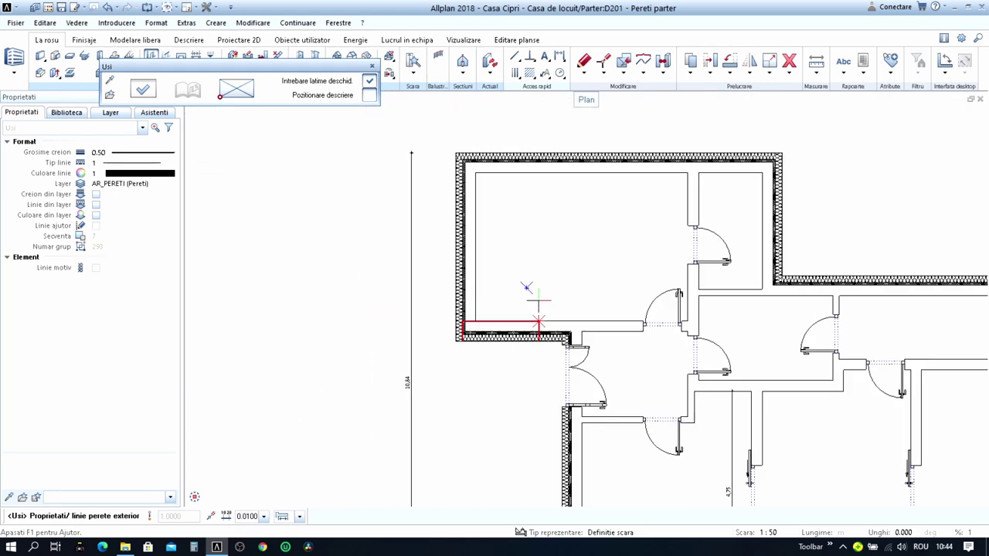
click(445, 207)
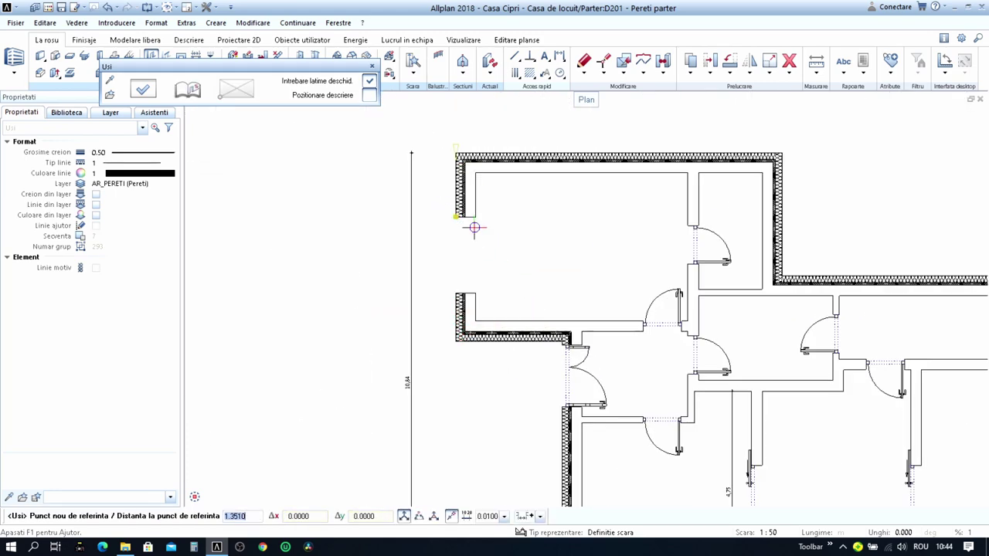
key(Escape)
key(Escape)
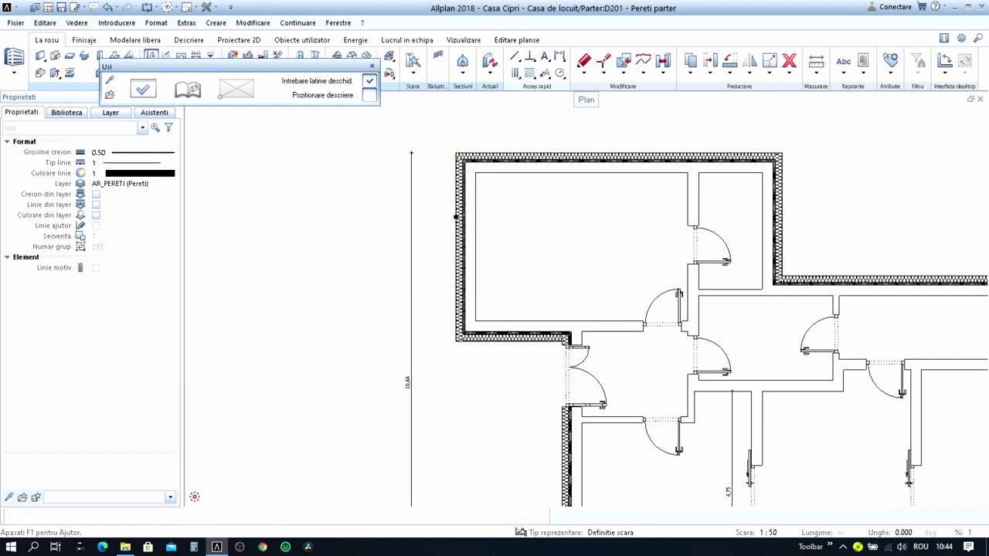
key(Escape)
click(497, 307)
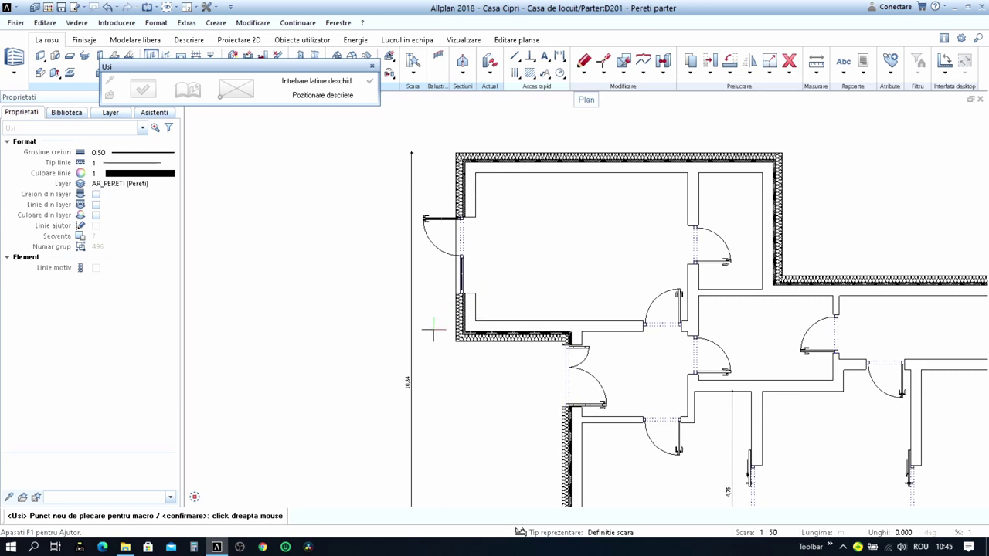
right_click(524, 270)
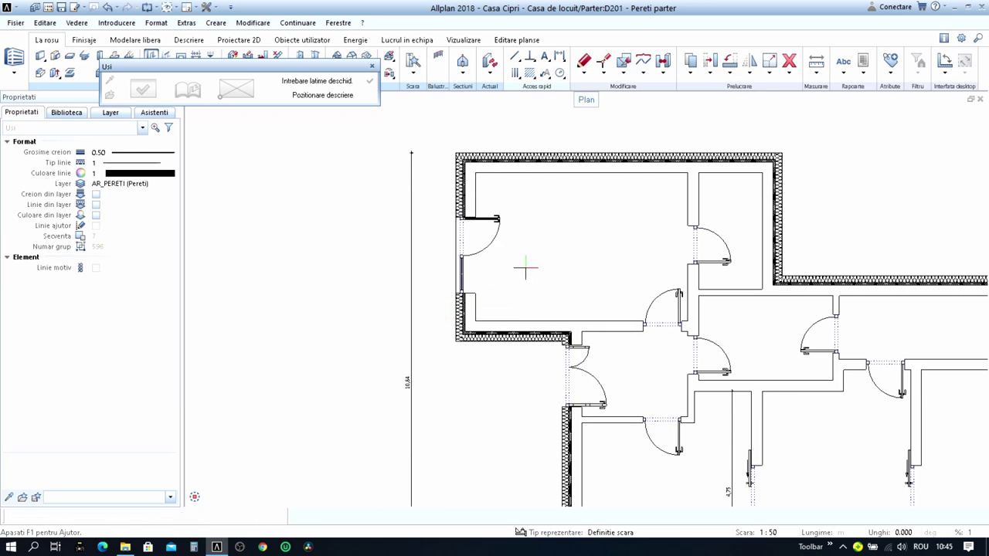
scroll(513, 259, up, 2)
scroll(541, 271, up, 2)
- Mirror the new door in the left wall to flip its swing
key(Escape)
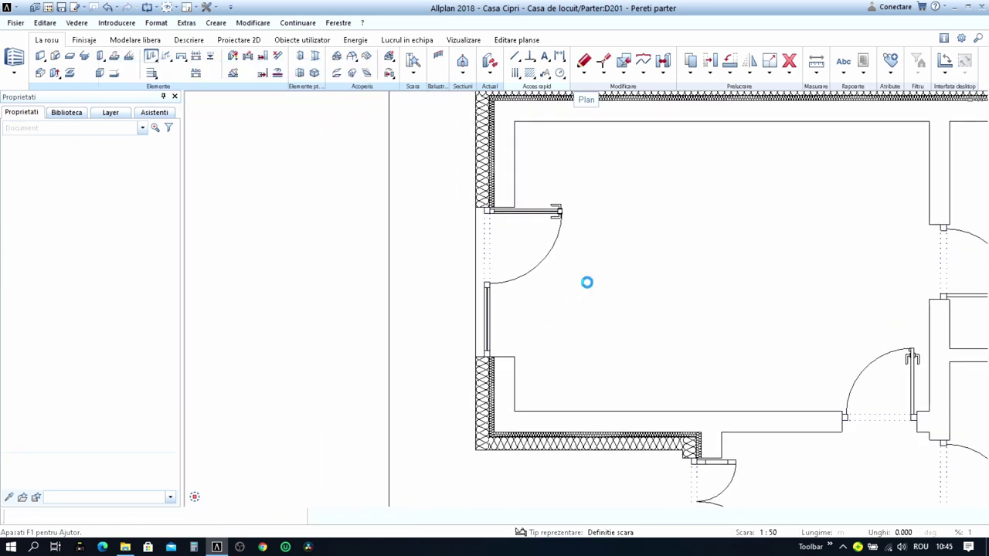
scroll(587, 283, down, 2)
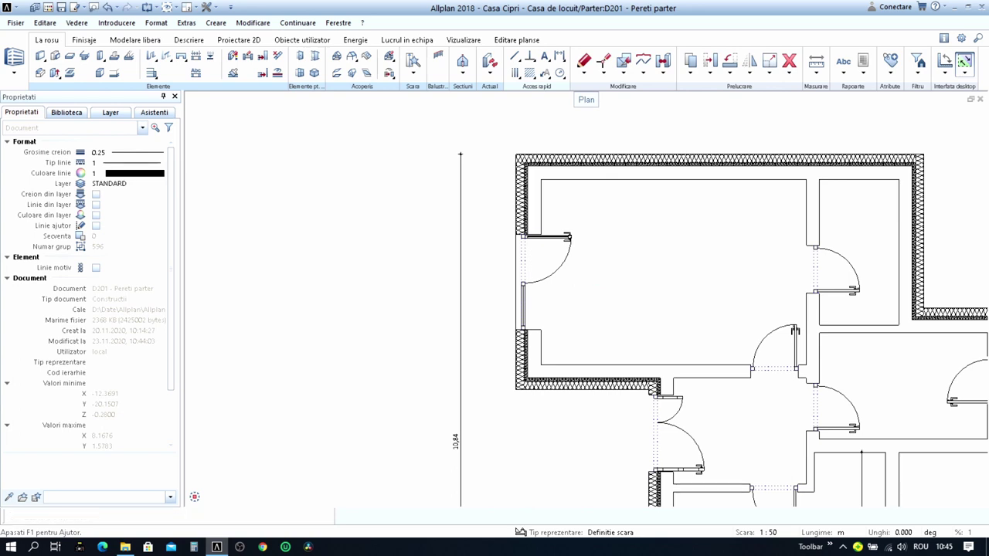
key(ctrl+m)
drag(497, 203, 650, 344)
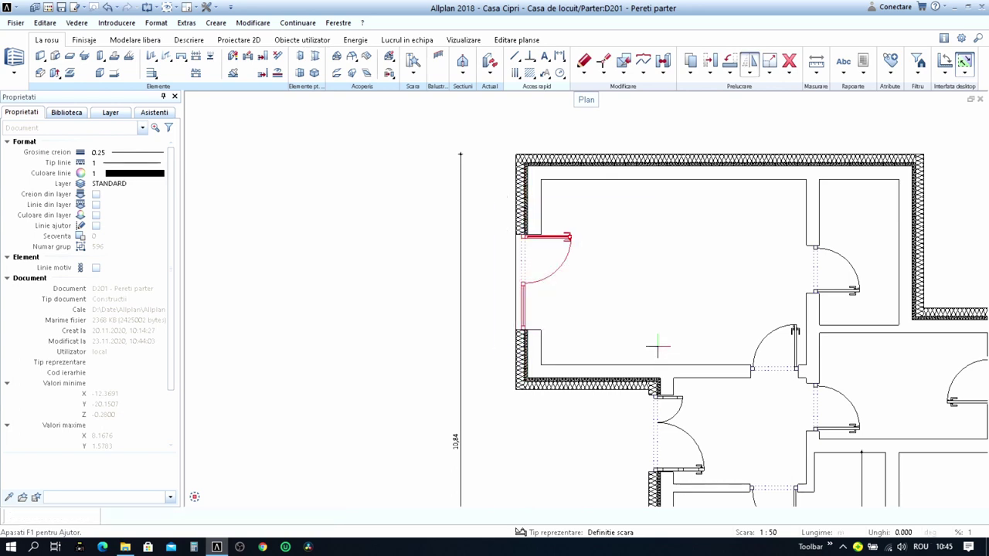
click(570, 291)
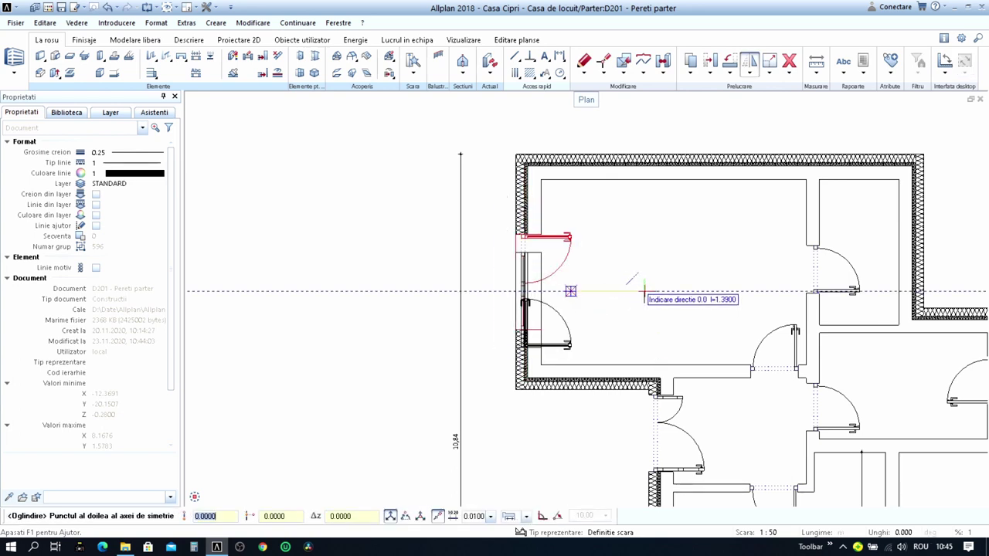
click(644, 291)
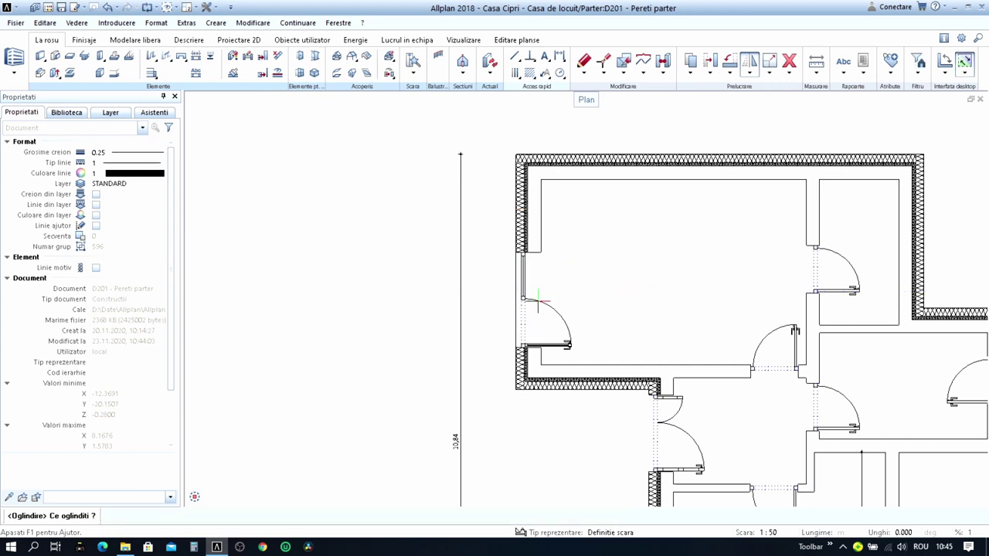
scroll(538, 302, up, 1)
- Move the door higher up the upper-left room's left exterior wall
key(m)
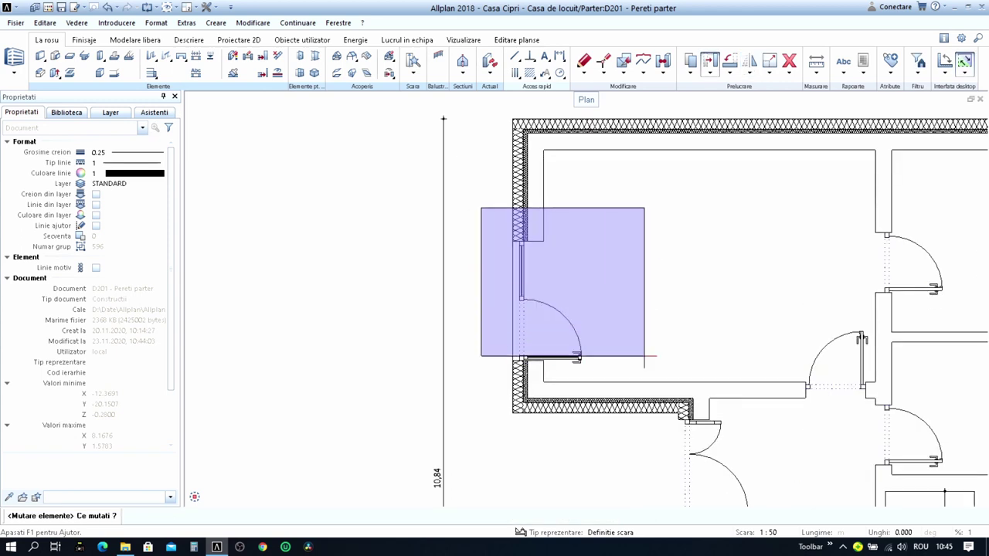
drag(481, 207, 674, 377)
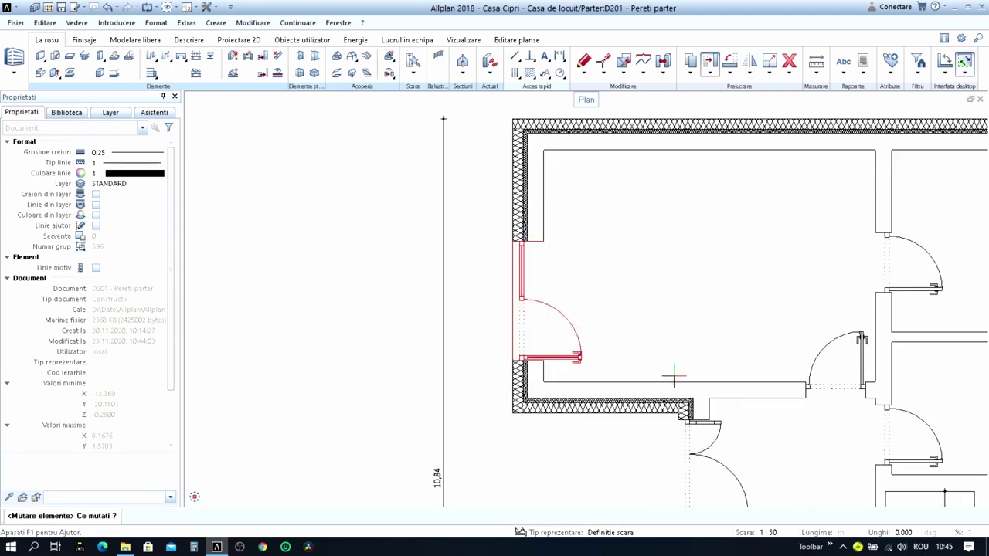
click(512, 300)
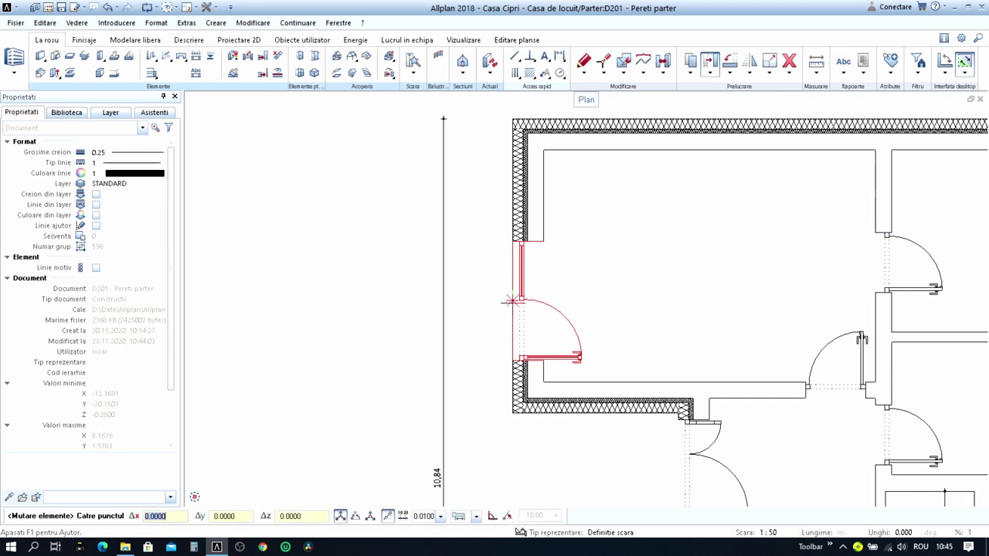
key(Escape)
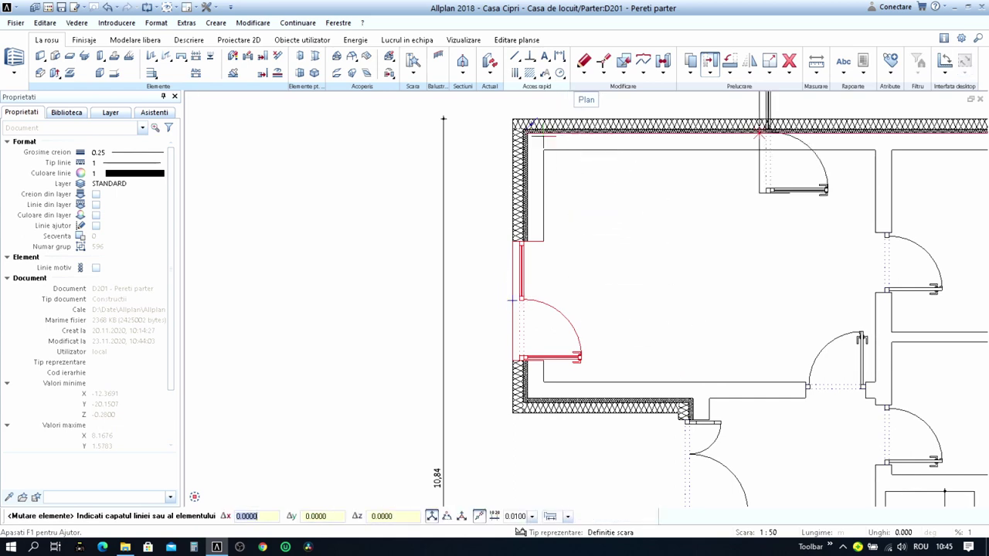
click(511, 117)
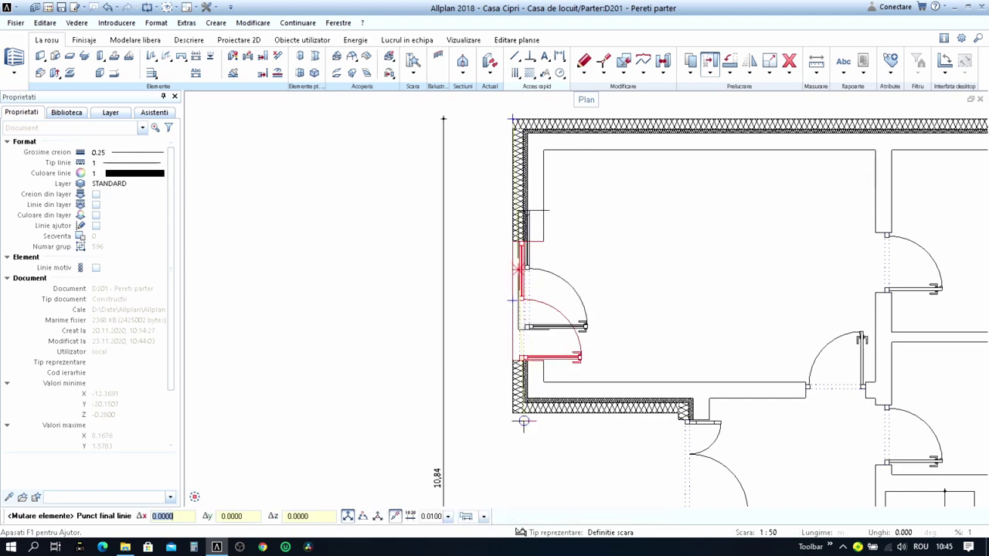
click(514, 413)
scroll(544, 332, down, 2)
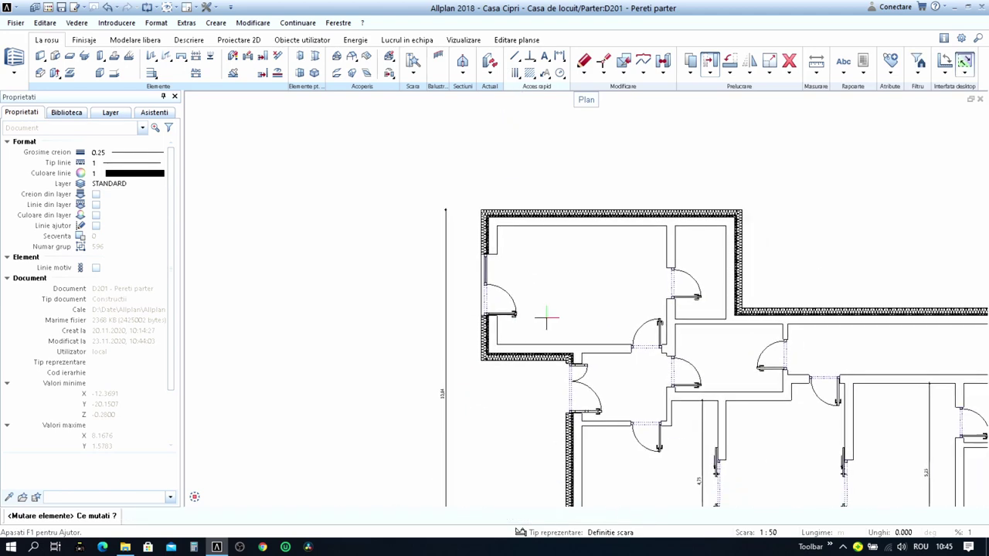
key(Escape)
scroll(575, 271, up, 1)
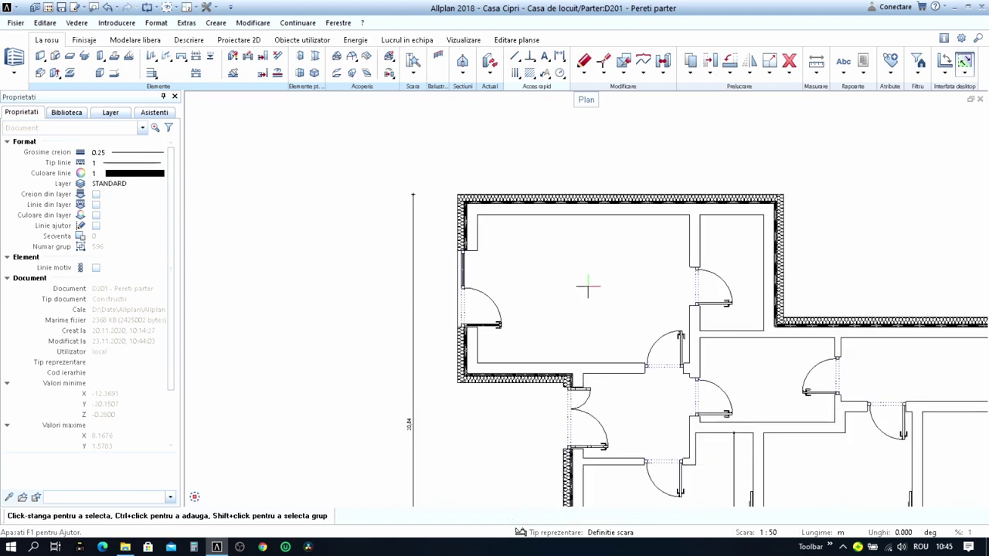
middle_drag(589, 288, 585, 251)
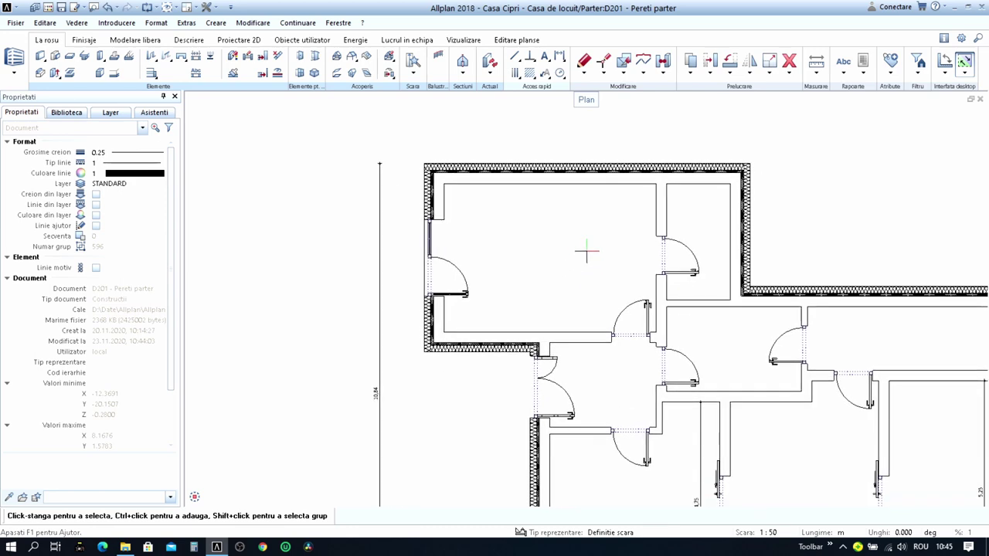
middle_drag(589, 253, 536, 240)
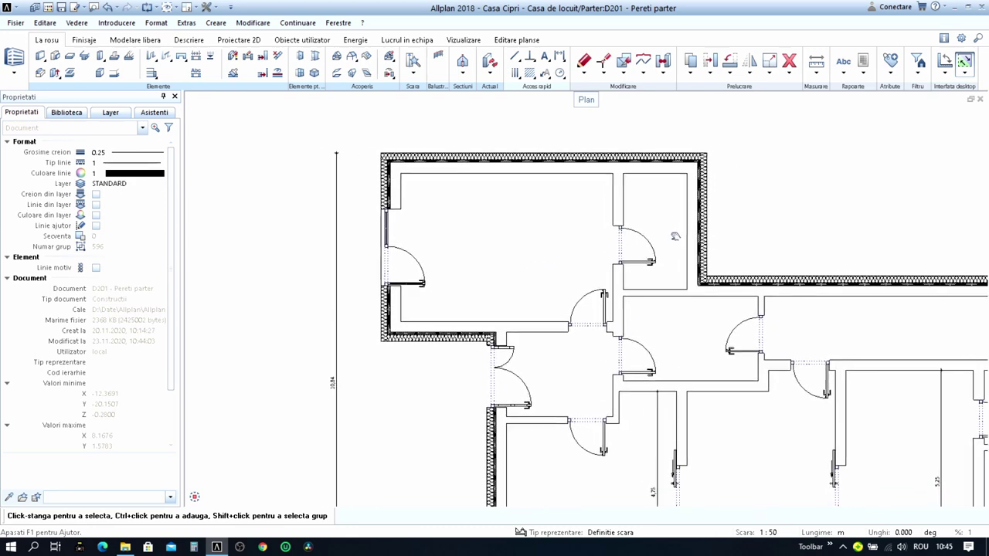
scroll(670, 232, down, 1)
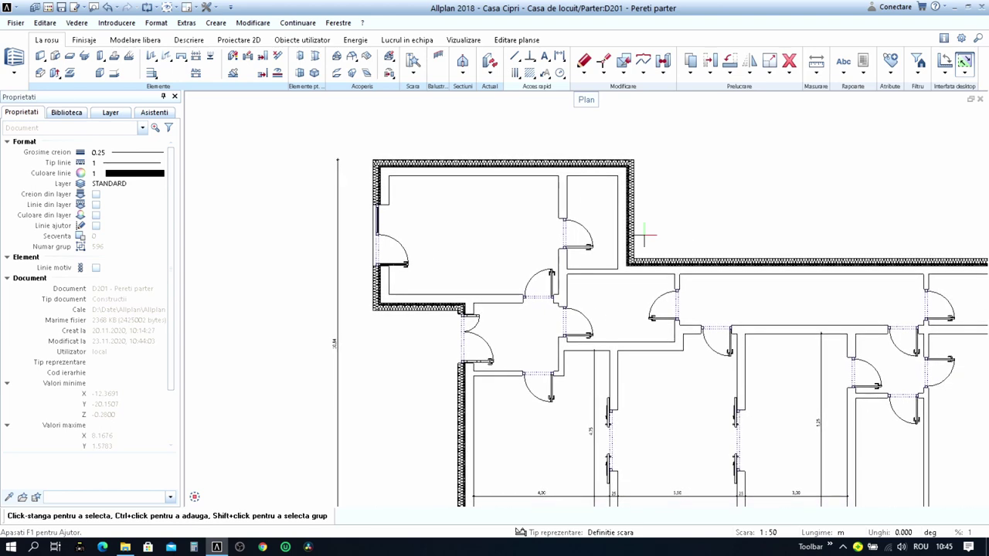
scroll(644, 236, down, 1)
scroll(645, 236, down, 1)
- Insert a window matching the existing one into the top exterior wall near the corner
middle_drag(641, 433, 634, 378)
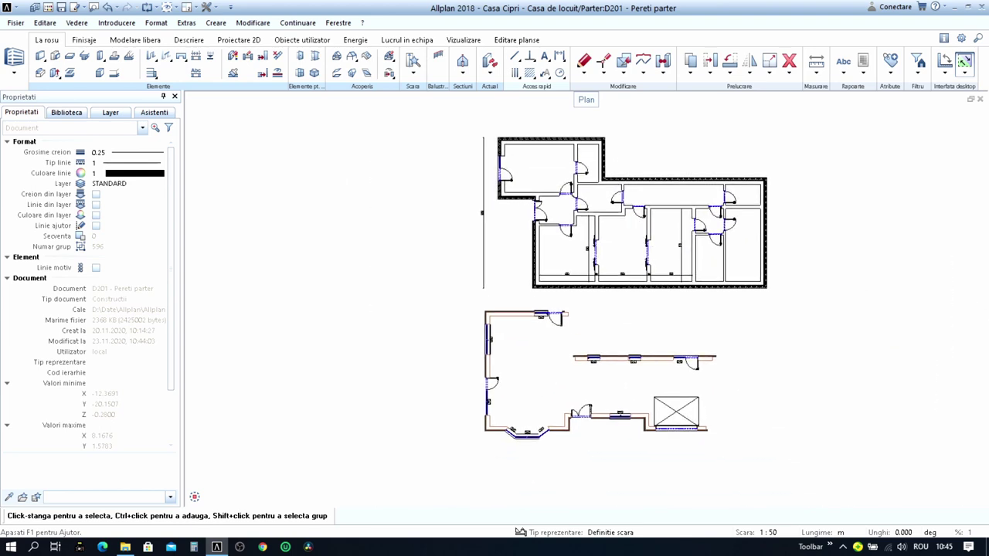
scroll(632, 398, up, 2)
scroll(605, 338, up, 3)
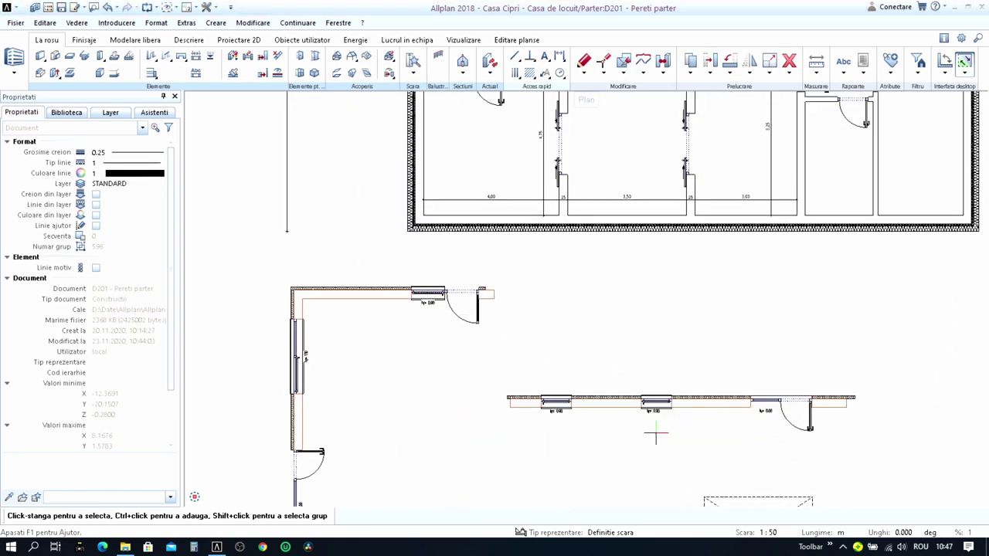
scroll(646, 390, up, 4)
double_click(649, 400)
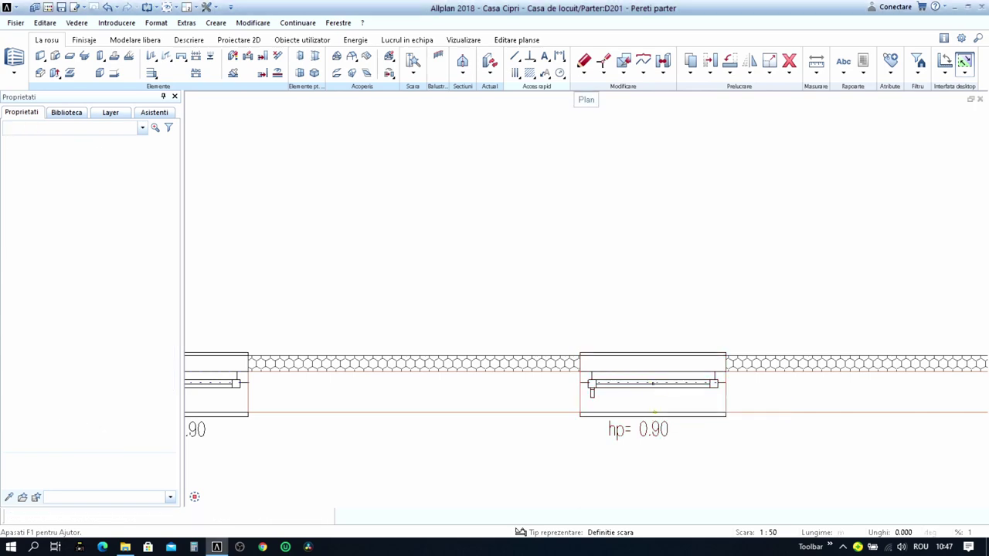
scroll(645, 394, down, 2)
scroll(636, 381, down, 3)
scroll(637, 381, down, 1)
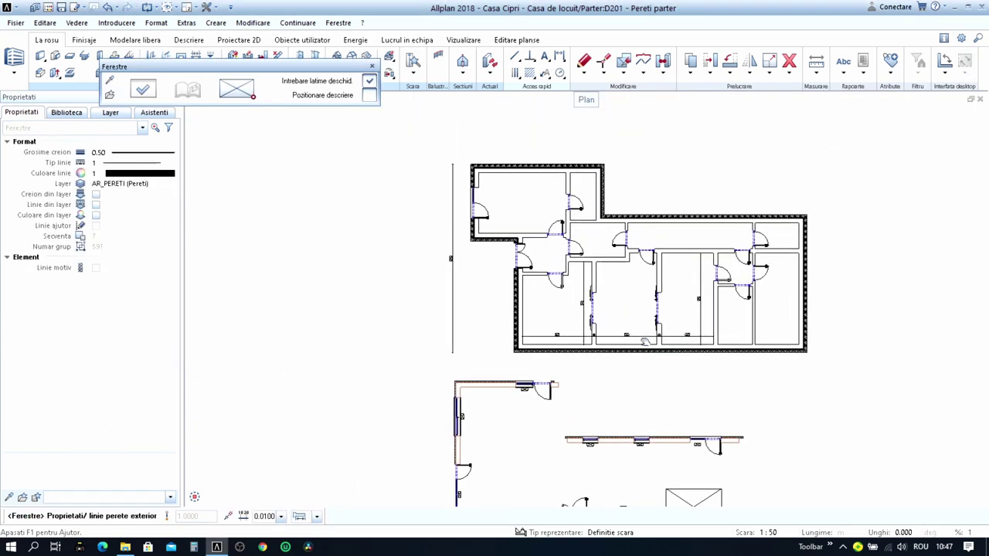
scroll(611, 222, up, 2)
scroll(600, 182, up, 2)
scroll(591, 247, up, 2)
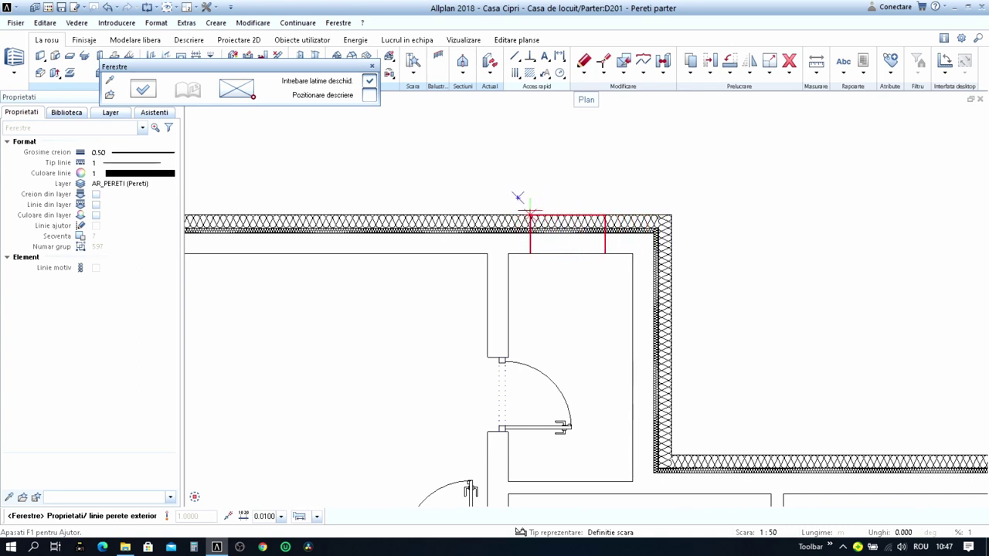
click(530, 213)
click(530, 210)
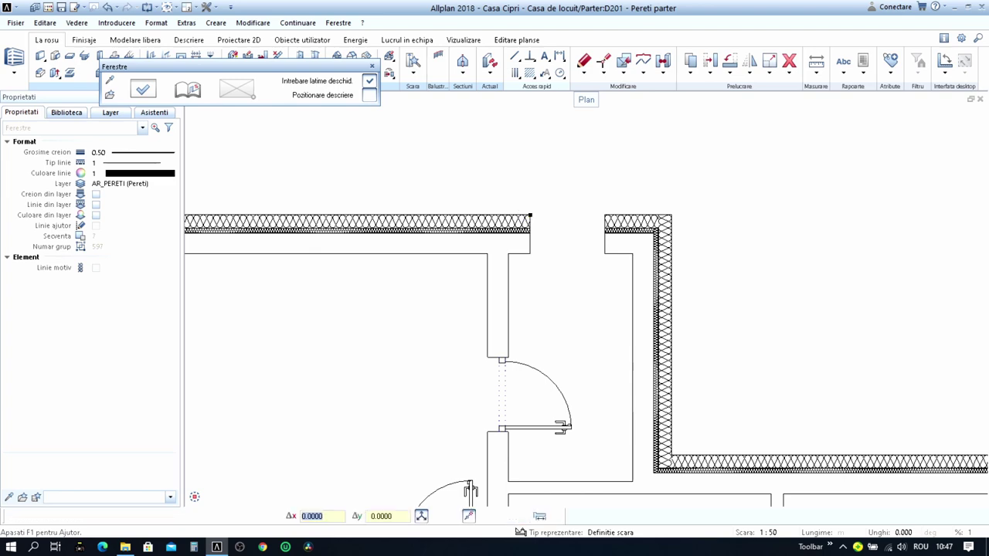
key(Return)
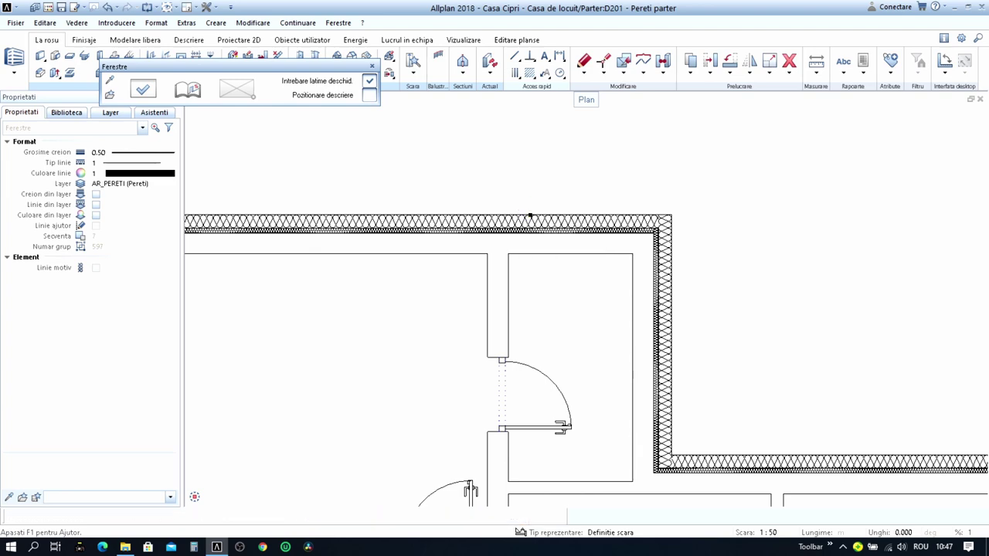
scroll(530, 210, down, 2)
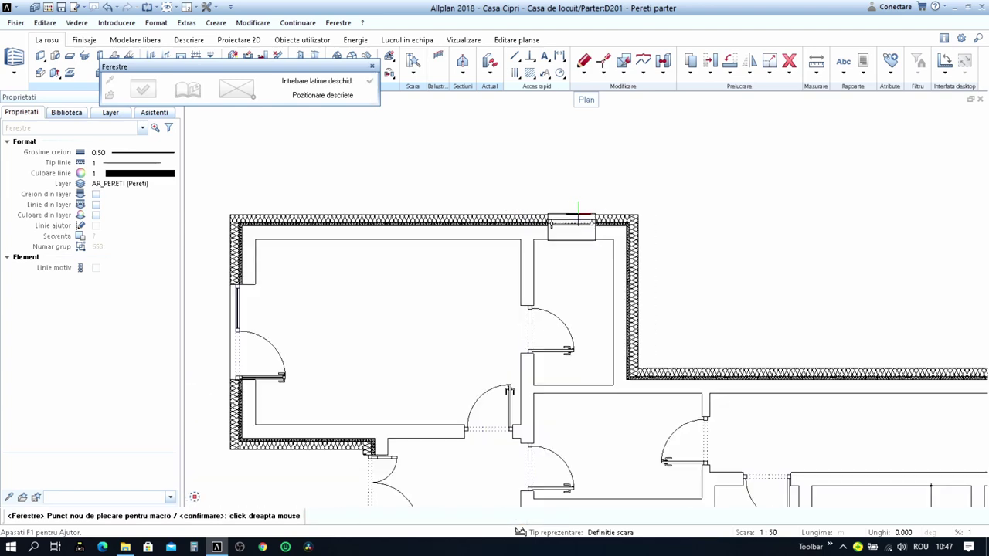
click(573, 224)
scroll(573, 224, up, 3)
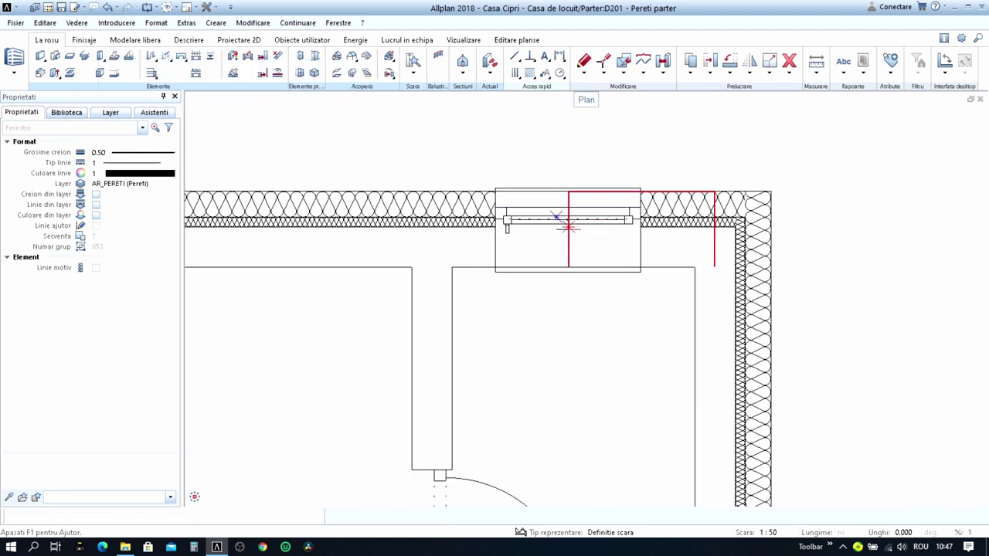
key(Escape)
- Open a central 3D perspective alongside the plan with F4
scroll(568, 232, down, 2)
scroll(567, 233, down, 1)
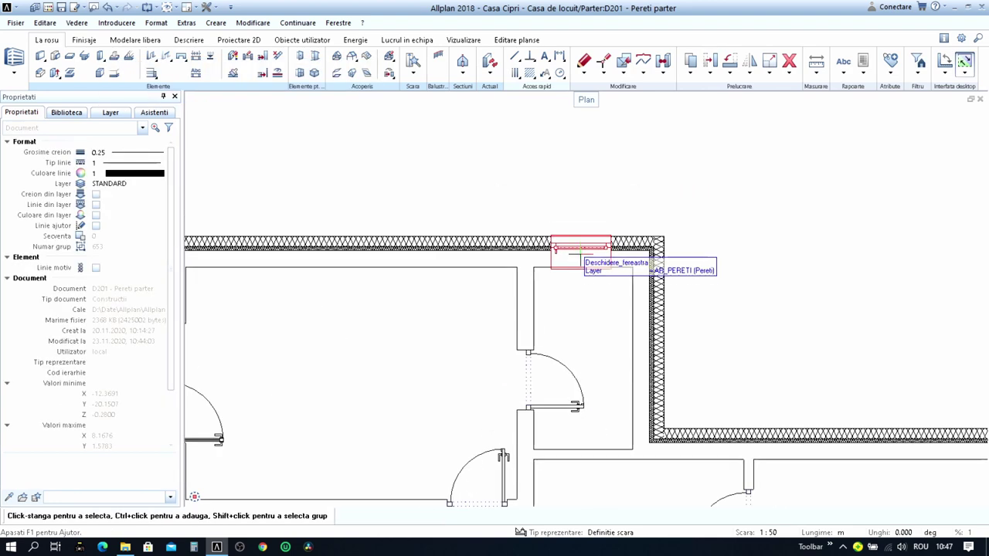
key(F4)
- Orbit and zoom the 3D perspective to look at the top exterior wall
middle_drag(289, 346, 315, 363)
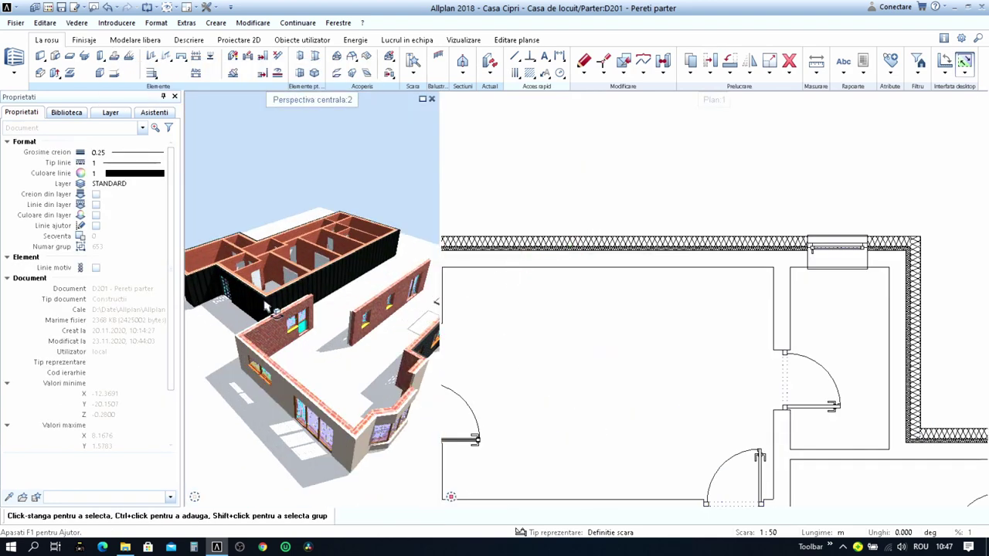
scroll(317, 367, up, 3)
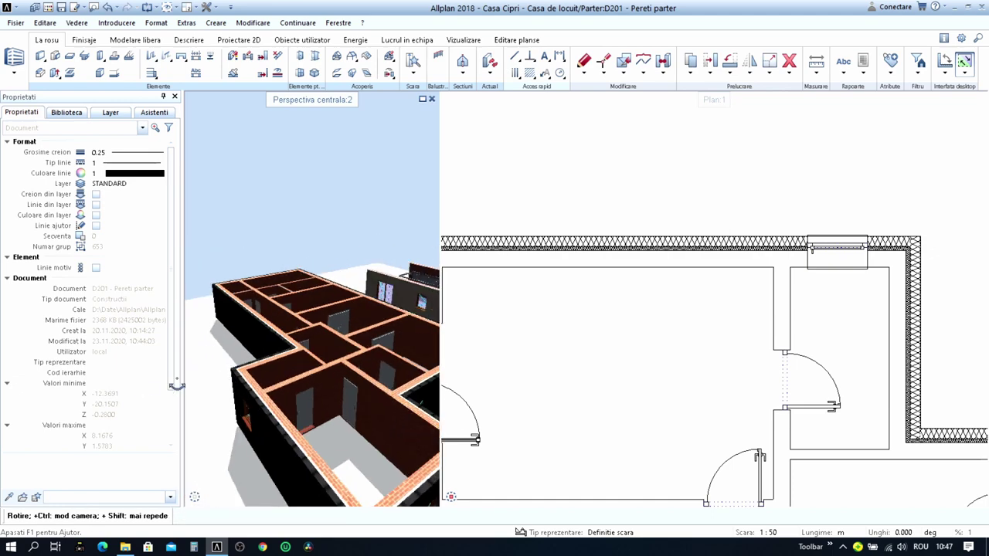
scroll(324, 382, up, 3)
scroll(336, 398, up, 3)
scroll(334, 403, up, 2)
middle_drag(334, 403, 327, 327)
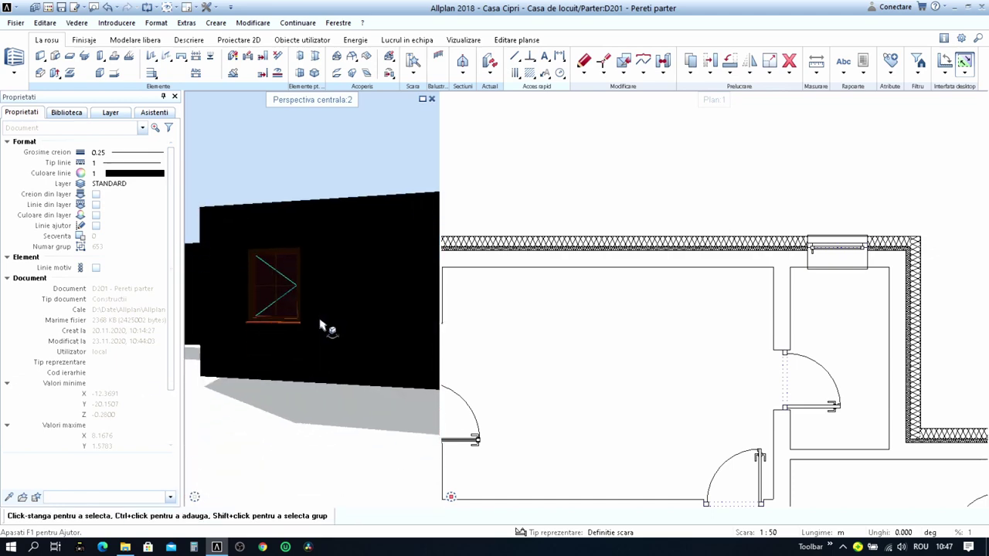
scroll(819, 309, up, 2)
scroll(773, 278, up, 3)
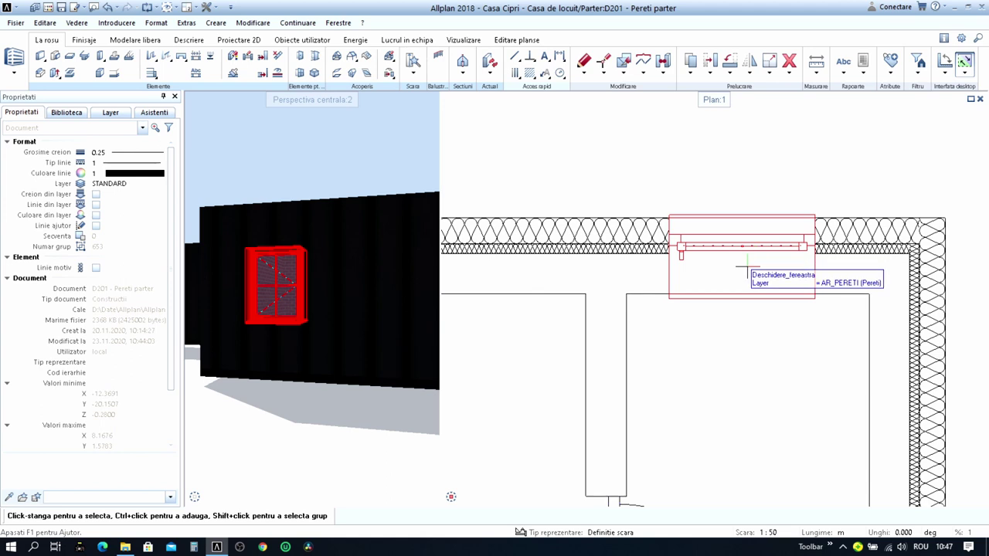
- Resize the window opening to 0.60 × 0.60 with a 1.50 parapet, keeping the sill
click(753, 264)
key(Escape)
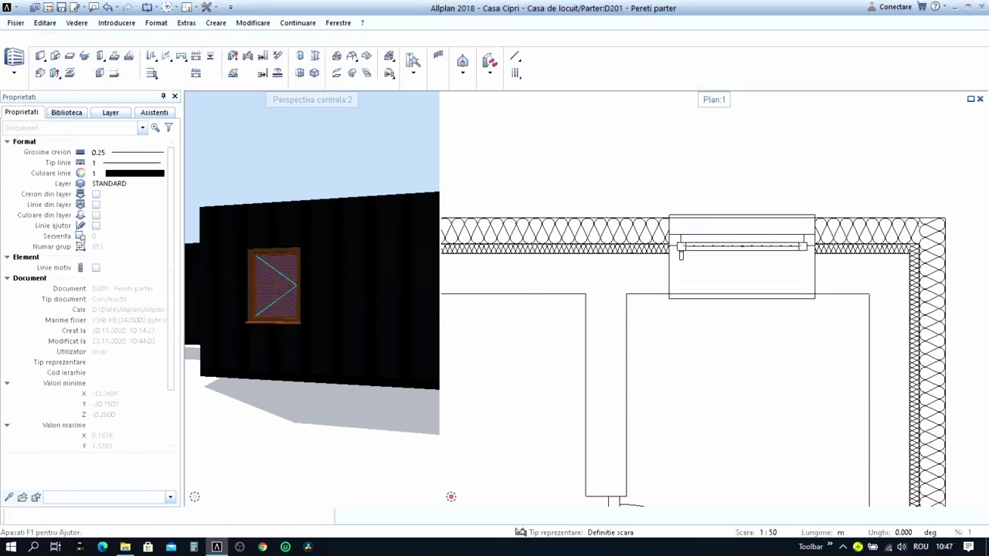
double_click(715, 268)
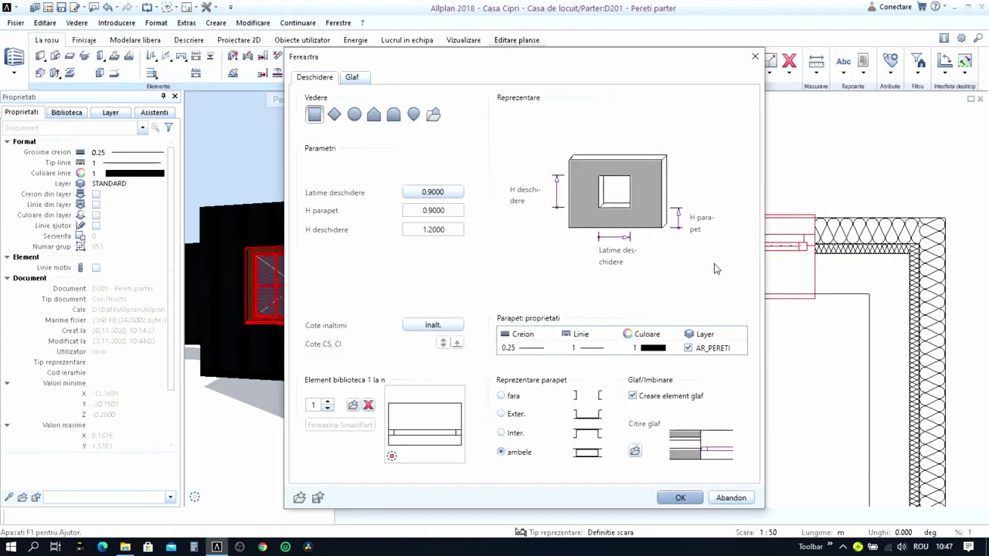
click(430, 192)
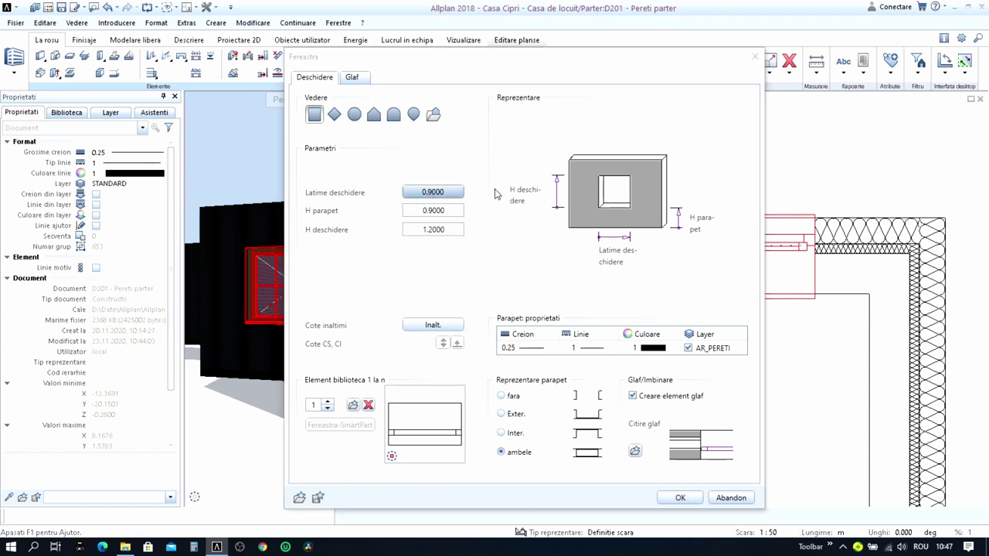
text(0,)
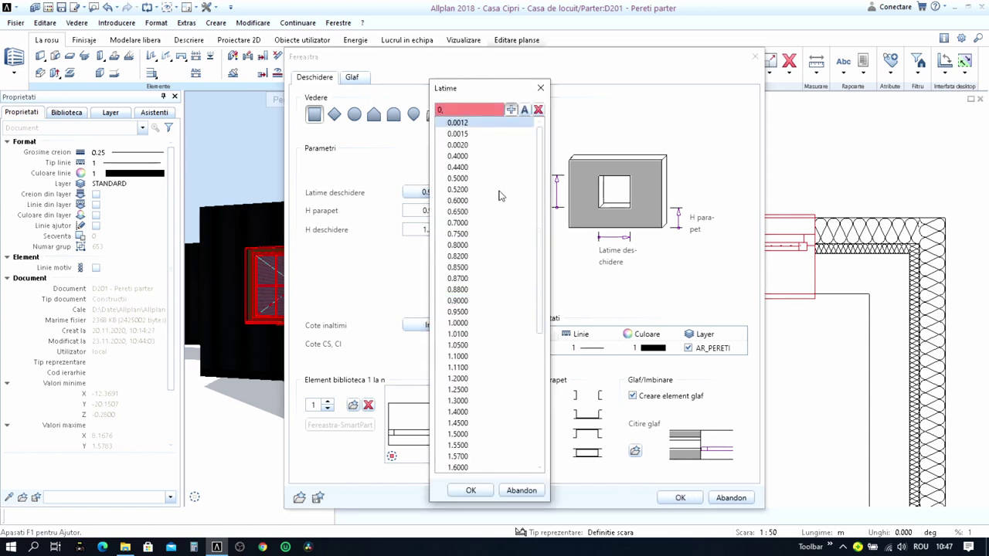
text(.6)
key(Return)
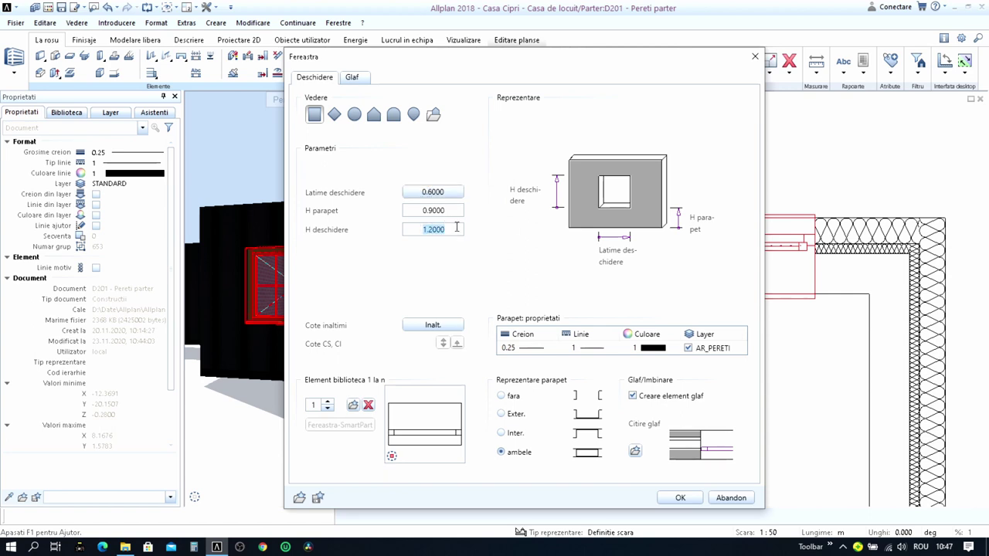
text(1)
key(Return)
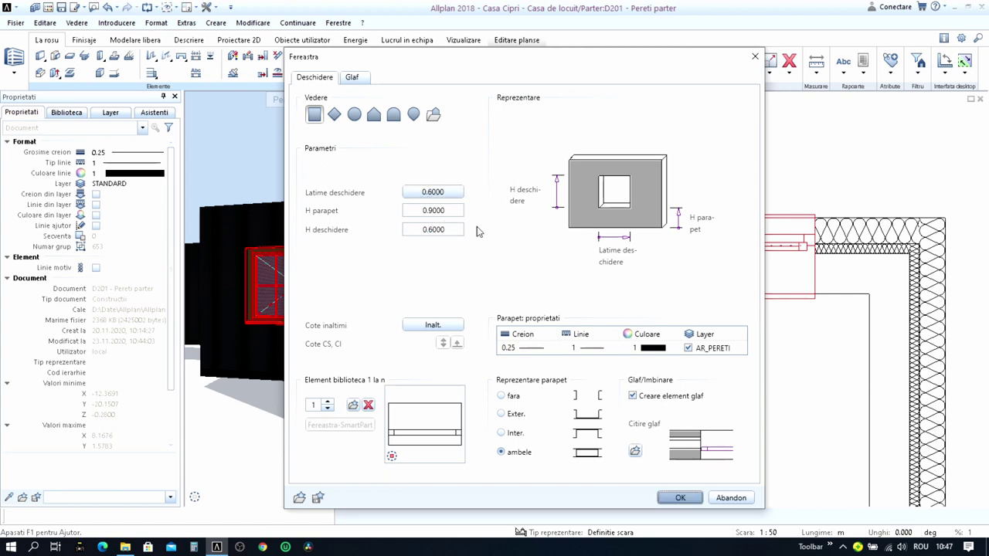
click(445, 212)
text(1.5)
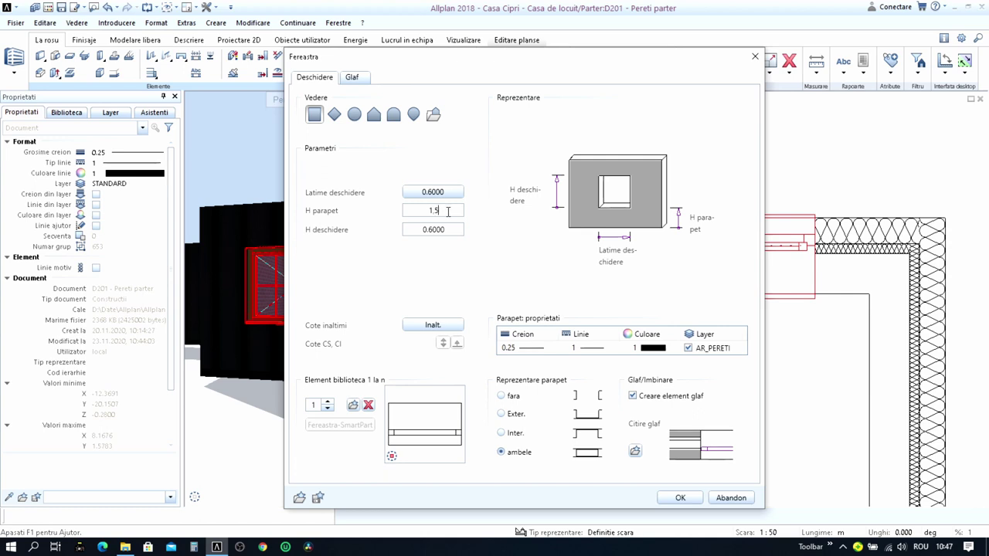
key(Return)
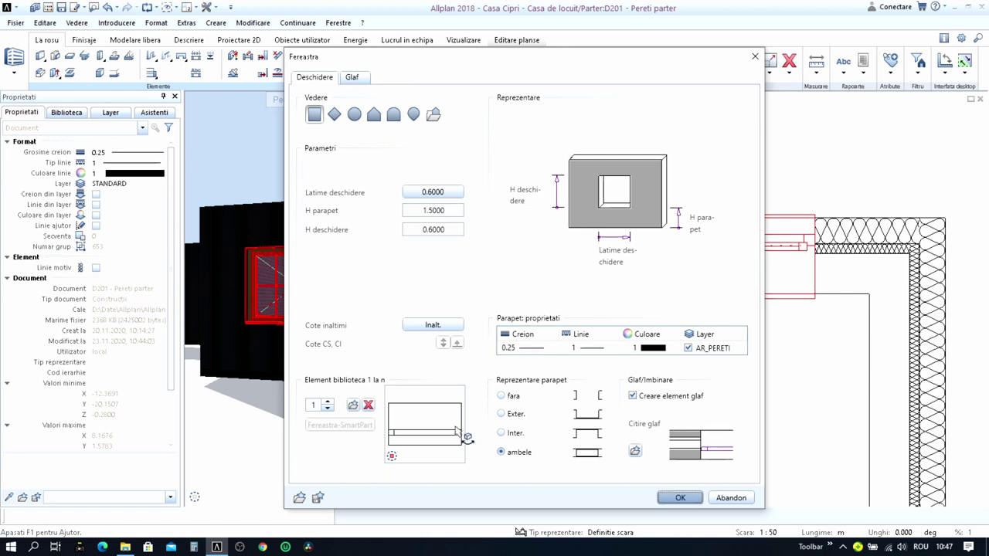
click(680, 498)
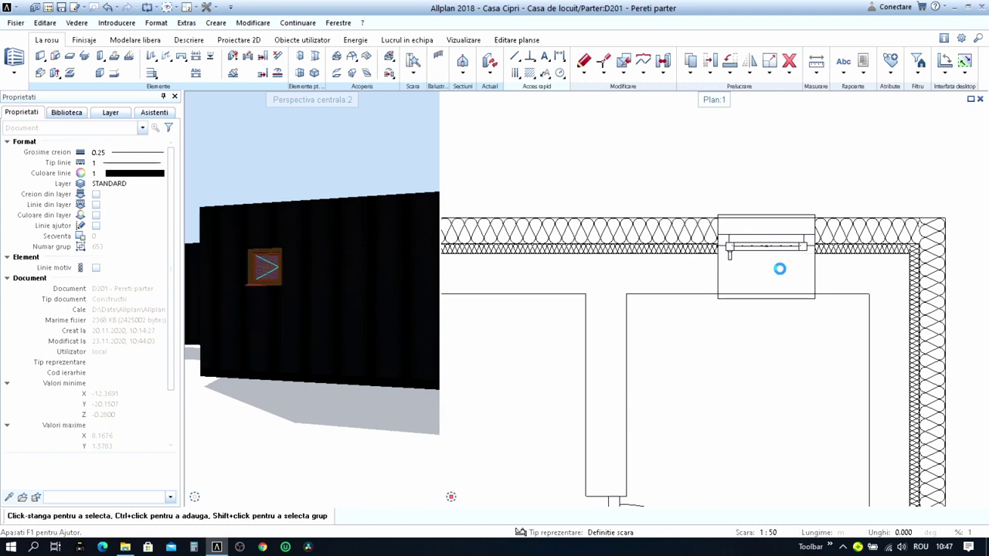
- Review the window's Elemente and Reprezentare settings and open the Profil/Blat surface library
scroll(768, 255, up, 2)
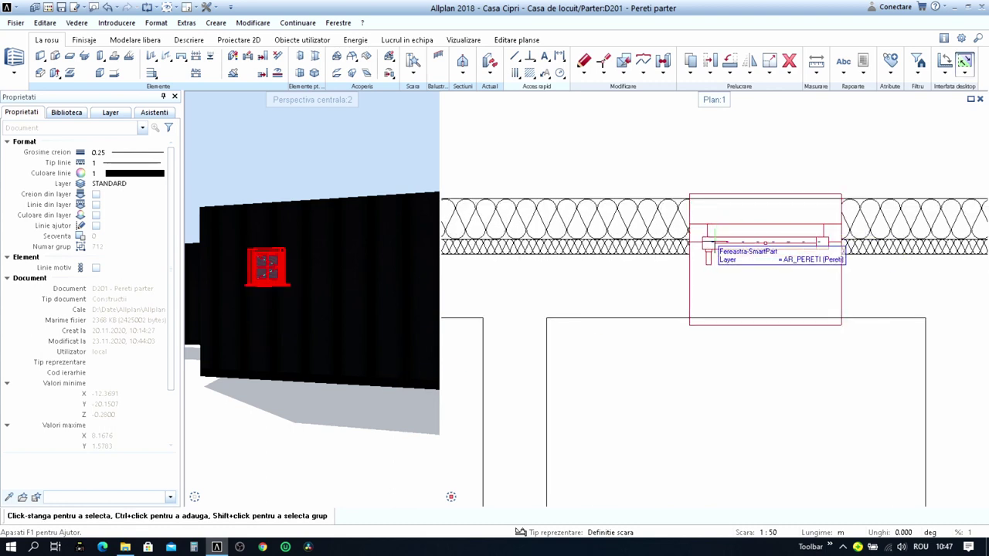
click(708, 255)
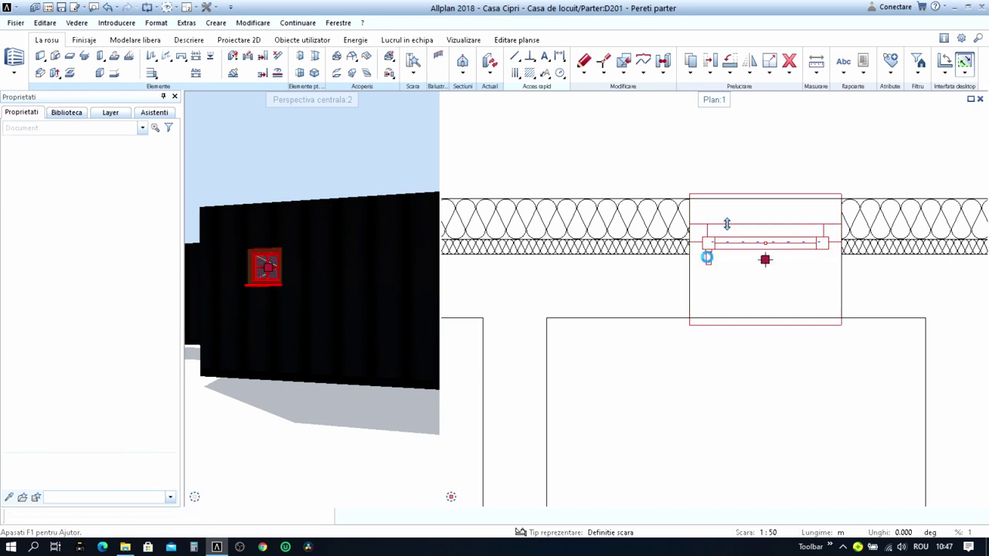
key(Escape)
key(ctrl+z)
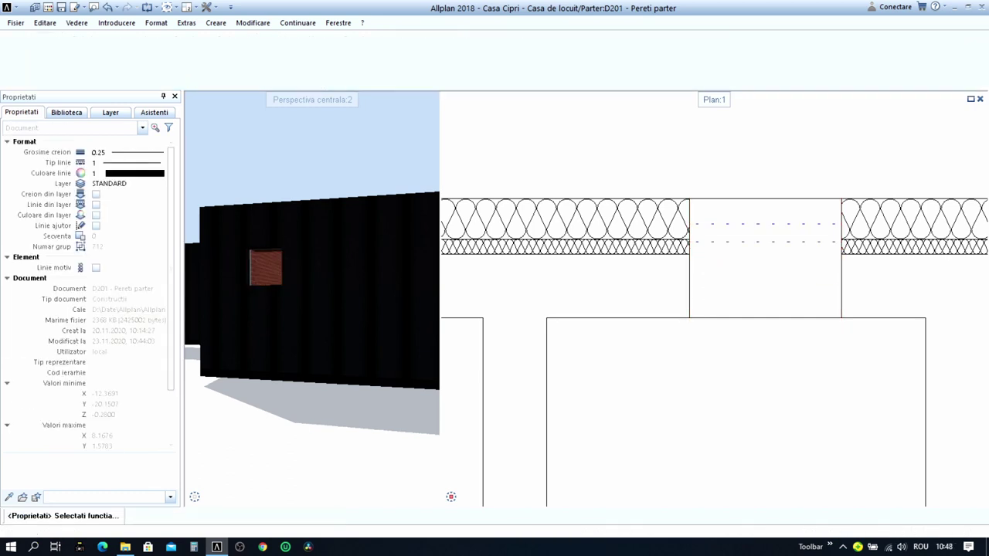
double_click(679, 255)
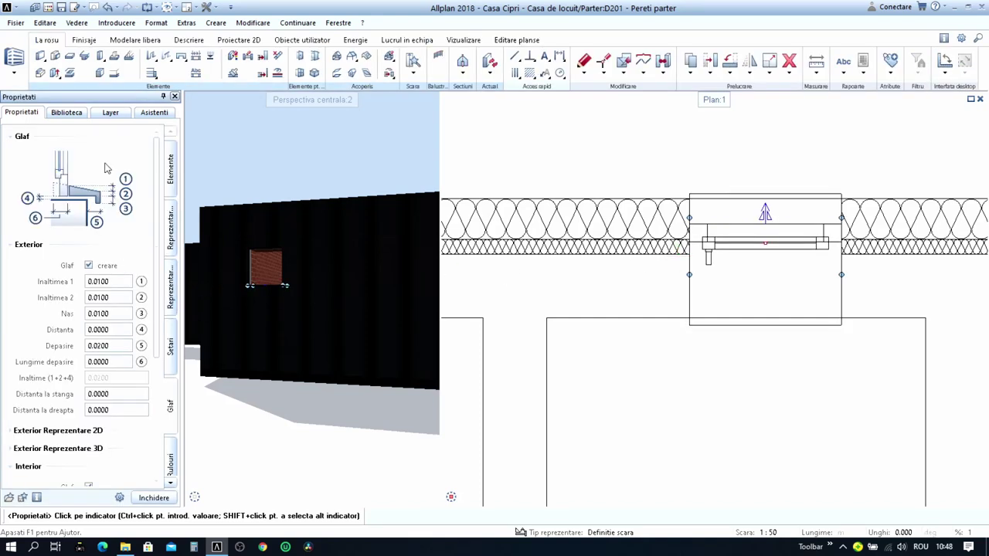
click(176, 210)
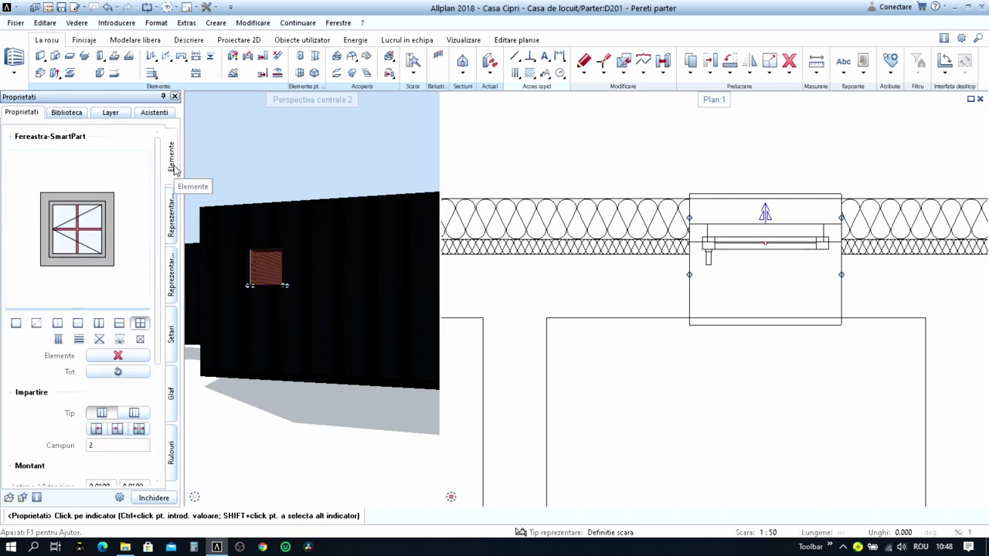
scroll(145, 391, down, 1)
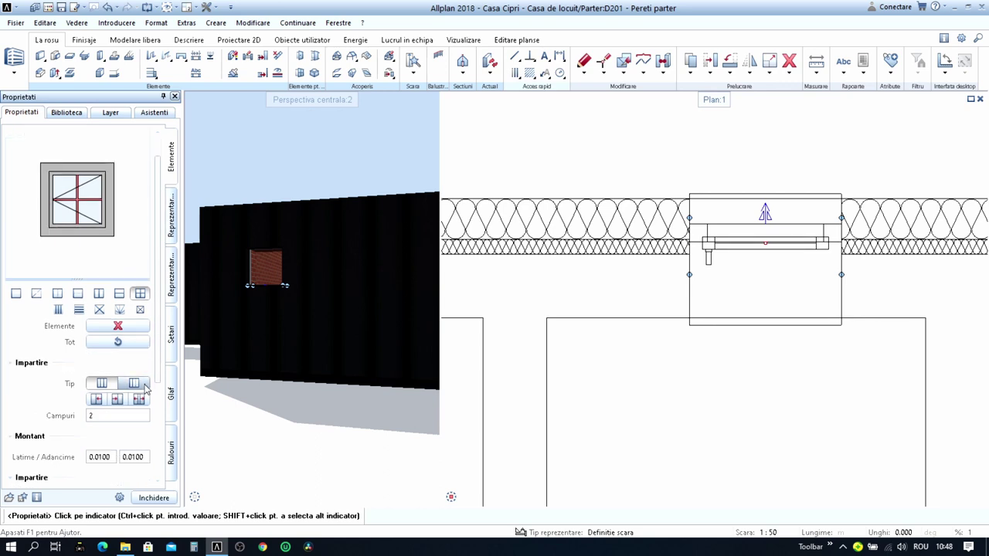
click(173, 263)
click(172, 270)
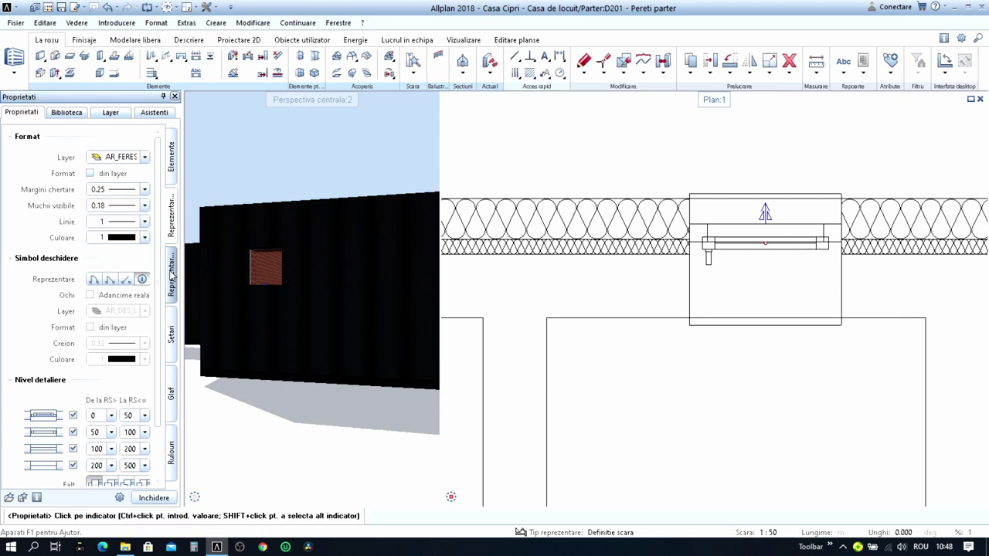
click(112, 337)
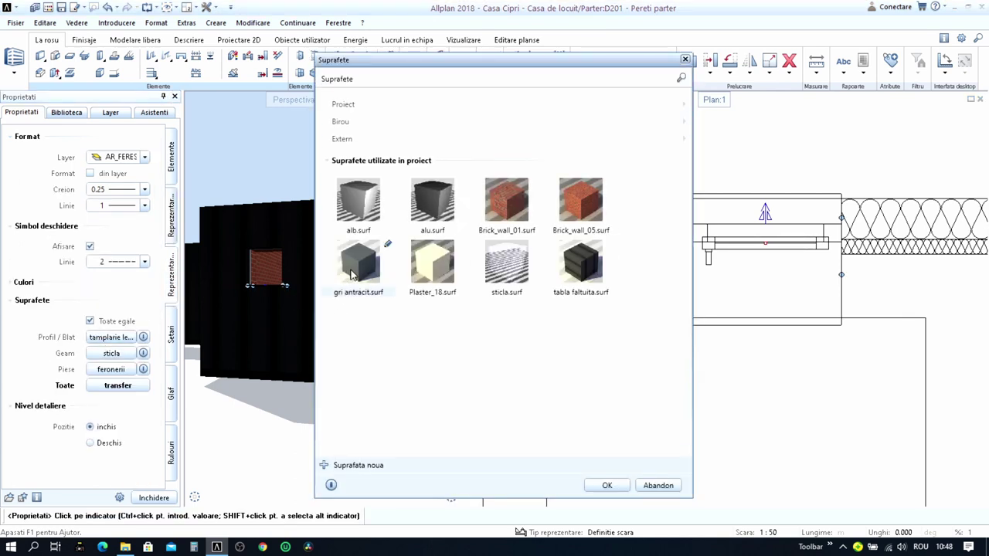
- Assign gri antracit.surf to the window frame's Profil/Blat
click(217, 547)
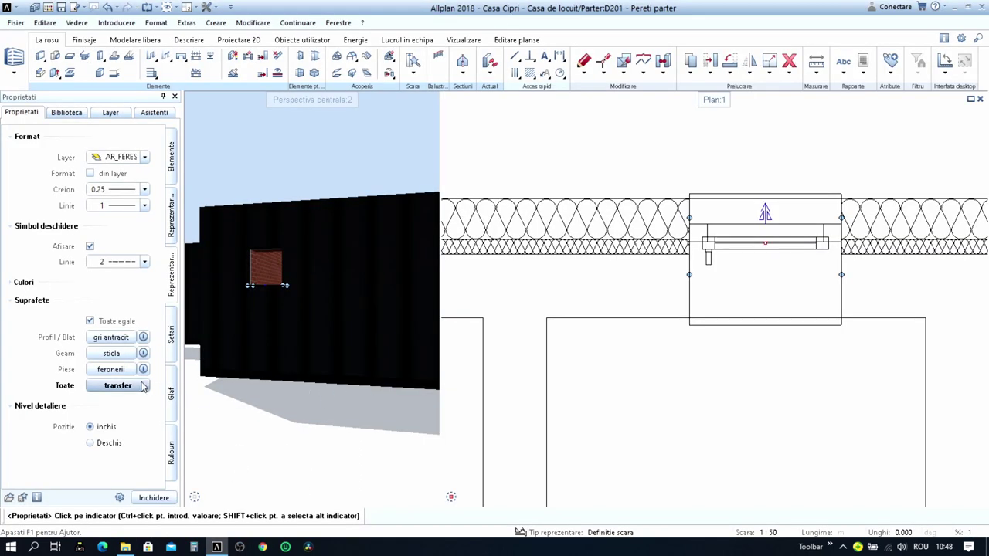
click(116, 386)
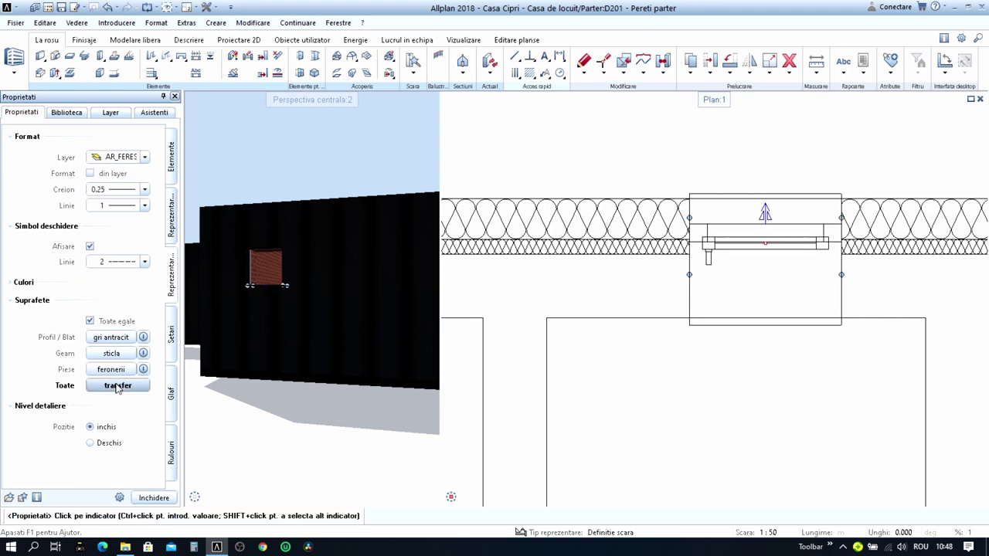
click(152, 112)
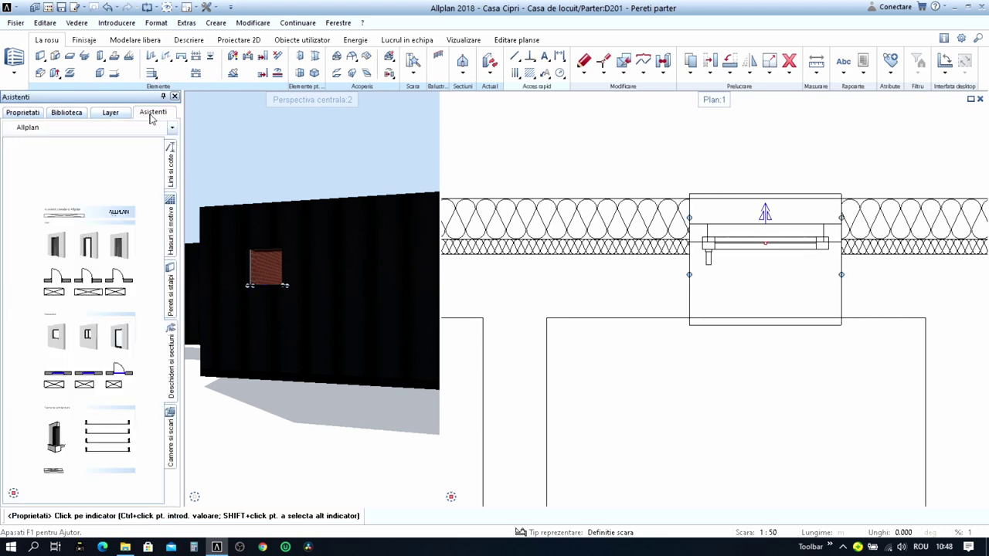
click(109, 113)
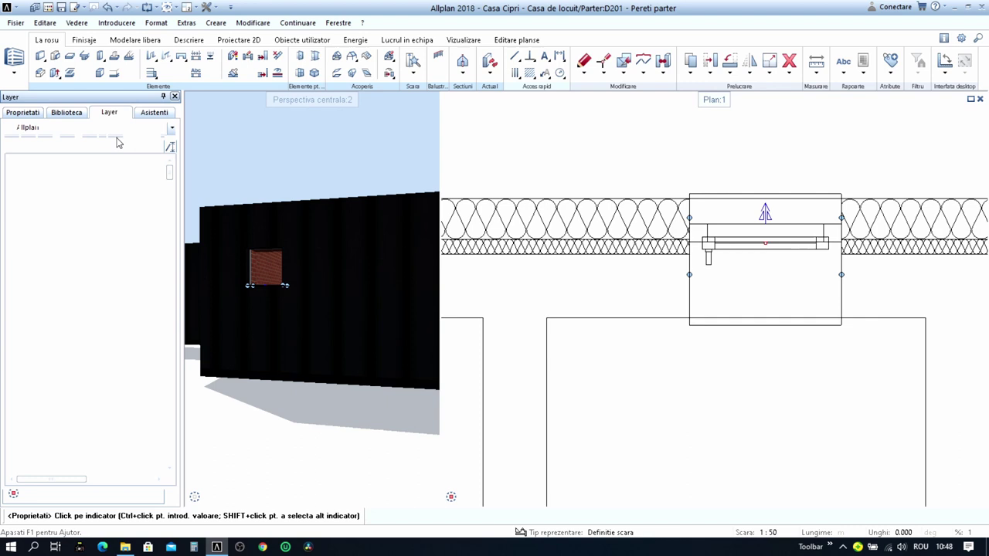
click(76, 115)
click(37, 113)
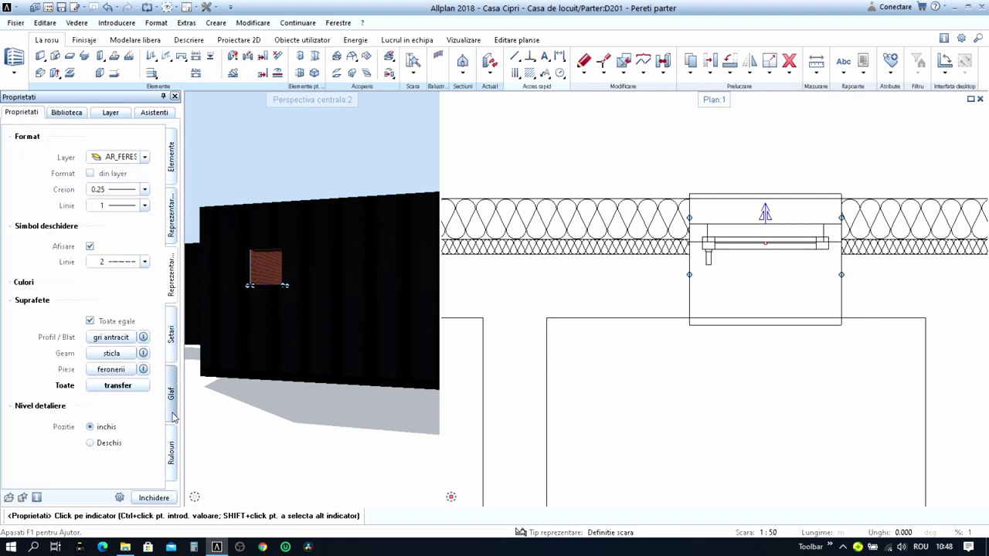
- Set the exterior sill's 3D surface to gri antracit on the Glaf page
click(172, 387)
scroll(116, 394, down, 2)
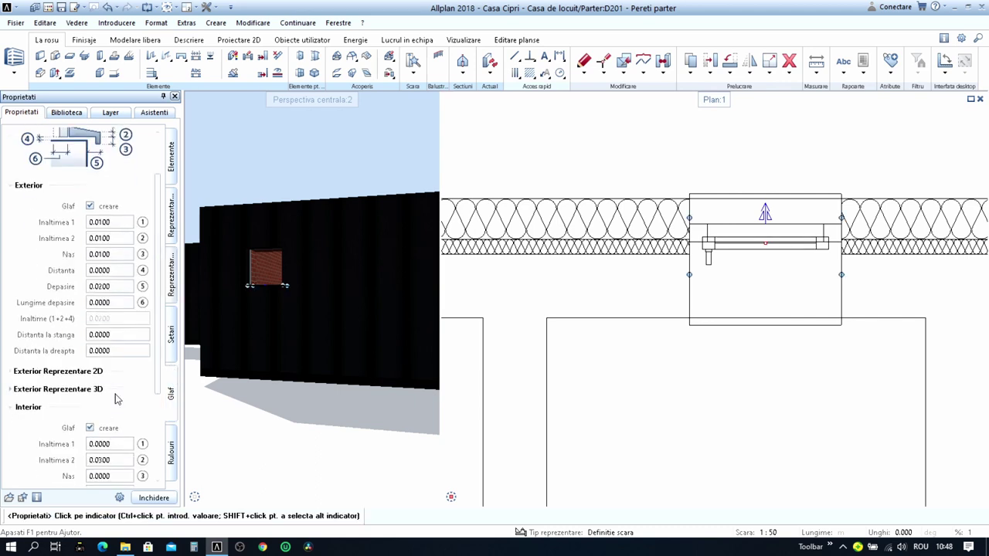
scroll(109, 371, down, 1)
scroll(100, 351, down, 2)
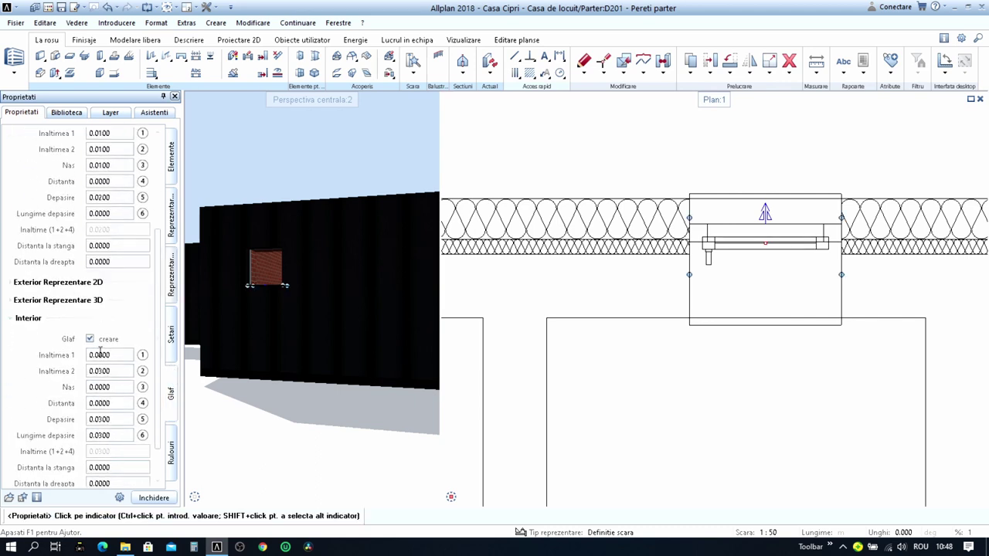
click(12, 301)
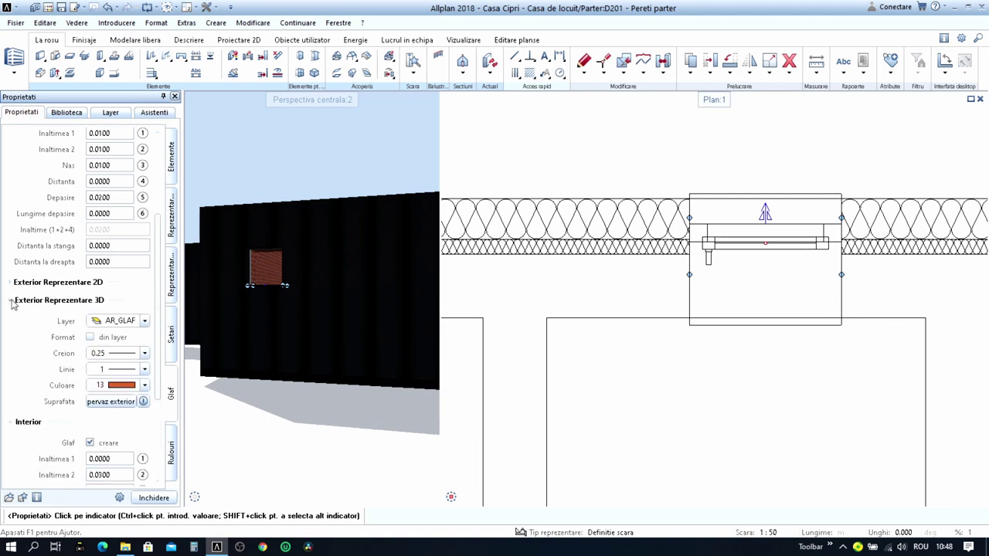
scroll(110, 323, down, 2)
click(110, 342)
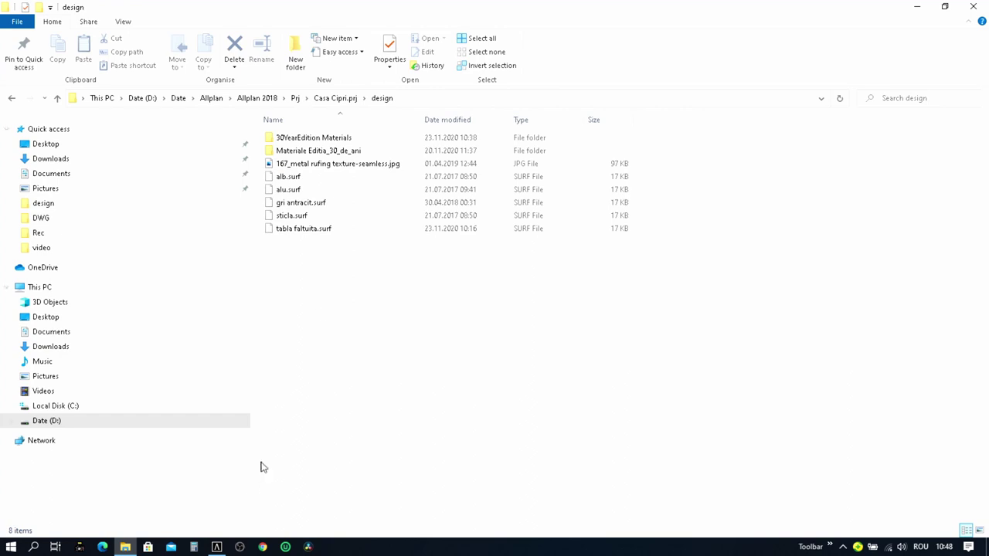
click(975, 6)
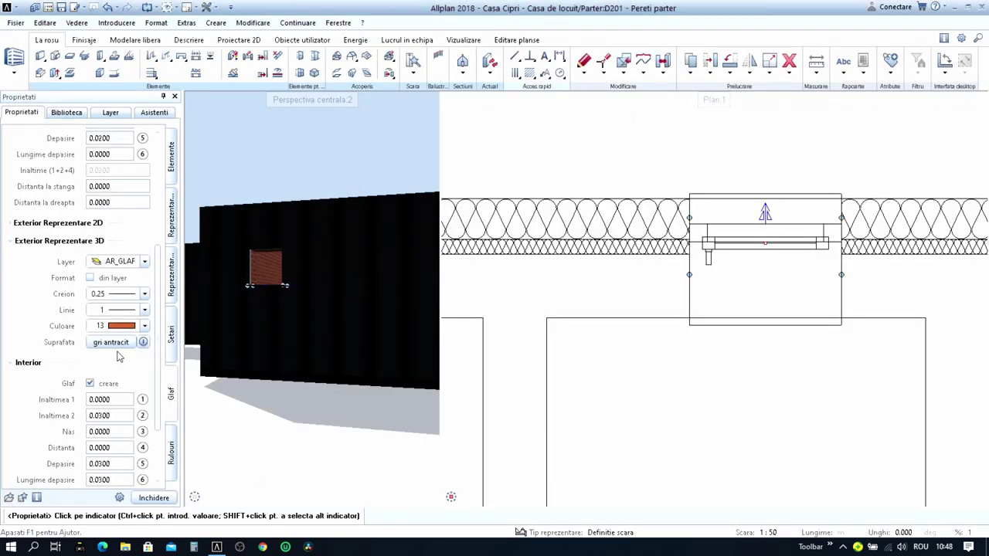
- Remove the window's glazing bars for a single undivided pane and finish the SmartPart edit
click(171, 184)
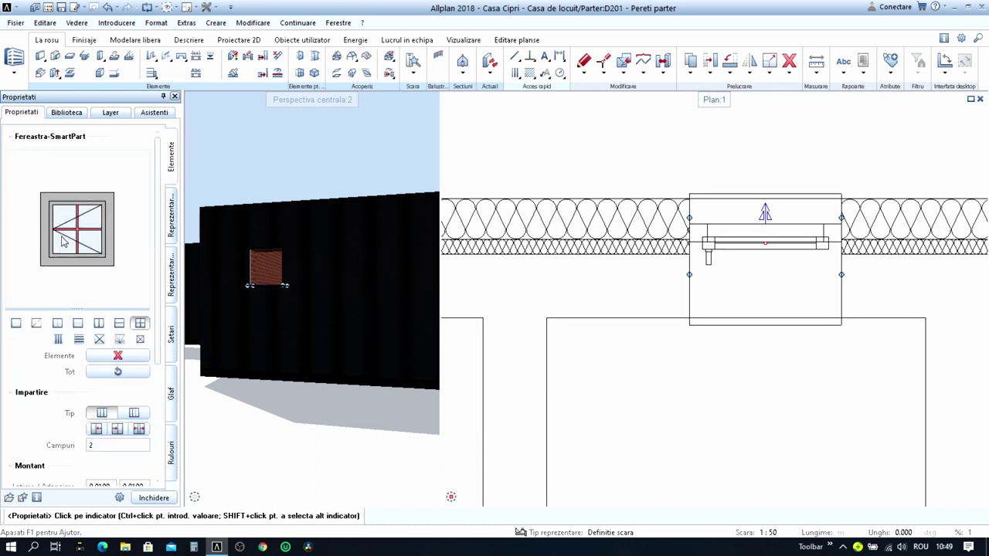
click(117, 355)
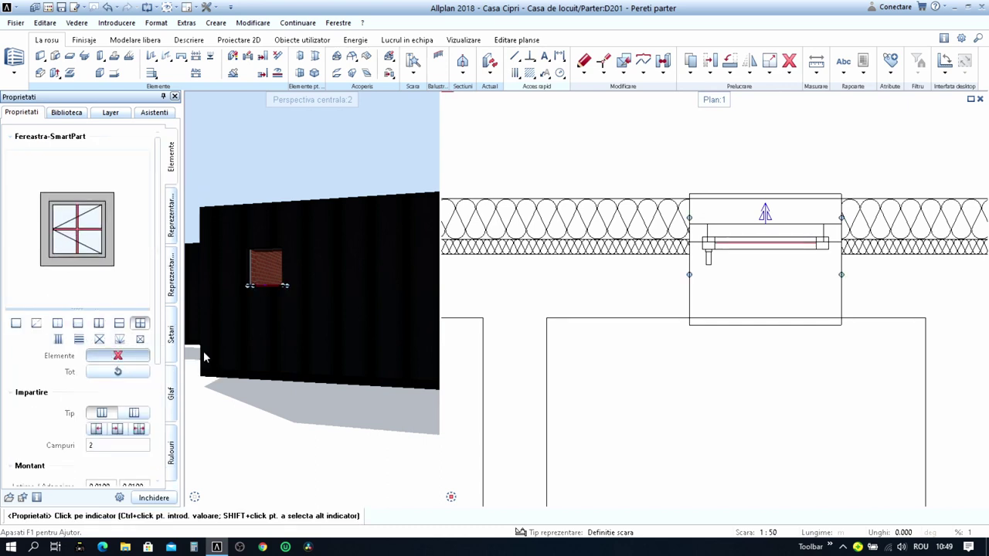
click(147, 498)
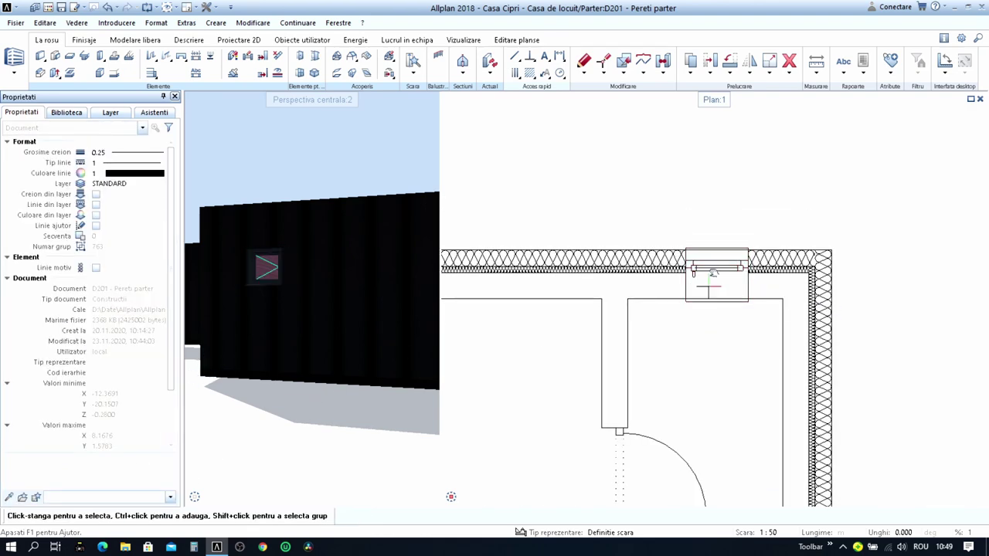
click(816, 61)
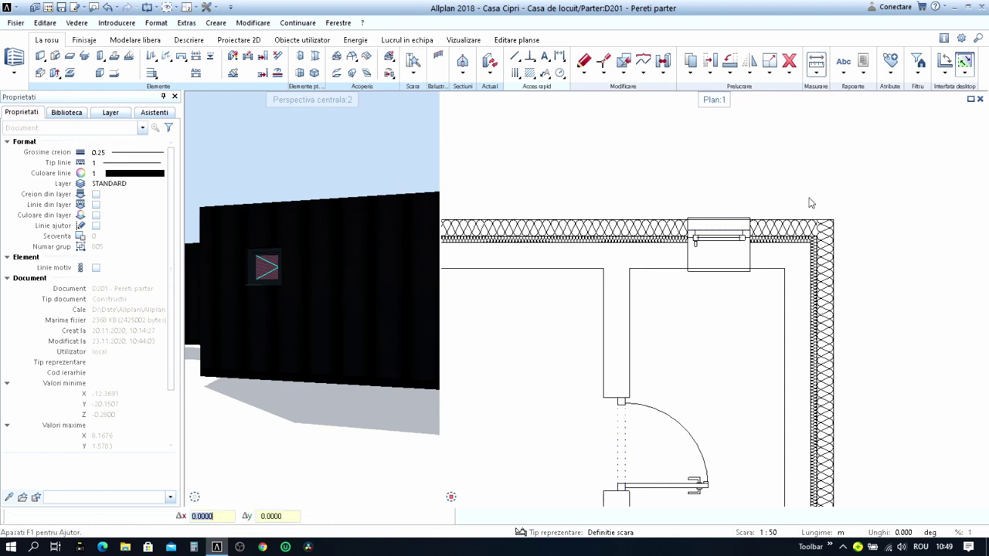
scroll(765, 282, up, 2)
- Measure the 0.33 m offset between the inner wall corner and the window edge
click(736, 255)
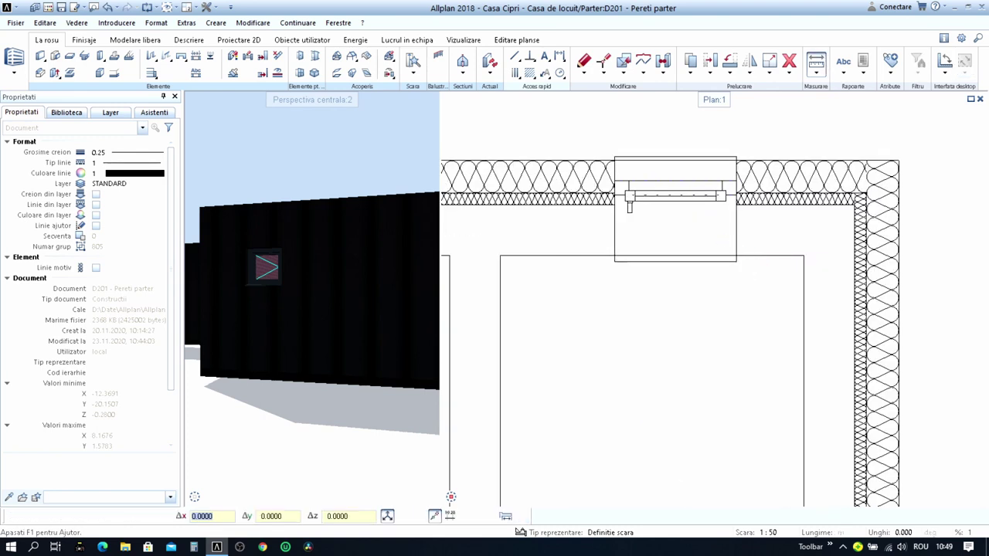
click(804, 255)
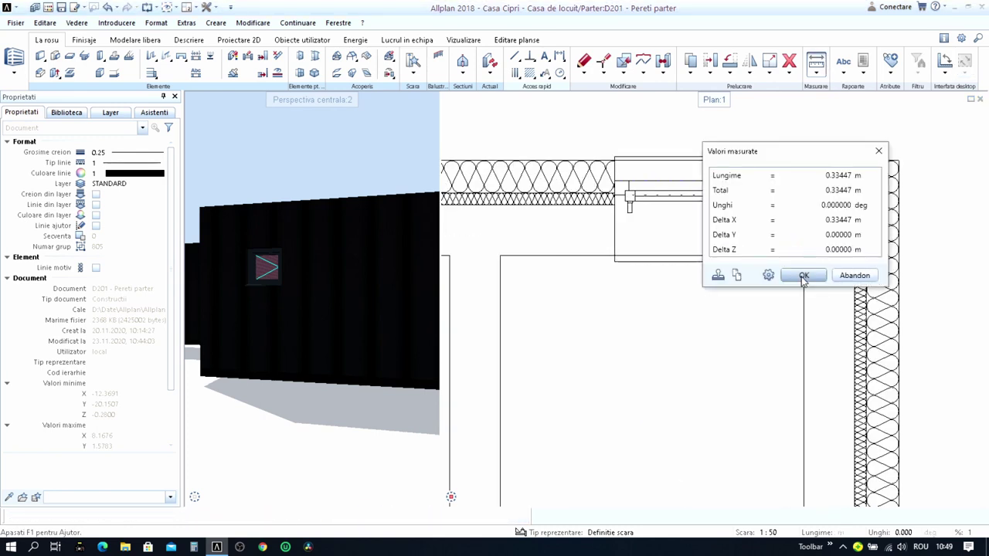
click(803, 275)
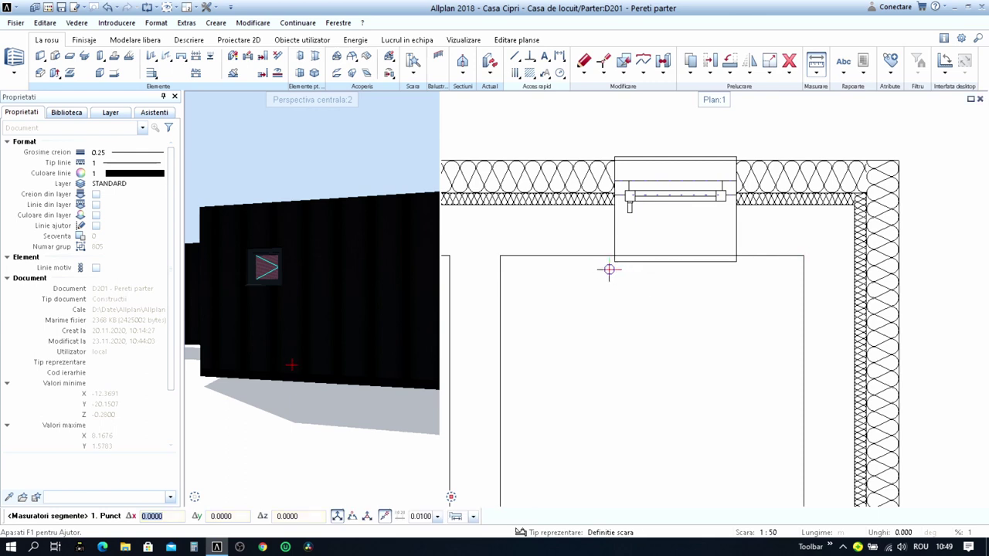
key(Escape)
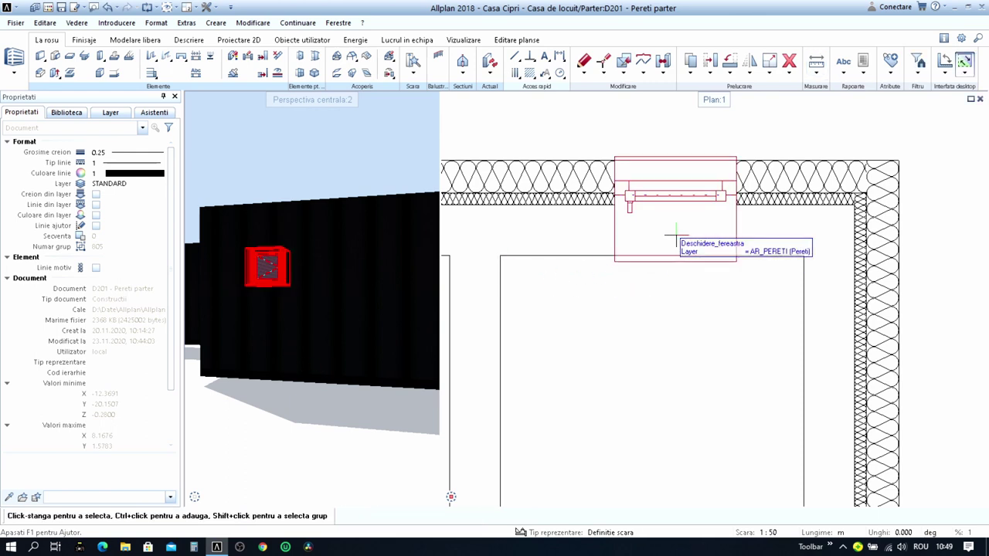
- Move the top-wall window along the exterior wall to its new position
key(m)
drag(583, 145, 777, 294)
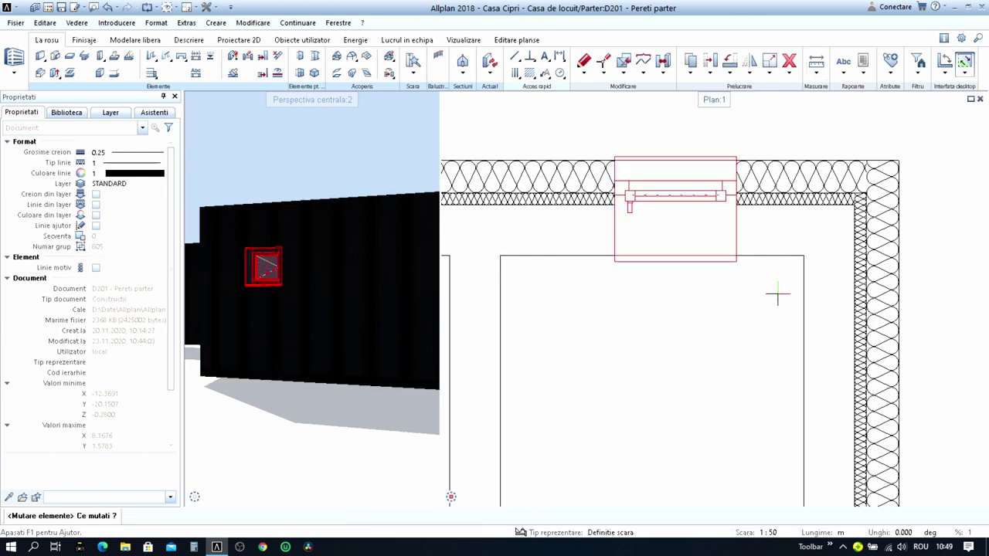
click(675, 256)
scroll(675, 263, down, 2)
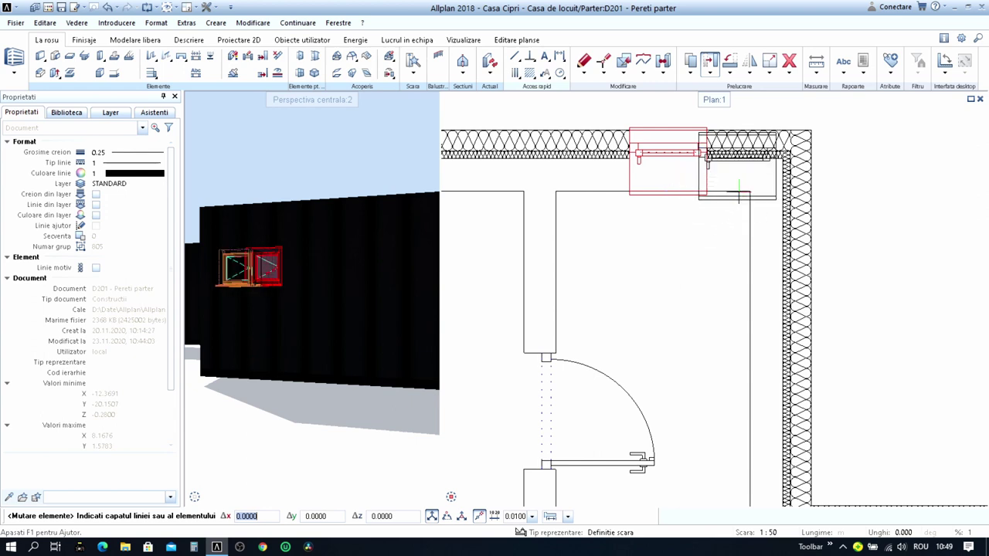
click(750, 190)
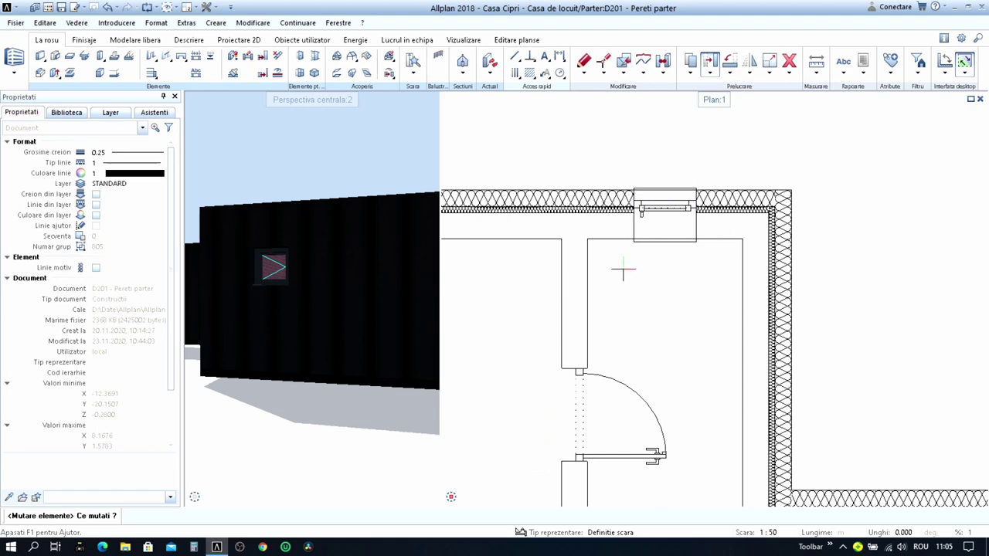
scroll(623, 270, down, 1)
- Pick the west wall window, then cancel the leftover Move command
scroll(618, 277, down, 2)
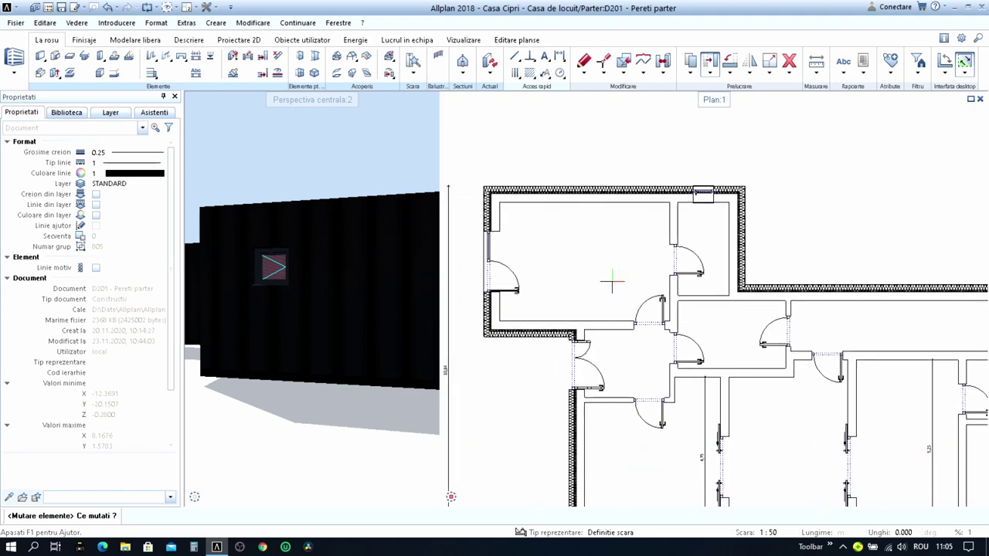
scroll(622, 294, down, 2)
scroll(622, 301, down, 2)
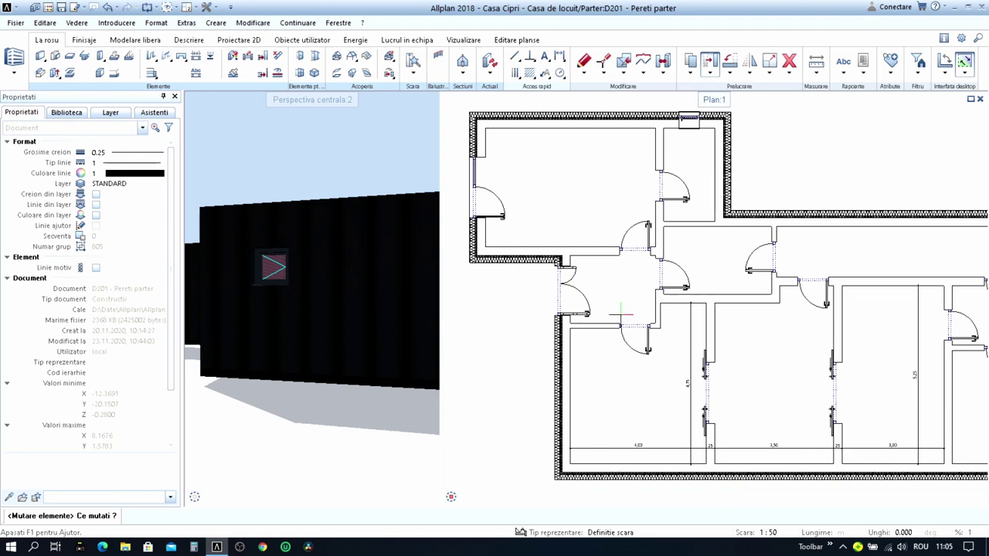
scroll(621, 319, down, 1)
scroll(623, 326, down, 1)
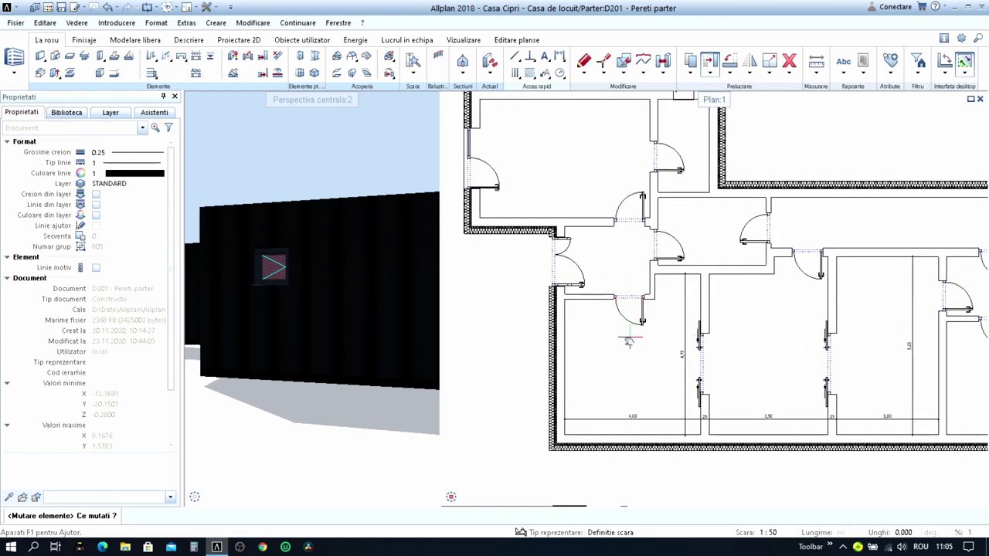
scroll(626, 340, down, 1)
scroll(618, 341, down, 1)
scroll(610, 340, down, 1)
scroll(599, 340, down, 3)
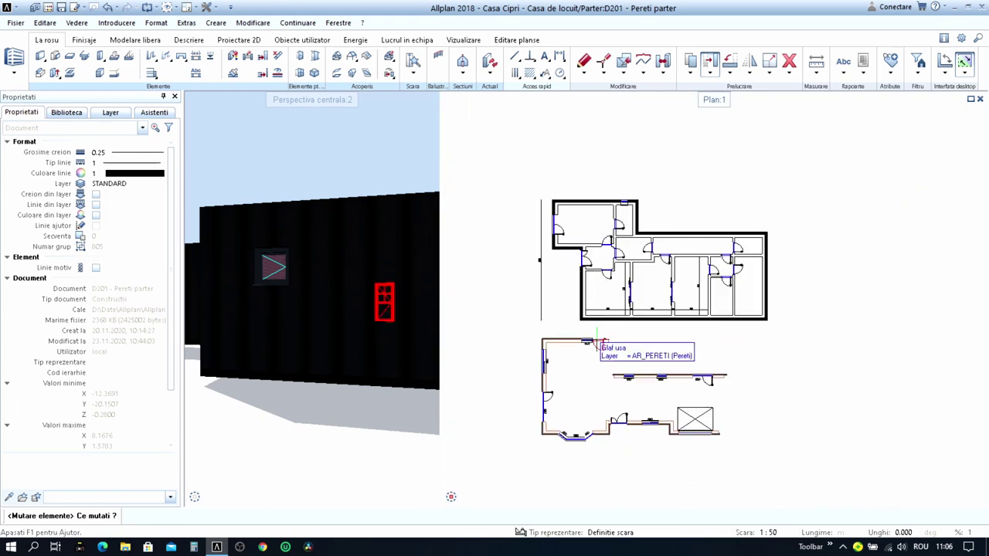
scroll(595, 340, up, 1)
scroll(572, 325, up, 3)
scroll(537, 305, up, 3)
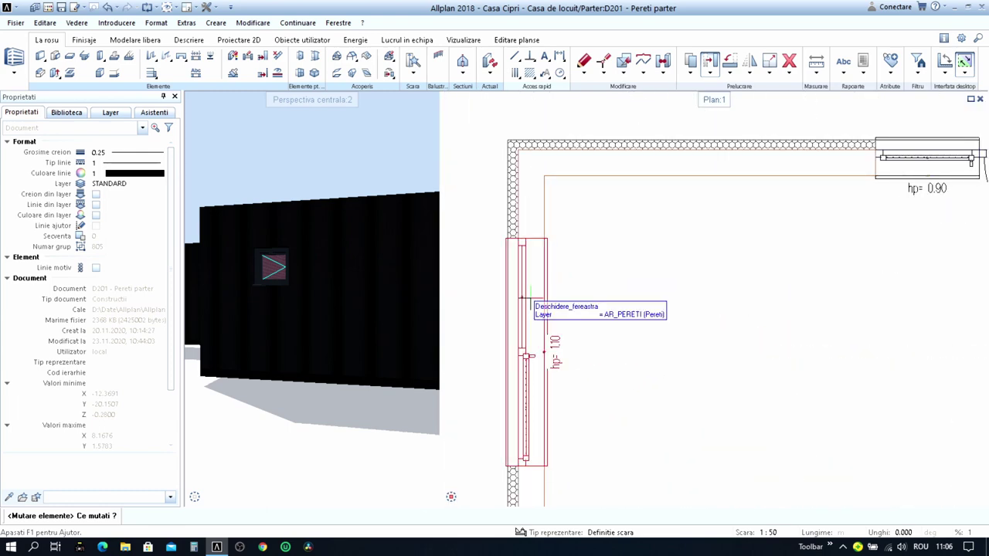
click(530, 298)
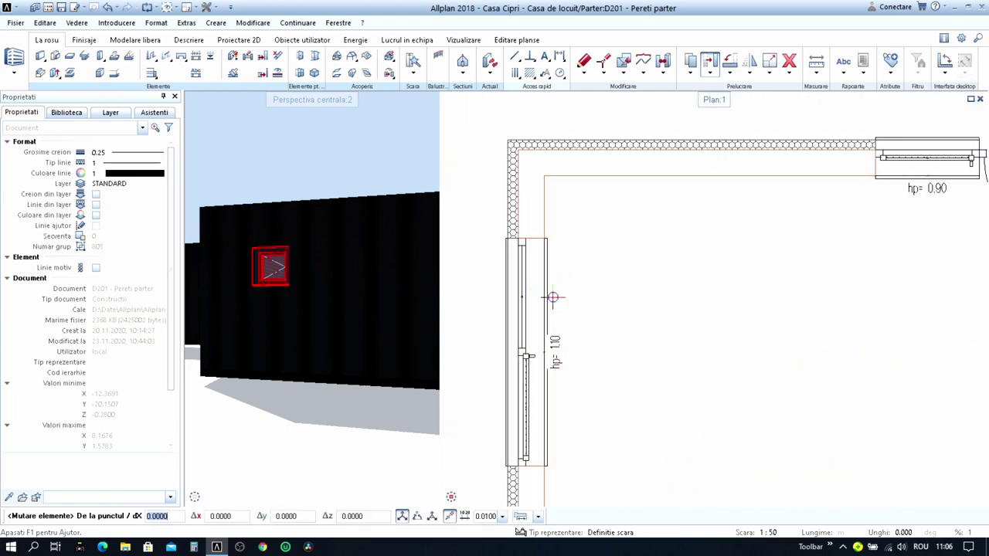
scroll(533, 294, down, 3)
scroll(533, 294, down, 2)
scroll(618, 263, up, 1)
scroll(618, 262, up, 1)
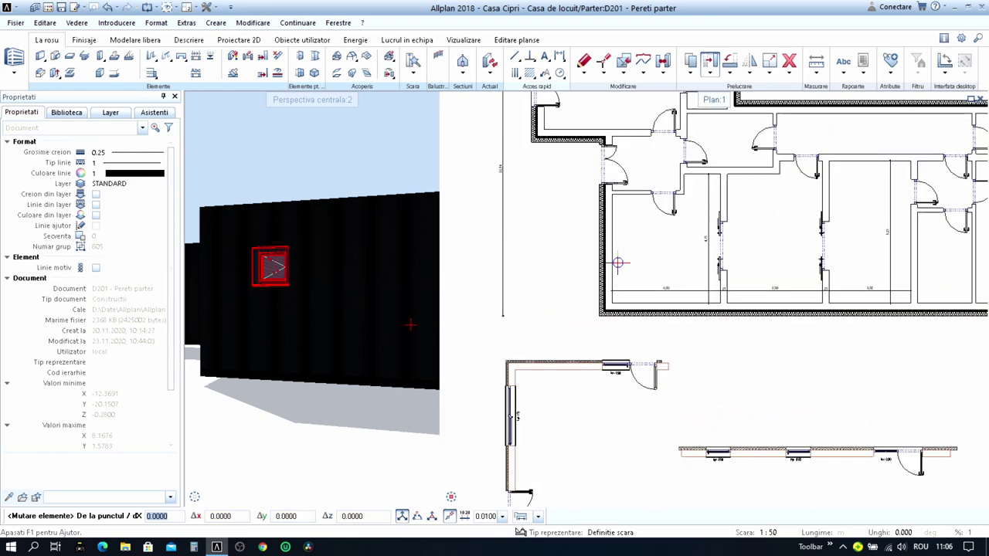
scroll(610, 259, down, 1)
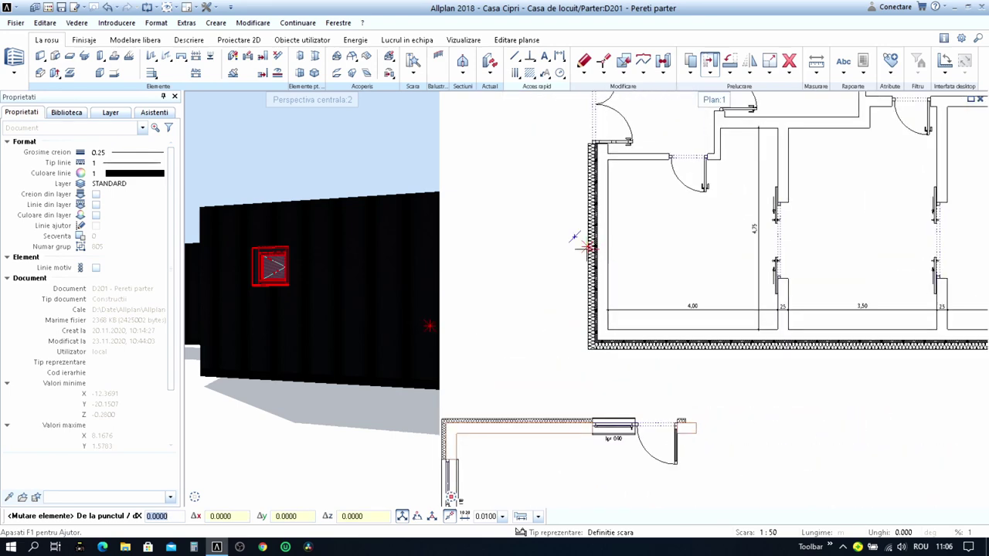
scroll(576, 252, down, 1)
key(Escape)
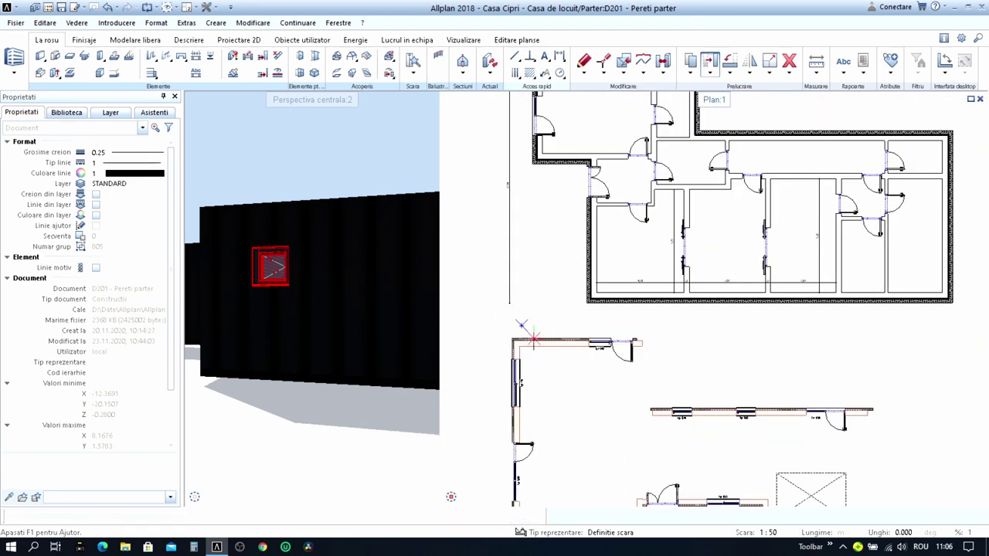
key(Escape)
scroll(516, 360, up, 2)
scroll(516, 359, up, 2)
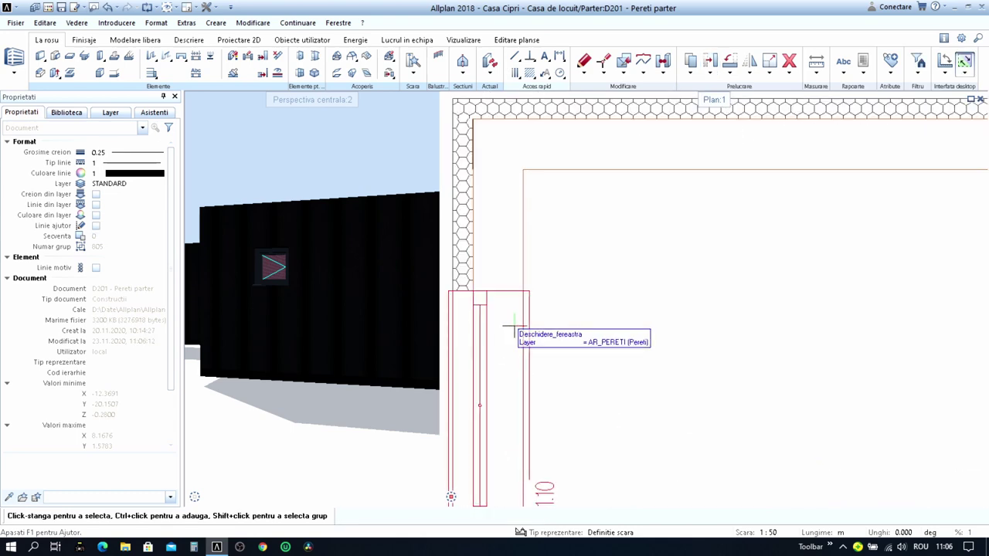
- Reposition the west wall window opening 2.20 m from the wall corner
double_click(522, 326)
scroll(522, 326, down, 2)
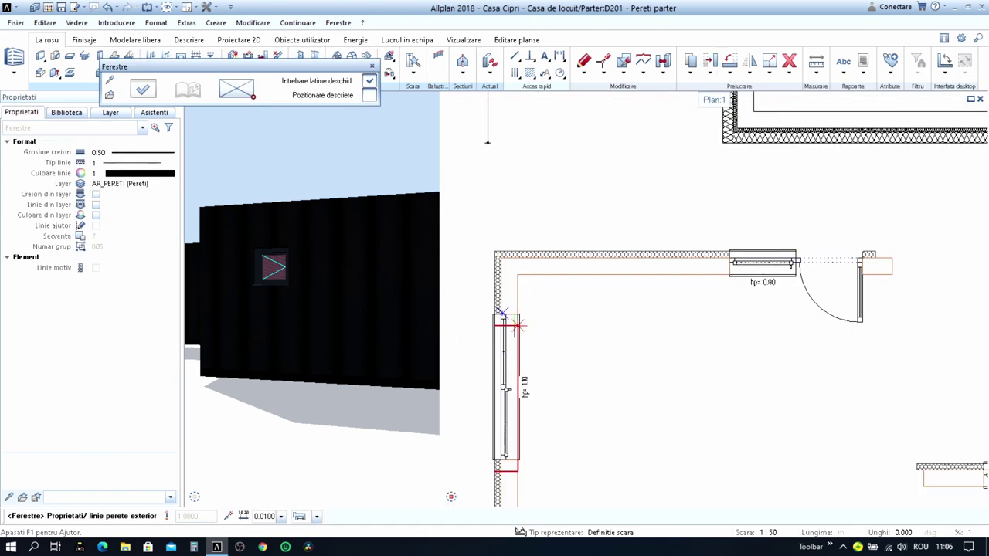
scroll(514, 332, down, 2)
scroll(512, 224, up, 3)
click(585, 290)
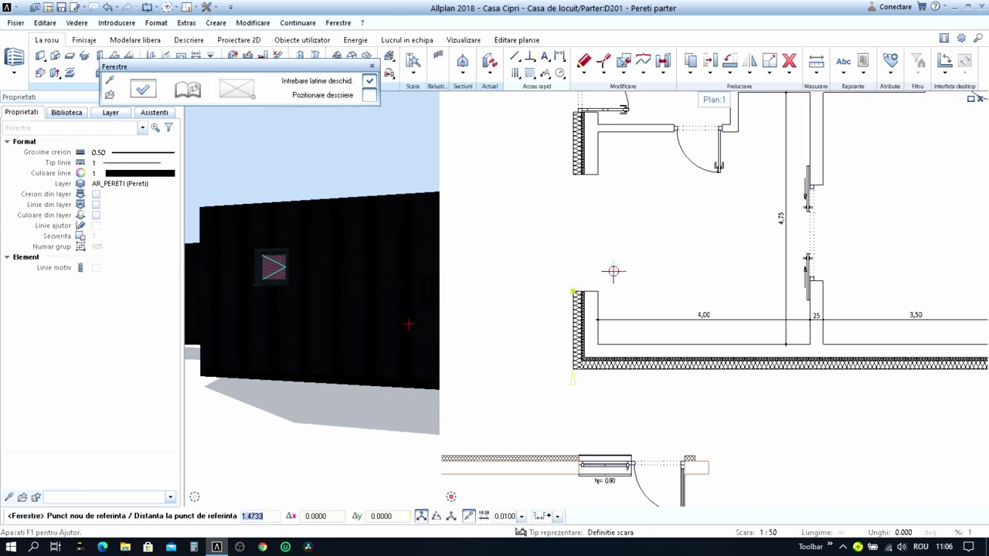
click(573, 292)
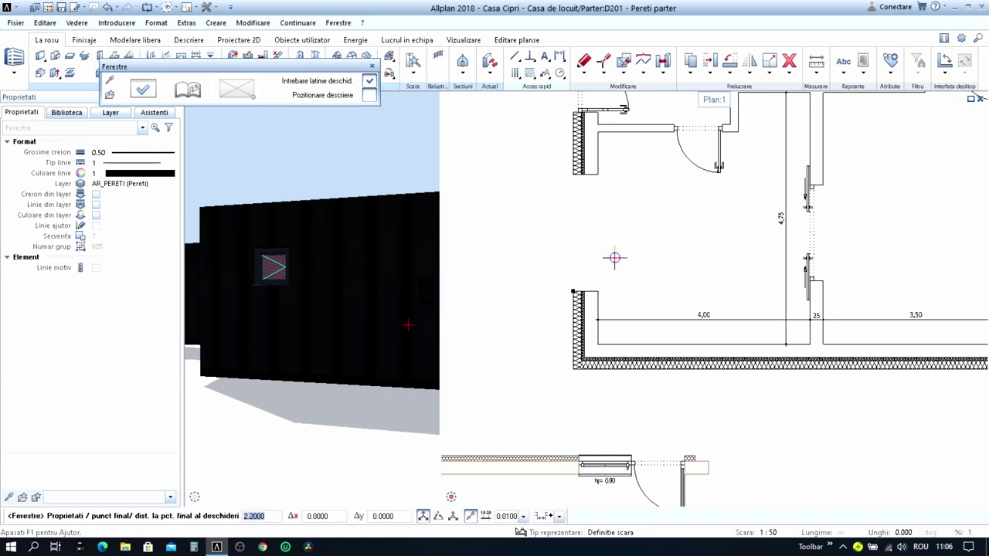
key(Return)
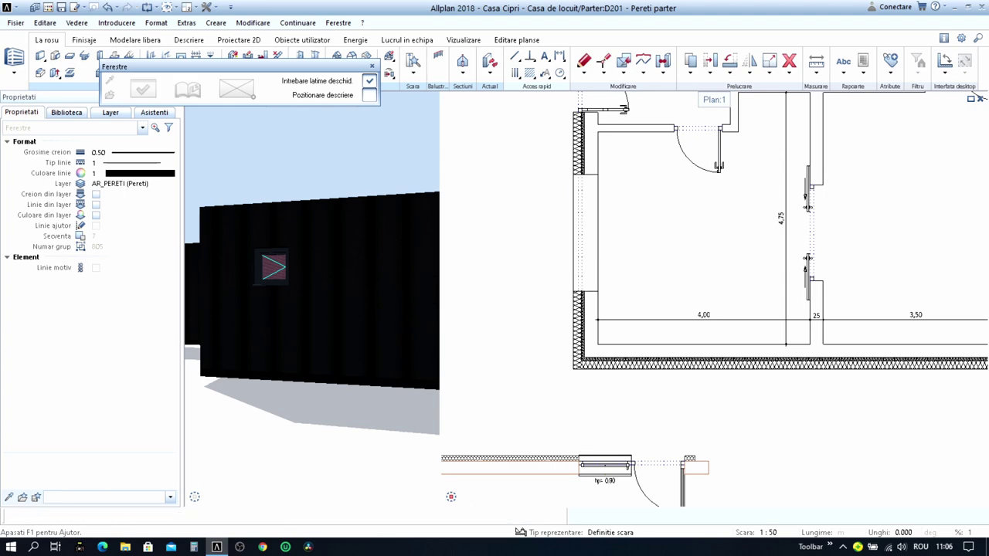
right_click(615, 224)
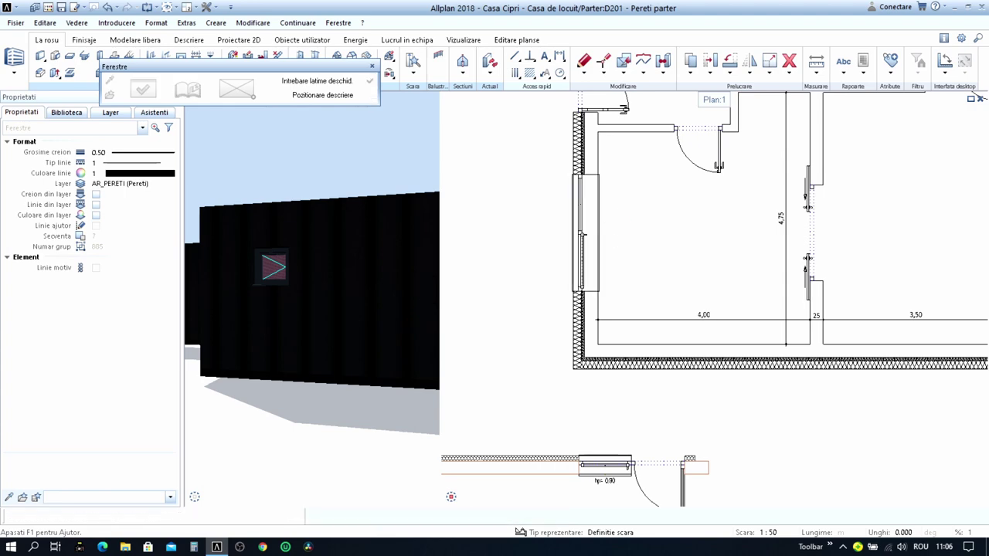
scroll(616, 223, down, 5)
scroll(664, 178, up, 2)
key(Escape)
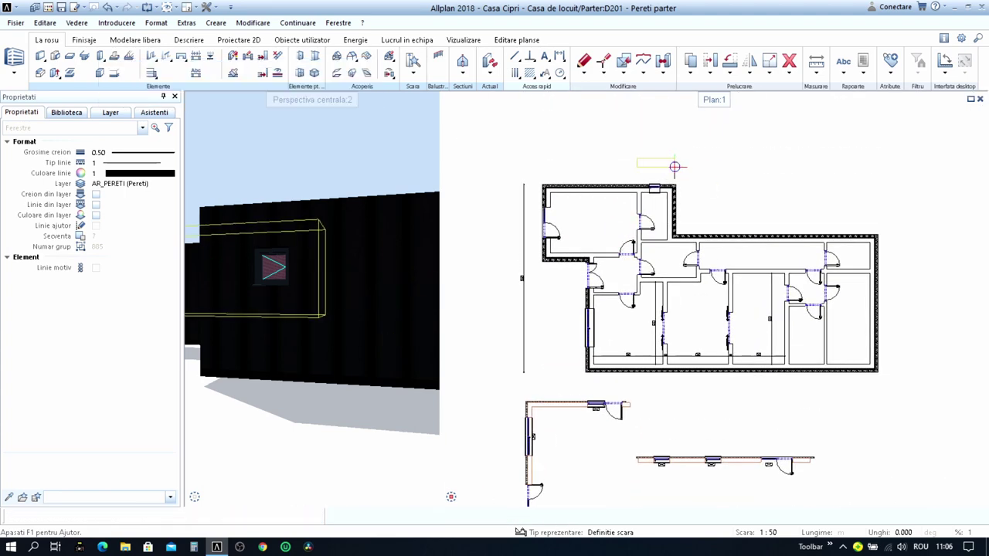
scroll(651, 190, up, 4)
scroll(652, 190, up, 1)
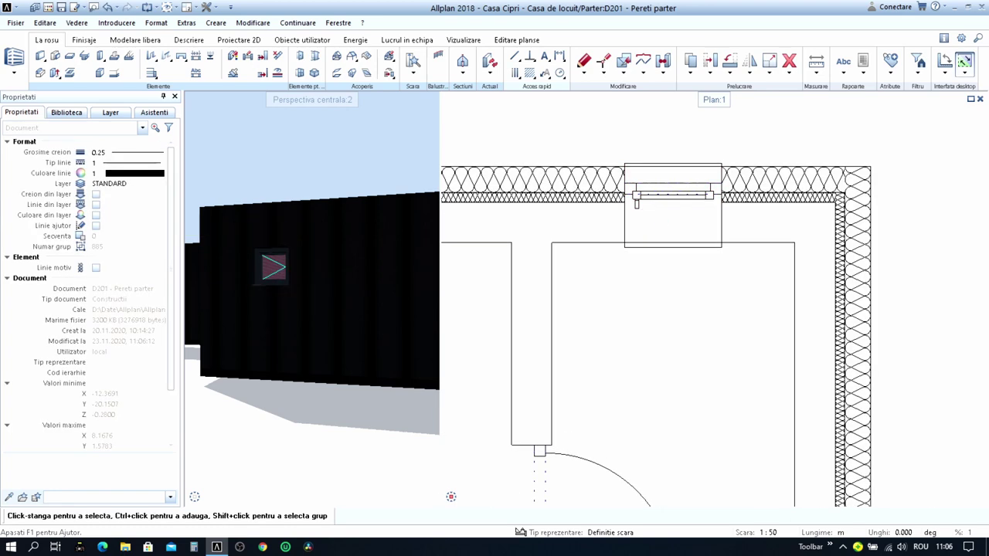
scroll(652, 201, up, 1)
click(652, 221)
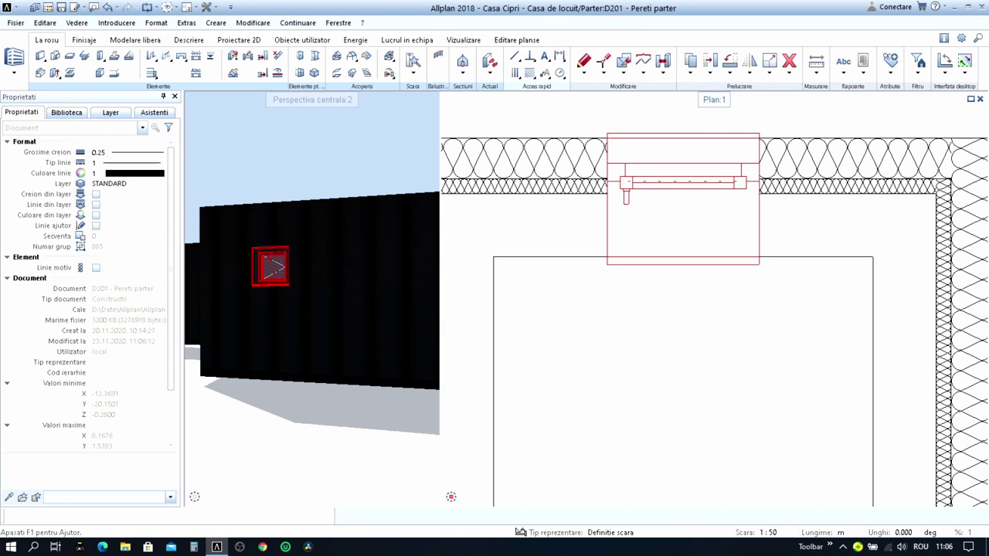
drag(631, 61, 611, 62)
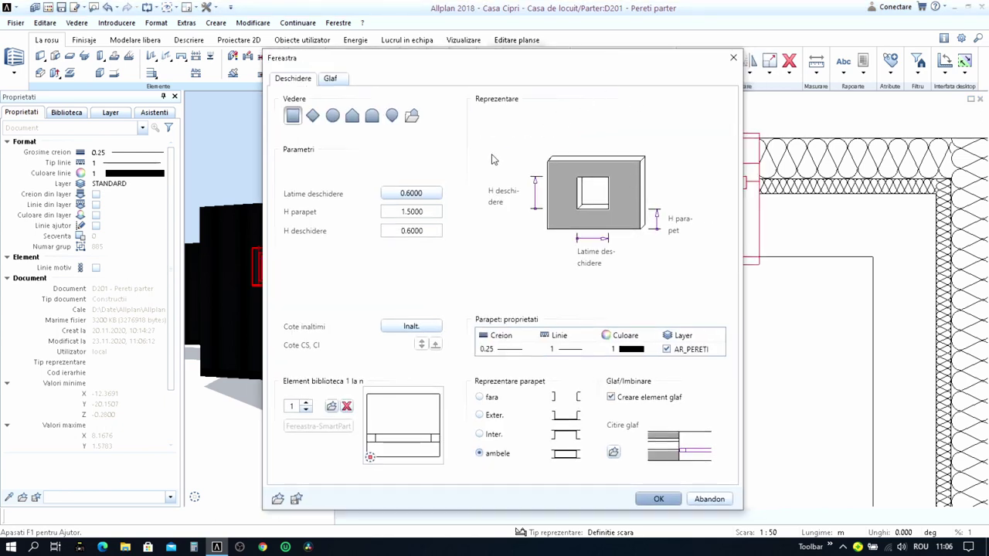
key(Return)
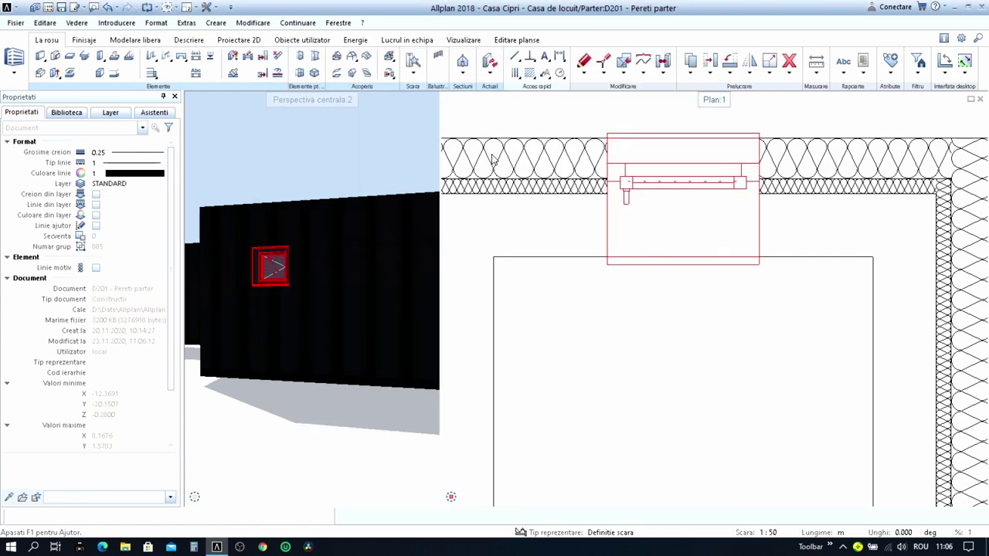
scroll(722, 150, up, 2)
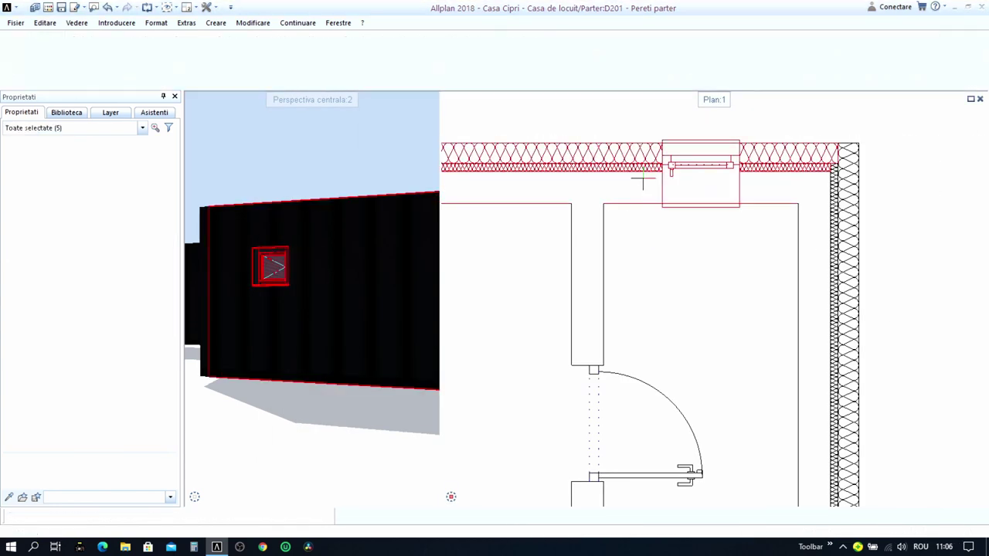
- Thin the top exterior wall's third (Termosisteme) layer to 0.12
click(699, 174)
key(Escape)
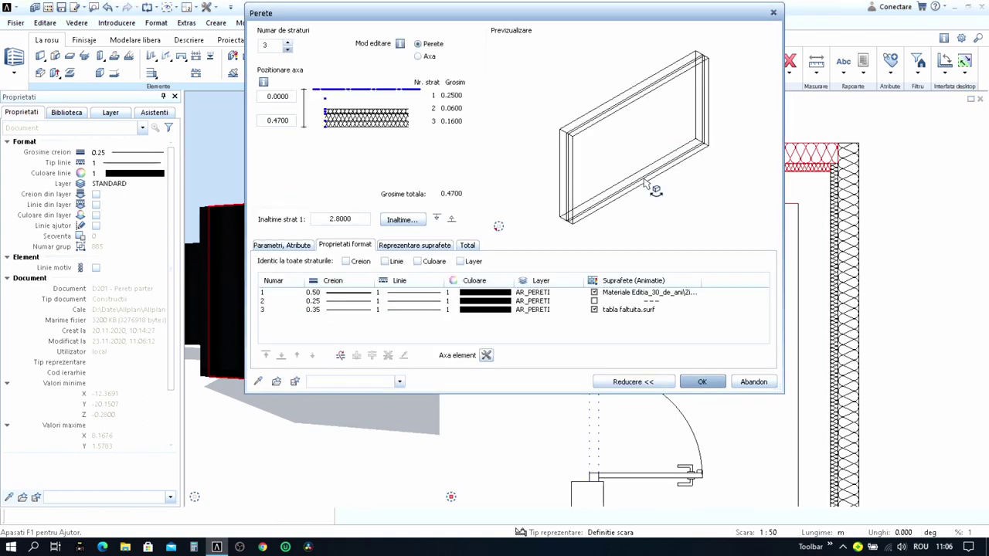
click(294, 246)
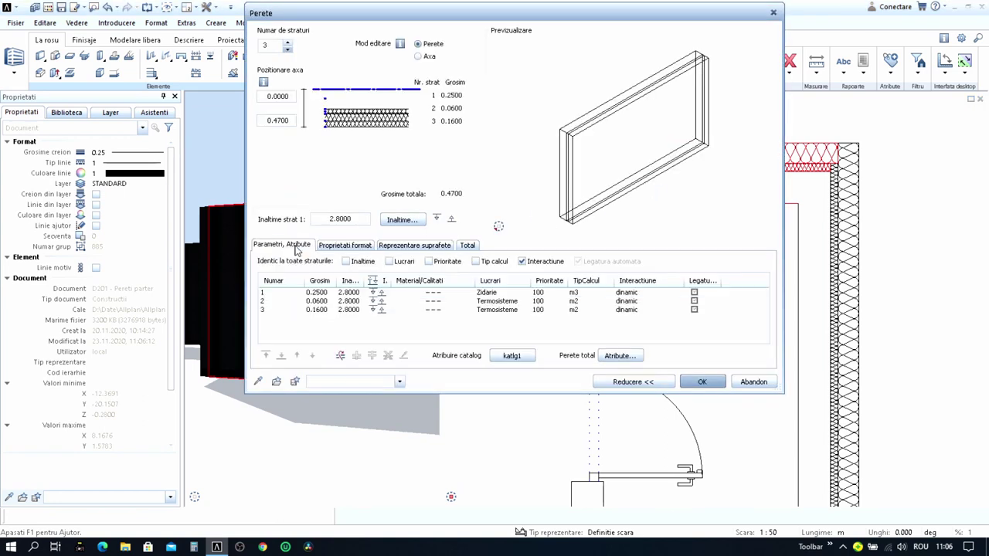
click(318, 310)
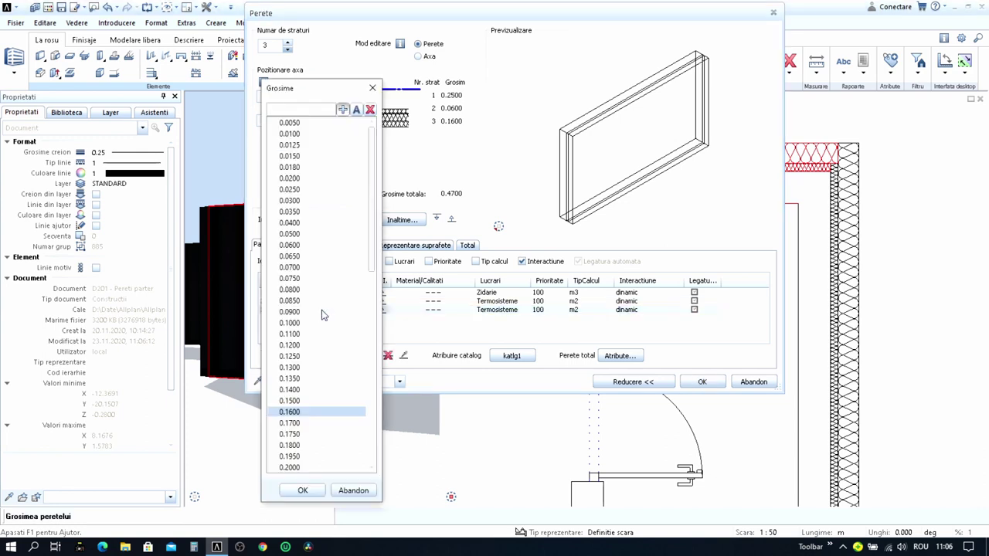
text(.12)
key(Return)
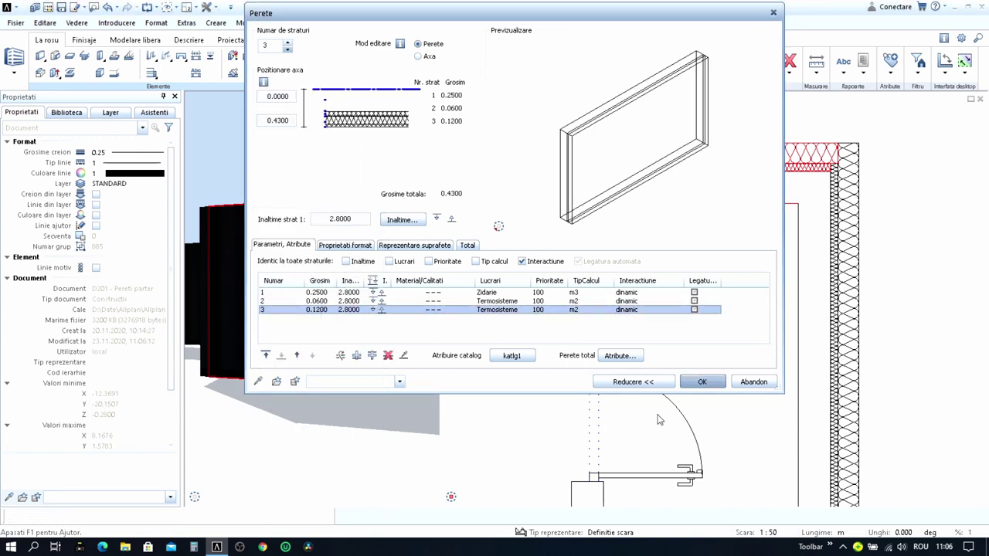
click(701, 383)
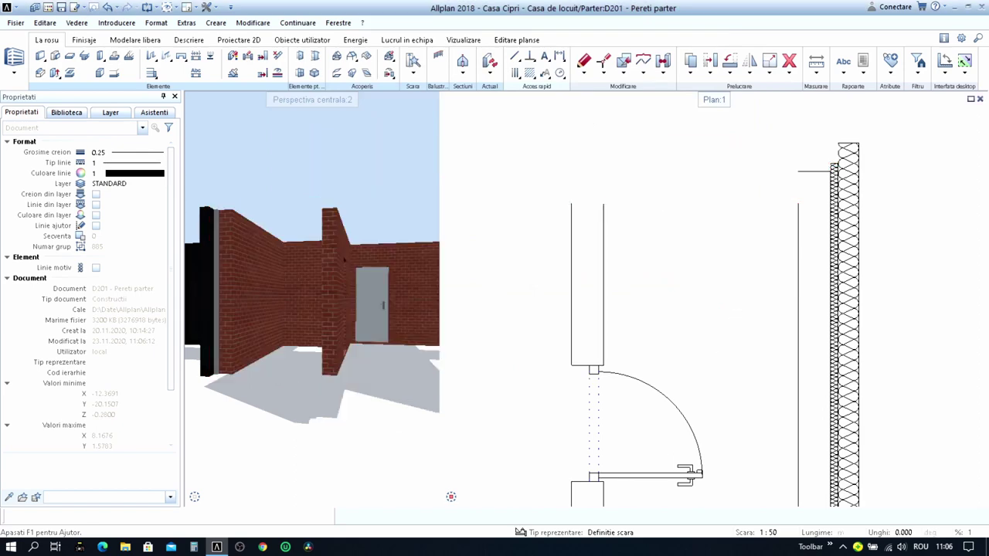
scroll(791, 210, down, 2)
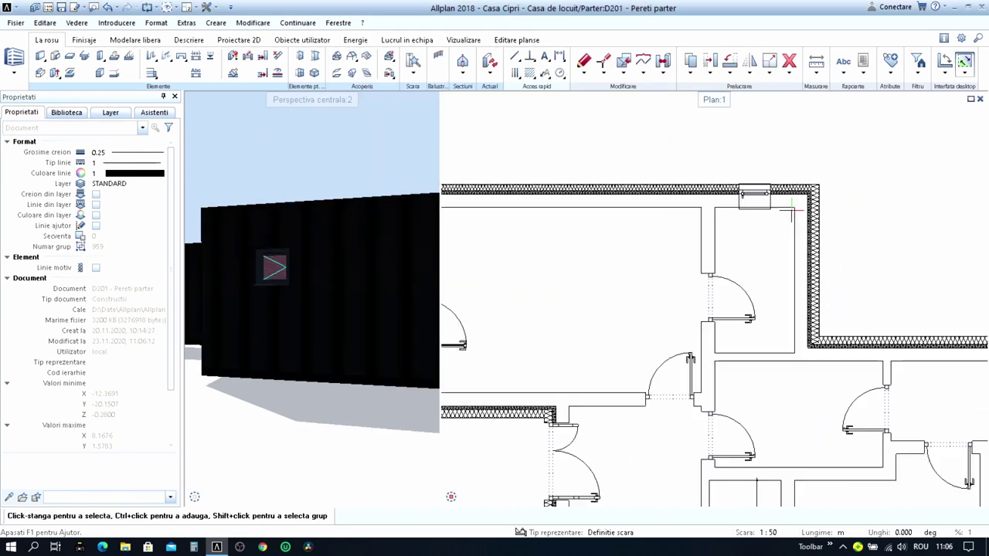
scroll(575, 193, down, 1)
scroll(575, 194, up, 3)
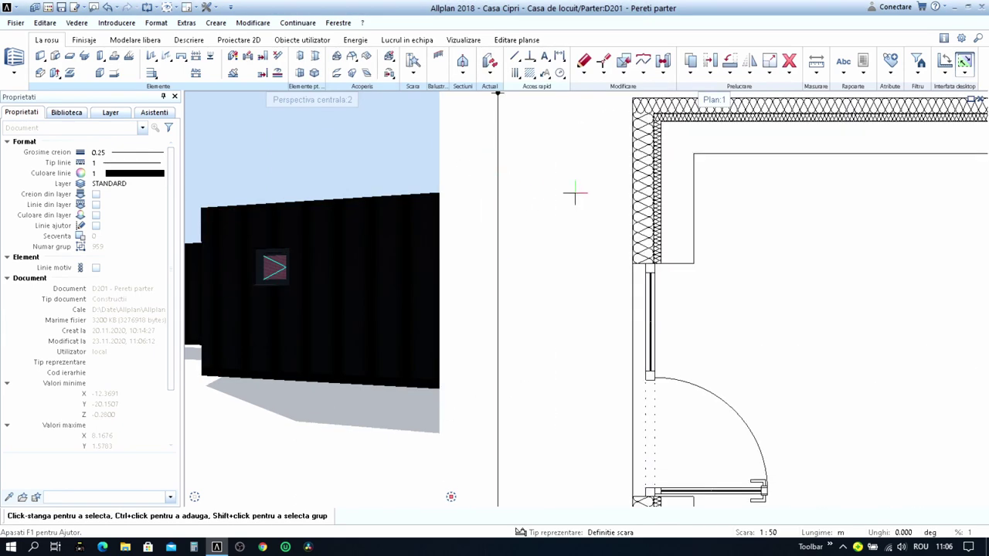
- Set the west exterior wall's third layer thickness to 0.12
click(646, 197)
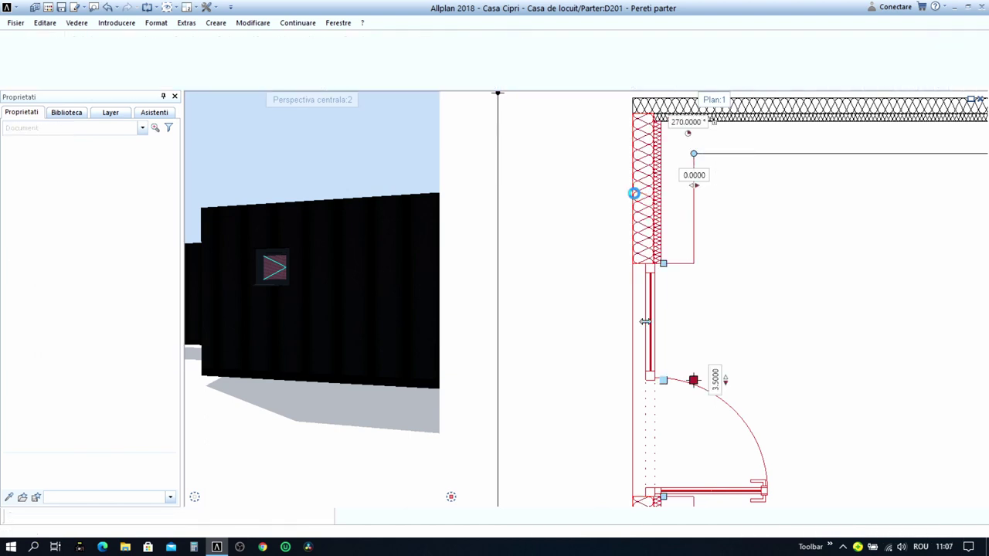
key(Escape)
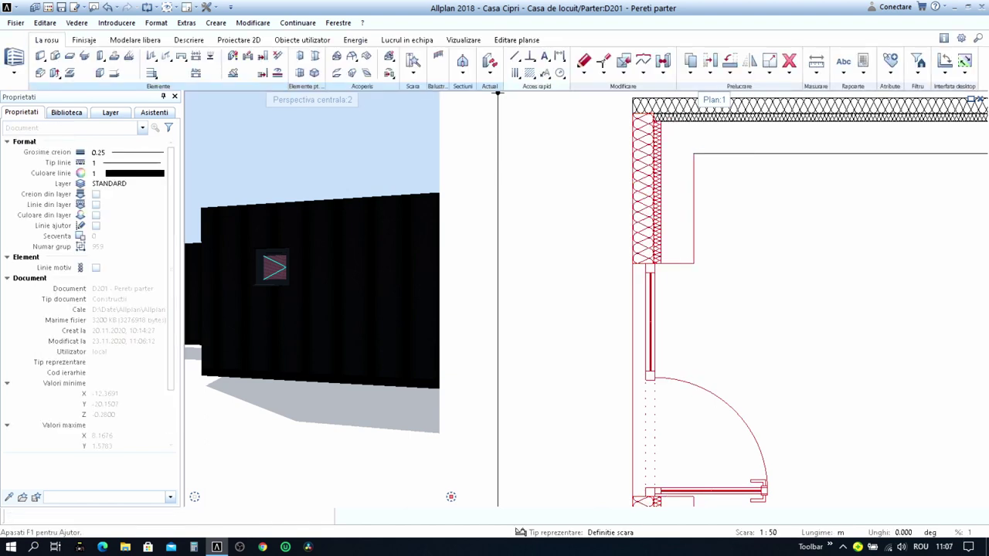
double_click(633, 198)
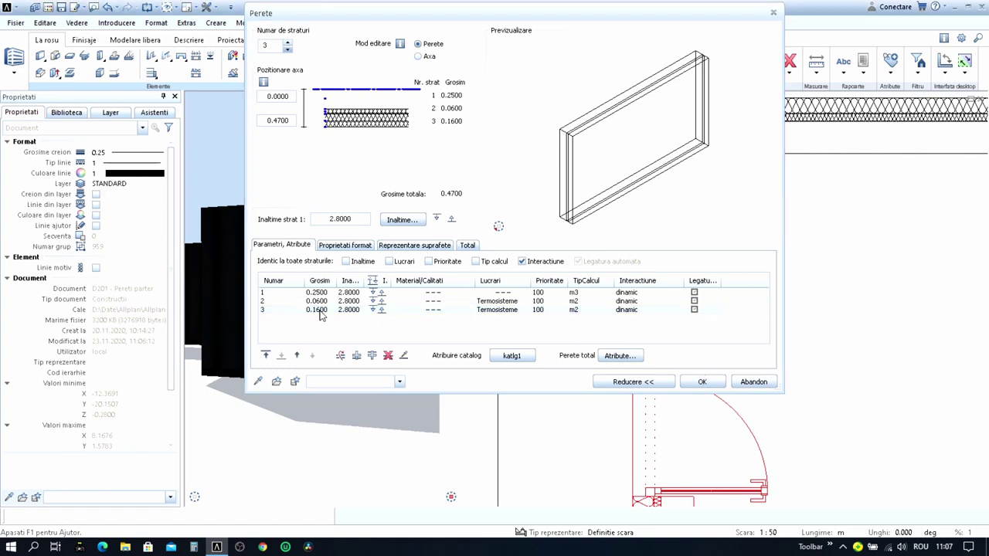
click(319, 311)
key(Escape)
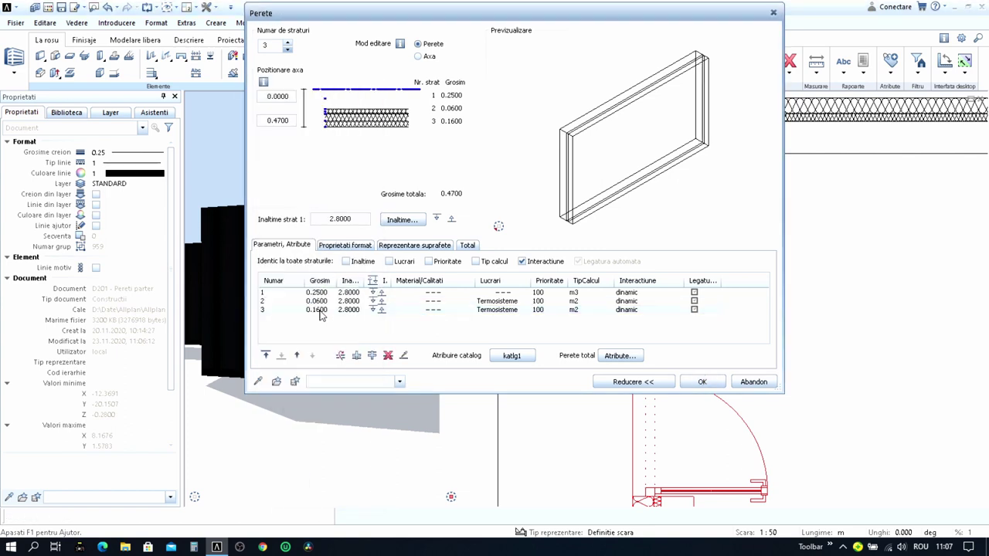
key(Escape)
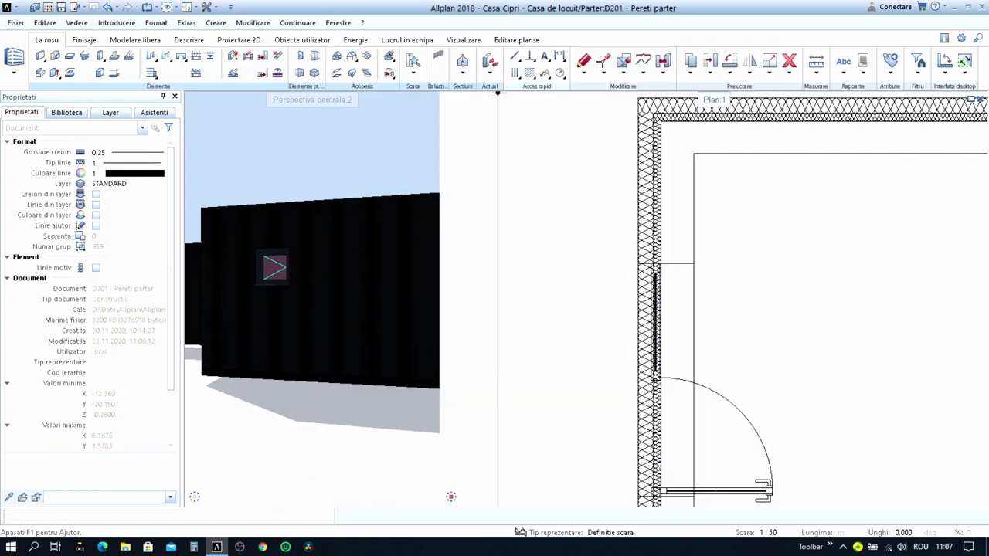
scroll(523, 122, down, 3)
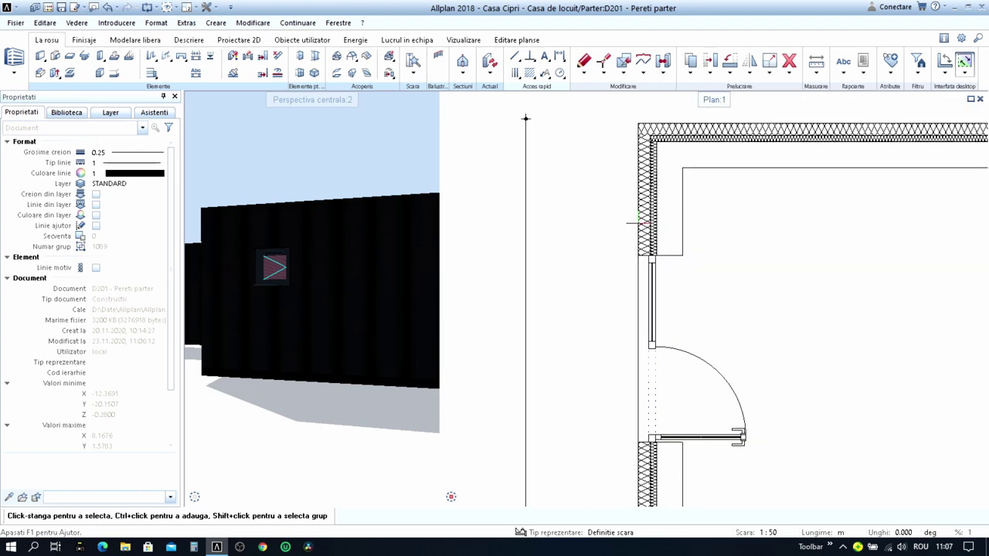
scroll(569, 125, down, 2)
scroll(618, 278, up, 2)
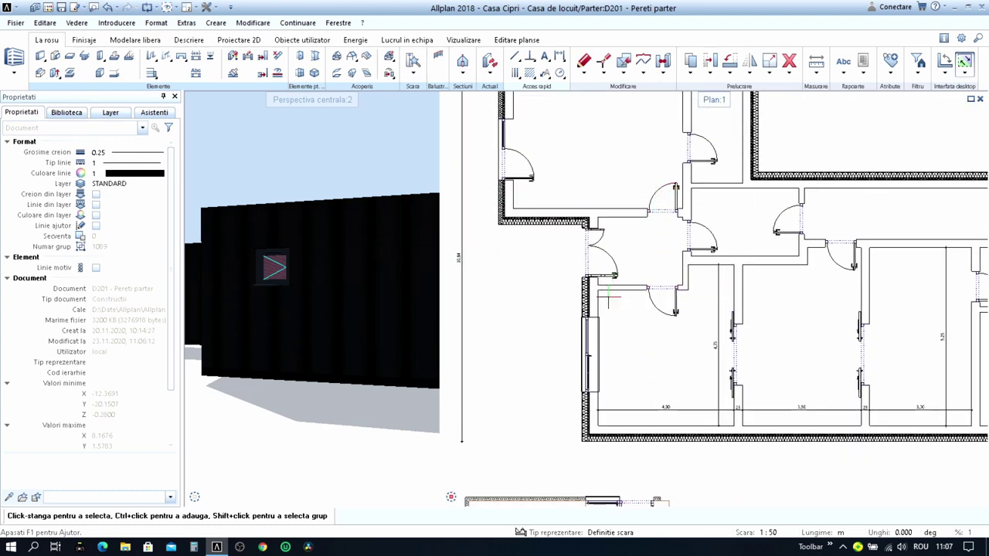
scroll(568, 296, up, 3)
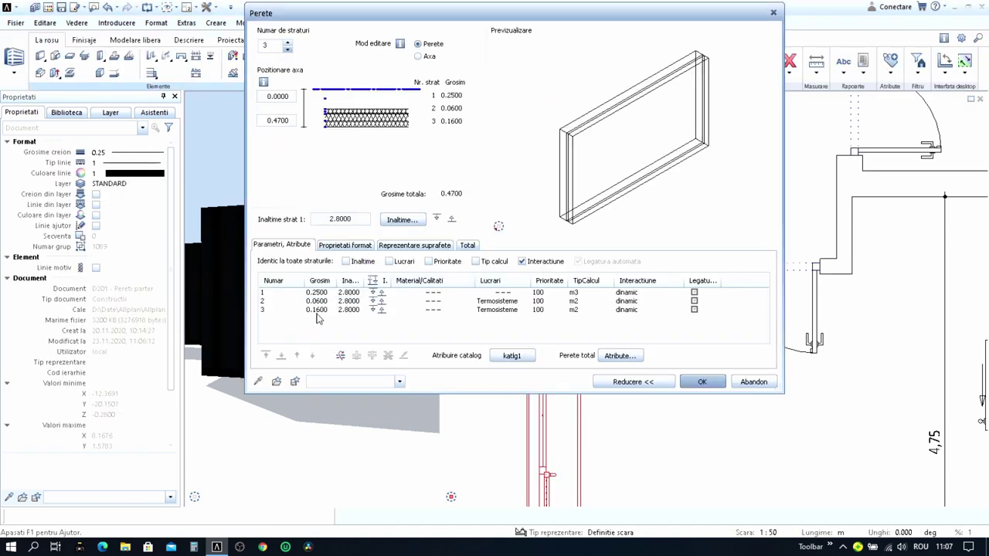
click(316, 317)
text(.12)
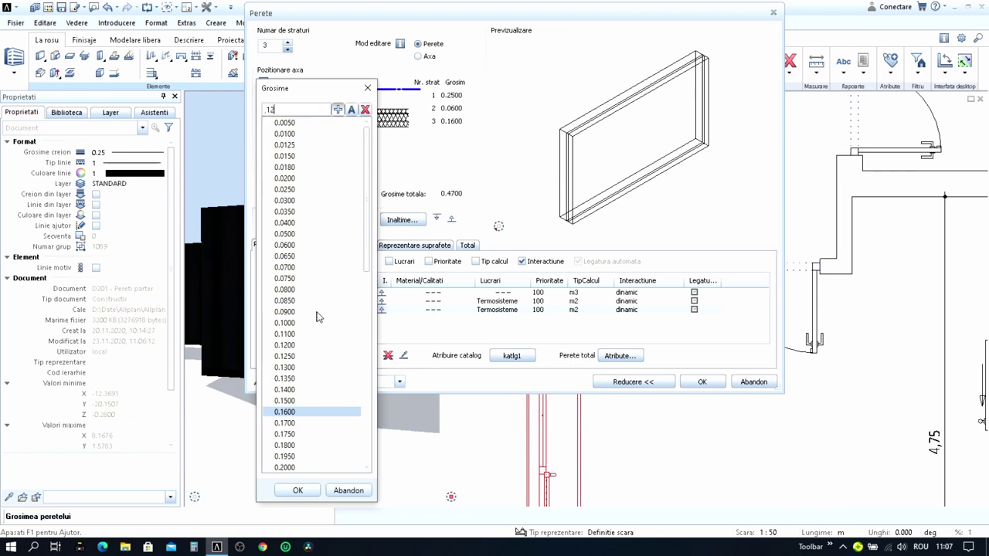
key(Return)
click(701, 382)
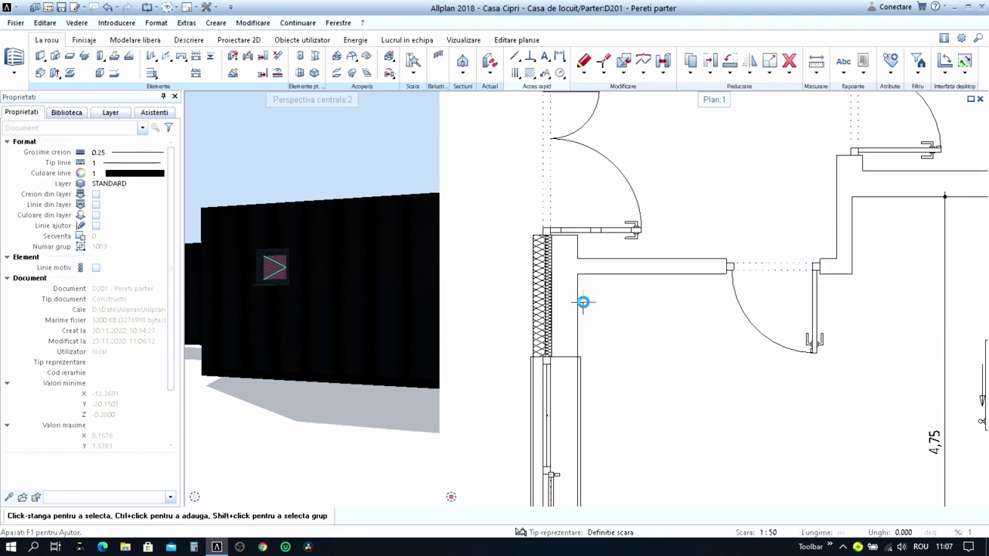
- Review the bottom exterior wall's layers (0.25, 0.06, 0.16; 0.47 total)
scroll(584, 302, down, 3)
scroll(587, 278, down, 3)
scroll(604, 330, up, 5)
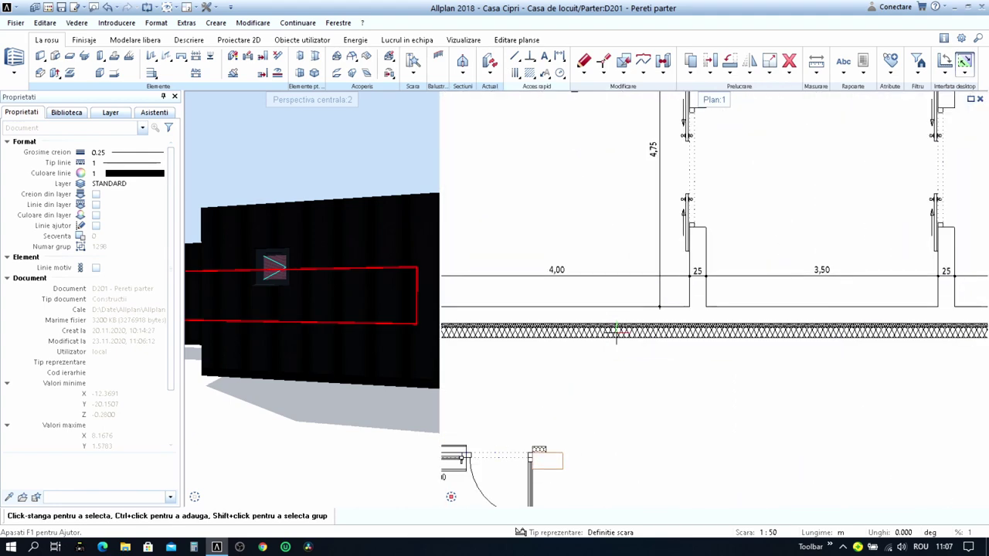
click(616, 332)
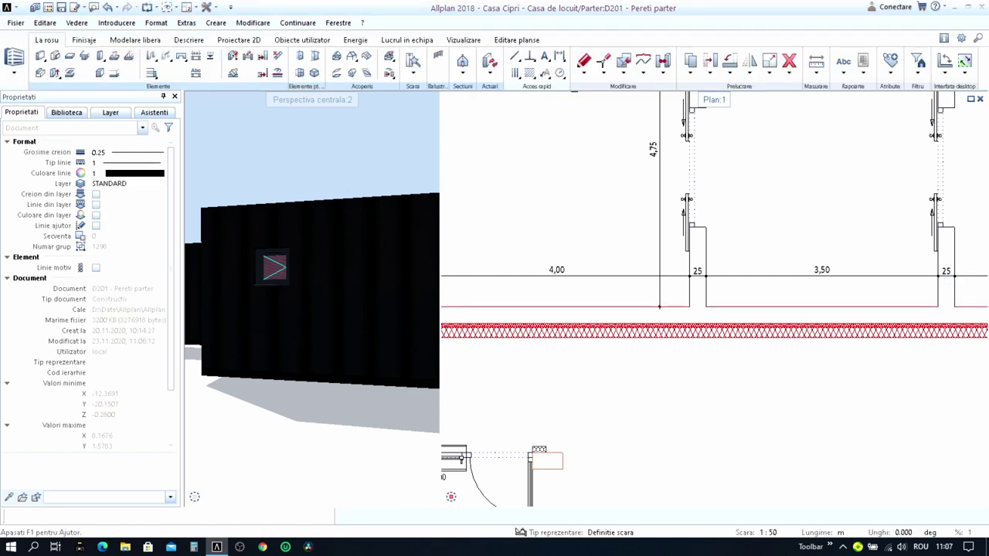
click(316, 308)
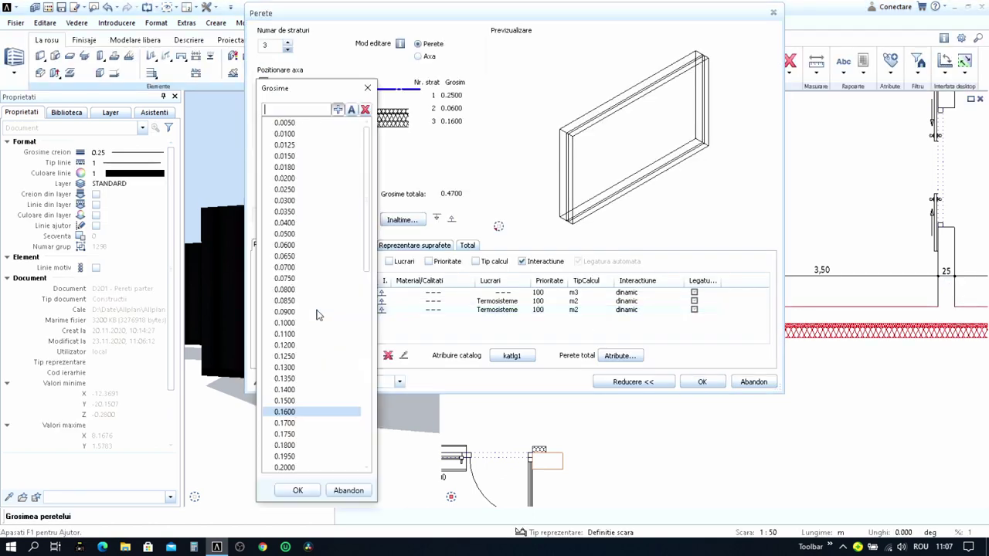
key(Escape)
key(Return)
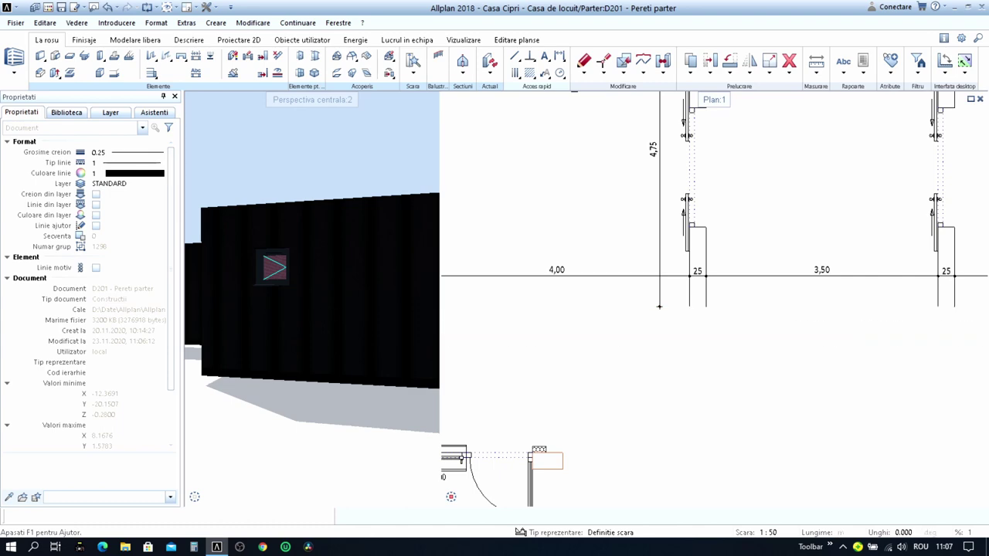
- Set the right exterior wall's third layer to 0.12
scroll(599, 282, down, 5)
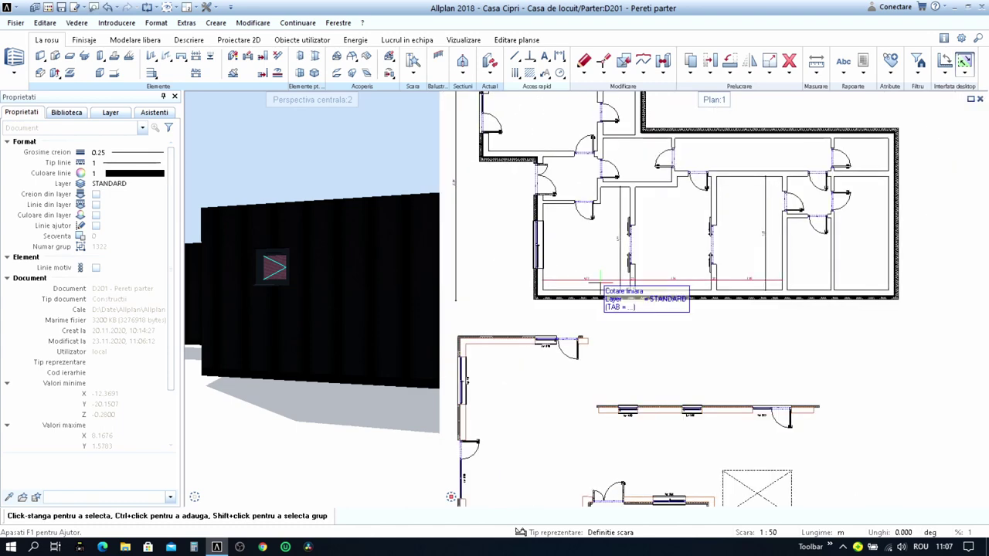
scroll(695, 292, up, 3)
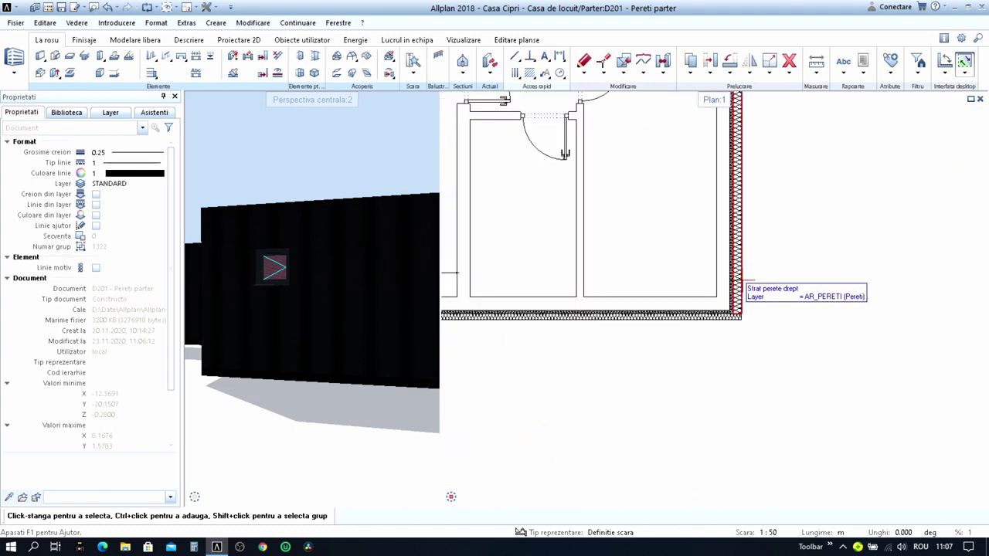
click(736, 286)
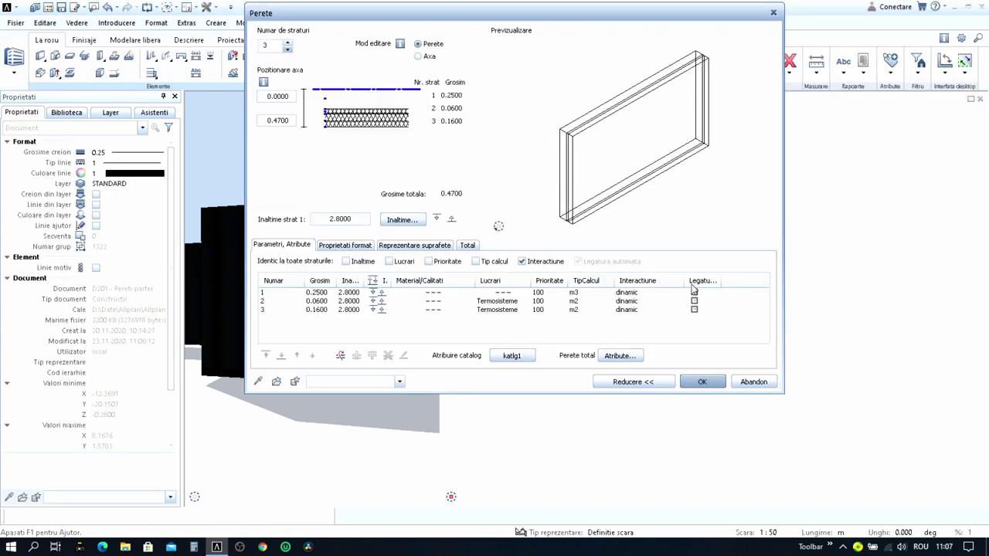
click(312, 311)
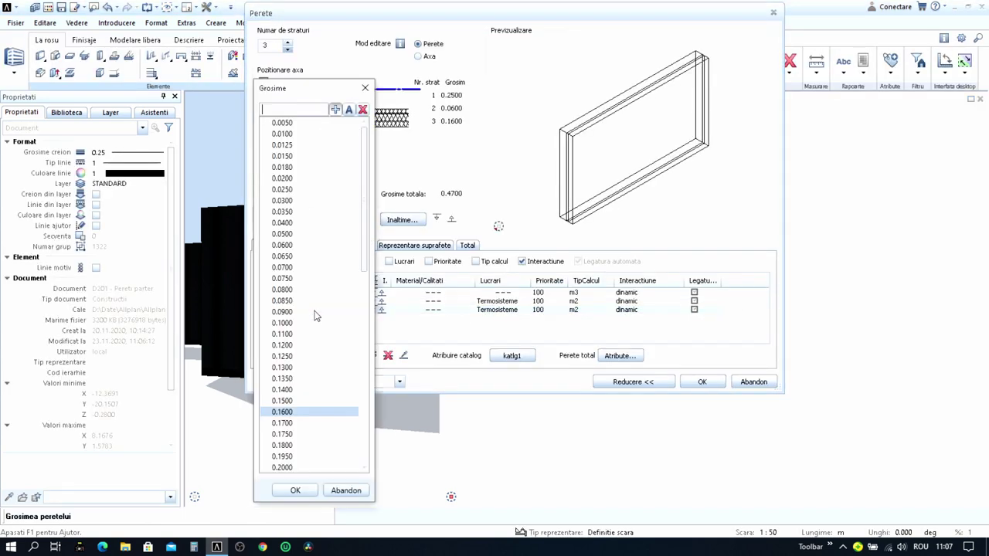
text(.12)
key(Return)
key(Return)
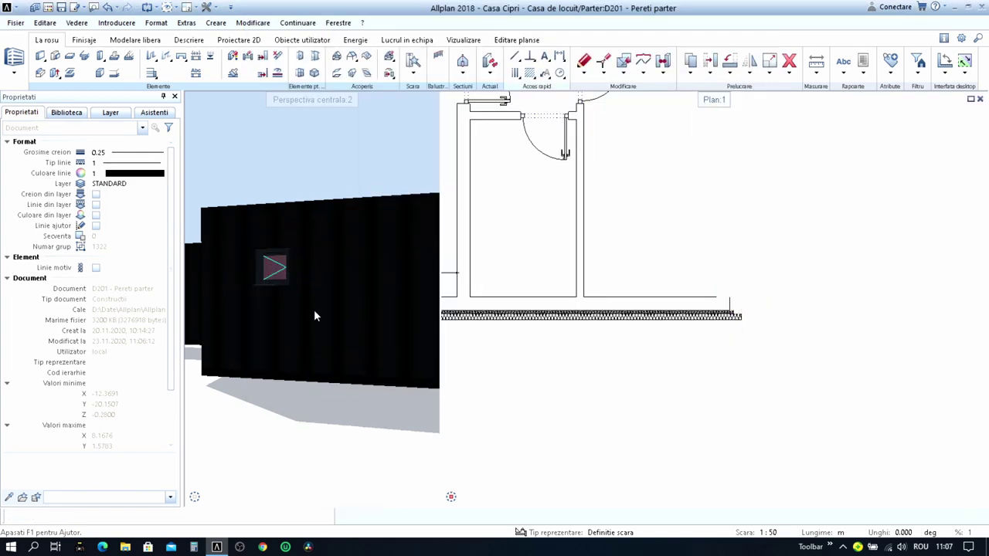
- Give the top exterior wall the 0.12 third layer
scroll(717, 194, down, 3)
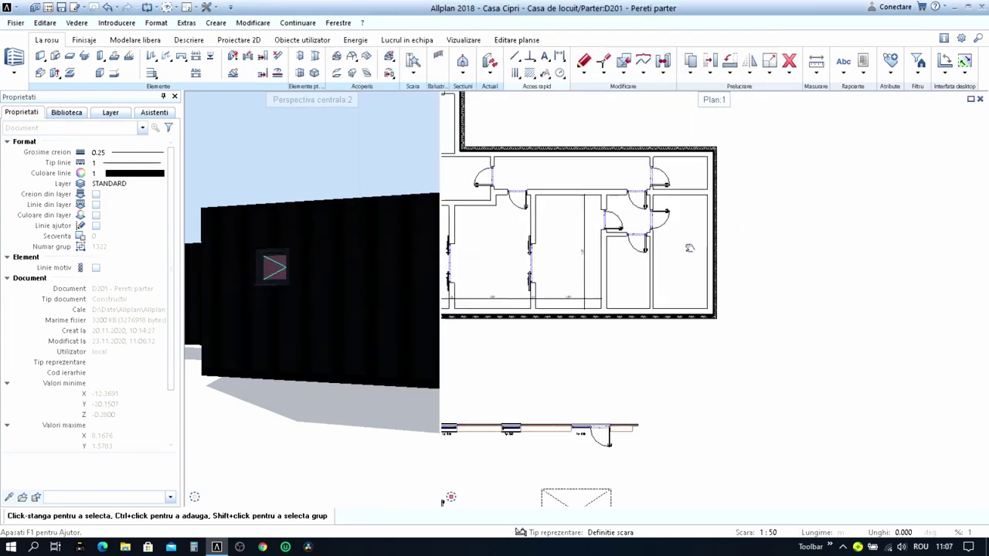
scroll(748, 215, up, 3)
click(748, 213)
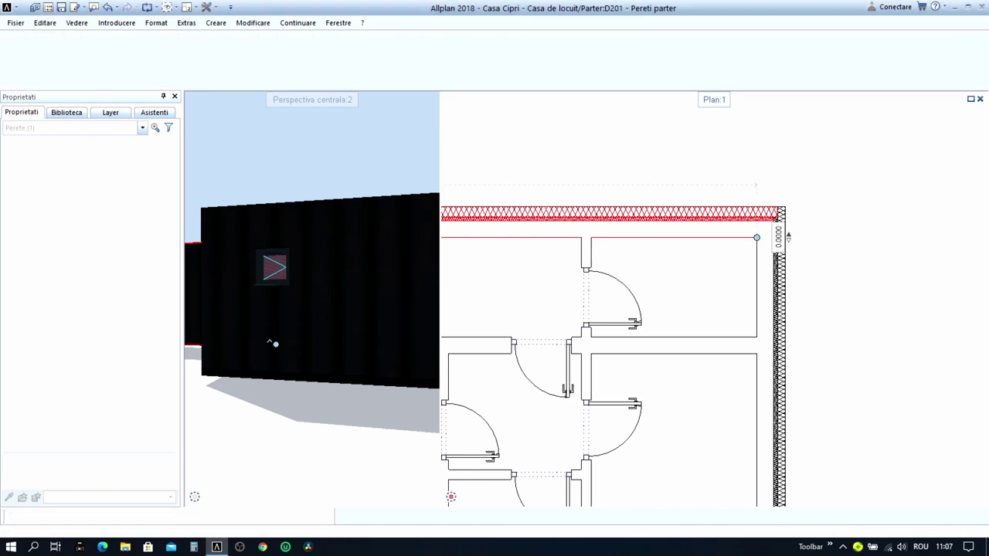
key(Escape)
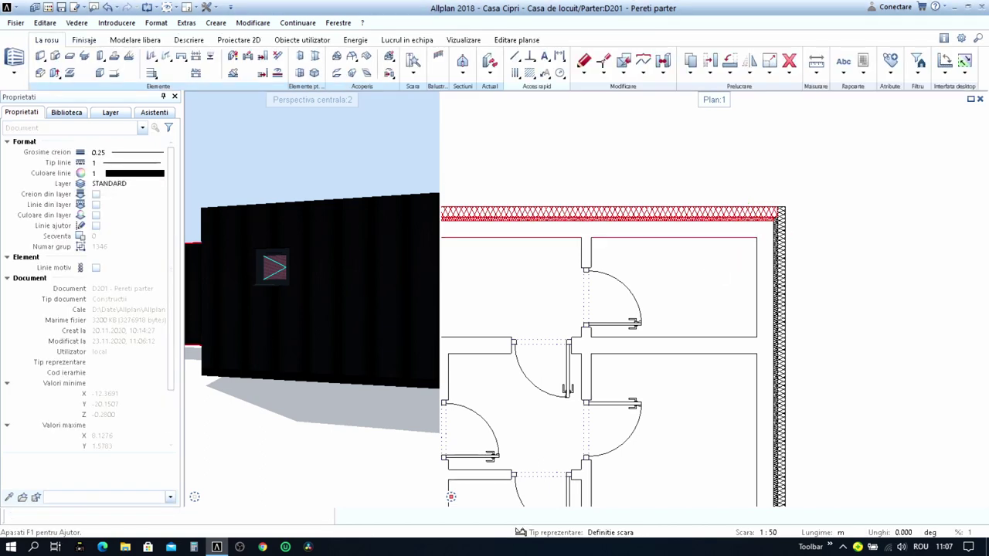
double_click(717, 274)
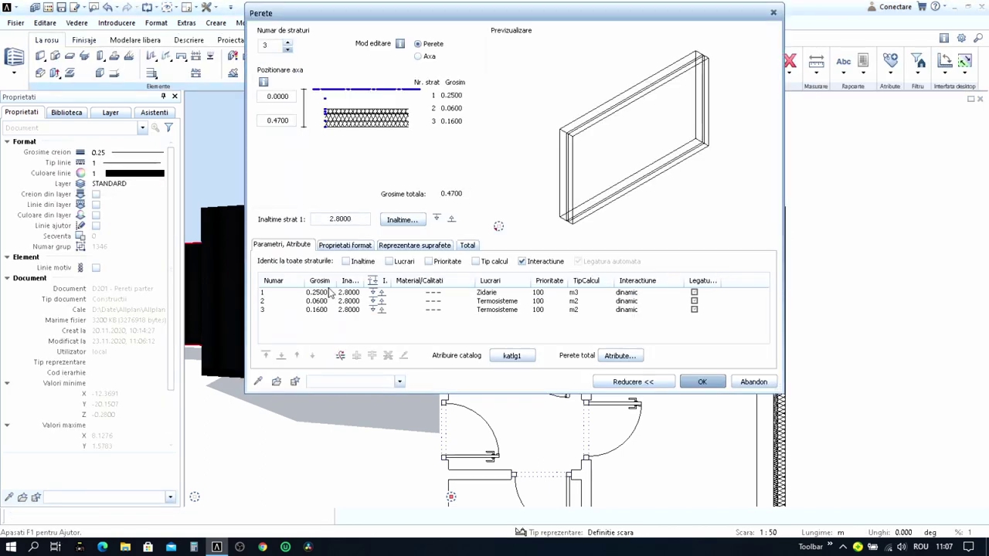
click(317, 310)
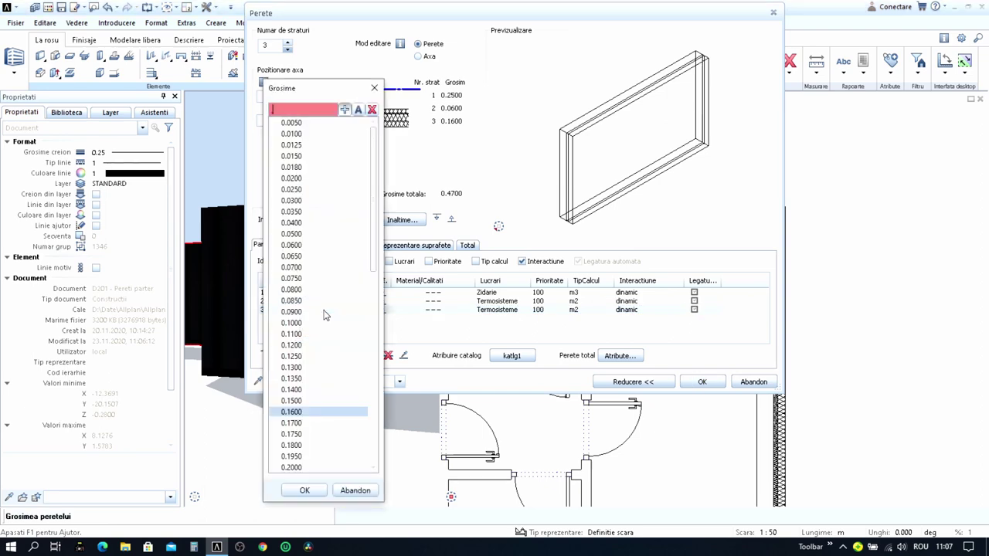
text(.12)
key(Return)
key(Return)
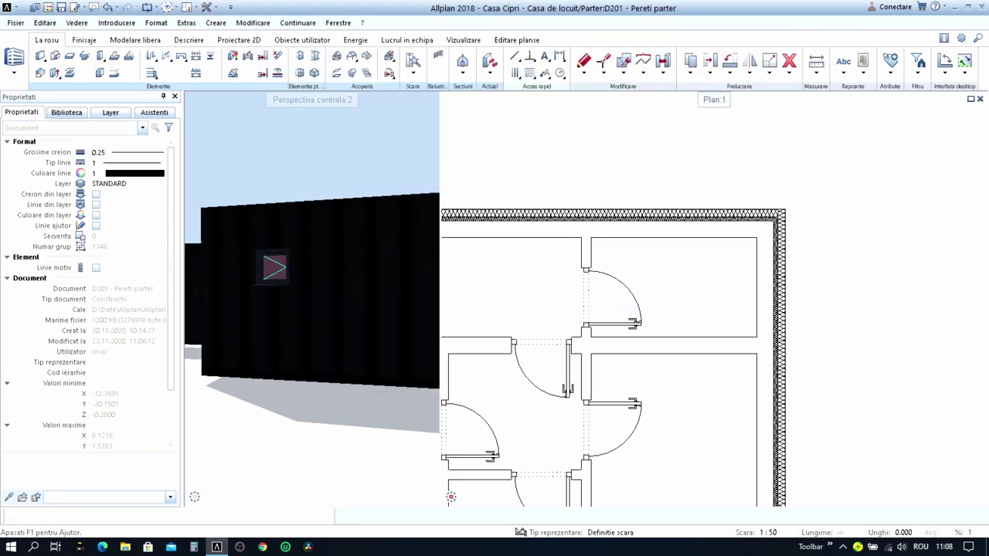
- Apply the 0.12 third layer to the upper-right exterior wall
scroll(636, 264, down, 2)
scroll(636, 219, down, 1)
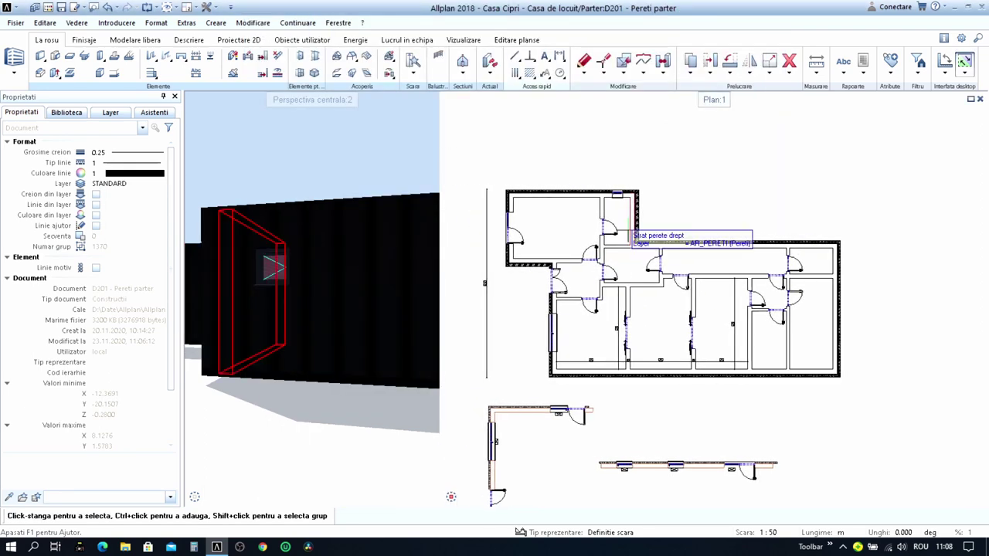
scroll(669, 217, up, 4)
click(665, 219)
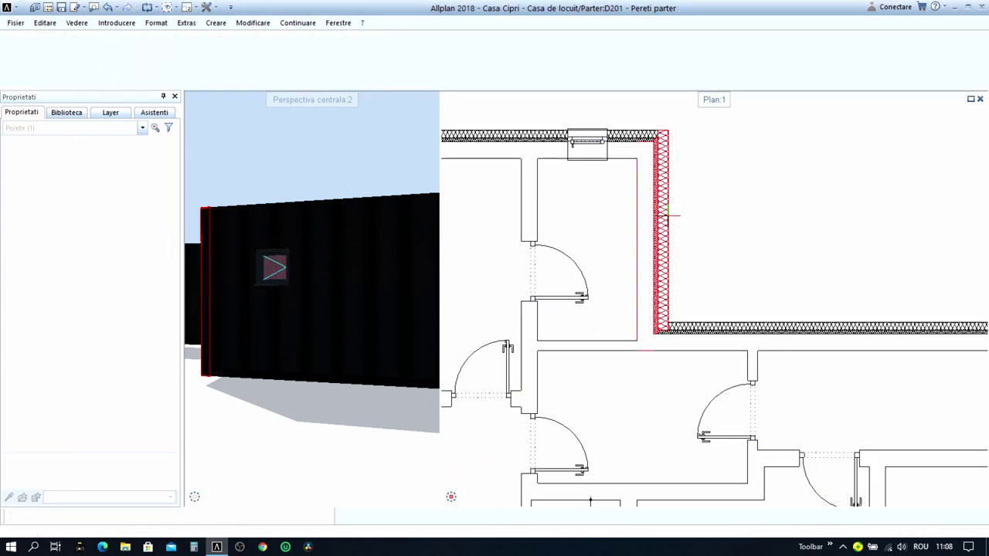
key(Escape)
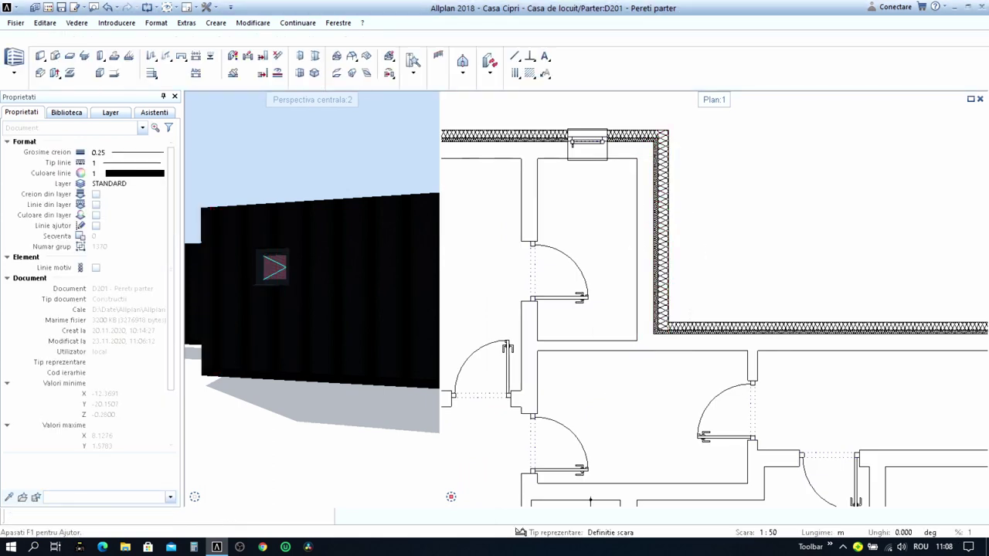
double_click(666, 222)
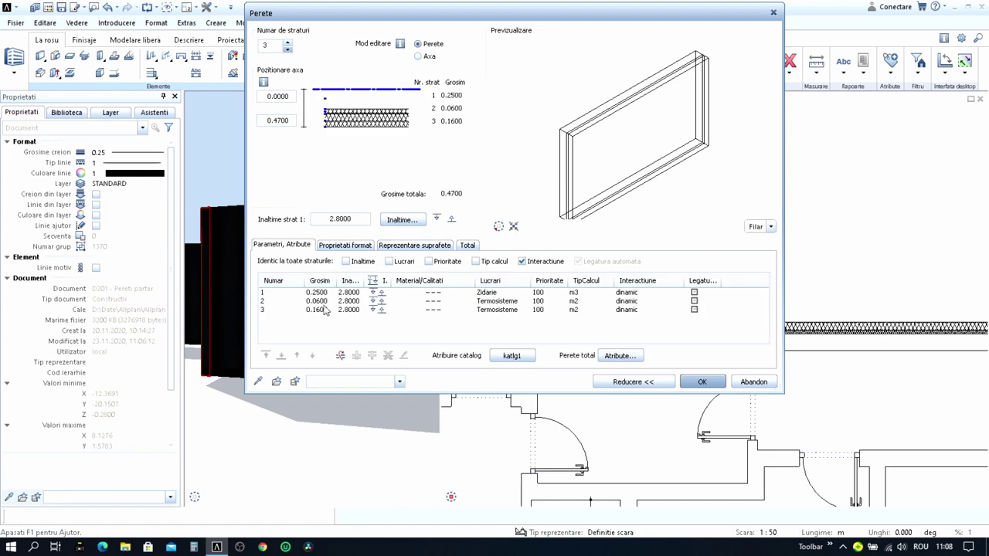
click(324, 310)
click(325, 311)
text(.12)
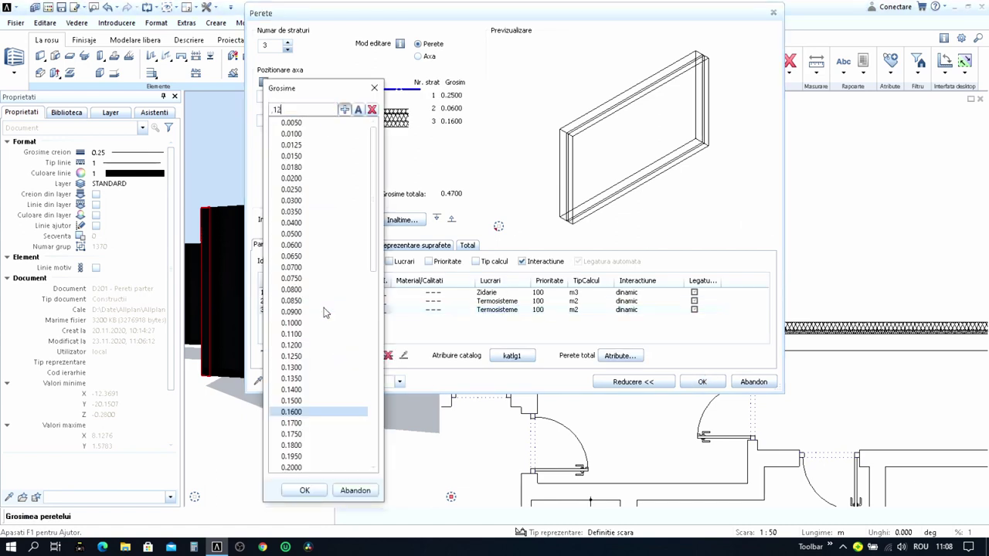
key(Return)
key(Return)
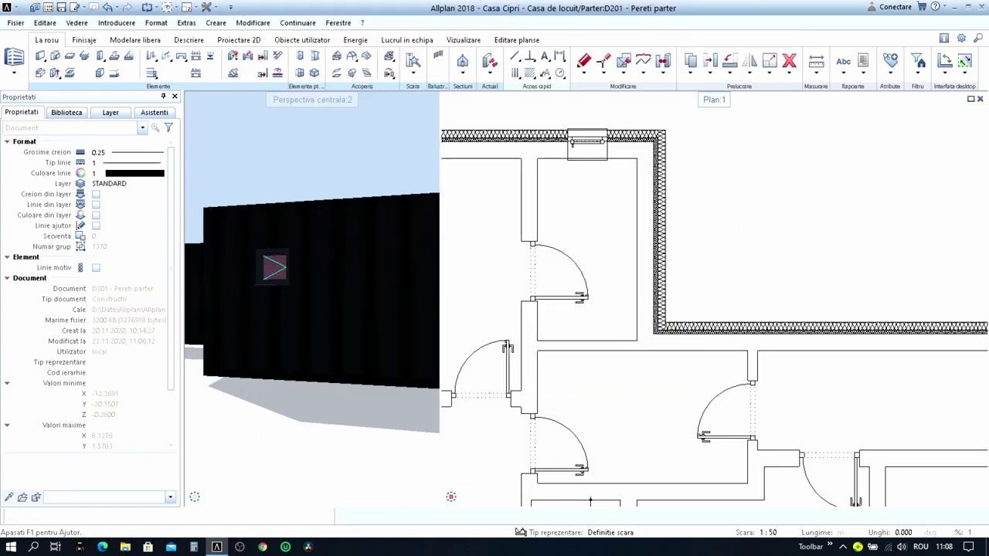
scroll(610, 174, up, 1)
scroll(610, 175, up, 2)
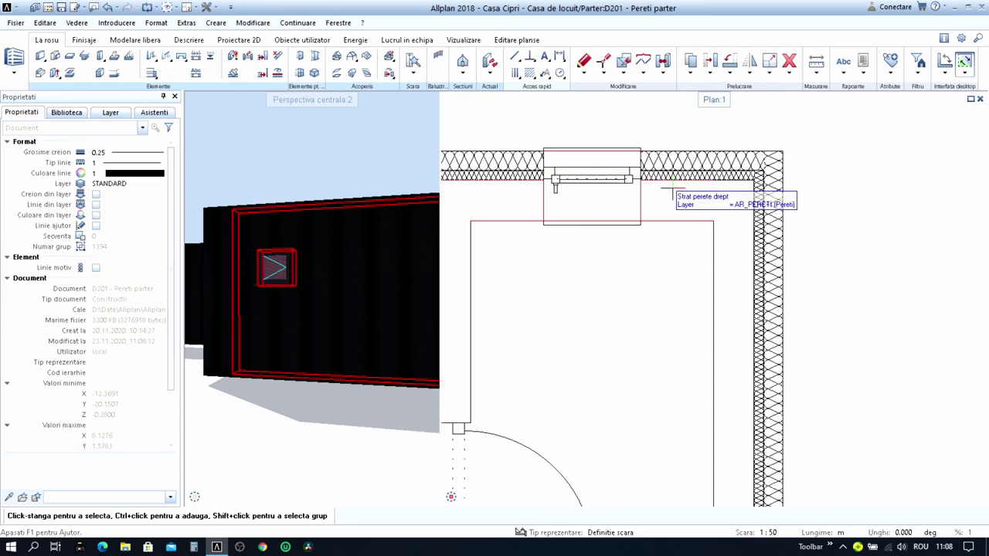
scroll(657, 193, up, 1)
scroll(660, 197, up, 1)
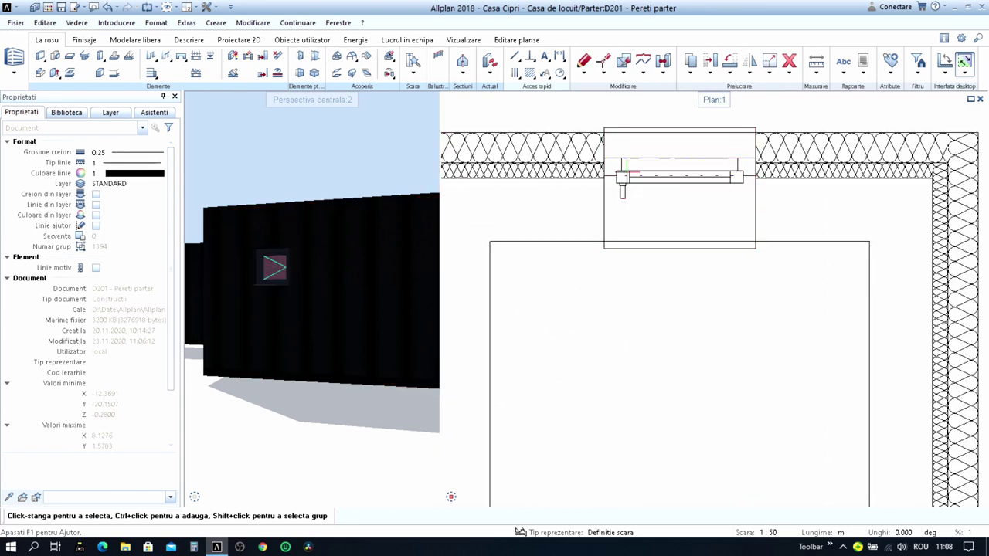
- Open the top wall window's properties and apply its reveal settings
click(668, 213)
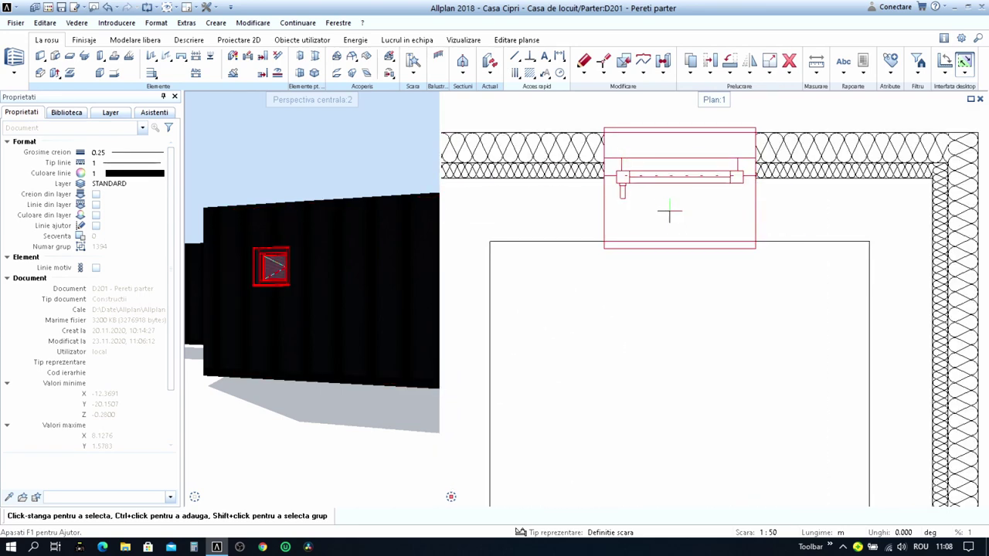
key(Escape)
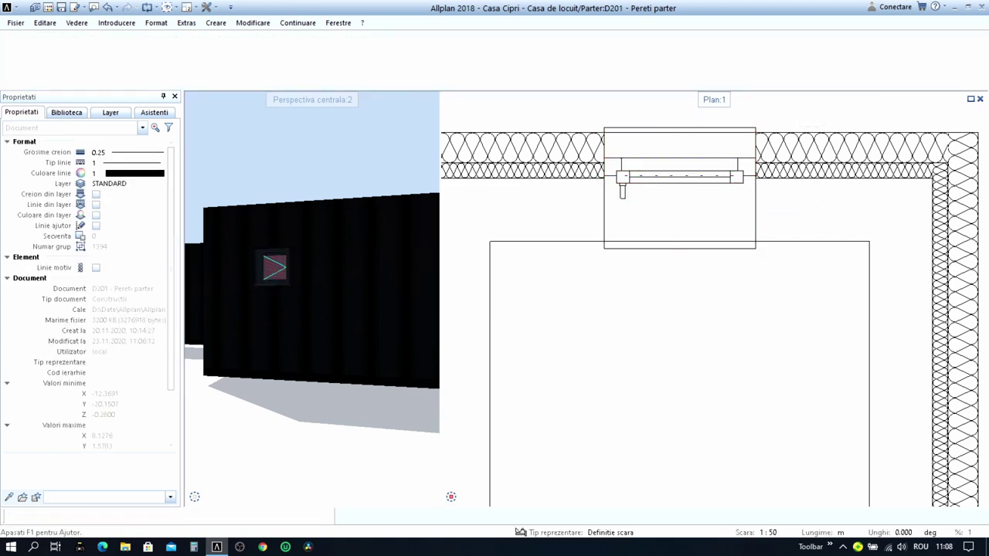
double_click(683, 219)
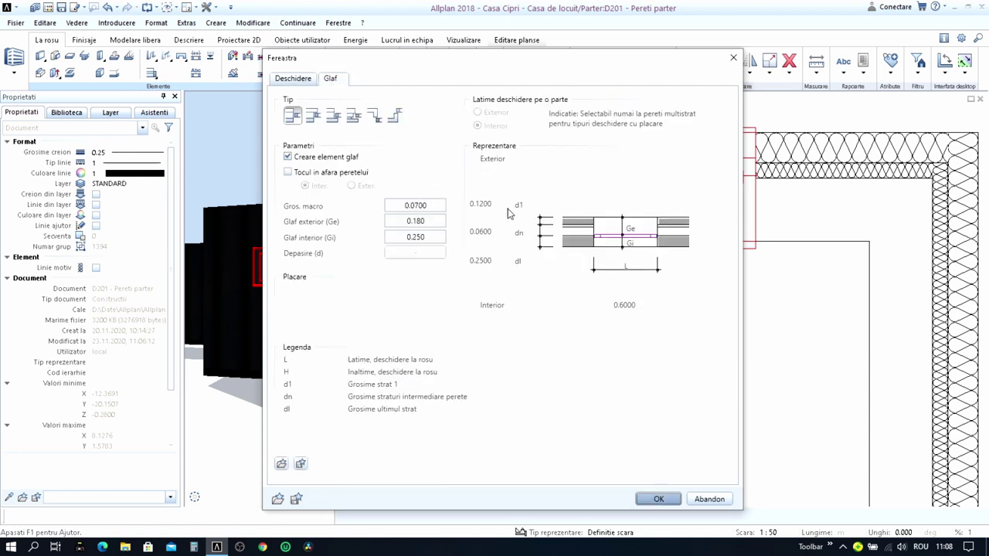
click(663, 500)
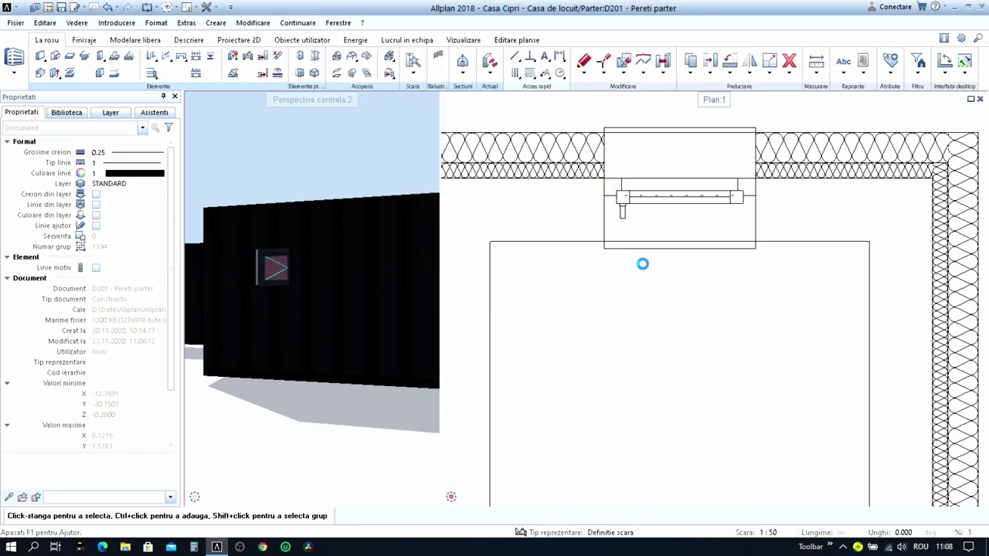
scroll(772, 231, down, 5)
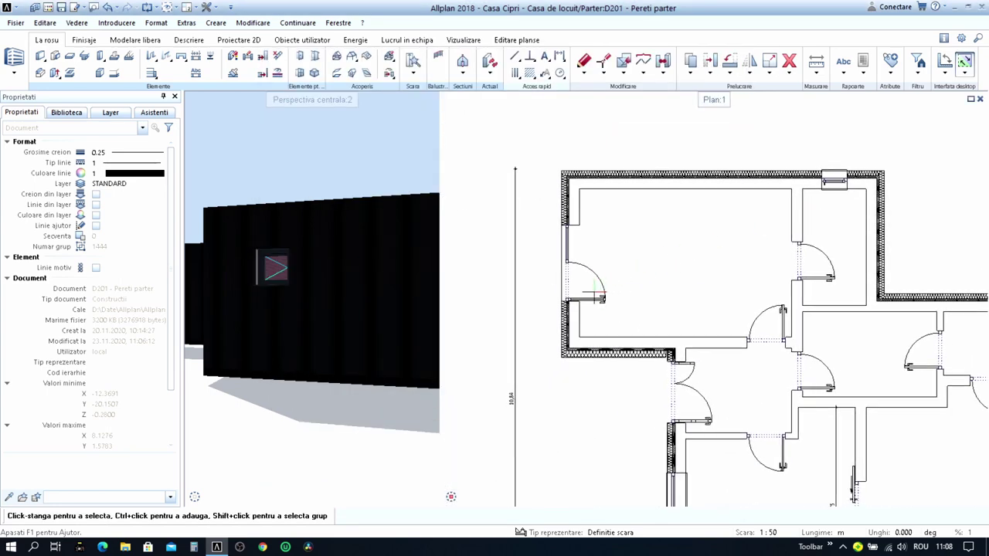
- Change the exterior reveal depth of the door in the left exterior wall
click(594, 299)
scroll(579, 271, up, 4)
click(578, 204)
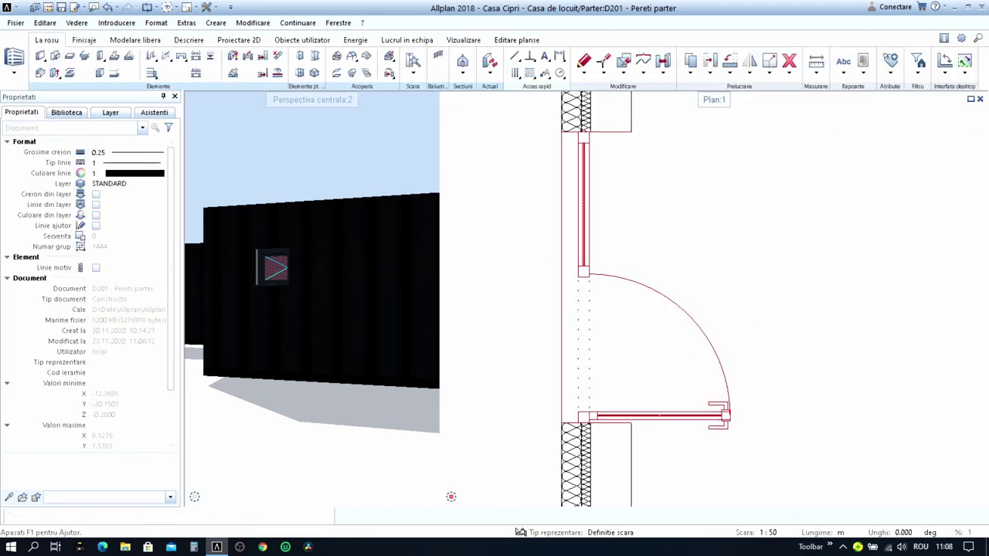
click(371, 85)
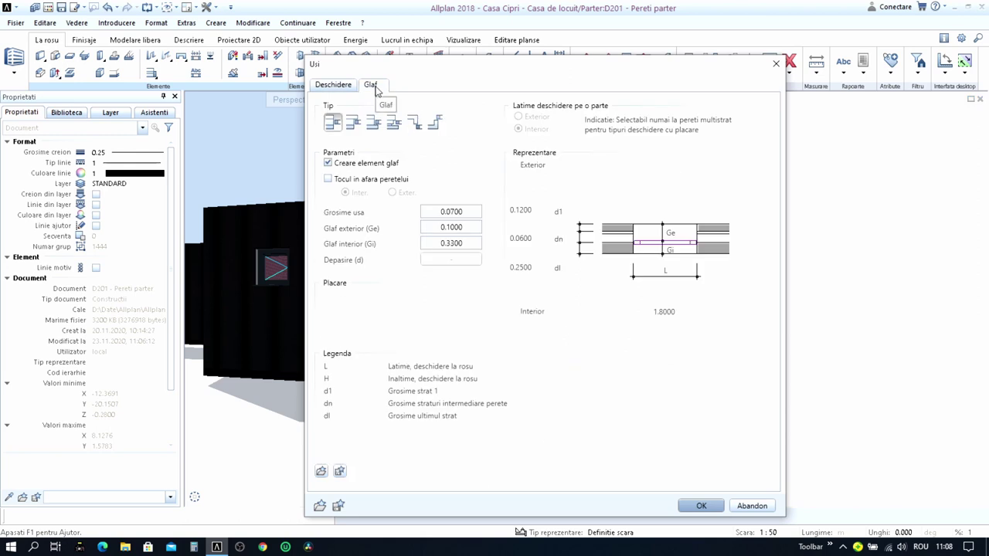
click(452, 227)
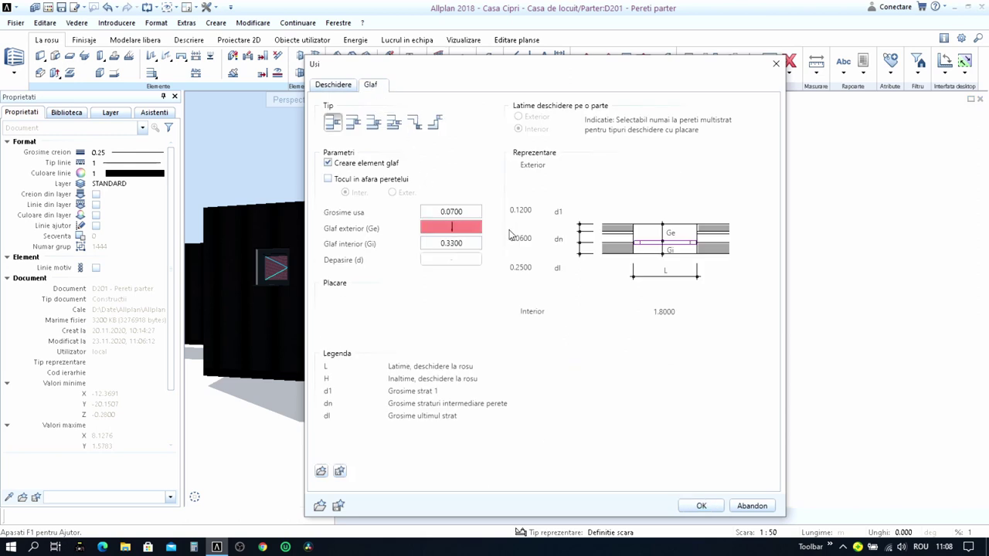
text(0.1800)
key(Return)
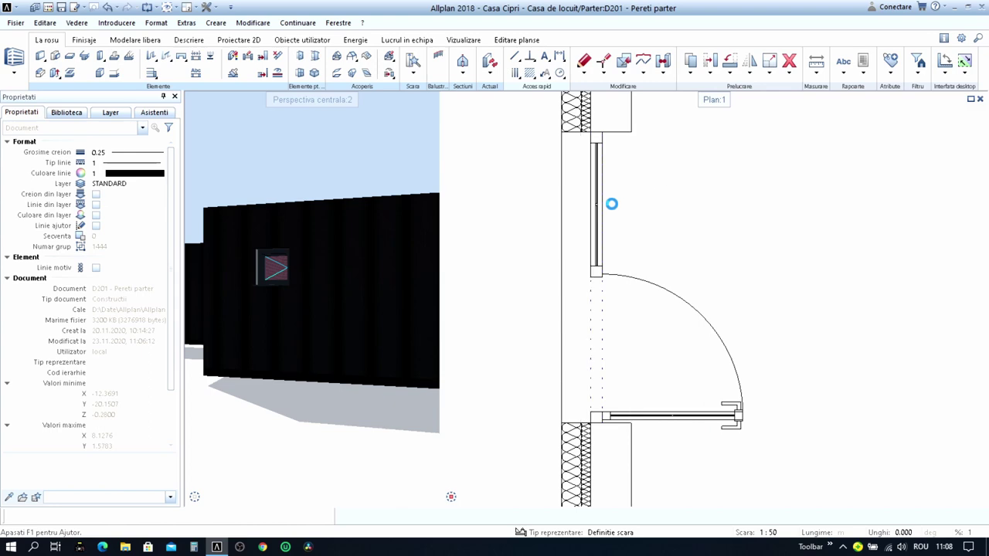
scroll(595, 255, down, 2)
scroll(587, 302, down, 2)
scroll(586, 307, down, 2)
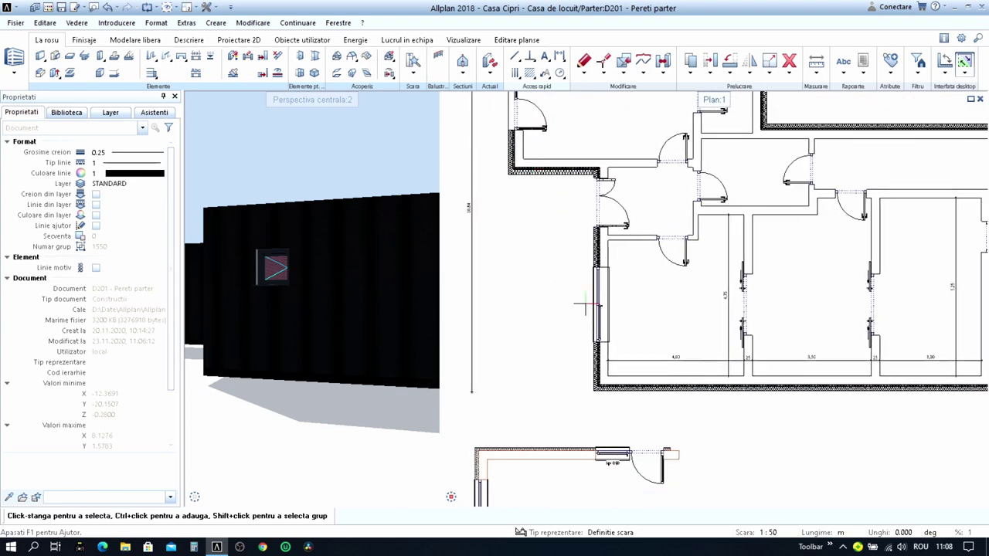
scroll(586, 306, up, 2)
scroll(595, 255, up, 1)
- Reopen the glazed door and adjust its exterior reveal once more
click(620, 198)
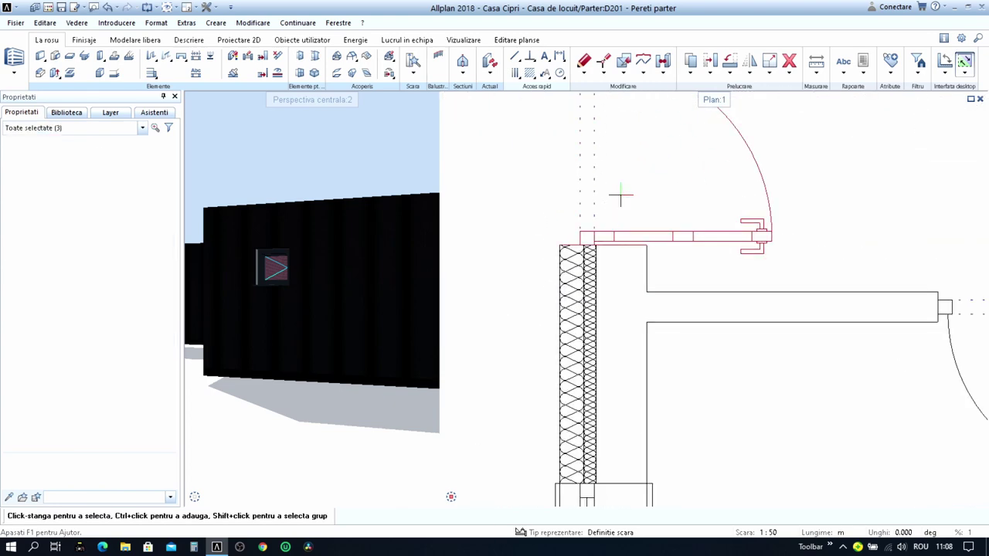
double_click(621, 198)
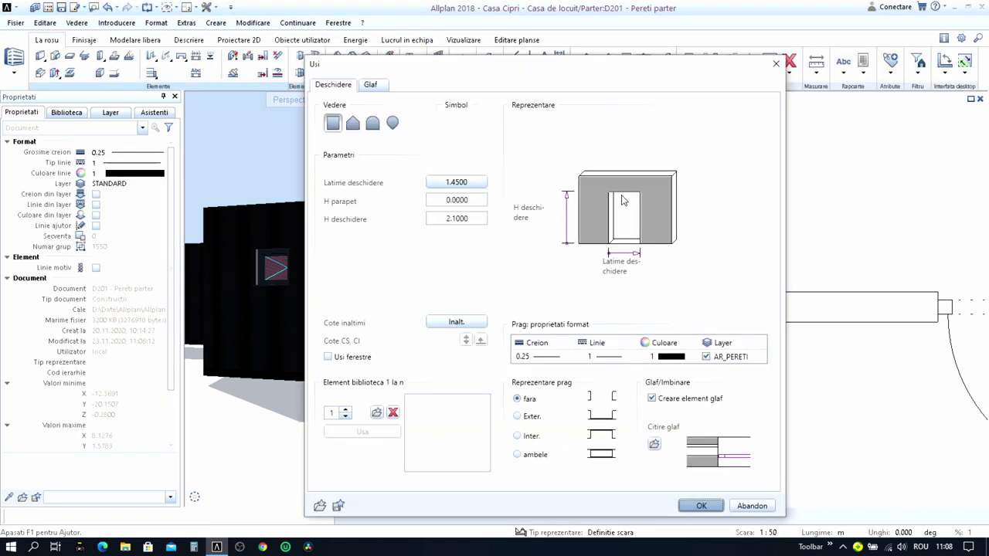
click(370, 84)
click(453, 228)
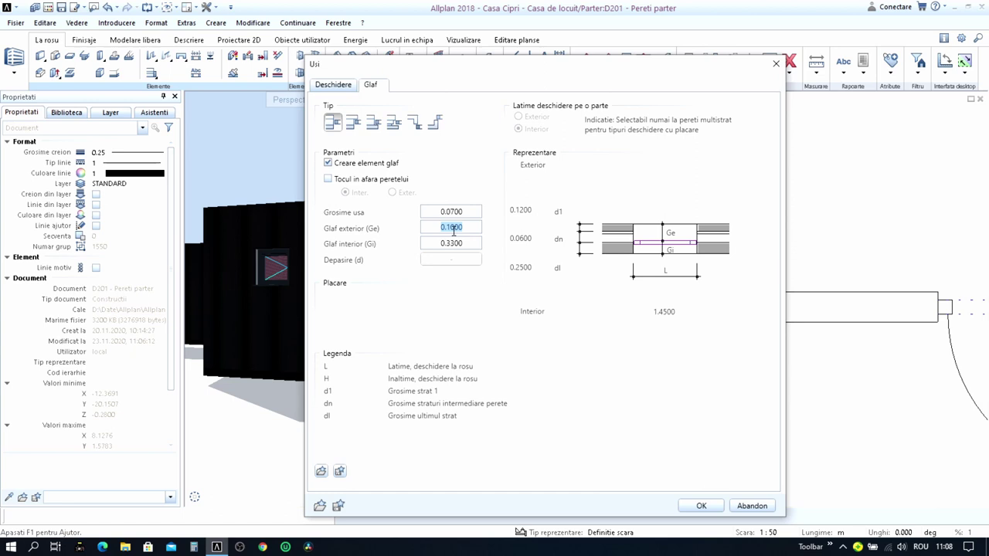
text(.16)
key(Return)
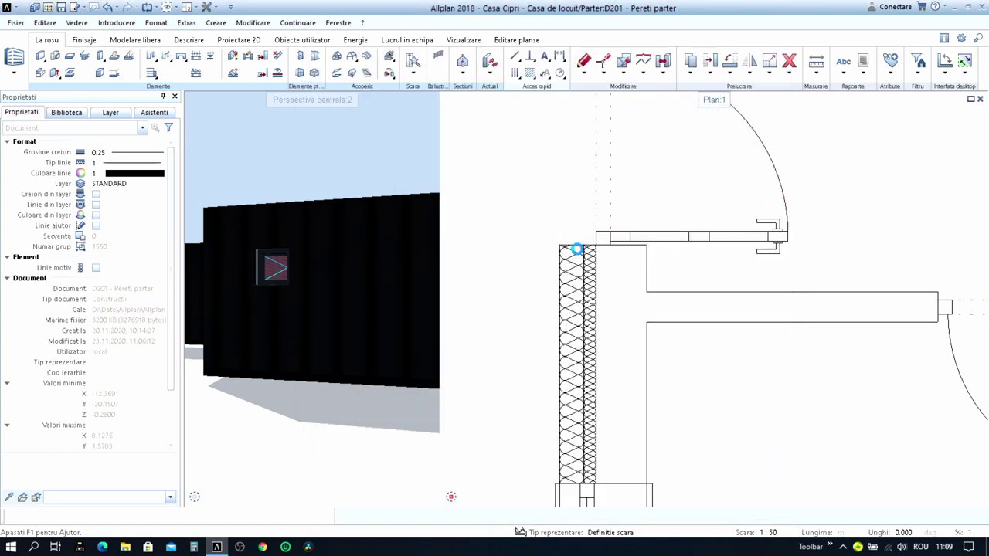
scroll(577, 249, down, 3)
scroll(576, 248, up, 2)
scroll(577, 249, up, 2)
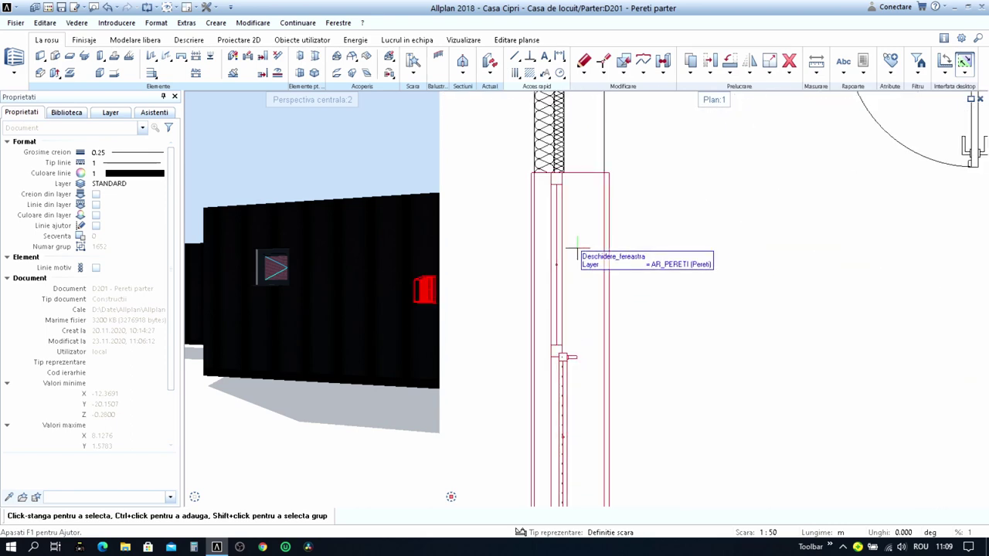
- Set the left-wall window's exterior reveal depth to 0.180
click(577, 249)
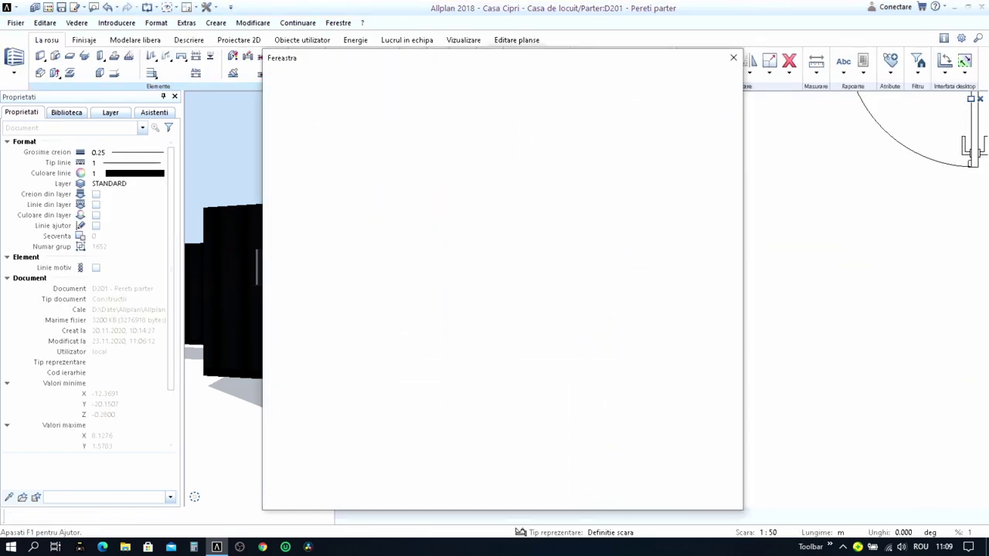
click(330, 78)
click(421, 222)
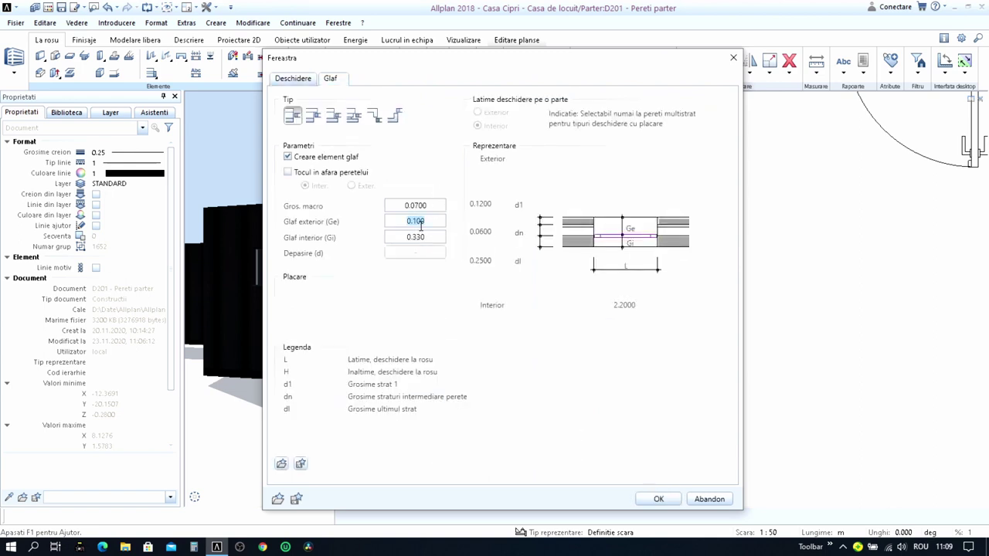
key(Return)
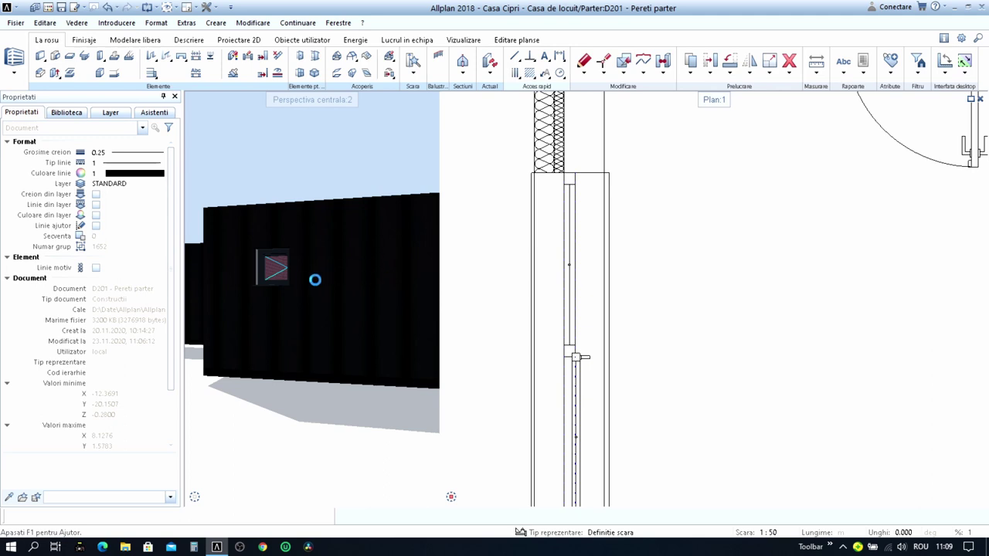
scroll(277, 271, down, 10)
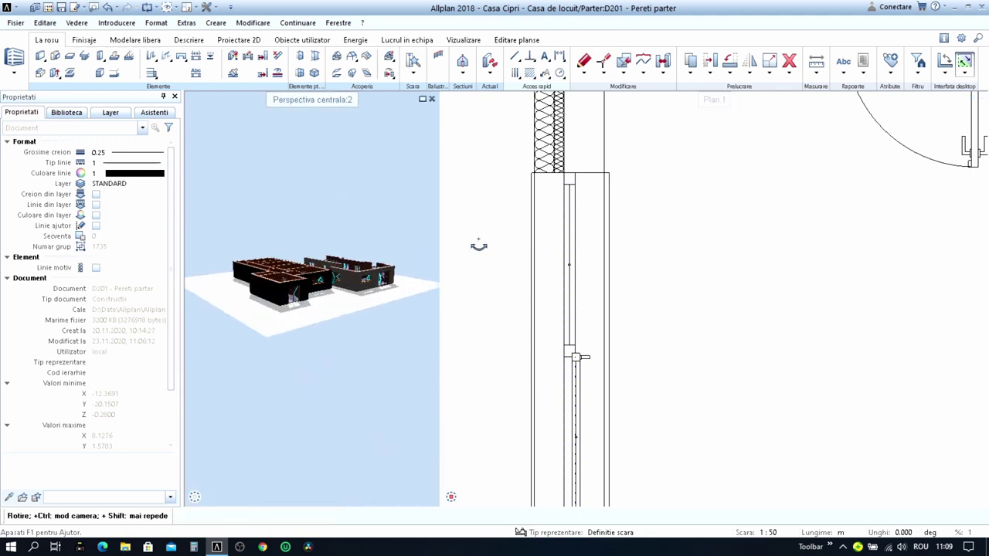
scroll(313, 313, up, 5)
scroll(313, 313, down, 3)
scroll(316, 306, up, 6)
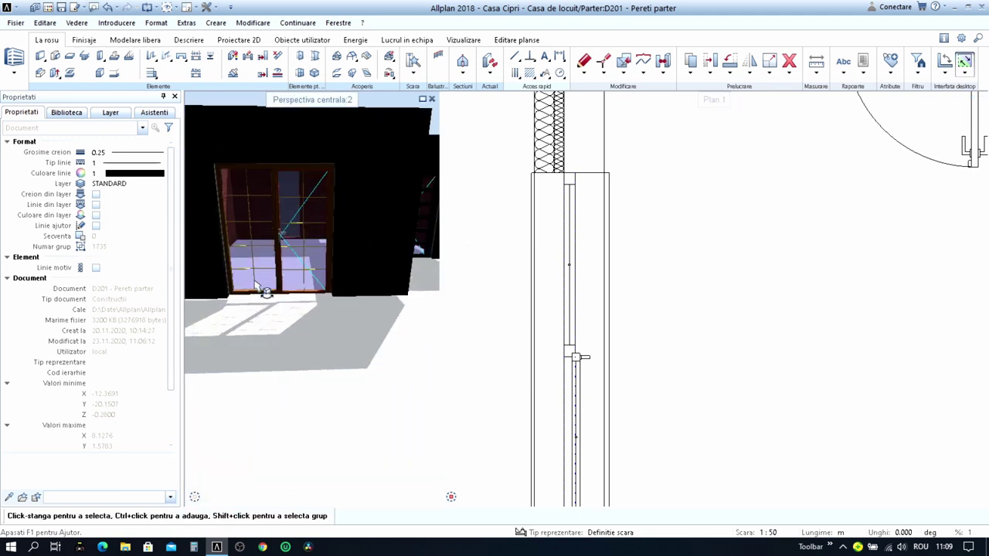
scroll(319, 301, down, 3)
scroll(319, 305, down, 2)
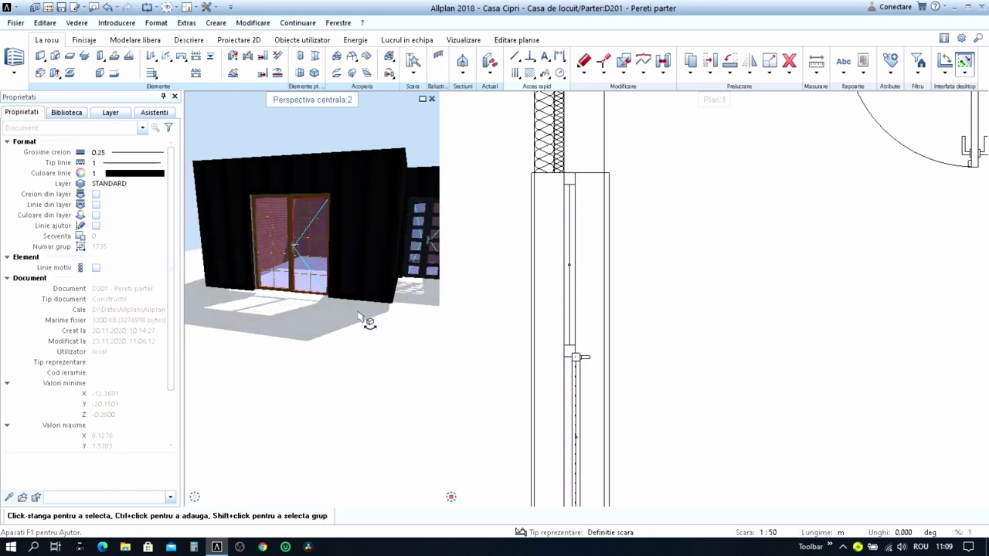
scroll(308, 349, down, 2)
mouse_move(308, 350)
mouse_down()
mouse_move(268, 376)
mouse_move(293, 316)
mouse_move(447, 319)
mouse_move(216, 320)
mouse_move(343, 309)
mouse_move(434, 321)
mouse_move(234, 290)
mouse_move(298, 283)
mouse_move(280, 301)
mouse_move(294, 301)
mouse_up()
scroll(622, 163, down, 3)
scroll(622, 163, up, 3)
scroll(622, 164, up, 1)
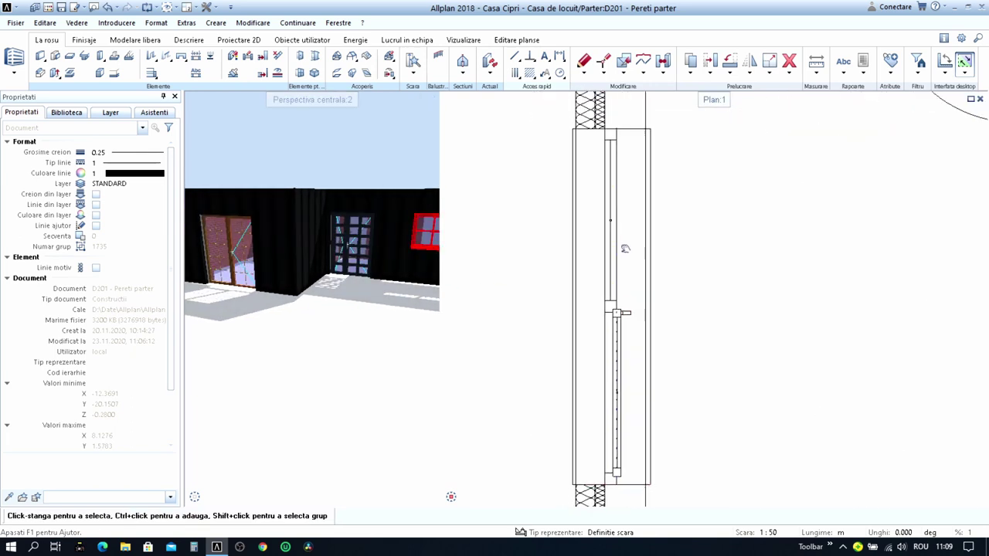
scroll(622, 164, up, 1)
- Switch the window's exterior sill 3D surface from pervaz exterior to gri antracit
click(619, 194)
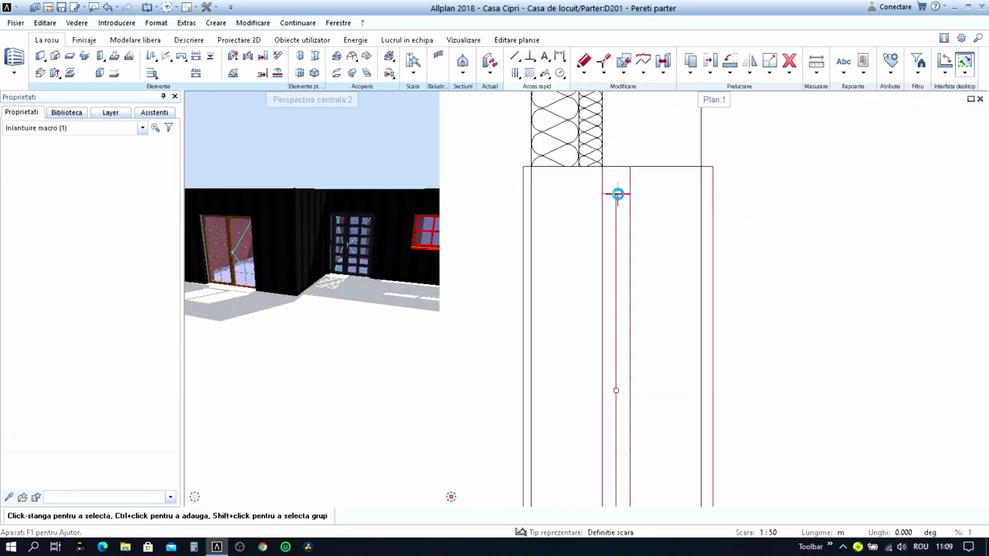
click(618, 196)
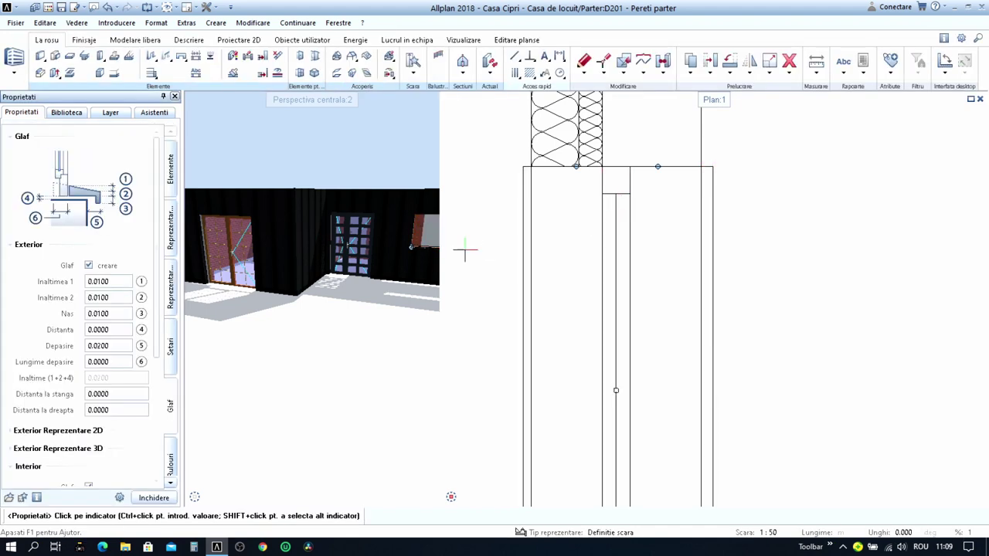
shift+middle_drag(359, 291, 263, 261)
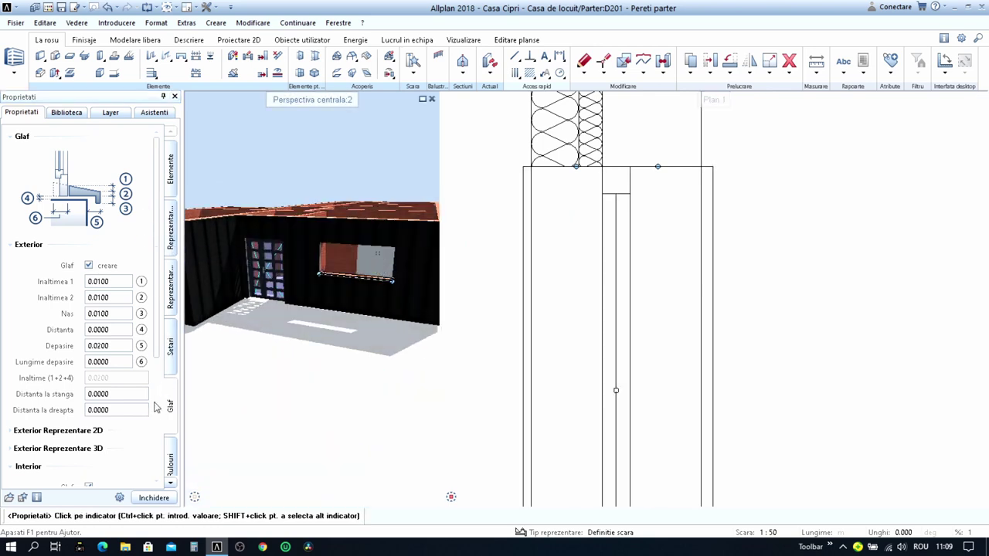
scroll(153, 386, down, 3)
scroll(85, 331, down, 2)
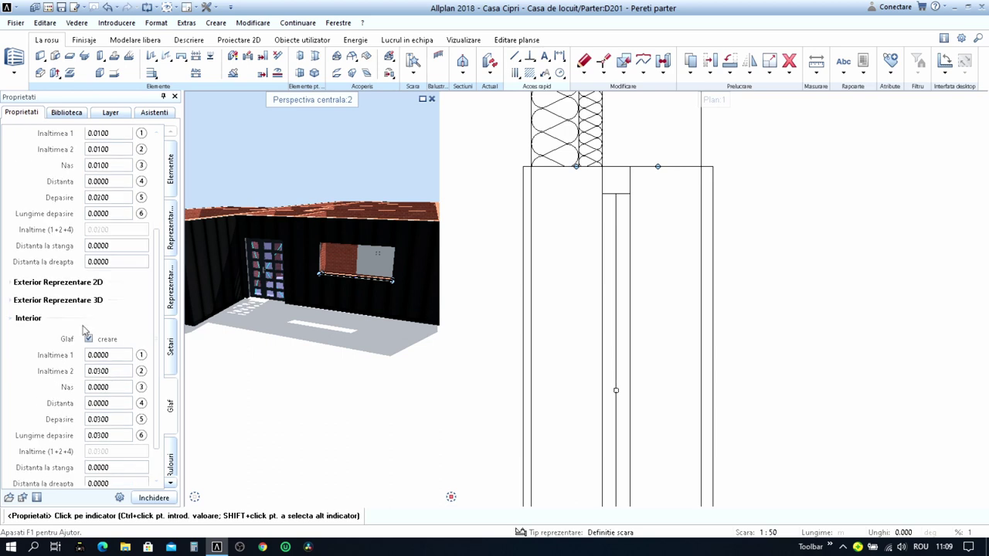
click(45, 300)
scroll(97, 311, down, 2)
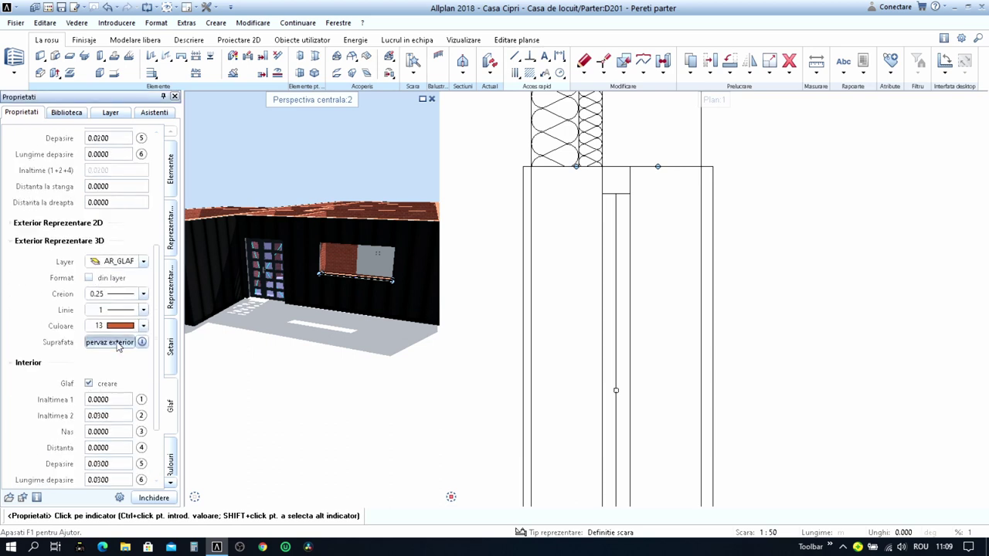
click(115, 342)
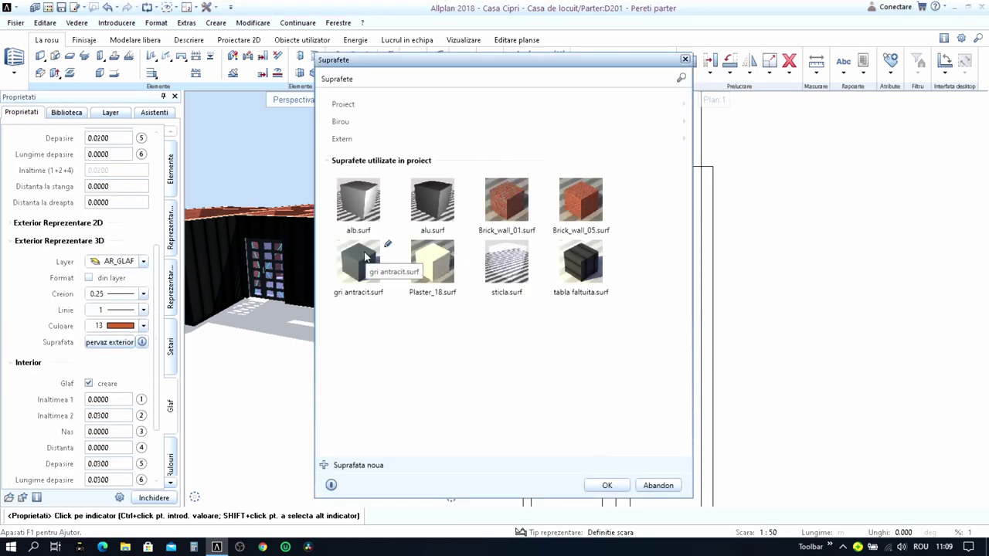
key(Escape)
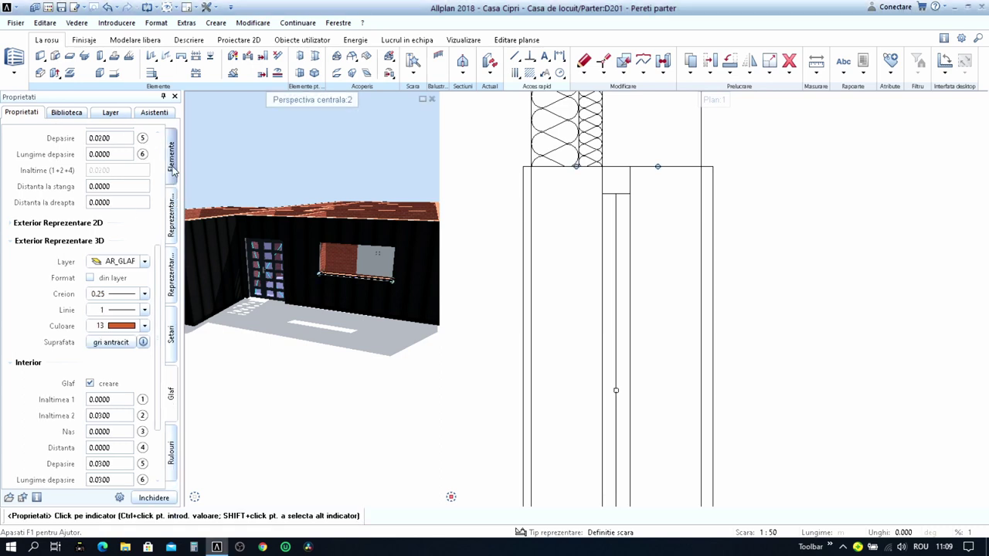
- In the window's sash division settings, pick the left sash and then the lower-right pane
click(172, 170)
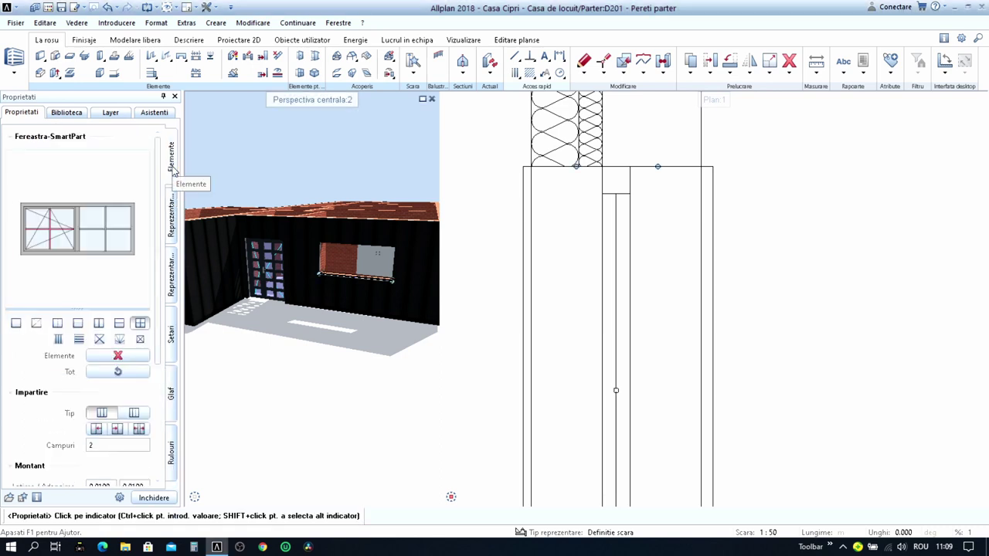
click(135, 357)
click(104, 226)
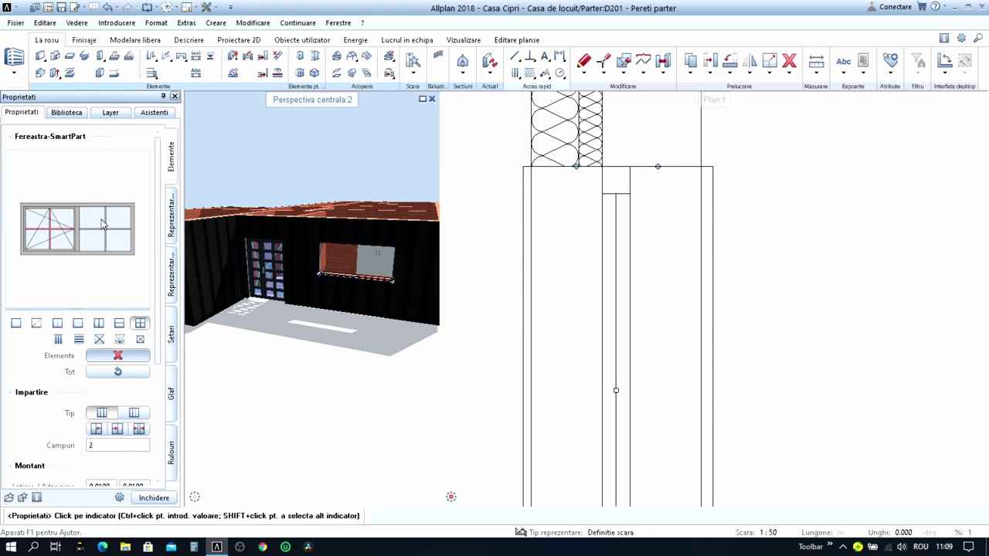
key(Escape)
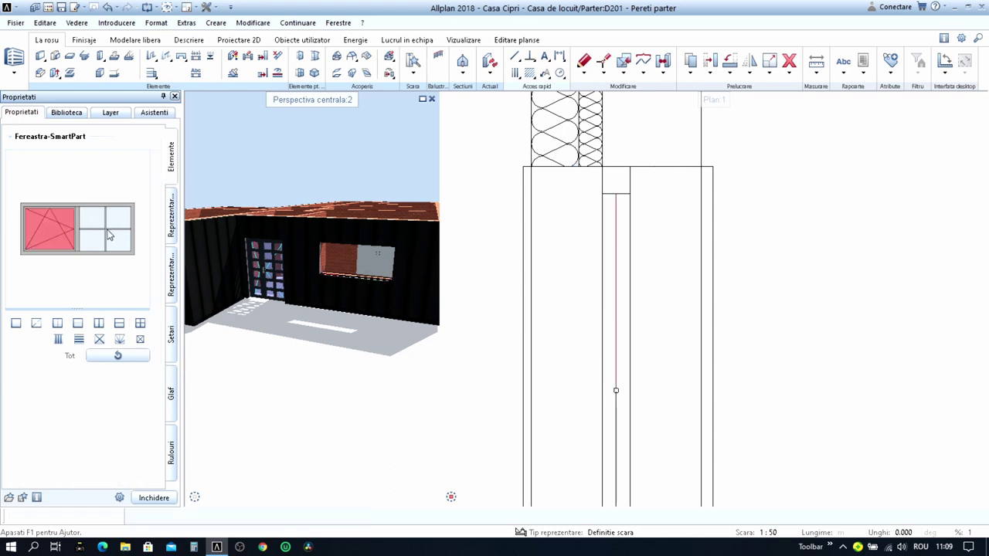
click(108, 235)
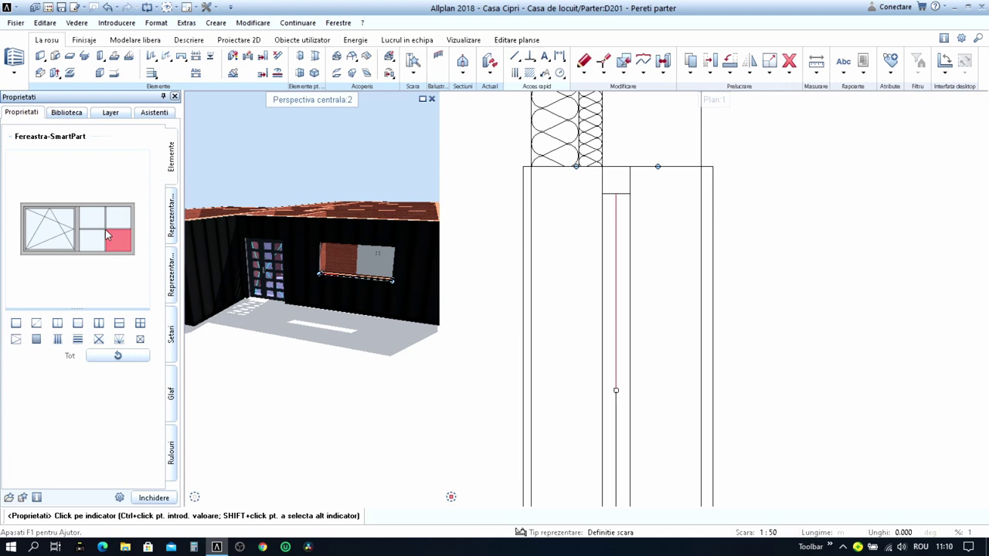
scroll(107, 234, up, 2)
scroll(107, 231, up, 2)
scroll(111, 223, up, 1)
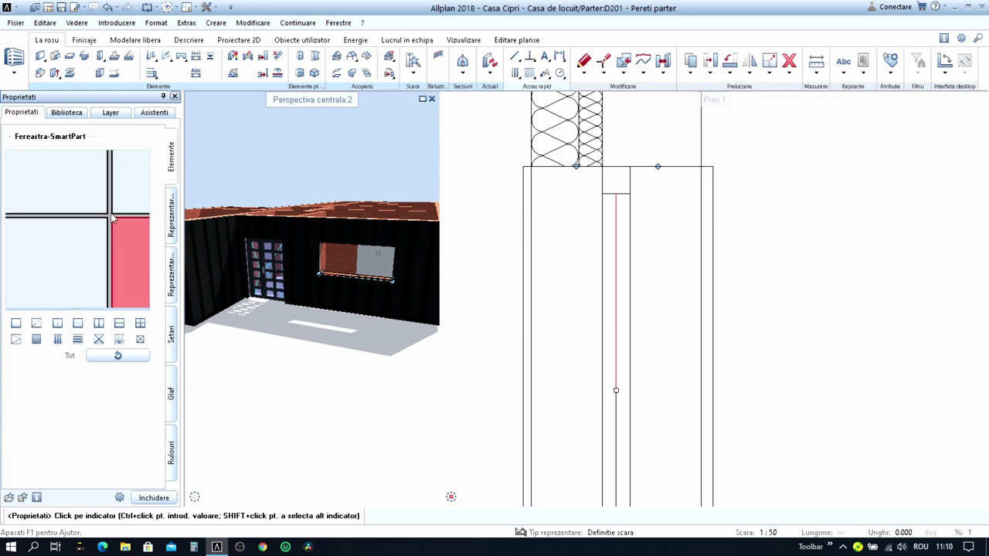
key(Escape)
- Apply a cross-shaped division to the window sash
click(112, 219)
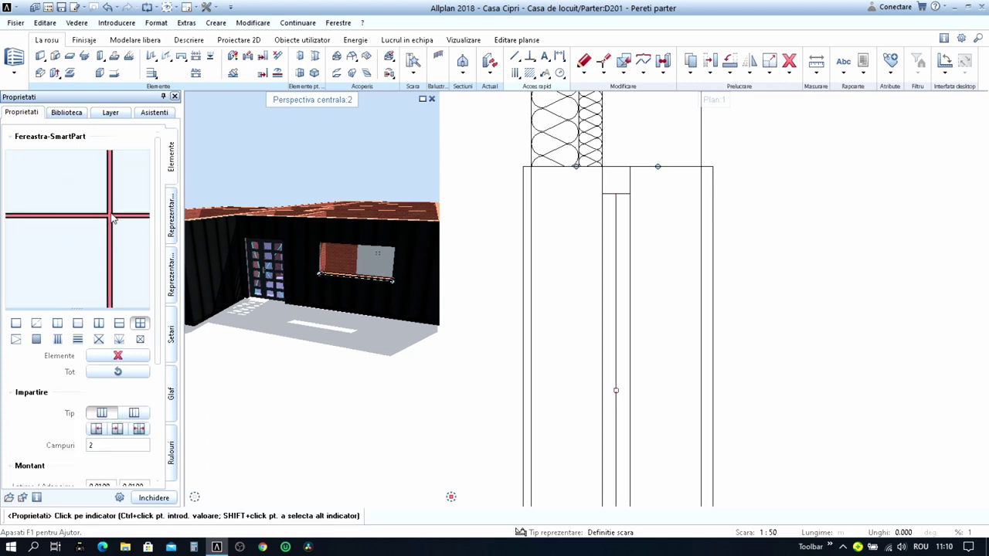
click(140, 326)
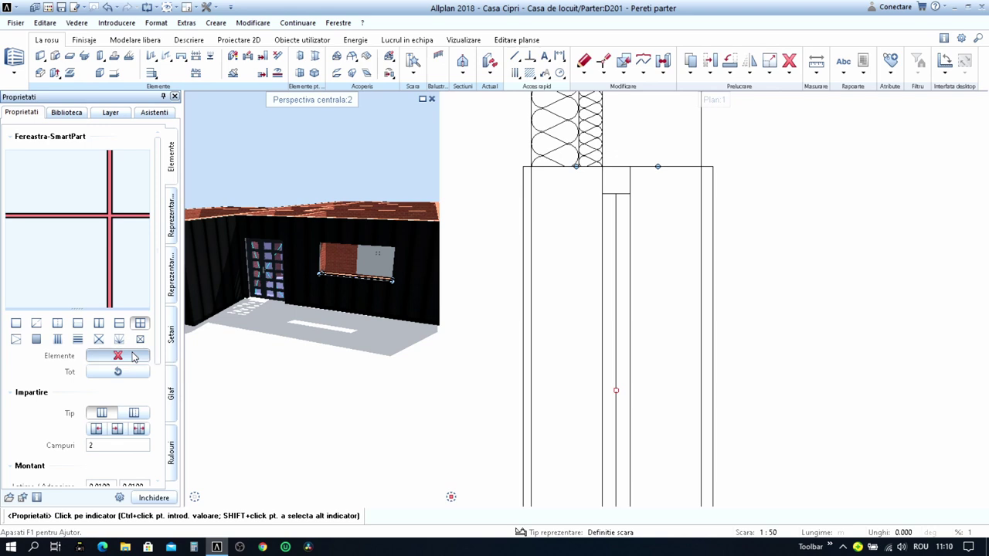
click(133, 290)
scroll(104, 281, down, 5)
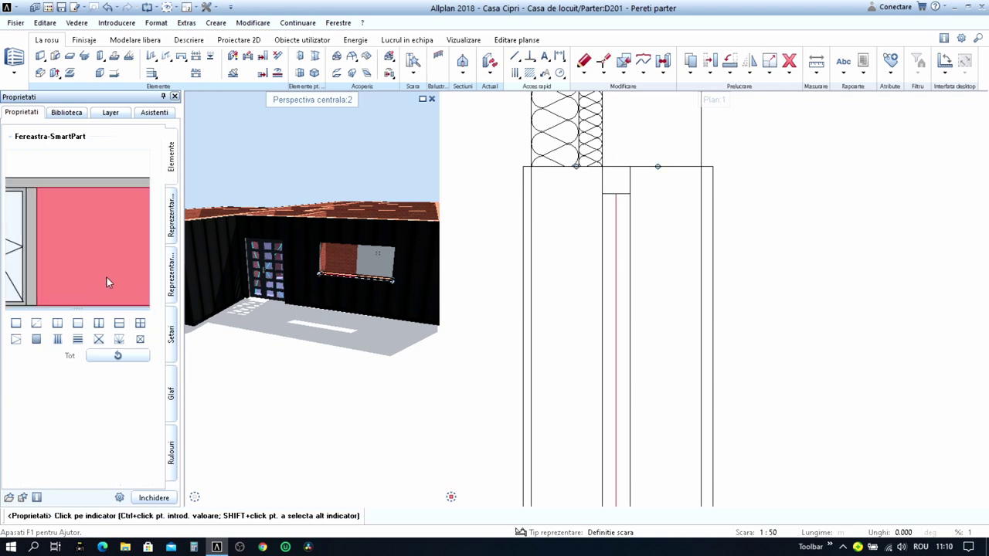
scroll(80, 247, up, 3)
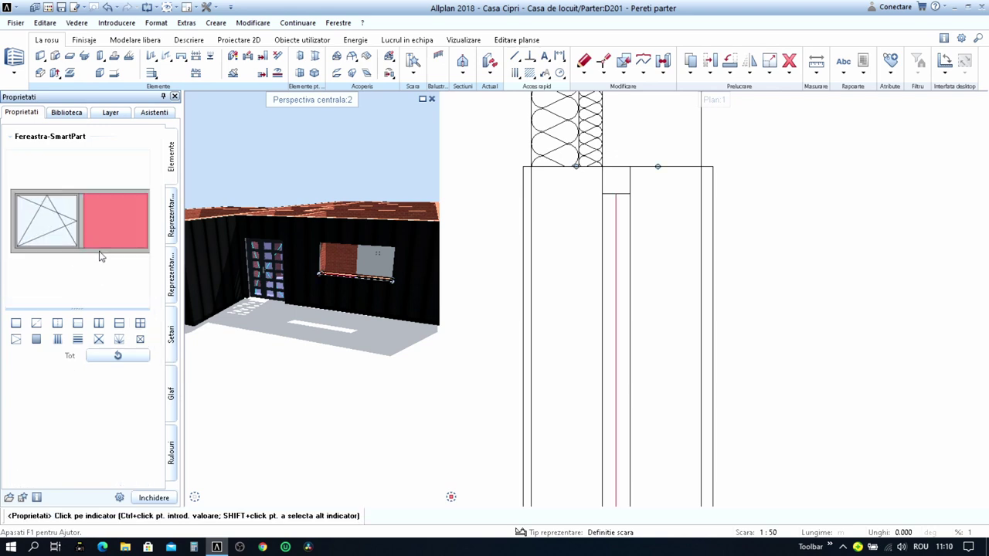
scroll(101, 255, down, 1)
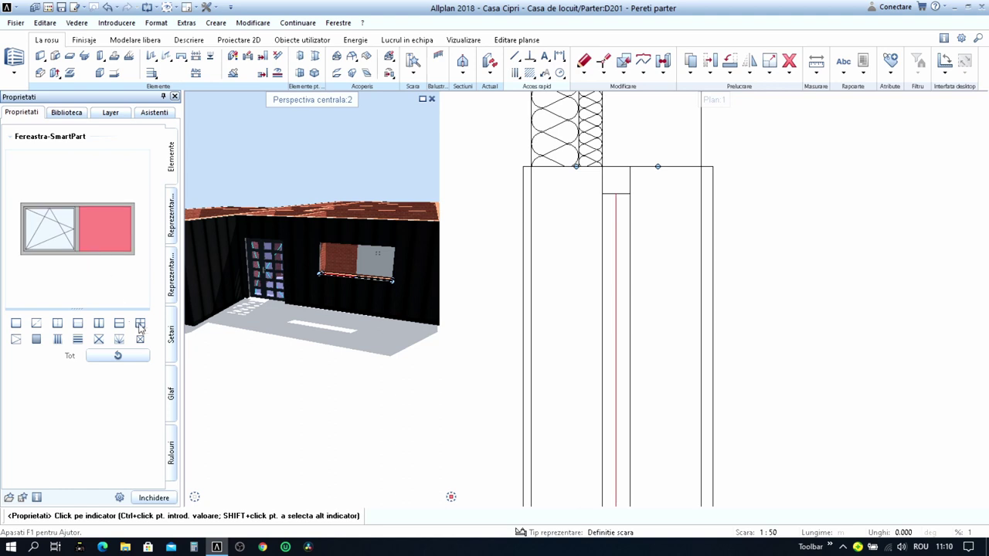
- Set the frame profile surface to gri antracit in Reprezentare 3D, transfer it and close
click(173, 214)
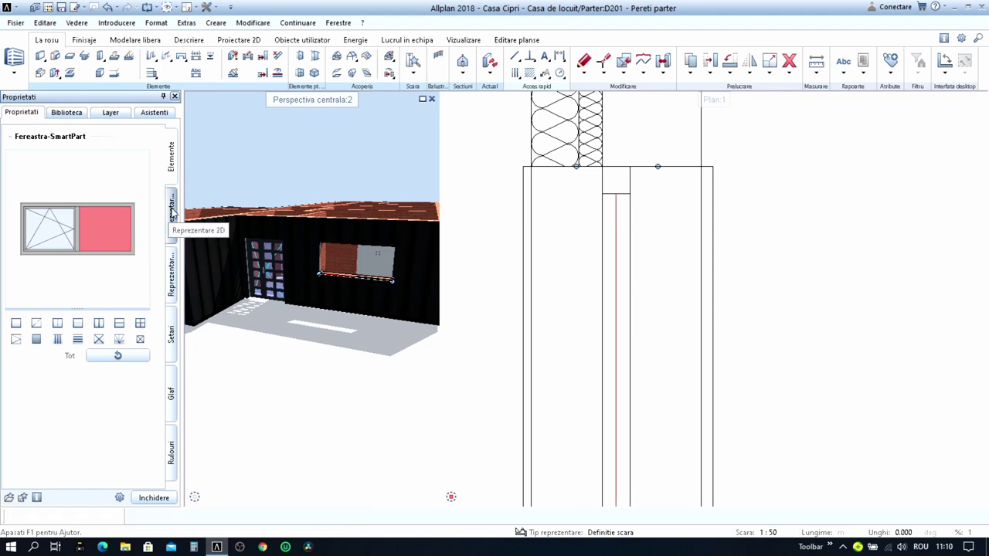
click(171, 266)
click(172, 266)
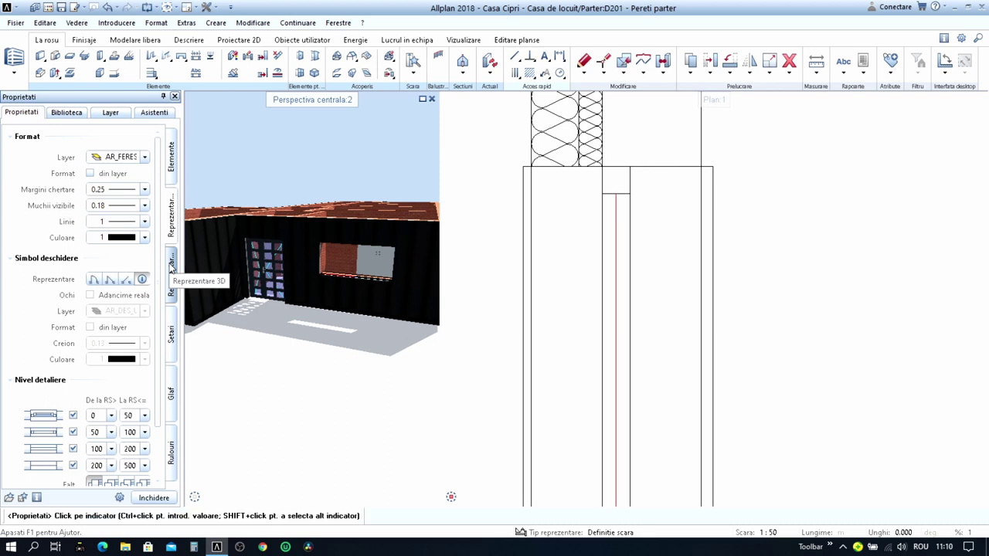
click(112, 338)
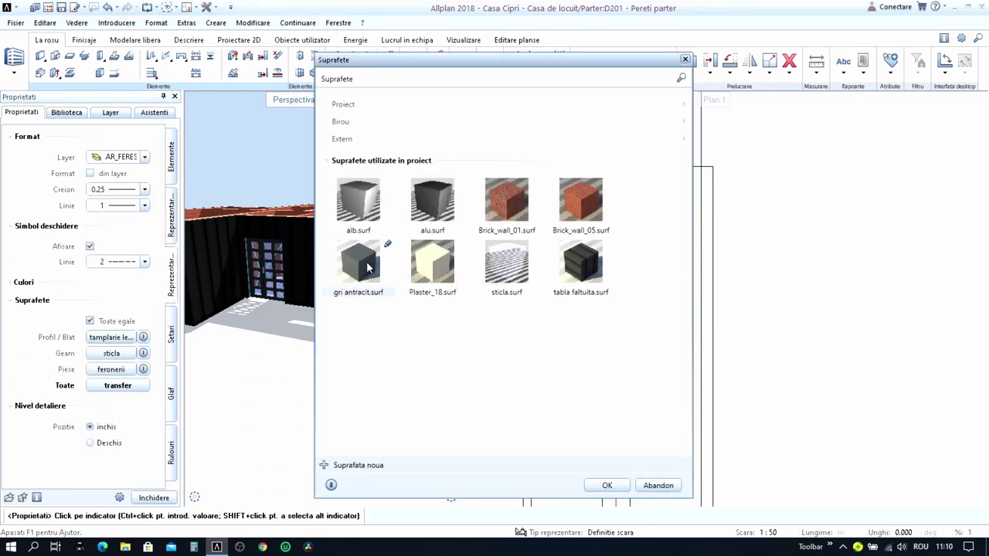
double_click(368, 266)
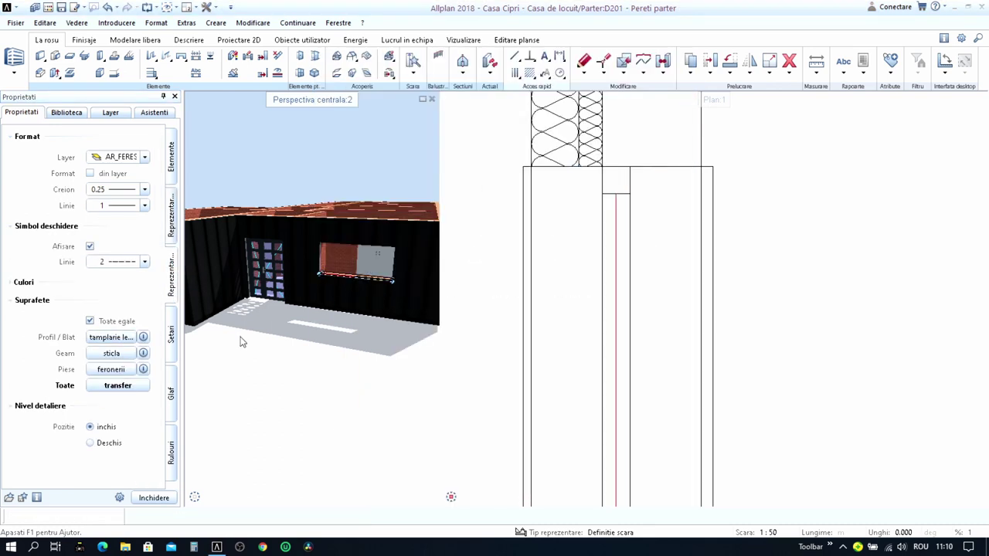
click(117, 387)
click(154, 498)
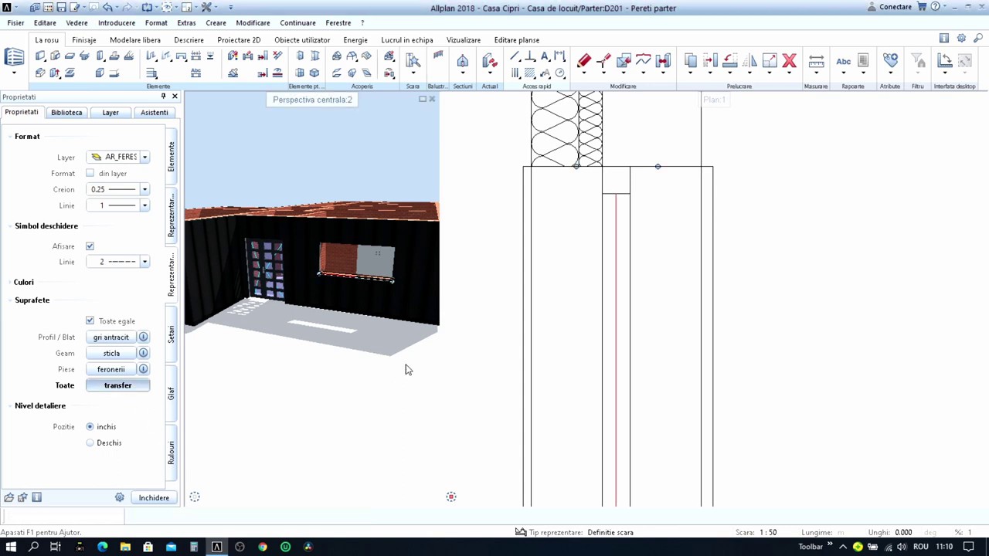
- Move the window along the left exterior wall using reference points at the wall corner
scroll(421, 307, down, 5)
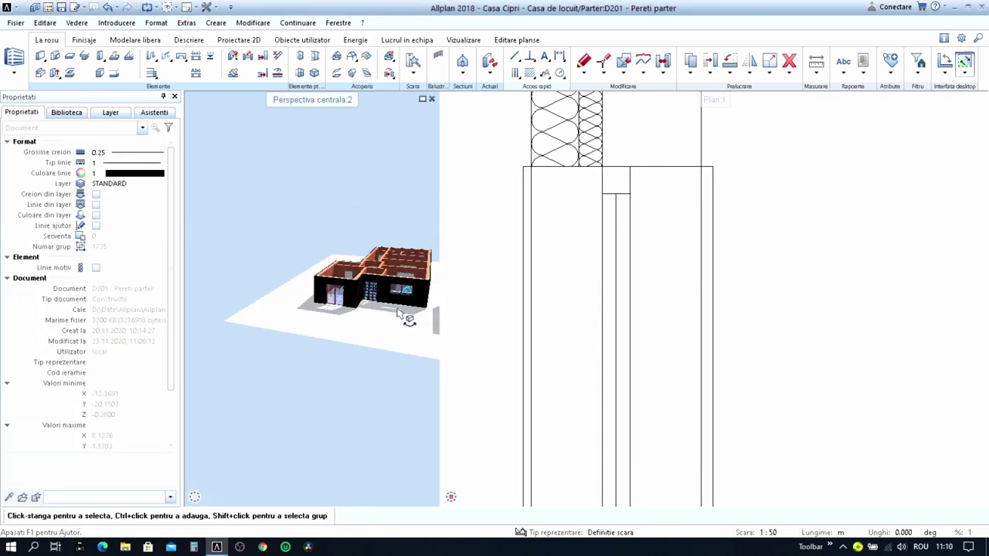
scroll(406, 315, up, 3)
scroll(622, 309, down, 2)
scroll(624, 272, down, 2)
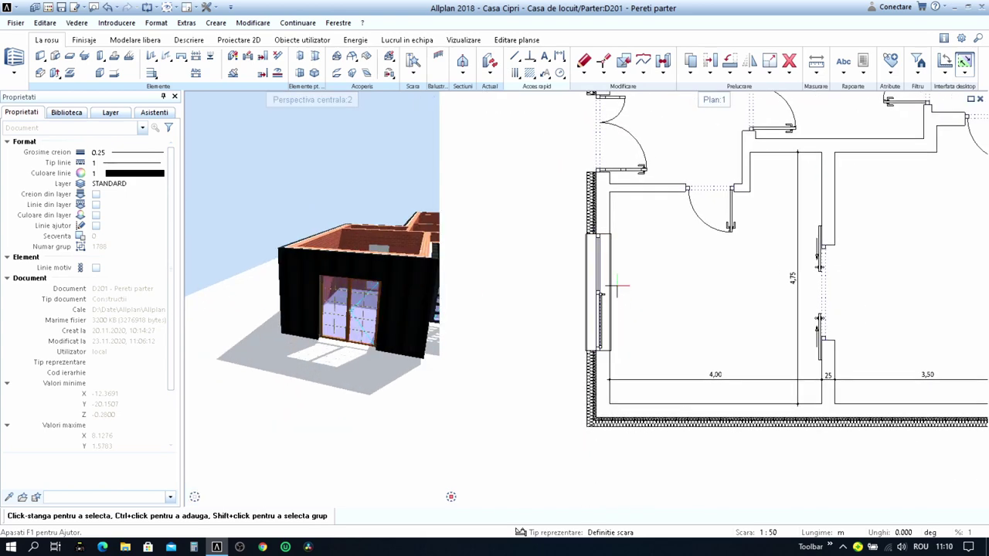
scroll(617, 288, up, 1)
key(m)
drag(538, 204, 659, 380)
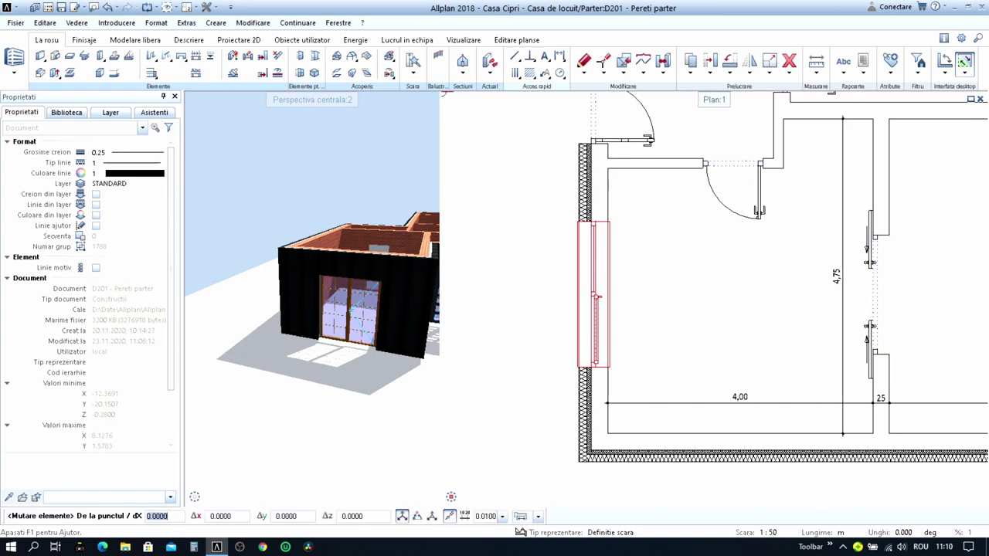
scroll(595, 292, up, 1)
click(613, 294)
scroll(610, 299, down, 1)
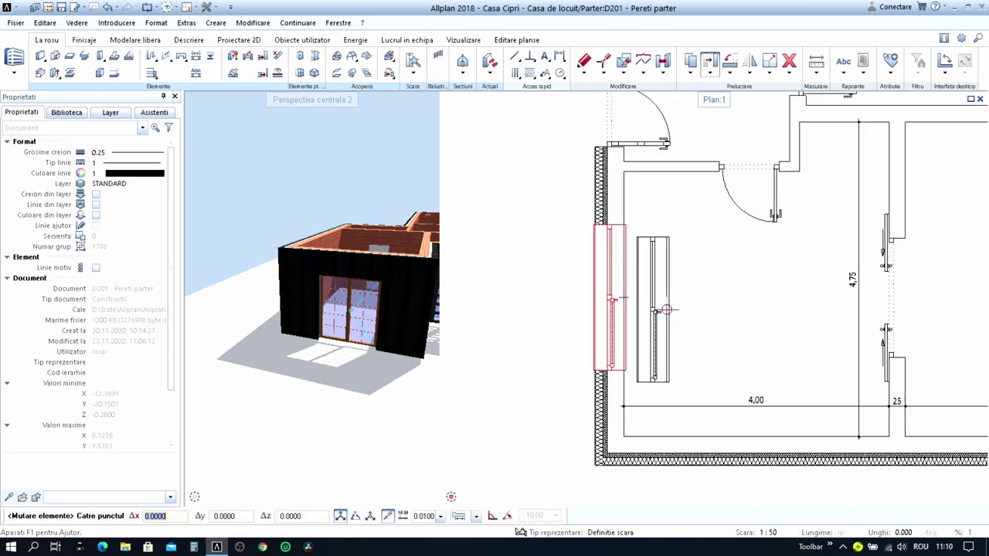
click(603, 313)
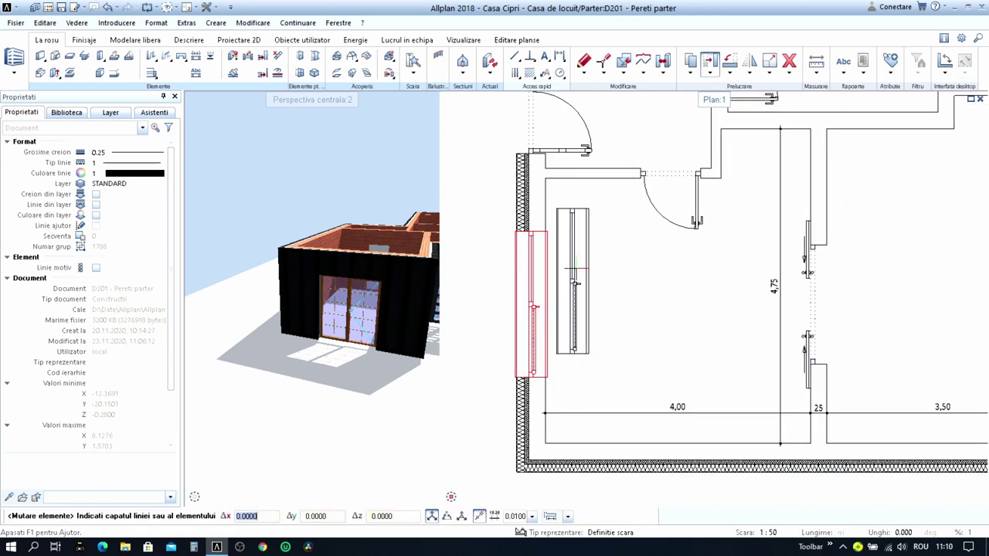
scroll(547, 202, up, 1)
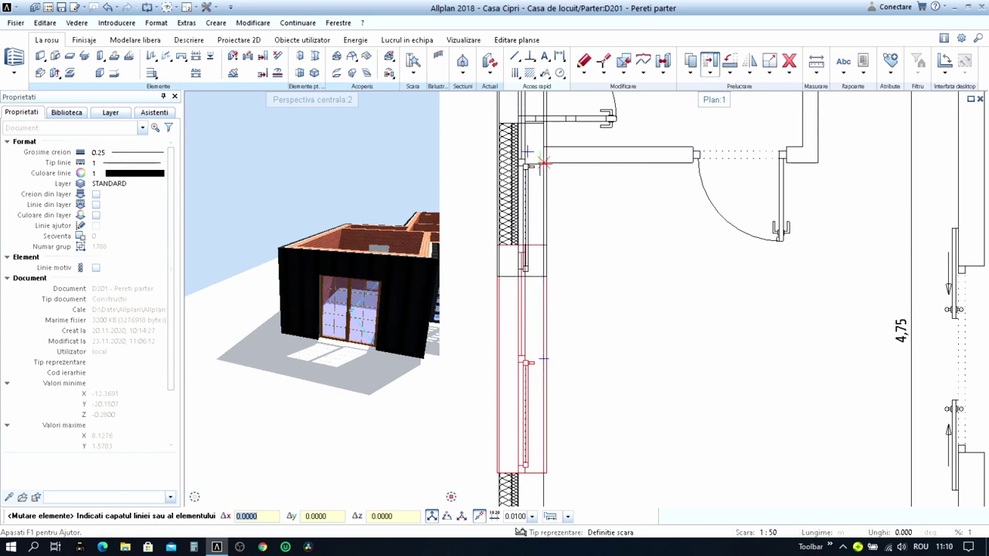
click(543, 162)
scroll(541, 232, down, 1)
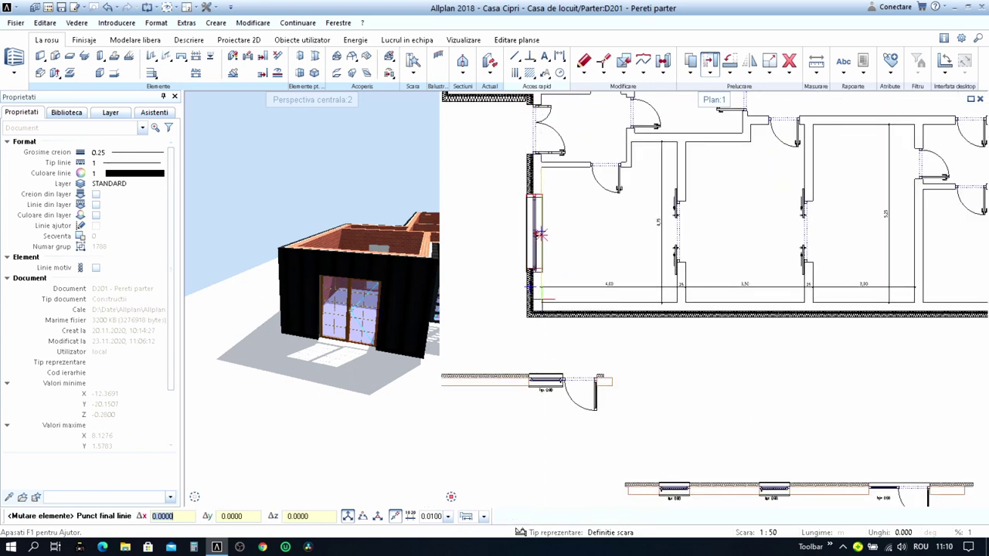
click(541, 299)
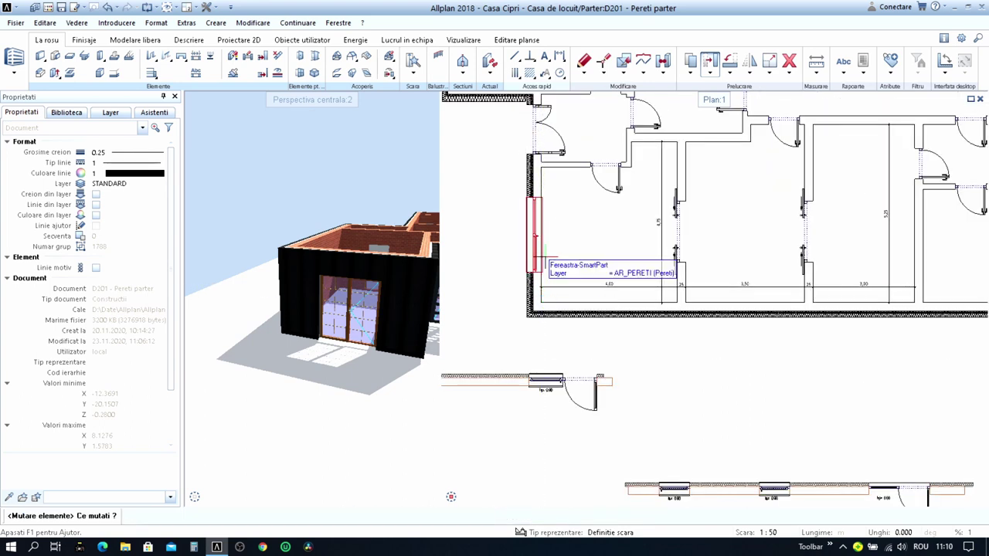
scroll(580, 244, up, 1)
- Measure the 0.90 m distance beside the window with F2
key(F2)
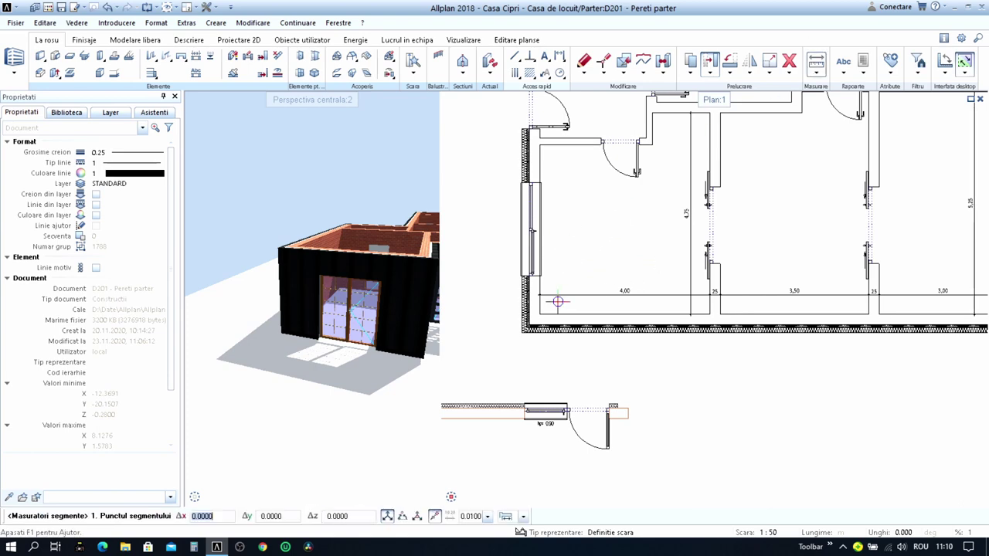
scroll(533, 326, up, 2)
click(521, 327)
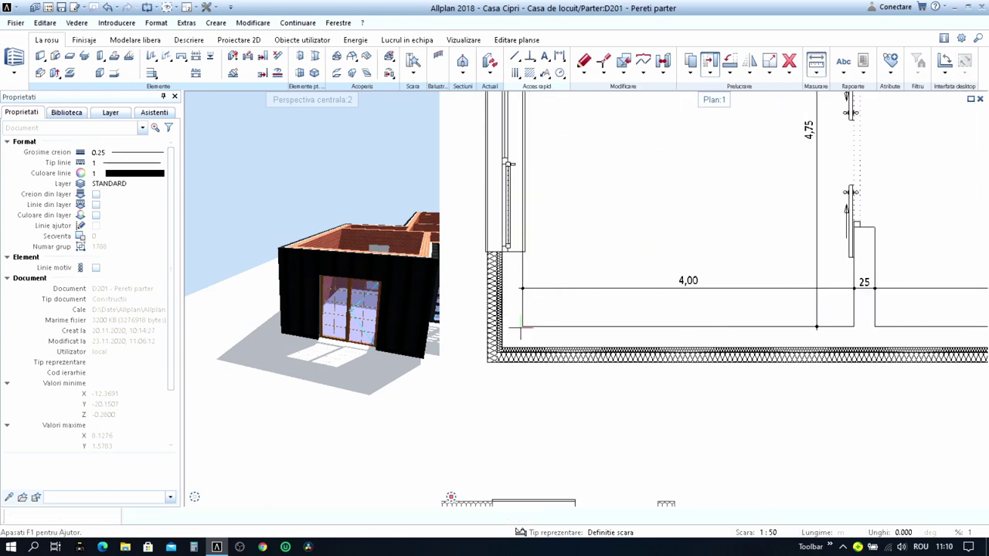
scroll(522, 255, up, 2)
click(533, 251)
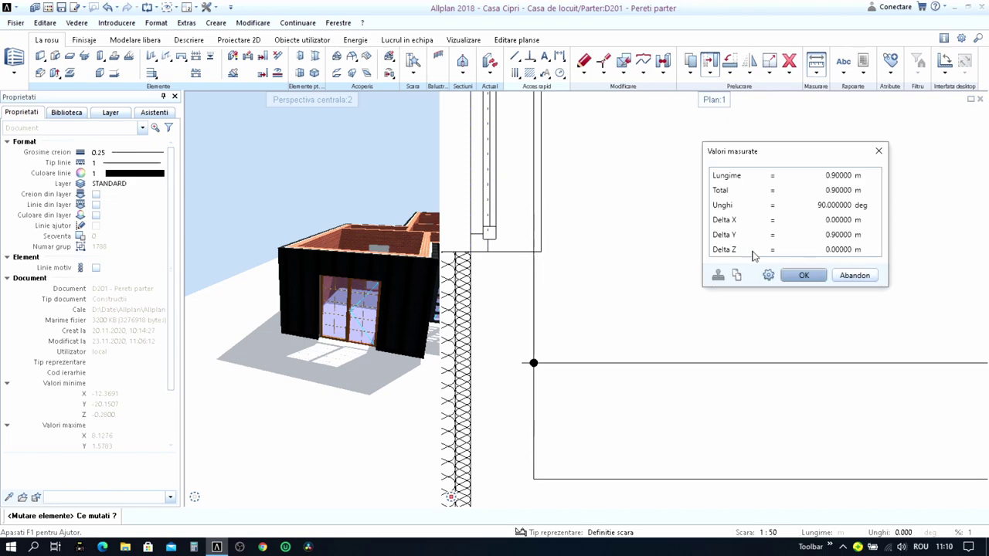
click(805, 275)
scroll(629, 304, down, 2)
scroll(585, 310, down, 2)
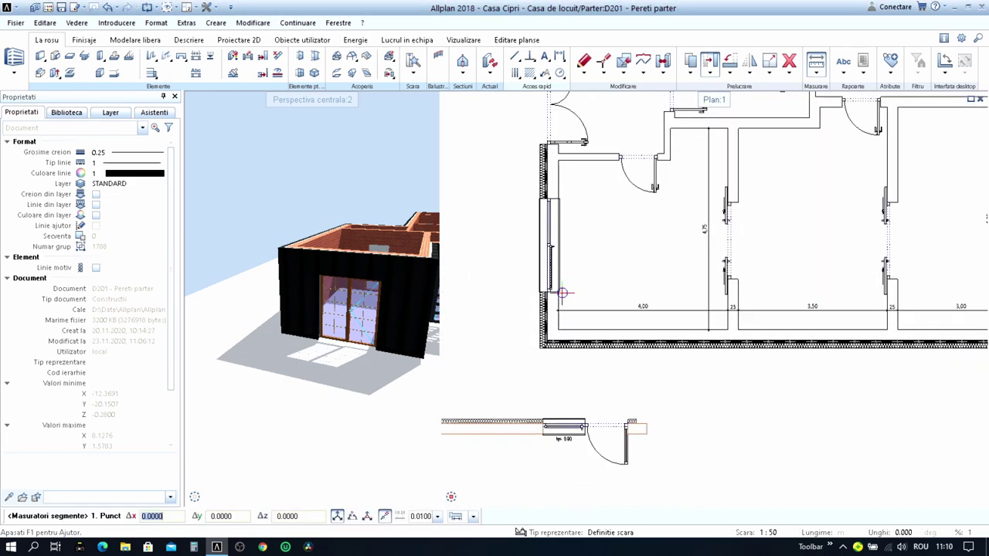
scroll(561, 331, down, 1)
scroll(562, 332, down, 1)
scroll(581, 172, down, 1)
scroll(592, 255, up, 1)
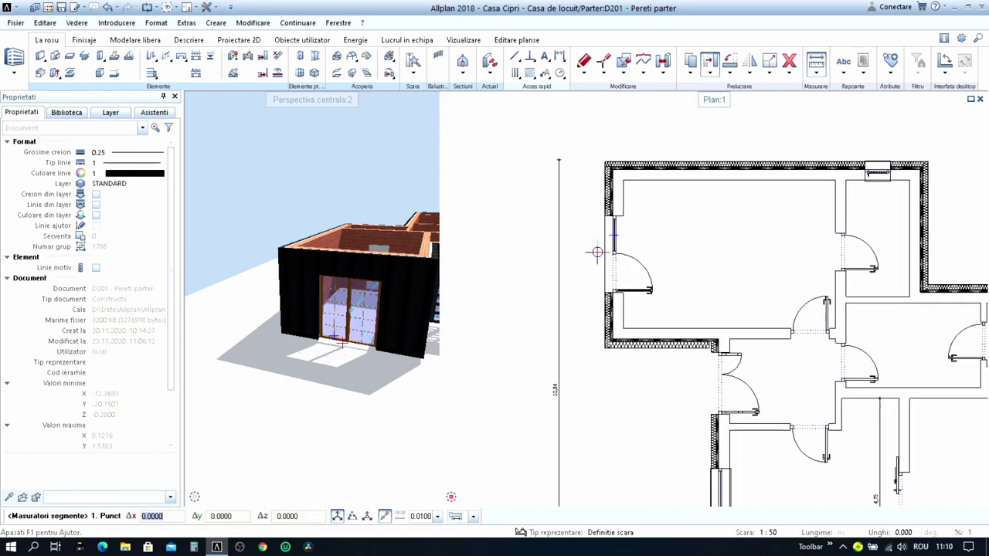
key(m)
scroll(597, 255, up, 3)
scroll(610, 232, up, 3)
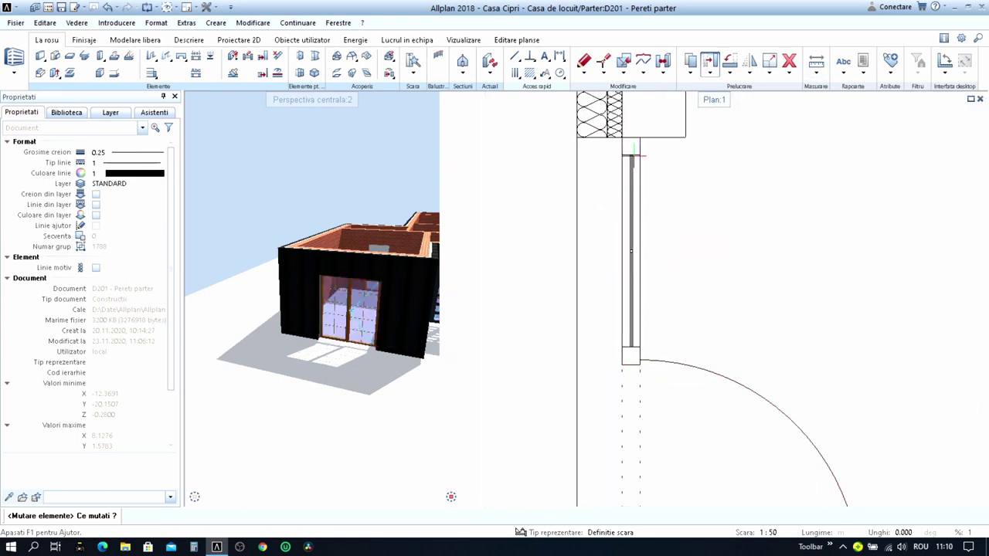
- Delete the door in the left wall, then restore it with undo
click(634, 149)
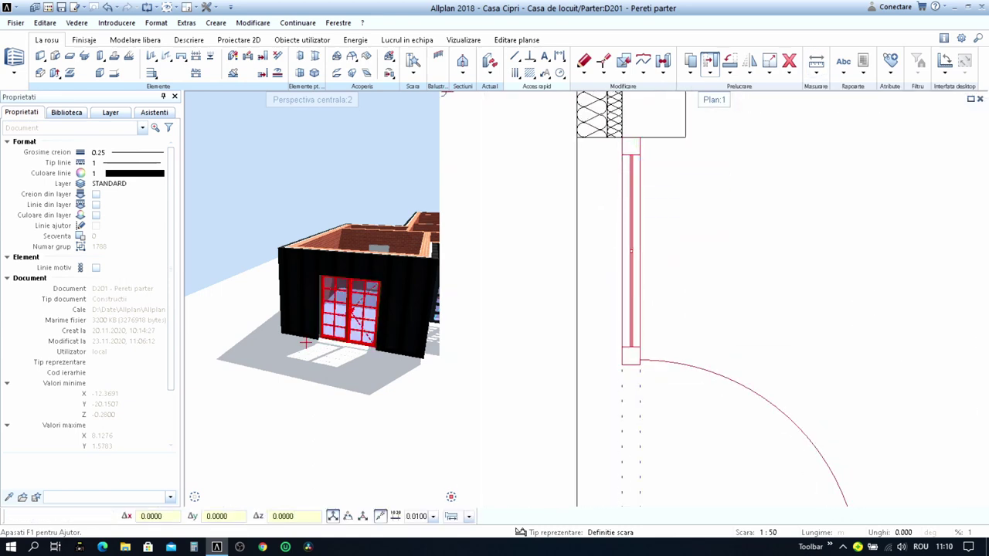
click(633, 153)
key(Escape)
scroll(641, 155, up, 1)
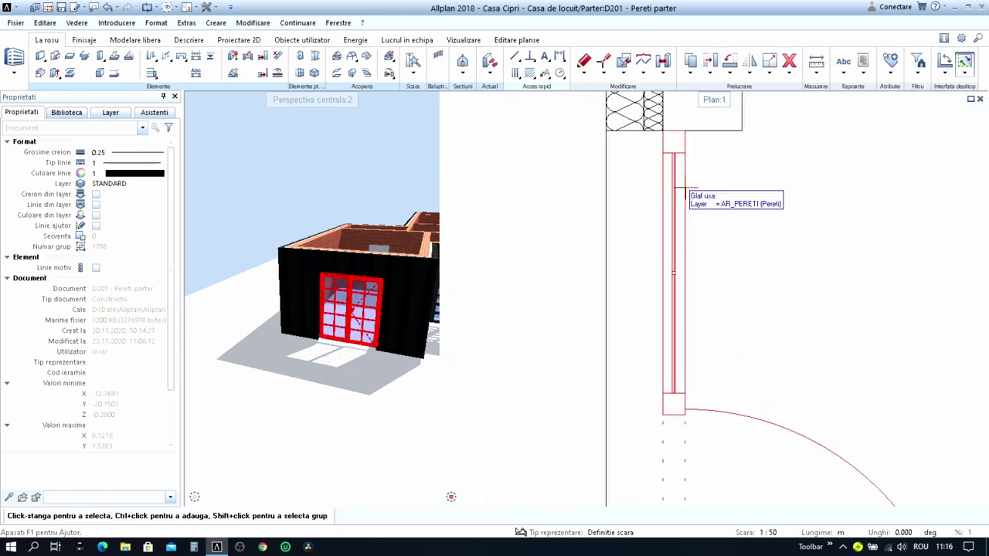
scroll(676, 156, up, 1)
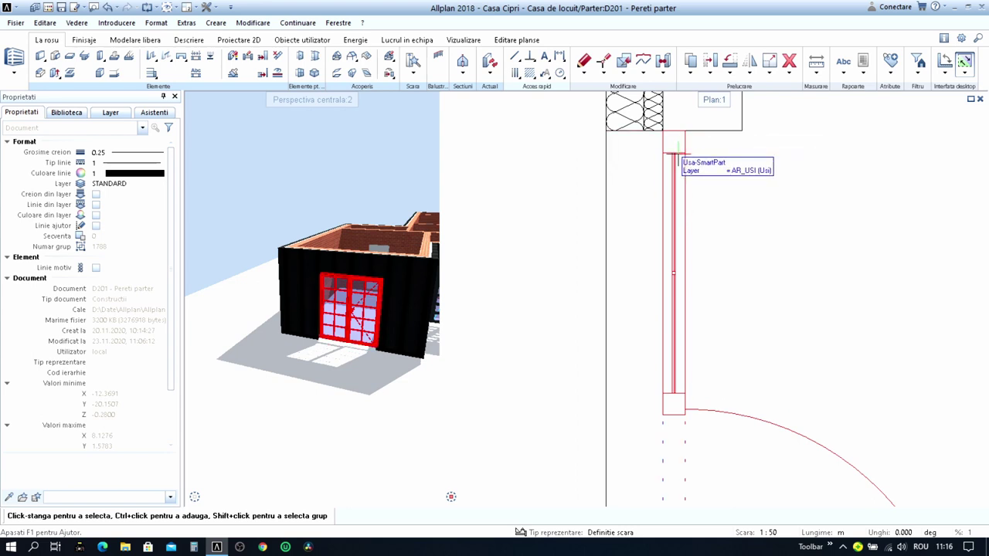
click(679, 154)
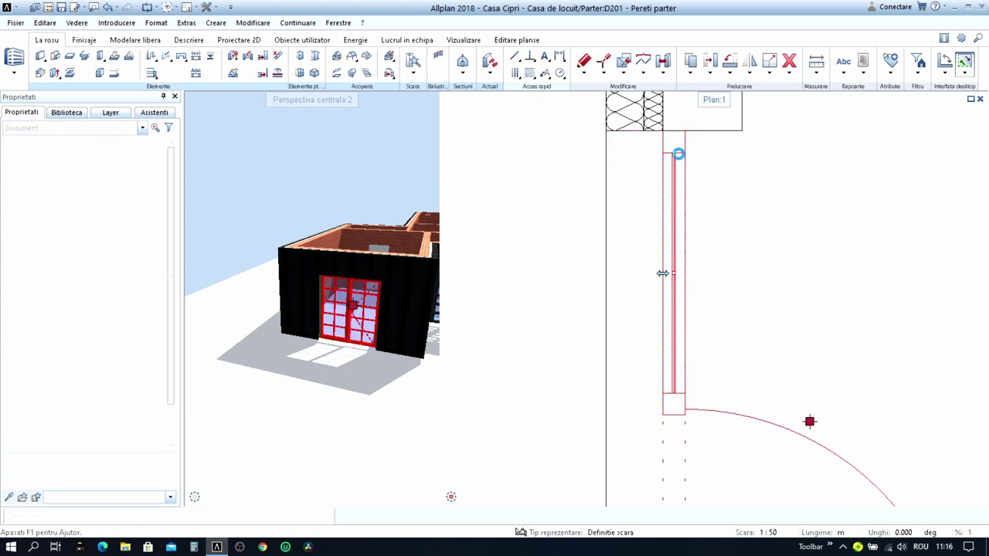
key(Escape)
key(Delete)
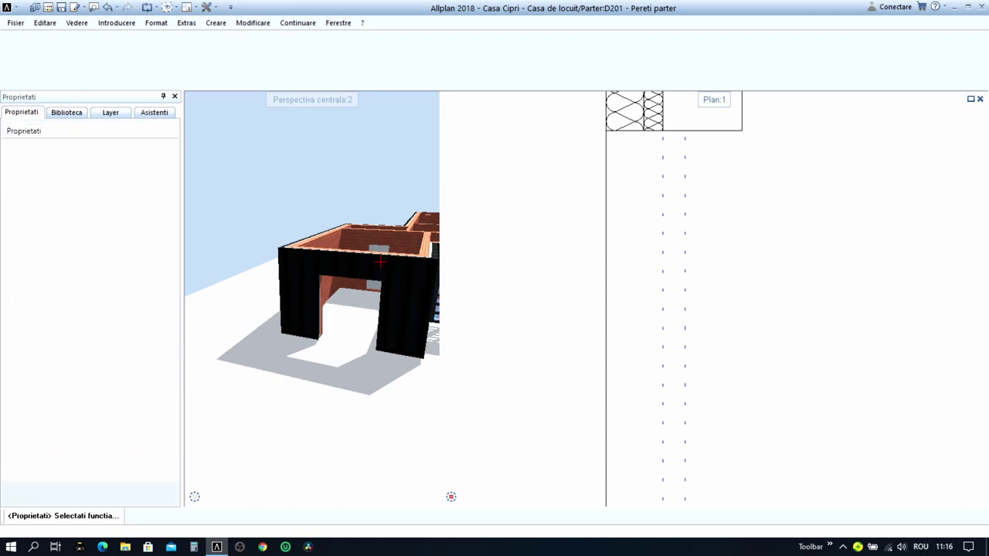
key(ctrl+z)
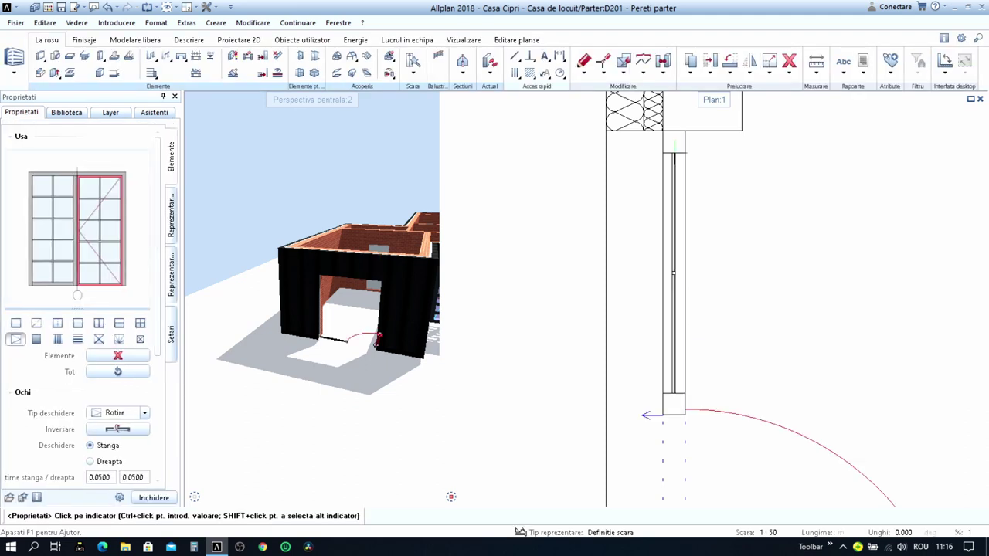
- Remove the glazing-bar grid from the door in its properties preview
scroll(94, 224, up, 2)
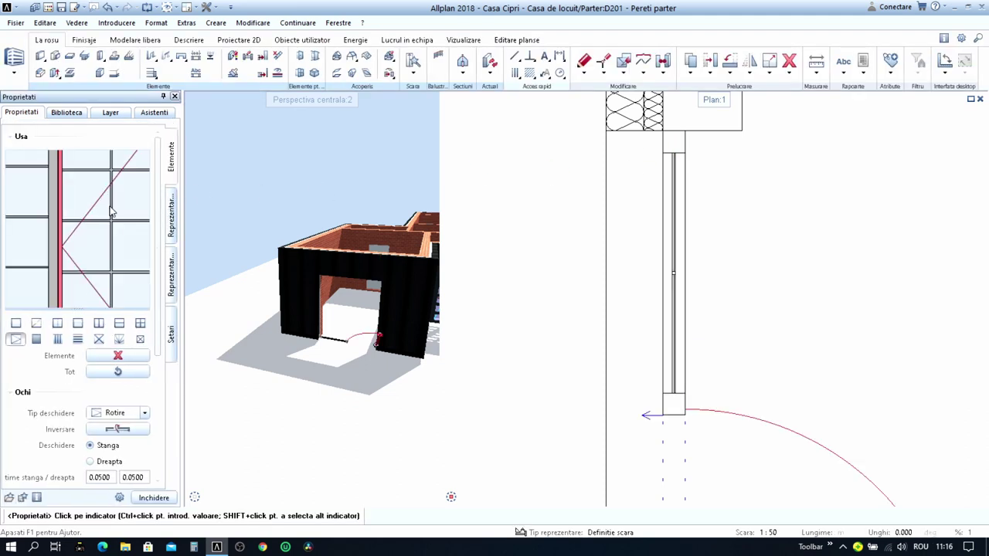
scroll(108, 224, up, 2)
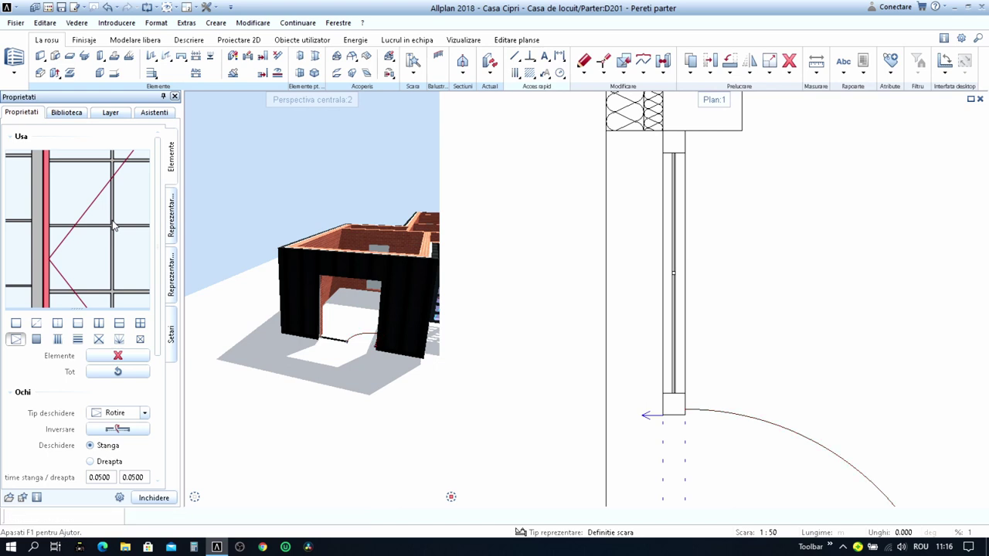
click(113, 225)
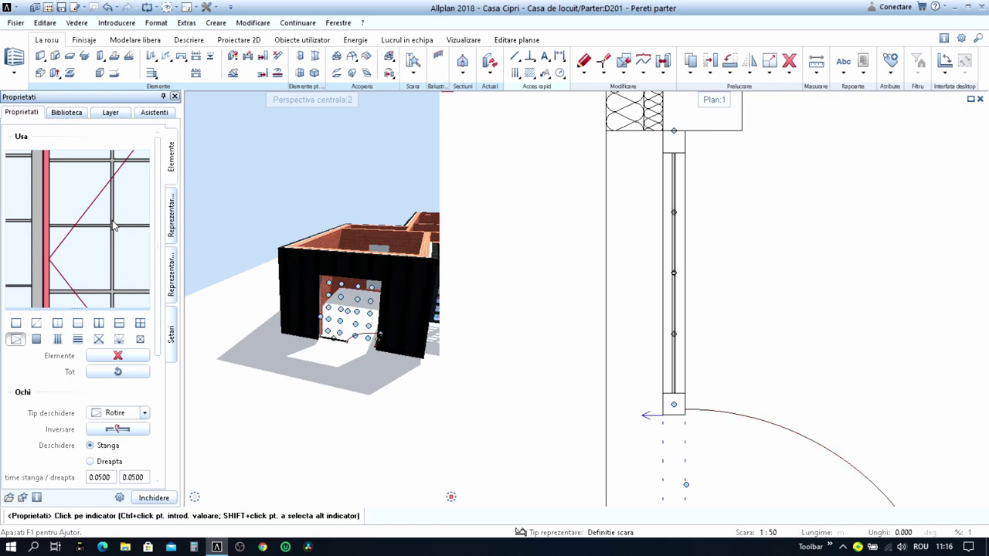
click(117, 356)
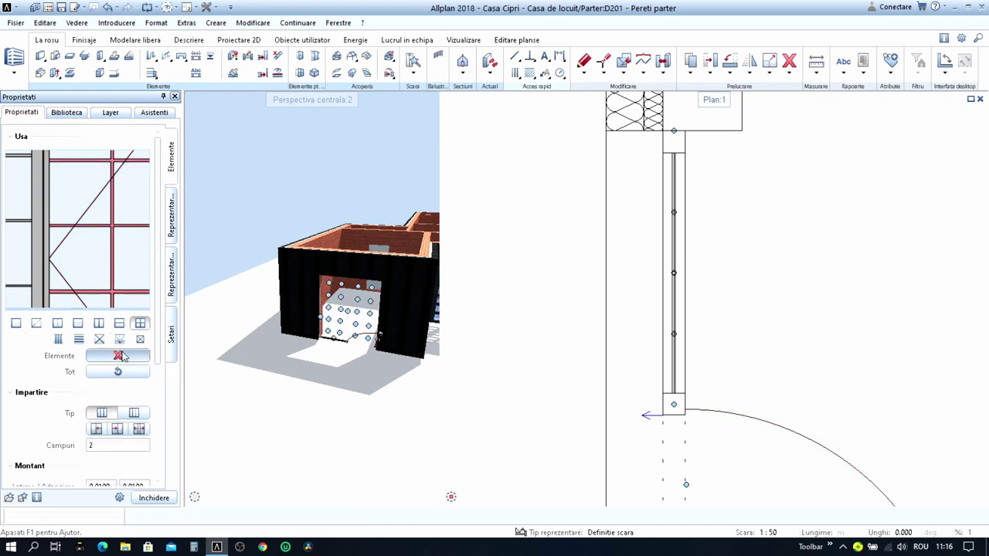
click(112, 245)
scroll(111, 243, down, 1)
scroll(111, 243, down, 1)
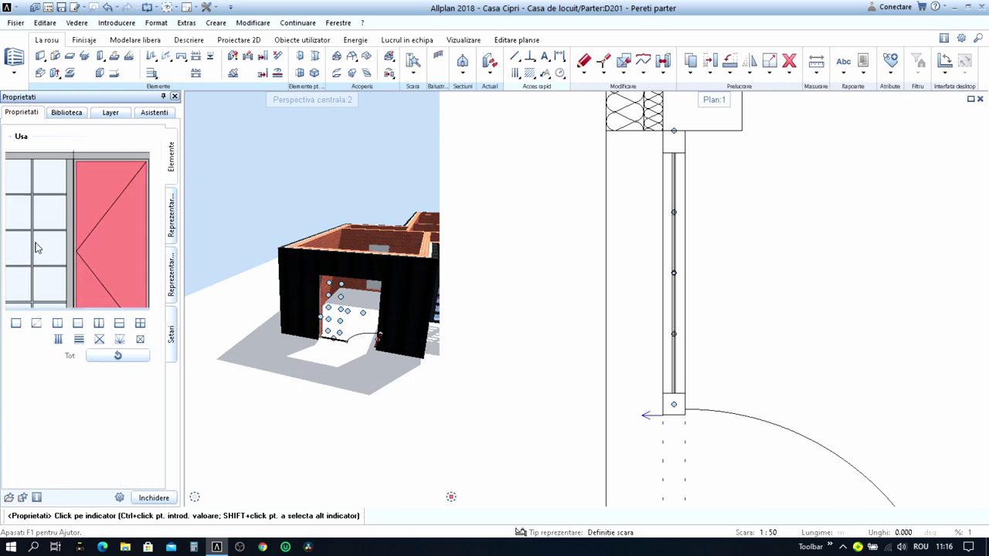
scroll(91, 230, up, 1)
scroll(92, 230, up, 1)
- Remove the glazing-bar cross, leaving a glazed door with a central vertical bar
click(87, 218)
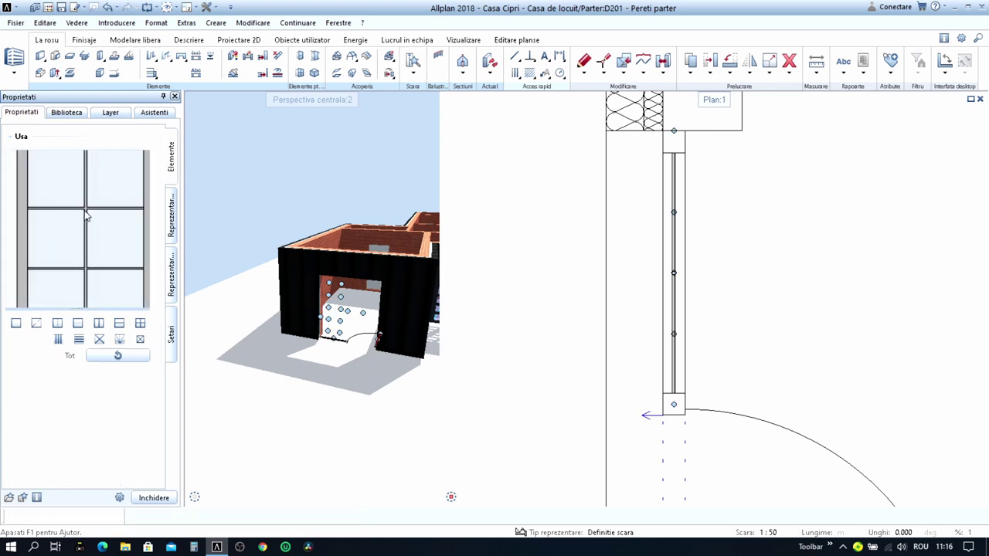
click(87, 217)
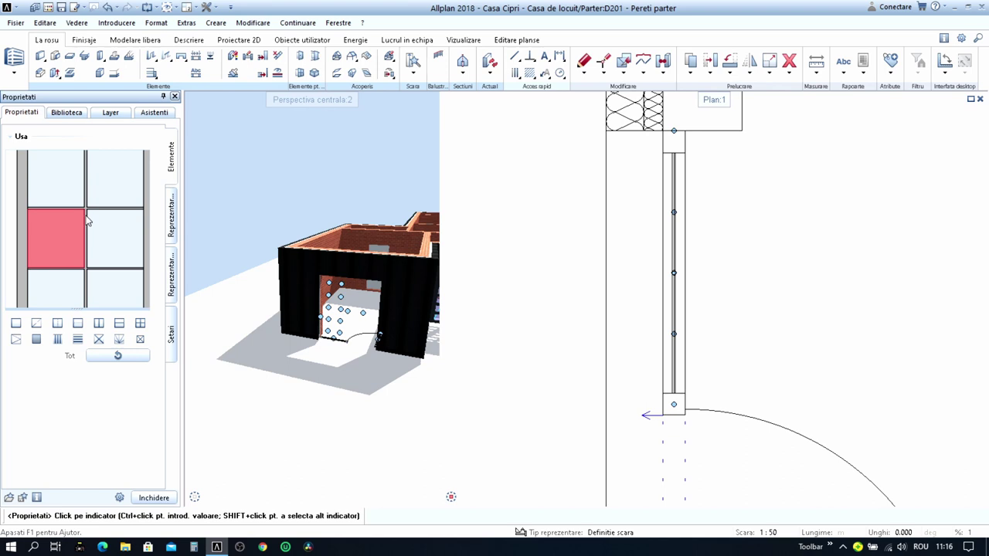
scroll(87, 219, up, 1)
scroll(87, 217, up, 1)
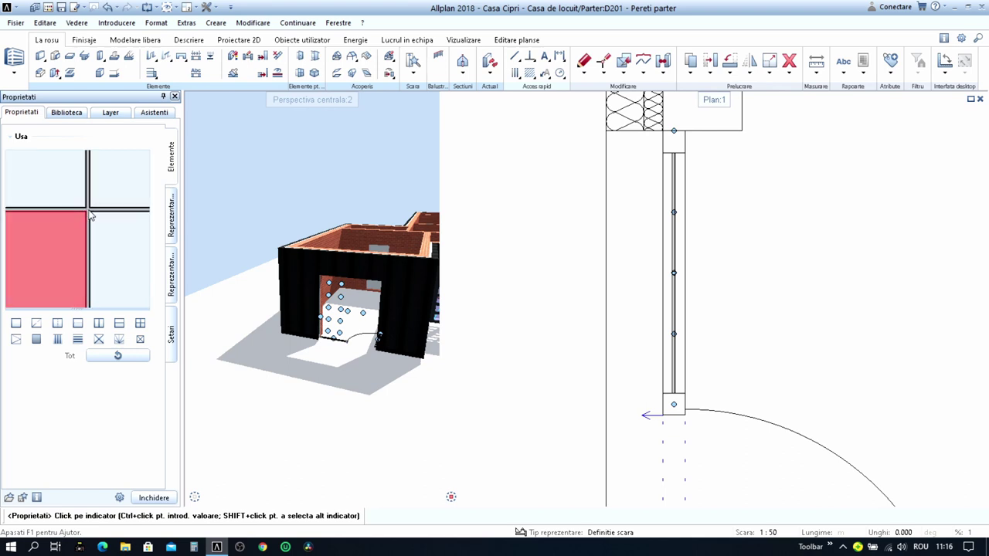
click(88, 216)
click(90, 218)
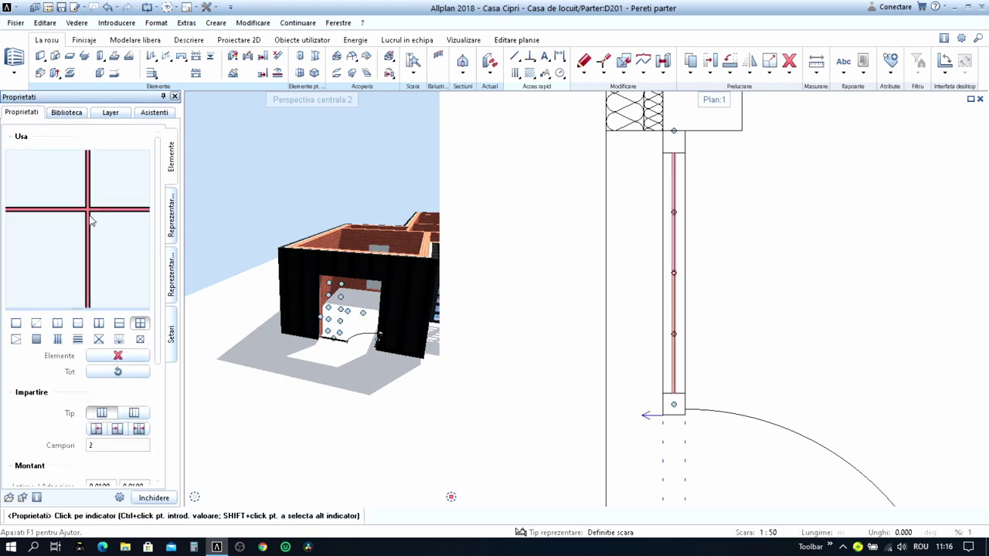
click(118, 356)
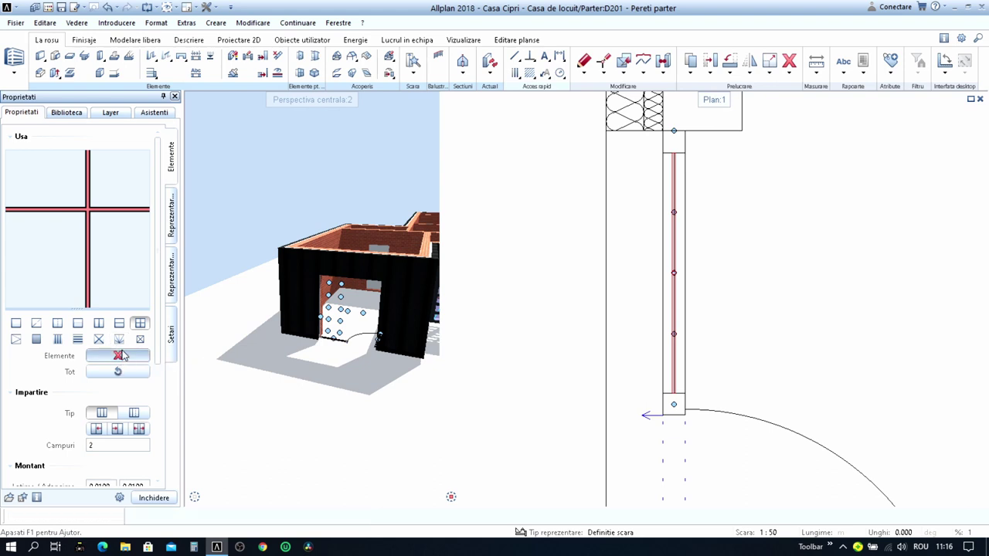
click(109, 248)
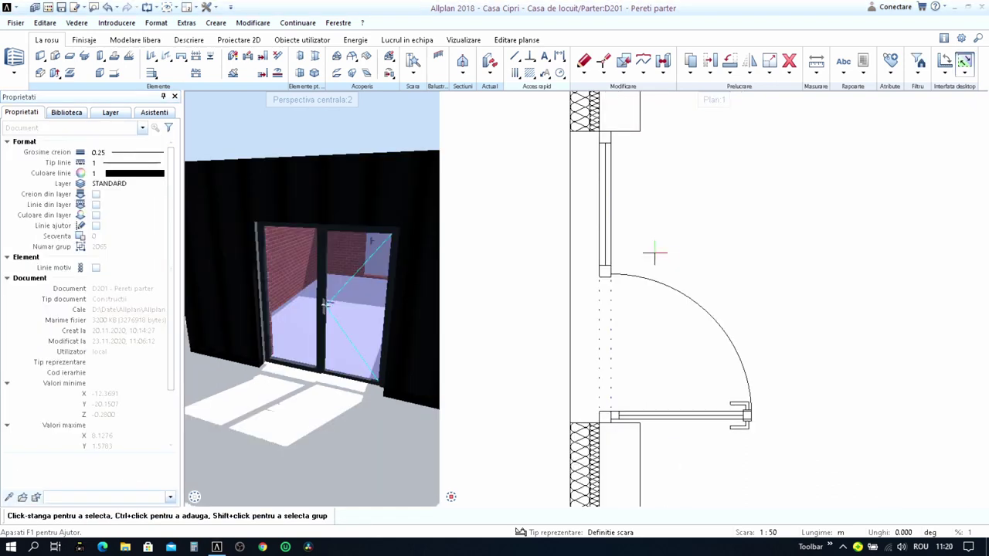
- Pan and zoom the plan to show the lower rooms
scroll(654, 254, down, 5)
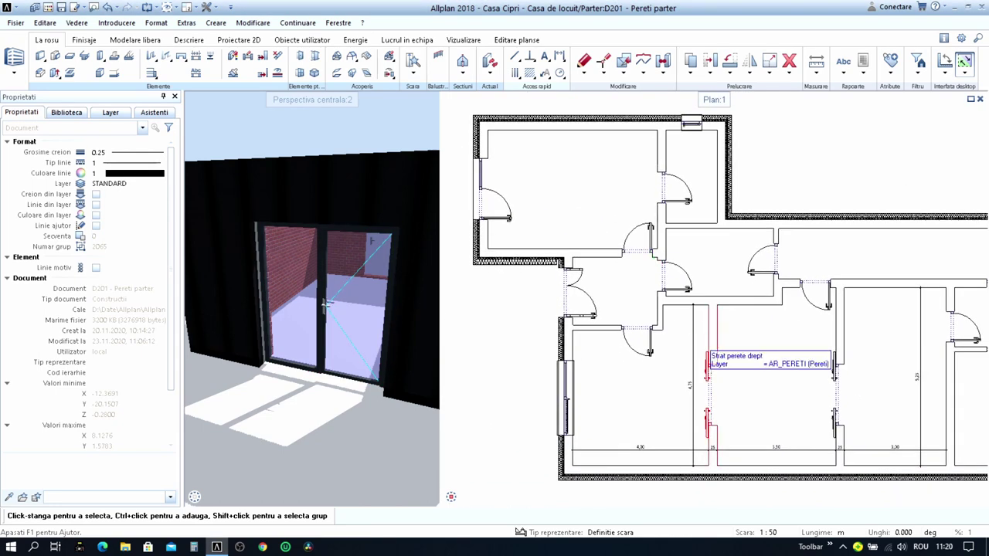
middle_drag(705, 357, 728, 293)
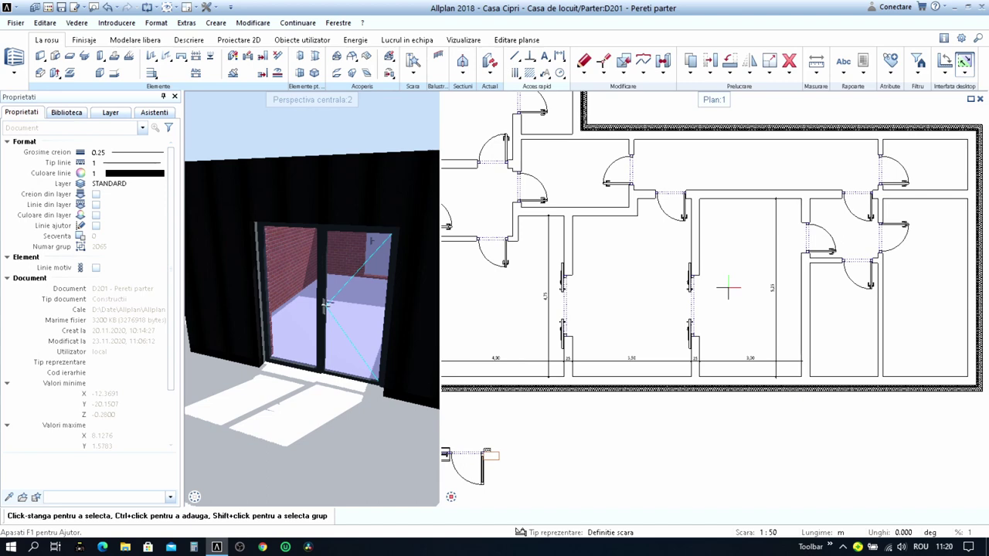
scroll(726, 294, down, 3)
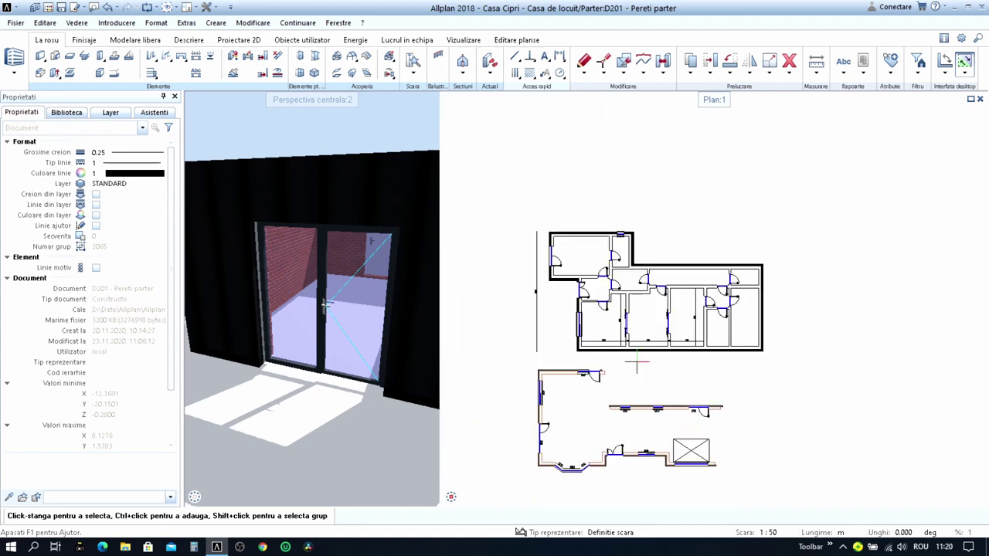
scroll(668, 428, up, 2)
scroll(668, 429, up, 2)
scroll(664, 425, up, 1)
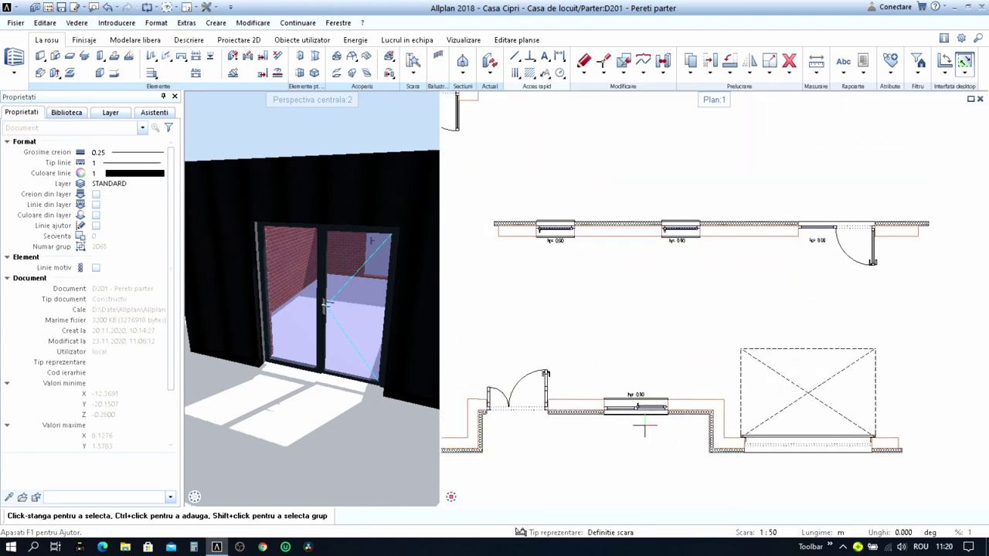
scroll(653, 417, up, 1)
scroll(641, 413, down, 4)
scroll(641, 408, up, 2)
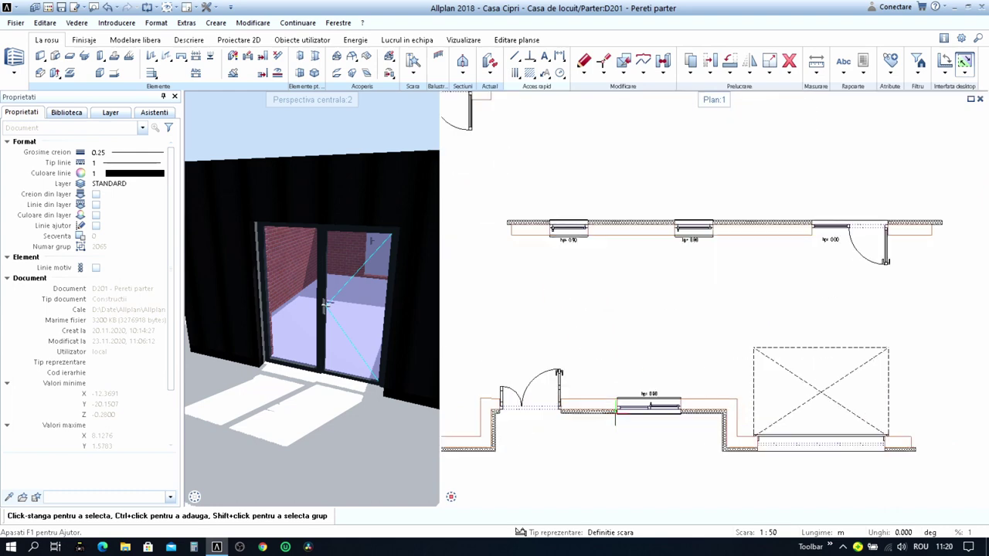
scroll(642, 408, up, 1)
scroll(325, 390, down, 5)
- Orbit the 3D perspective to the other facade and zoom in on the hp= 0.90 window
middle_drag(323, 386, 388, 425)
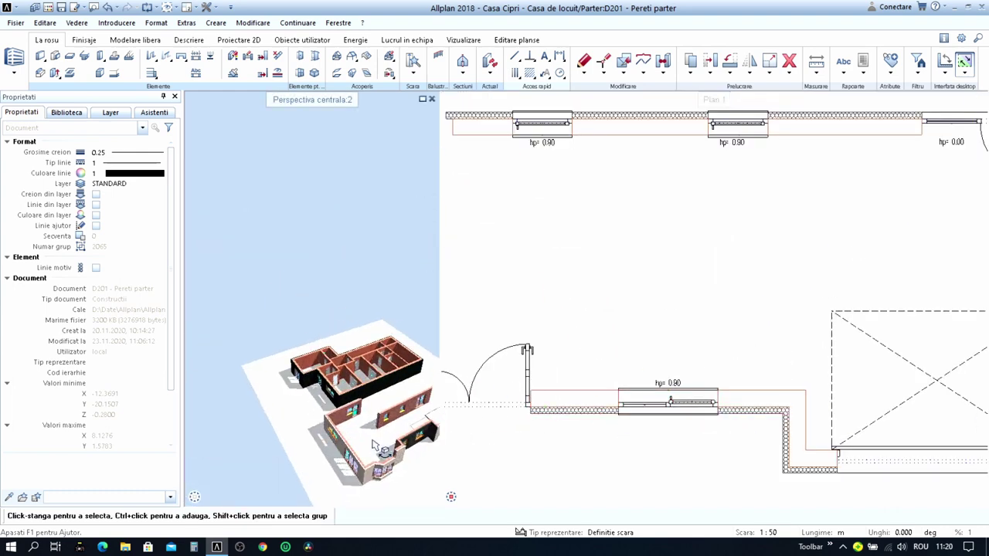
scroll(386, 425, up, 3)
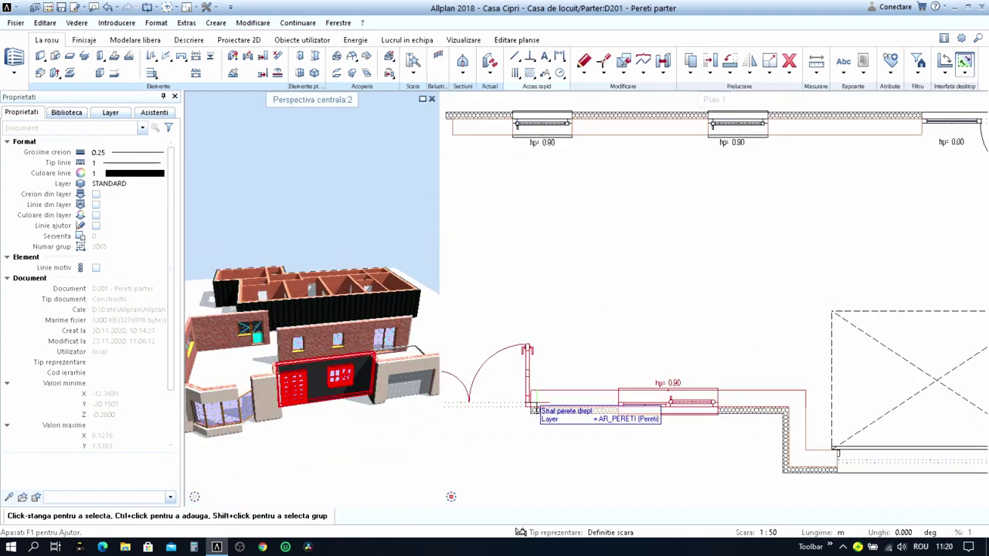
scroll(695, 401, up, 2)
scroll(695, 401, up, 2)
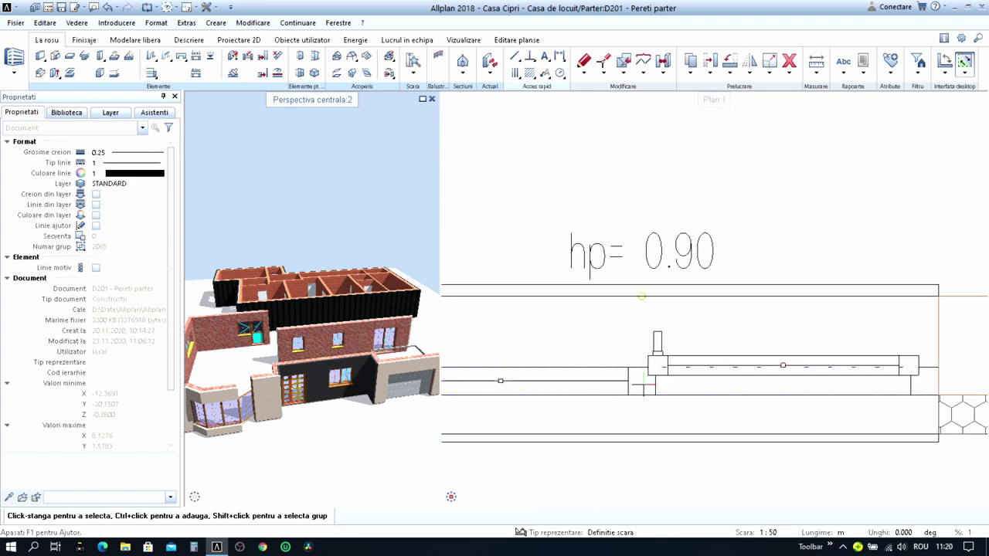
- Place a 1.50 m wide window, matching the existing one, in the lower exterior wall
right_click(595, 336)
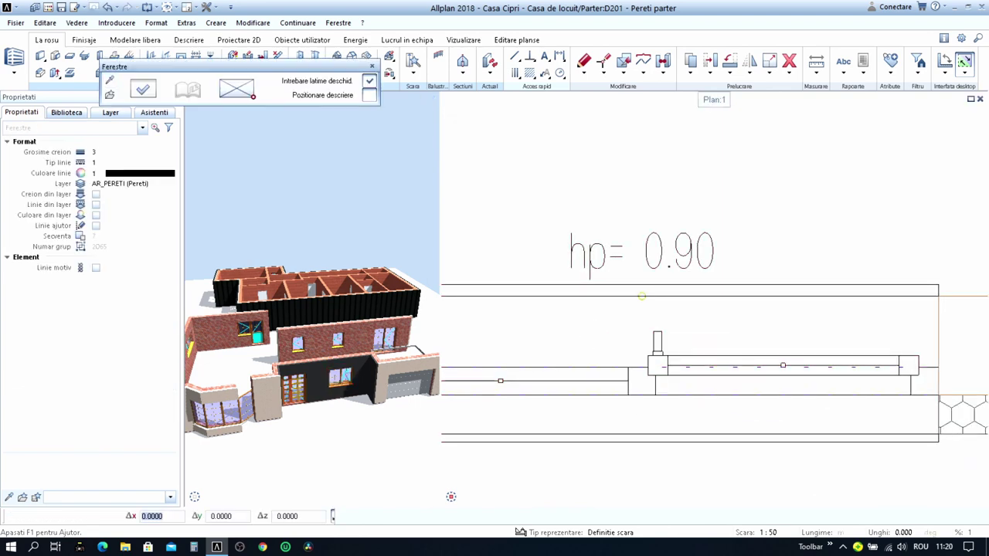
scroll(595, 335, down, 3)
scroll(618, 356, down, 3)
scroll(697, 369, up, 2)
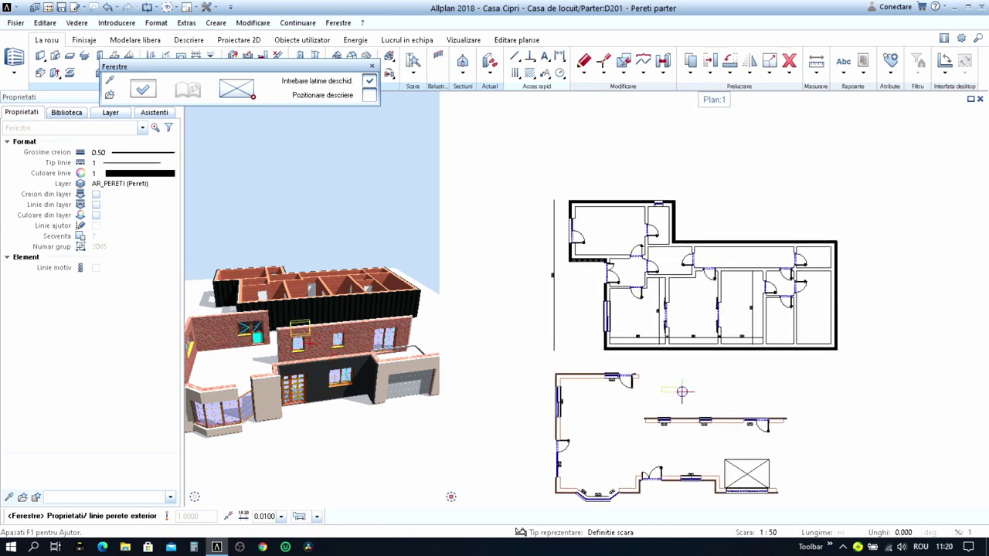
scroll(697, 363, up, 3)
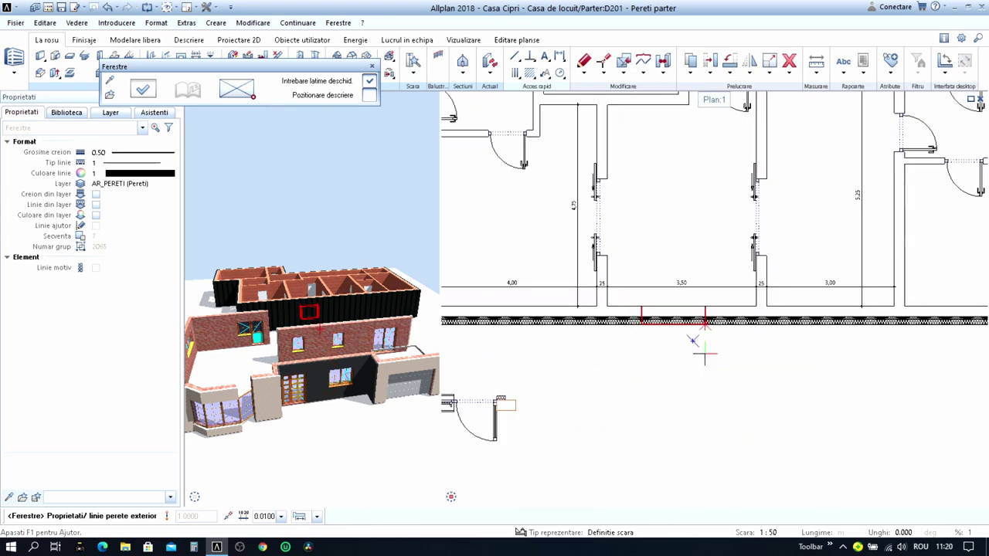
click(710, 352)
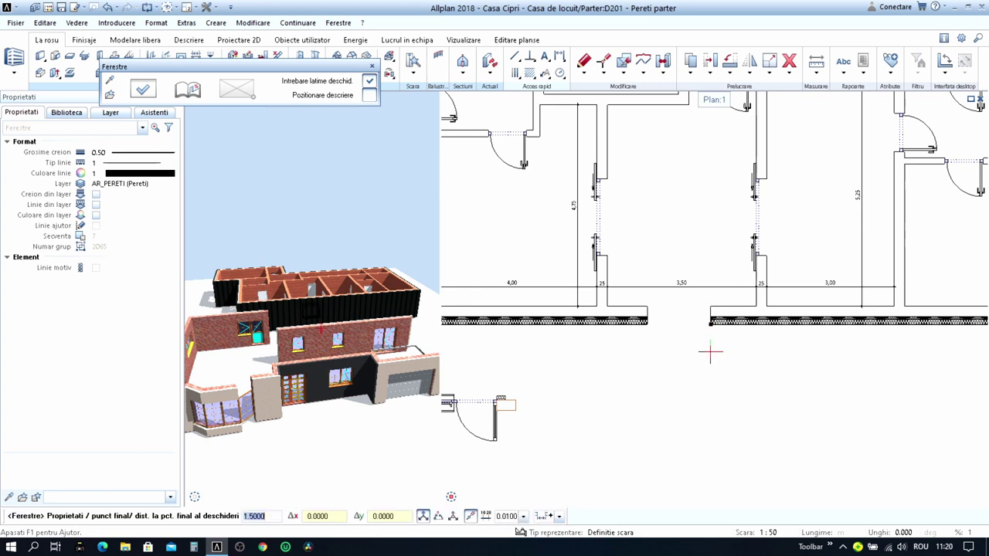
key(Return)
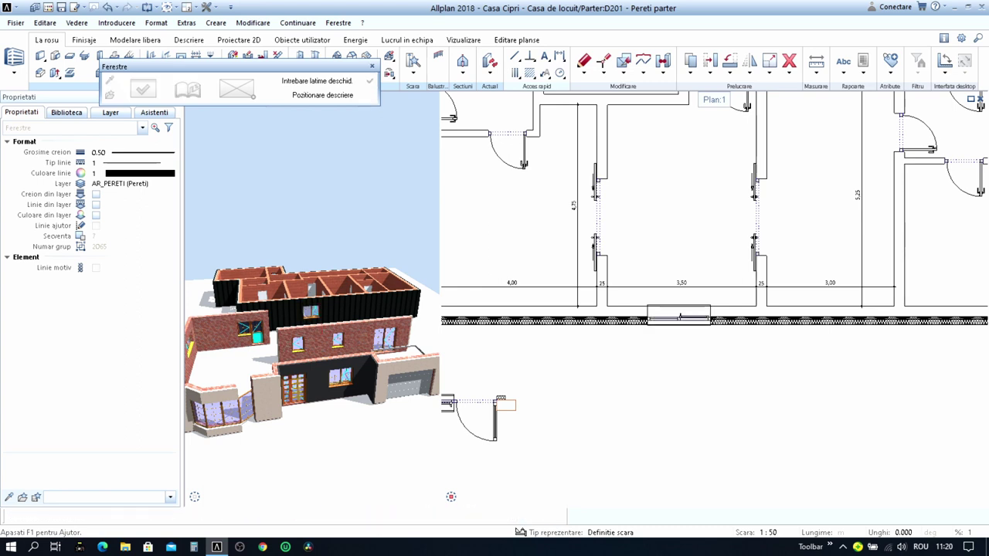
scroll(661, 307, up, 1)
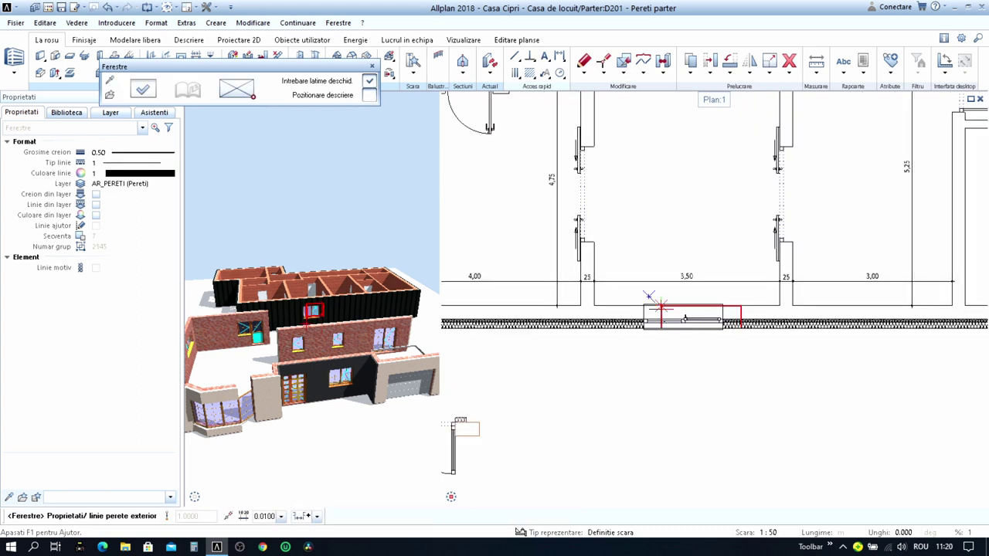
scroll(661, 308, up, 5)
key(Escape)
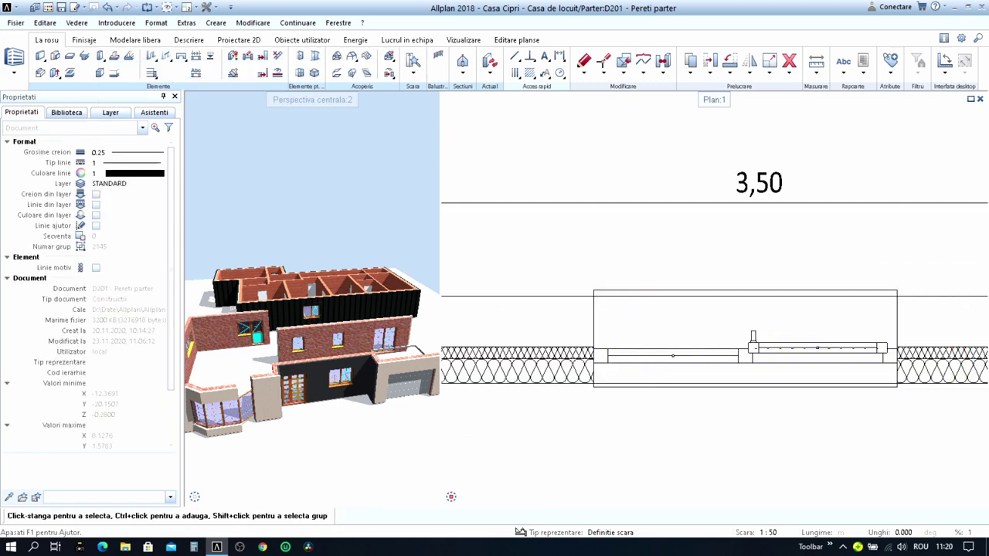
- Select the new window to check it in plan and 3D
click(651, 316)
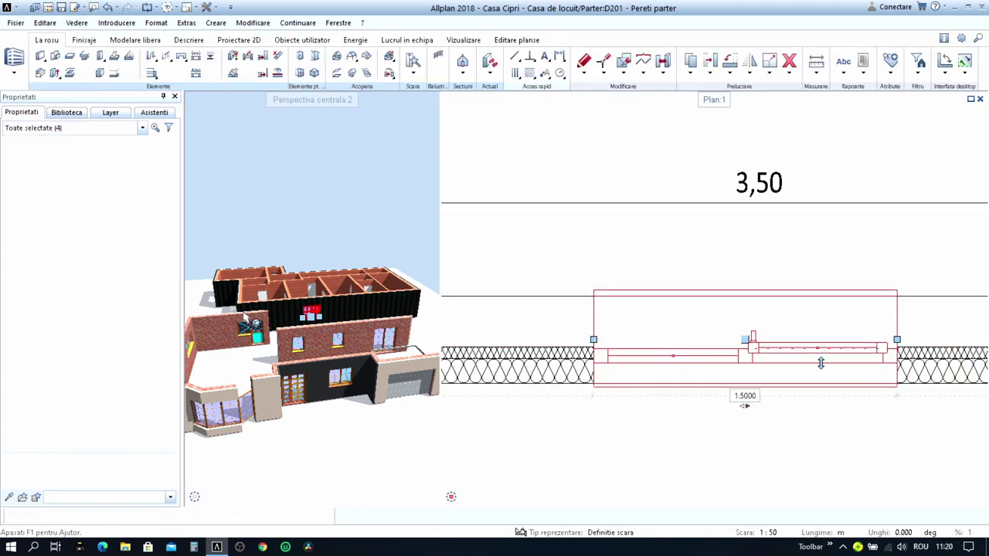
scroll(305, 323, up, 3)
scroll(343, 368, up, 2)
scroll(339, 401, down, 1)
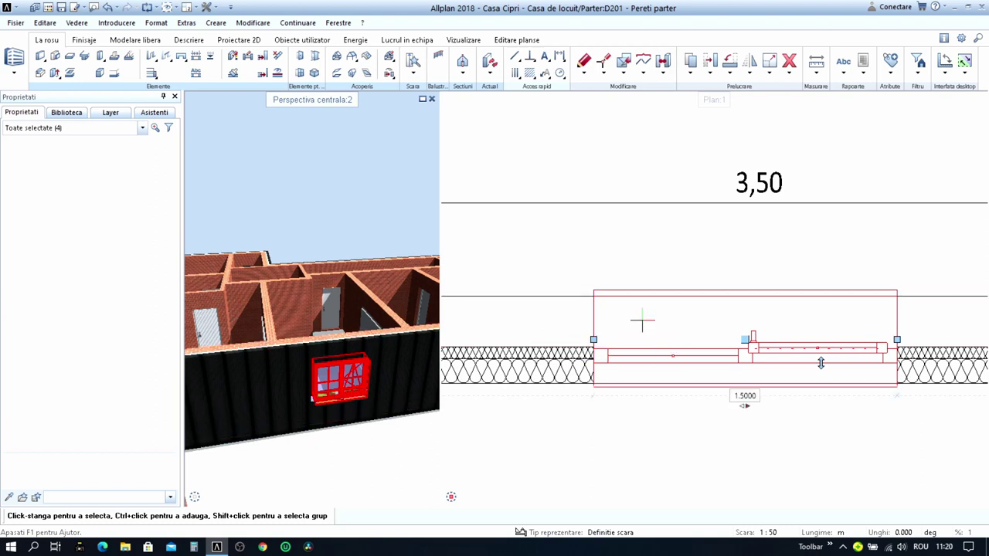
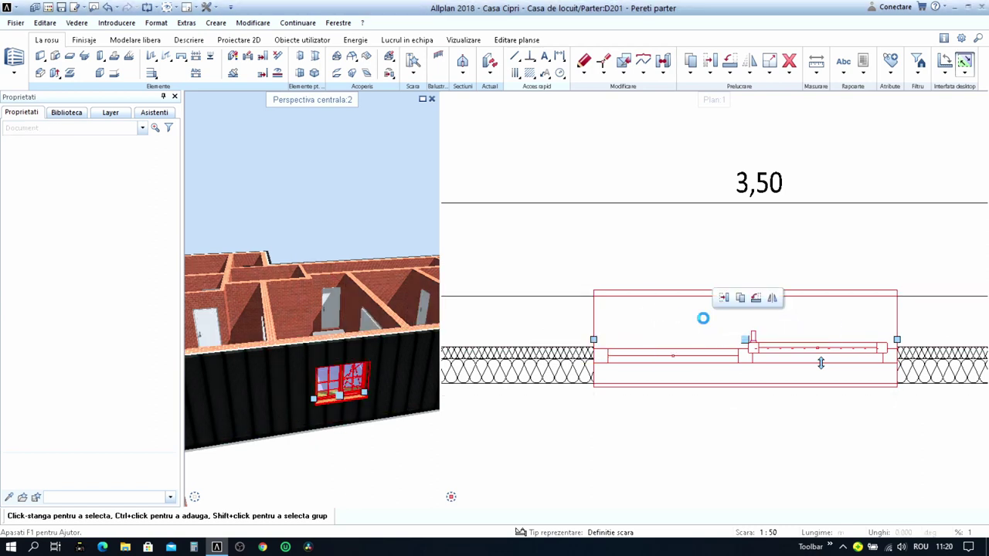
- Revise the 1.50 m front-wall window's sill and opening settings, giving the exterior reveal 0.18
click(703, 321)
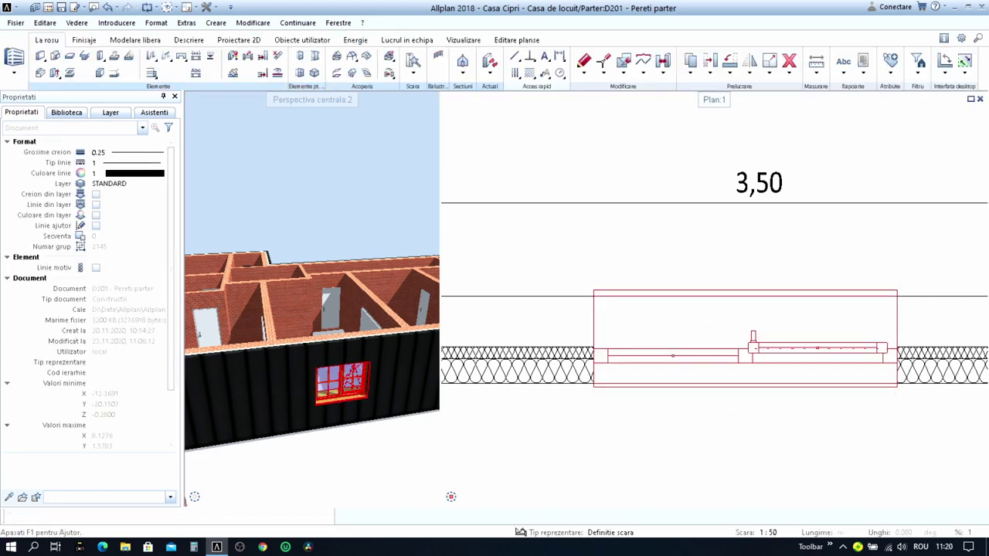
double_click(705, 324)
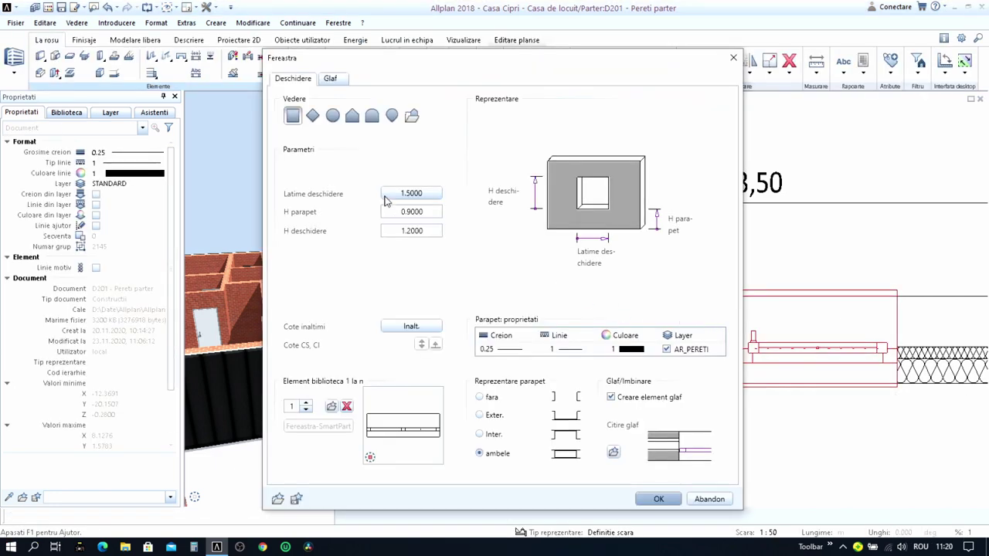
click(331, 81)
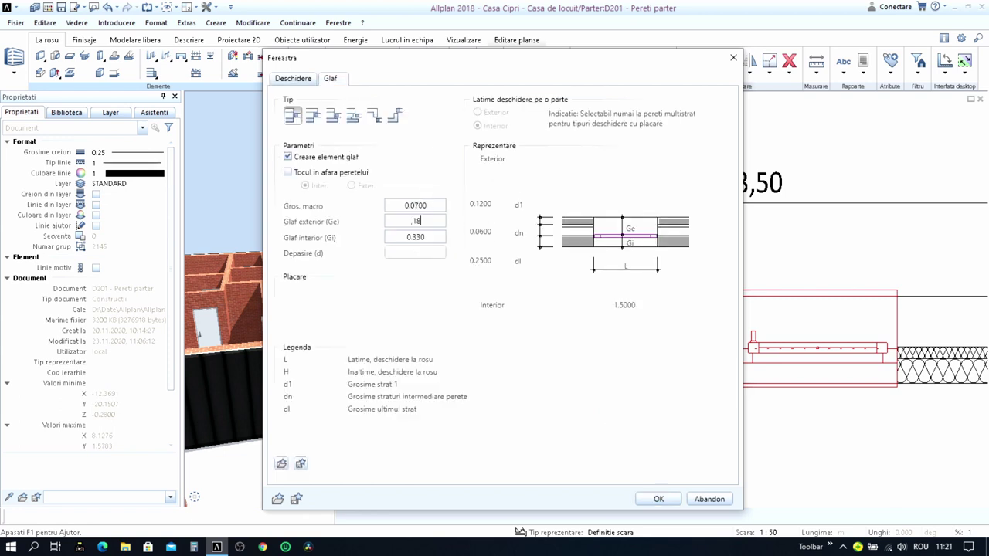
click(301, 79)
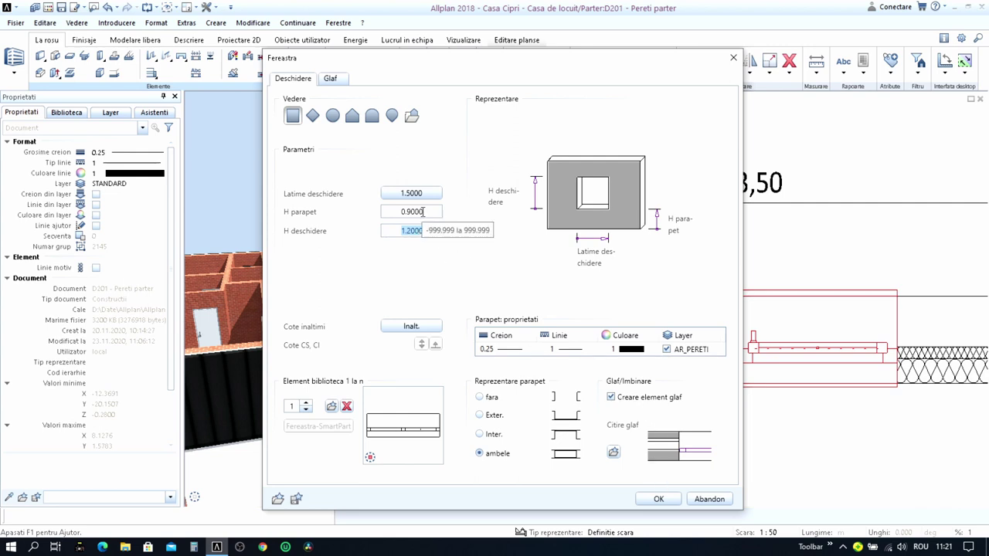
click(666, 499)
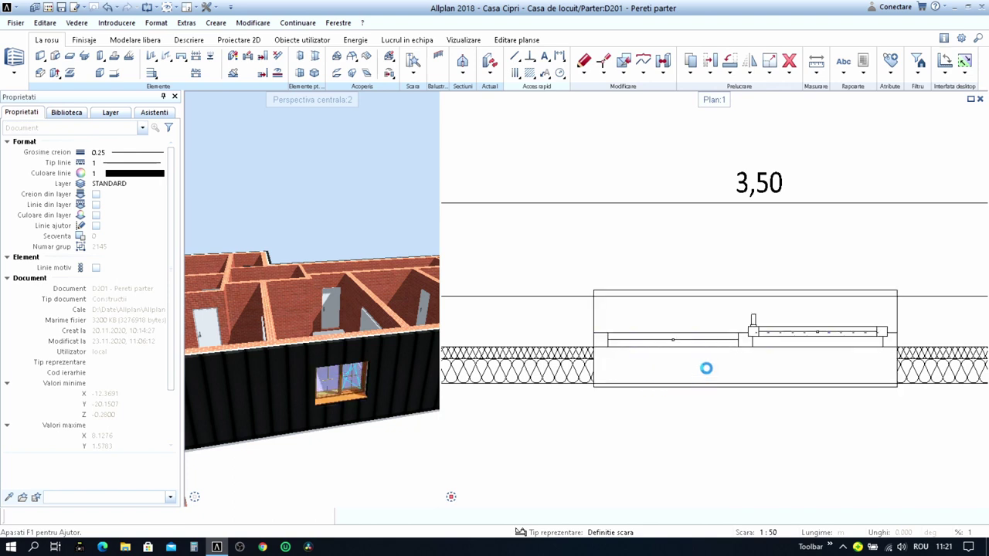
- Assign the gri antracit surface to the window's exterior sill in its 3D appearance settings
scroll(738, 356, up, 2)
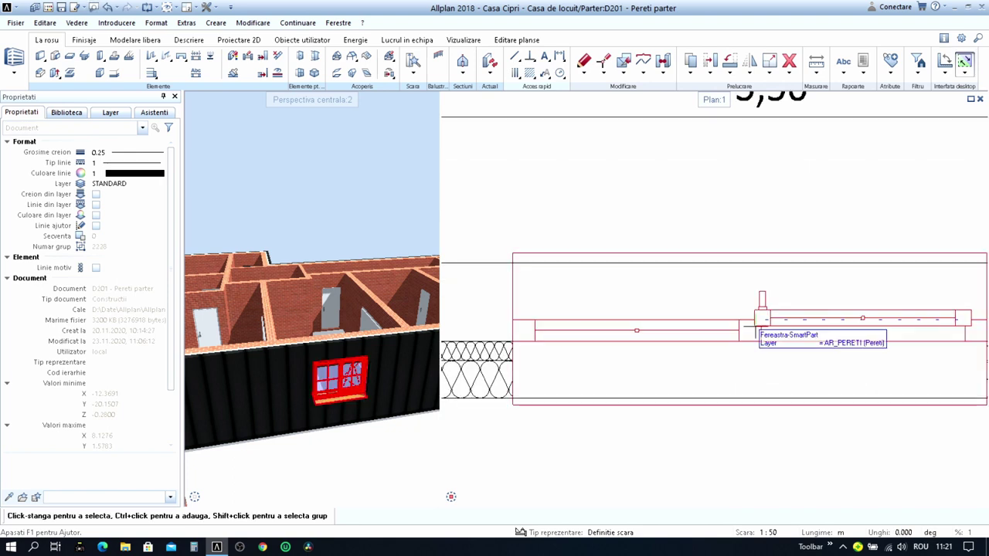
click(764, 297)
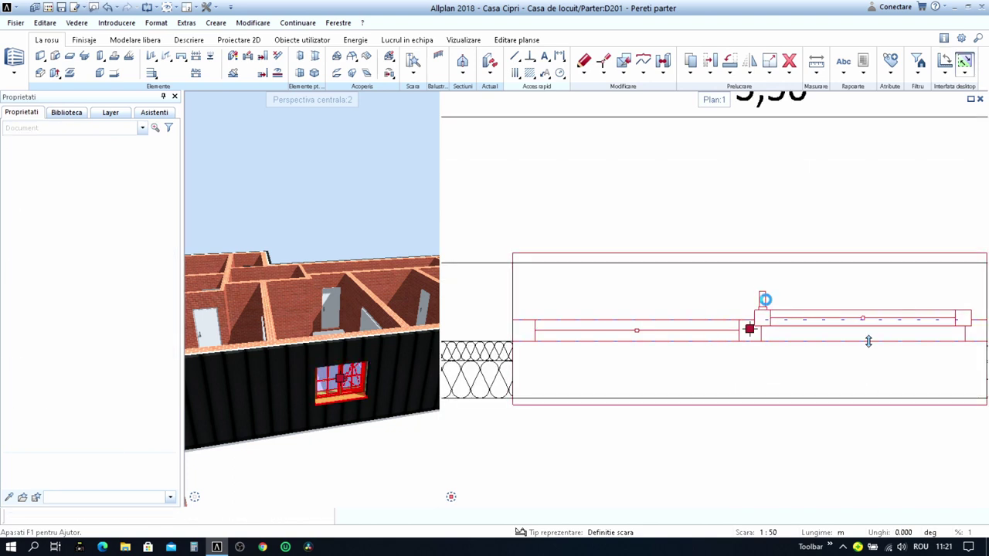
key(Escape)
key(Delete)
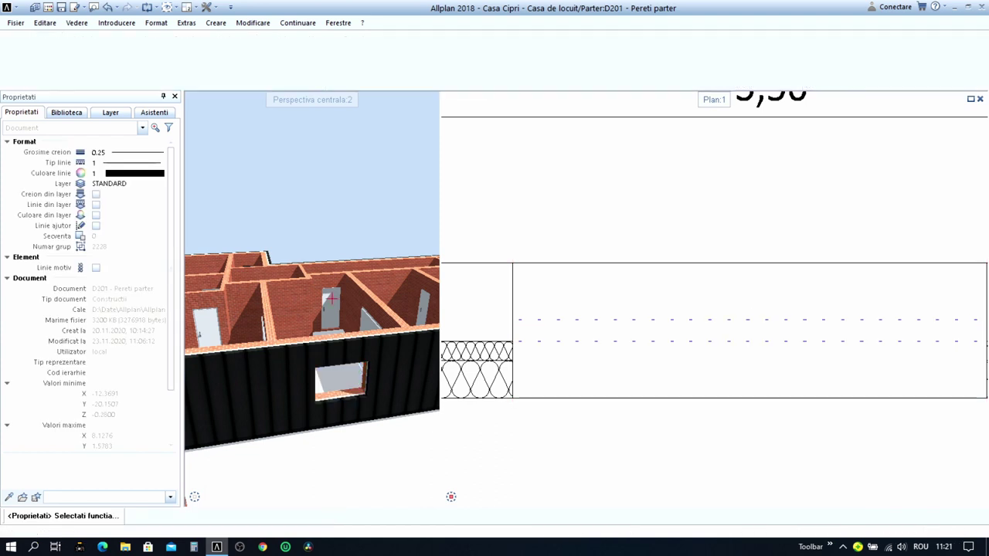
key(ctrl+z)
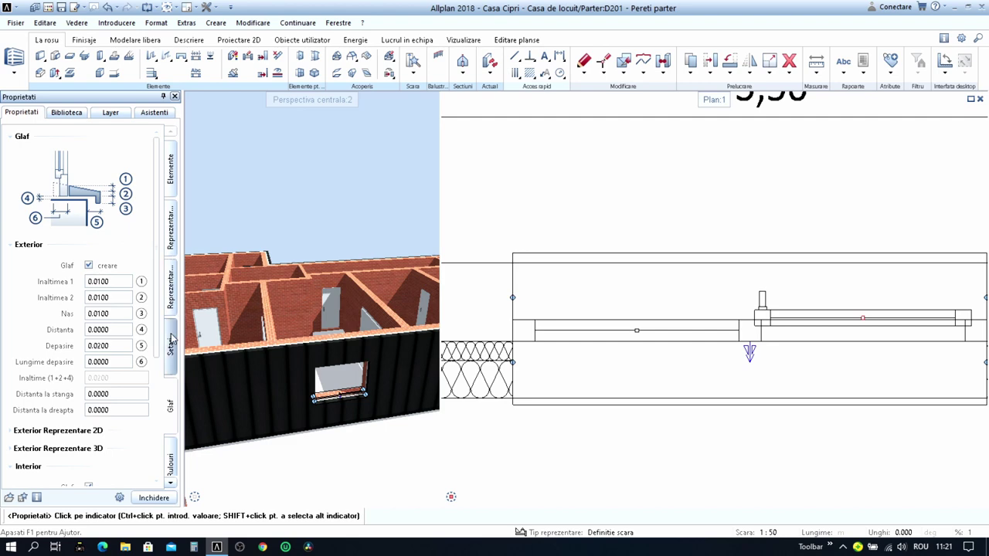
click(96, 448)
click(116, 401)
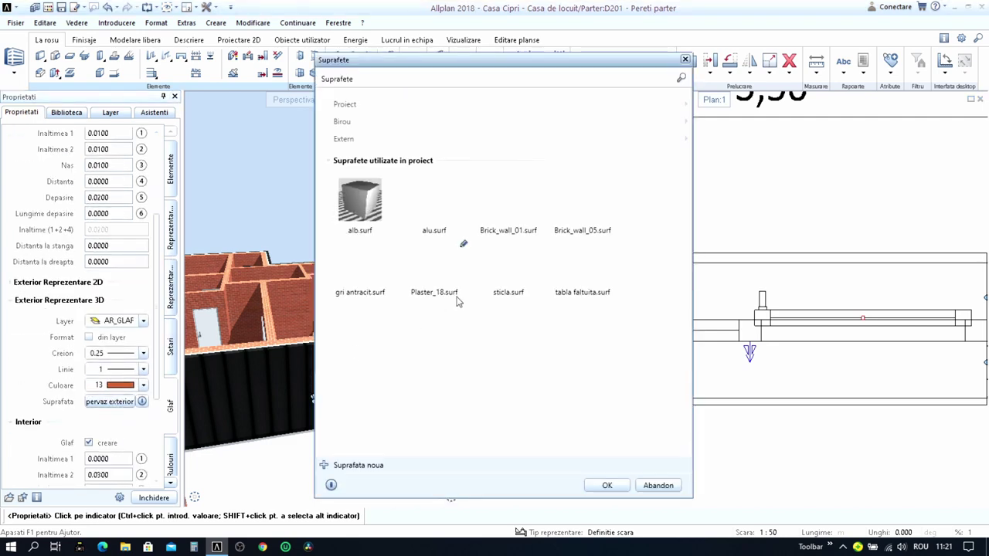
double_click(359, 268)
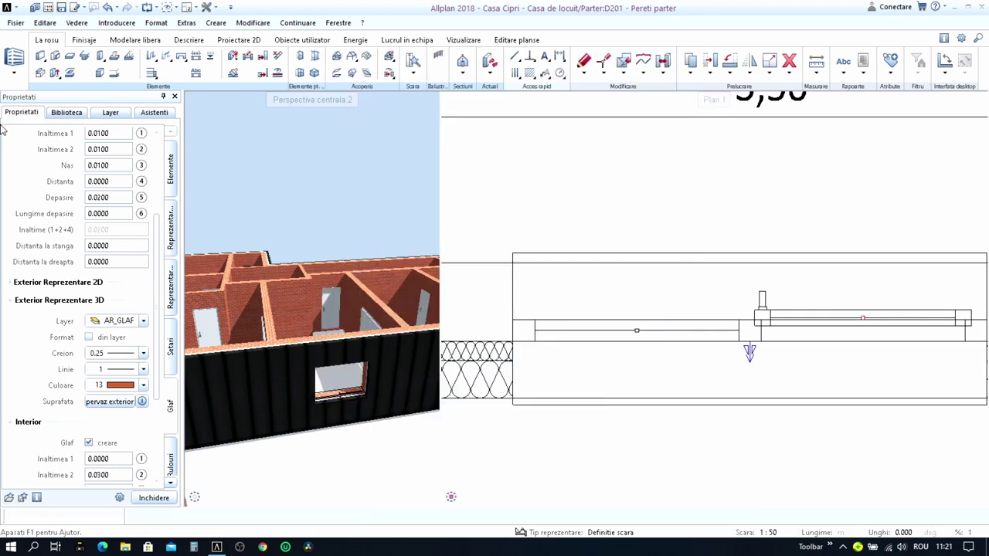
click(175, 190)
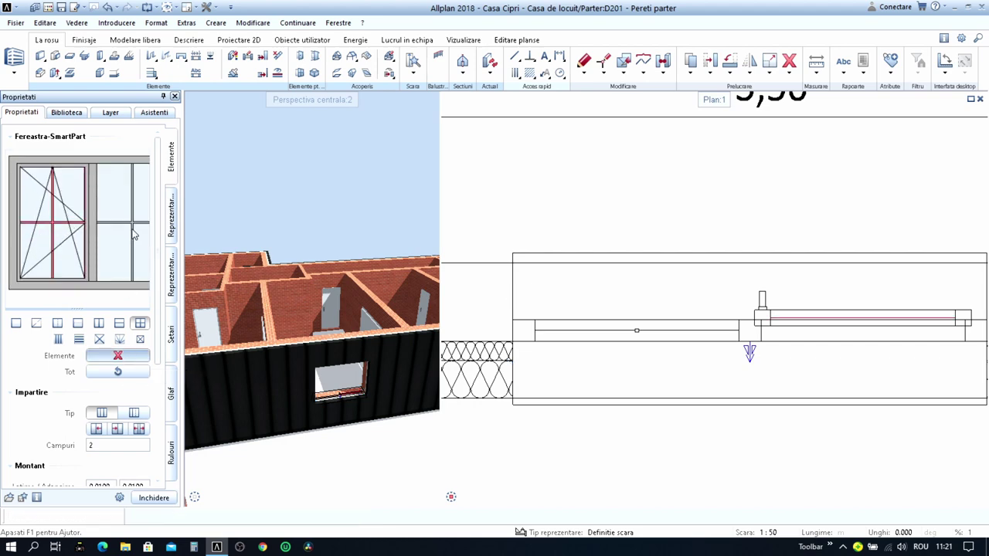
- Delete the muntin crosses from both the left and right window panes
key(Delete)
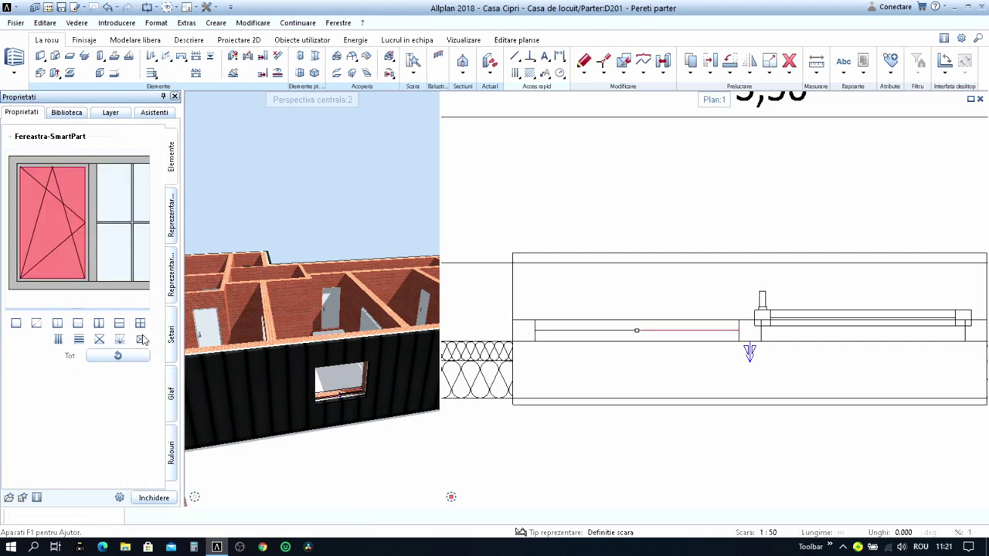
click(133, 276)
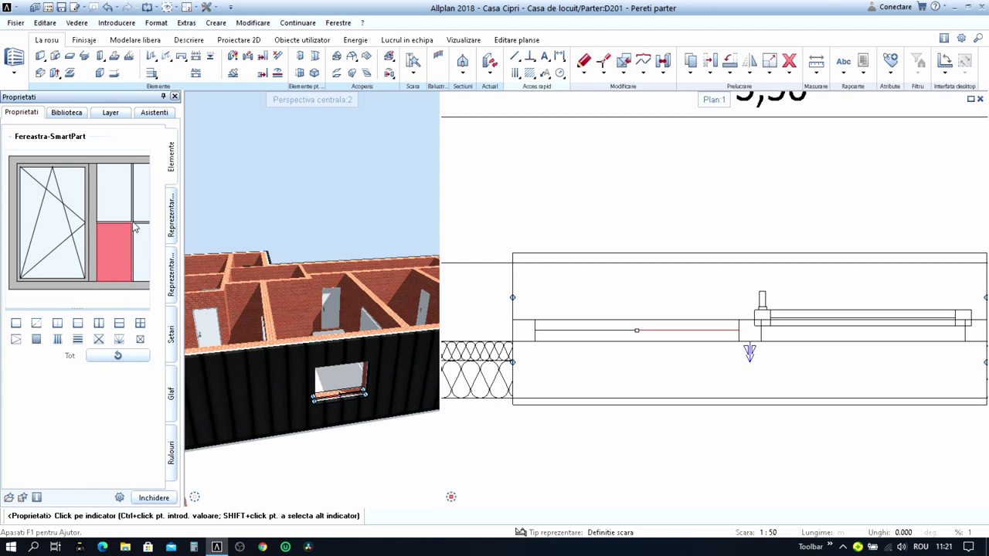
scroll(134, 226, up, 2)
key(Escape)
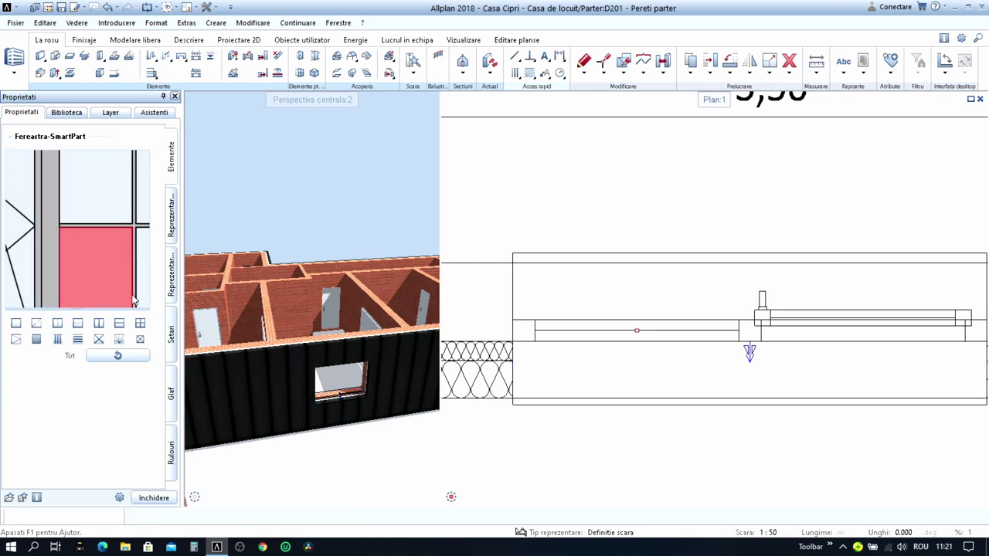
click(133, 300)
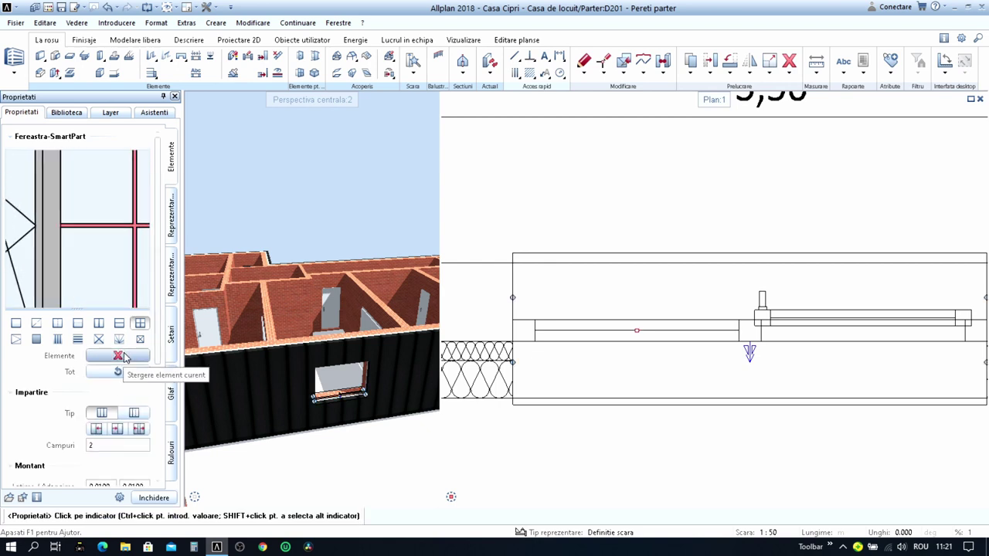
click(118, 356)
click(113, 255)
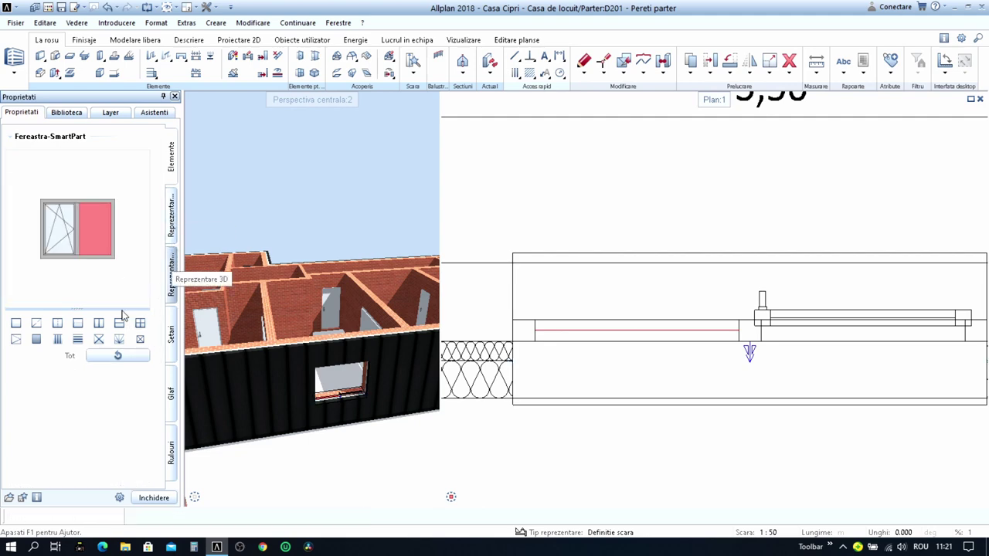
- Set the frame profile surface to gri antracit and transfer it to all window parts
click(172, 275)
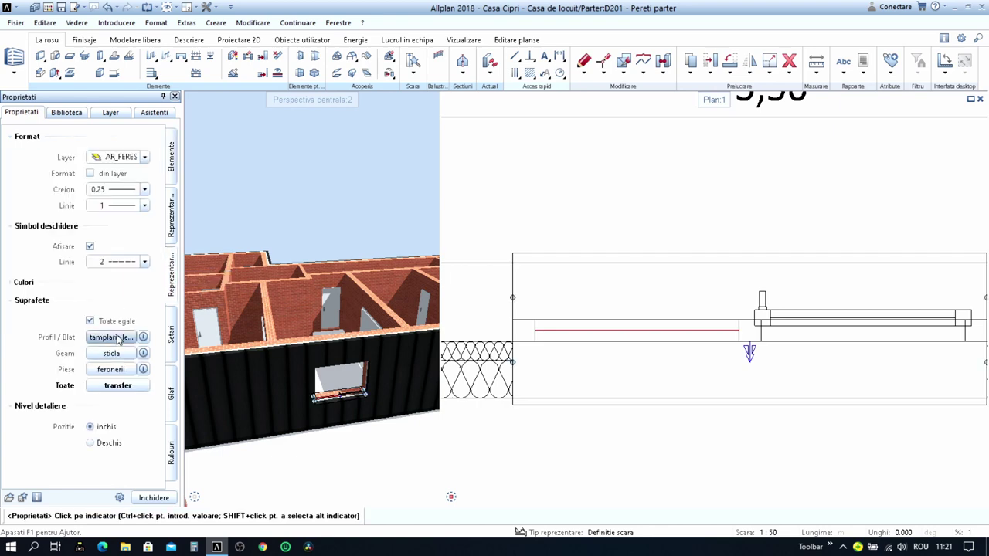
click(119, 338)
double_click(349, 284)
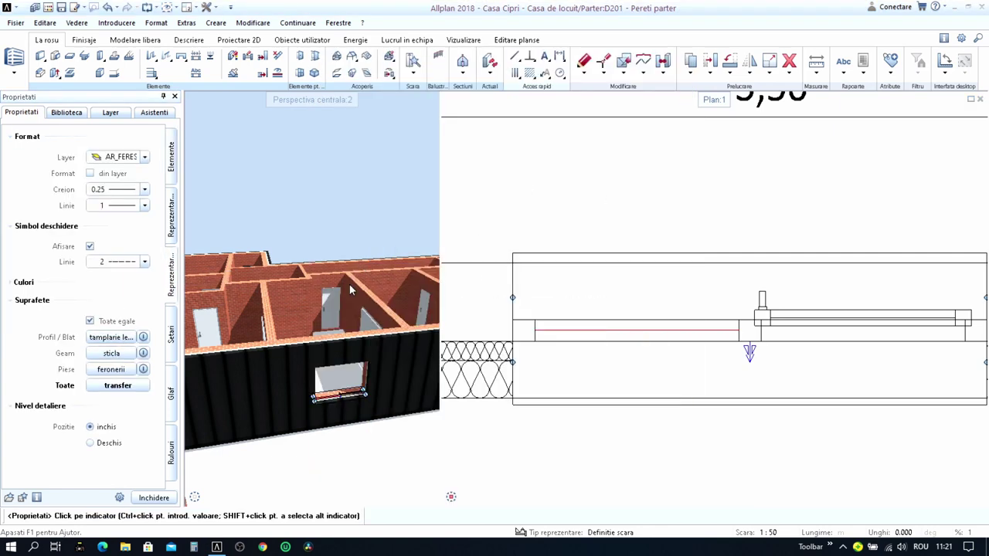
key(Escape)
click(120, 389)
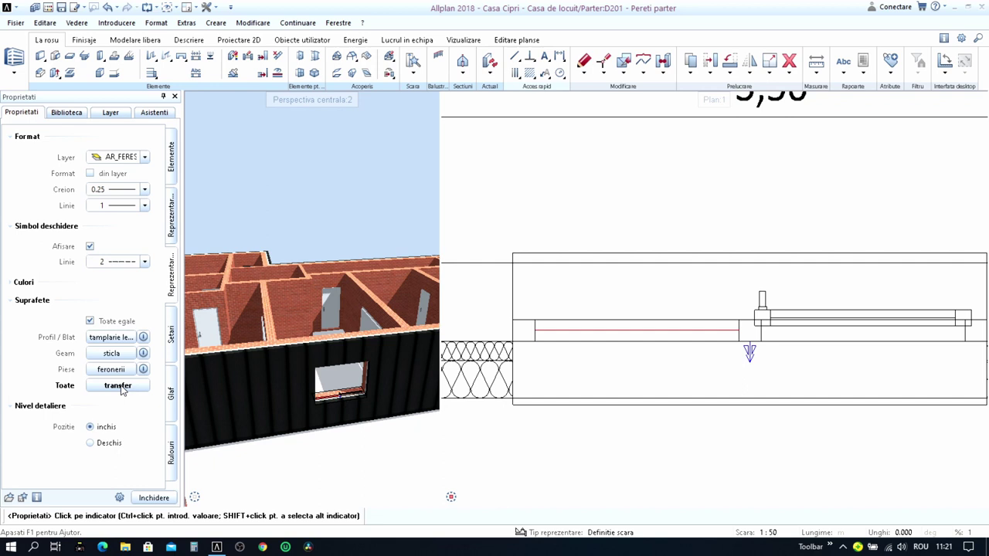
click(186, 399)
click(119, 386)
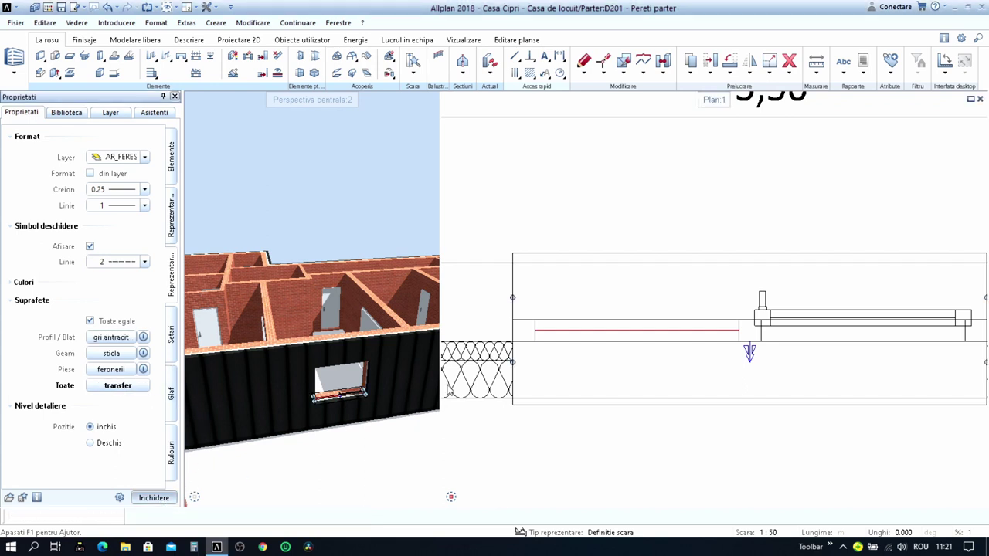
click(592, 357)
key(Escape)
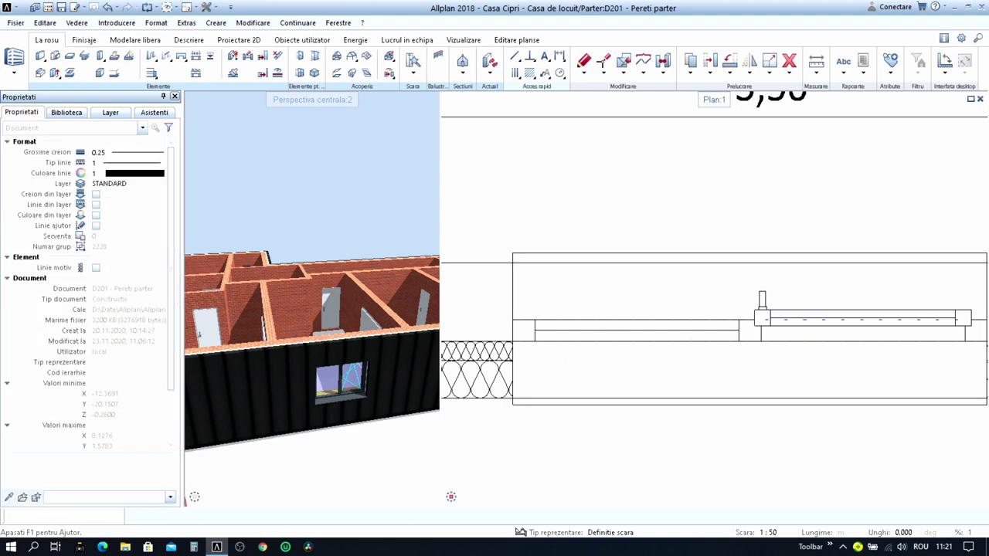
- Move the bottom-wall window a short distance along the wall
scroll(637, 347, down, 2)
scroll(638, 347, down, 2)
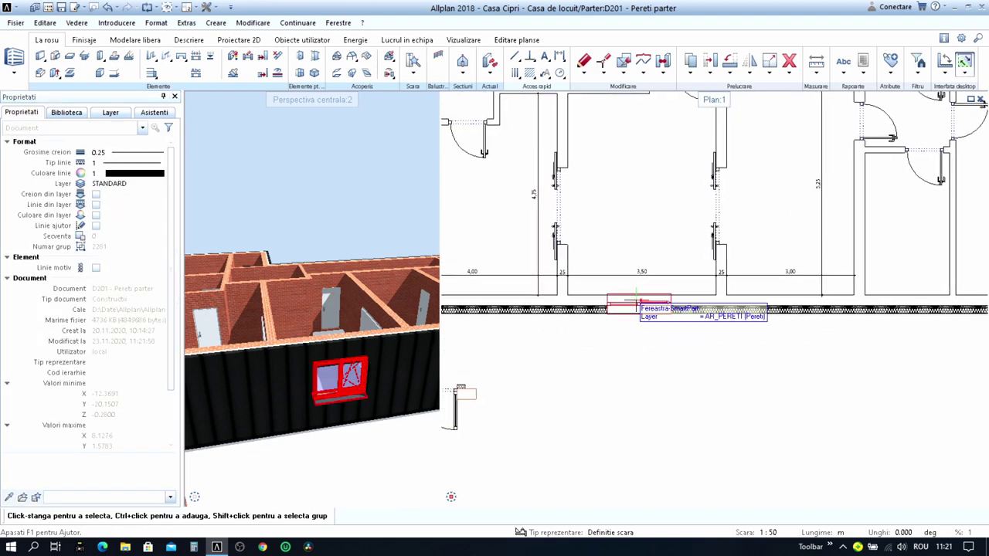
click(710, 61)
scroll(596, 290, up, 3)
drag(574, 281, 809, 406)
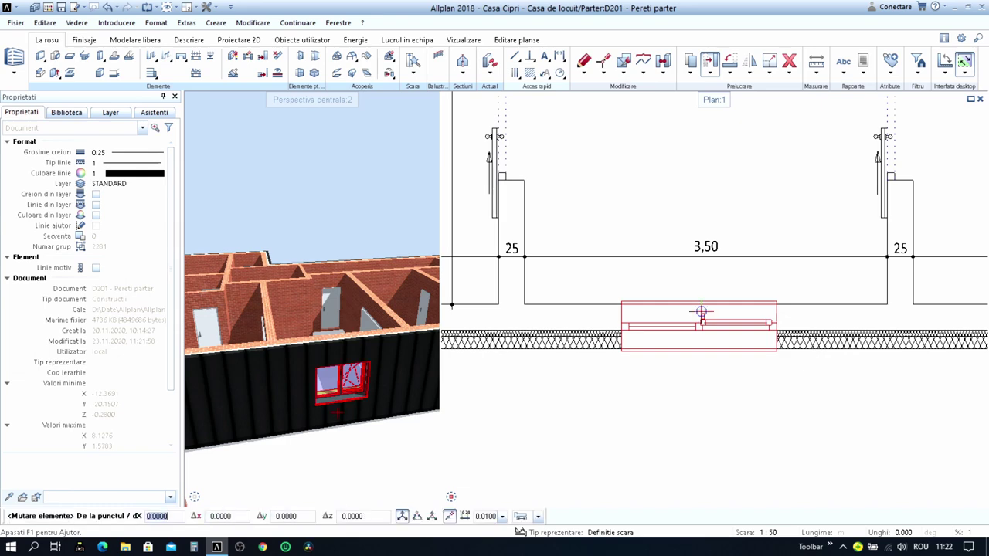
scroll(695, 305, up, 2)
click(709, 306)
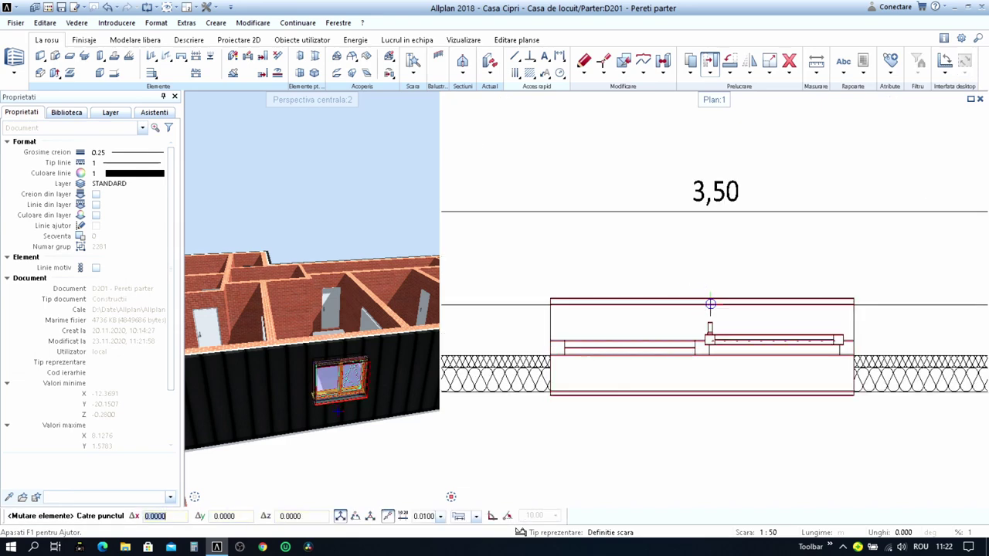
scroll(703, 305, down, 2)
click(700, 303)
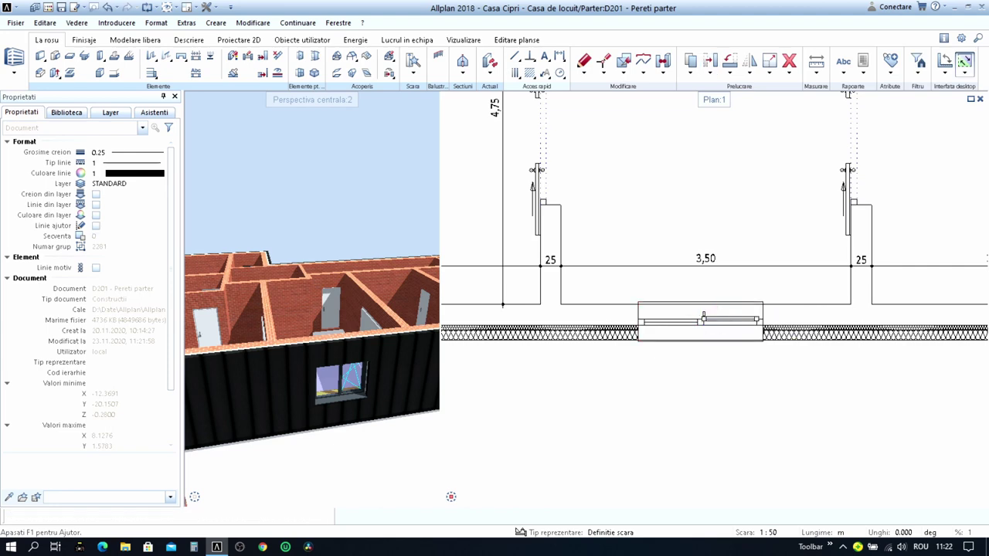
- Move the window again, snapping along the wall line to its aligned spot in the front wall
key(Return)
scroll(699, 305, up, 2)
drag(597, 273, 883, 425)
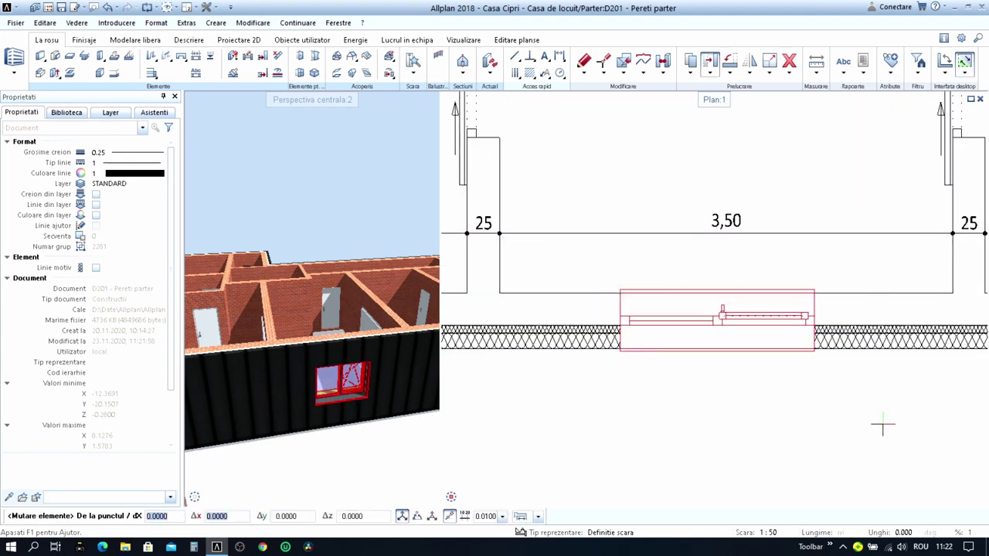
scroll(722, 291, up, 1)
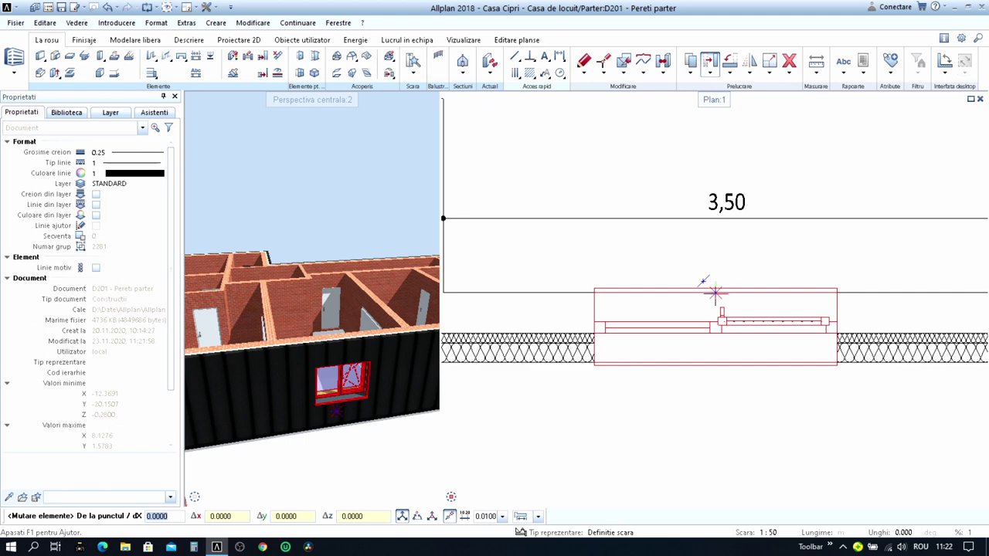
click(714, 293)
scroll(655, 299, down, 3)
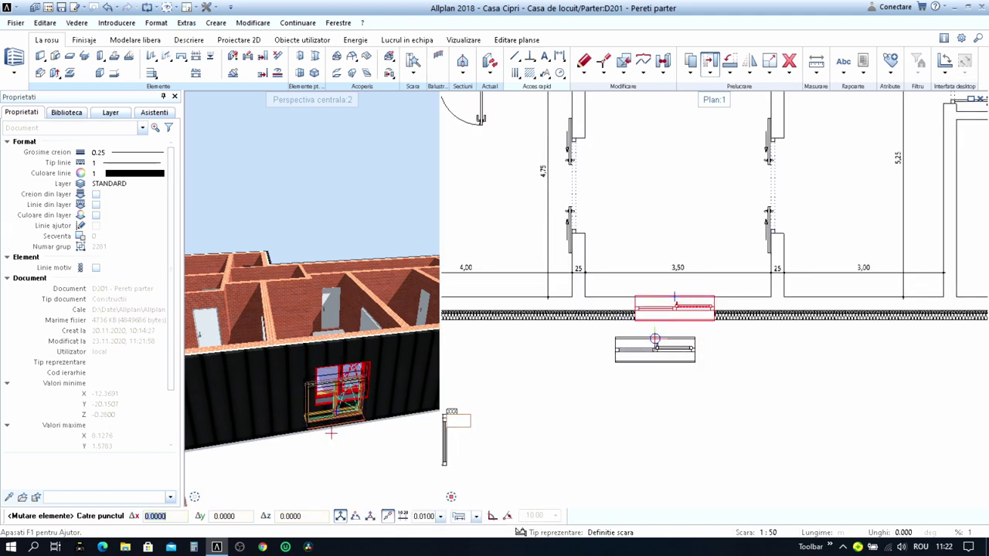
scroll(608, 306, up, 3)
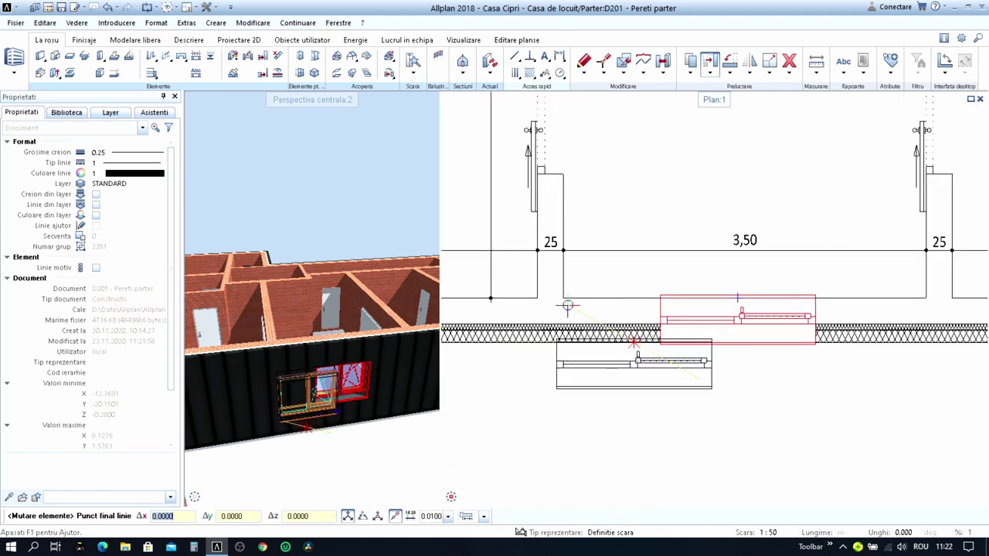
key(Escape)
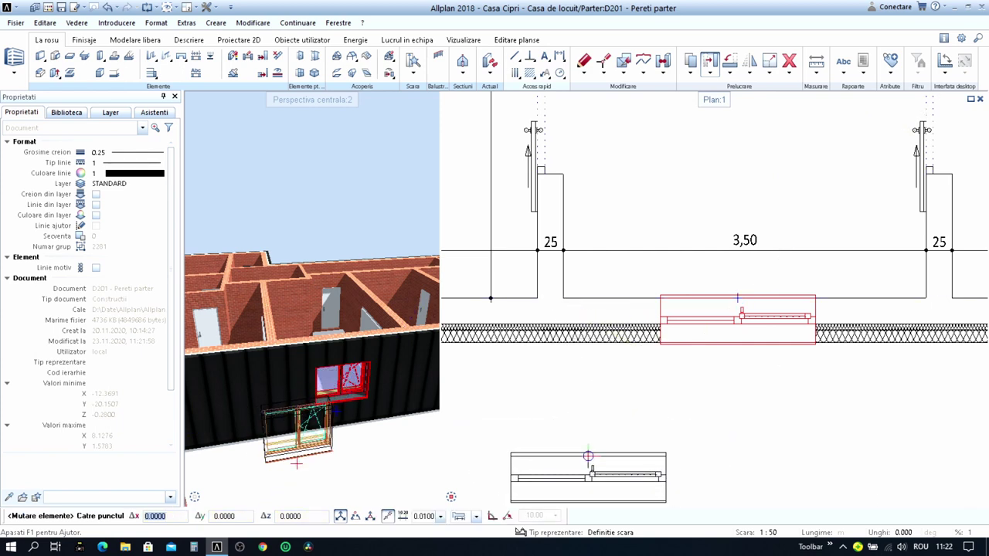
click(588, 456)
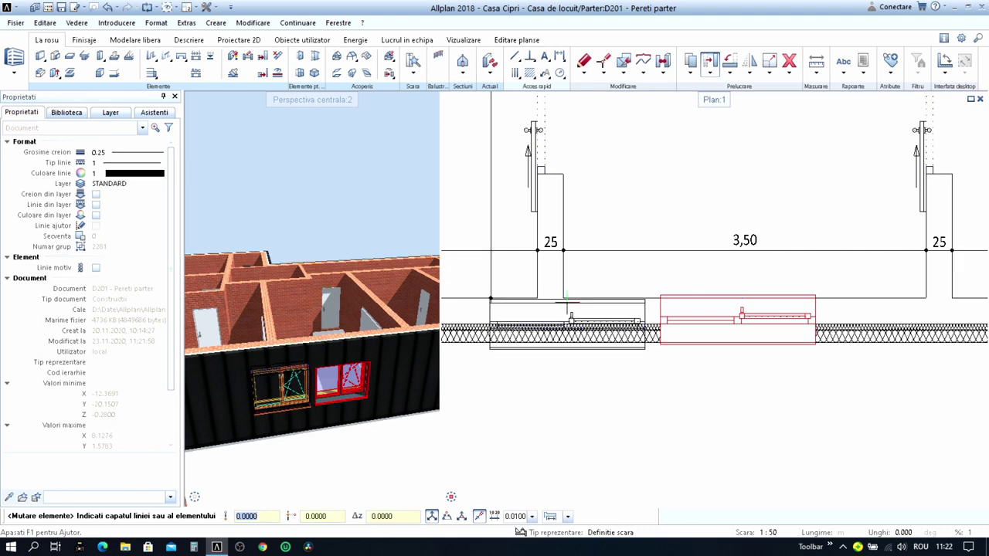
click(564, 298)
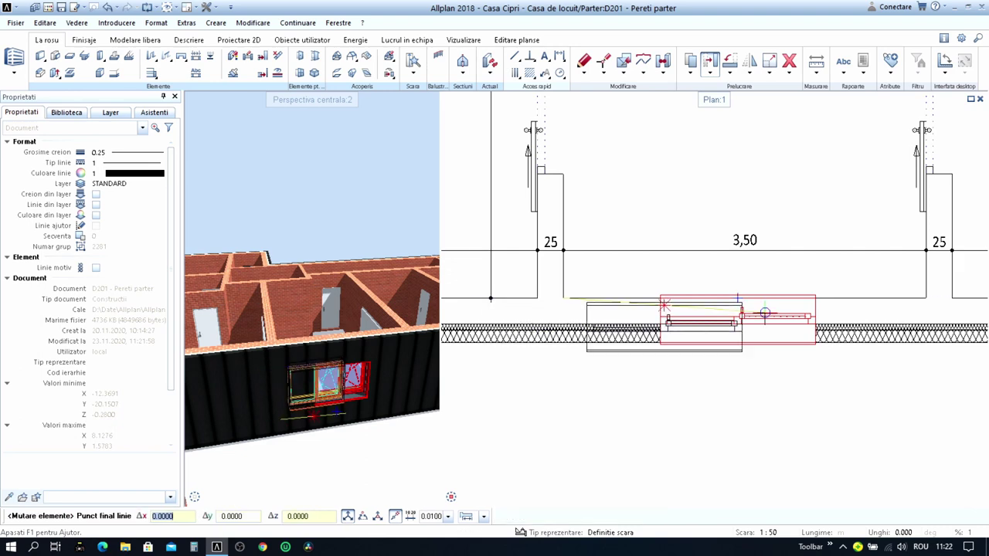
click(916, 298)
scroll(672, 370, down, 5)
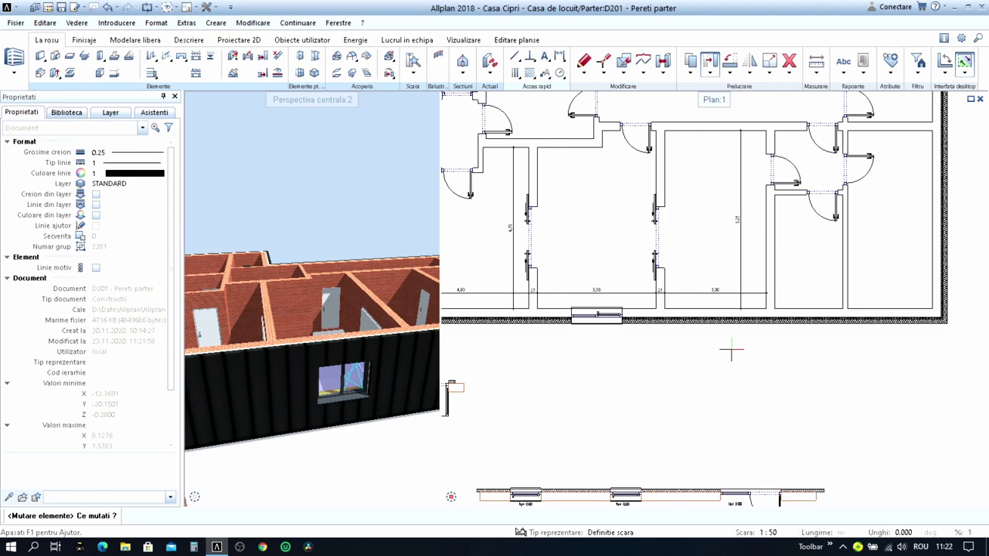
scroll(731, 351, down, 2)
middle_drag(729, 344, 670, 363)
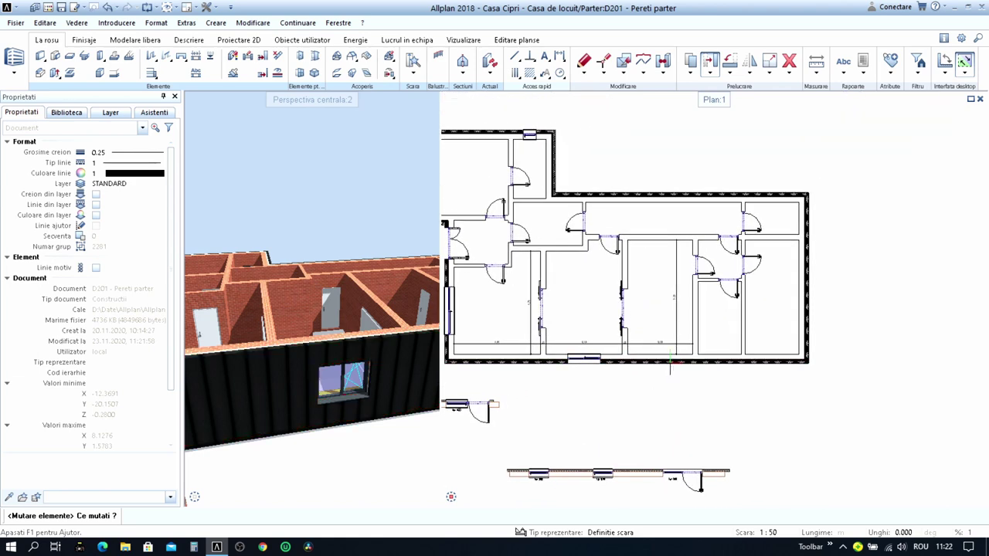
scroll(608, 371, up, 3)
scroll(603, 376, up, 3)
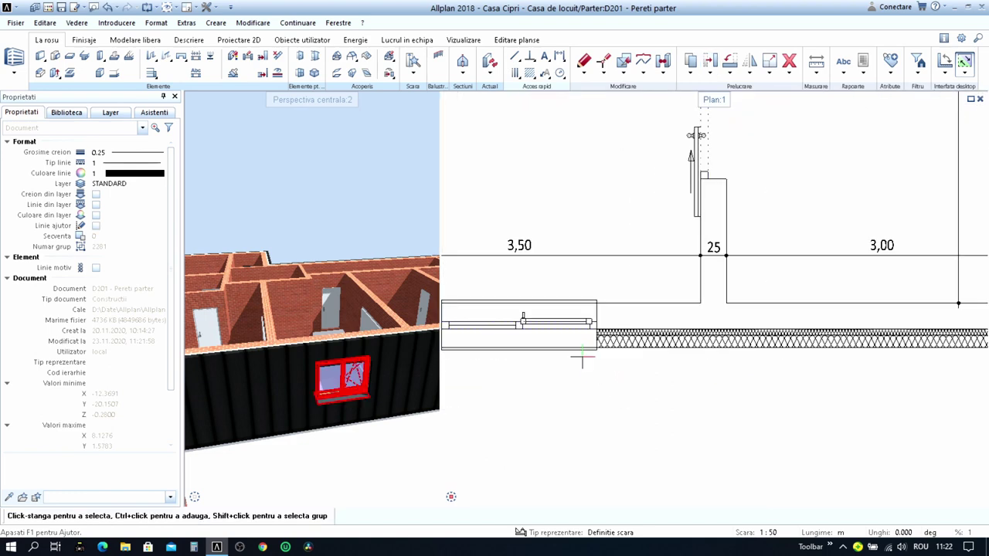
- Insert a second window with the existing window's settings between two points in the upper wall
double_click(545, 331)
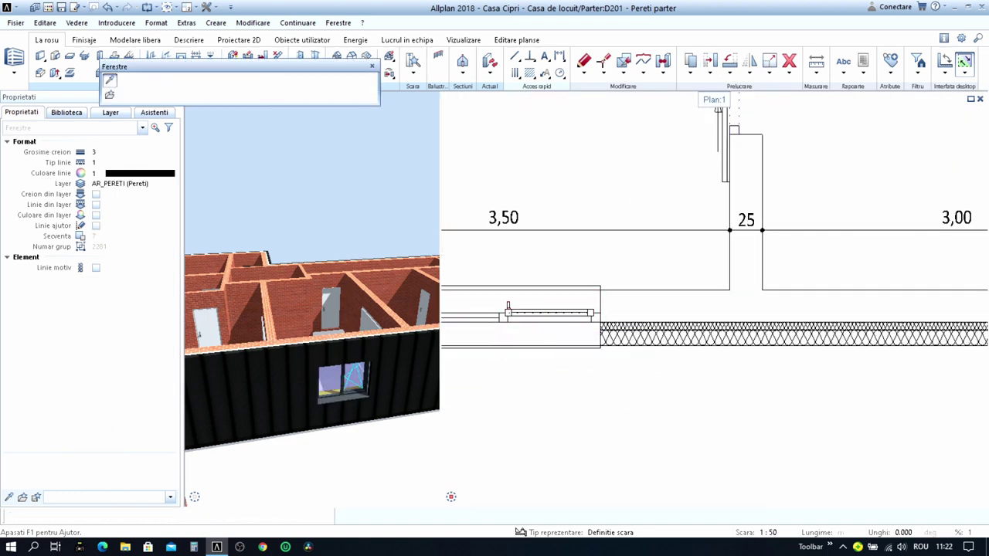
scroll(537, 315, down, 3)
scroll(536, 315, down, 2)
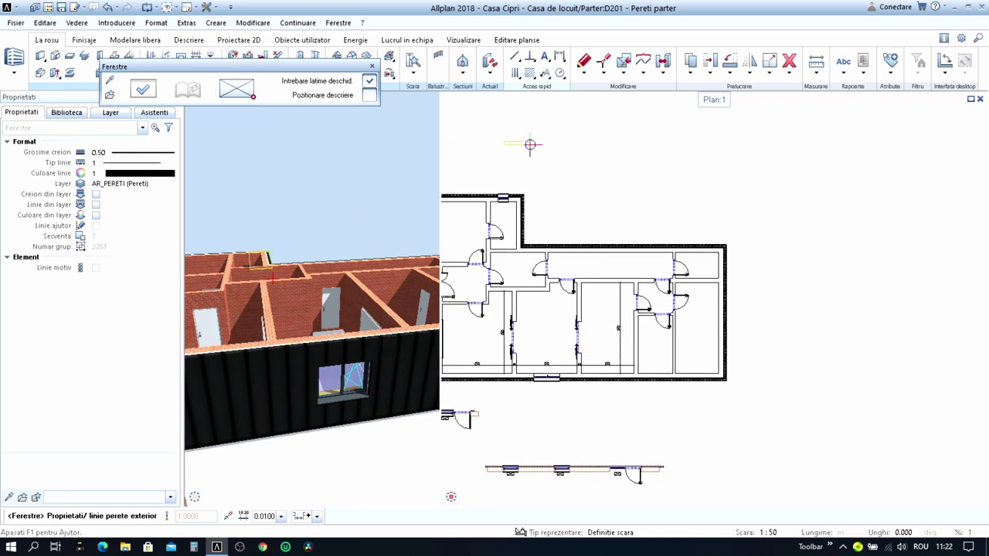
scroll(525, 199, up, 2)
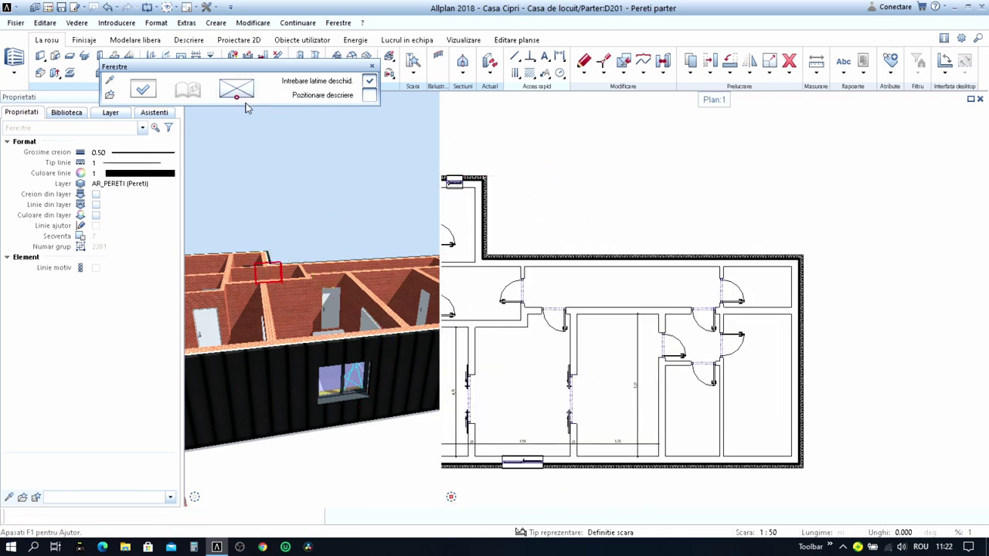
scroll(606, 313, up, 3)
middle_drag(604, 317, 606, 300)
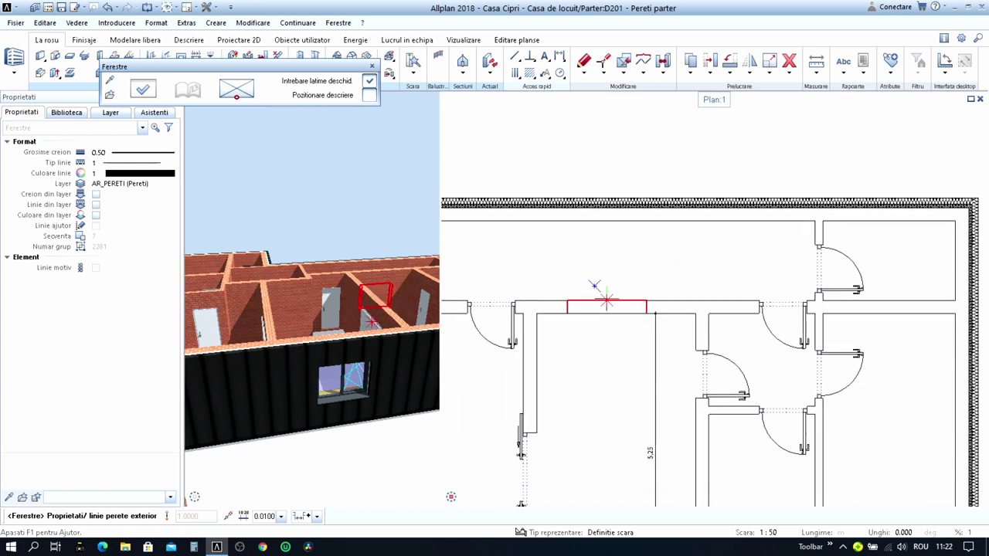
click(611, 300)
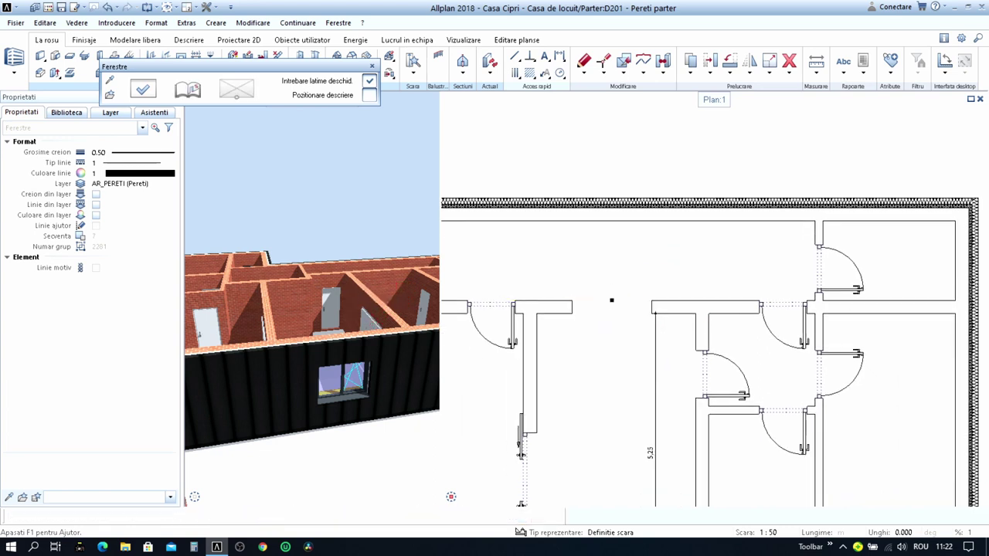
click(572, 300)
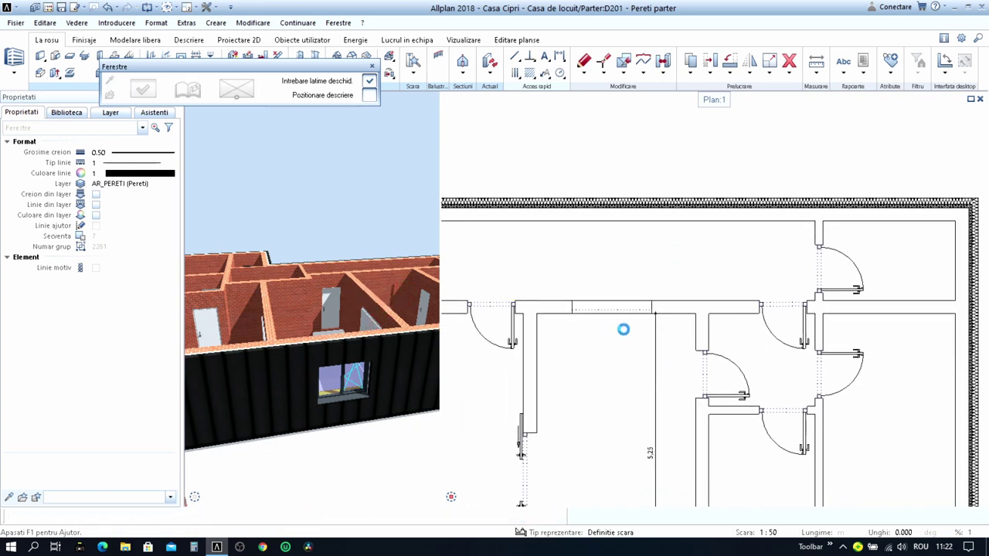
scroll(616, 334, down, 1)
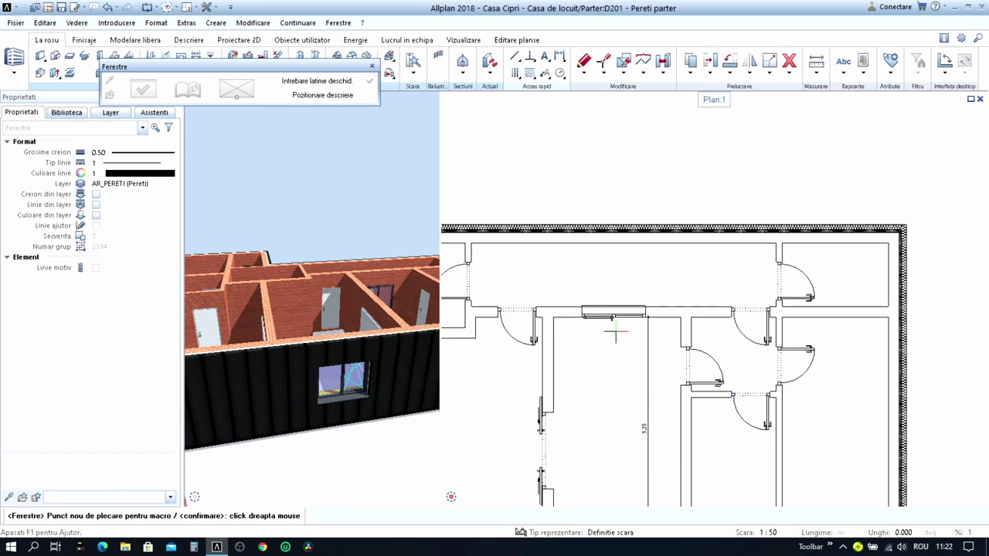
click(615, 332)
scroll(615, 325, up, 2)
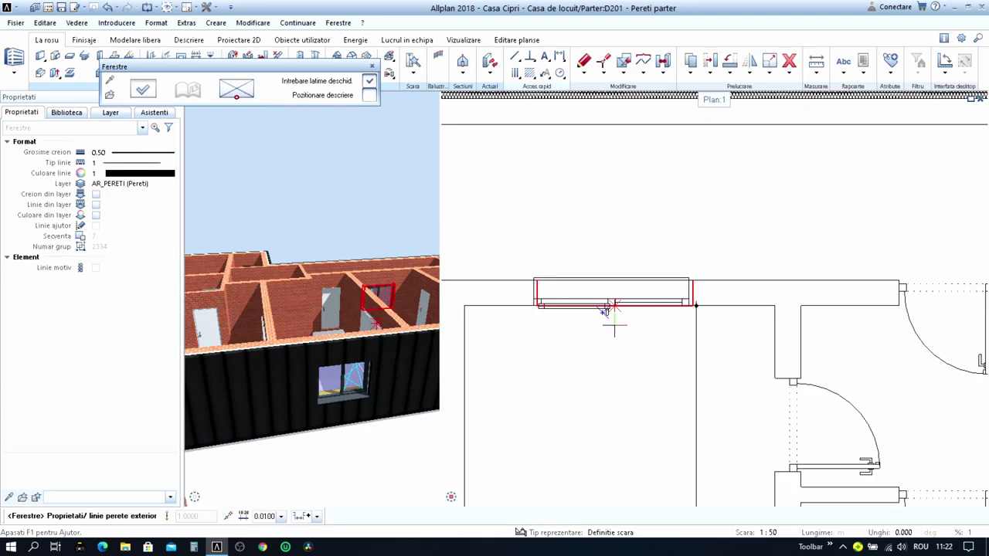
scroll(611, 310, down, 1)
key(Escape)
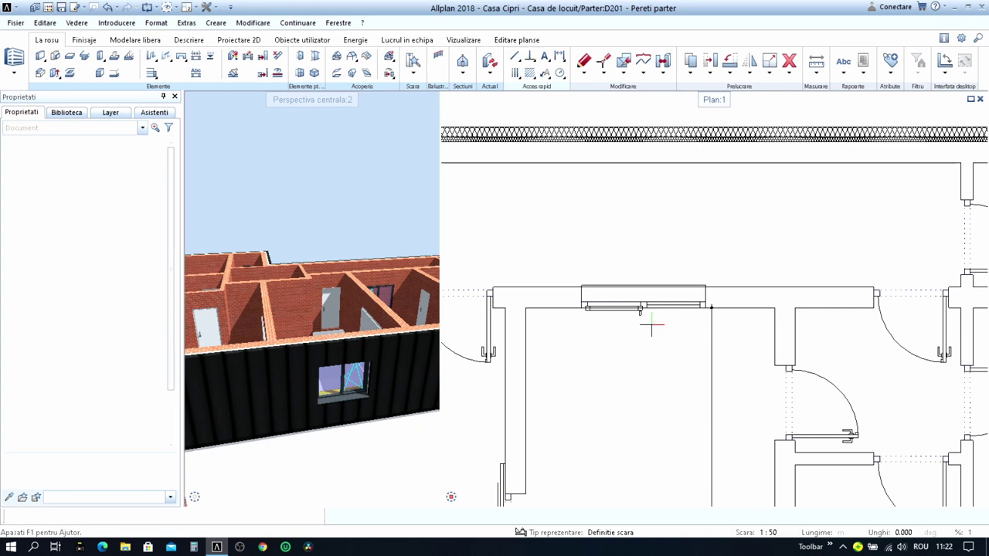
- Begin moving the new upper-wall window, then cancel the first attempt
key(ctrl+m)
drag(566, 243, 729, 335)
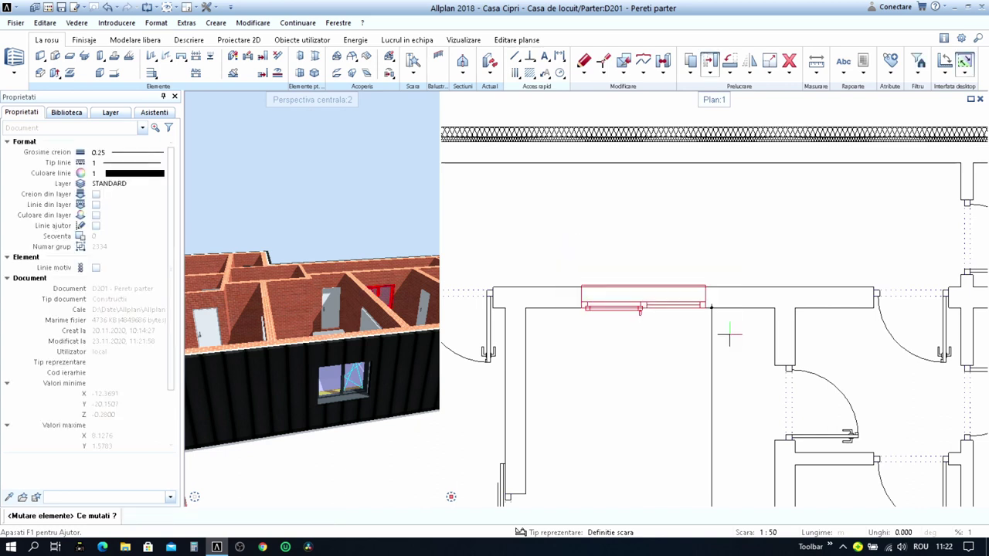
scroll(648, 293, up, 1)
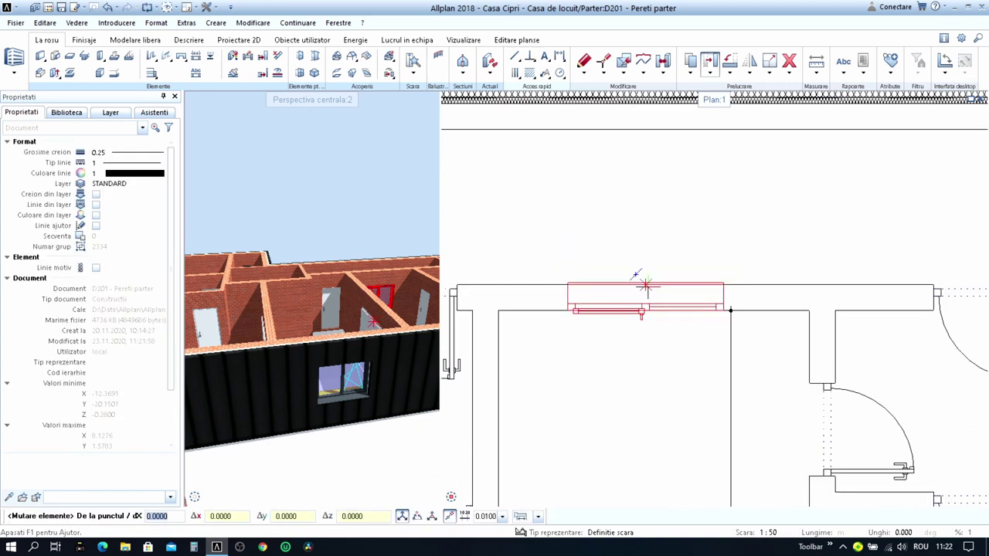
click(645, 286)
key(Escape)
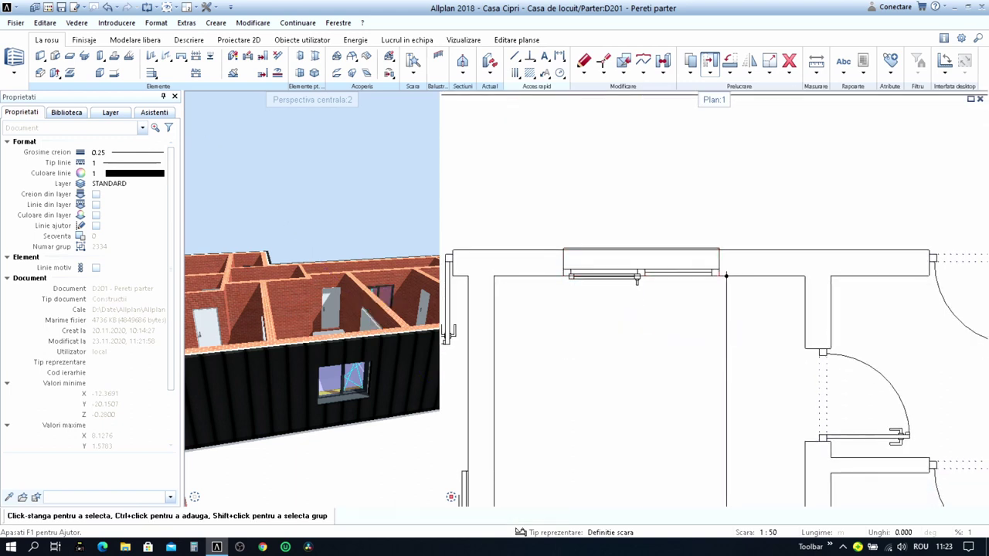
- Move the upper-wall window slightly right so its edge sits flush with the wall corner
key(Return)
drag(541, 212, 775, 332)
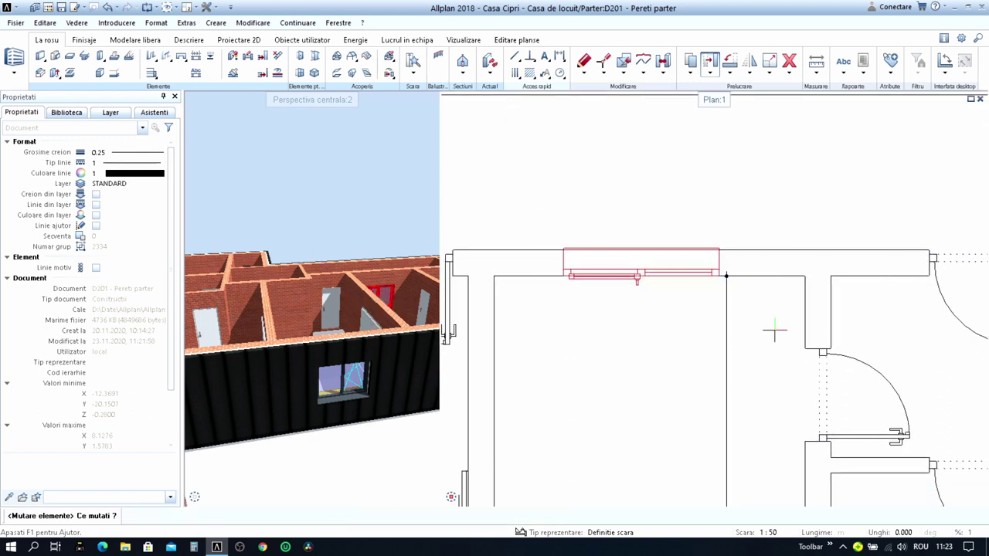
scroll(643, 289, up, 1)
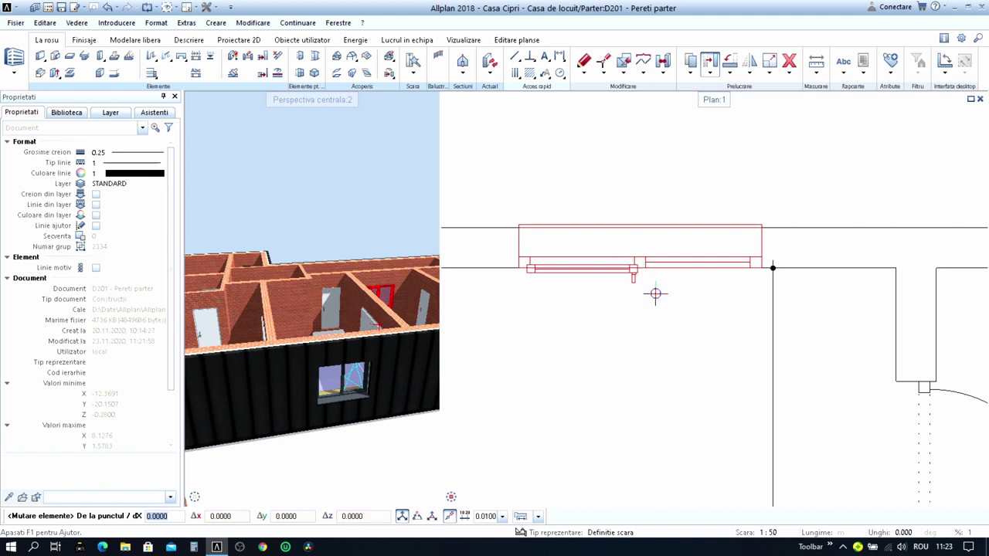
click(655, 294)
click(761, 268)
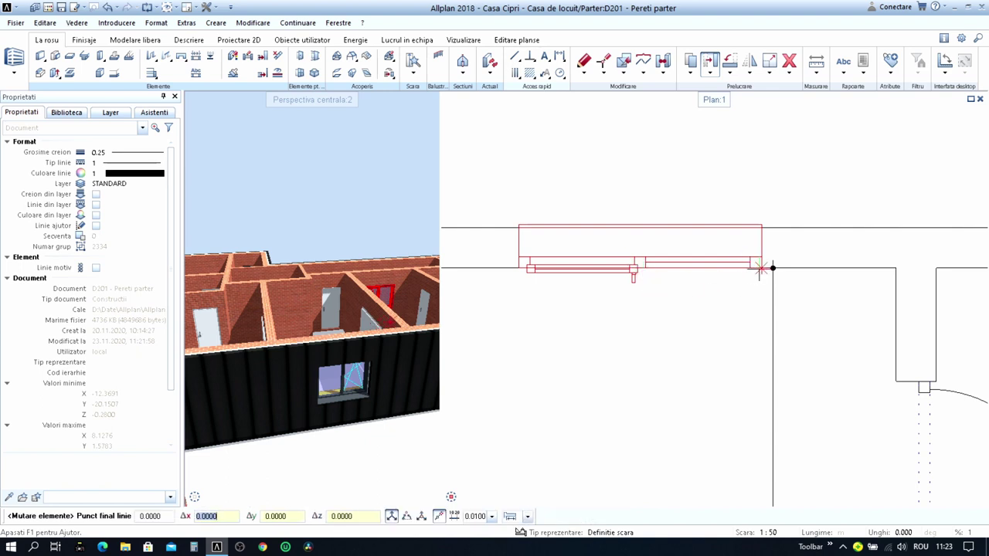
click(524, 281)
scroll(584, 270, down, 2)
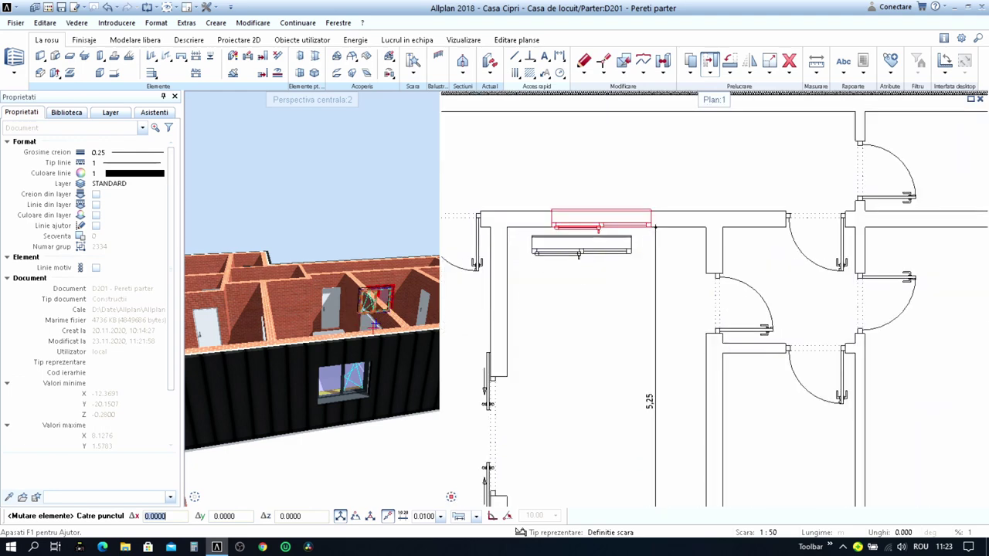
click(495, 226)
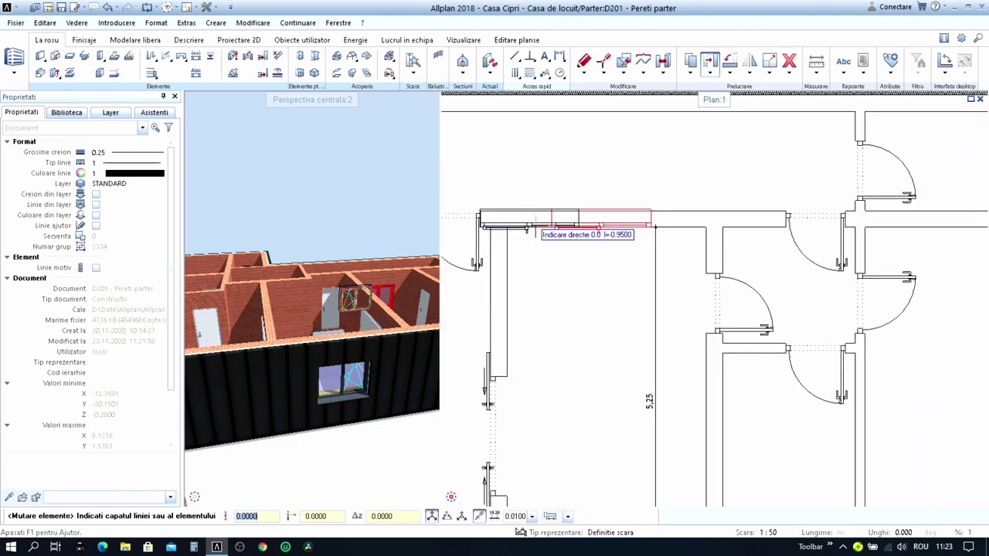
click(507, 226)
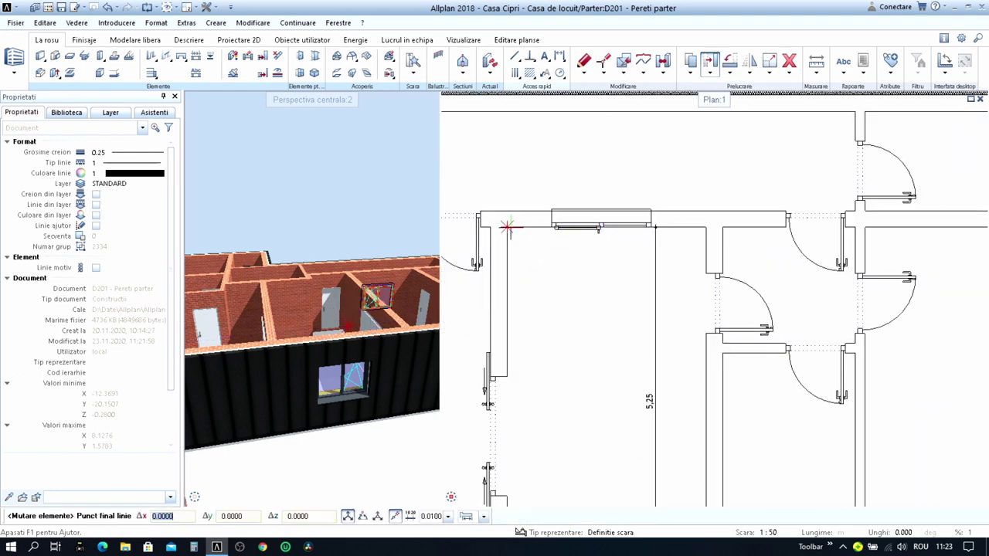
click(704, 227)
key(Escape)
- Set the top-wall window's exterior sill (Glaf exterior) to 0.1
click(568, 220)
scroll(568, 220, up, 2)
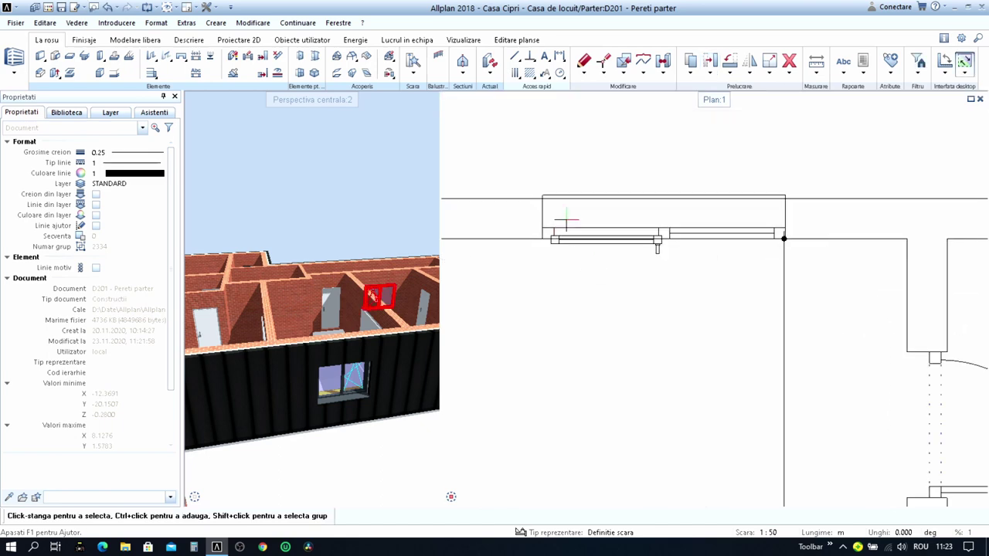
scroll(566, 220, up, 1)
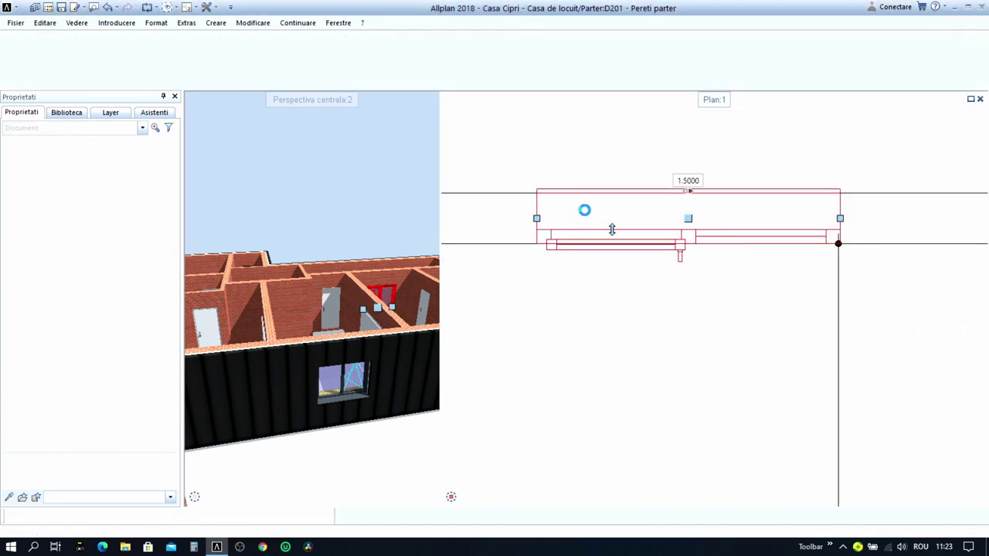
key(Escape)
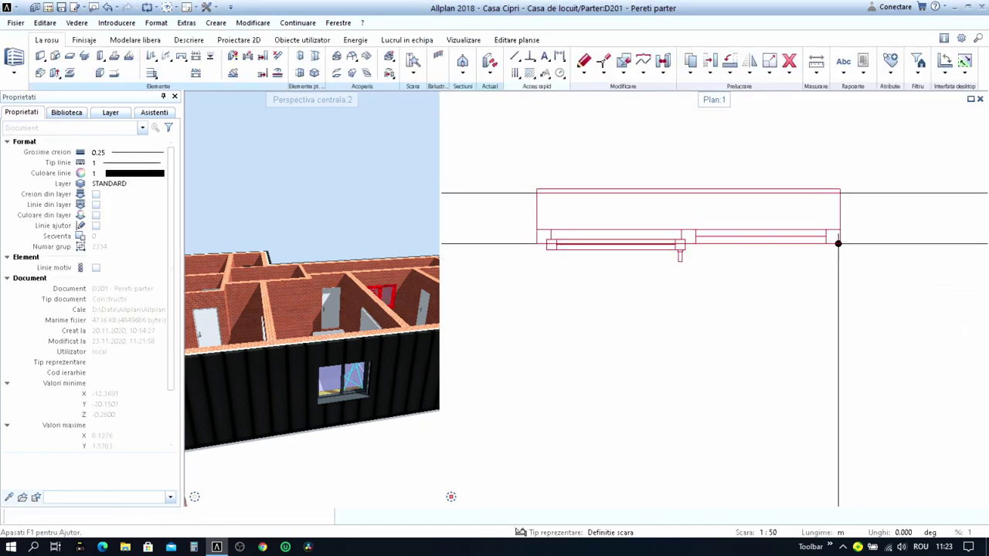
double_click(566, 221)
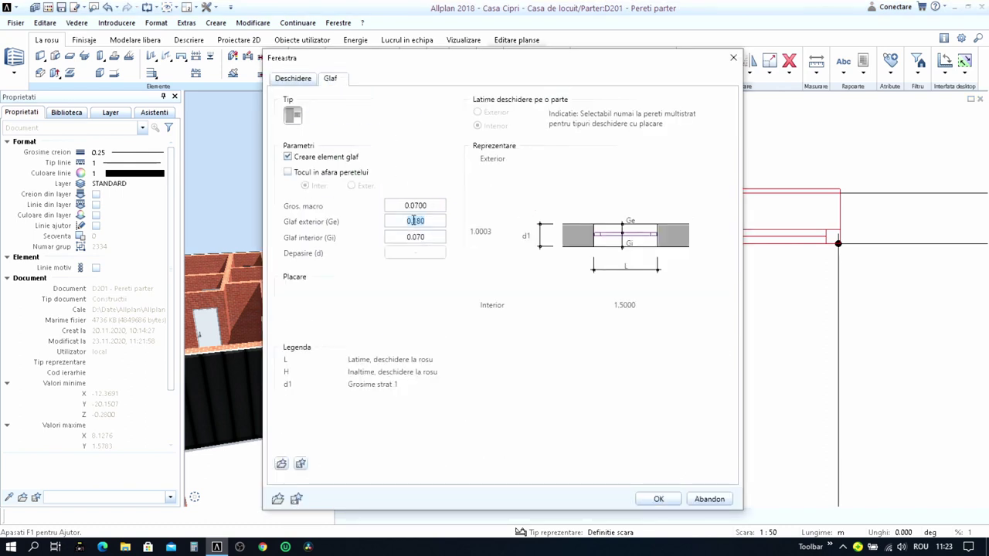
text(.1)
key(Return)
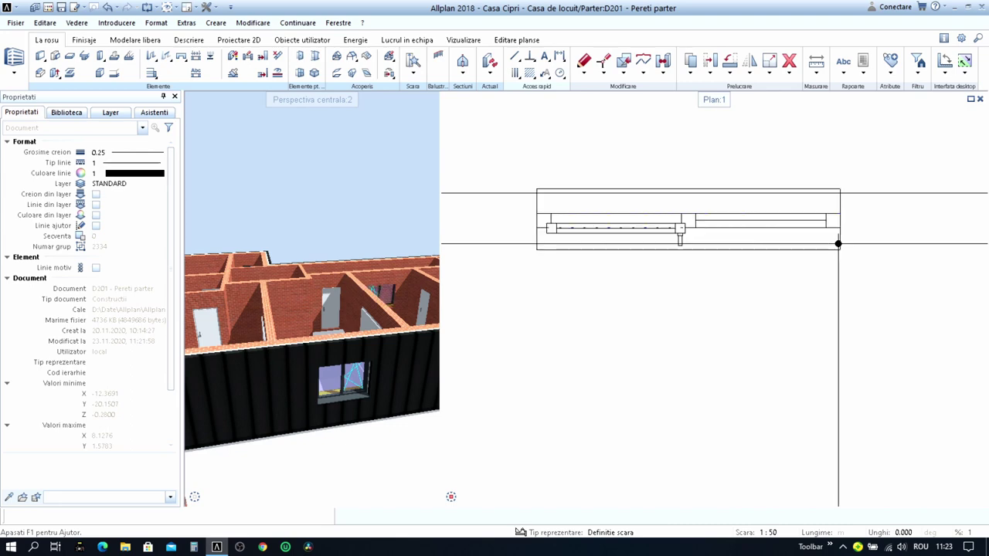
- Pan and zoom the floor plan toward the top-wall window
scroll(646, 287, down, 3)
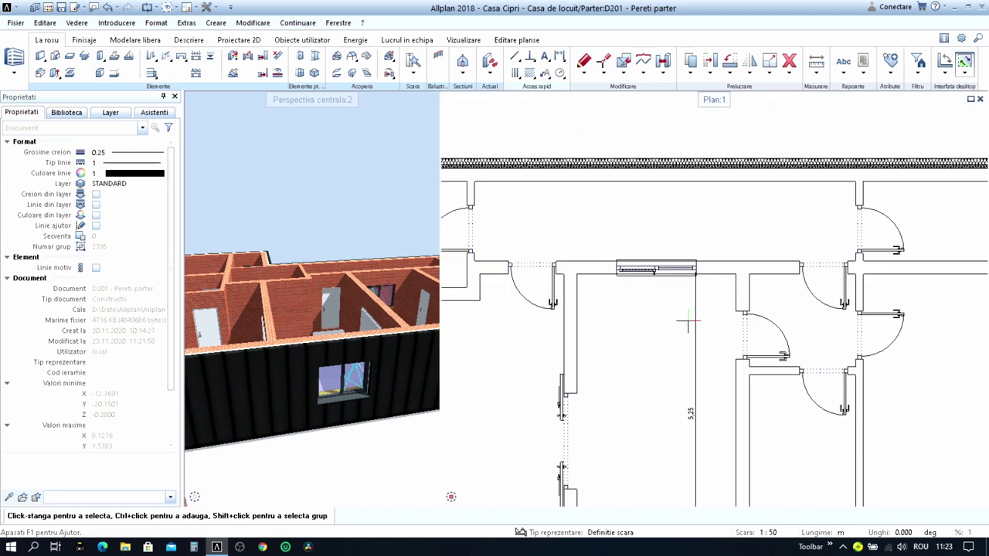
scroll(663, 288, down, 2)
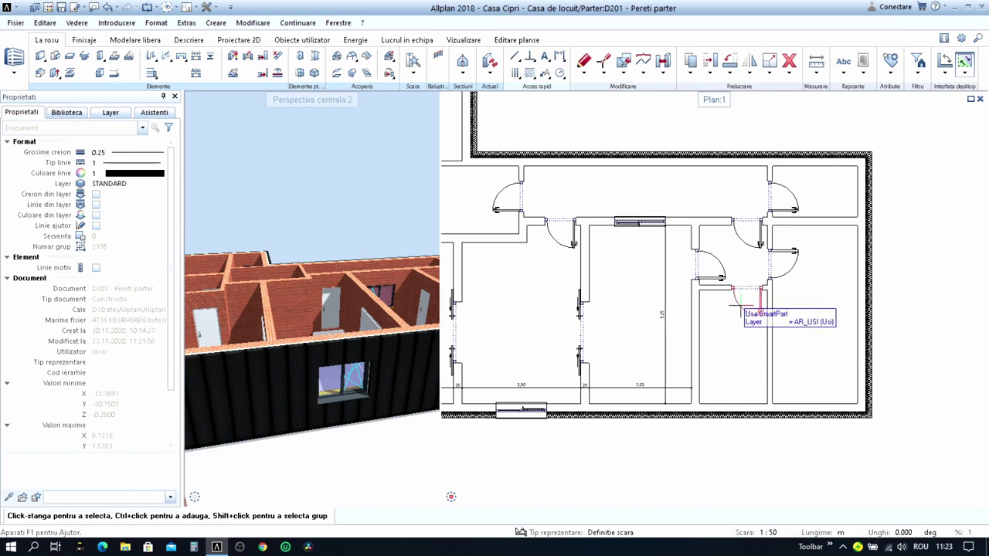
scroll(739, 307, down, 1)
scroll(726, 263, down, 1)
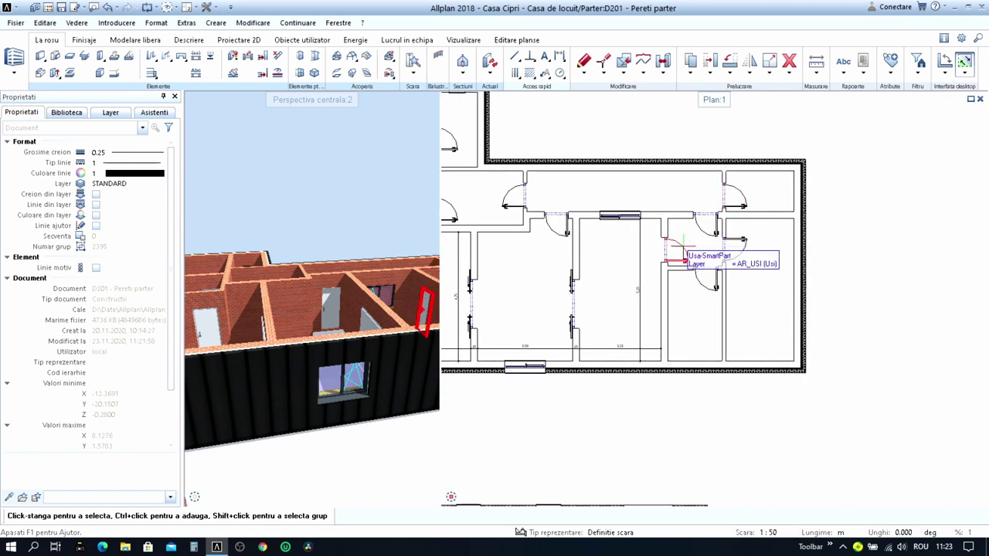
middle_drag(596, 253, 636, 332)
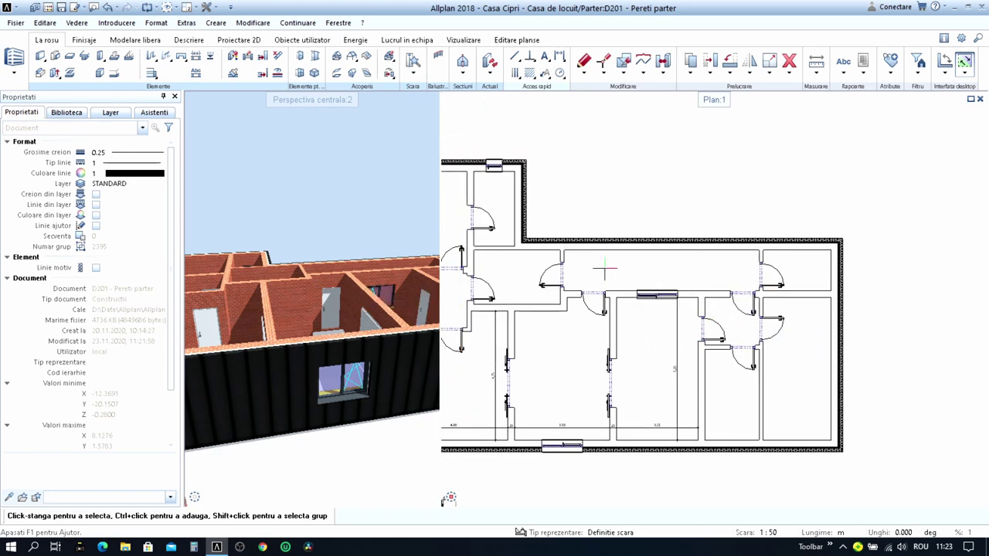
scroll(605, 269, down, 1)
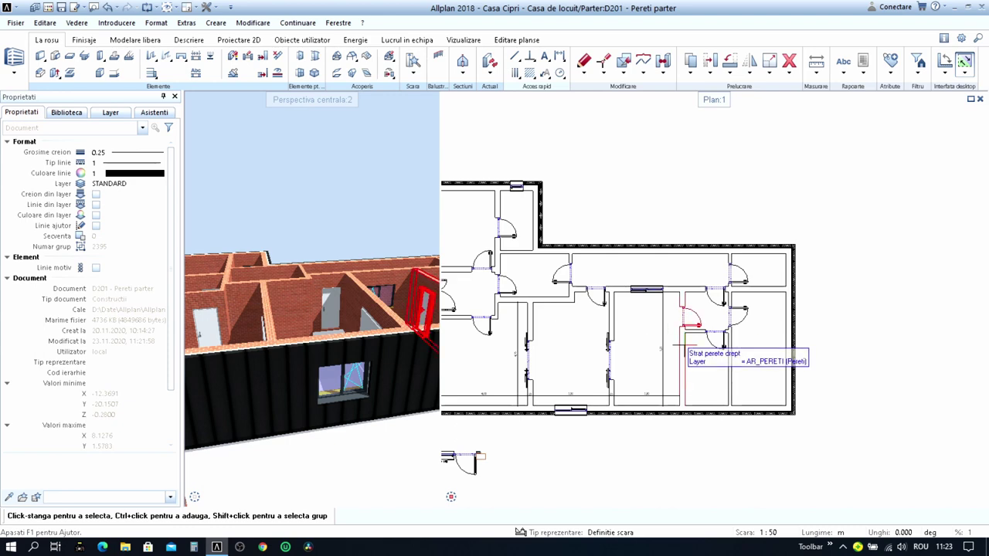
middle_drag(592, 336, 684, 322)
- Insert a copy of the top-wall window into the lower-right room's bottom exterior wall
scroll(609, 172, up, 5)
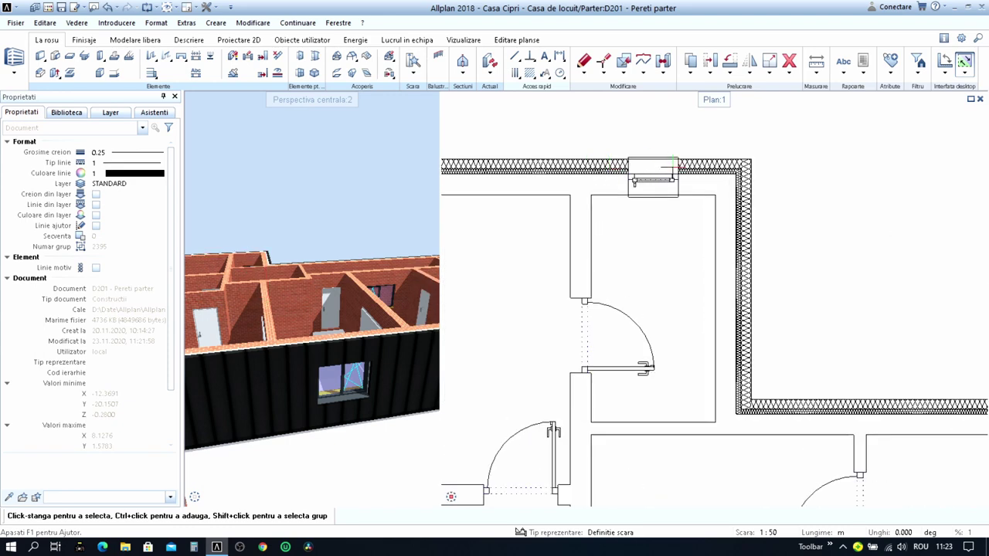
scroll(610, 171, up, 4)
double_click(610, 195)
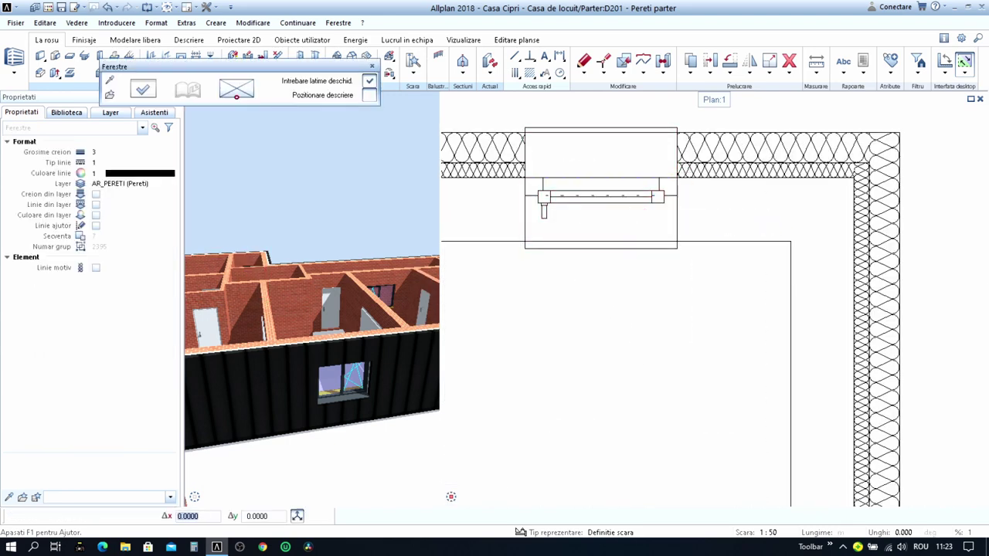
scroll(659, 265, down, 2)
scroll(659, 265, down, 2)
scroll(816, 320, up, 1)
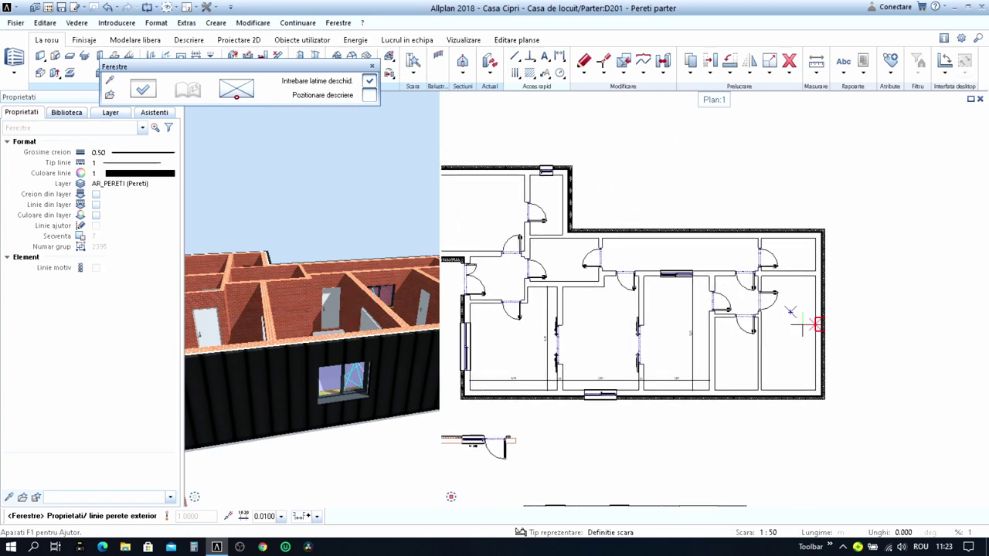
scroll(788, 287, up, 2)
scroll(757, 345, up, 1)
scroll(732, 343, up, 1)
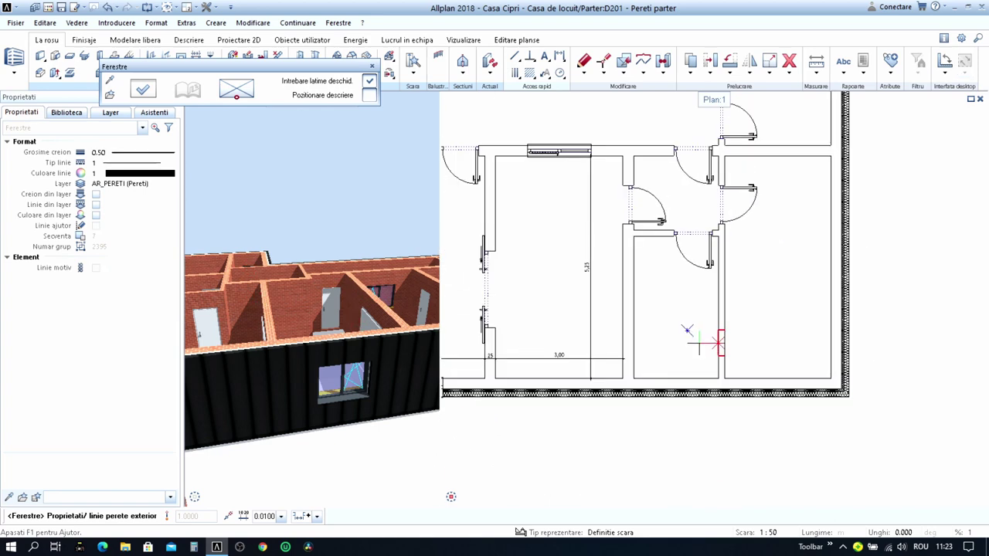
scroll(692, 340, up, 1)
scroll(683, 341, up, 1)
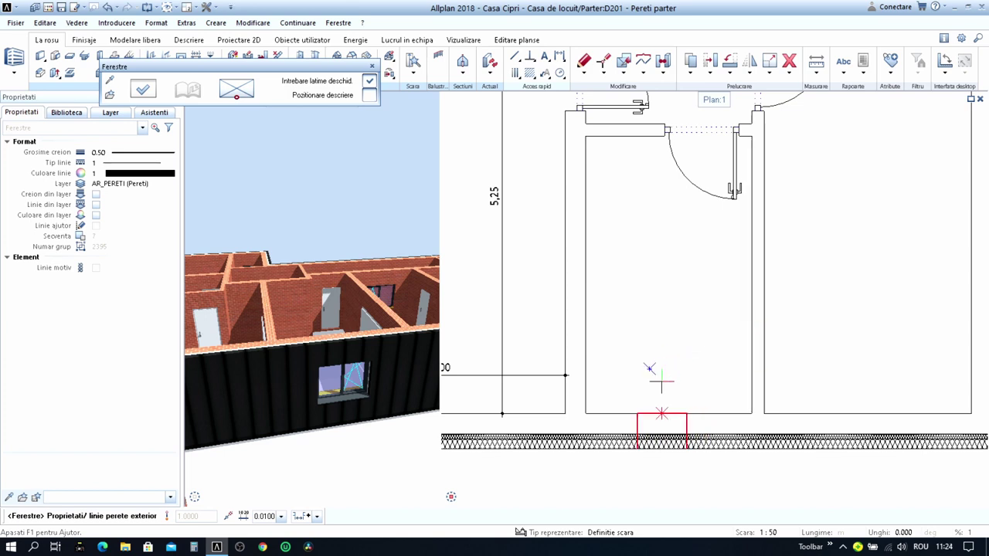
click(671, 452)
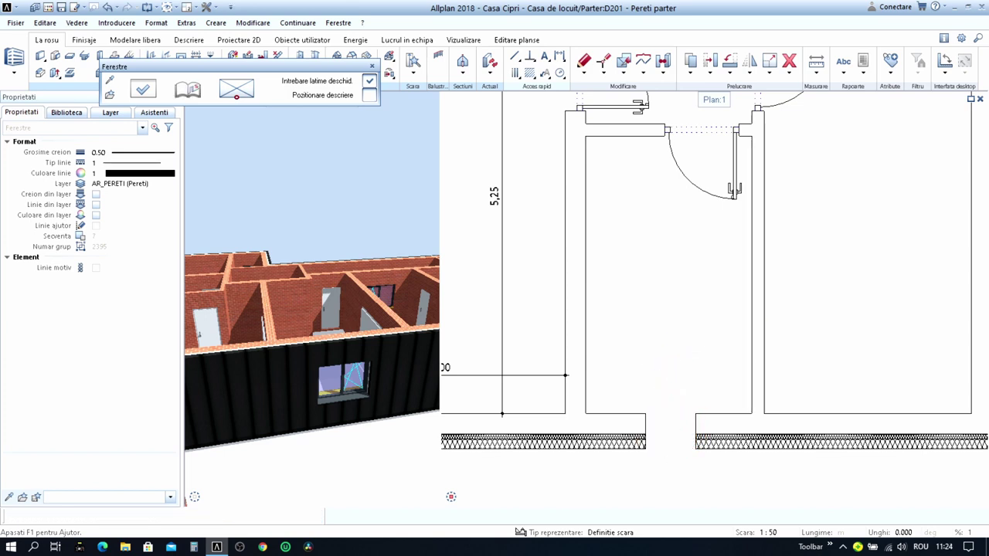
key(Return)
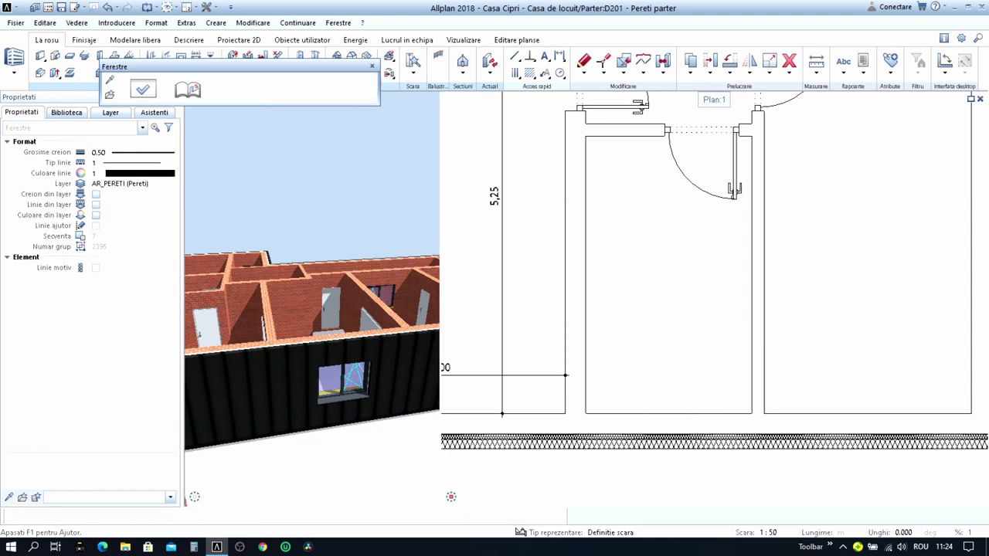
scroll(705, 400, down, 2)
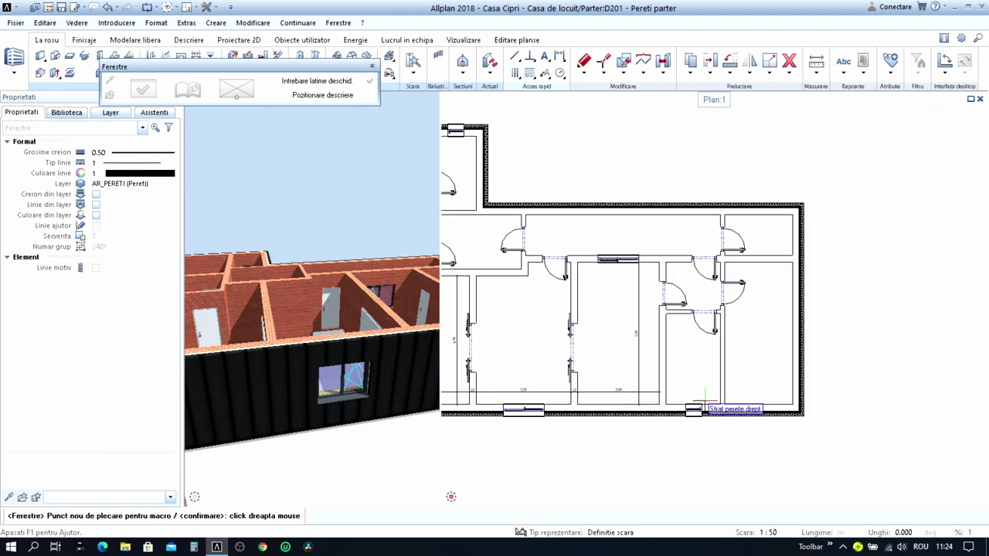
scroll(705, 400, up, 1)
scroll(705, 401, up, 1)
right_click(704, 400)
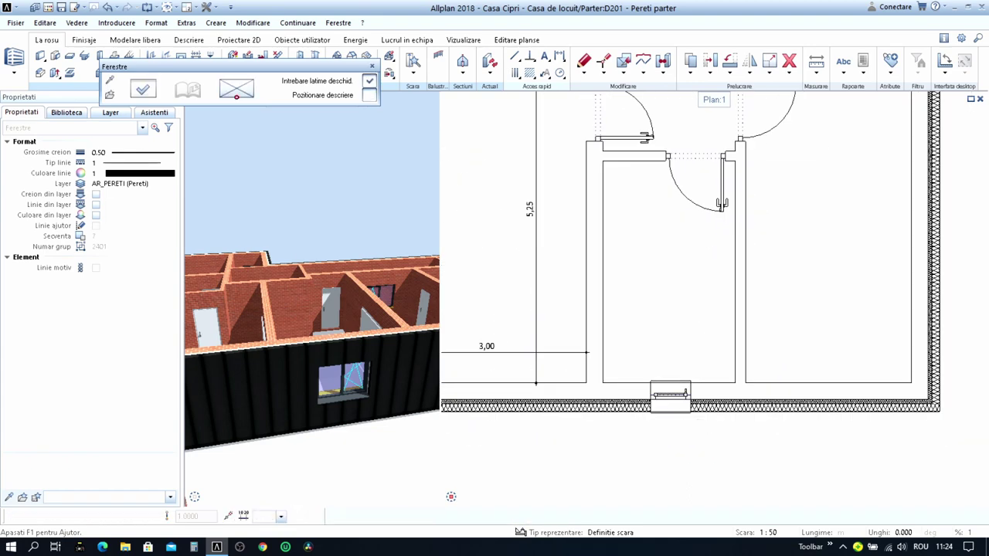
double_click(671, 394)
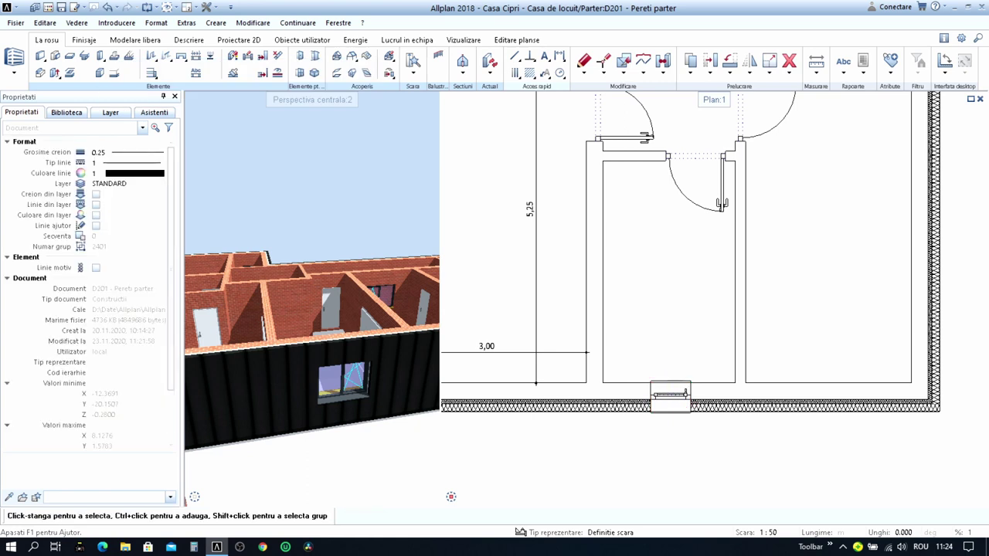
- Move the bottom-wall window to the middle of its wall segment
scroll(637, 357, up, 1)
drag(637, 357, 781, 487)
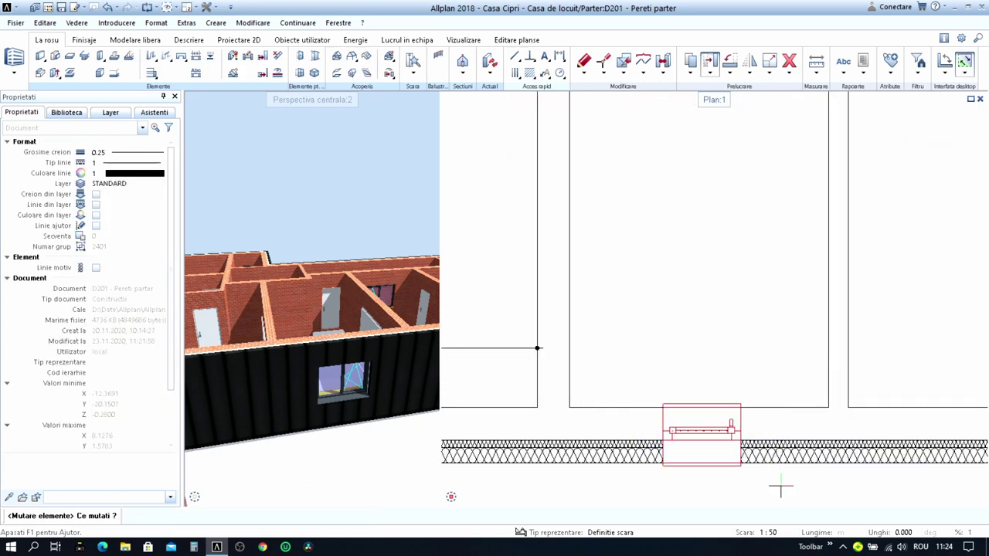
click(701, 407)
middle_drag(712, 500, 670, 409)
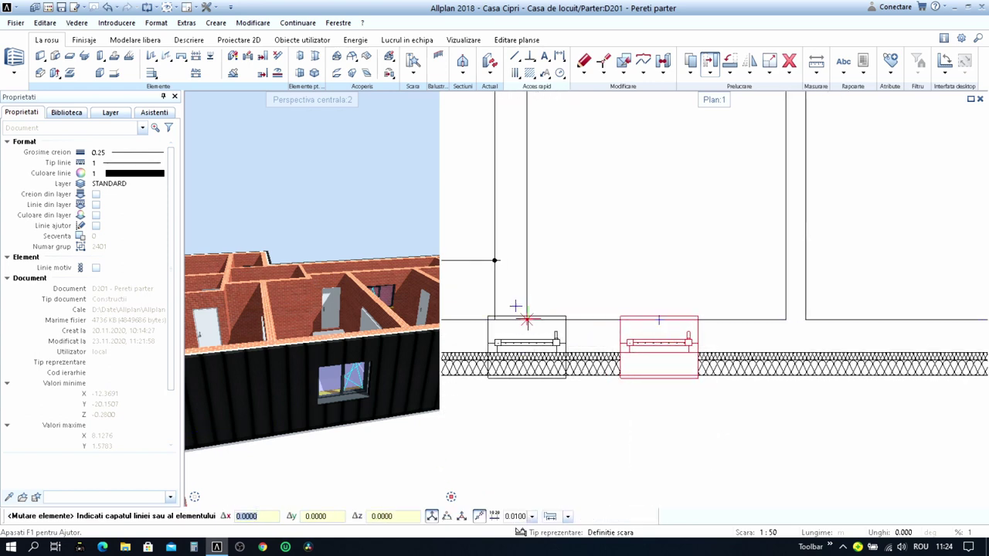
click(786, 317)
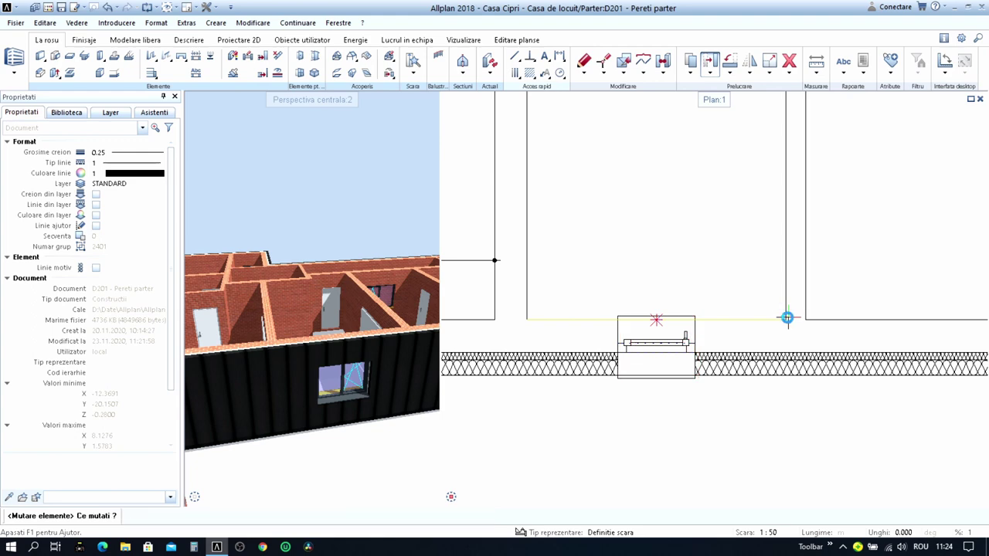
scroll(653, 347, down, 2)
scroll(653, 348, down, 2)
key(Escape)
- Start another window reusing the existing window's settings
scroll(649, 356, up, 4)
scroll(641, 361, up, 2)
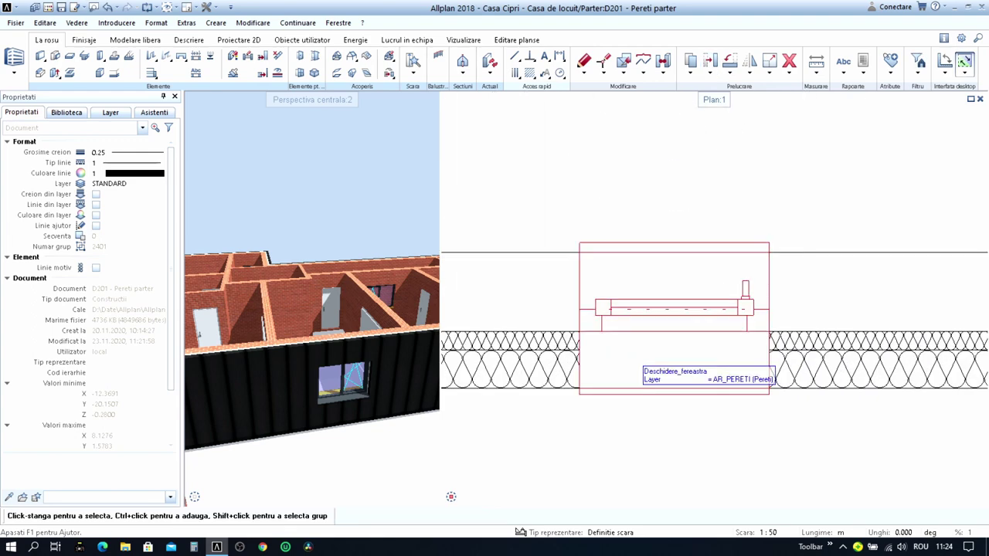
double_click(641, 360)
- Place the fourth window in the right exterior wall near the top corner and end window placement
scroll(639, 360, down, 3)
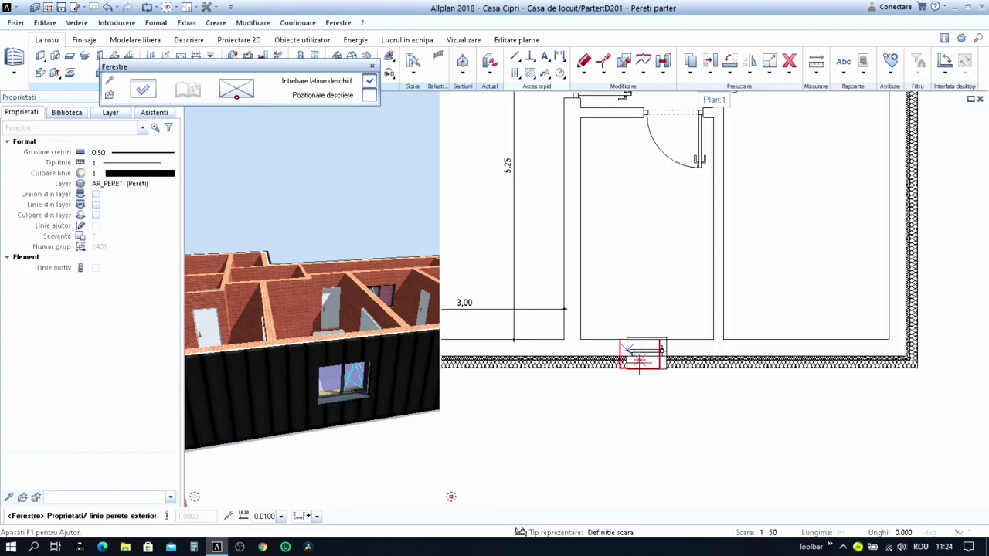
scroll(640, 355, down, 3)
scroll(727, 266, up, 3)
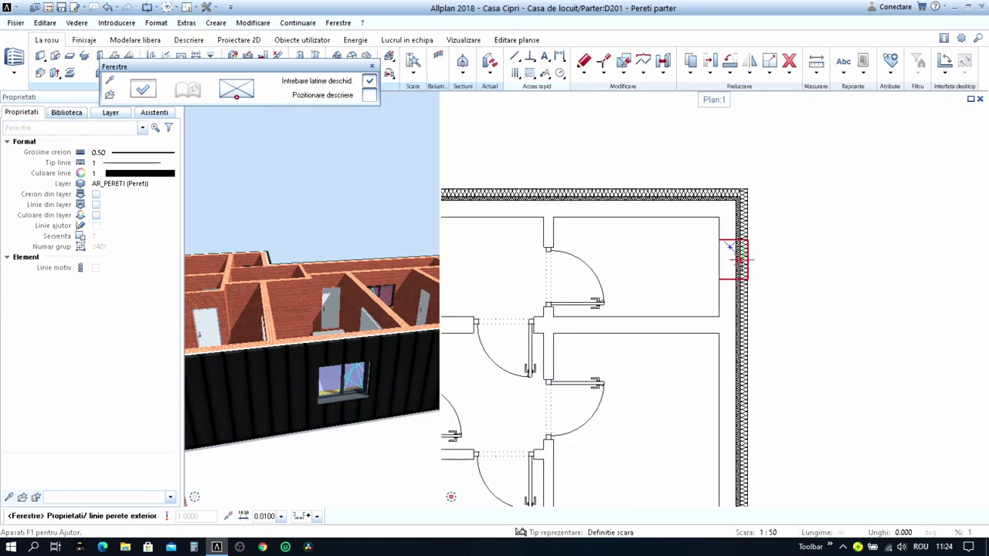
scroll(729, 248, down, 2)
scroll(729, 247, up, 2)
click(740, 260)
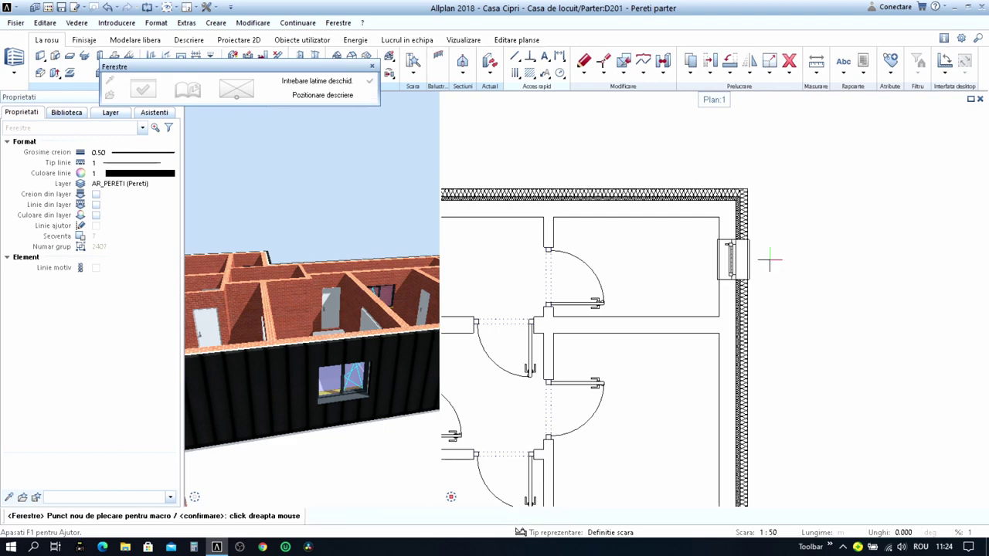
key(Escape)
key(Escape)
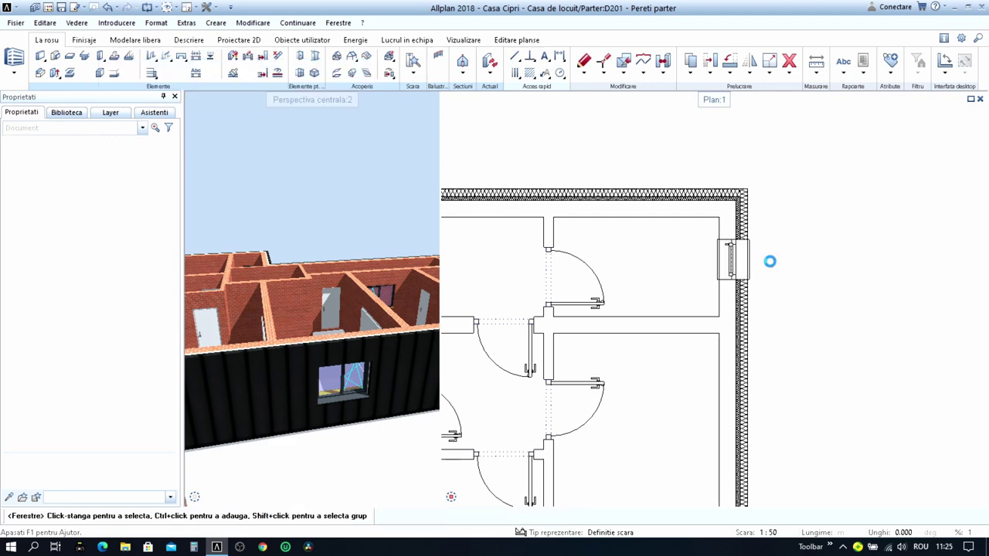
key(m)
scroll(718, 237, up, 2)
- Move the right-wall window up along the wall to its aligned spot near the top corner
drag(691, 227, 779, 275)
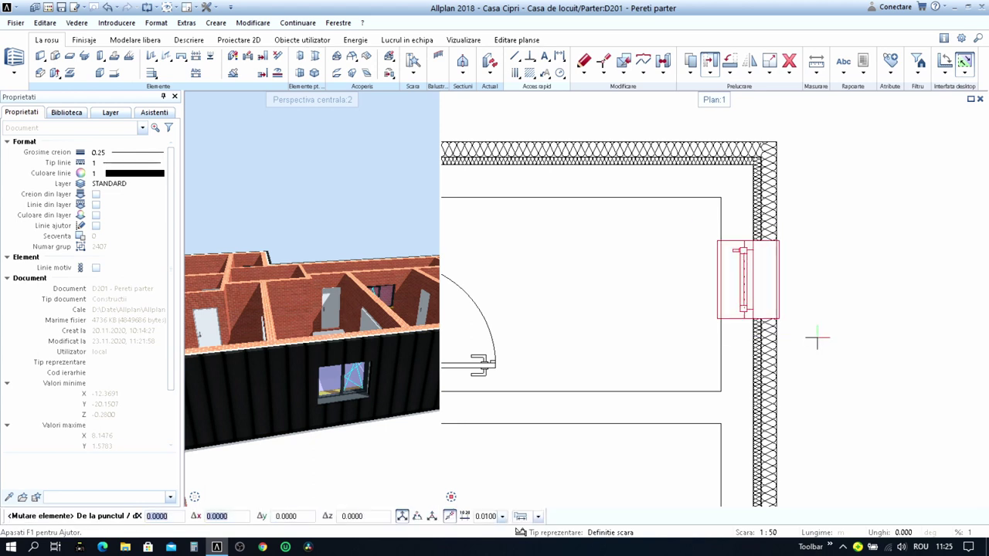
click(719, 279)
middle_drag(864, 297, 728, 264)
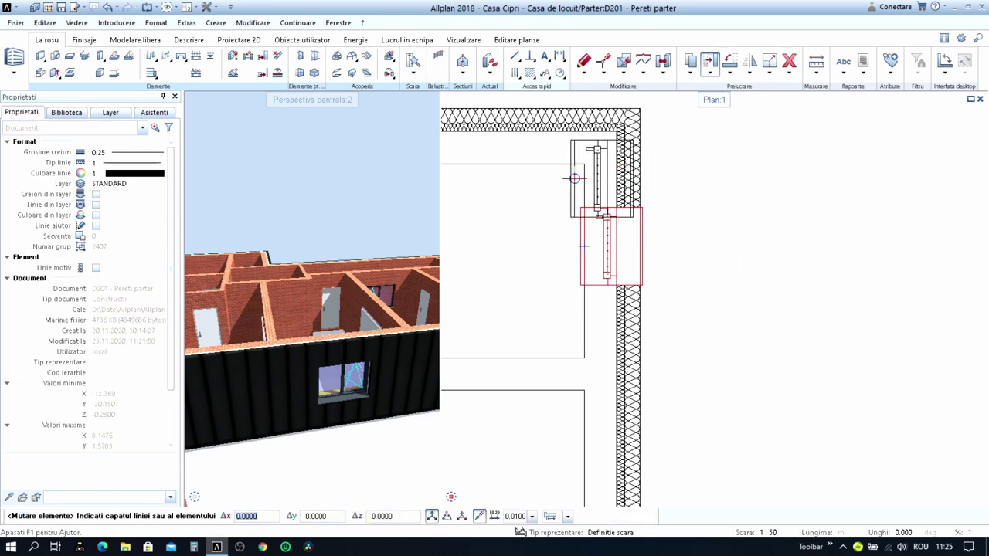
click(585, 164)
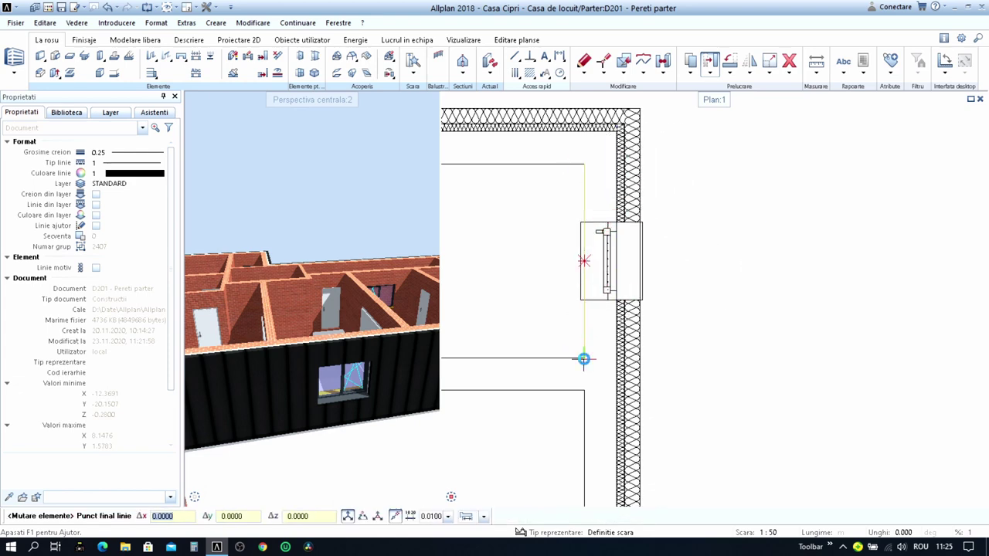
scroll(610, 332, down, 2)
scroll(767, 244, down, 2)
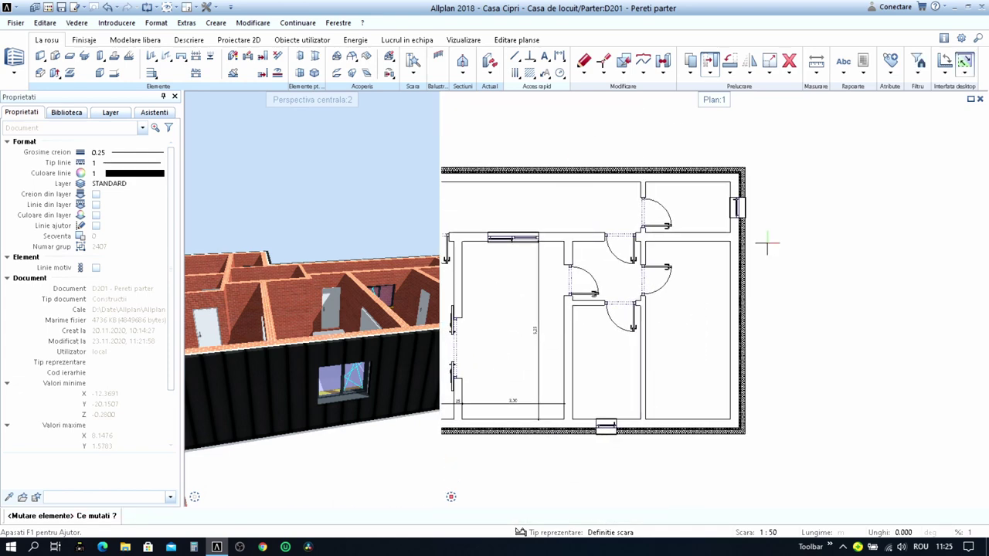
key(Escape)
scroll(768, 283, up, 1)
scroll(757, 299, down, 1)
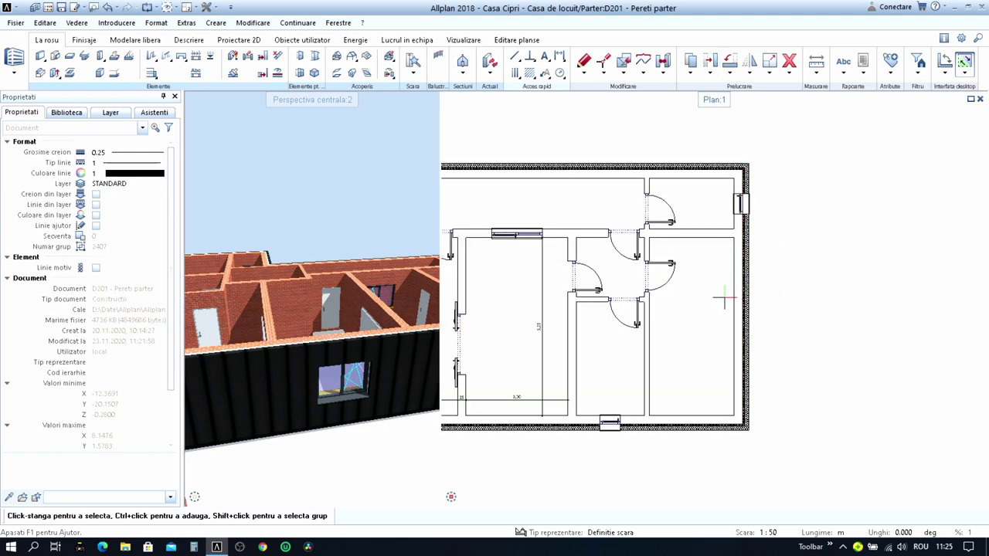
scroll(547, 255, up, 1)
scroll(494, 232, up, 1)
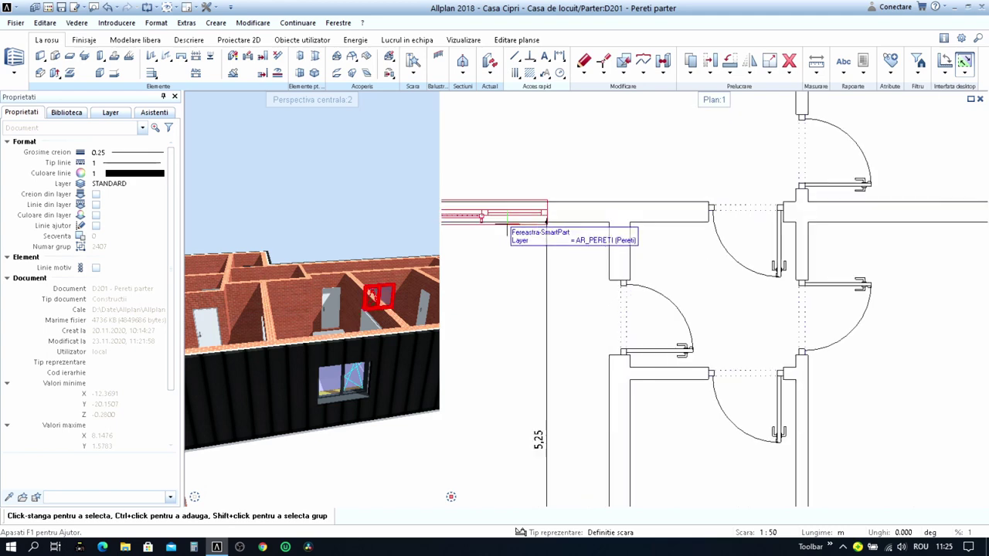
scroll(556, 232, up, 2)
scroll(647, 220, up, 1)
- Place a copy of an existing window lower down in the right exterior wall
scroll(649, 232, down, 2)
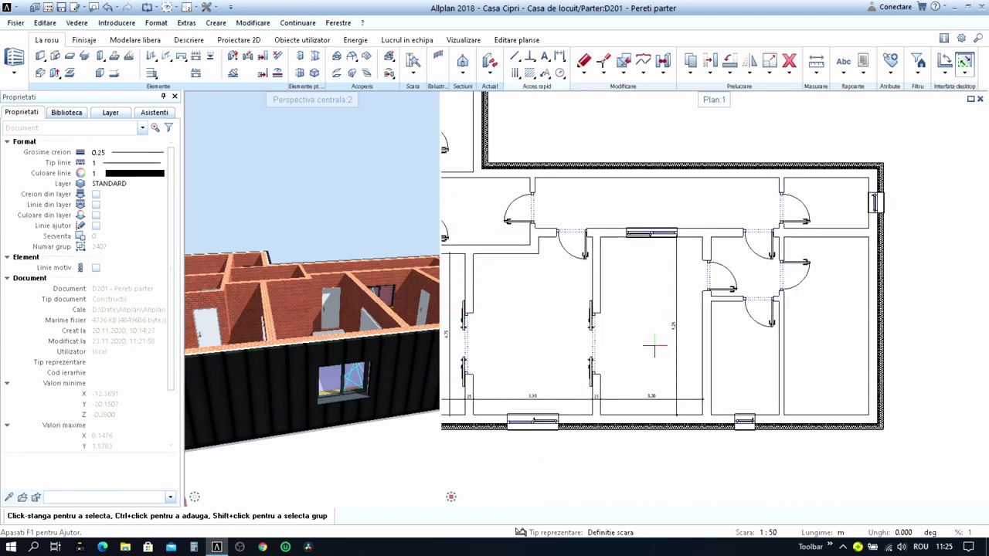
scroll(556, 309, up, 1)
scroll(502, 348, up, 1)
double_click(498, 351)
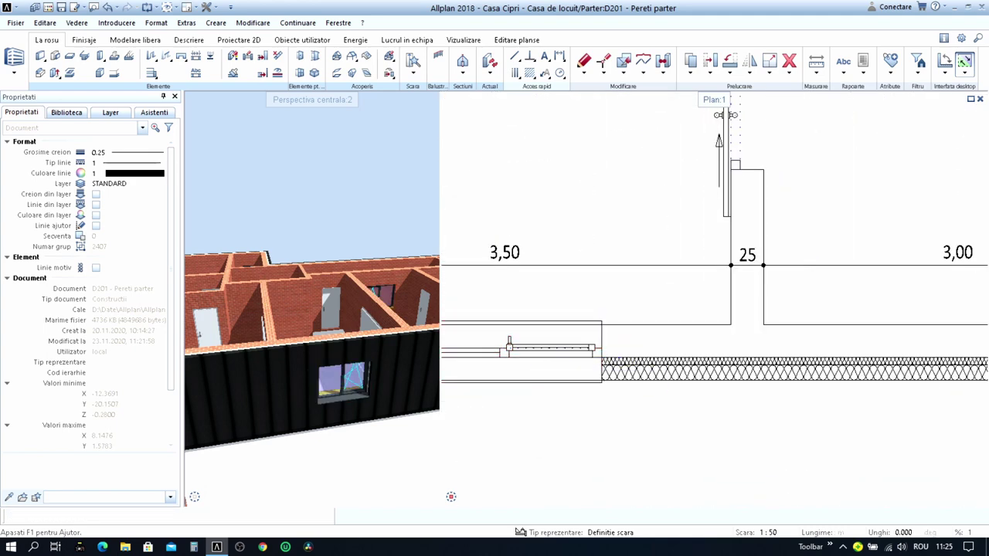
scroll(541, 309, down, 2)
scroll(658, 343, down, 2)
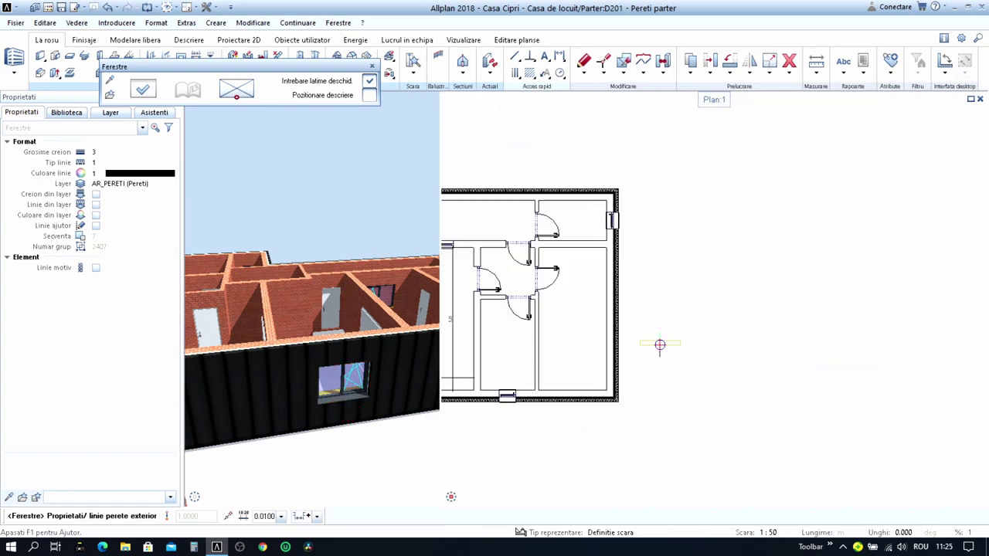
click(610, 294)
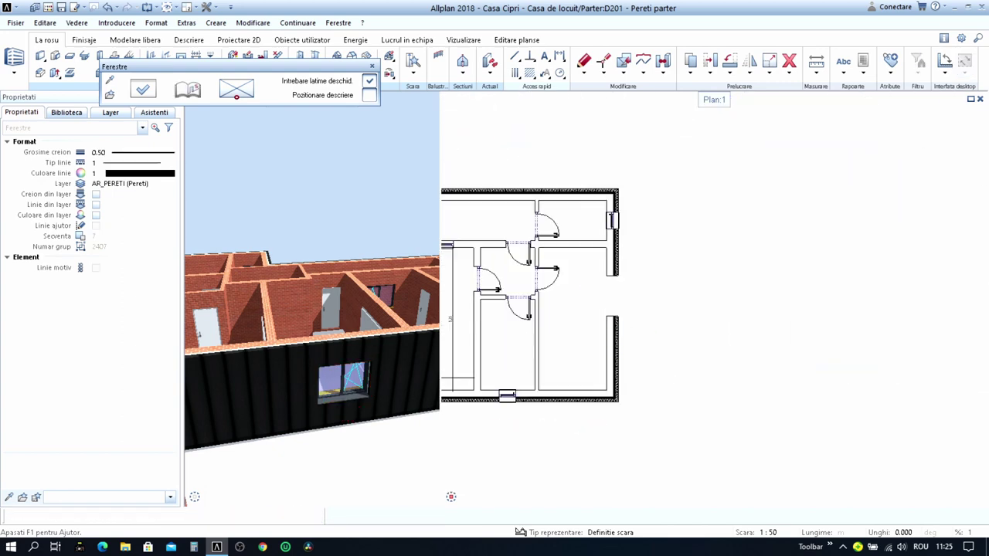
click(617, 295)
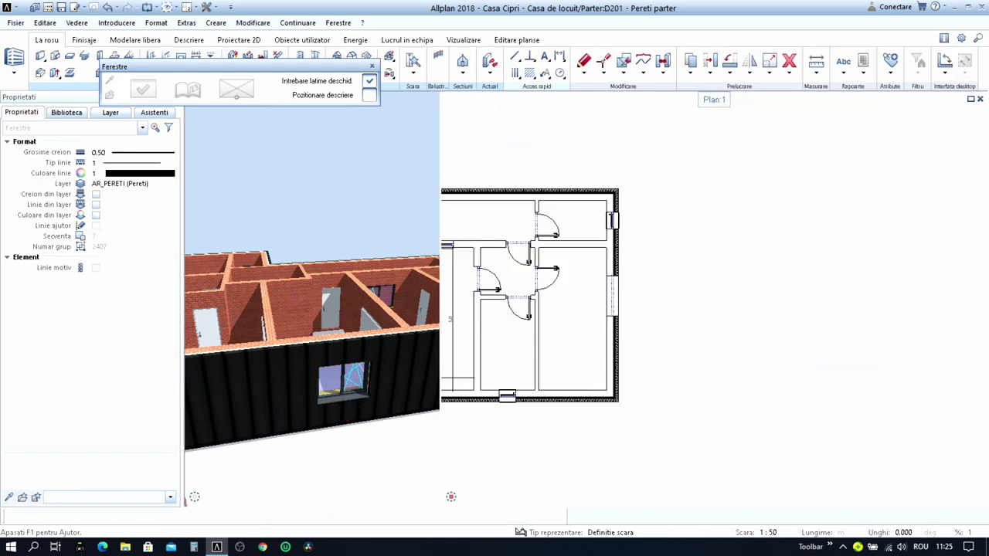
scroll(624, 264, up, 3)
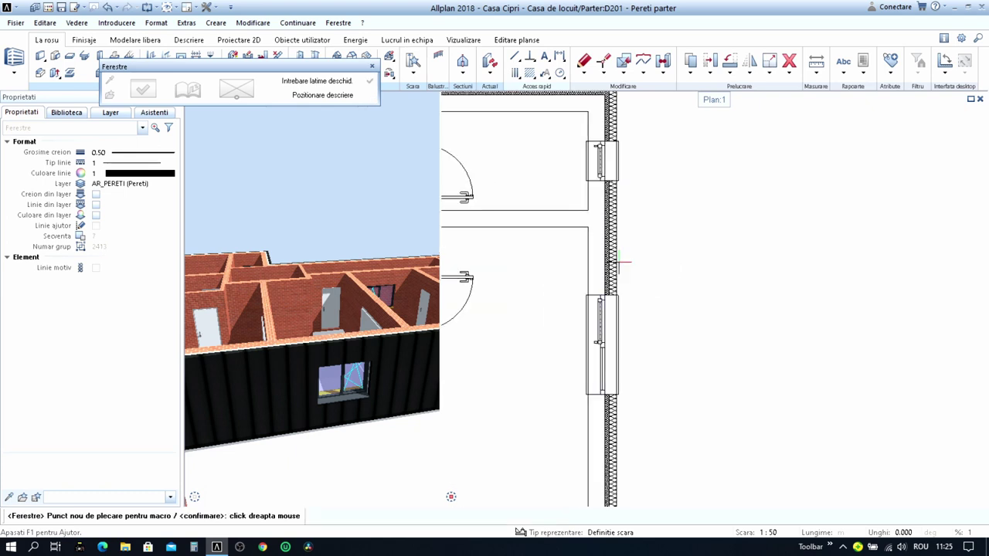
scroll(624, 264, down, 2)
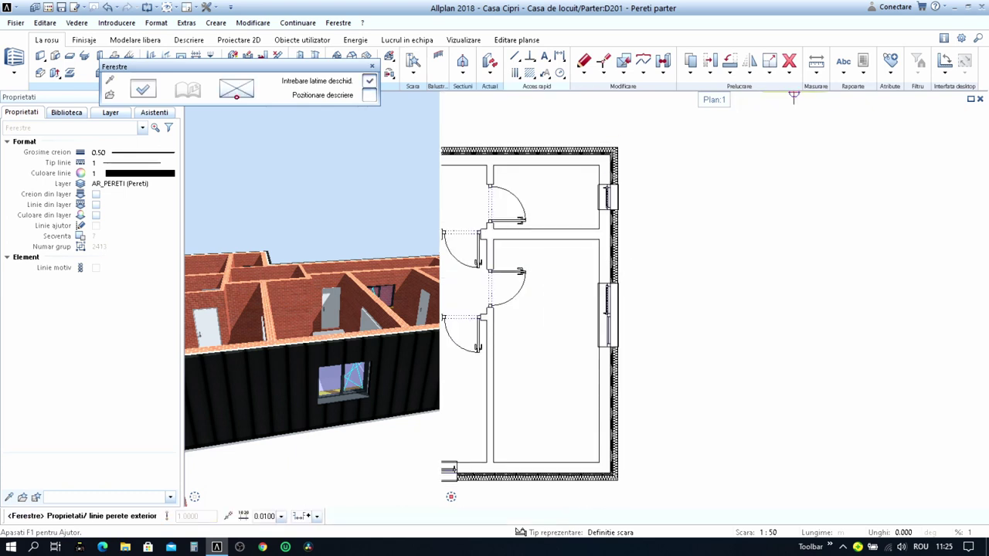
key(Escape)
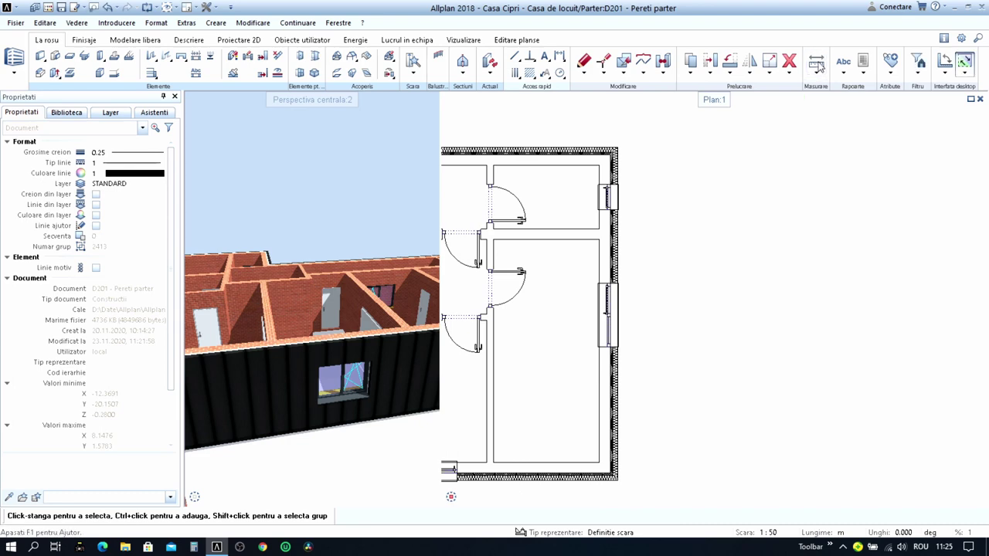
- Measure the distance from the line end to the right wall corner with Masuratori segmente
click(818, 63)
scroll(600, 227, up, 1)
scroll(618, 225, up, 1)
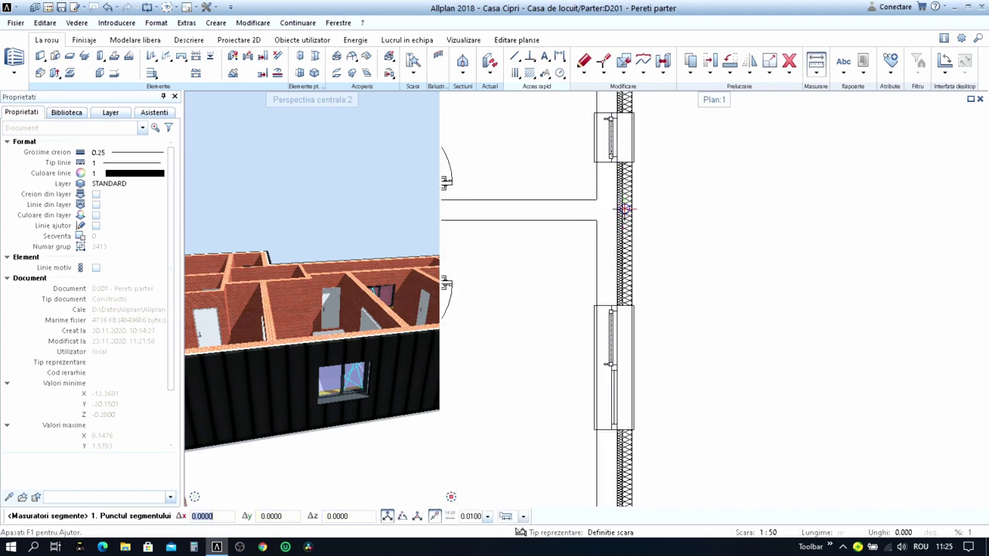
scroll(632, 179, up, 1)
scroll(634, 153, up, 1)
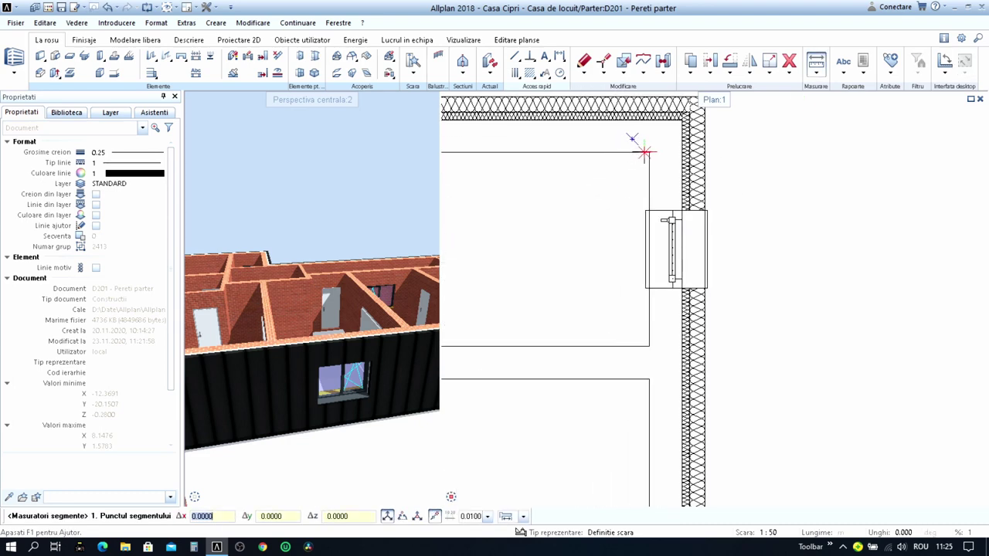
click(645, 151)
click(647, 211)
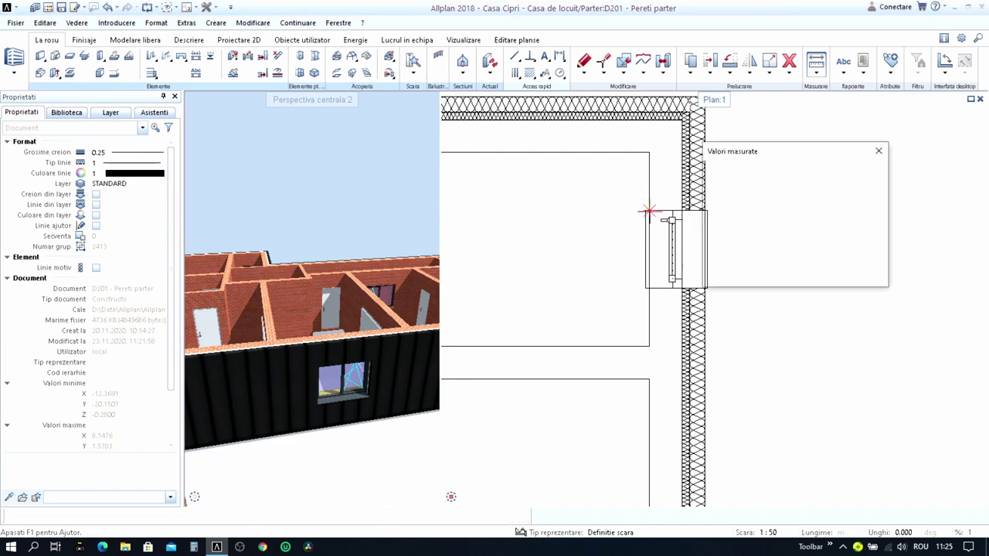
click(802, 276)
- Measure from the wall corner down to the lower window's corner
scroll(734, 247, down, 2)
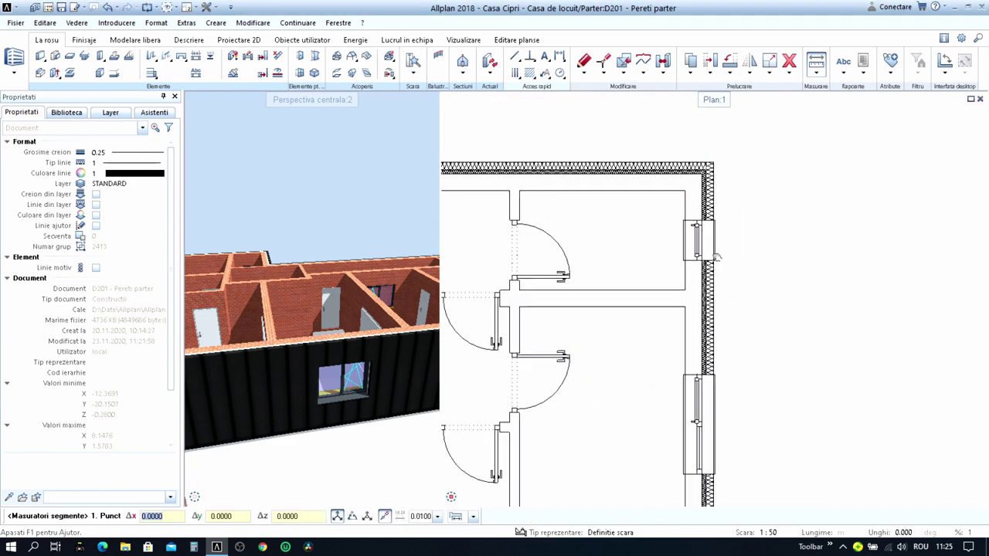
scroll(696, 201, up, 2)
scroll(690, 188, up, 1)
click(684, 178)
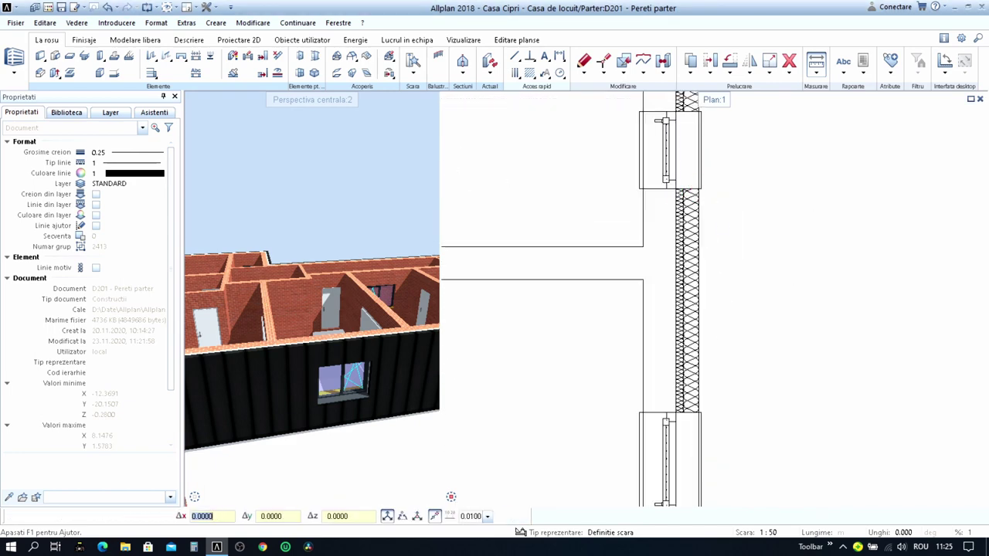
middle_drag(708, 334, 708, 258)
scroll(701, 334, up, 2)
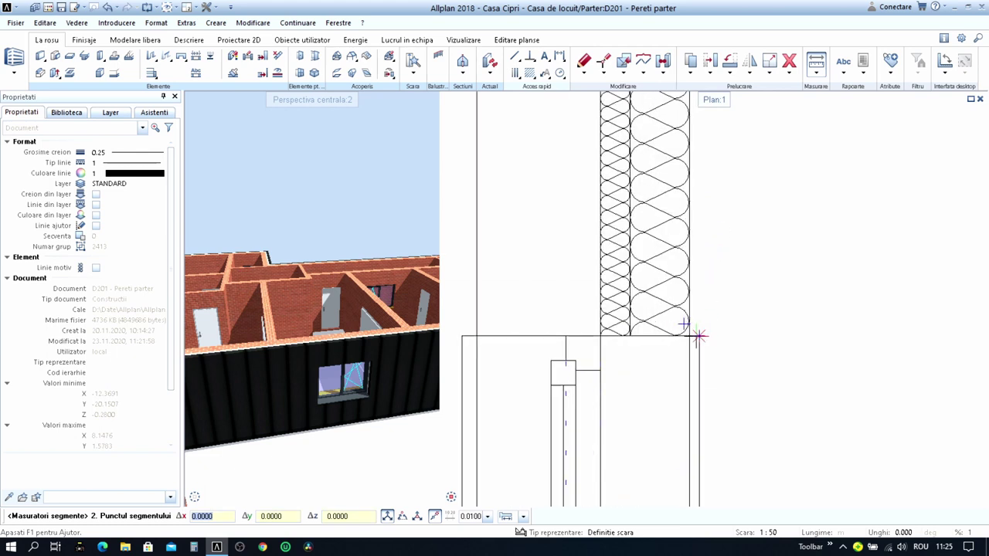
click(690, 336)
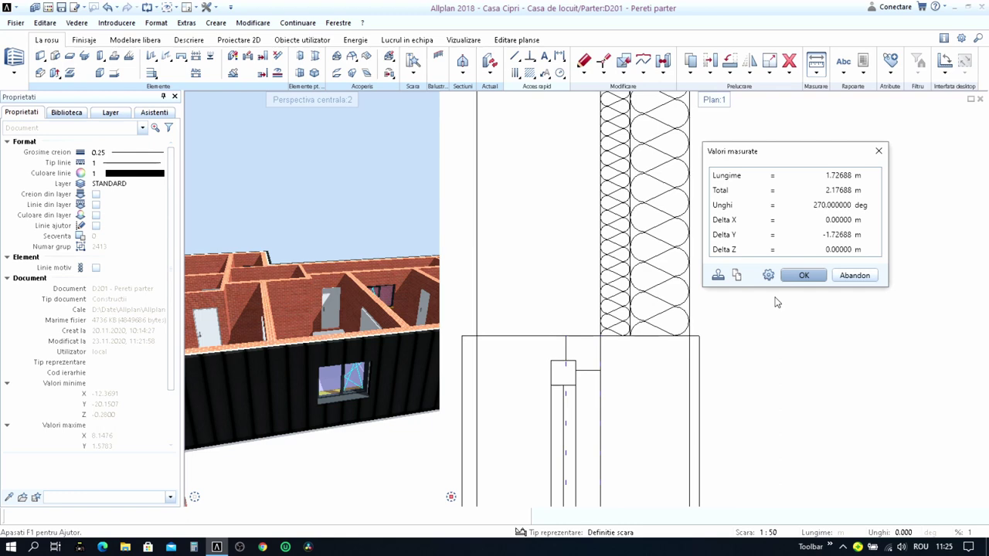
click(804, 276)
scroll(614, 343, down, 3)
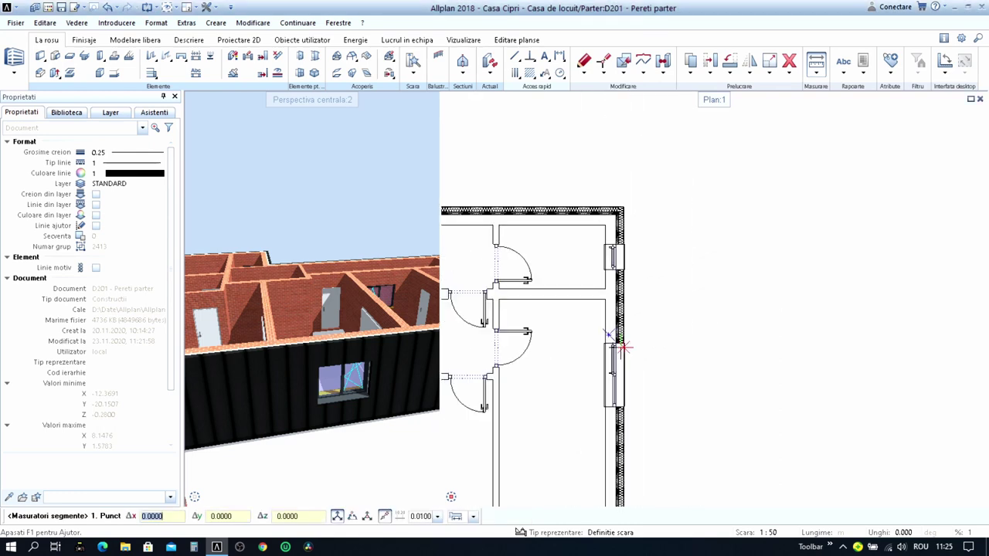
- Move the lower right-wall window 1 m down using Δy = -1
key(Escape)
scroll(616, 348, up, 3)
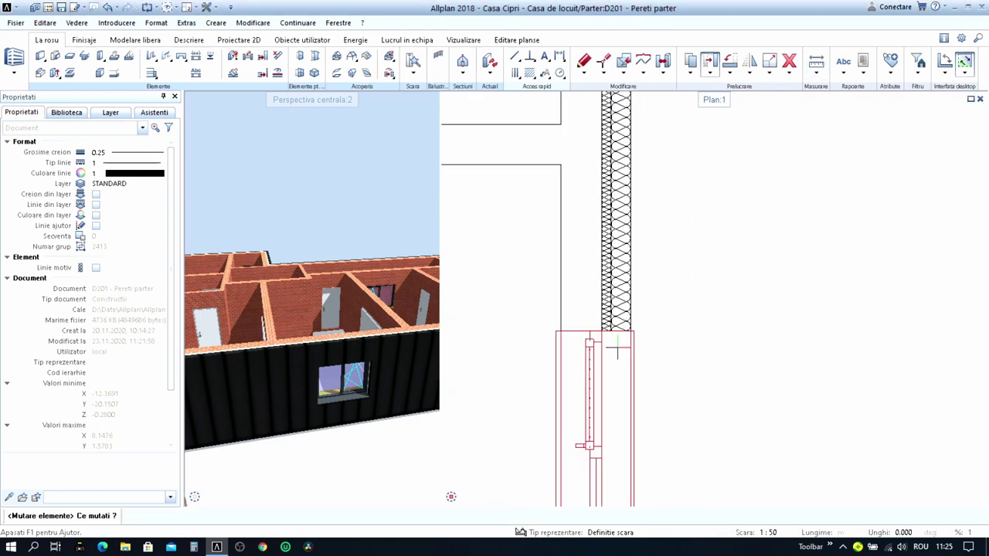
click(617, 352)
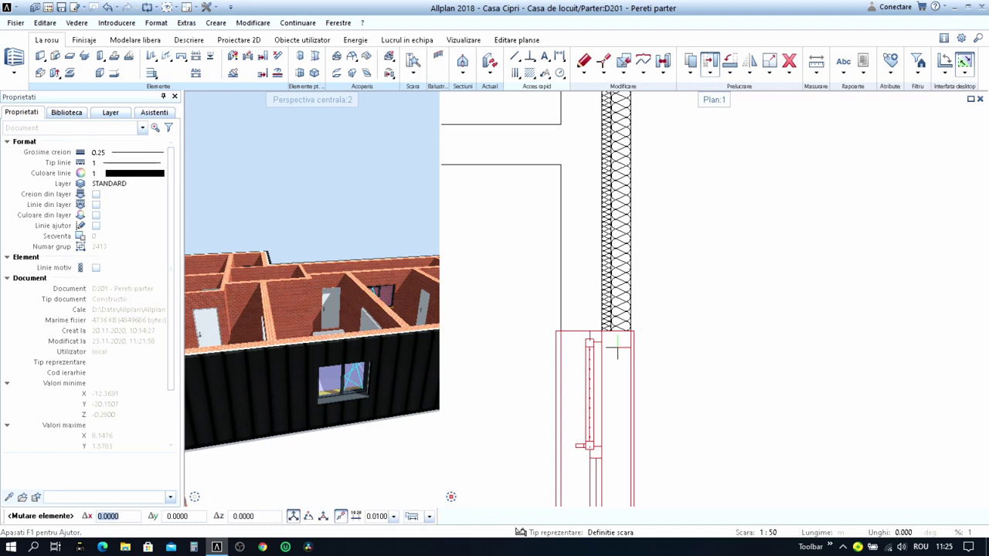
click(546, 323)
scroll(673, 332, down, 3)
scroll(662, 276, up, 2)
scroll(657, 255, up, 2)
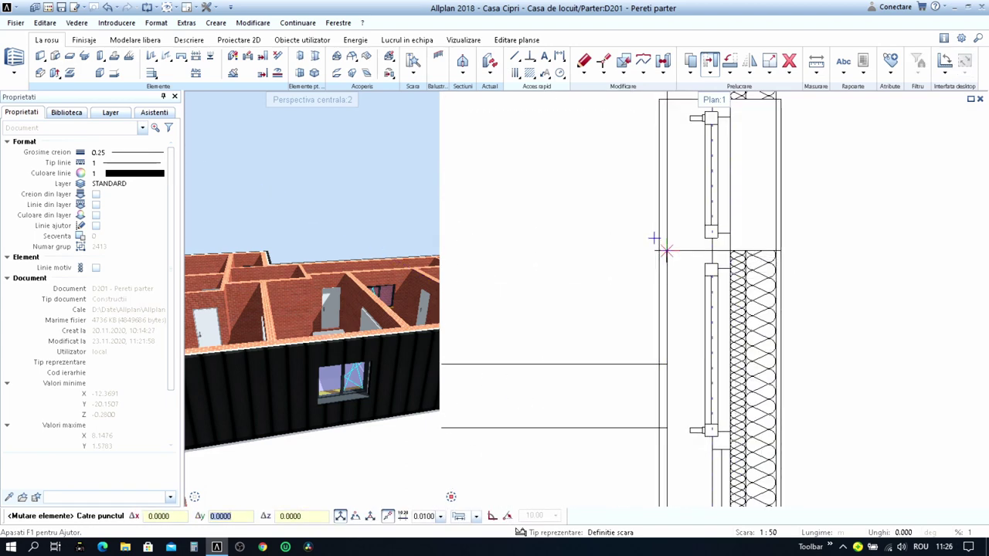
text(-1.8)
key(Return)
scroll(665, 249, down, 5)
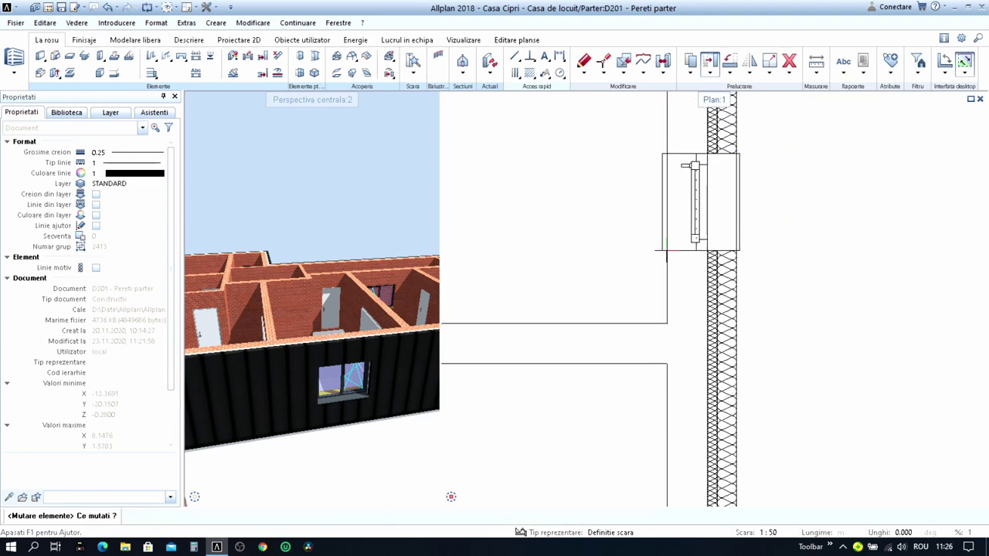
key(Escape)
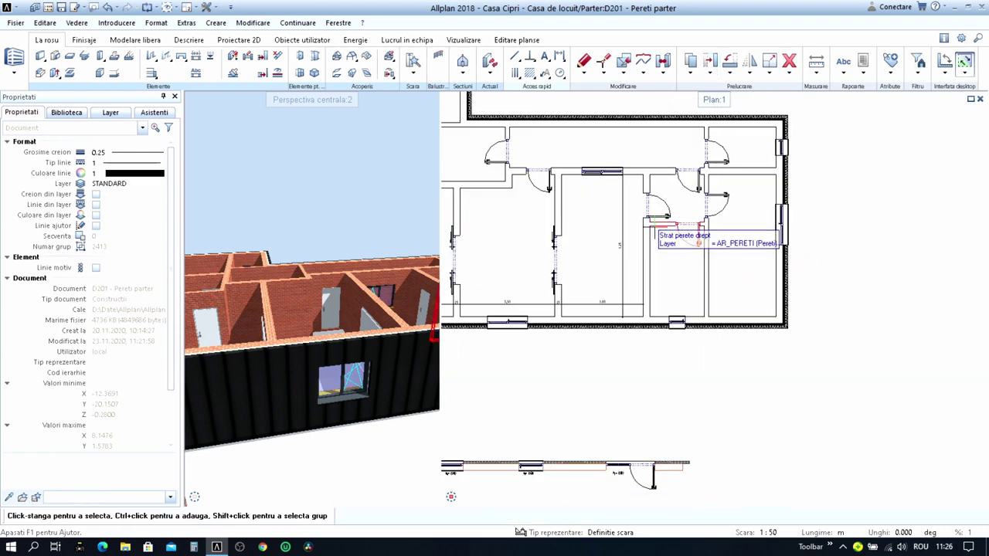
- With Stergere parti element, cut out a first portion of the top outer wall
scroll(664, 232, down, 2)
scroll(703, 301, down, 2)
middle_drag(687, 309, 678, 287)
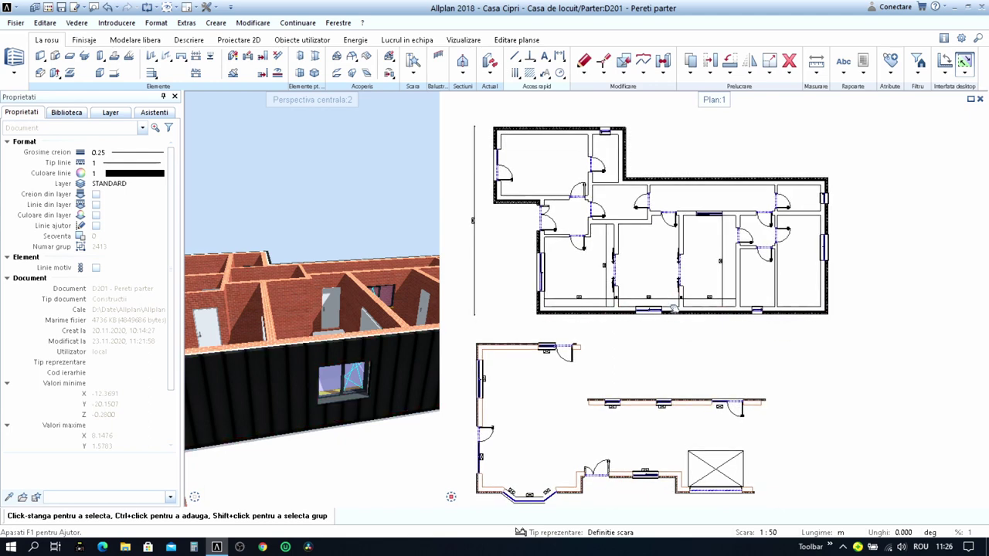
middle_drag(712, 213, 711, 230)
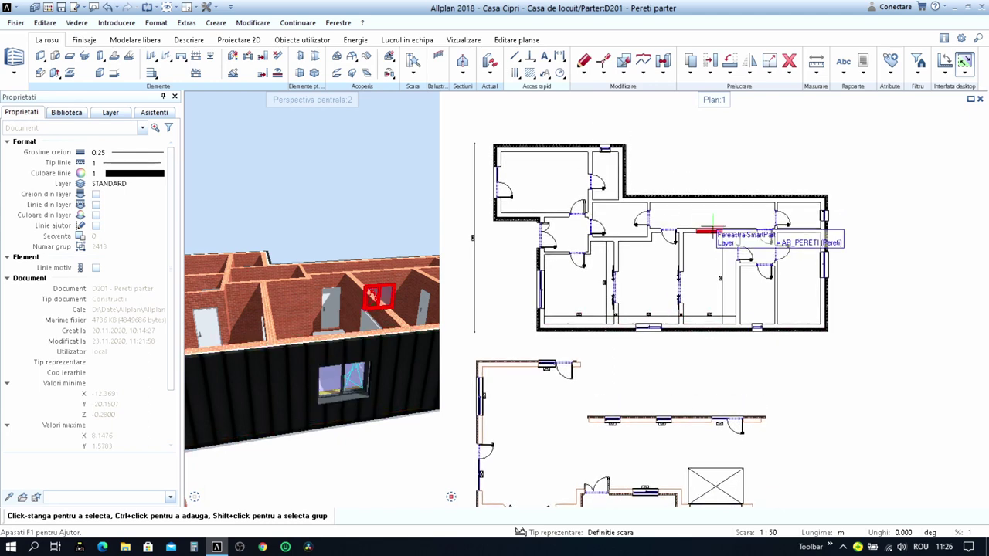
scroll(723, 231, up, 1)
scroll(737, 232, up, 1)
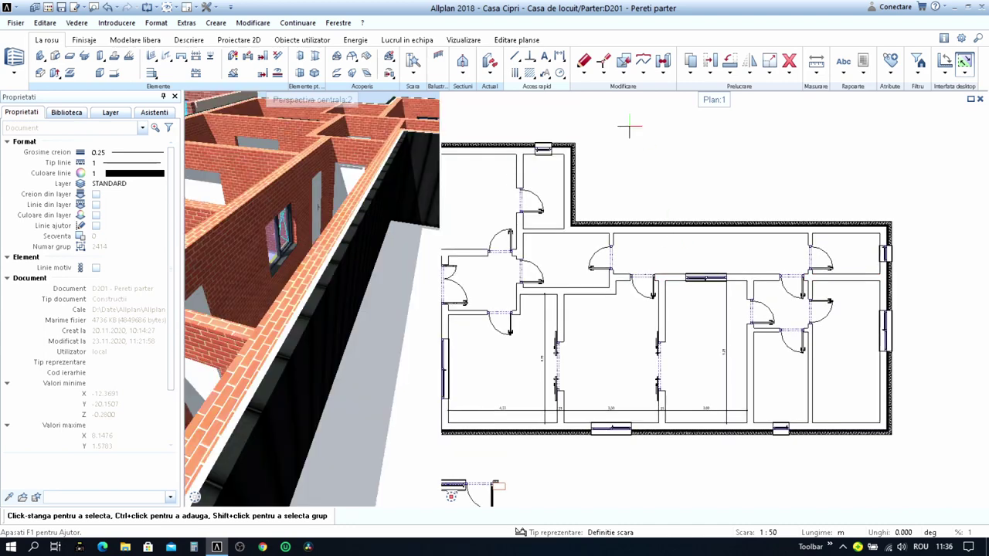
click(278, 55)
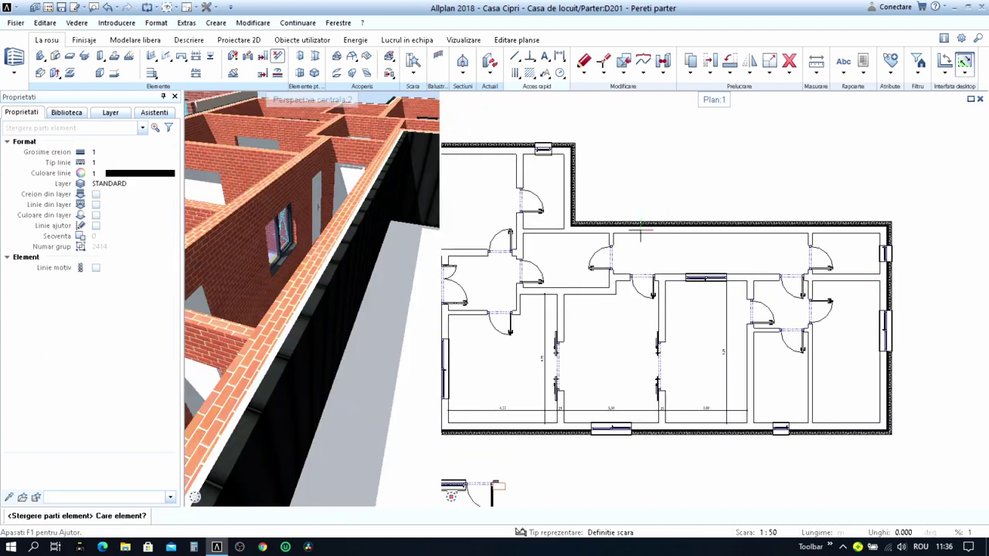
scroll(632, 250, up, 3)
click(601, 220)
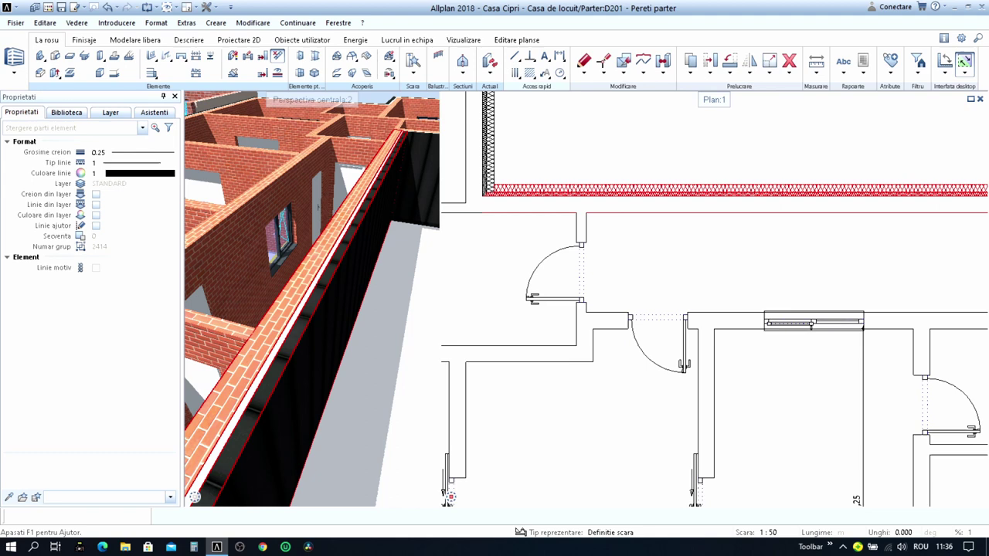
click(585, 211)
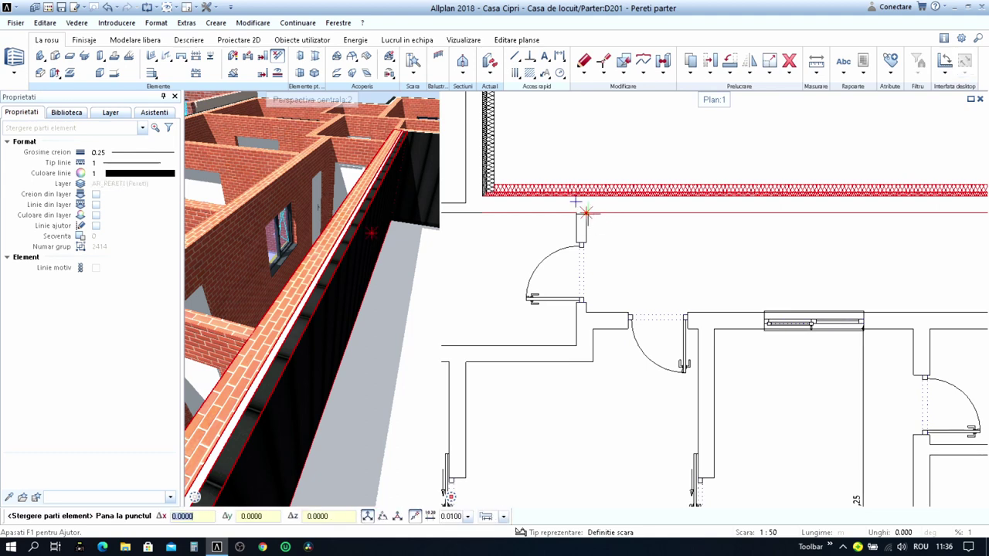
click(588, 209)
scroll(588, 209, down, 5)
scroll(506, 195, down, 2)
scroll(657, 207, up, 4)
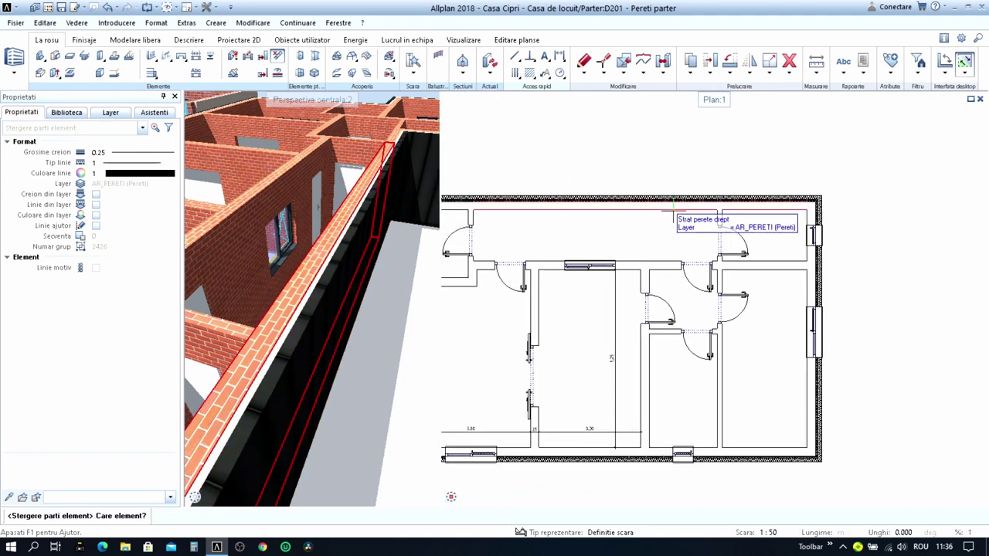
- Cut out a second portion further along the top wall
click(664, 199)
scroll(697, 213, up, 3)
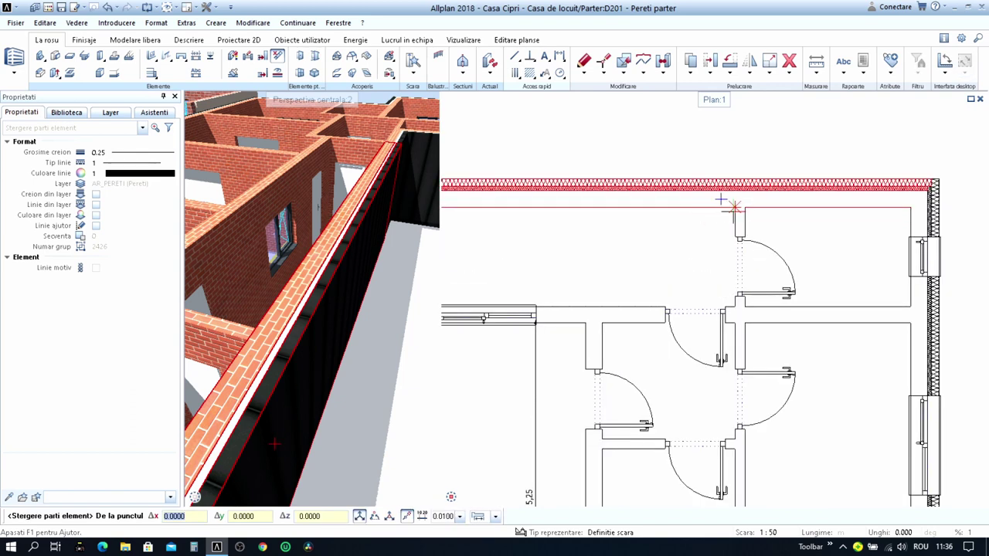
click(733, 207)
click(724, 195)
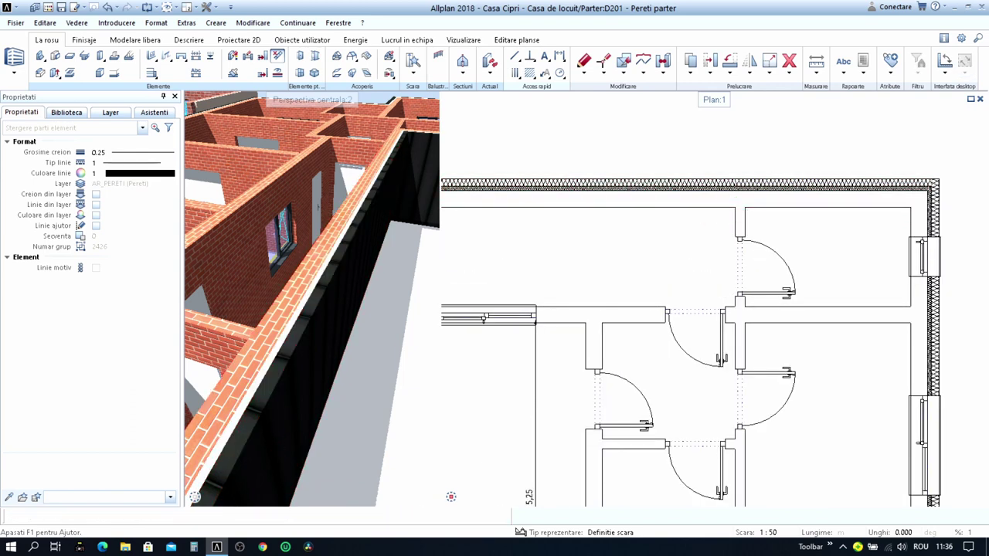
scroll(684, 223, down, 4)
scroll(687, 207, down, 1)
key(Escape)
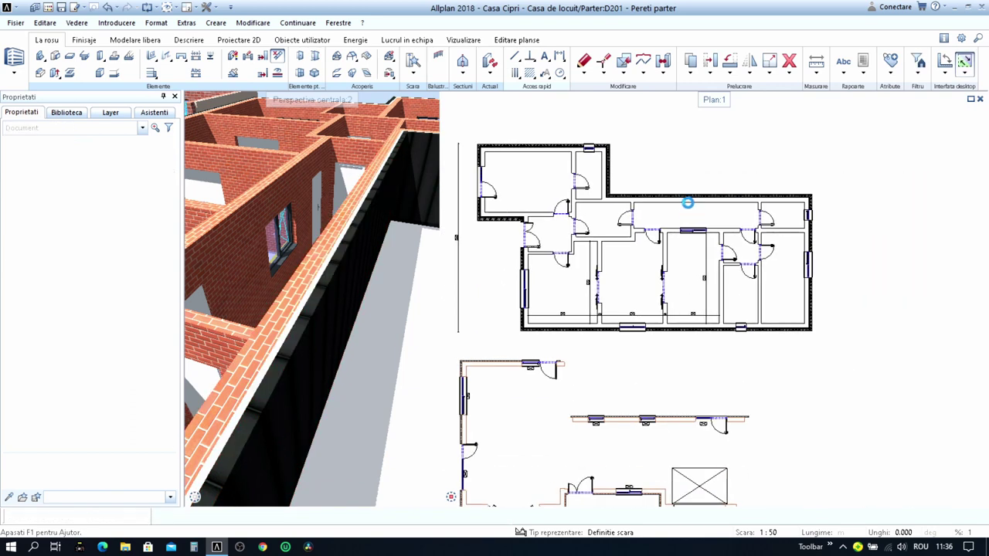
scroll(688, 205, up, 5)
scroll(688, 205, up, 2)
- Set the top wall's upper edge 0.6 above its bottom edge, same height for all layers
click(696, 177)
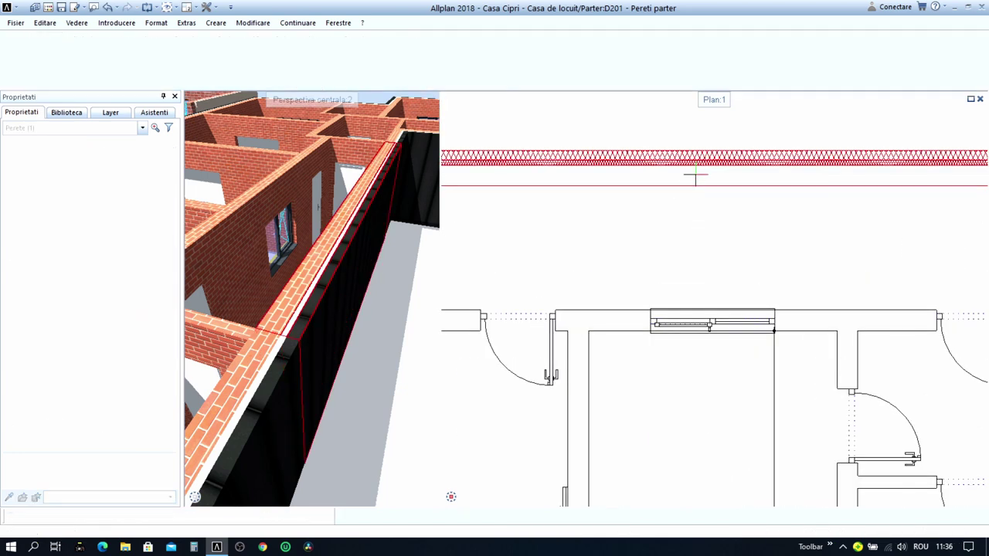
key(Escape)
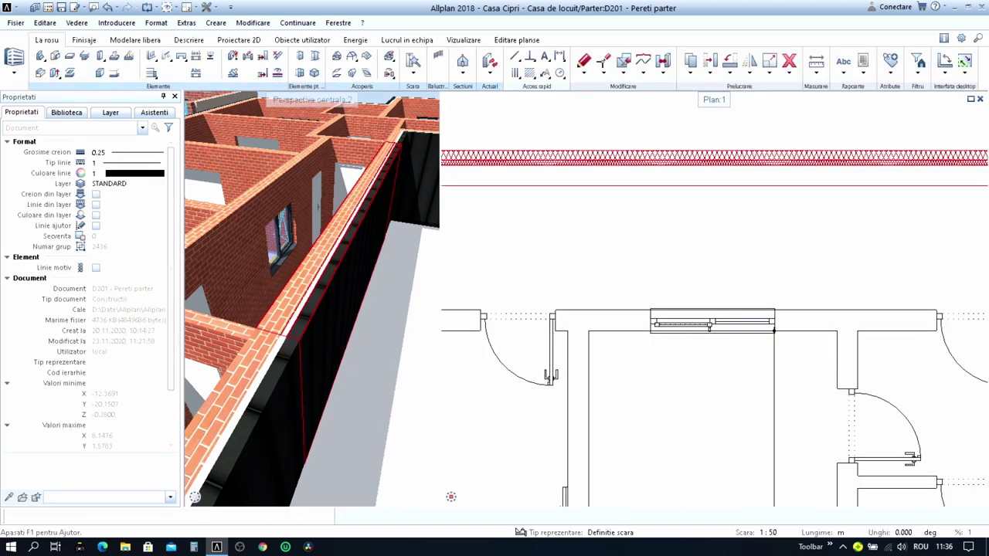
double_click(703, 188)
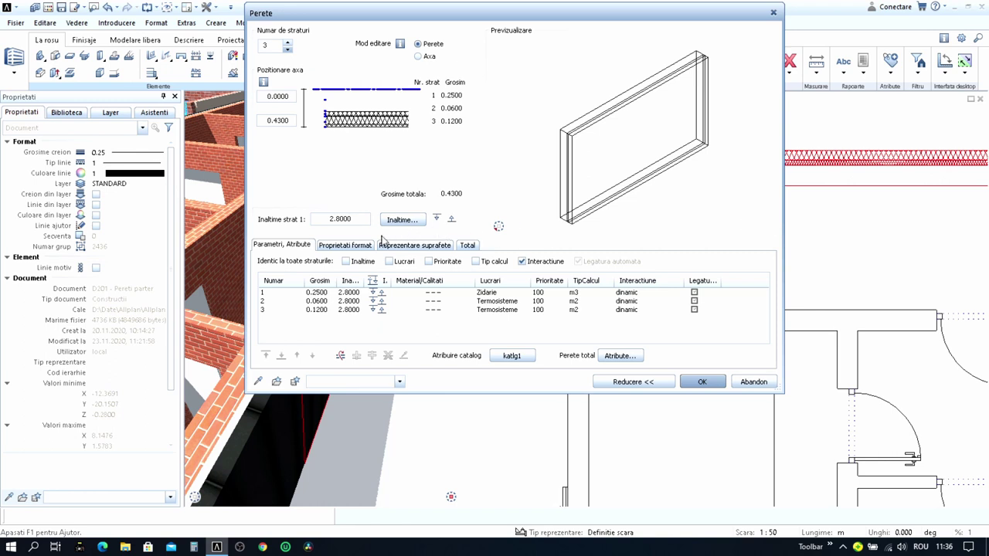
click(345, 261)
click(403, 220)
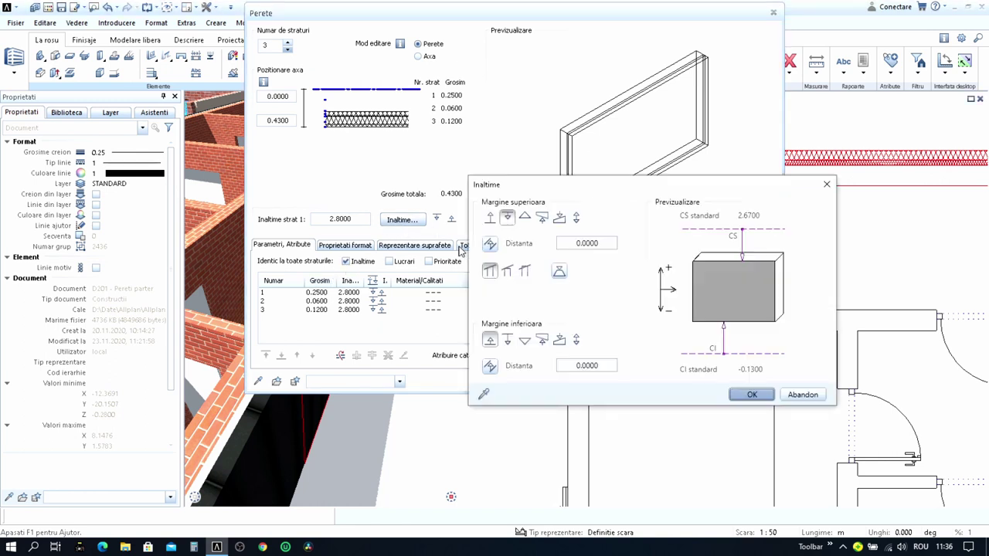
click(490, 218)
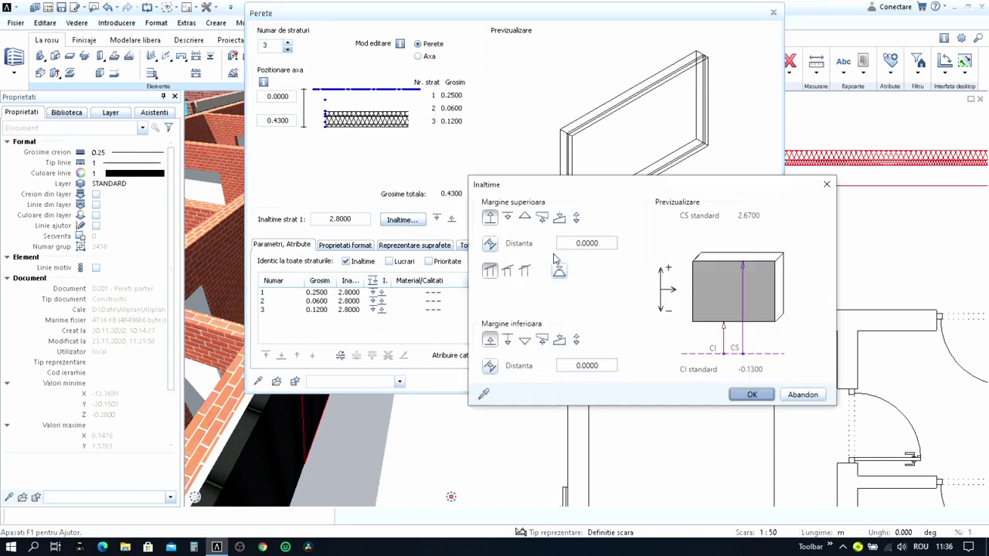
double_click(587, 243)
key(BackSpace)
text(0.6)
key(Tab)
click(744, 394)
click(700, 383)
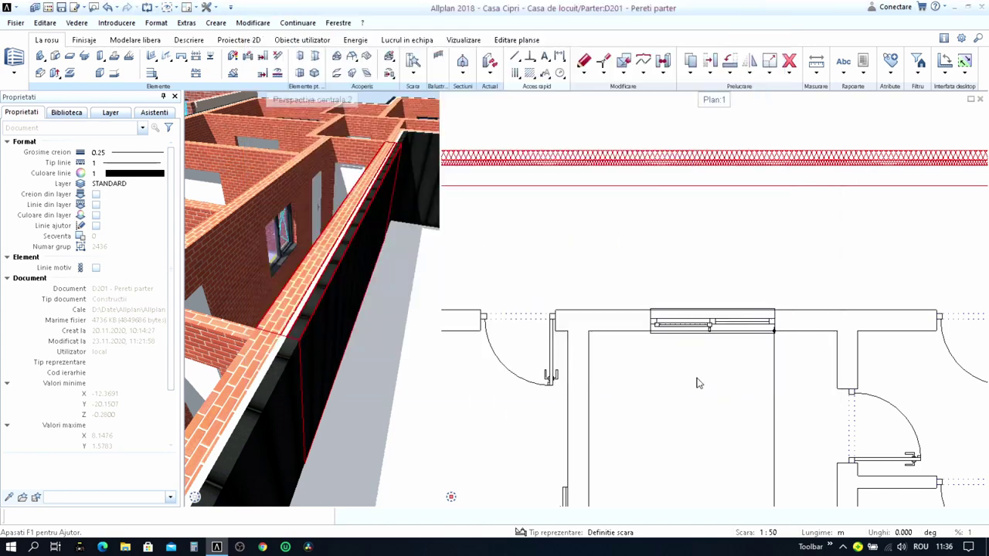
- Delete the leftover wall and window drawings lying below the floor plan
scroll(307, 281, down, 5)
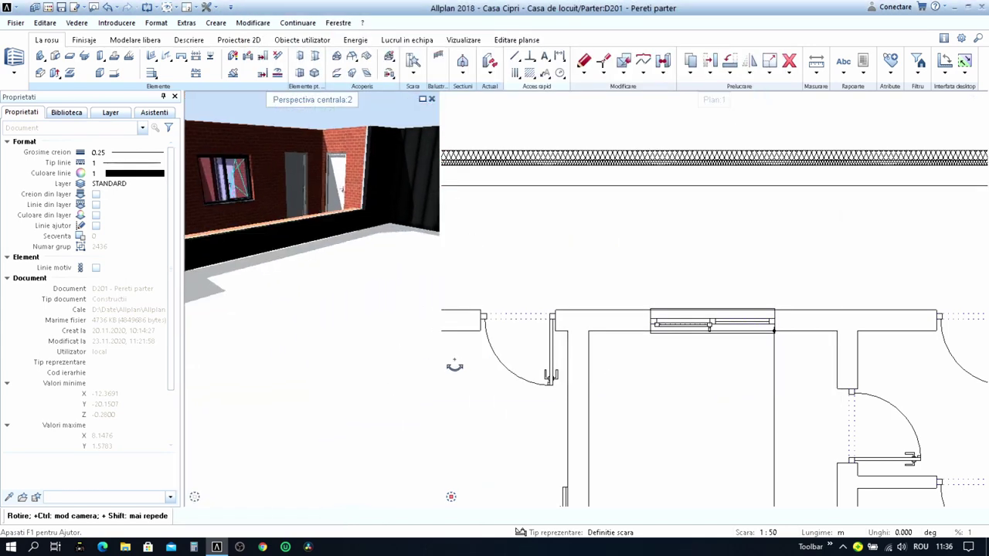
shift+middle_drag(325, 294, 409, 338)
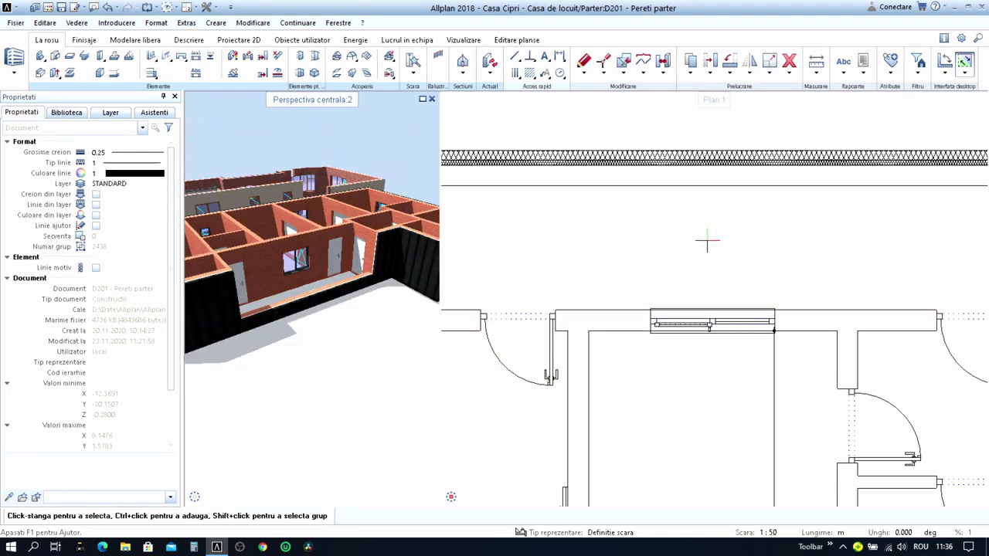
scroll(707, 242, down, 2)
scroll(703, 252, down, 2)
scroll(695, 267, down, 1)
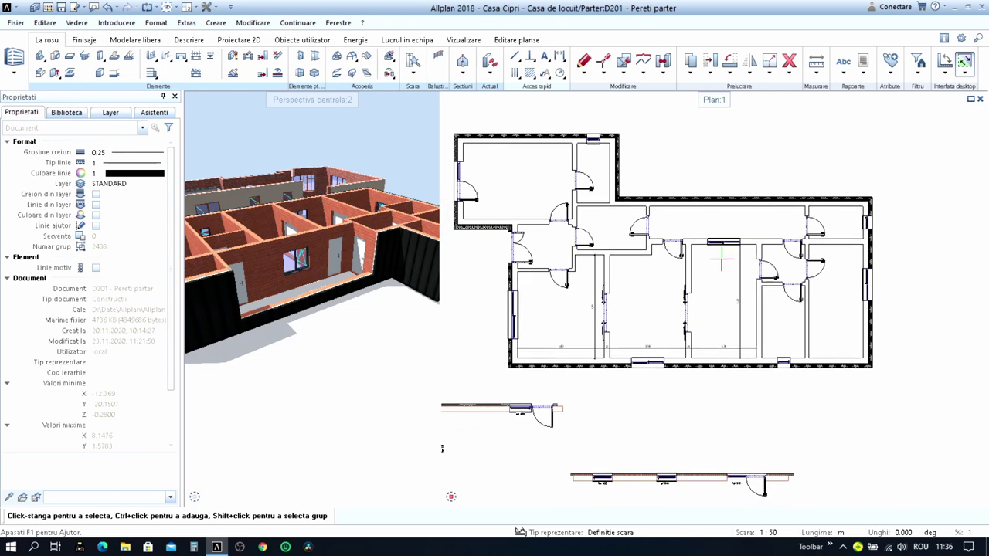
middle_drag(720, 211, 740, 169)
click(789, 61)
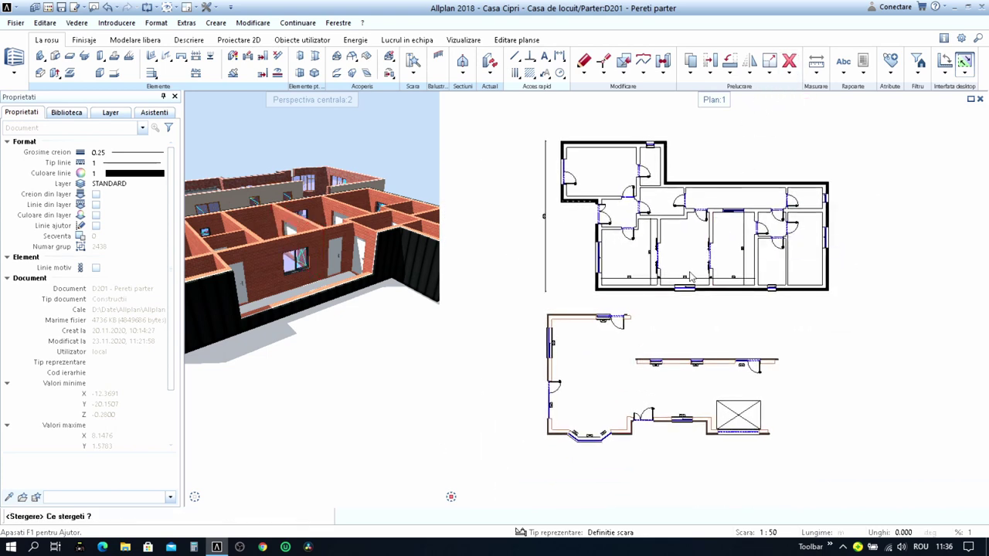
scroll(572, 301, up, 1)
scroll(502, 306, down, 1)
mouse_move(508, 306)
mouse_down()
mouse_move(652, 336)
mouse_move(857, 450)
mouse_up()
scroll(711, 309, up, 2)
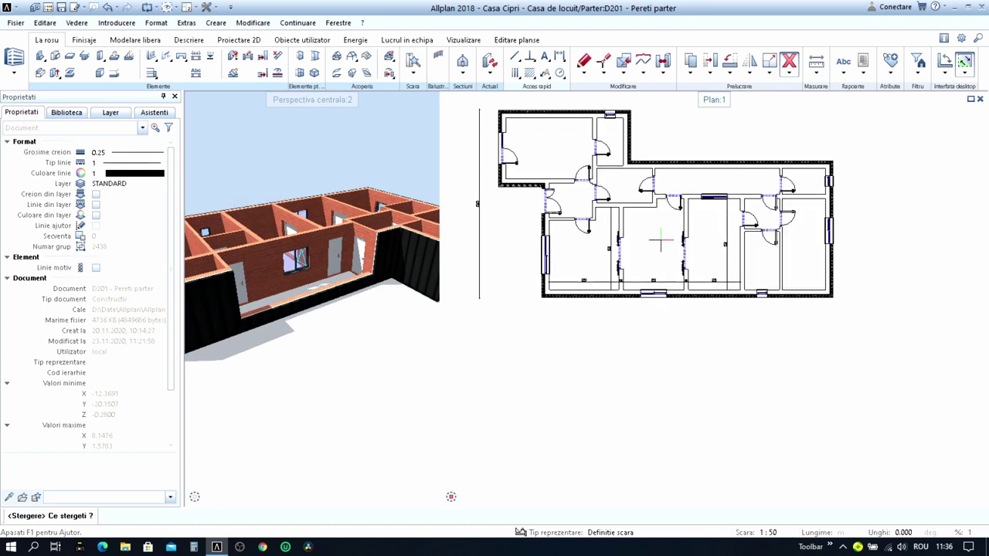
middle_drag(719, 301, 746, 315)
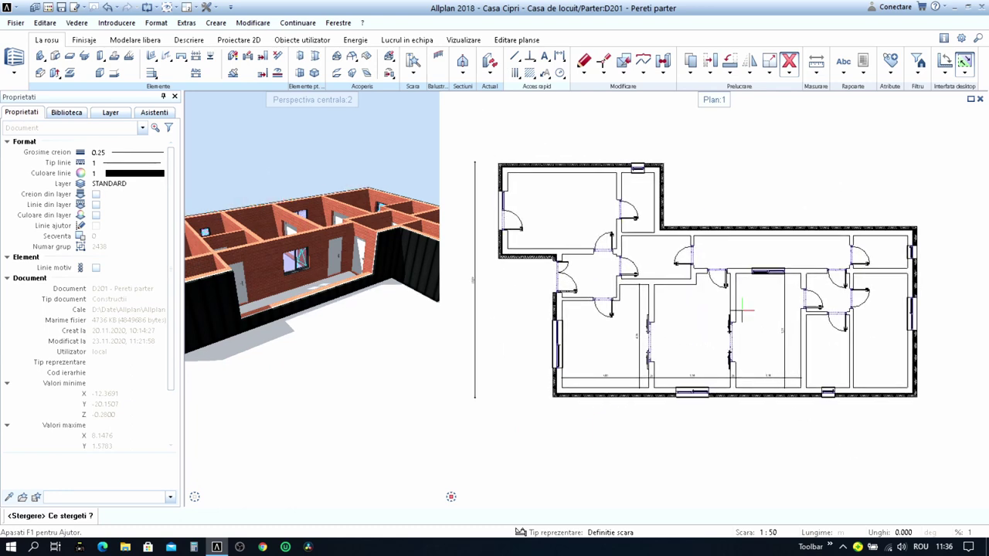